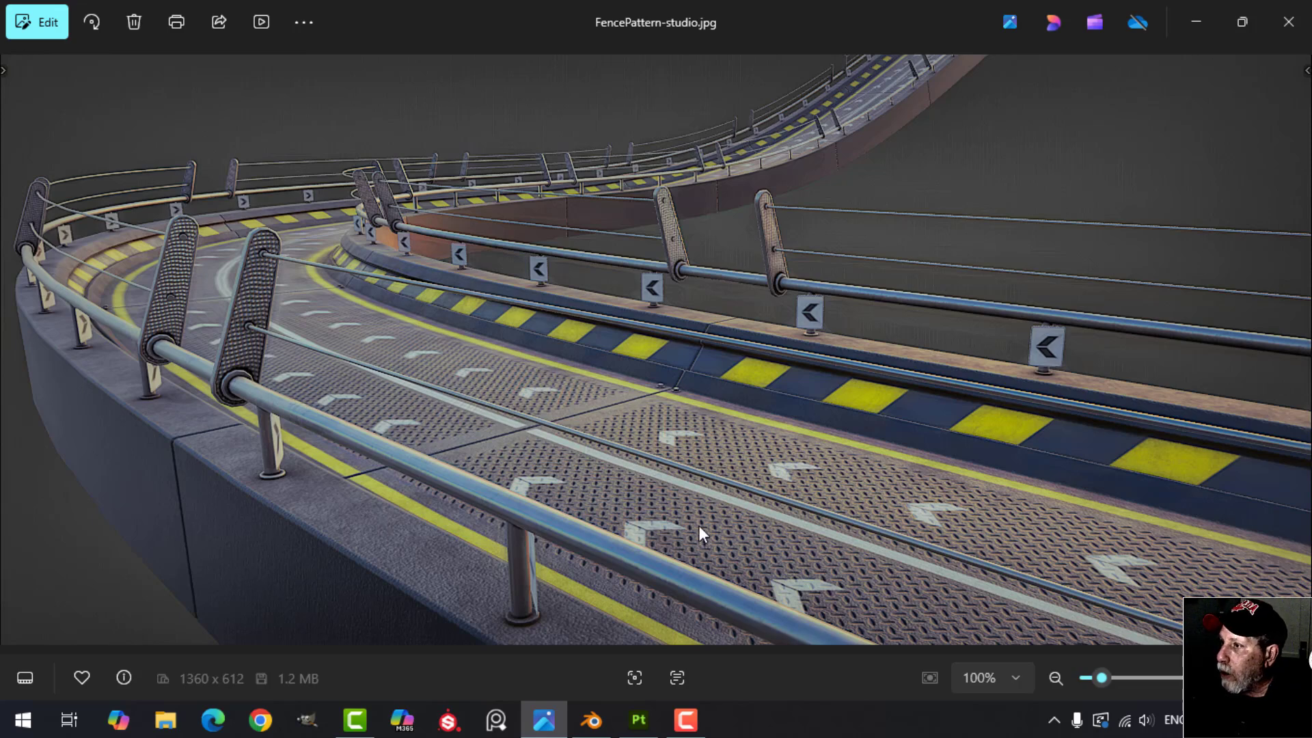
# Switch from the reference image to Blender and add a mesh plane at the world origin in top view
pyautogui.click(1185, 11)
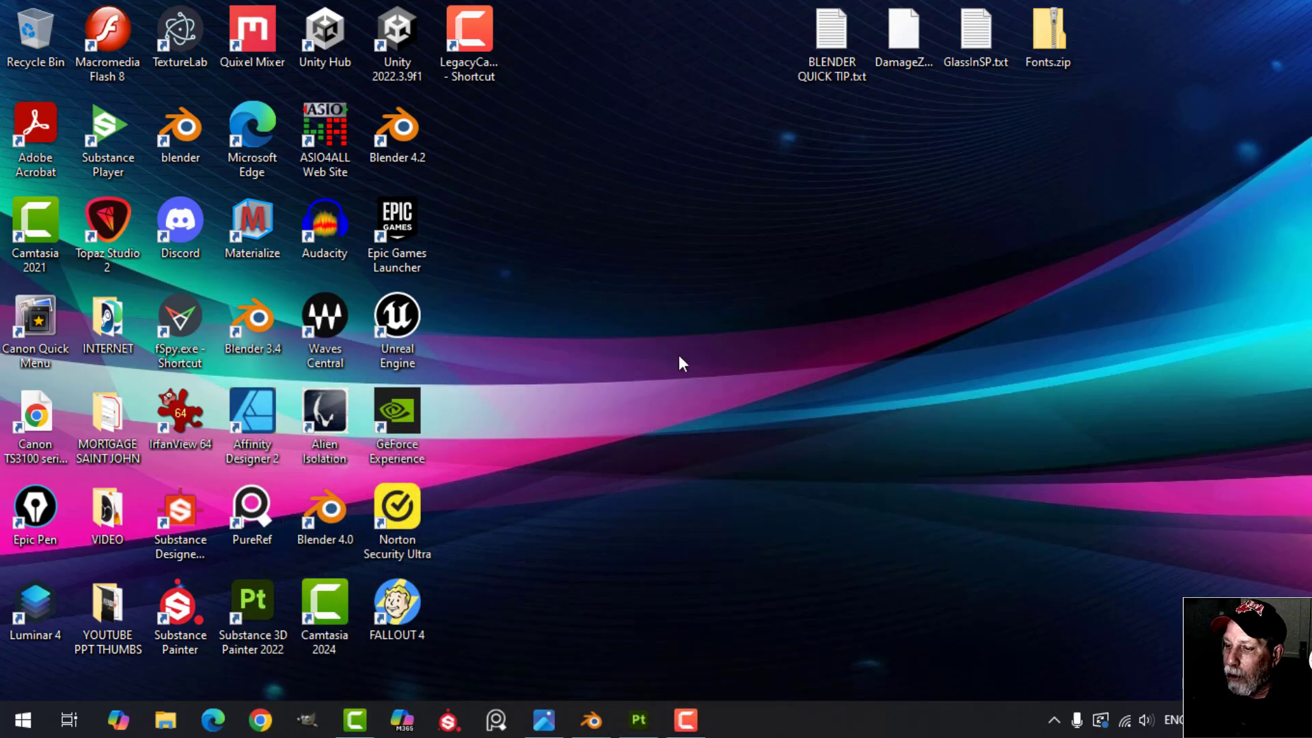
pyautogui.click(598, 710)
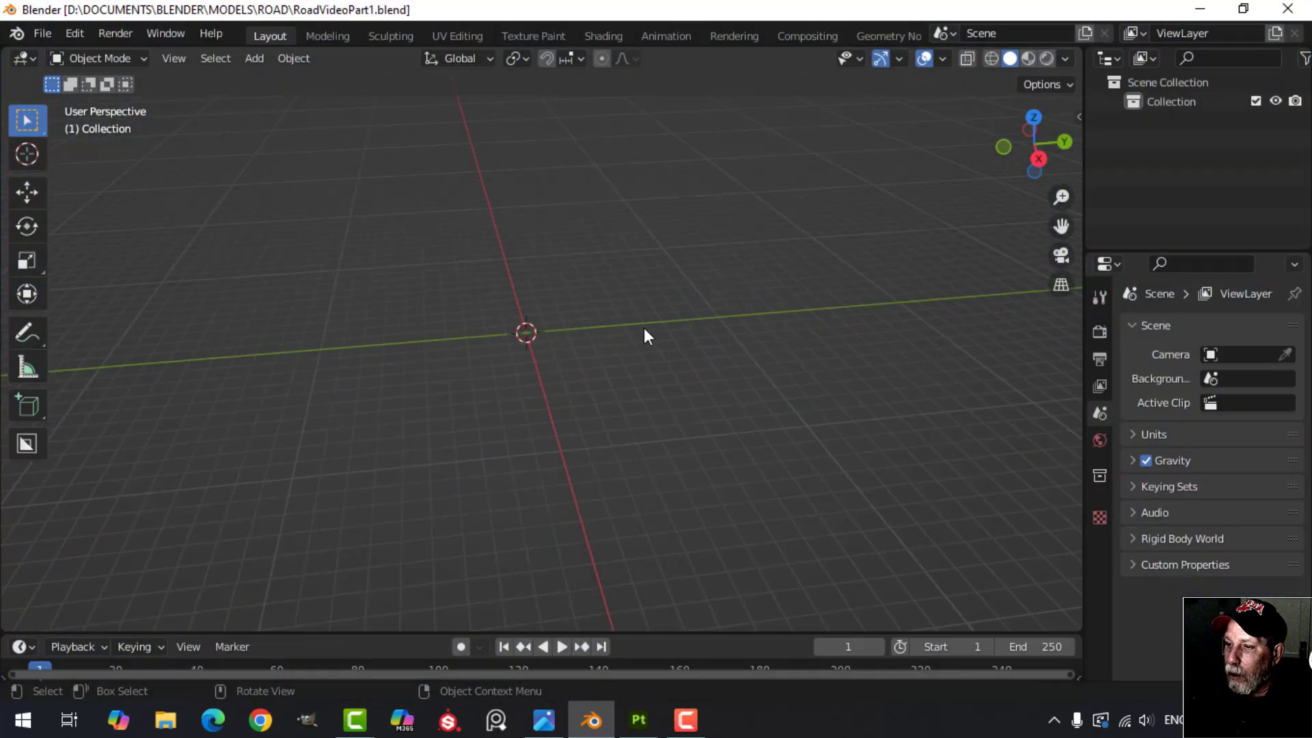
pyautogui.press('KP_7')
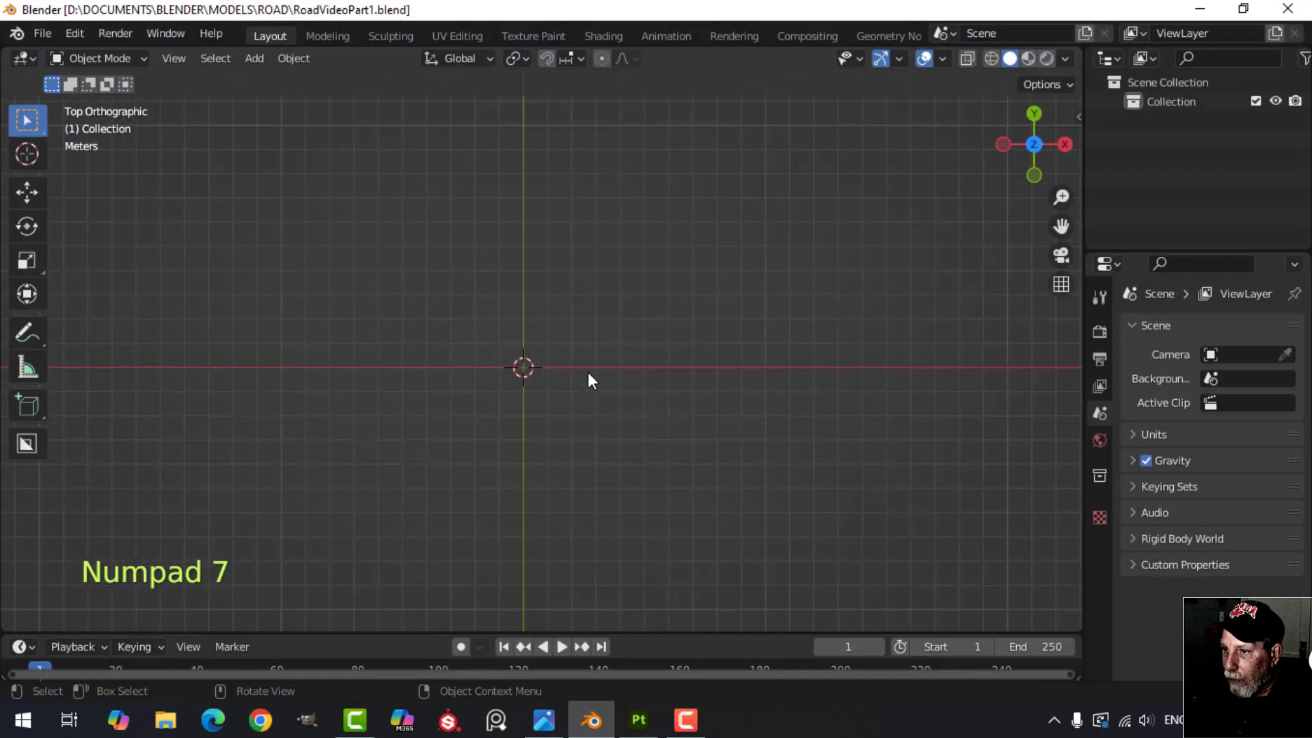
pyautogui.keyDown('shift'); pyautogui.moveTo(608, 375); pyautogui.dragTo(621, 316, button='middle'); pyautogui.keyUp('shift')
pyautogui.hotkey('shift', 'a')
pyautogui.moveTo(577, 288)
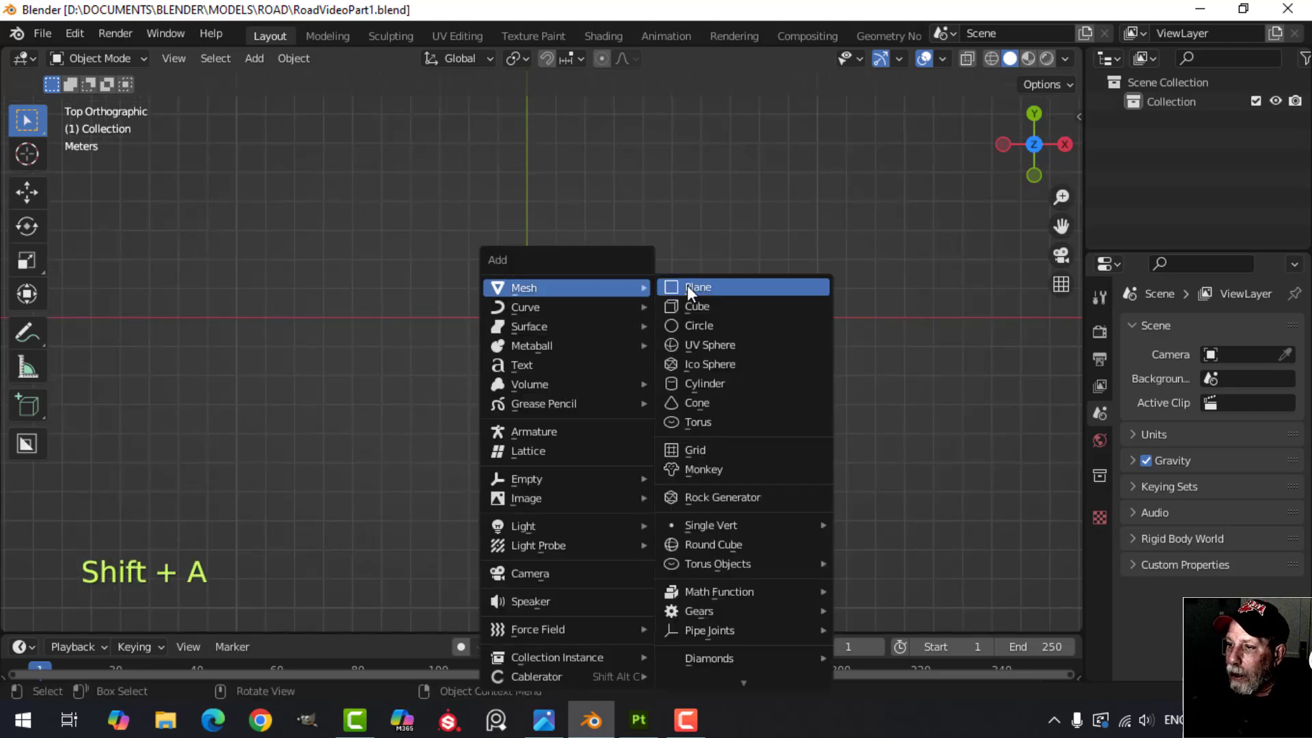
pyautogui.click(690, 285)
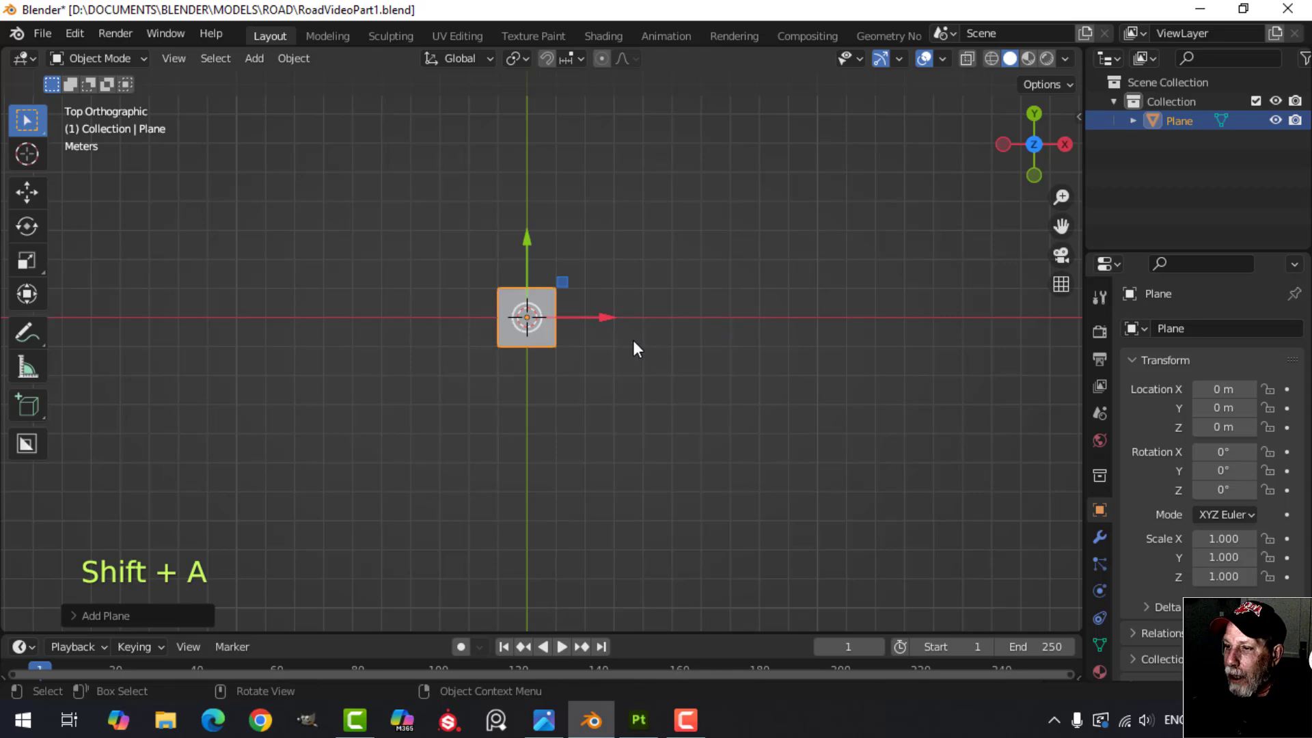
pyautogui.scroll(2, 640, 314)
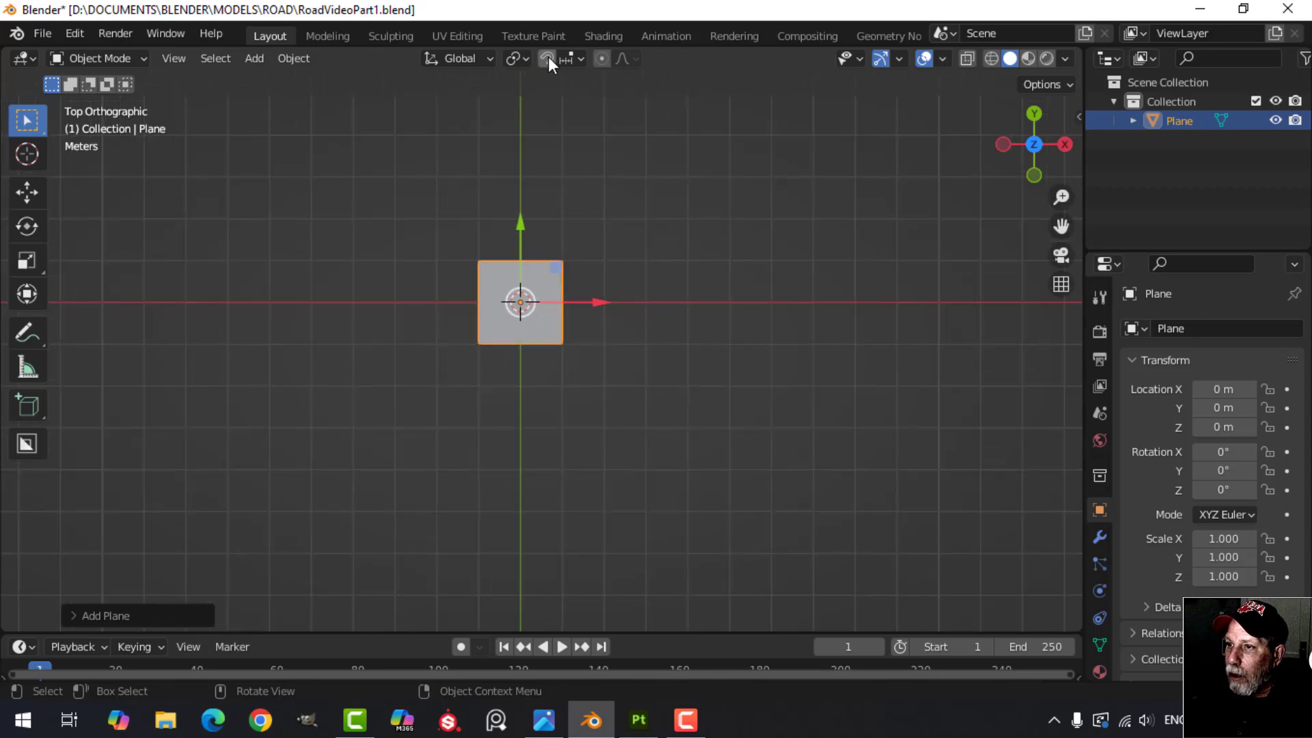
pyautogui.keyDown('shift'); pyautogui.moveTo(676, 302); pyautogui.dragTo(625, 317, button='middle'); pyautogui.keyUp('shift')
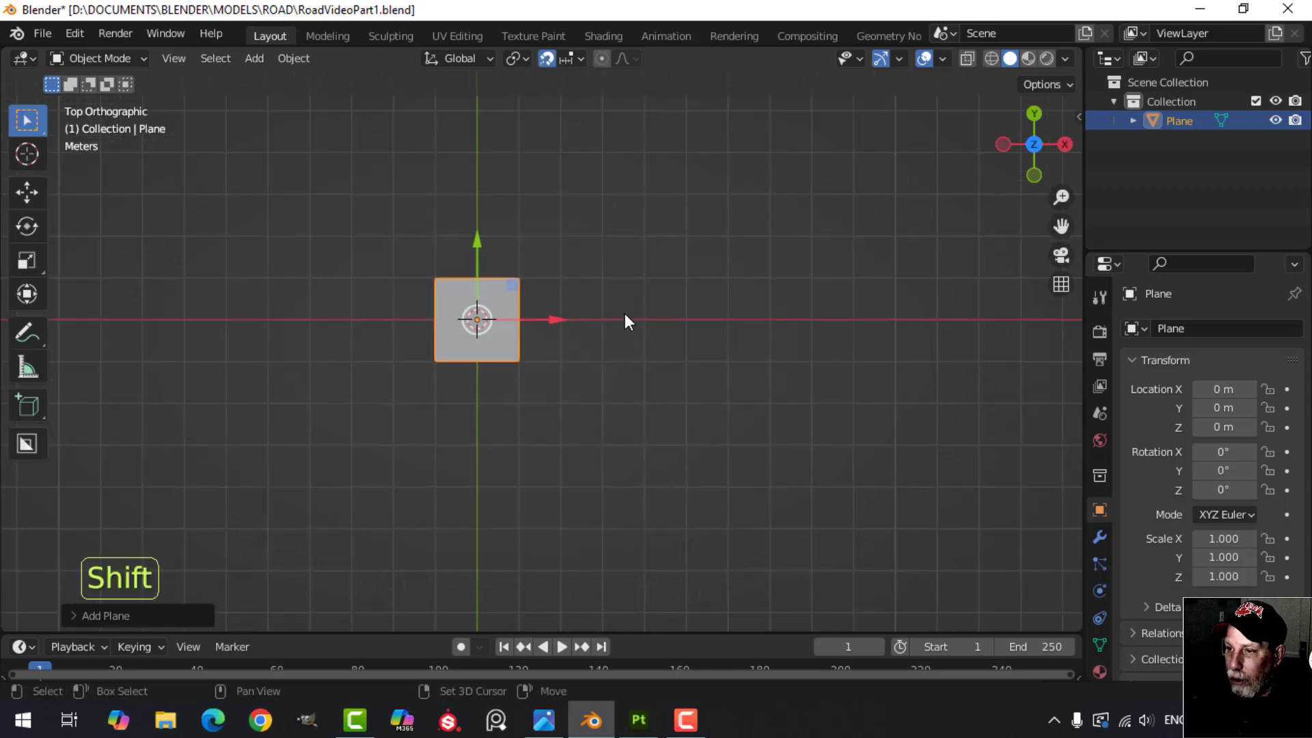
pyautogui.hotkey('shift', 'd')
pyautogui.moveTo(557, 319); pyautogui.dragTo(703, 309)
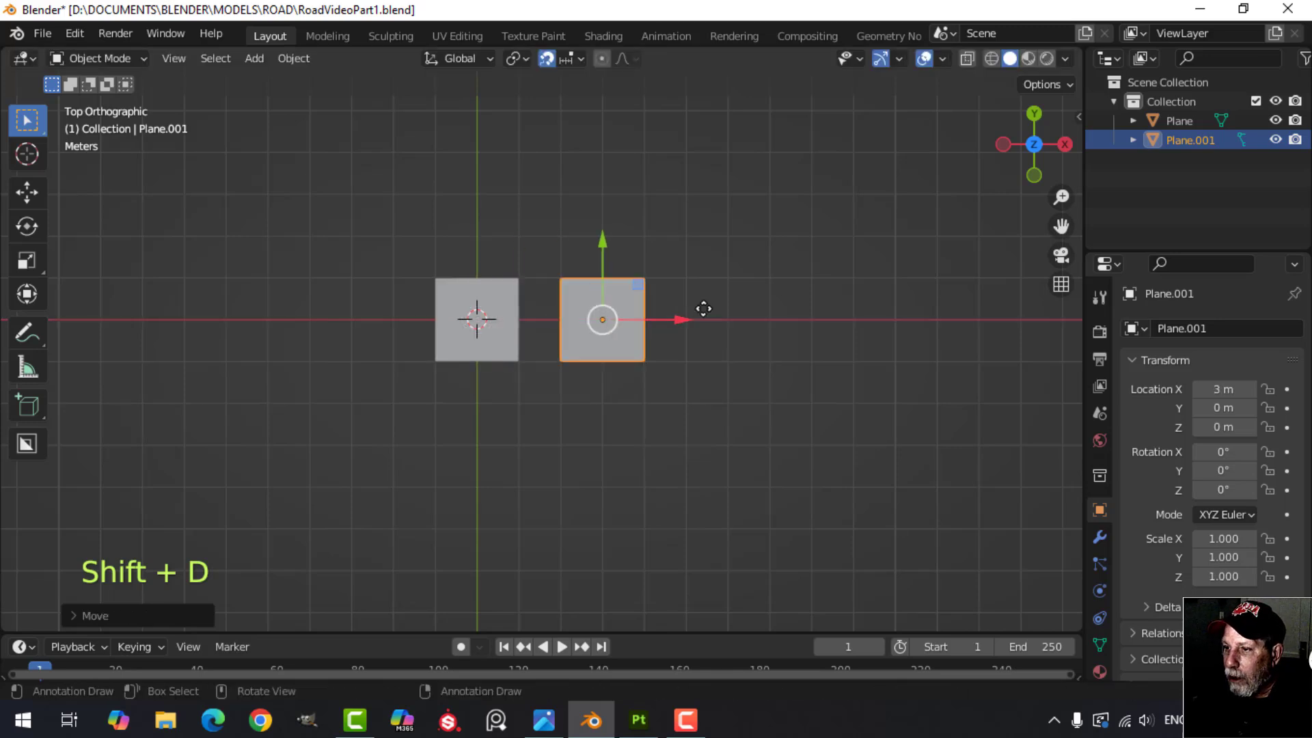
pyautogui.press('x')
pyautogui.click(703, 309)
# In Edit Mode, move the plane's +X edge and its -X edge outward 2 m each to lengthen it along X
pyautogui.click(494, 321)
pyautogui.press('Tab')
pyautogui.scroll(2, 527, 314)
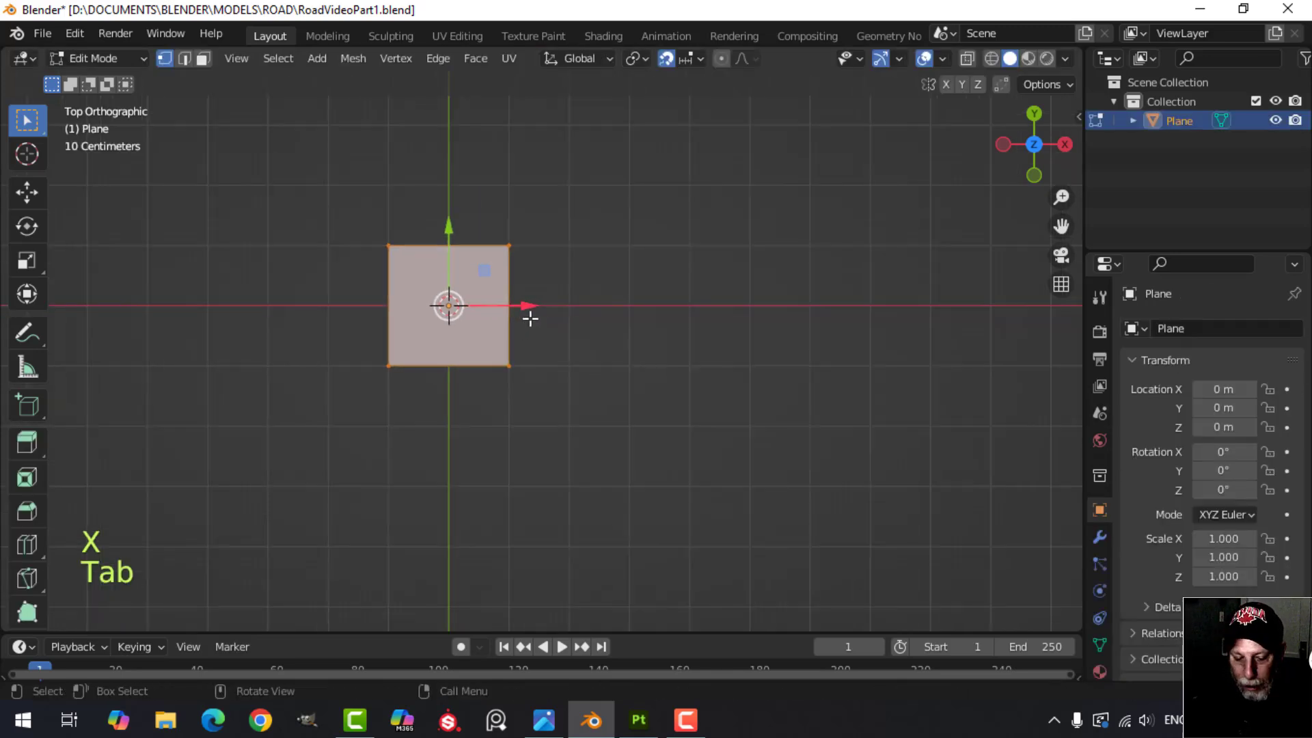
pyautogui.press('2')
pyautogui.click(537, 308)
pyautogui.moveTo(586, 306); pyautogui.dragTo(707, 304)
pyautogui.click(395, 293)
pyautogui.keyDown('shift'); pyautogui.moveTo(401, 289); pyautogui.dragTo(462, 293, button='middle'); pyautogui.keyUp('shift')
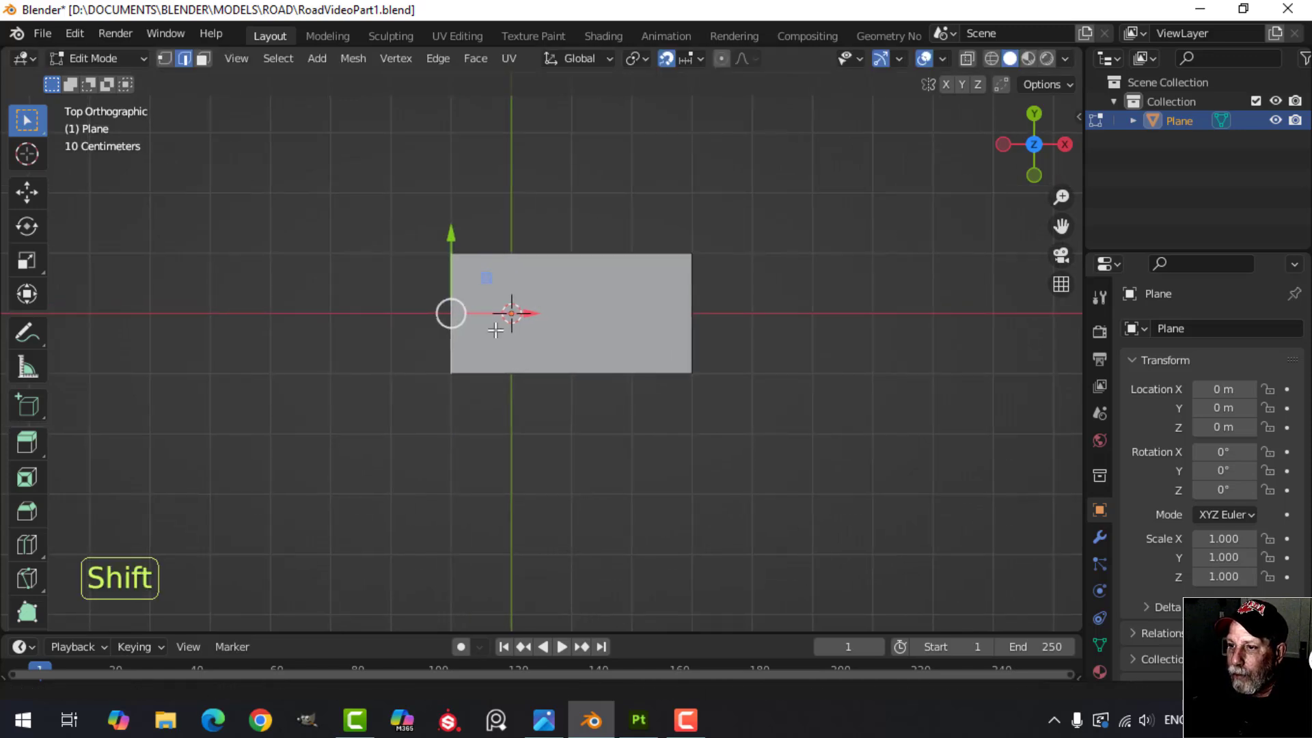
pyautogui.scroll(-3, 519, 321)
pyautogui.moveTo(561, 330); pyautogui.dragTo(489, 329)
pyautogui.scroll(2, 696, 373)
pyautogui.scroll(1, 682, 373)
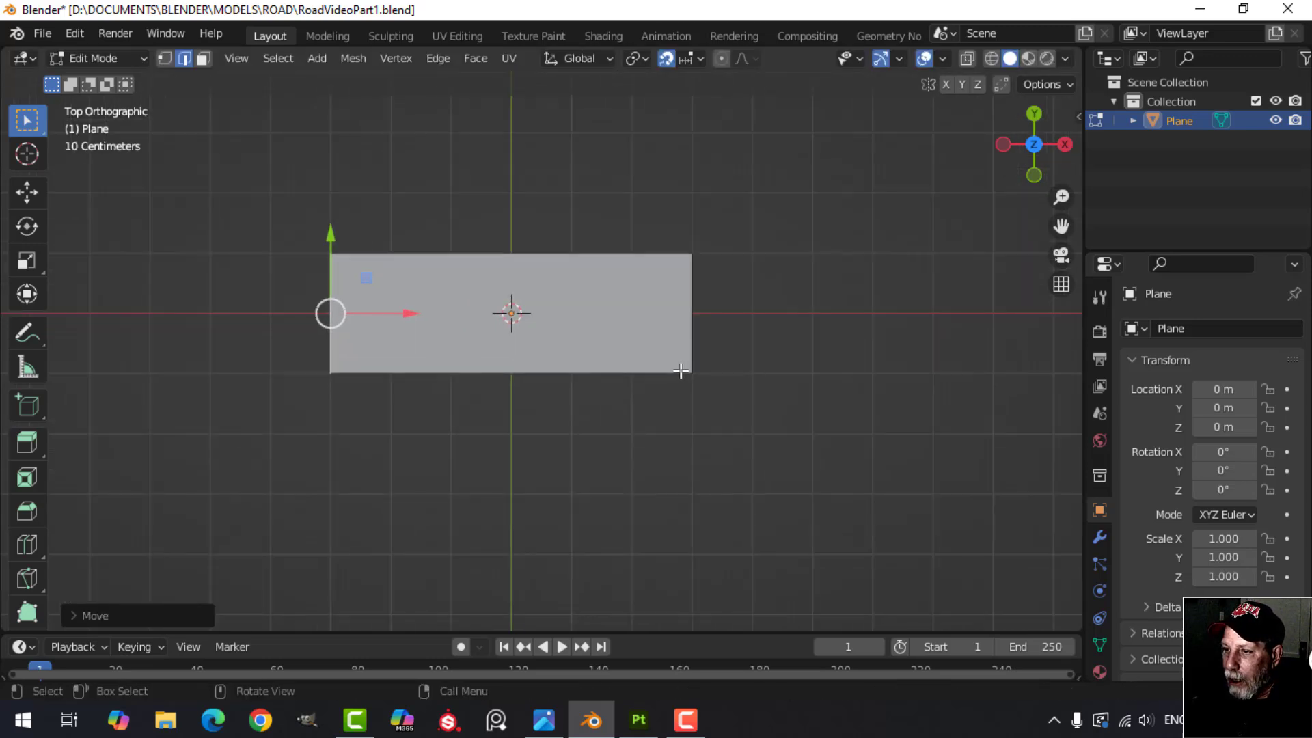
# Scale the whole plane mesh along Y by about 1.3 to widen it
pyautogui.scroll(-1, 672, 372)
pyautogui.press('a')
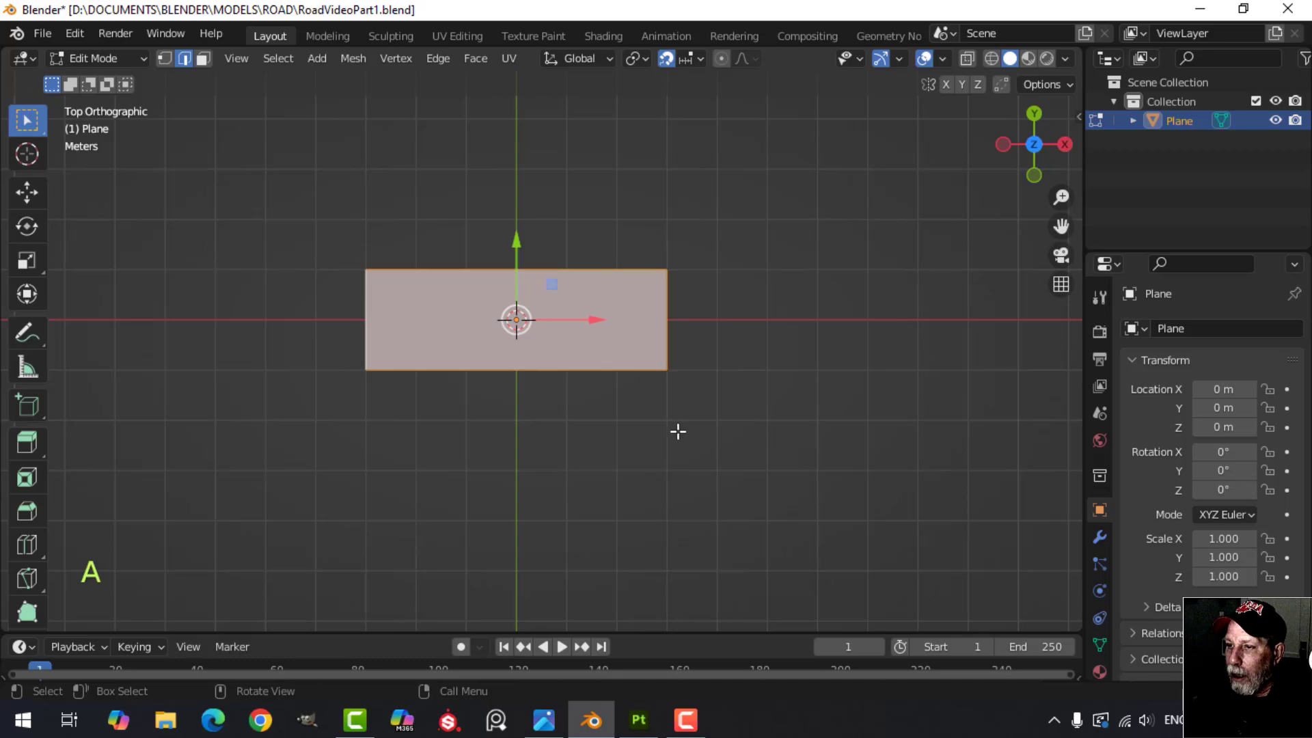
pyautogui.scroll(1, 703, 391)
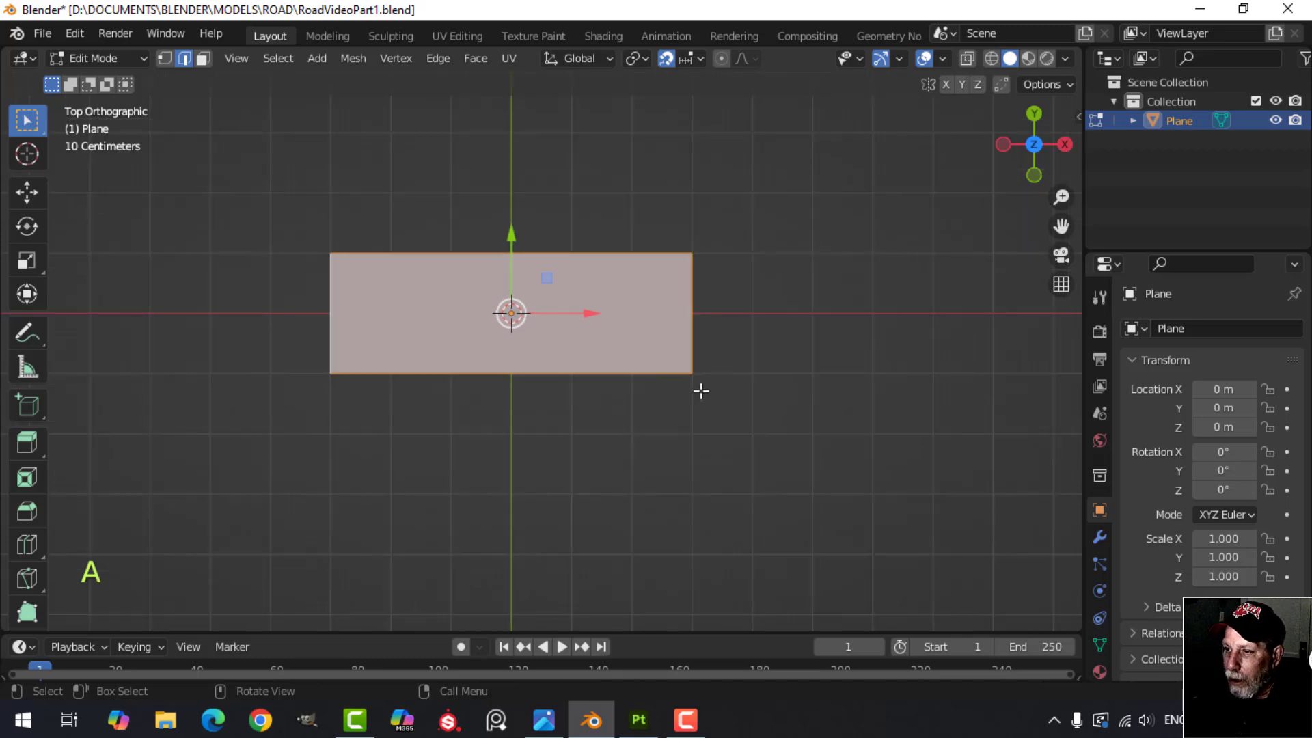
pyautogui.press('s')
pyautogui.press('y')
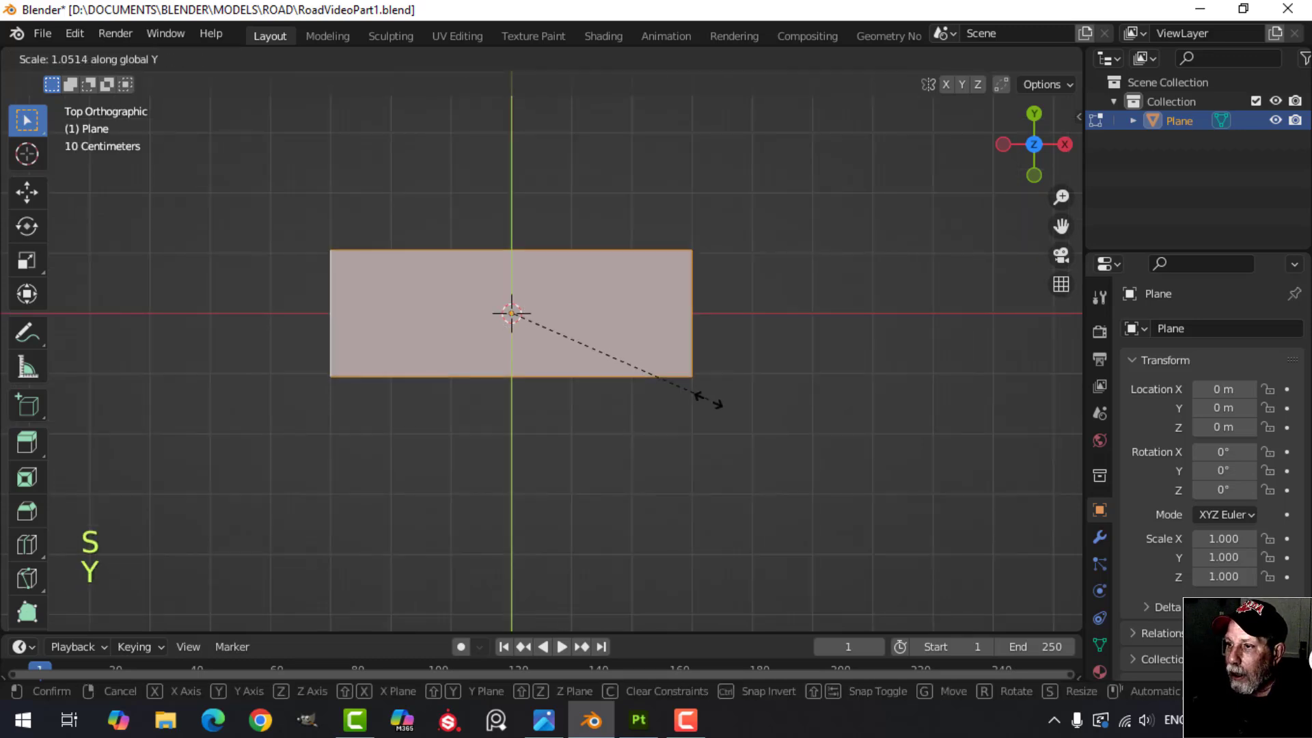
pyautogui.click(737, 463)
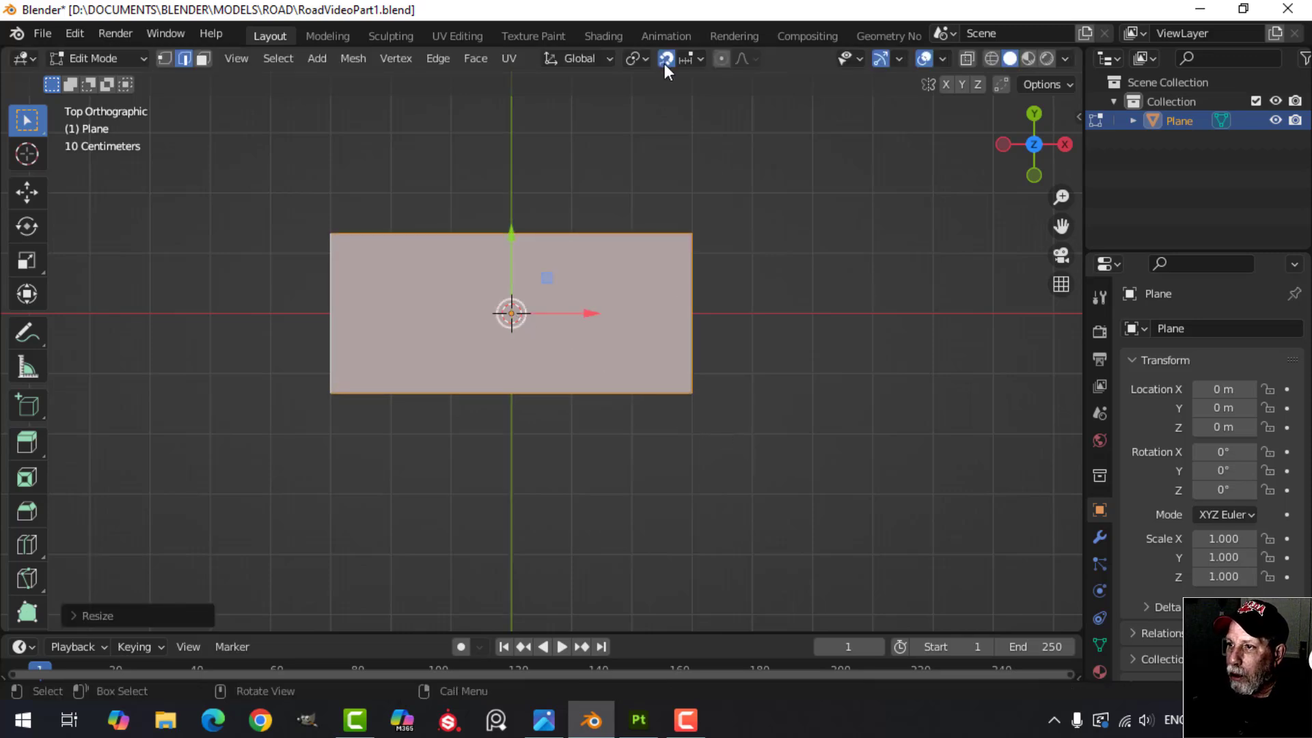
# Add one centred loop cut running lengthwise along X through the plane
pyautogui.hotkey('alt', 'a')
pyautogui.hotkey('ctrl', 'r')
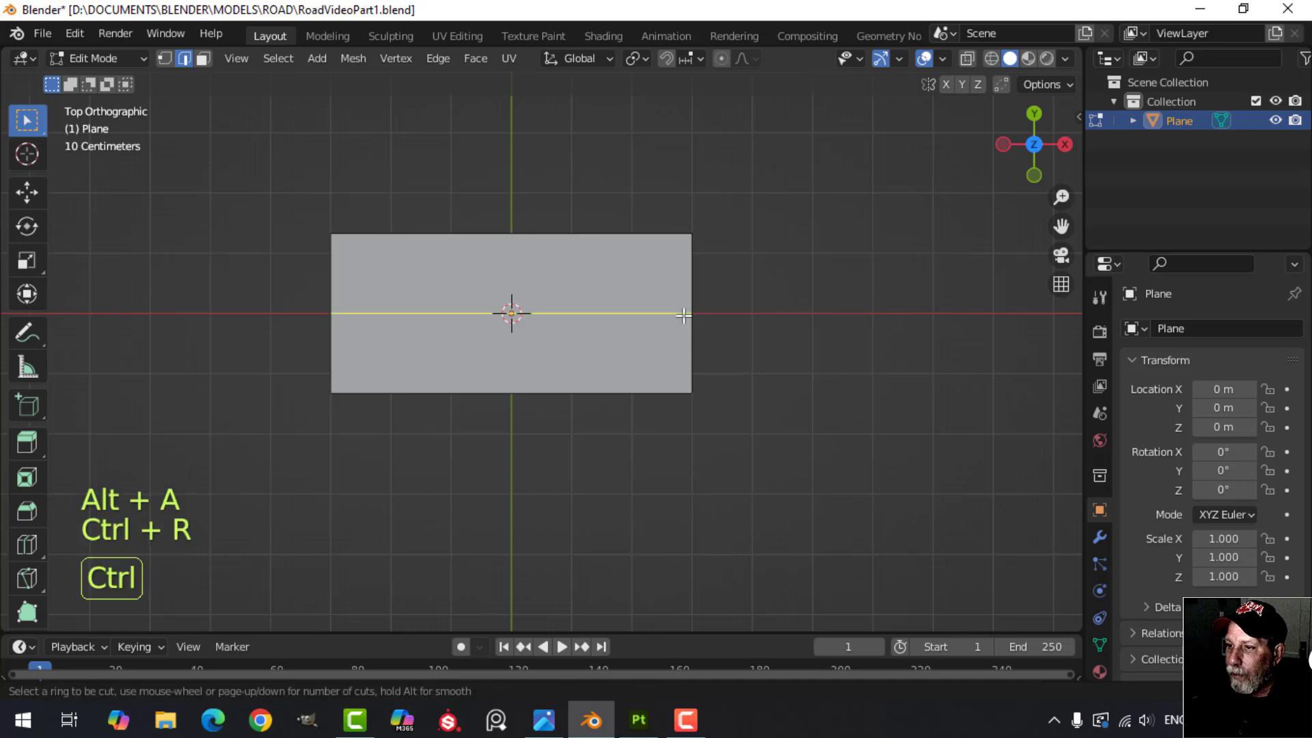
pyautogui.click(683, 314)
pyautogui.rightClick(716, 328)
# Delete the face on the +Y side of the lengthwise cut, leaving only half of the plane
pyautogui.scroll(-1, 715, 328)
pyautogui.keyDown('shift'); pyautogui.moveTo(747, 349); pyautogui.dragTo(732, 326, button='middle'); pyautogui.keyUp('shift')
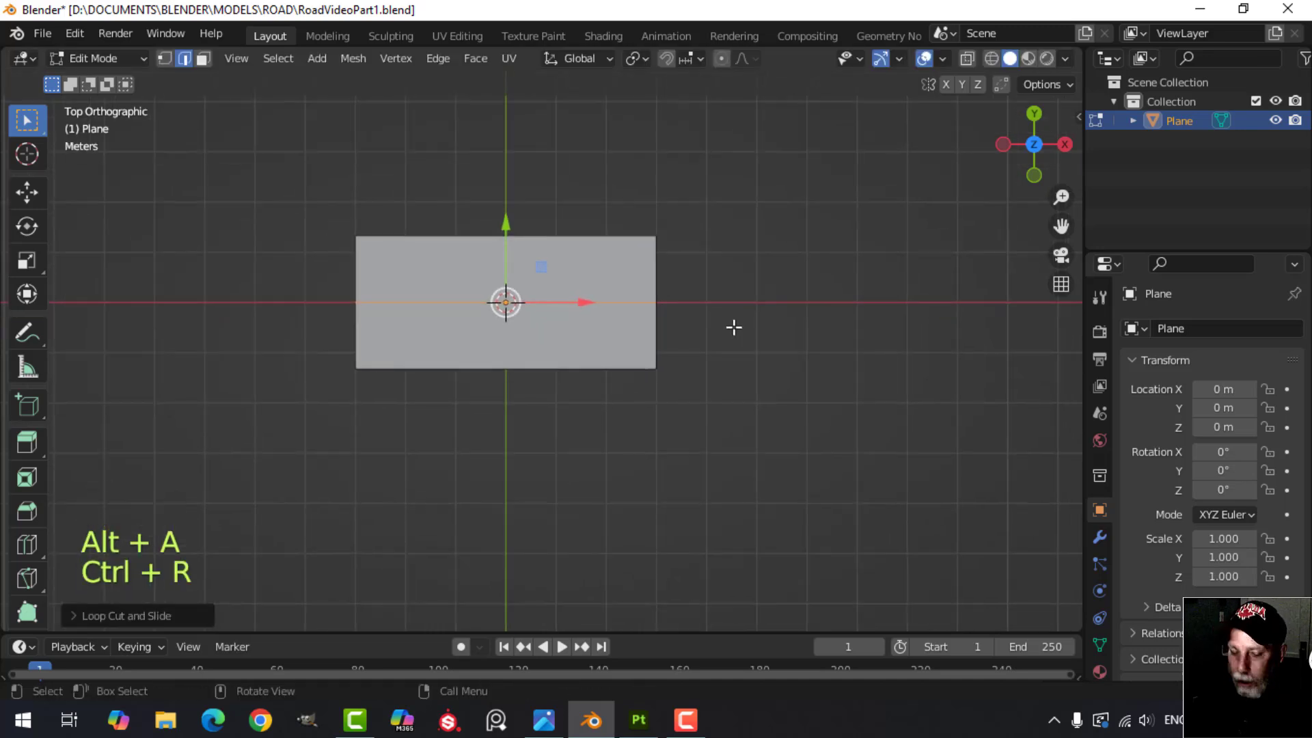
pyautogui.press('3')
pyautogui.click(564, 279)
pyautogui.press('x')
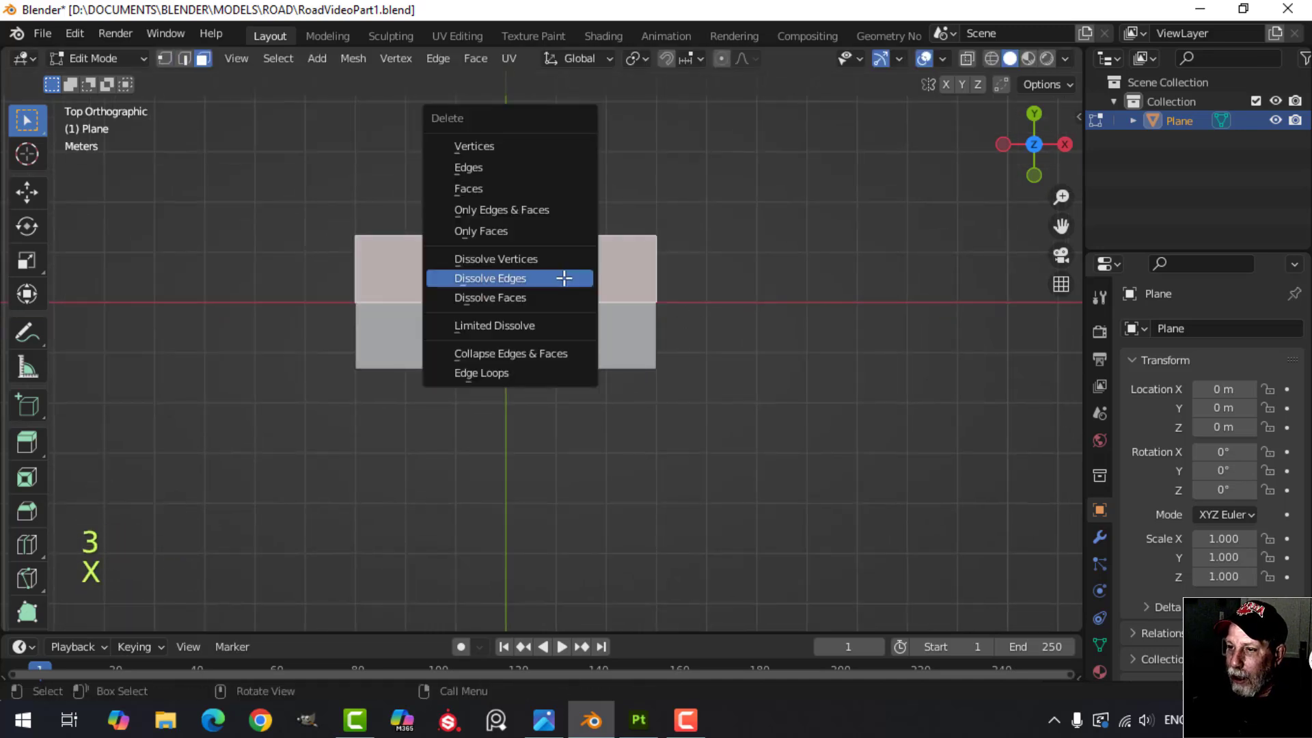
pyautogui.click(509, 188)
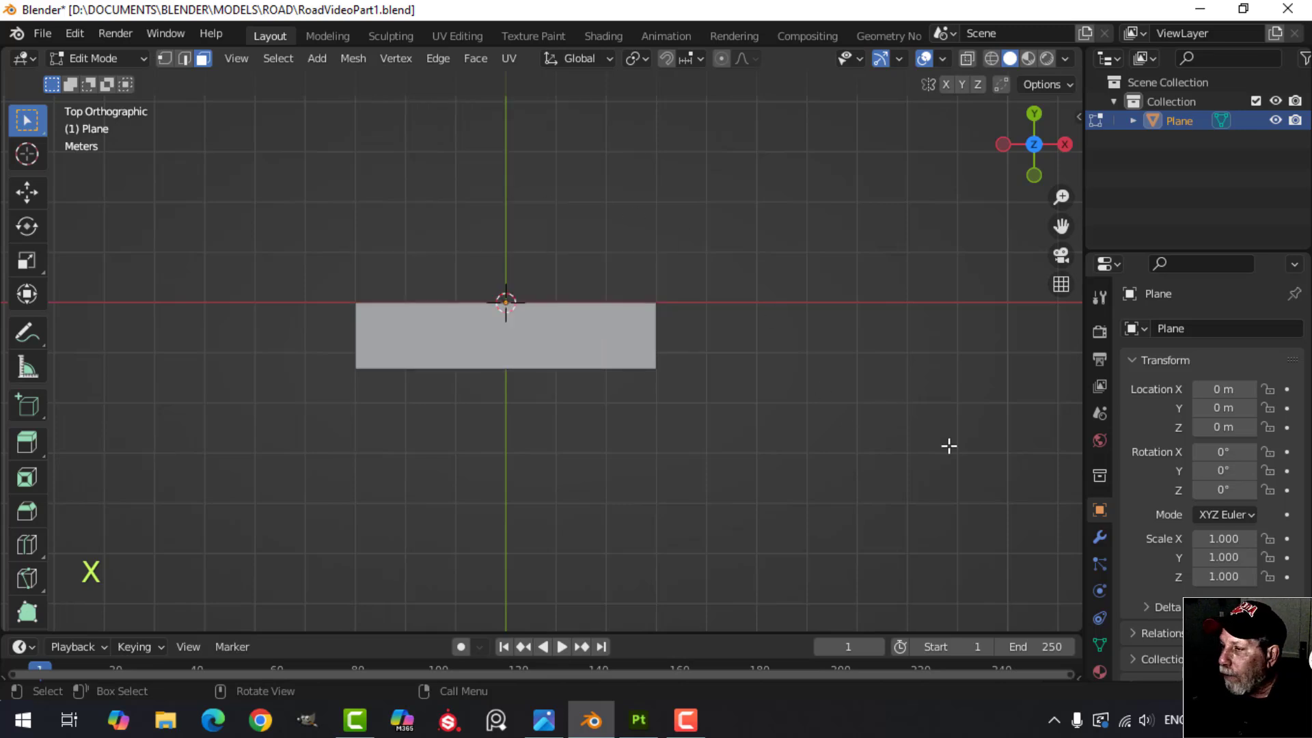
# Add a Mirror modifier to the plane, mirroring on the Y axis only with Clipping enabled
pyautogui.click(1099, 537)
pyautogui.click(1162, 329)
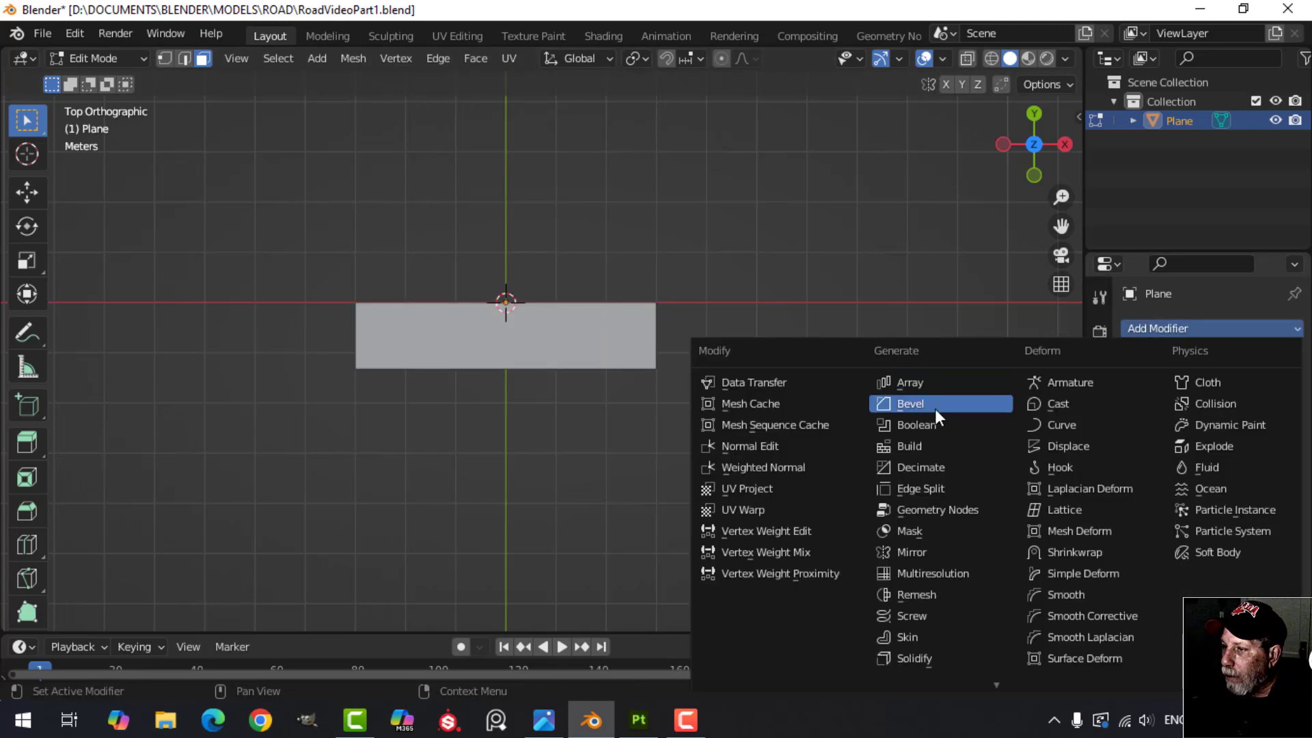
pyautogui.click(933, 551)
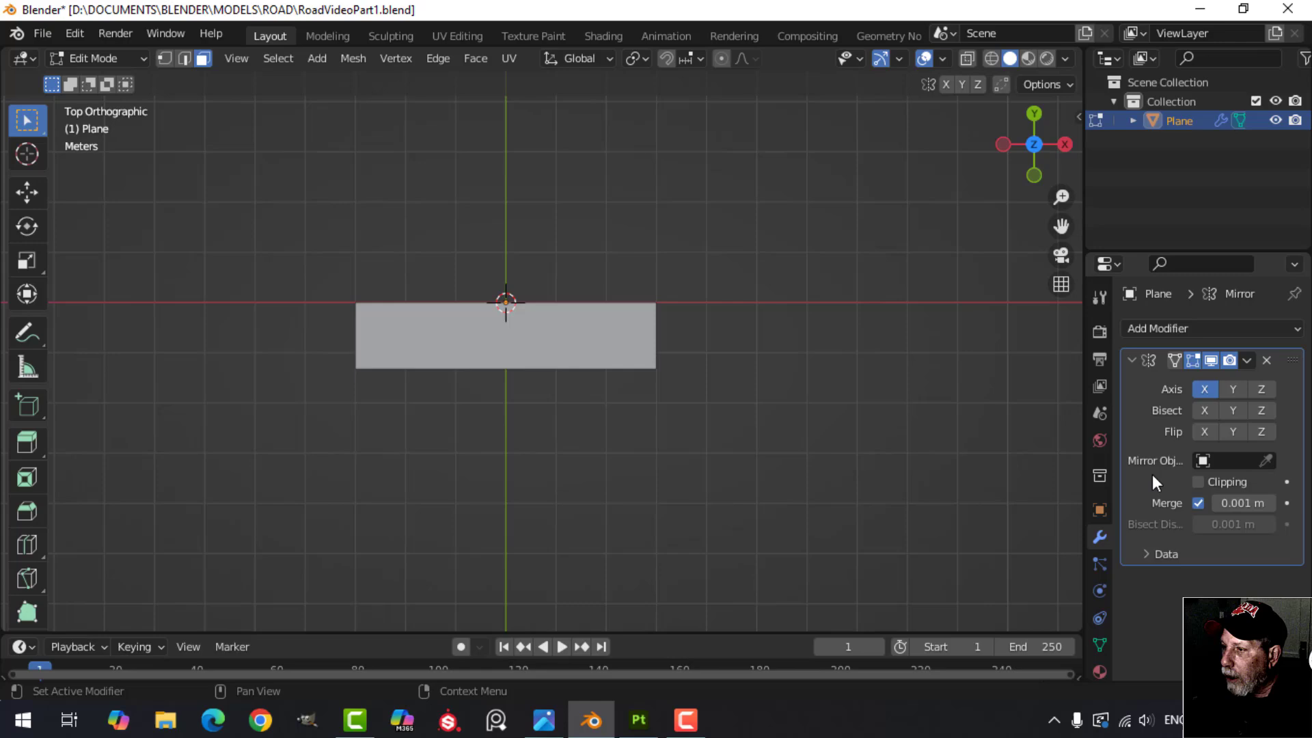
pyautogui.click(1220, 386)
pyautogui.click(1197, 481)
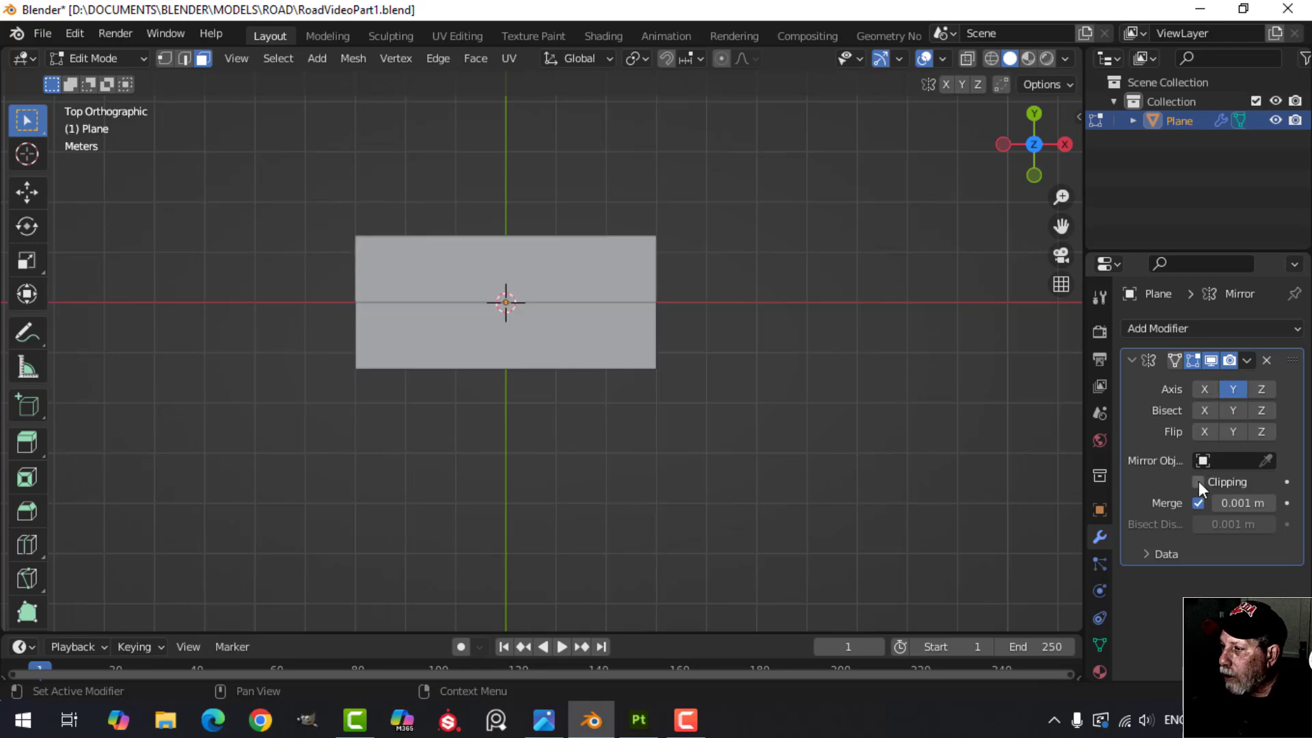
# Extrude the plane's outer long edge about 0.2 m outward and 0.3 m upward in the left wireframe view to form a sloped kerb
pyautogui.moveTo(560, 328); pyautogui.dragTo(727, 304, button='middle')
pyautogui.press('2')
pyautogui.click(640, 312)
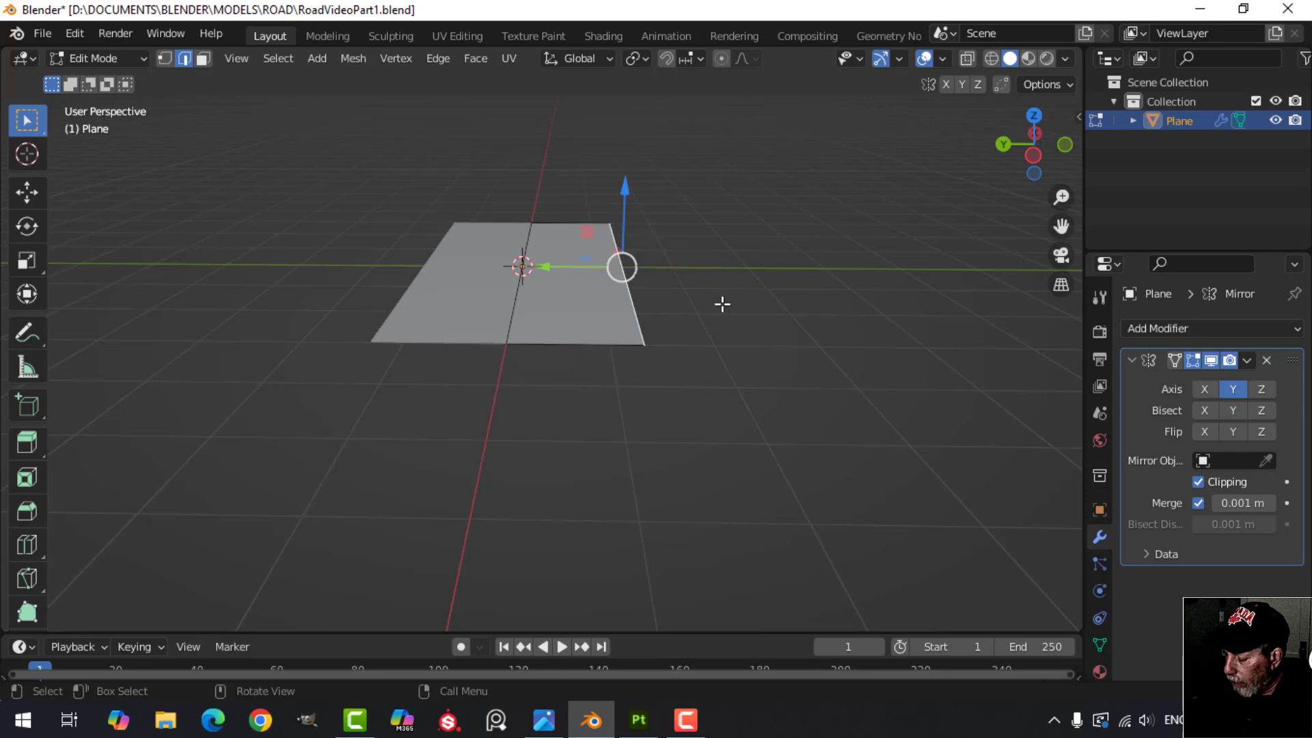
pyautogui.press('ctrl+KP_3')
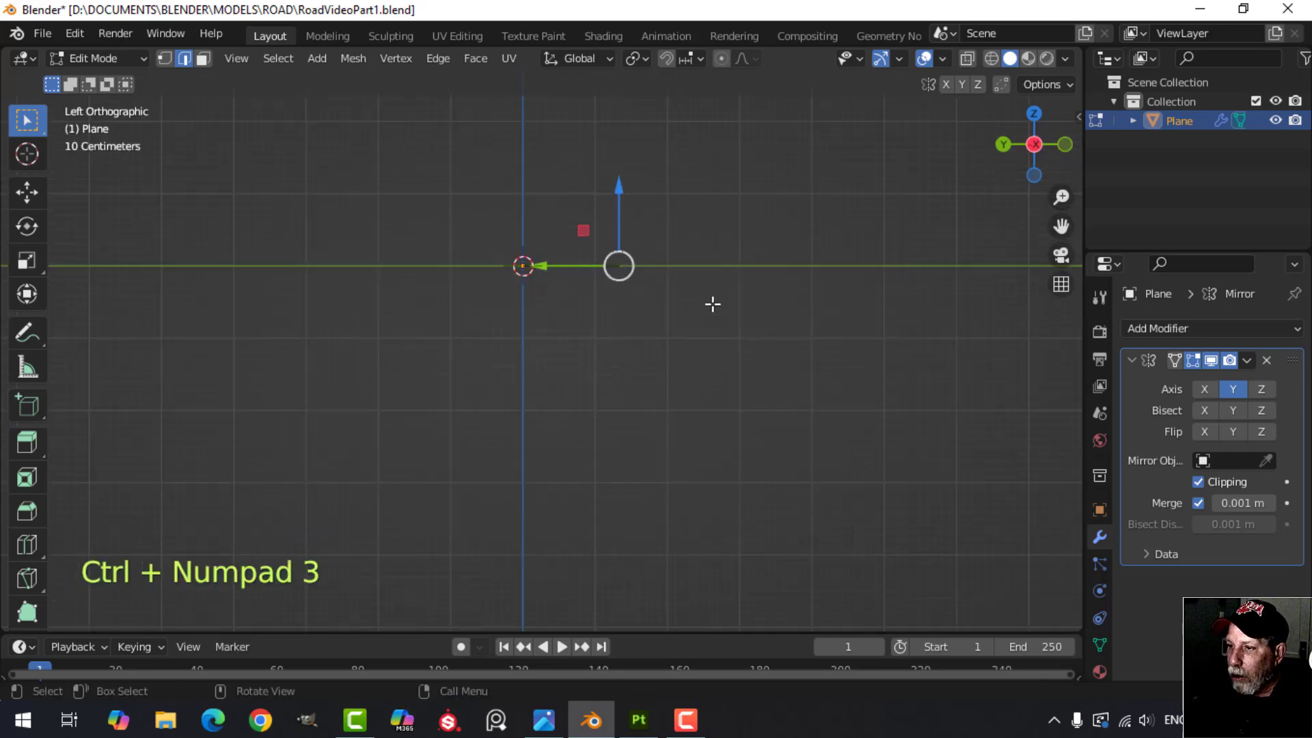
pyautogui.press('1')
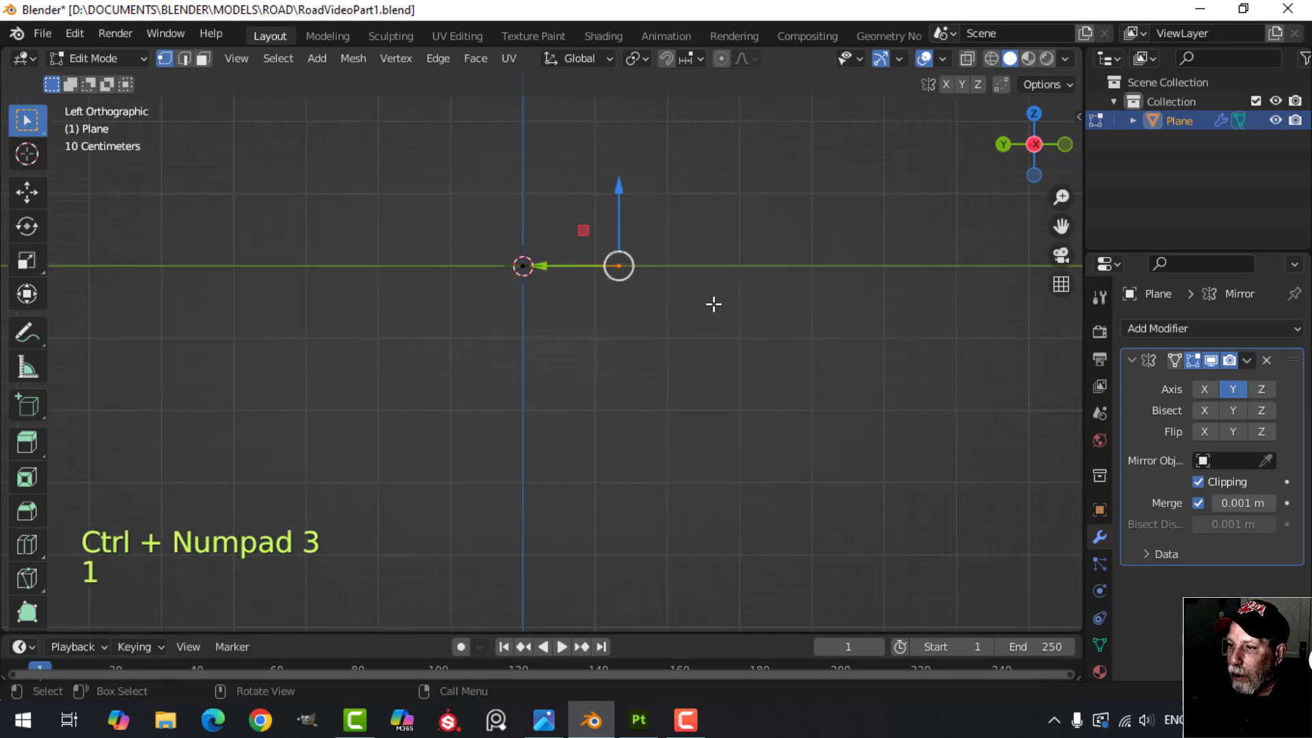
pyautogui.keyDown('shift'); pyautogui.moveTo(713, 304); pyautogui.dragTo(624, 360, button='middle'); pyautogui.keyUp('shift')
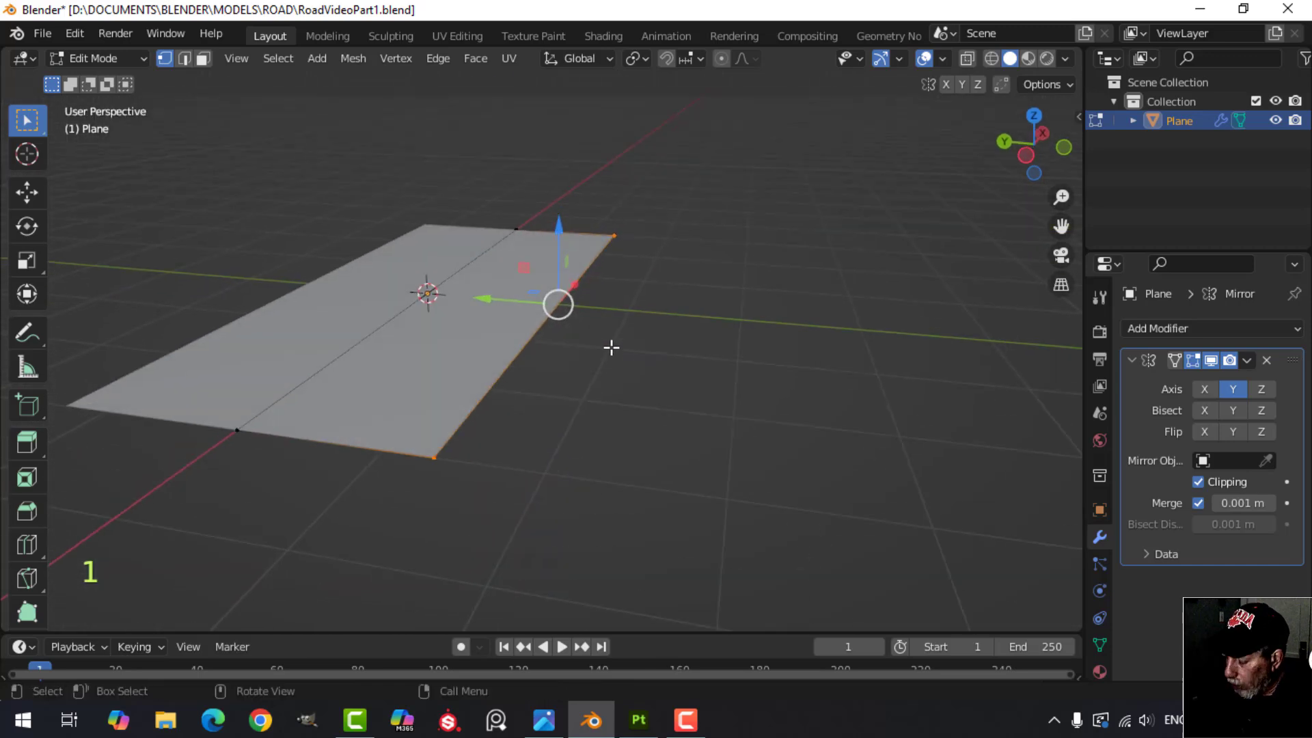
pyautogui.press('ctrl+KP_3')
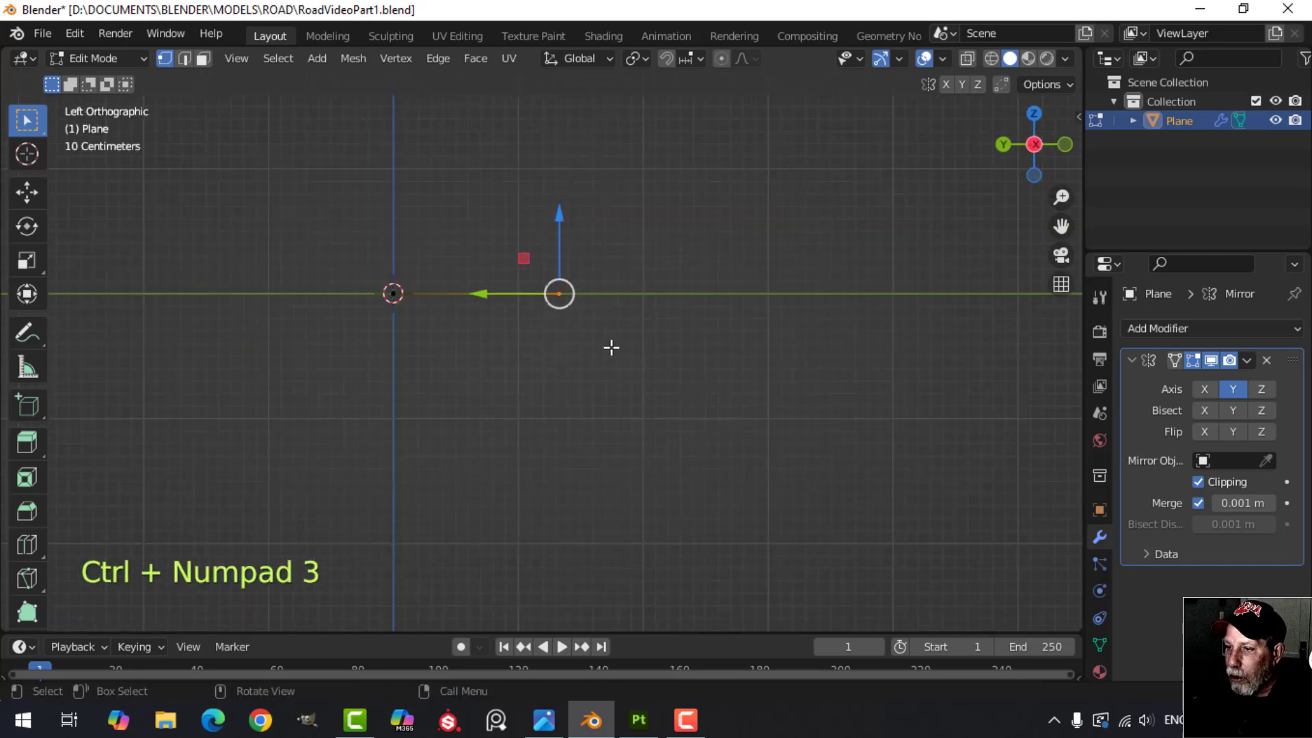
pyautogui.press('z')
pyautogui.click(469, 342)
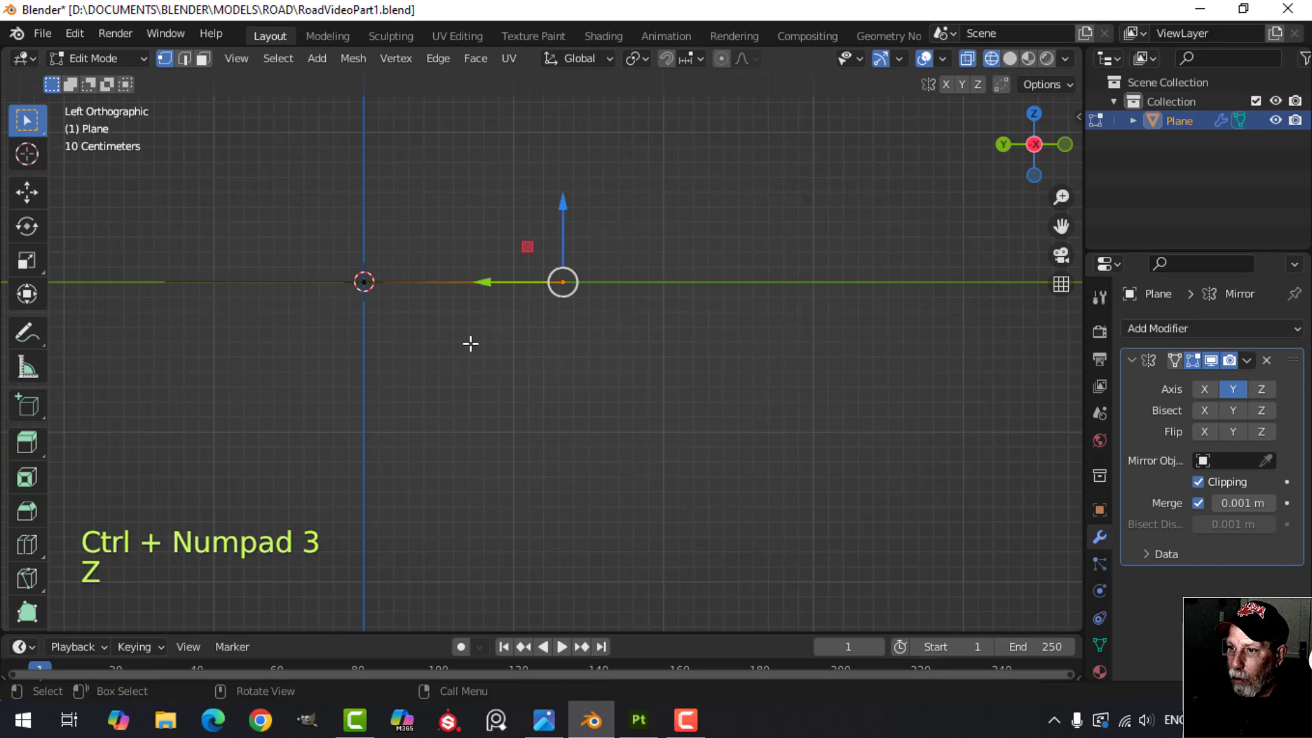
pyautogui.keyDown('shift'); pyautogui.moveTo(685, 287); pyautogui.dragTo(638, 305, button='middle'); pyautogui.keyUp('shift')
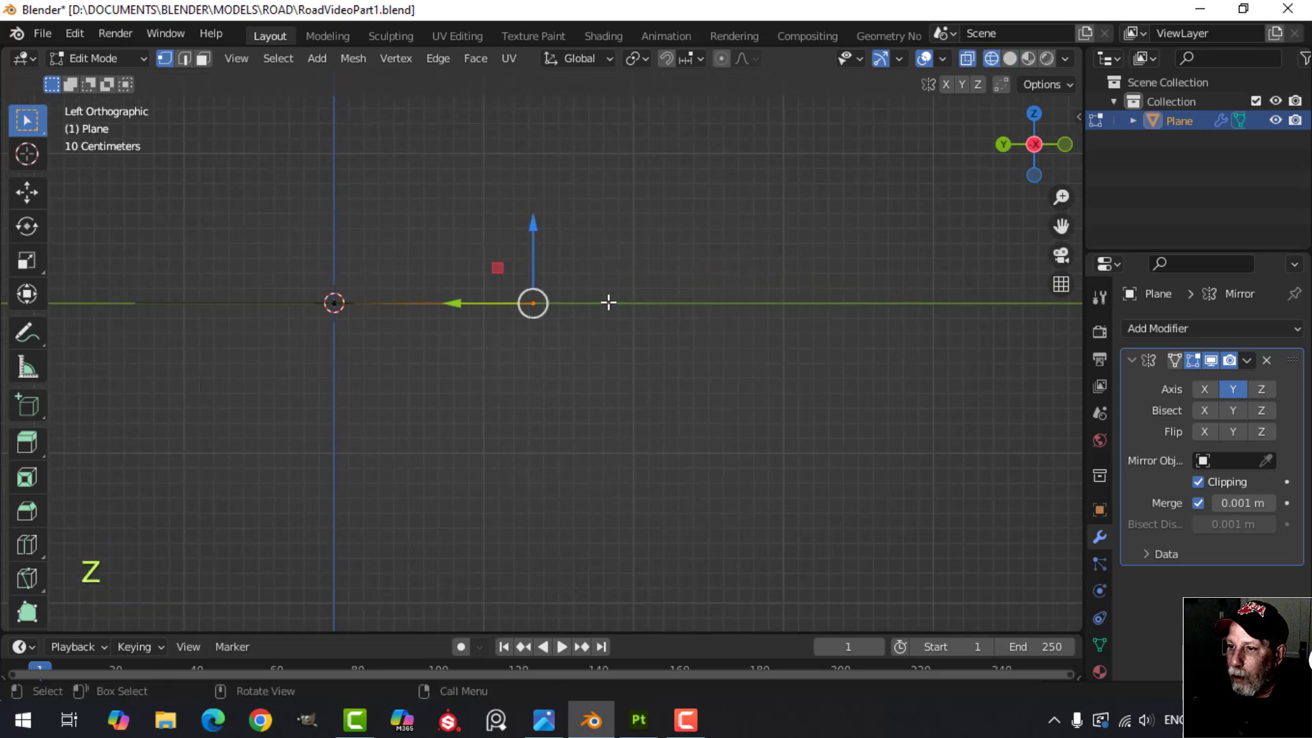
pyautogui.press('e')
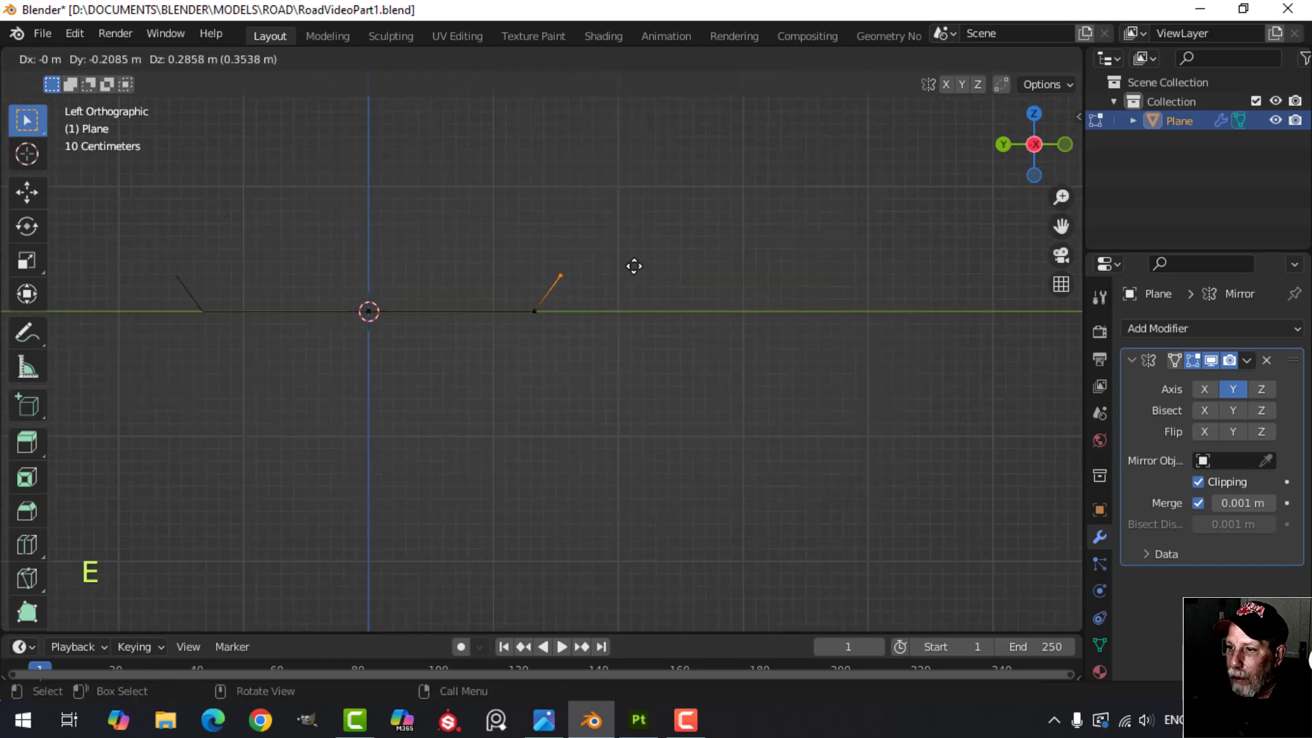
pyautogui.click(636, 264)
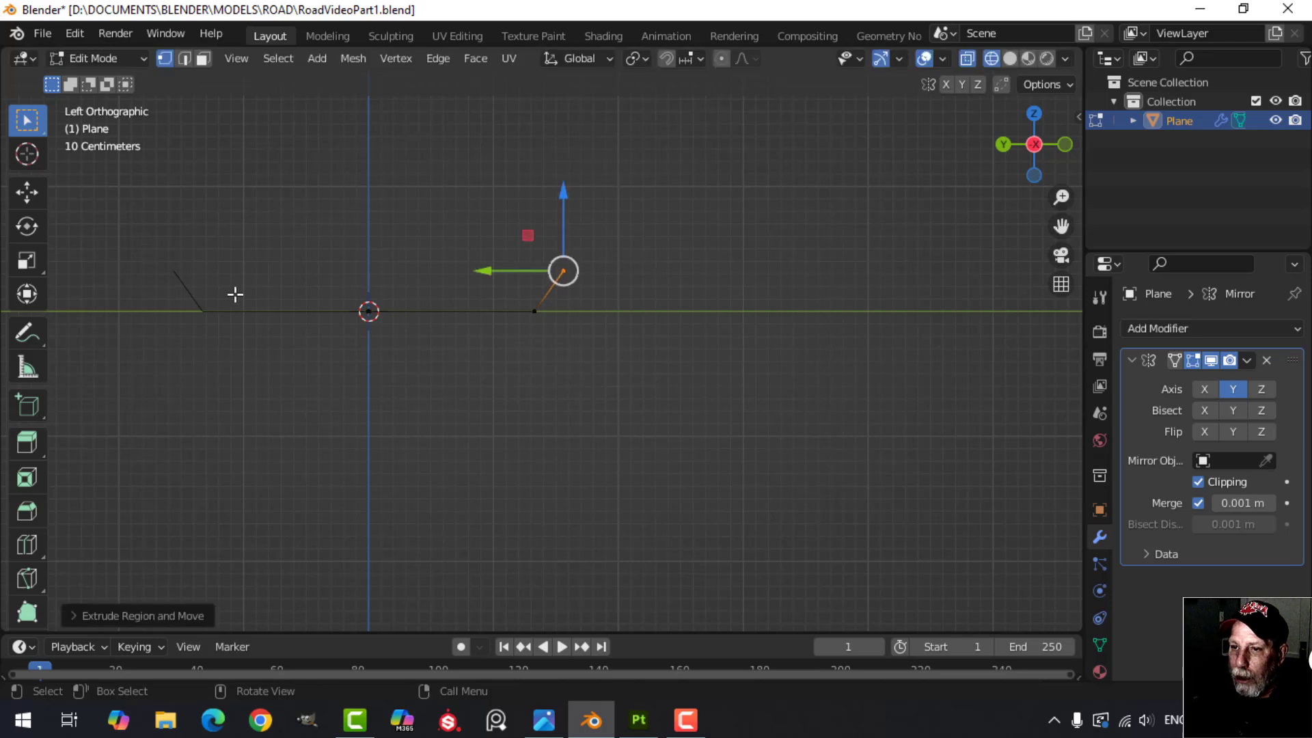
# Extrude the kerb's upper edge horizontally outward about 0.3 m to form a flat top
pyautogui.press('e')
pyautogui.click(624, 254)
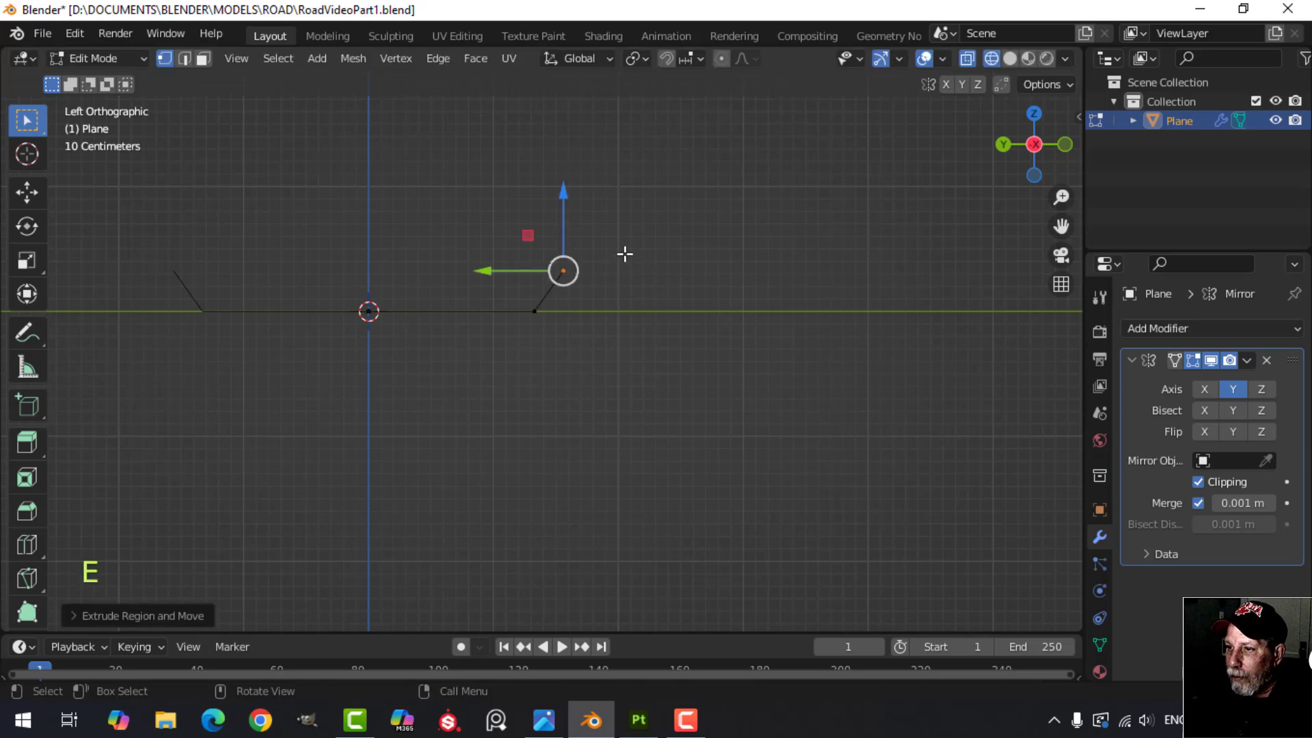
pyautogui.moveTo(494, 271); pyautogui.dragTo(526, 270)
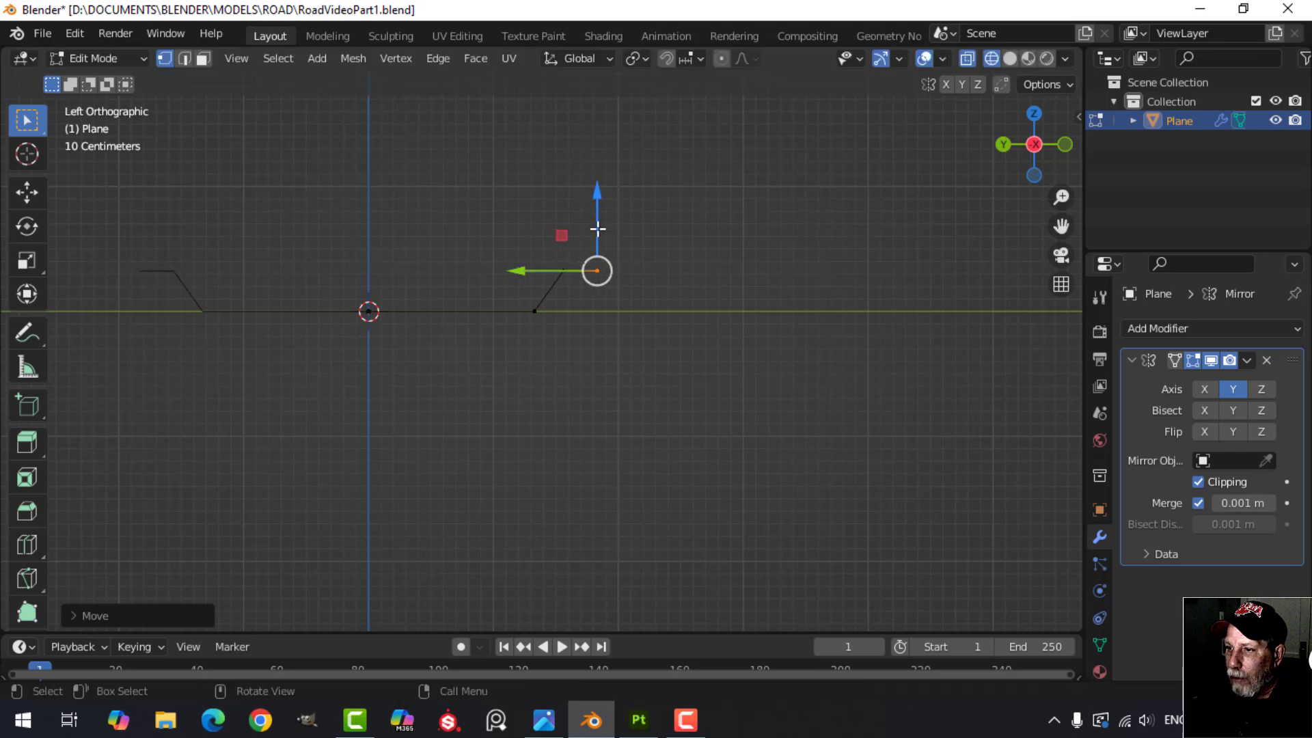
# Extrude the outer edge of the kerb top straight down about 0.6 m as a side wall, and return to Object Mode in solid shading
pyautogui.press('e')
pyautogui.click(618, 304)
pyautogui.moveTo(600, 199)
pyautogui.mouseDown()
pyautogui.moveTo(600, 284)
pyautogui.moveTo(638, 298)
pyautogui.mouseUp()
pyautogui.press('z')
pyautogui.click(714, 279)
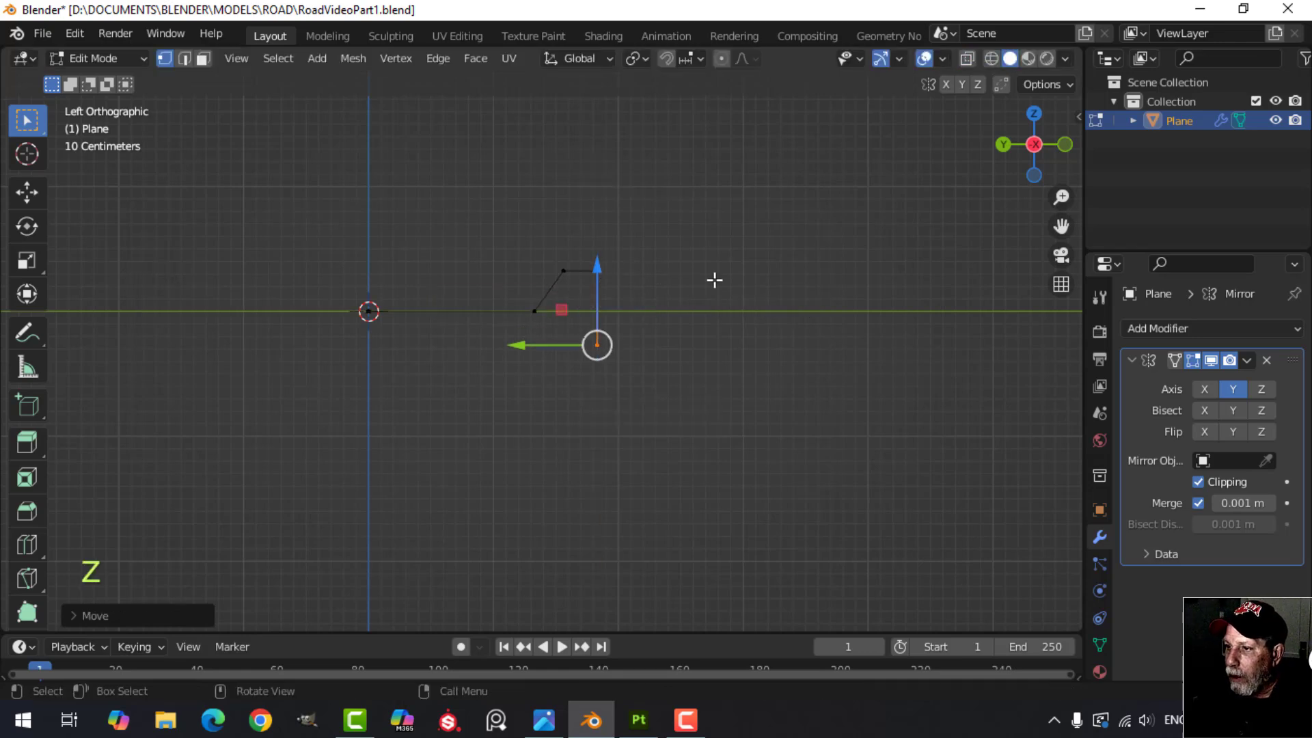
pyautogui.moveTo(715, 279); pyautogui.dragTo(698, 348, button='middle')
pyautogui.press('Tab')
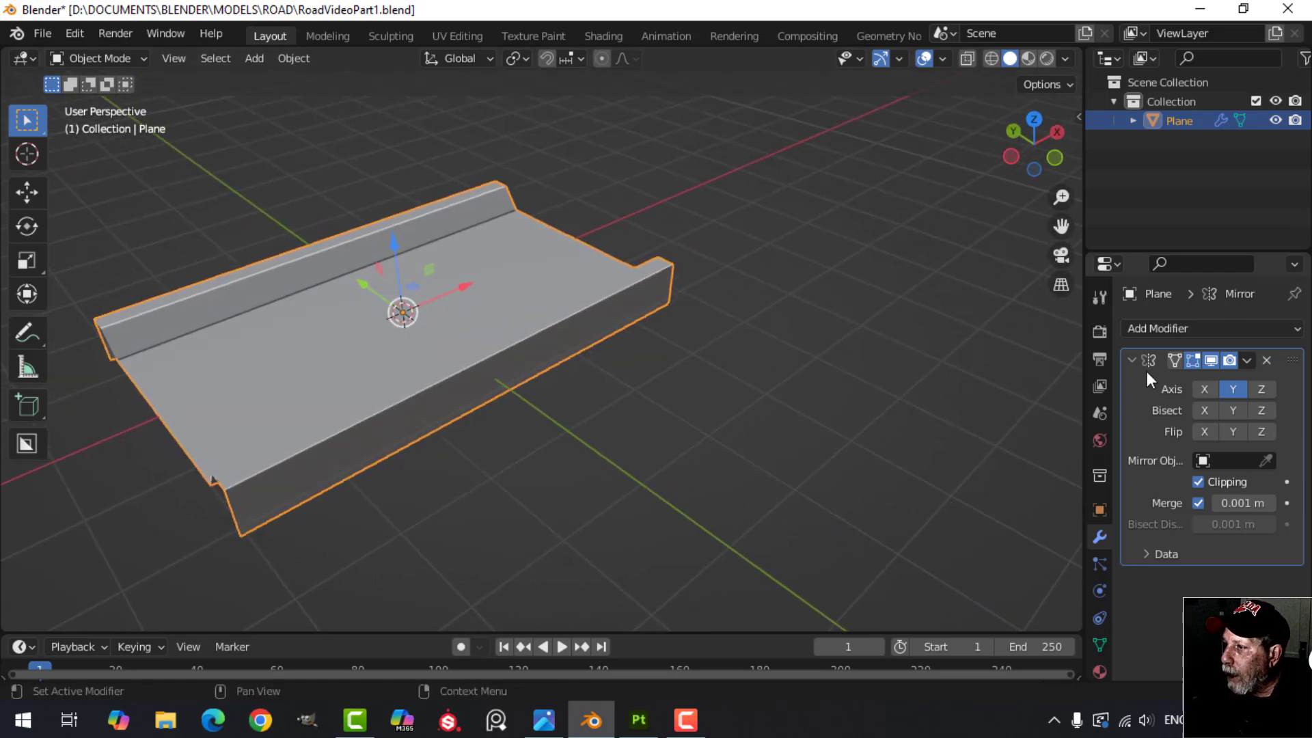
# Collapse the Mirror modifier's settings and try an Array modifier on the road section
pyautogui.click(1130, 360)
pyautogui.click(1141, 330)
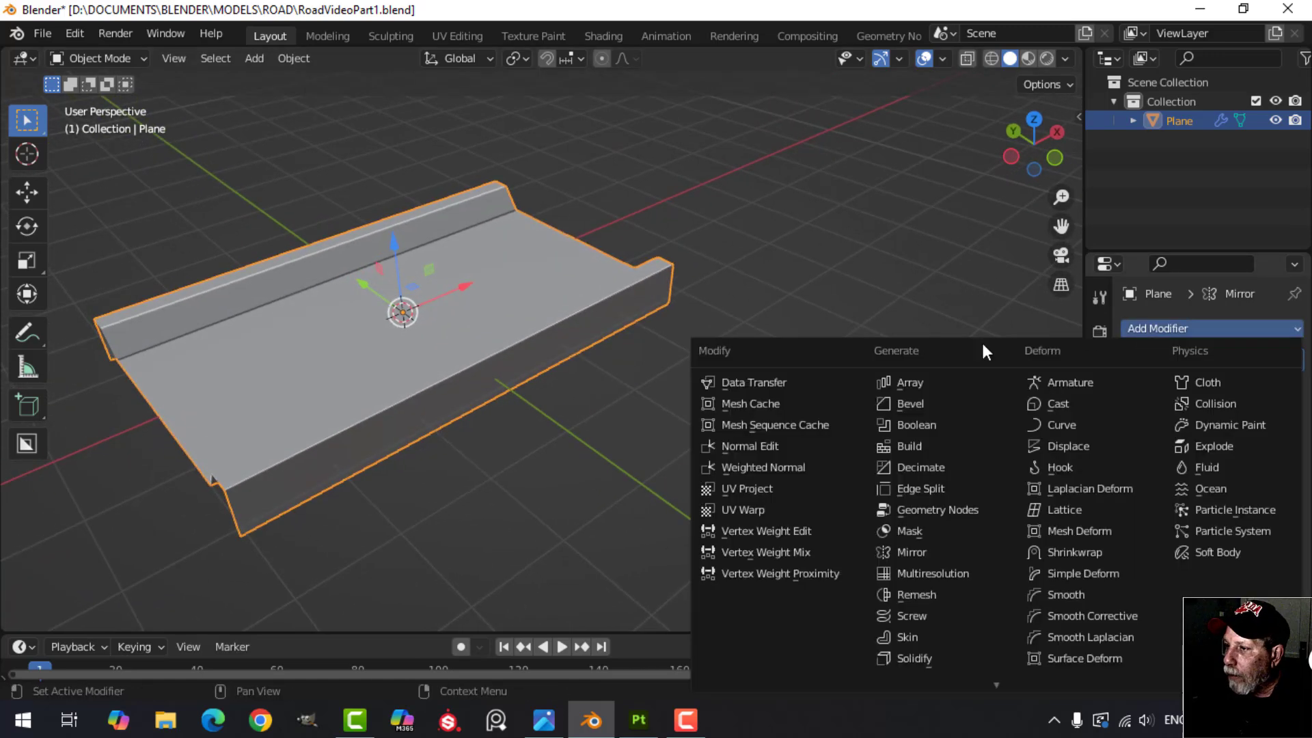
pyautogui.click(940, 380)
pyautogui.moveTo(774, 408); pyautogui.dragTo(807, 372, button='middle')
pyautogui.click(1266, 386)
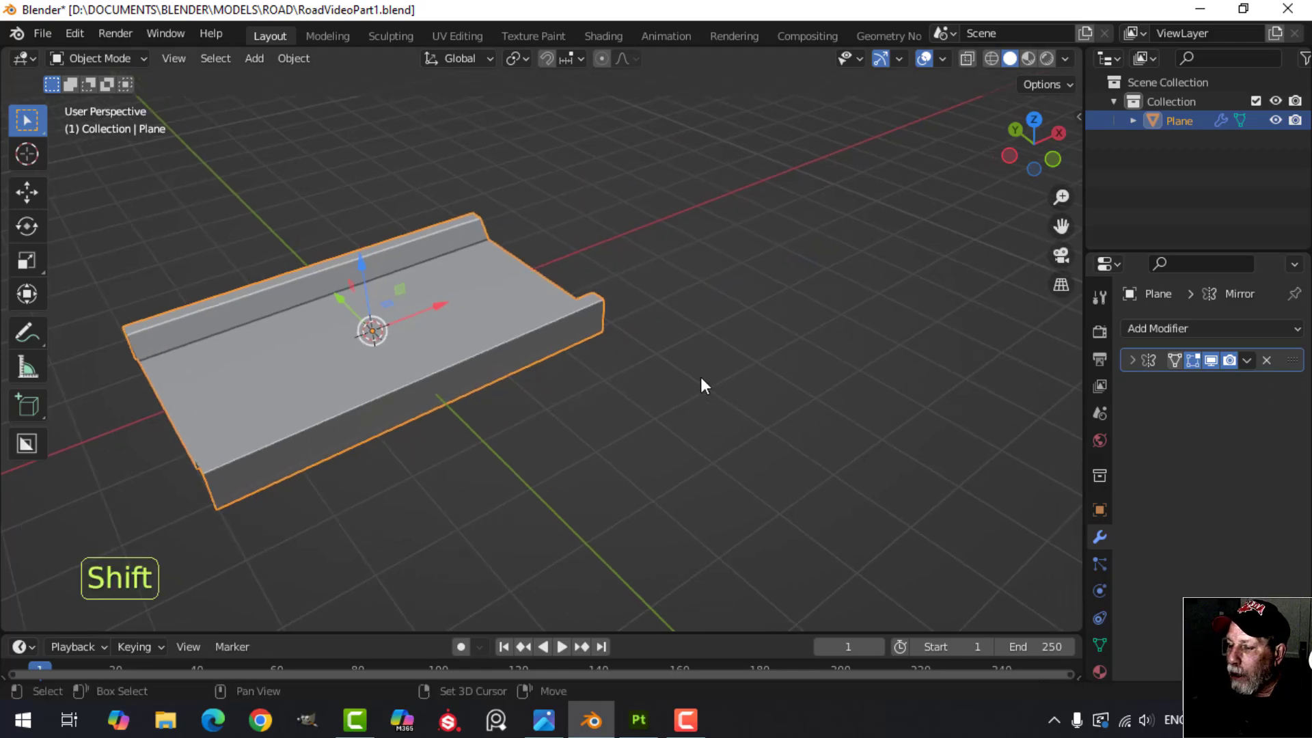
# In Edit Mode, add one centred lengthwise loop cut along the kerb's sloped inner face
pyautogui.moveTo(699, 376); pyautogui.dragTo(482, 376, button='middle')
pyautogui.scroll(2, 381, 371)
pyautogui.moveTo(381, 370); pyautogui.dragTo(613, 362, button='middle')
pyautogui.scroll(-2, 459, 413)
pyautogui.scroll(2, 613, 362)
pyautogui.keyDown('shift'); pyautogui.moveTo(717, 376); pyautogui.dragTo(668, 395, button='middle'); pyautogui.keyUp('shift')
pyautogui.press('Tab')
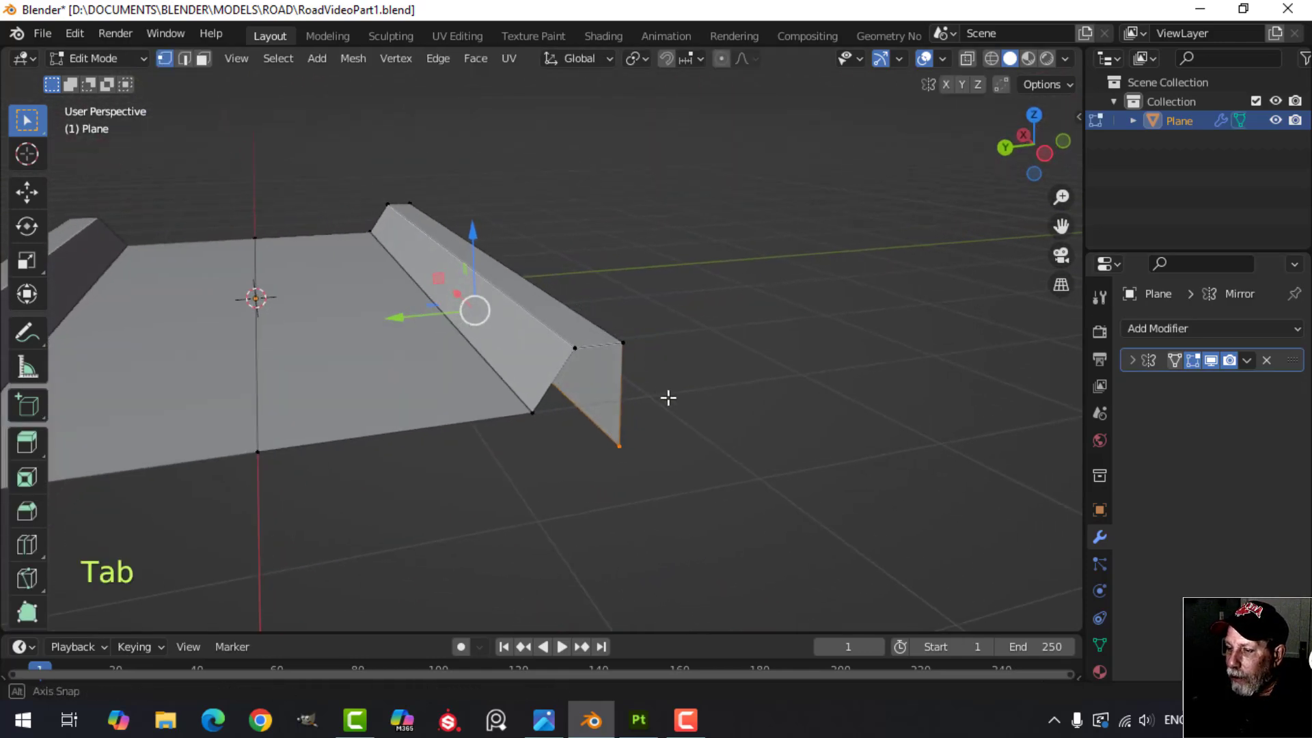
pyautogui.scroll(1, 582, 412)
pyautogui.hotkey('alt', 'a')
pyautogui.moveTo(581, 411); pyautogui.dragTo(627, 373, button='middle')
pyautogui.press('2')
pyautogui.hotkey('ctrl', 'r')
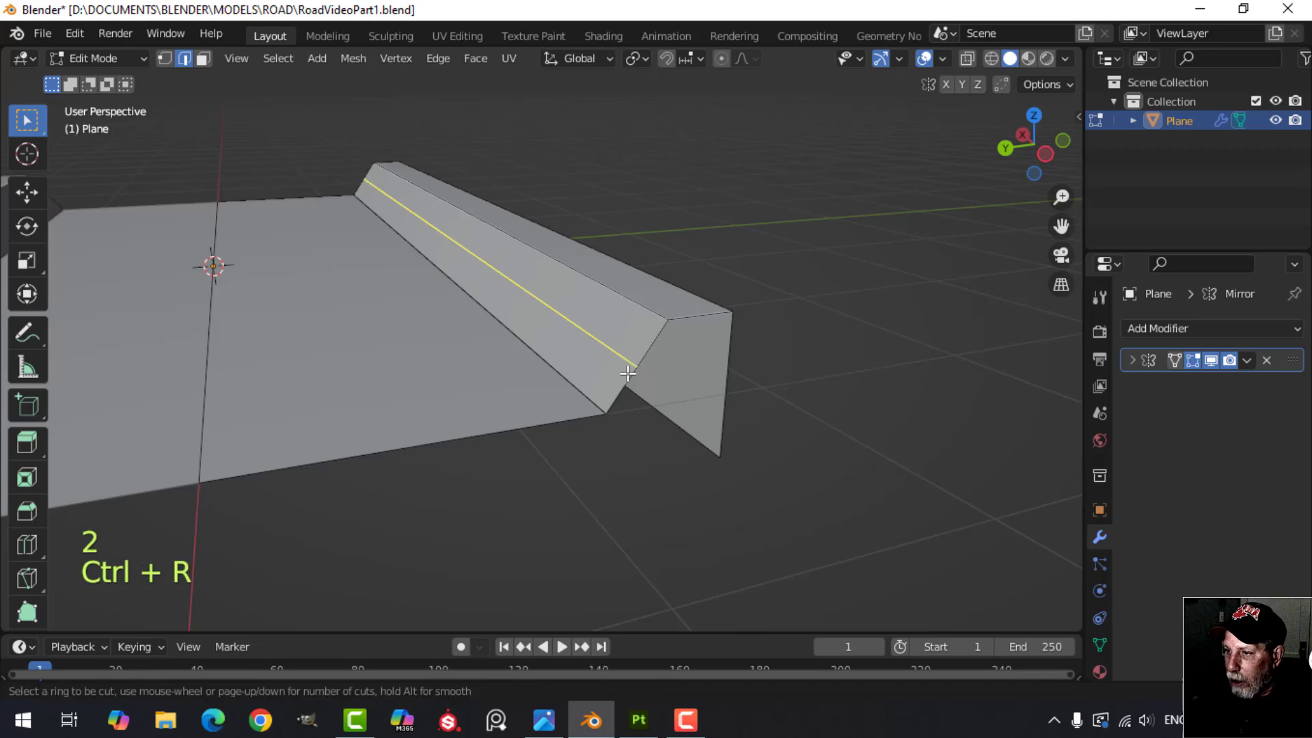
pyautogui.click(627, 373)
pyautogui.rightClick(627, 373)
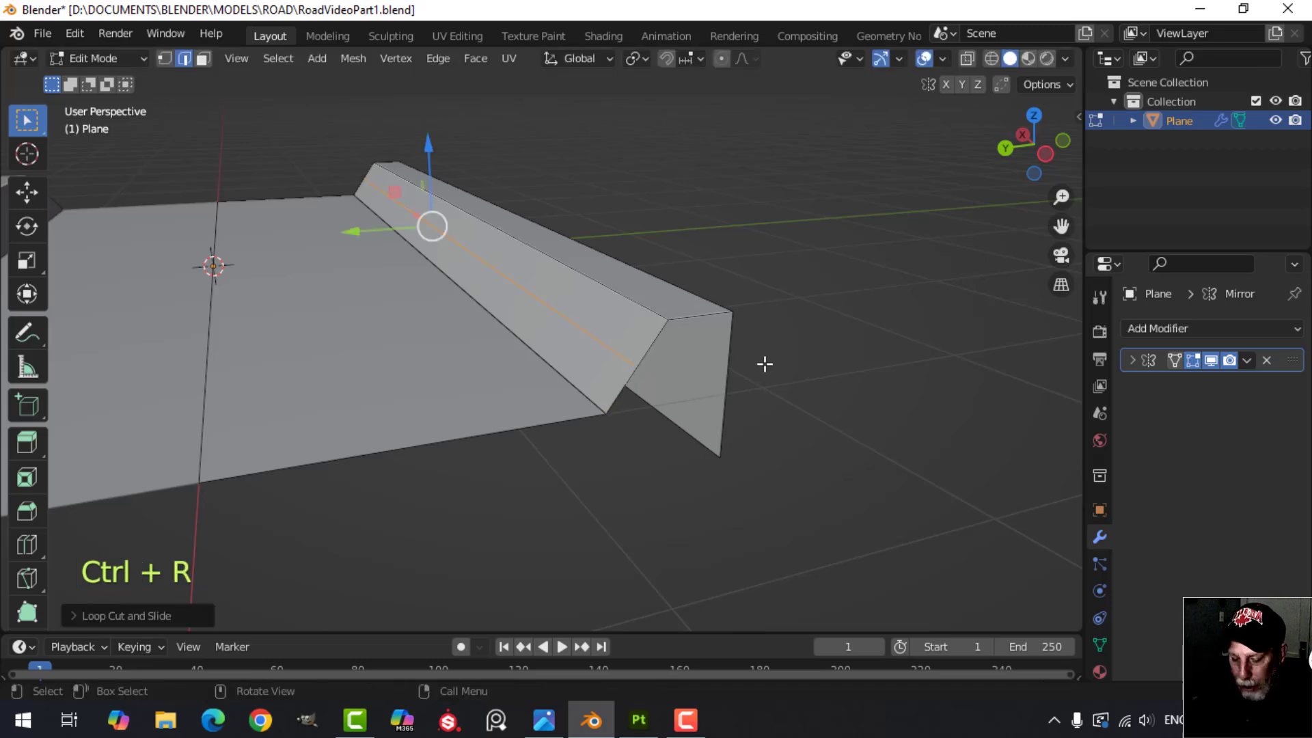
# Bevel the new loop with one segment into a wide lengthwise band across the middle of the kerb slope
pyautogui.hotkey('ctrl', 'b')
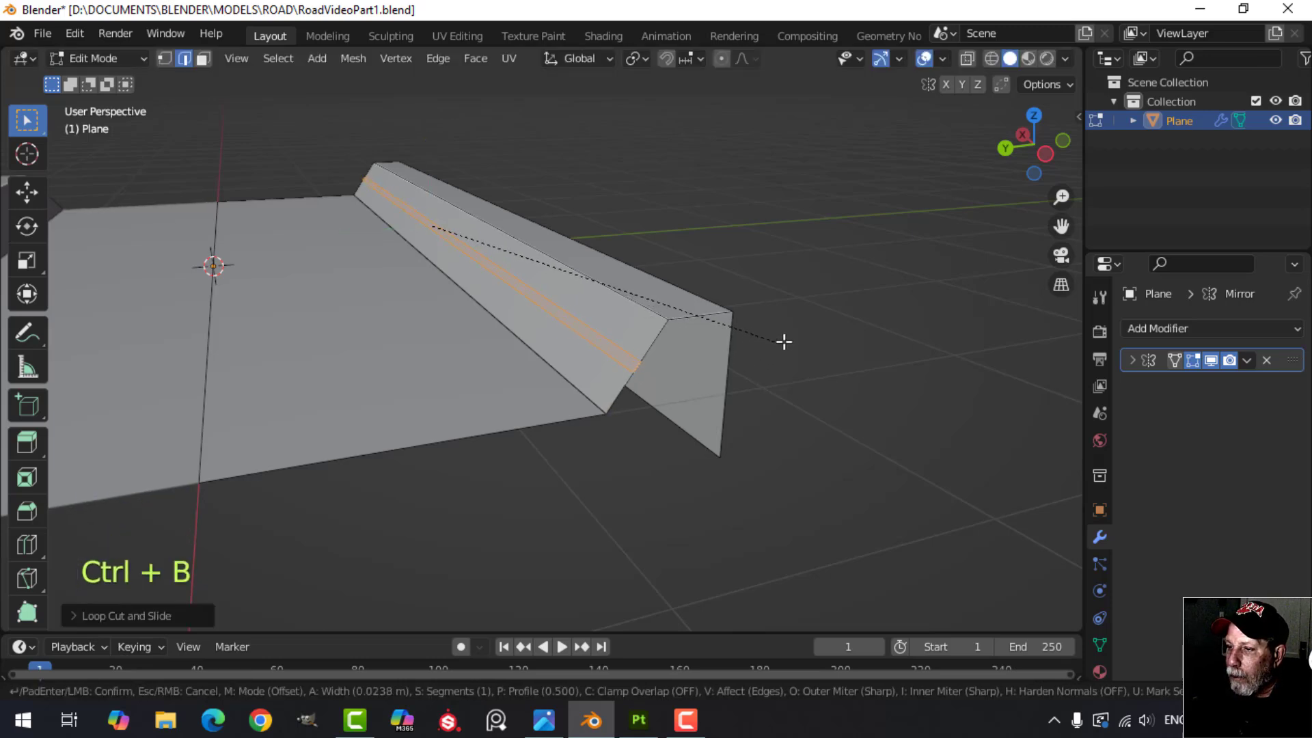
pyautogui.press('shift')
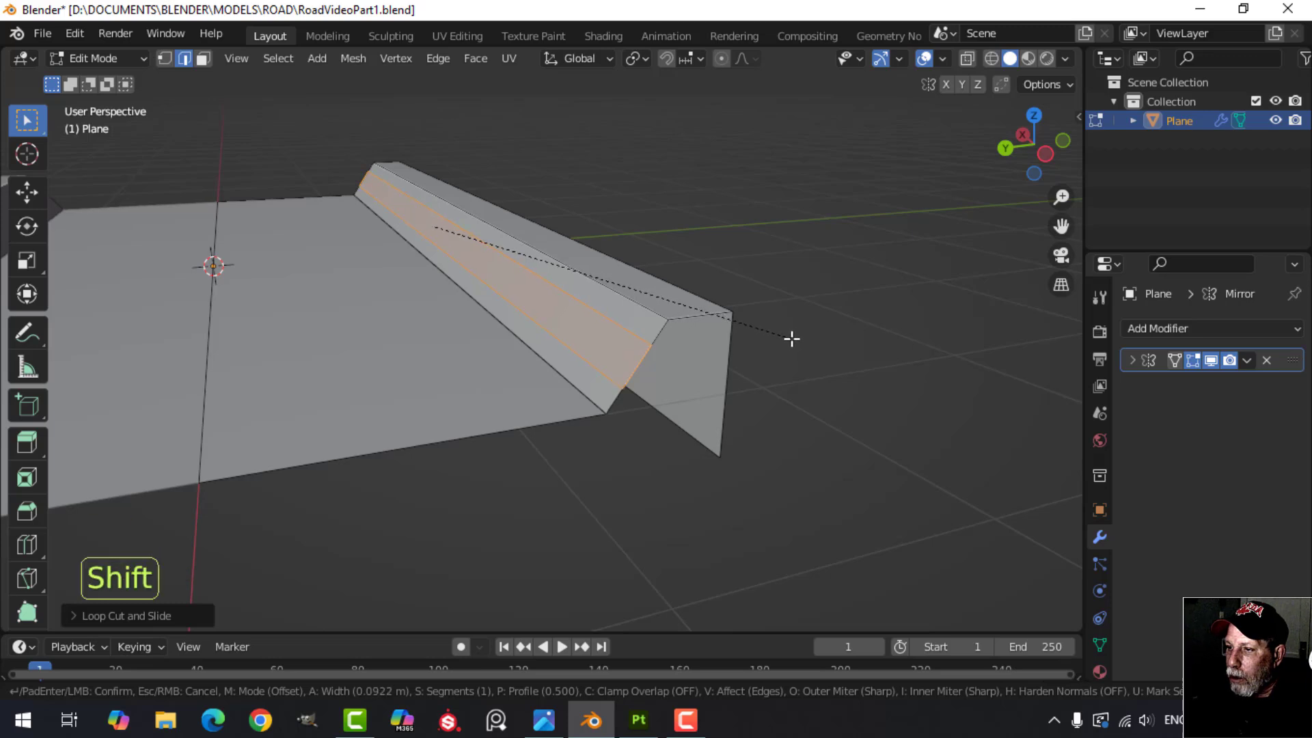
pyautogui.click(776, 349)
# Extrude the band in place and shrink it about 0.04 m along its normals to form a recessed groove
pyautogui.moveTo(776, 348); pyautogui.dragTo(723, 361, button='middle')
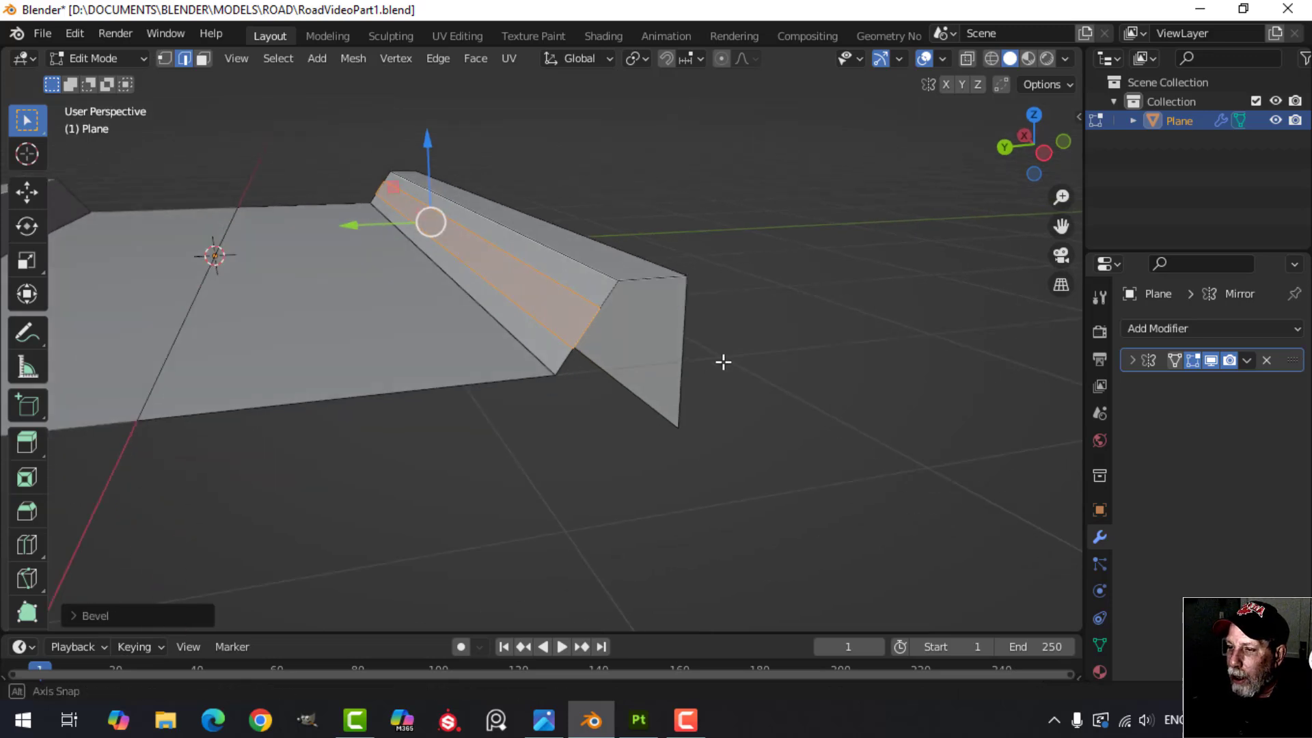
pyautogui.scroll(2, 690, 358)
pyautogui.keyDown('shift'); pyautogui.moveTo(690, 357); pyautogui.dragTo(692, 384, button='middle'); pyautogui.keyUp('shift')
pyautogui.press('e')
pyautogui.rightClick(644, 290)
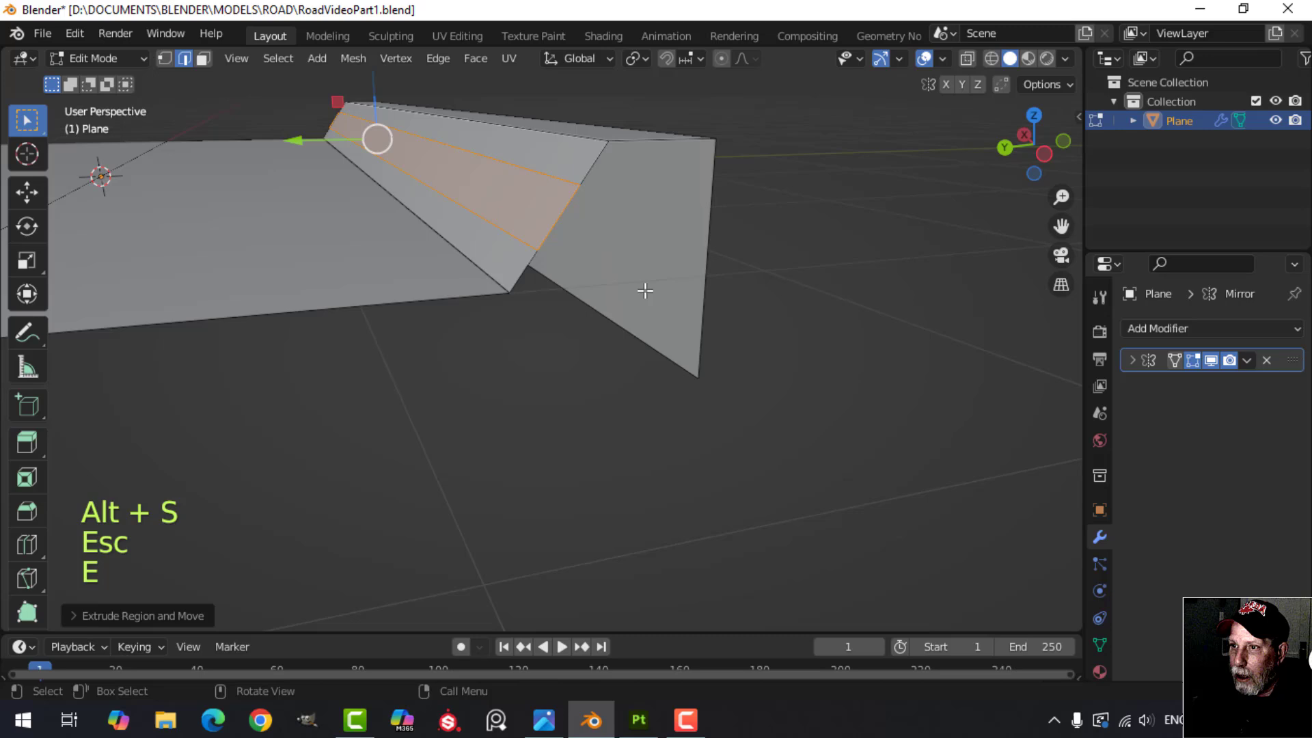
pyautogui.hotkey('alt', 's')
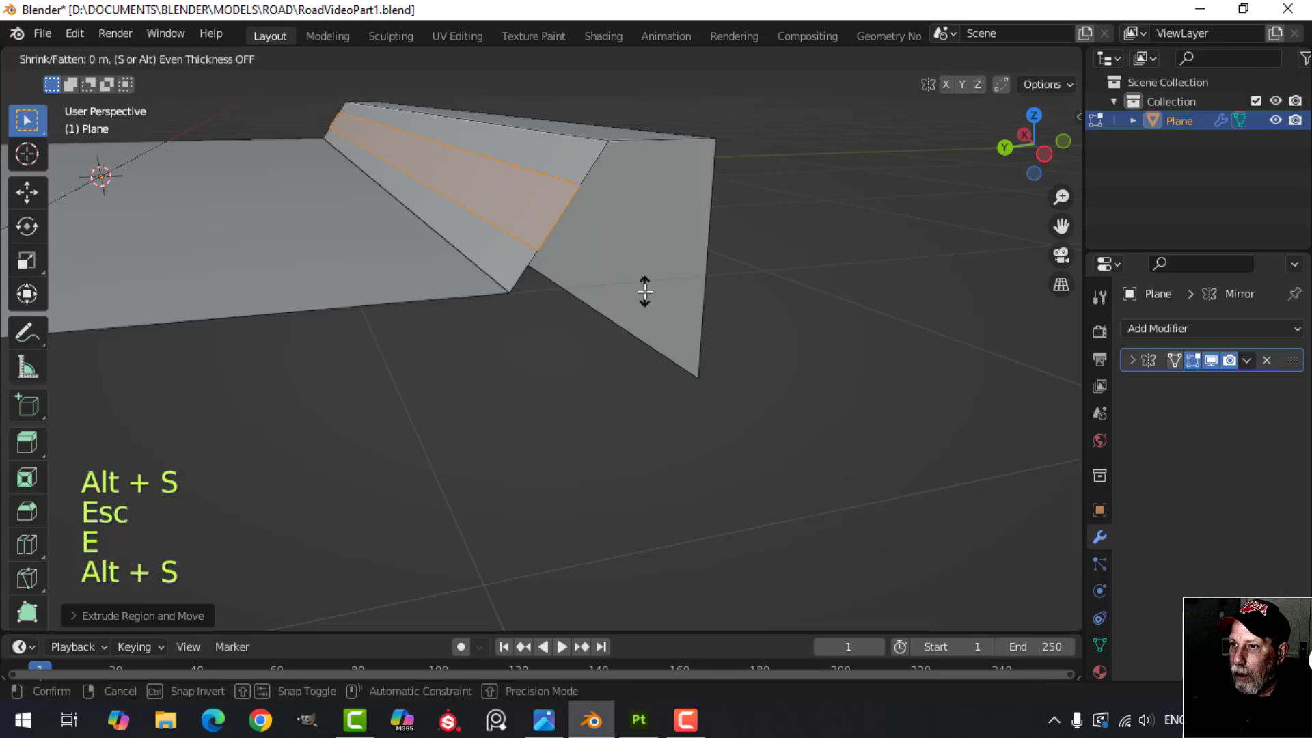
pyautogui.press('shift')
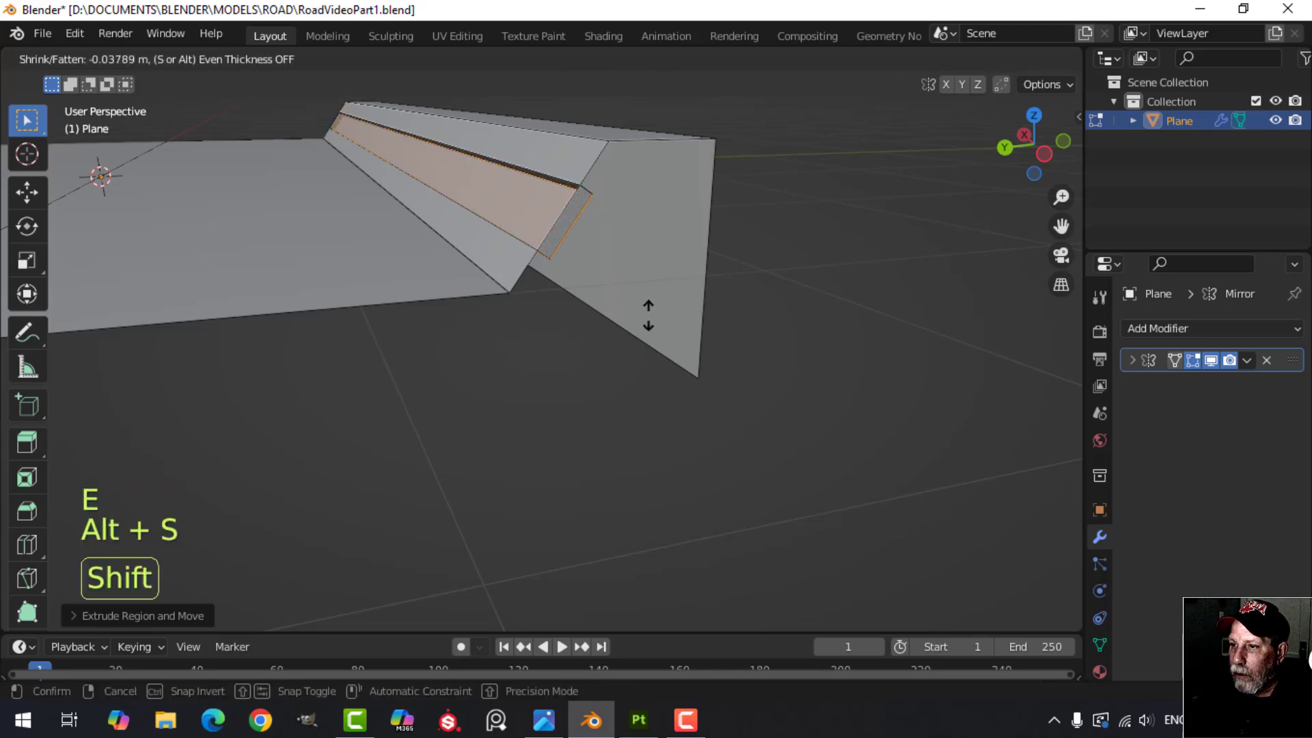
pyautogui.click(641, 305)
# Delete the small end-cap faces at both ends of the kerb's groove
pyautogui.hotkey('alt', 'a')
pyautogui.press('3')
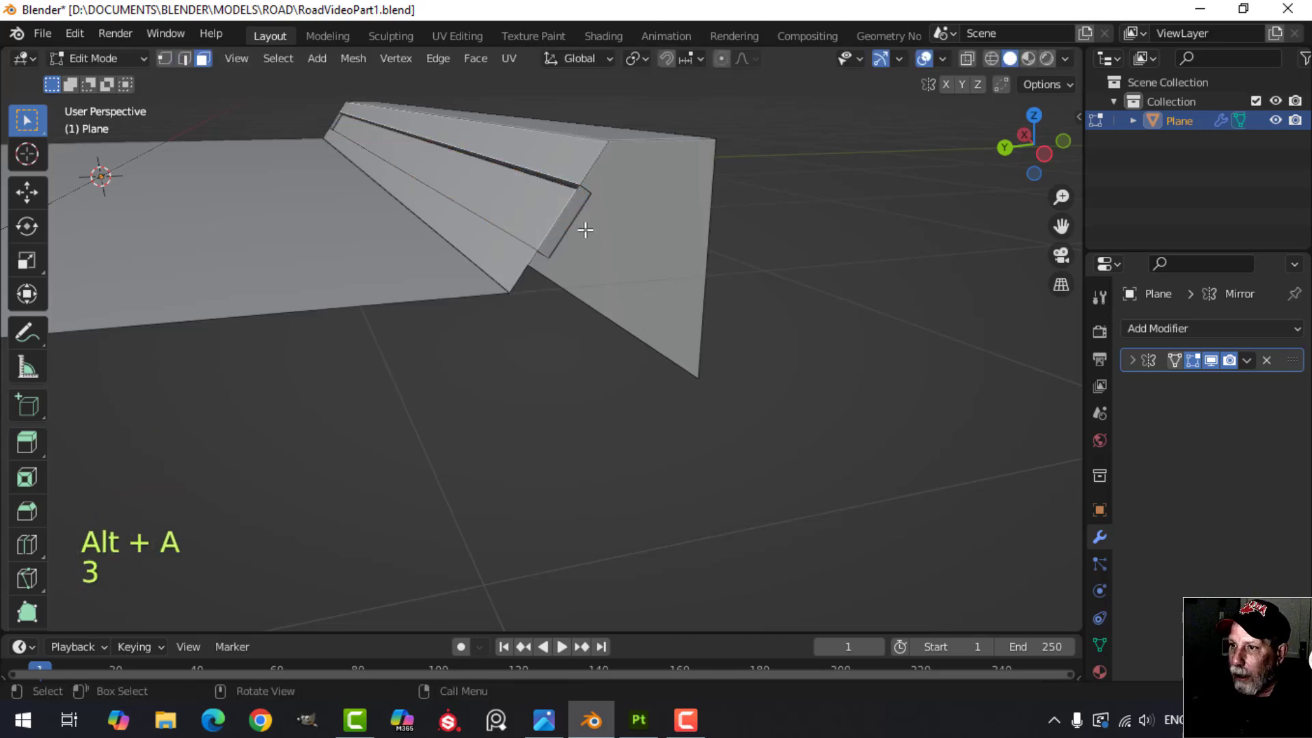
pyautogui.click(568, 219)
pyautogui.moveTo(498, 275); pyautogui.dragTo(783, 279, button='middle')
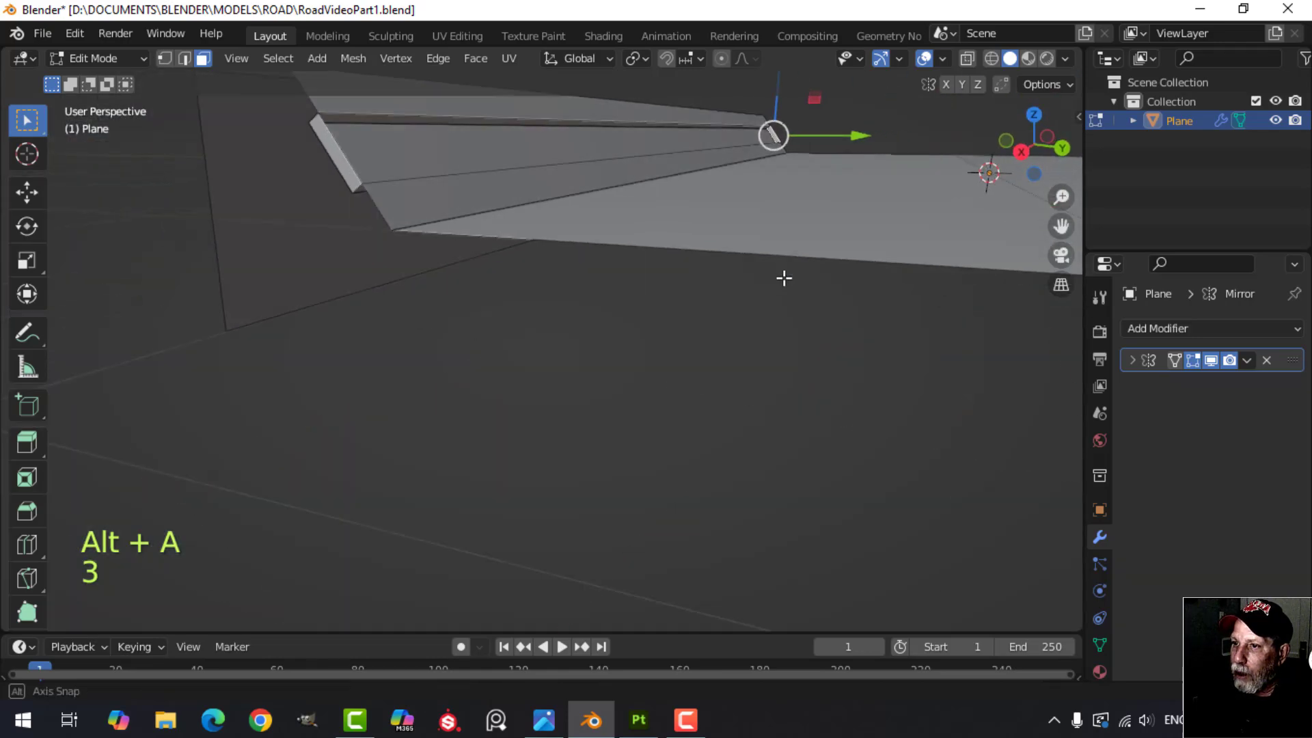
pyautogui.keyDown('shift'); pyautogui.click(362, 171); pyautogui.keyUp('shift')
pyautogui.press('x')
pyautogui.click(352, 163)
# Examine the recessed groove on both mirrored kerbs and at the road section's open end
pyautogui.moveTo(351, 162); pyautogui.dragTo(479, 257, button='middle')
pyautogui.scroll(-6, 518, 255)
pyautogui.scroll(3, 413, 264)
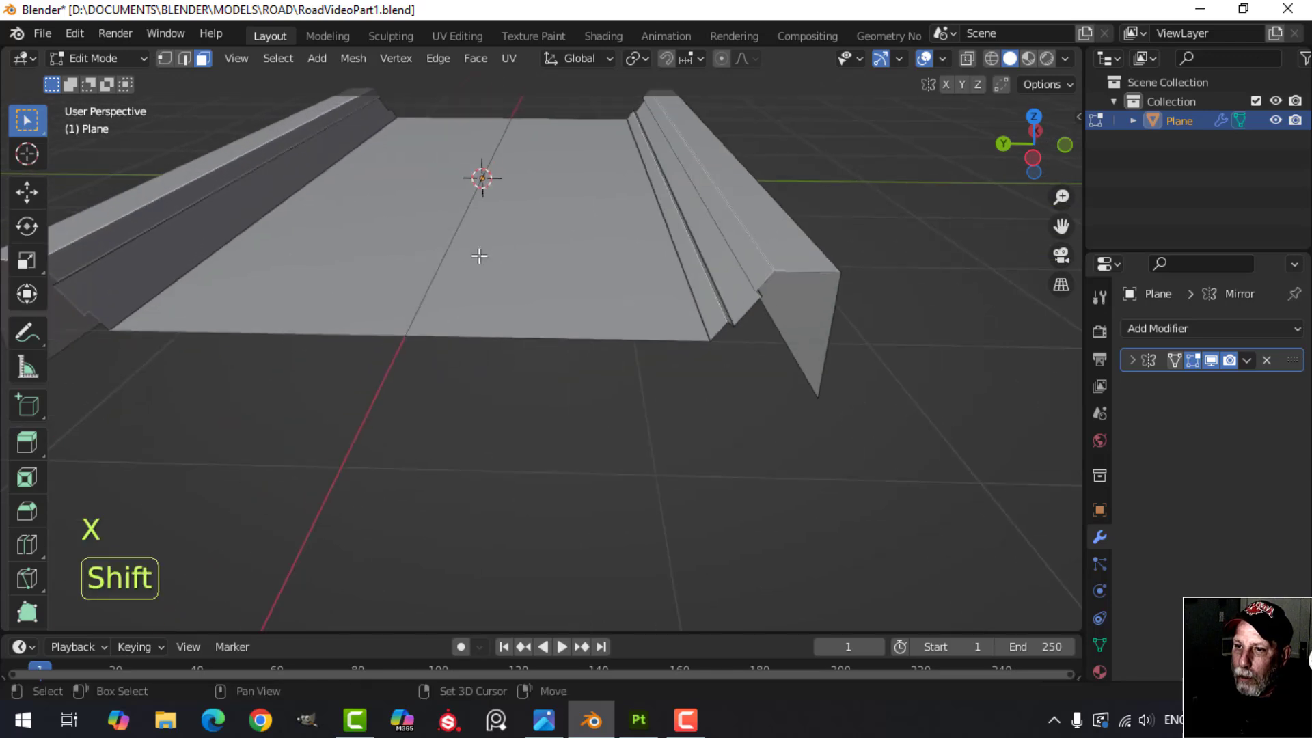
pyautogui.scroll(3, 472, 256)
pyautogui.keyDown('shift'); pyautogui.moveTo(164, 248); pyautogui.dragTo(376, 261, button='middle'); pyautogui.keyUp('shift')
pyautogui.scroll(-5, 438, 266)
pyautogui.keyDown('shift'); pyautogui.moveTo(662, 253); pyautogui.dragTo(451, 280, button='middle'); pyautogui.keyUp('shift')
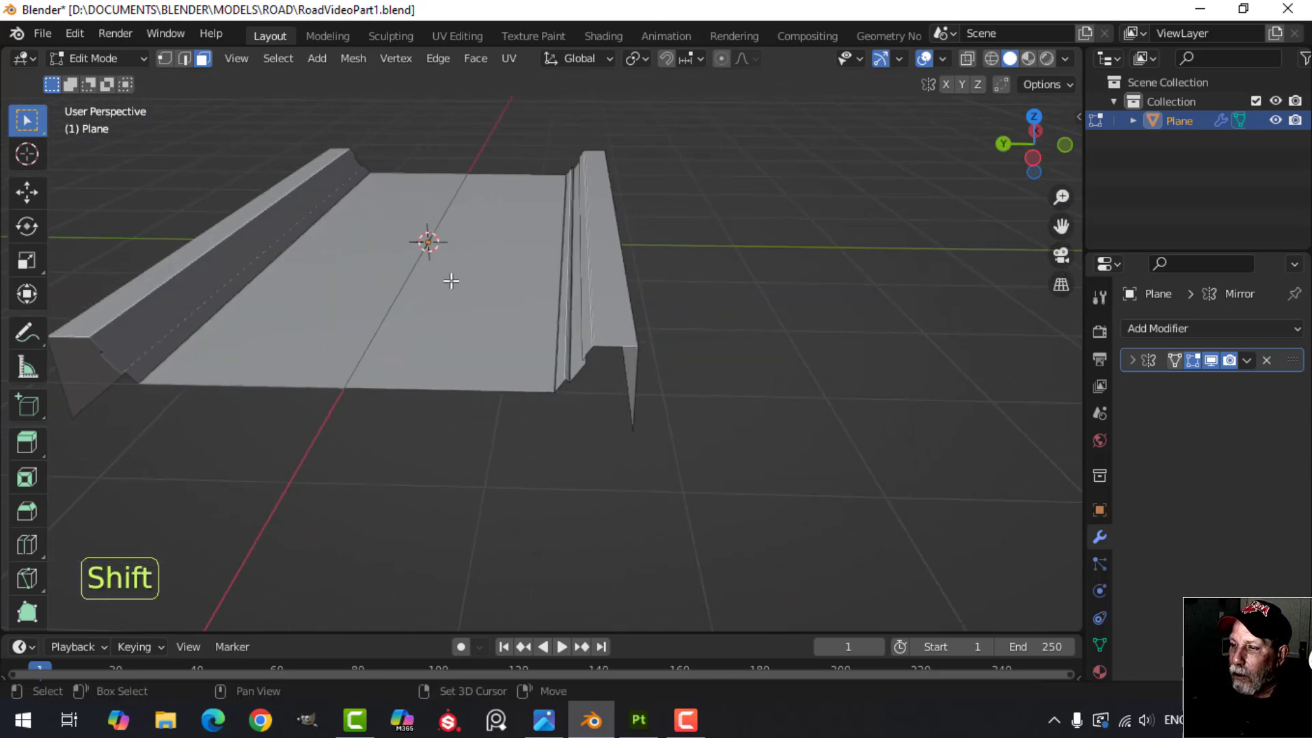
pyautogui.moveTo(570, 275)
pyautogui.mouseDown(button='middle')
pyautogui.moveTo(623, 272)
pyautogui.moveTo(507, 279)
pyautogui.moveTo(593, 299)
pyautogui.moveTo(580, 287)
pyautogui.mouseUp(button='middle')
pyautogui.scroll(2, 623, 273)
pyautogui.scroll(2, 572, 290)
pyautogui.keyDown('shift'); pyautogui.moveTo(480, 289); pyautogui.dragTo(527, 283, button='middle'); pyautogui.keyUp('shift')
pyautogui.scroll(-2, 547, 275)
pyautogui.keyDown('shift'); pyautogui.moveTo(533, 343); pyautogui.dragTo(532, 311, button='middle'); pyautogui.keyUp('shift')
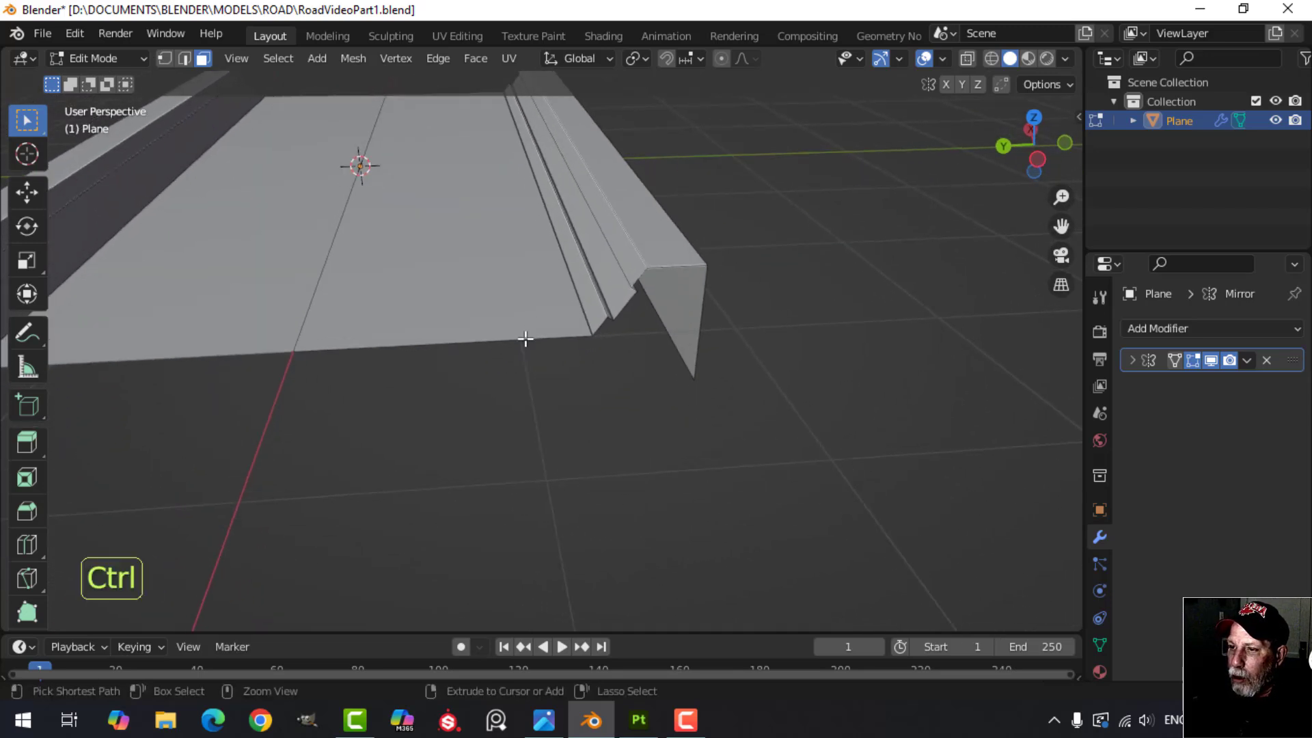
# Add a lengthwise loop cut to the road surface and slide it by a factor of about 0.64 toward the kerb
pyautogui.hotkey('ctrl', 'r')
pyautogui.click(526, 338)
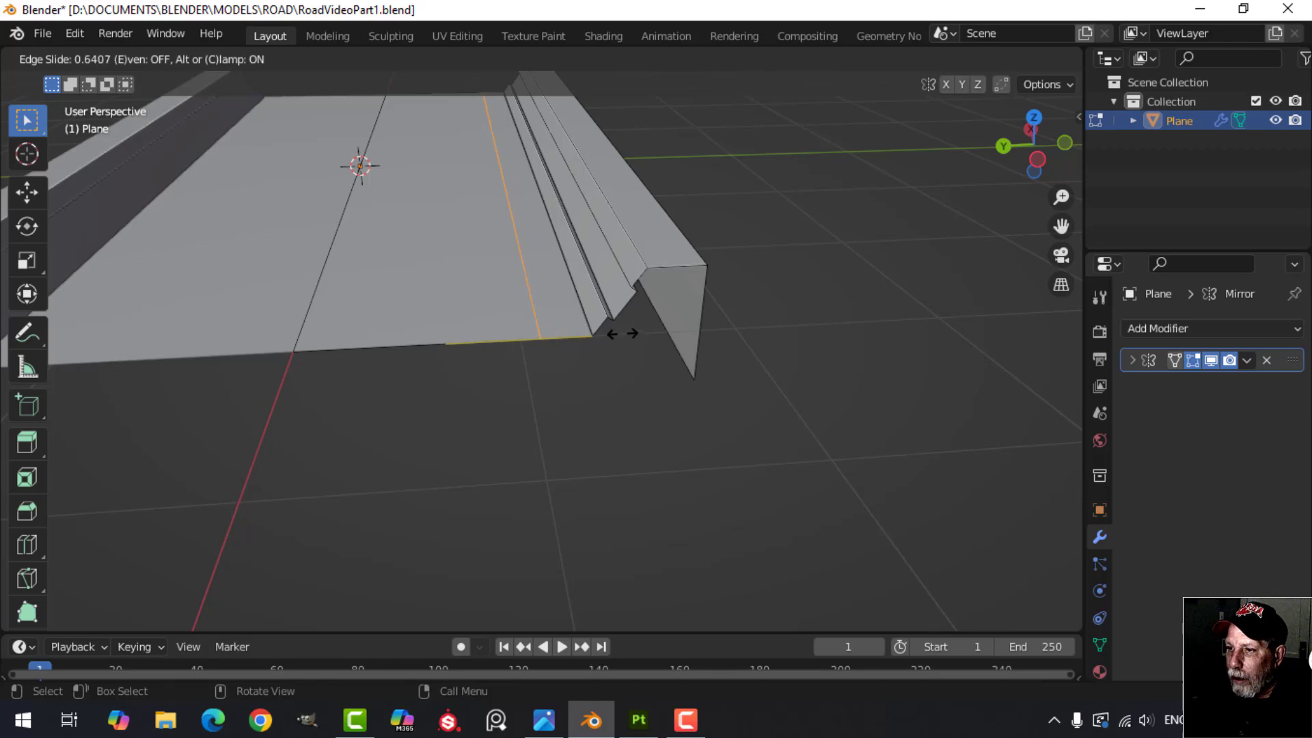
pyautogui.click(618, 332)
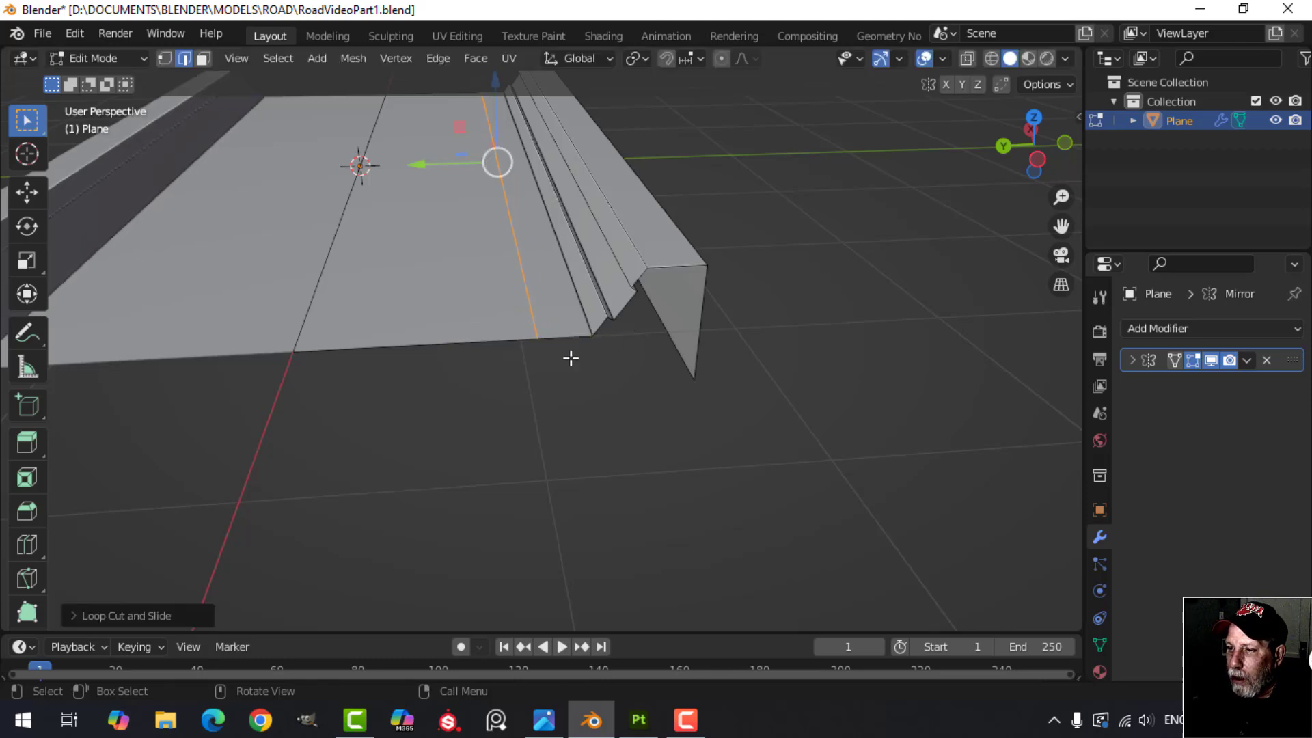
pyautogui.scroll(1, 571, 357)
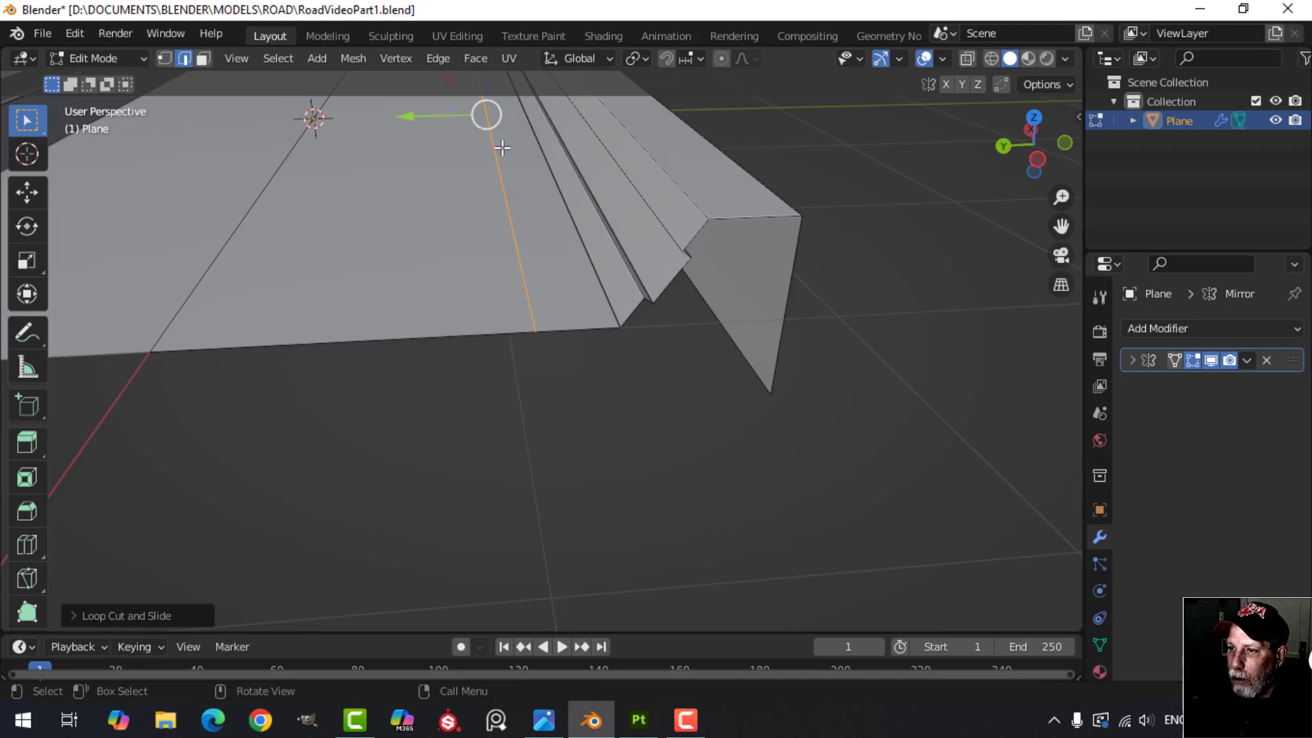
pyautogui.scroll(-2, 482, 237)
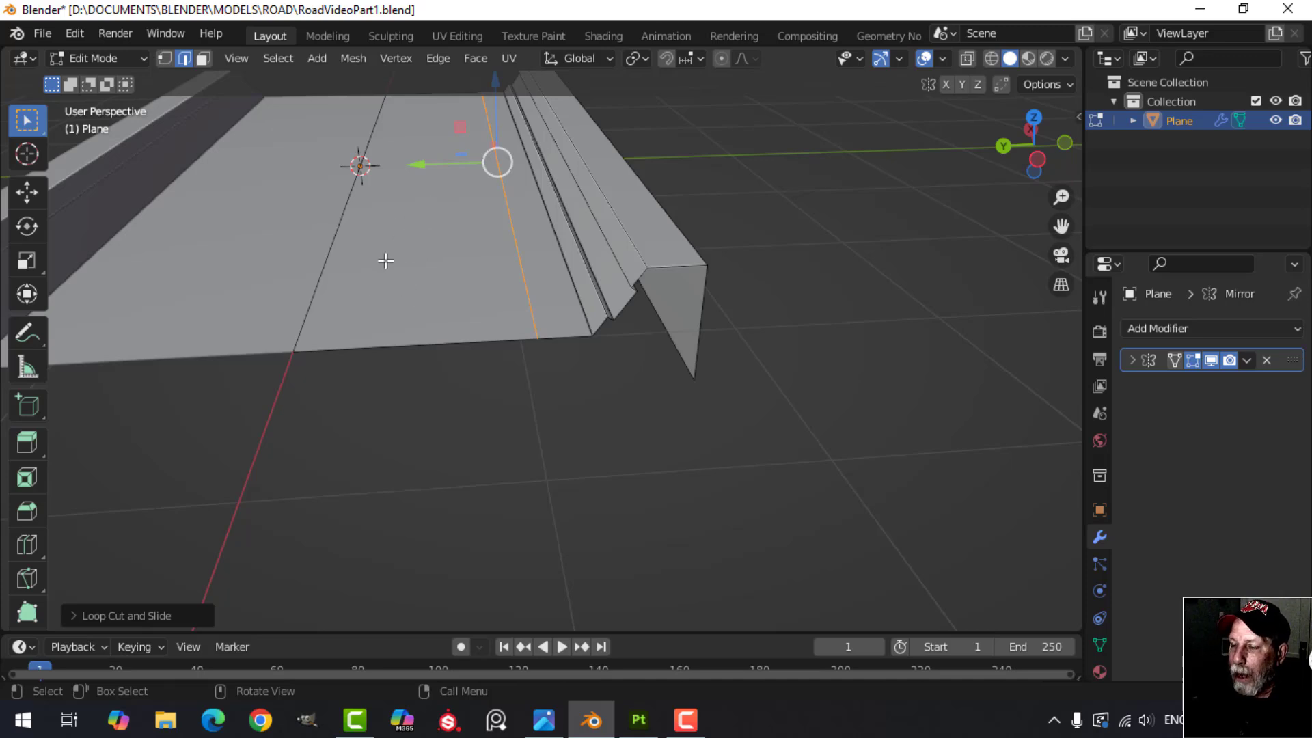
# Bevel the groove's upper and lower rim edges about 0.008 m wide with one segment
pyautogui.keyDown('shift'); pyautogui.moveTo(416, 251); pyautogui.dragTo(449, 280, button='middle'); pyautogui.keyUp('shift')
pyautogui.hotkey('alt', 'a')
pyautogui.scroll(2, 478, 287)
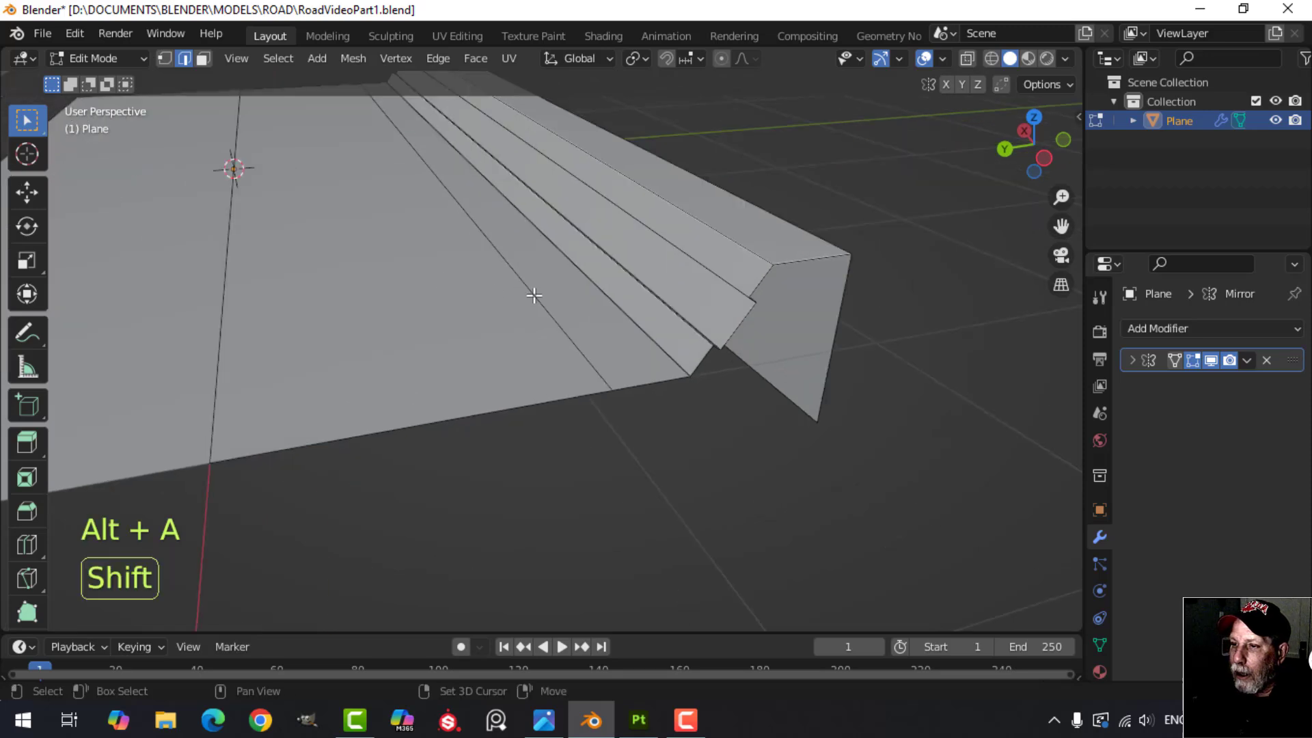
pyautogui.keyDown('shift'); pyautogui.moveTo(534, 295); pyautogui.dragTo(491, 298, button='middle'); pyautogui.keyUp('shift')
pyautogui.scroll(2, 504, 288)
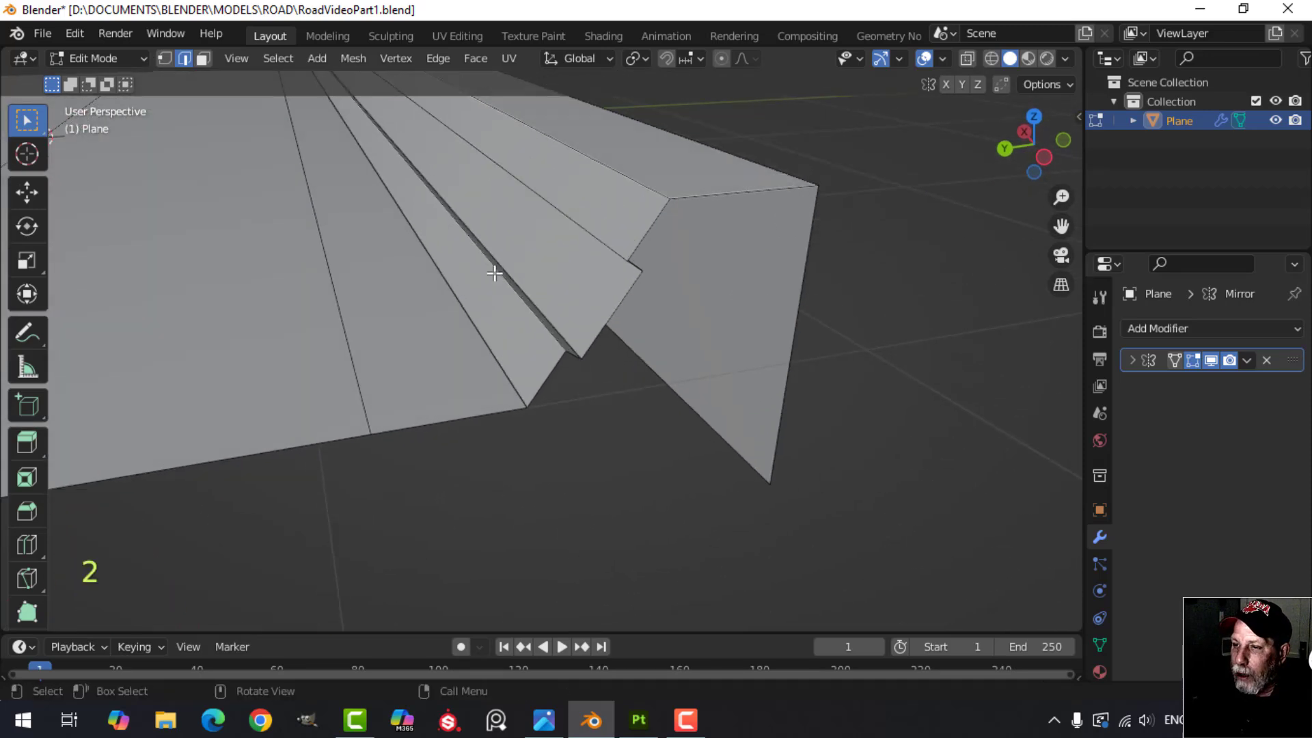
pyautogui.keyDown('alt'); pyautogui.click(495, 271); pyautogui.keyUp('alt')
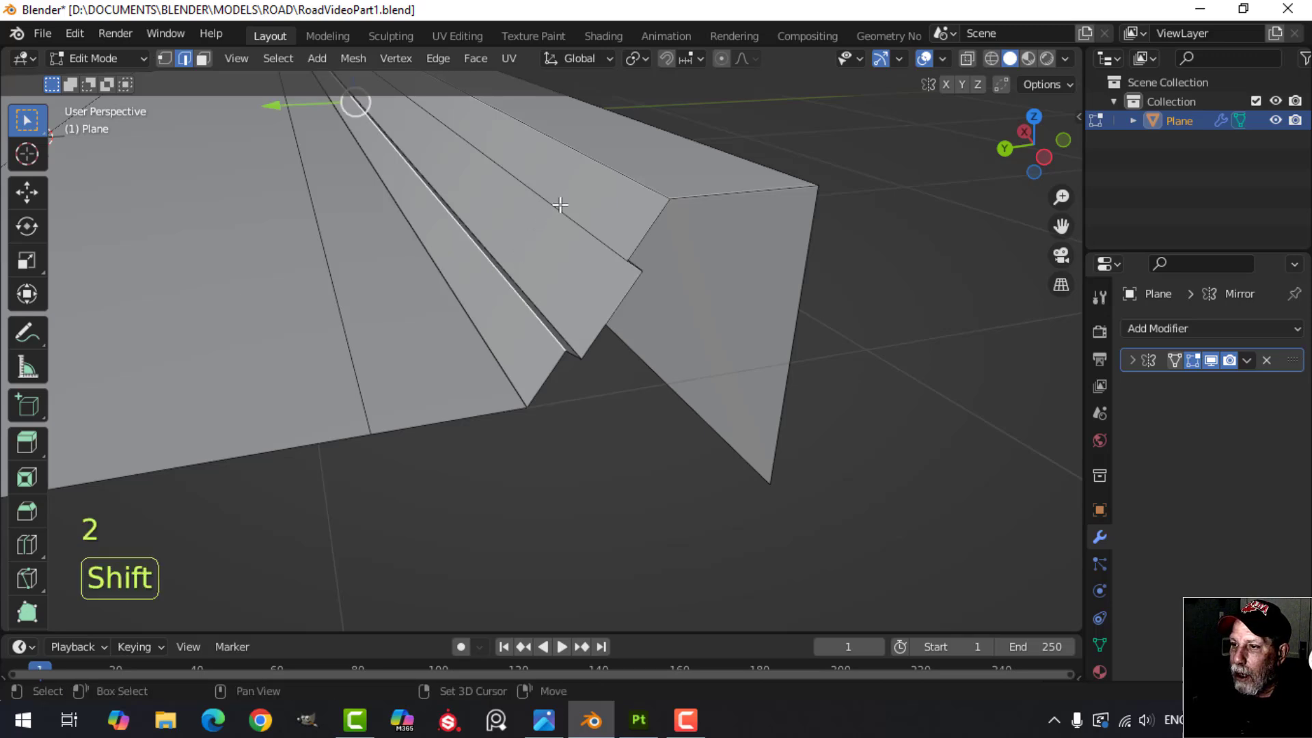
pyautogui.keyDown('shift'); pyautogui.moveTo(663, 244); pyautogui.dragTo(664, 276, button='middle'); pyautogui.keyUp('shift')
pyautogui.hotkey('ctrl', 'b')
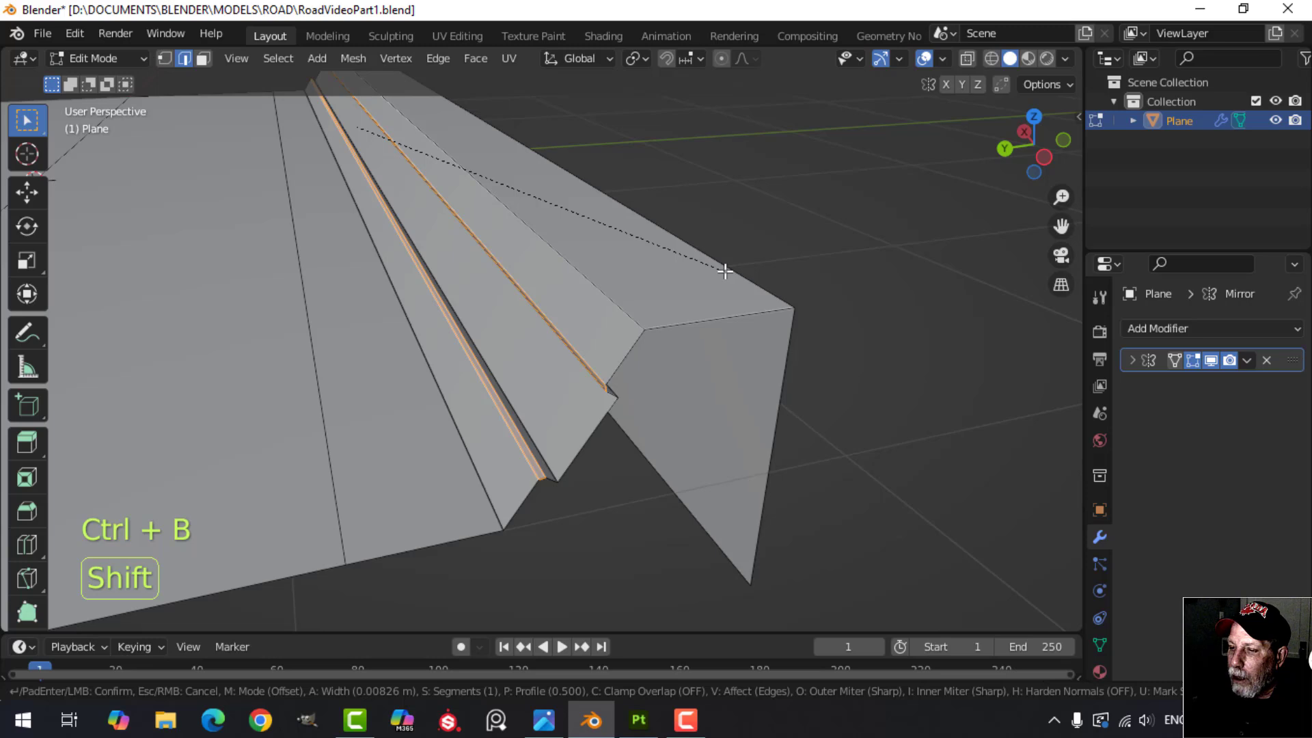
pyautogui.click(724, 271)
# Add a loop cut along the recessed face and bevel it into two edges close to the face's long borders
pyautogui.moveTo(653, 310); pyautogui.dragTo(606, 278, button='middle')
pyautogui.hotkey('alt', 'a')
pyautogui.hotkey('ctrl', 'r')
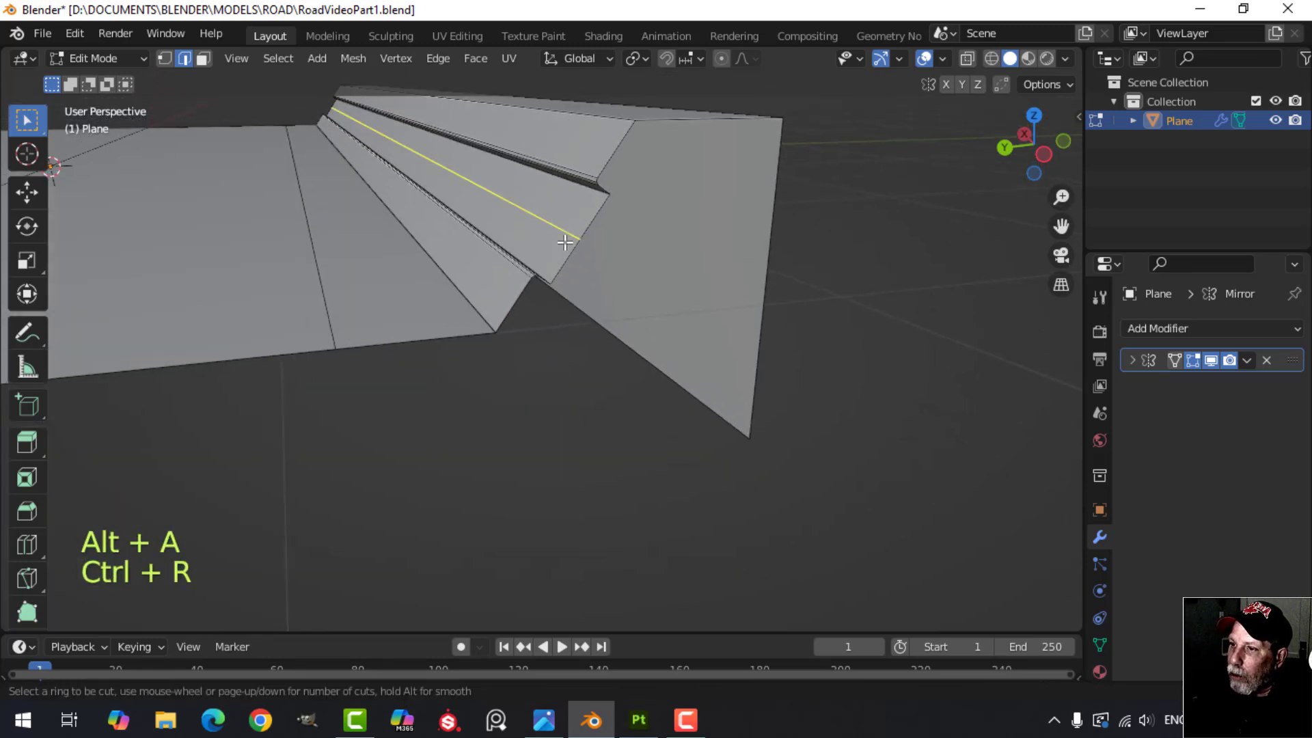
pyautogui.click(571, 245)
pyautogui.hotkey('ctrl', 'b')
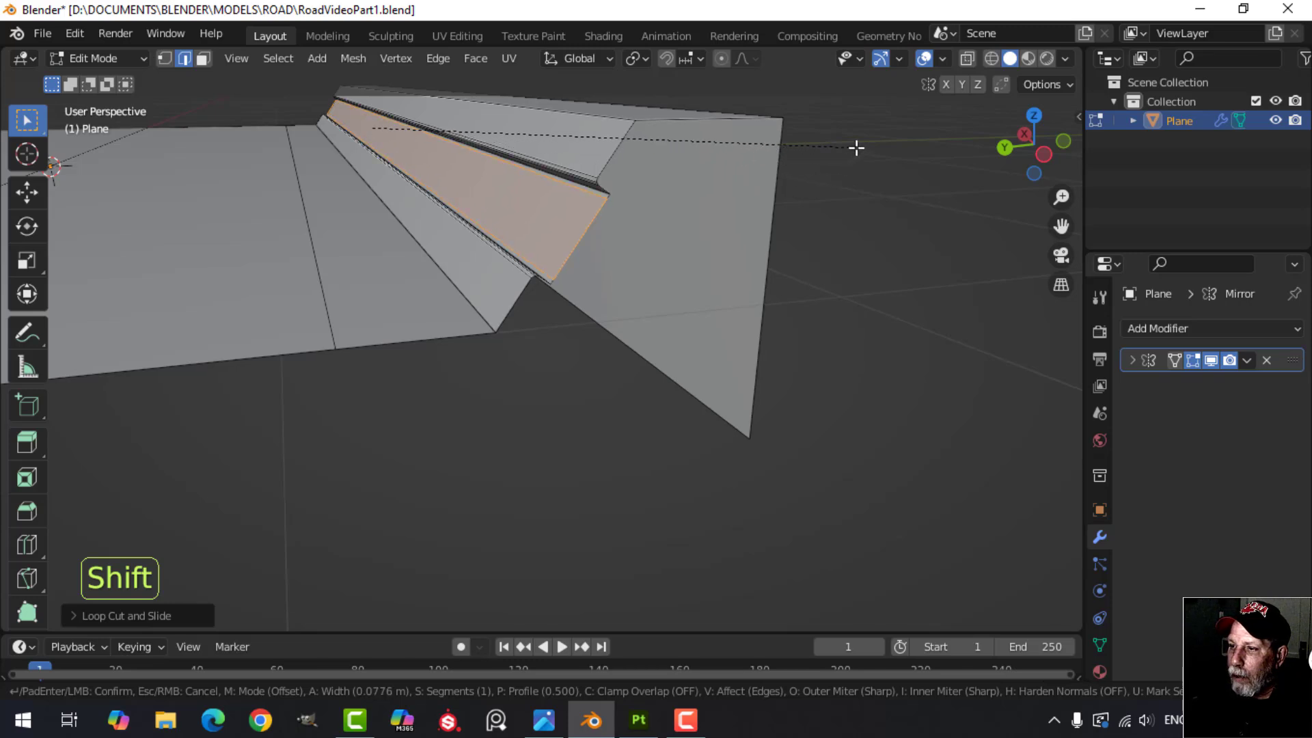
pyautogui.click(849, 149)
# Mark the two long edge loops inside the recessed face as seams, and clear the selection
pyautogui.scroll(3, 701, 201)
pyautogui.hotkey('alt', 'a')
pyautogui.keyDown('shift'); pyautogui.moveTo(696, 218); pyautogui.dragTo(709, 250, button='middle'); pyautogui.keyUp('shift')
pyautogui.scroll(-1, 672, 260)
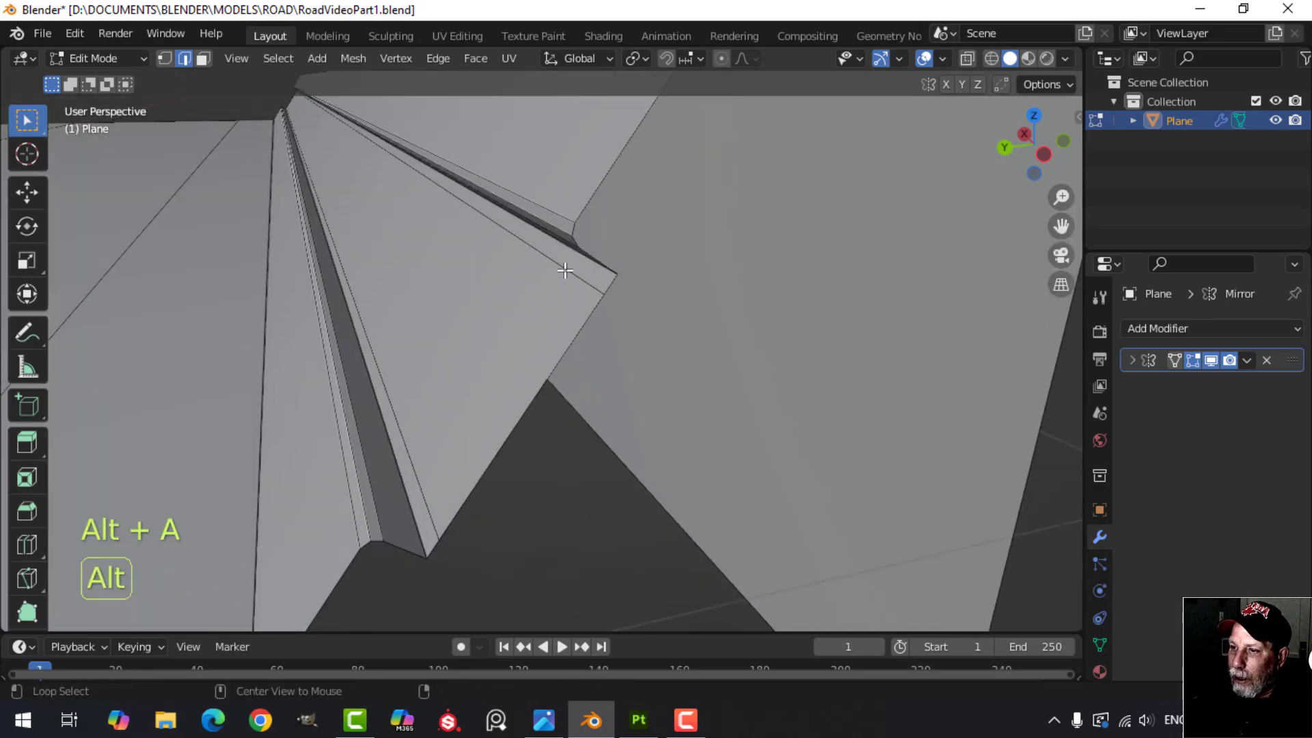
pyautogui.keyDown('alt'); pyautogui.click(568, 278); pyautogui.keyUp('alt')
pyautogui.keyDown('shift'); pyautogui.click(381, 355); pyautogui.keyUp('shift')
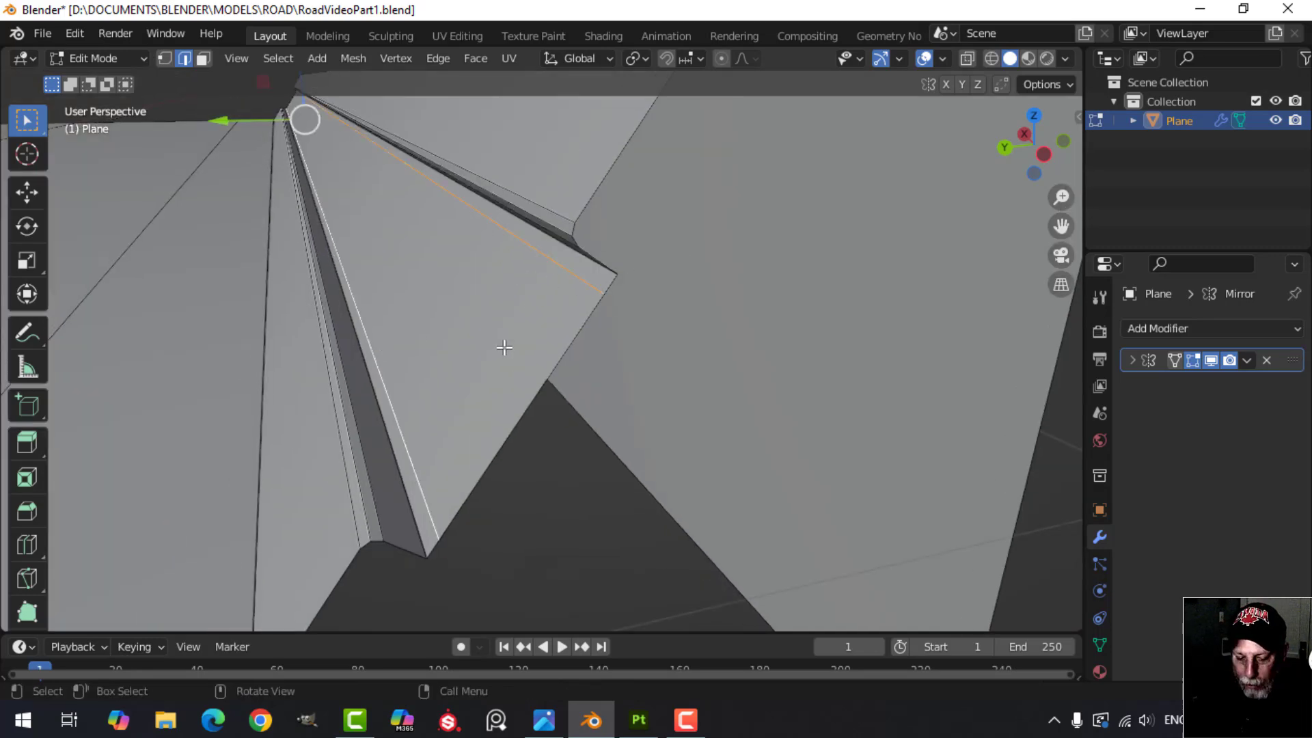
pyautogui.hotkey('ctrl', 'e')
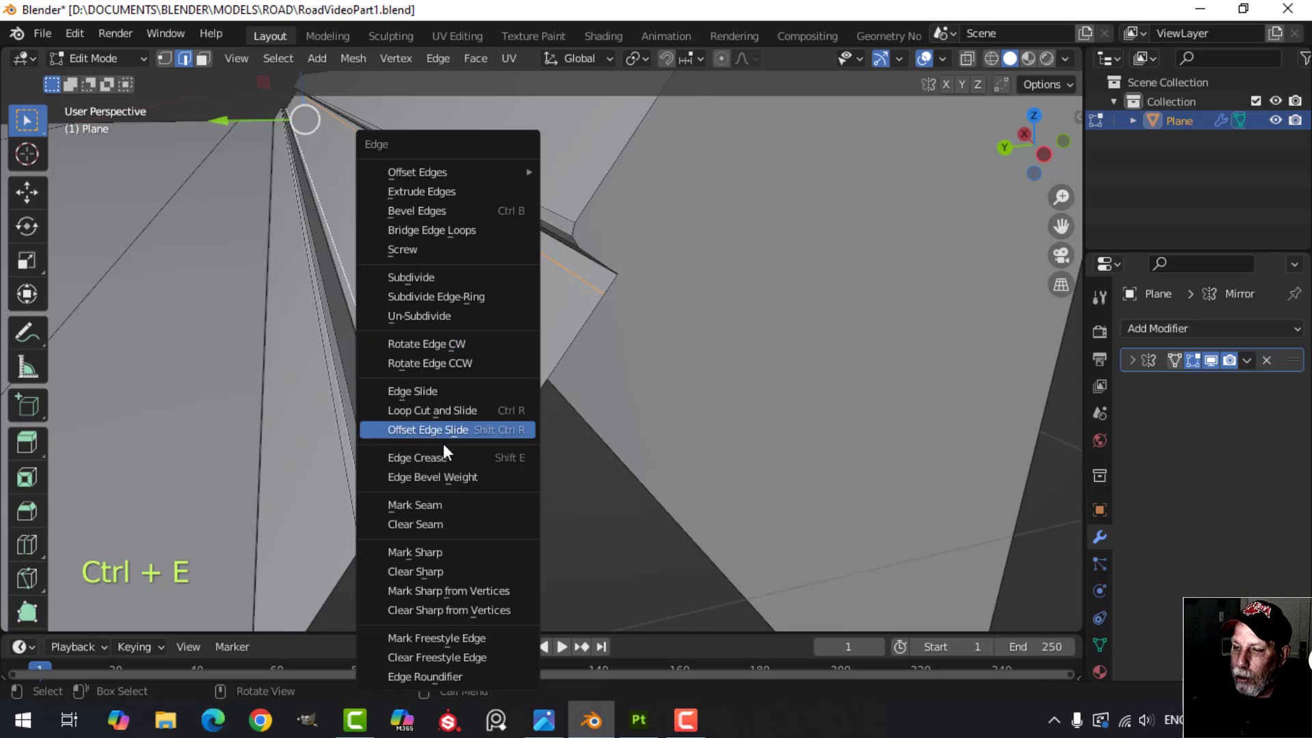
pyautogui.click(429, 505)
pyautogui.scroll(-3, 512, 402)
pyautogui.hotkey('alt', 'a')
# Bevel both long edges of the kerb's flat top about 0.017 m wide with two segments
pyautogui.moveTo(513, 388); pyautogui.dragTo(541, 381, button='middle')
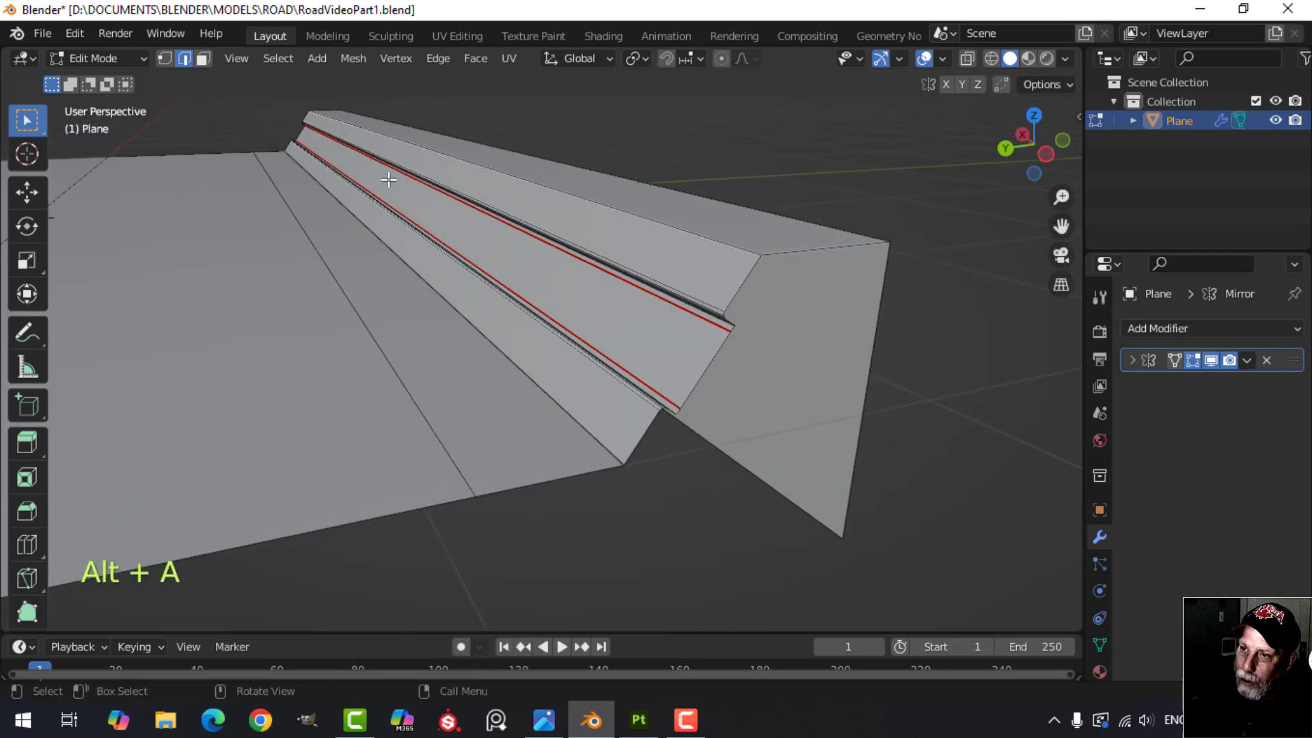
pyautogui.keyDown('shift'); pyautogui.moveTo(648, 331); pyautogui.dragTo(596, 349, button='middle'); pyautogui.keyUp('shift')
pyautogui.scroll(1, 606, 346)
pyautogui.scroll(-1, 600, 351)
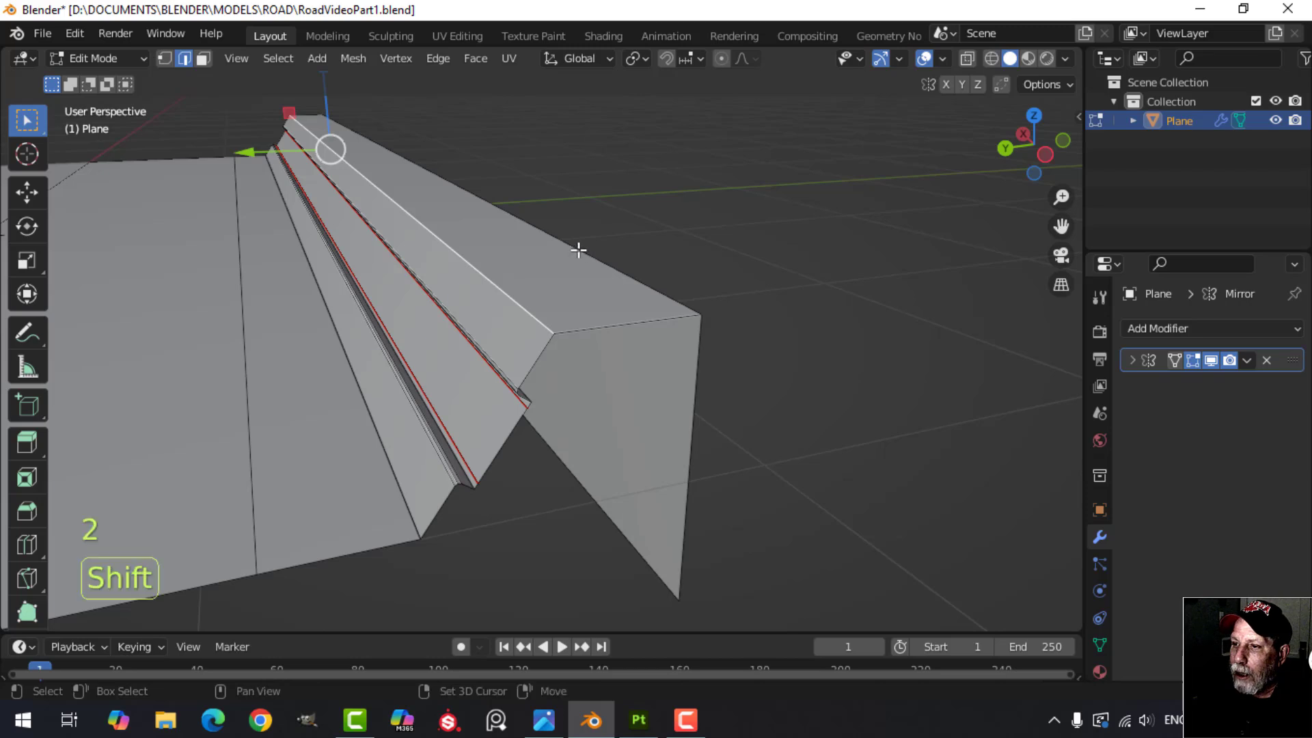
pyautogui.scroll(2, 704, 301)
pyautogui.hotkey('ctrl', 'b')
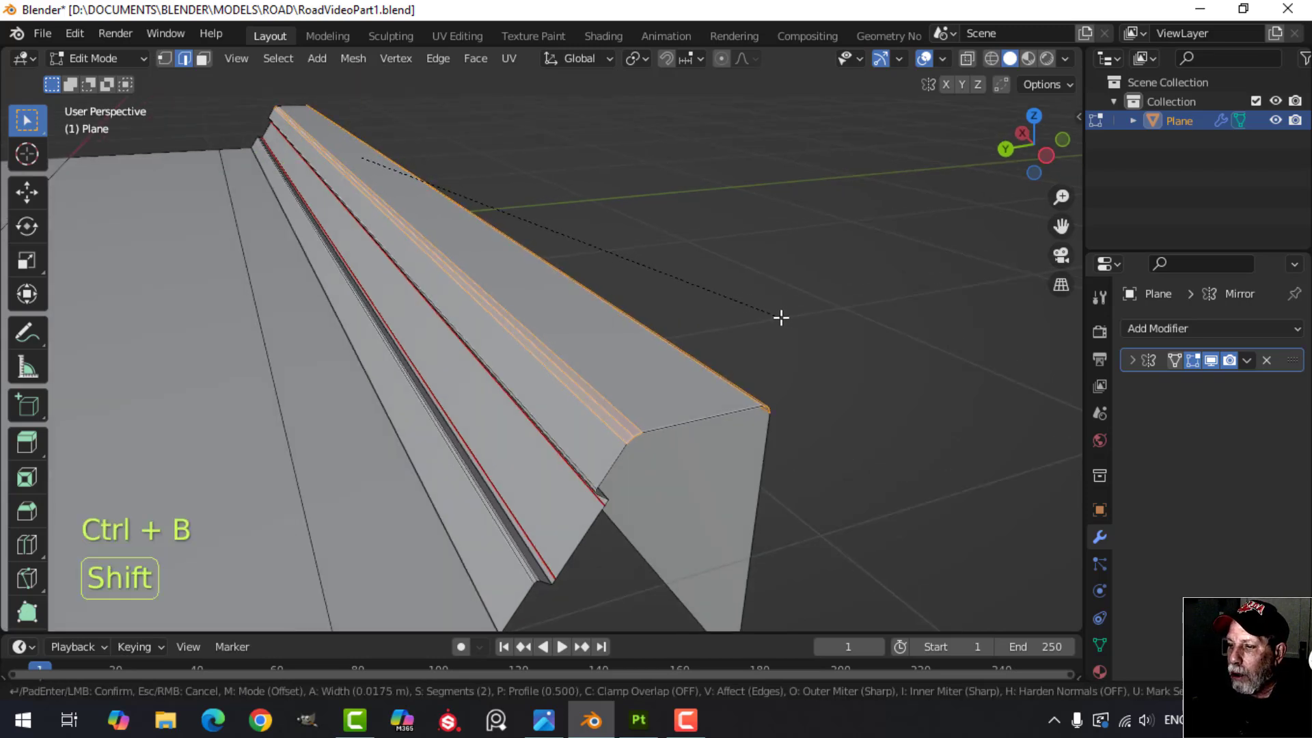
pyautogui.click(770, 319)
# Inspect the bevelled kerb profile in Object Mode with nothing selected
pyautogui.scroll(-3, 709, 372)
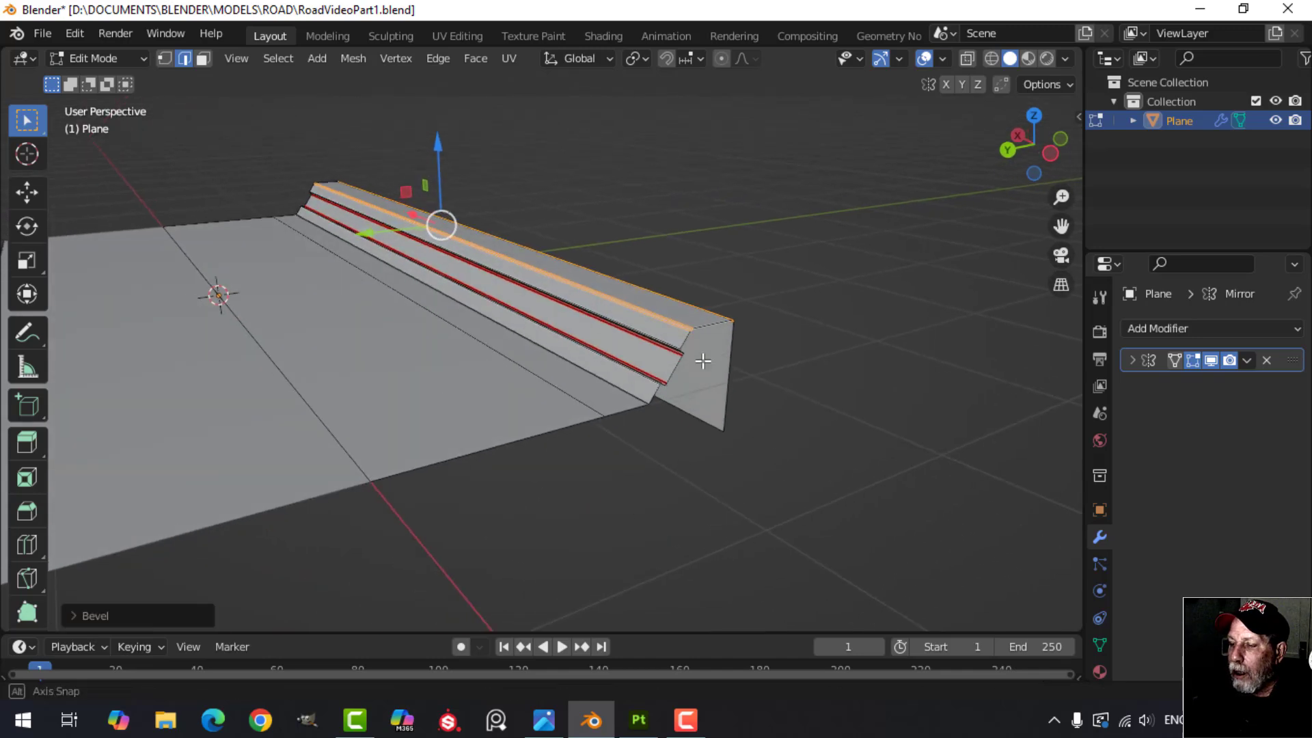
pyautogui.press('Tab')
pyautogui.scroll(4, 704, 424)
pyautogui.hotkey('alt', 'a')
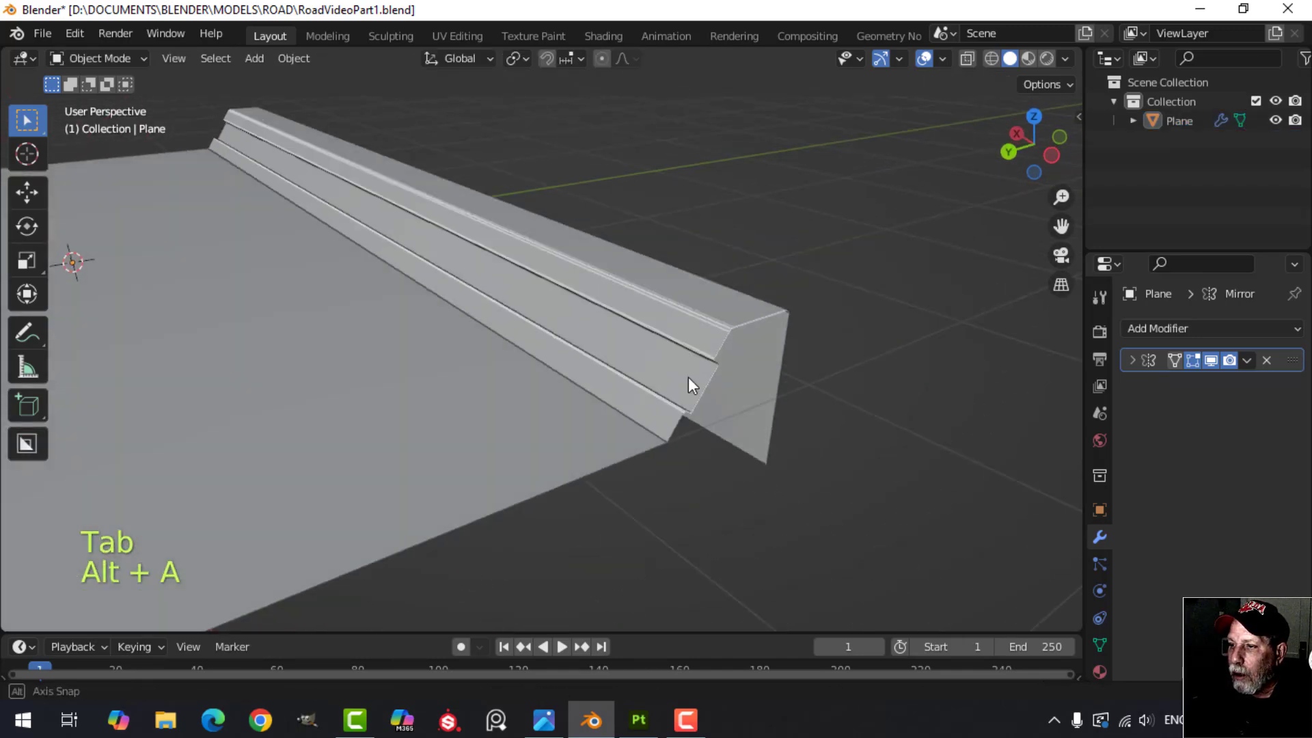
pyautogui.moveTo(688, 378); pyautogui.dragTo(642, 398, button='middle')
pyautogui.keyDown('shift'); pyautogui.moveTo(642, 397); pyautogui.dragTo(575, 373, button='middle'); pyautogui.keyUp('shift')
# Bevel the long edge where the kerb's slope meets the road about 0.012 m wide with two segments
pyautogui.click(544, 368)
pyautogui.press('Tab')
pyautogui.scroll(5, 565, 389)
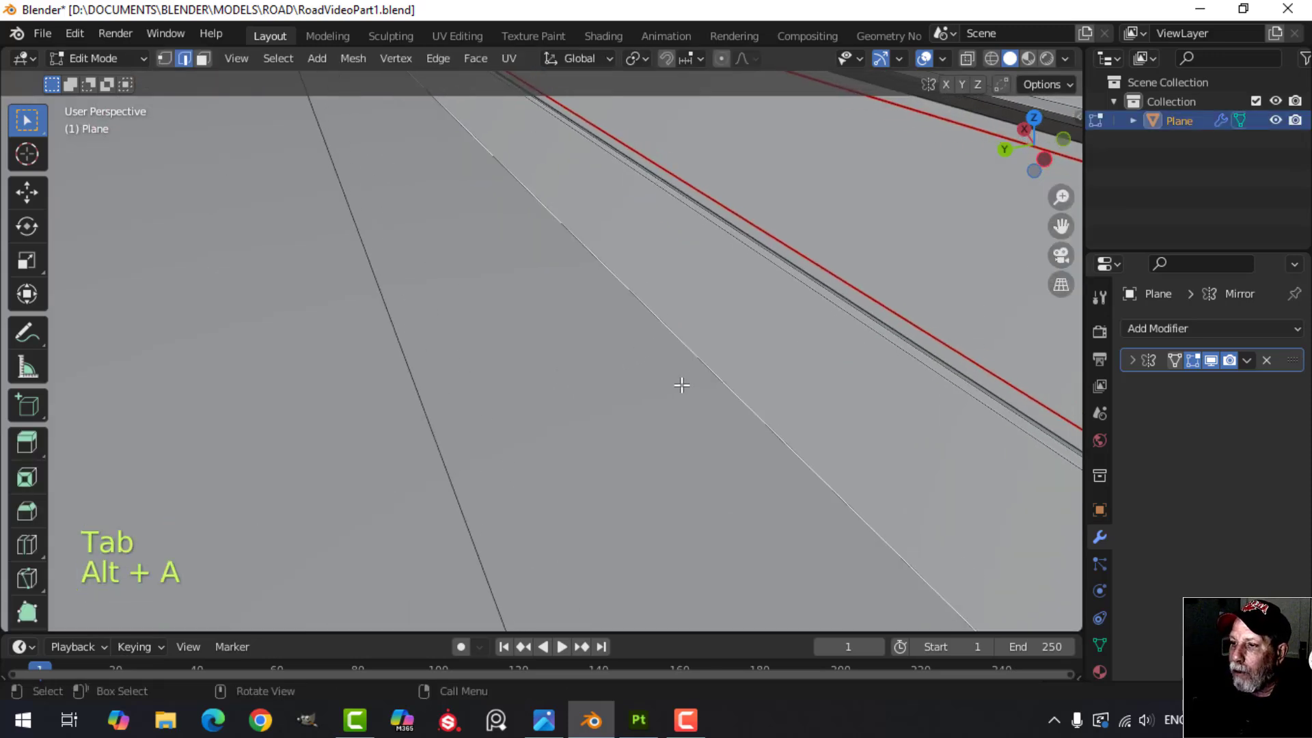
pyautogui.scroll(-5, 681, 385)
pyautogui.keyDown('shift'); pyautogui.moveTo(682, 386); pyautogui.dragTo(659, 371, button='middle'); pyautogui.keyUp('shift')
pyautogui.scroll(3, 658, 388)
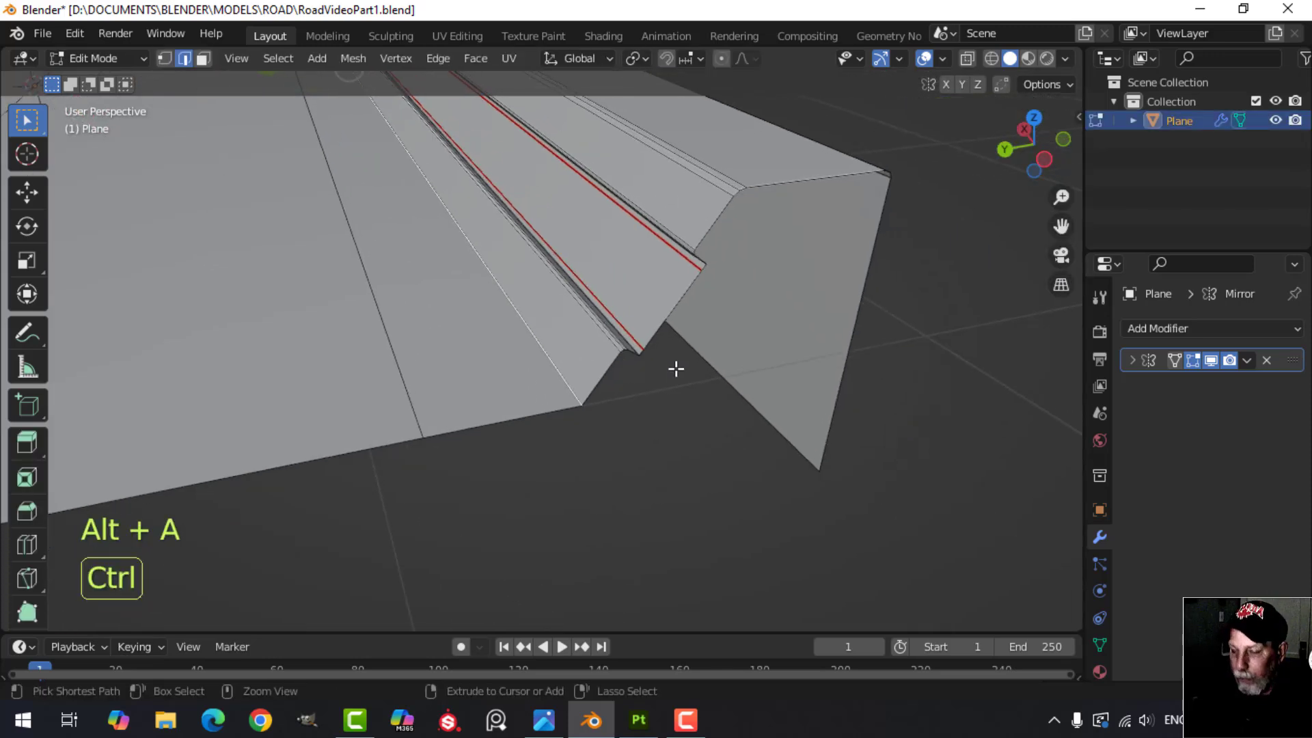
pyautogui.hotkey('ctrl', 'b')
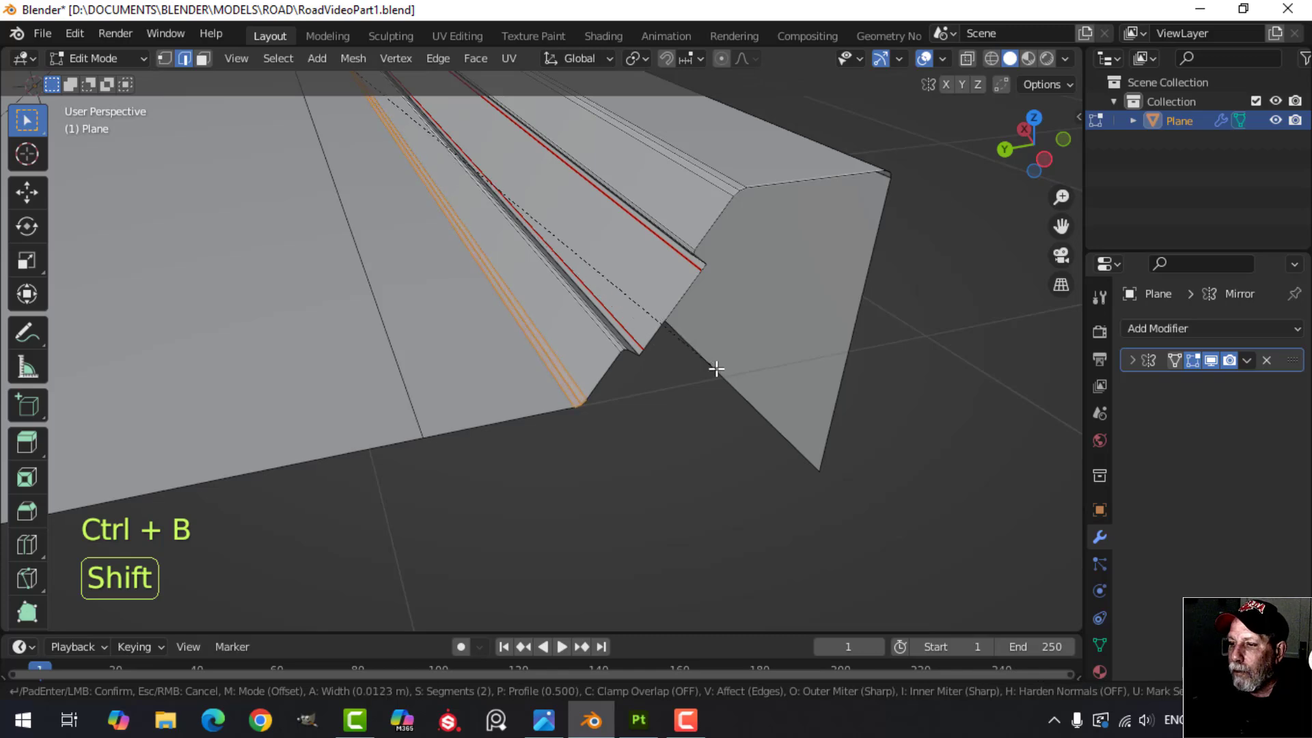
pyautogui.click(715, 369)
pyautogui.press('Tab')
pyautogui.scroll(-6, 634, 402)
pyautogui.hotkey('alt', 'a')
# Add an Array modifier to the road section with a count of 2 and a relative X offset of 1
pyautogui.moveTo(545, 364); pyautogui.dragTo(475, 398, button='middle')
pyautogui.scroll(-5, 544, 350)
pyautogui.scroll(3, 495, 403)
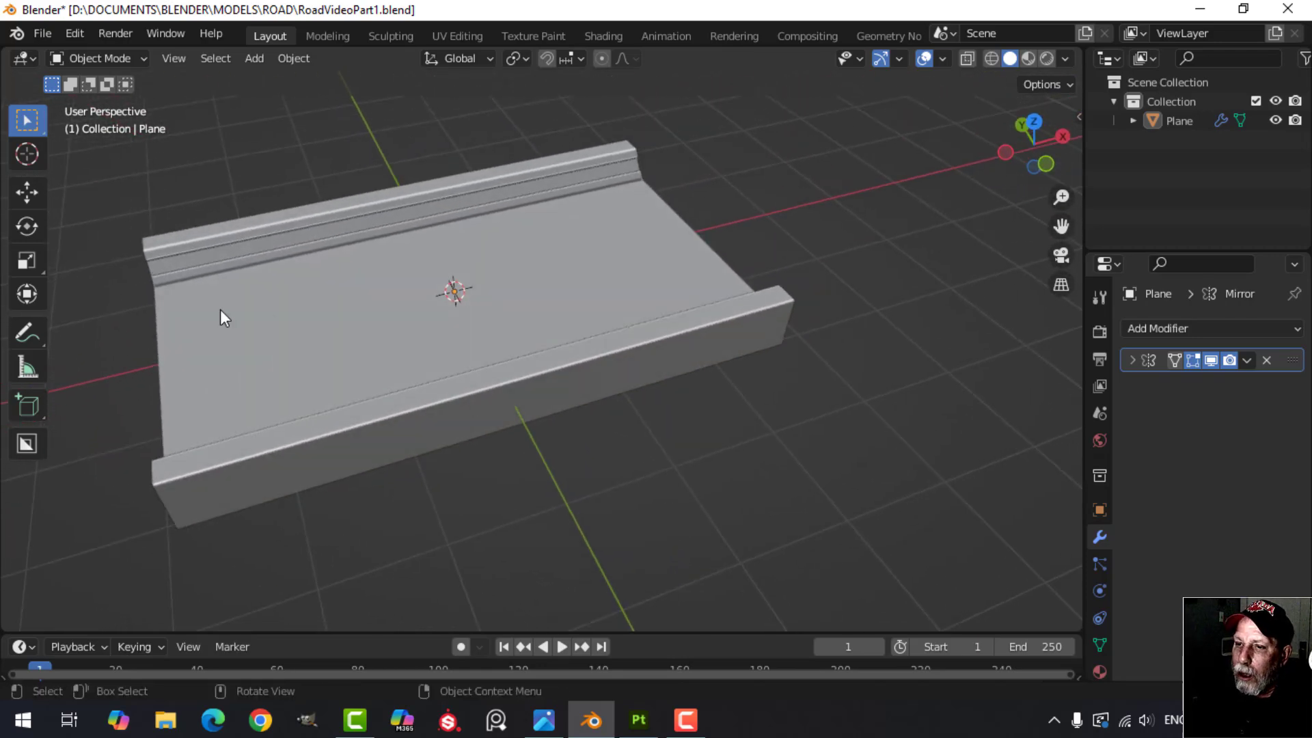
pyautogui.keyDown('shift'); pyautogui.moveTo(741, 263); pyautogui.dragTo(559, 287, button='middle'); pyautogui.keyUp('shift')
pyautogui.click(559, 287)
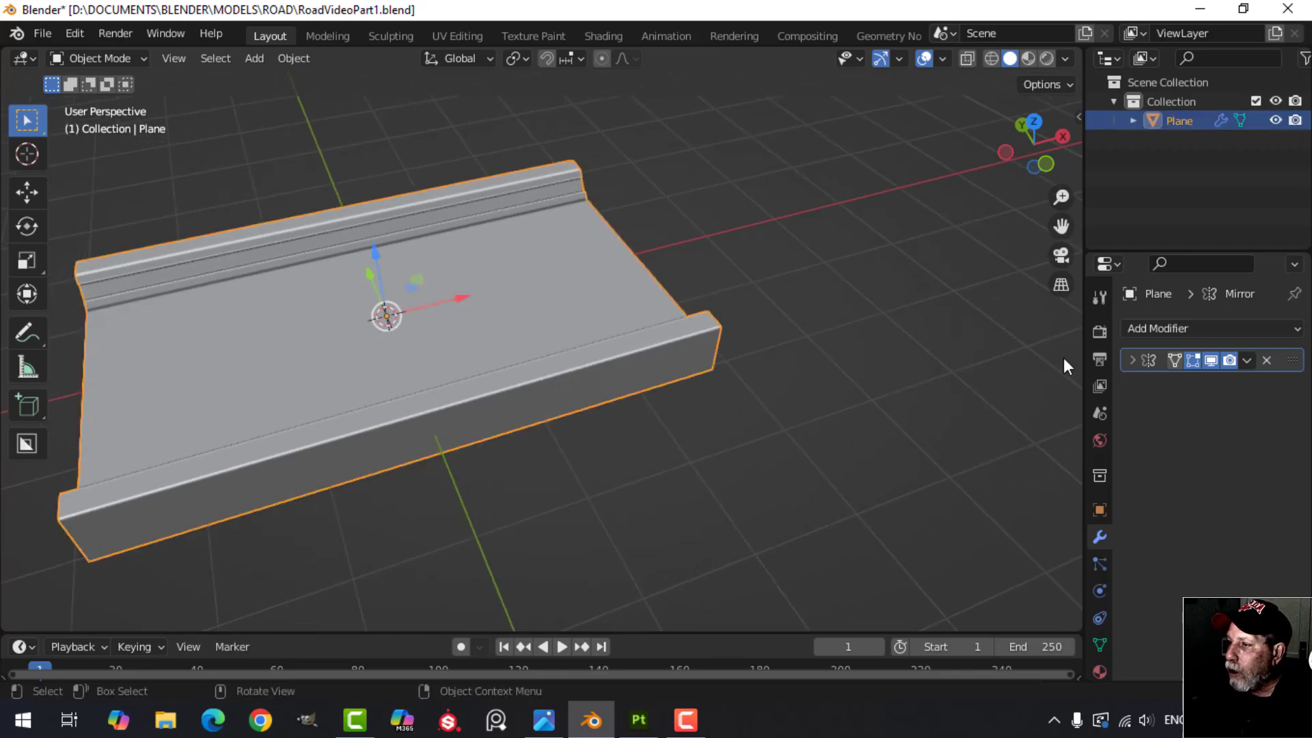
pyautogui.click(1155, 330)
pyautogui.click(891, 382)
pyautogui.hotkey('alt', 'a')
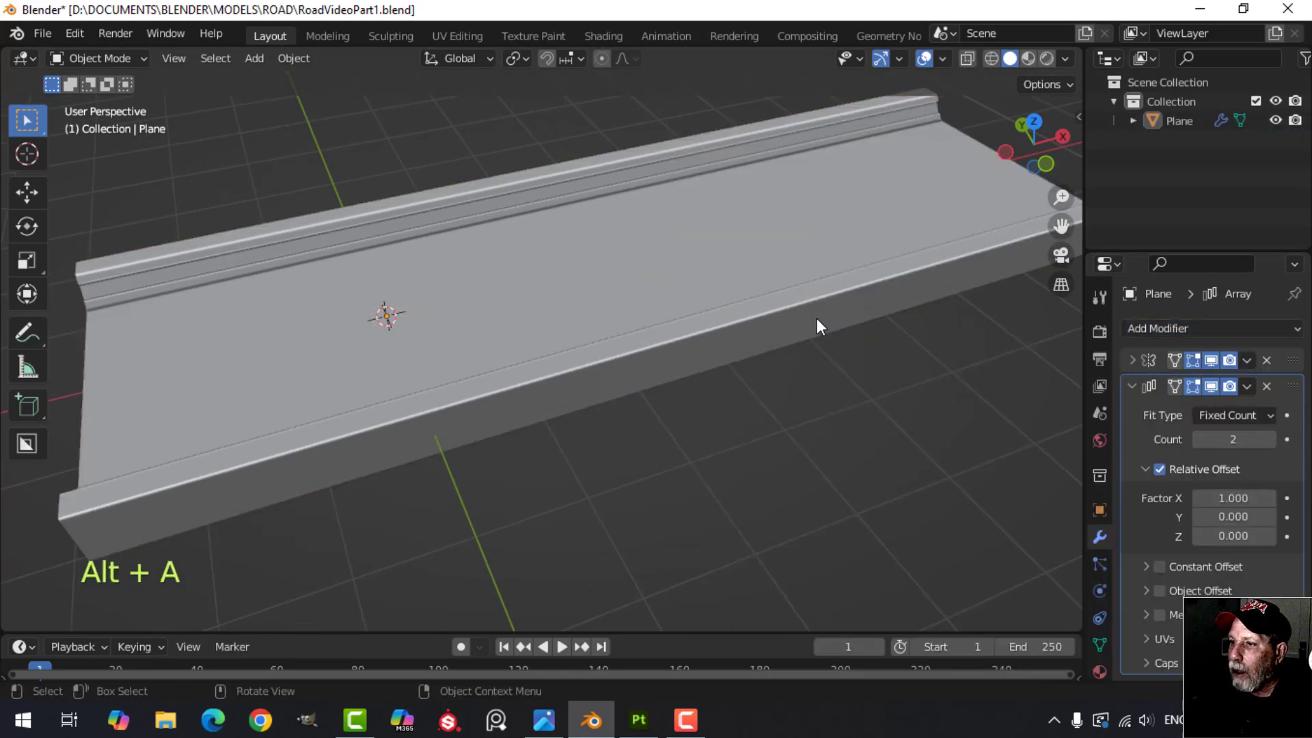
pyautogui.moveTo(817, 318); pyautogui.dragTo(867, 299, button='middle')
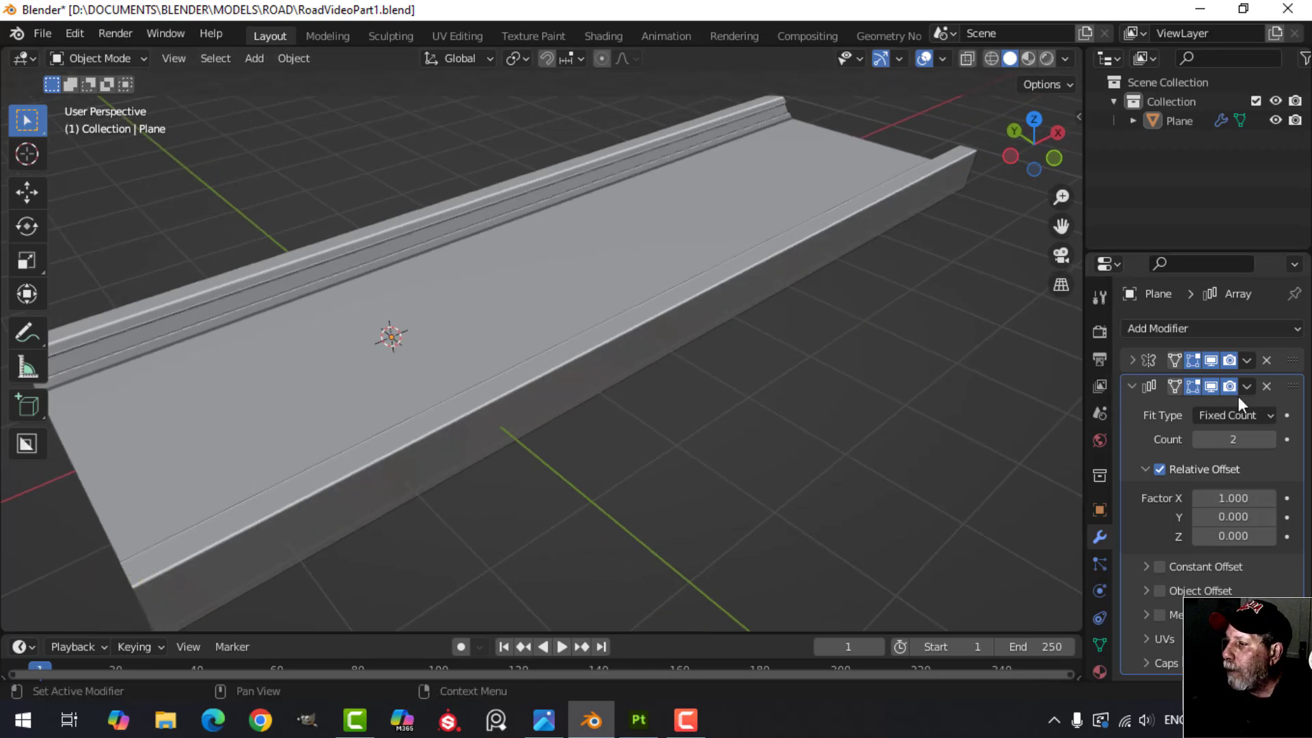
# Hide the Array modifier in the viewport and enter Edit Mode at the section's open end with nothing selected
pyautogui.click(1211, 387)
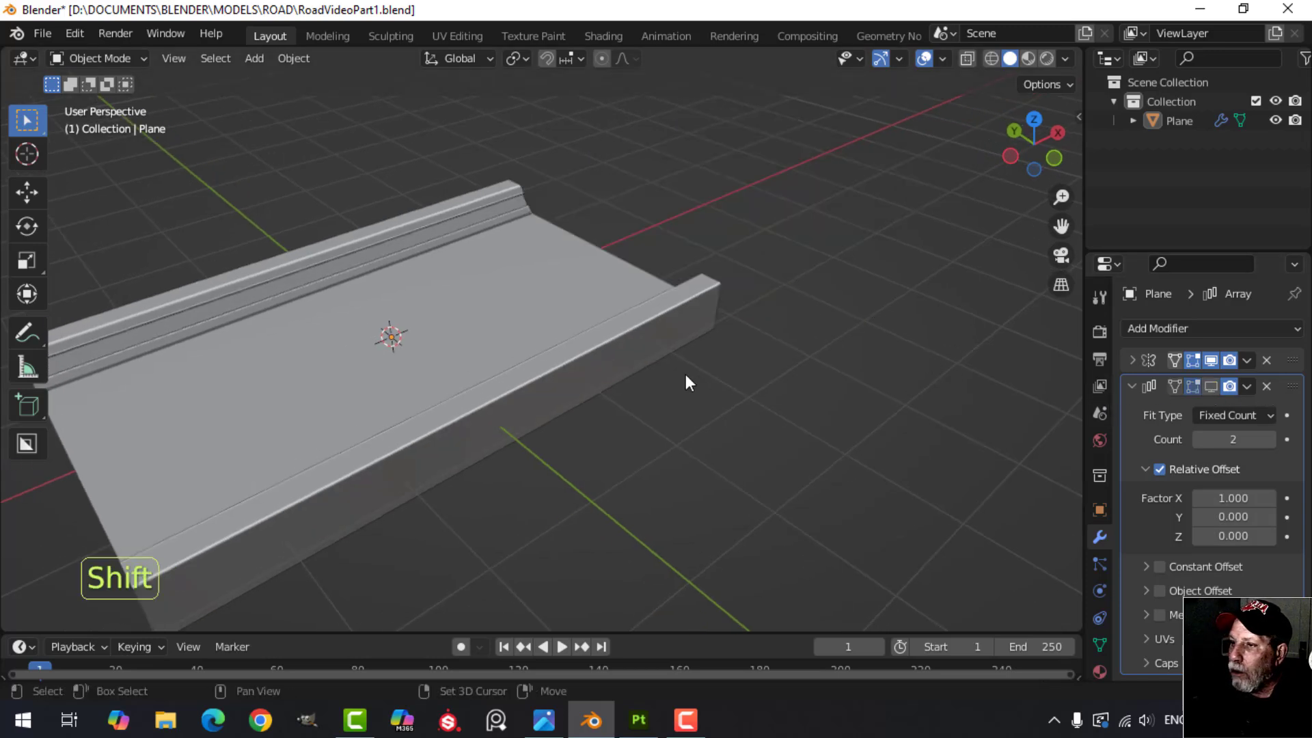
pyautogui.moveTo(686, 375); pyautogui.dragTo(661, 354, button='middle')
pyautogui.click(625, 319)
pyautogui.press('Tab')
pyautogui.scroll(2, 699, 380)
pyautogui.moveTo(662, 354); pyautogui.dragTo(594, 345, button='middle')
pyautogui.hotkey('alt', 'a')
pyautogui.moveTo(465, 360); pyautogui.dragTo(554, 380, button='middle')
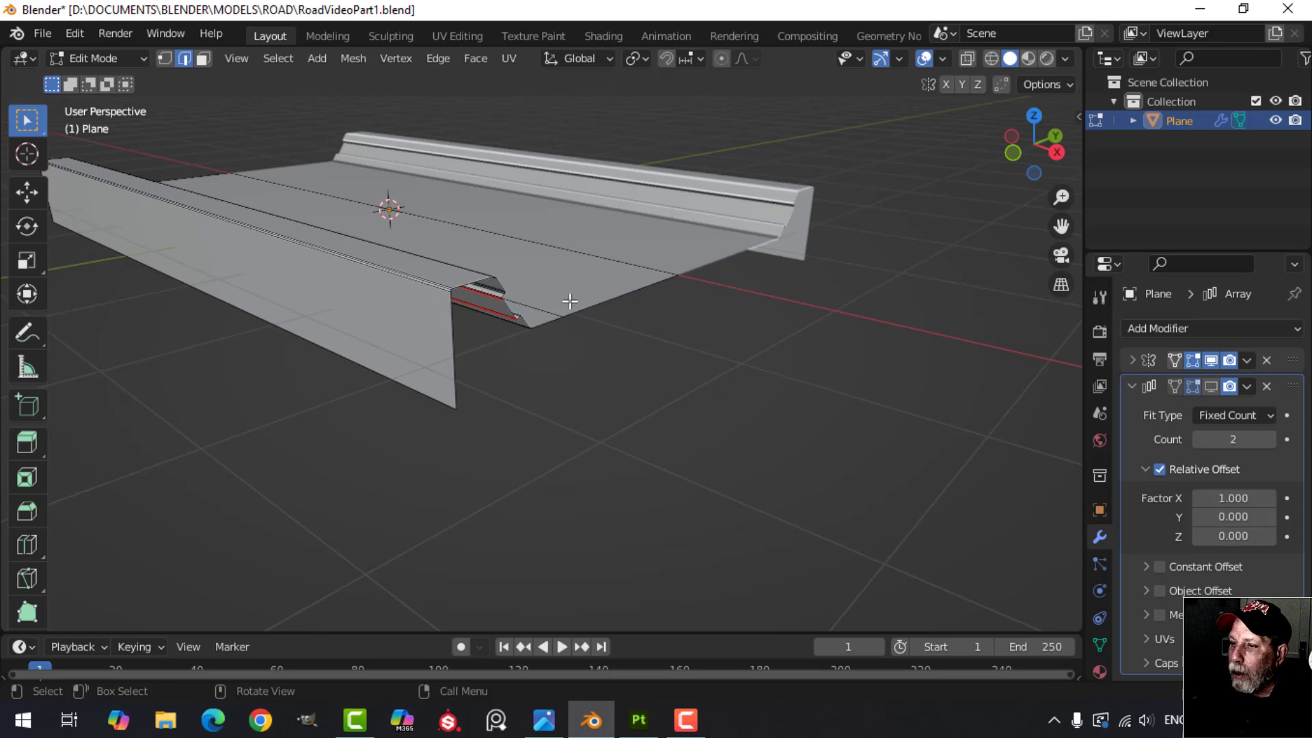
pyautogui.keyDown('shift'); pyautogui.moveTo(654, 258); pyautogui.dragTo(623, 274, button='middle'); pyautogui.keyUp('shift')
pyautogui.moveTo(617, 279); pyautogui.dragTo(631, 301, button='middle')
pyautogui.scroll(1, 626, 311)
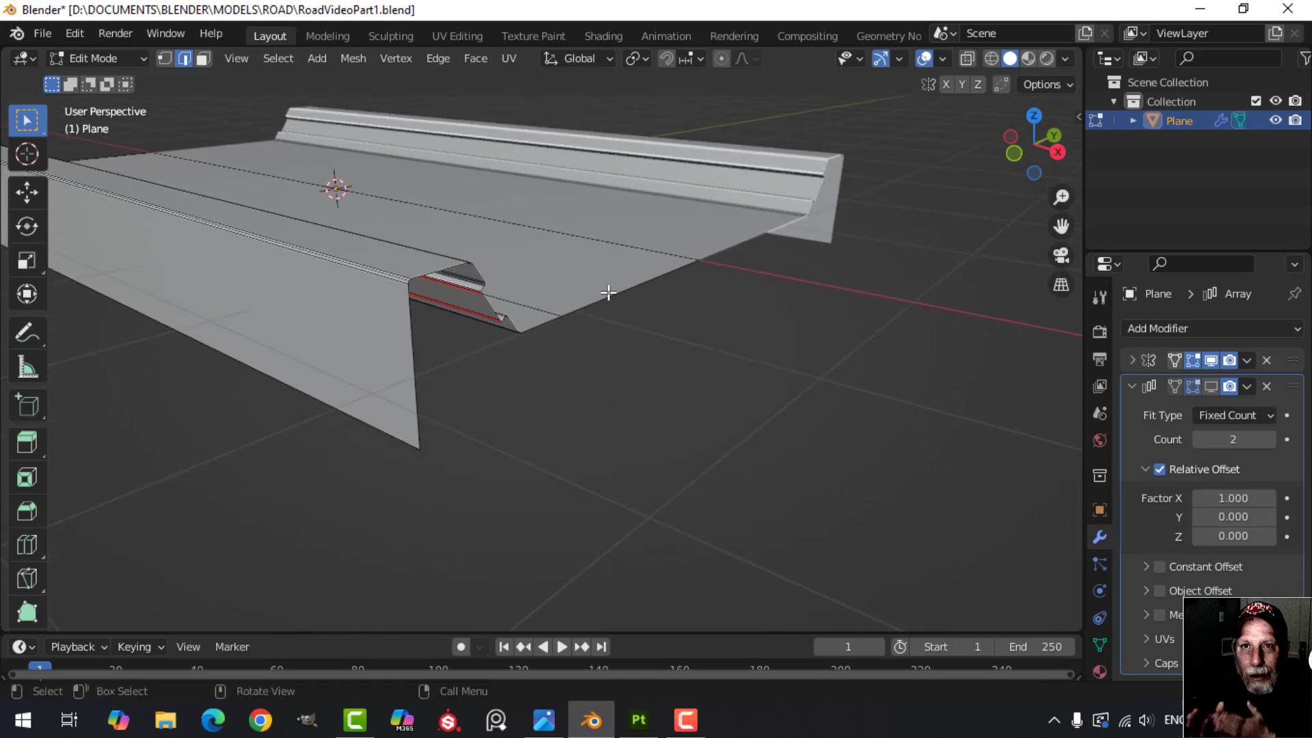
# Try to fill the section's open end directly from its border vertices
pyautogui.moveTo(500, 243); pyautogui.dragTo(502, 307, button='middle')
pyautogui.press('1')
pyautogui.keyDown('alt'); pyautogui.click(480, 272); pyautogui.keyUp('alt')
pyautogui.press('f')
pyautogui.hotkey('ctrl', 'z')
# Set snapping to Vertex and extrude the kerb's bottom outer corner vertex along Y to the road's centre line
pyautogui.press('1')
pyautogui.hotkey('alt', 'a')
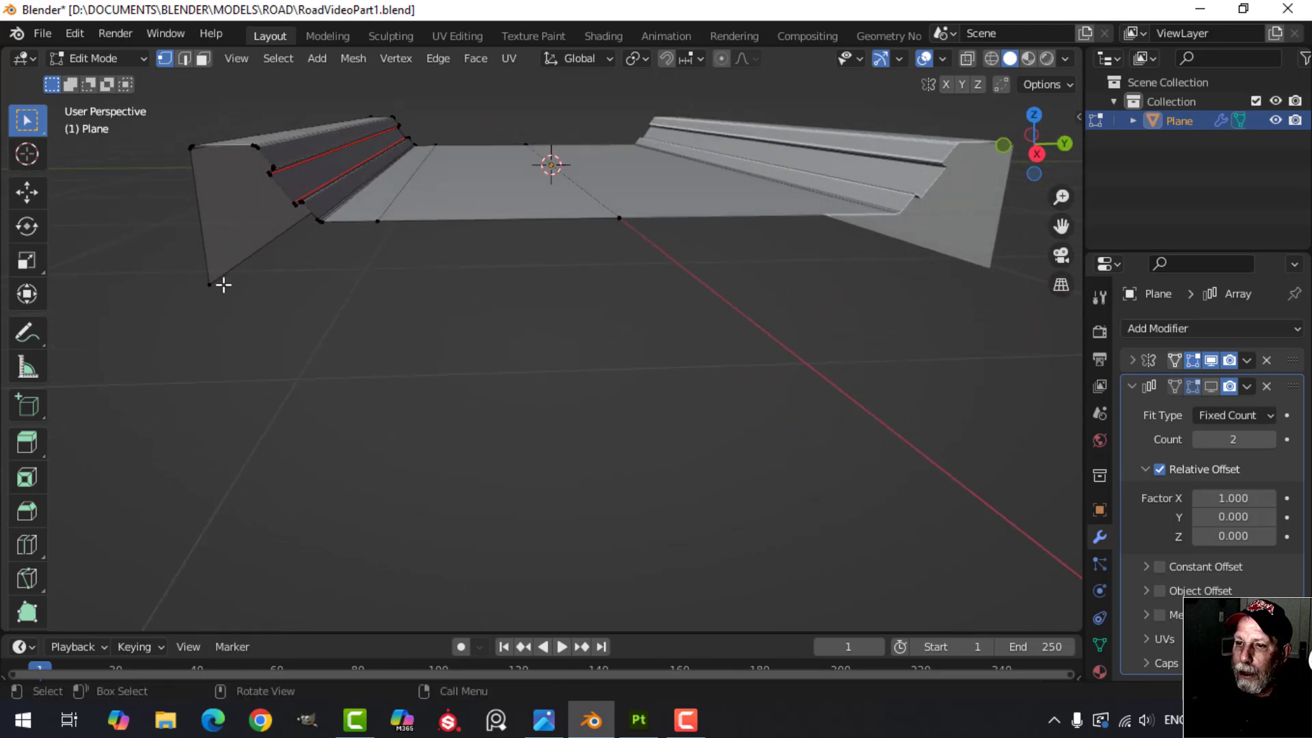
pyautogui.scroll(-2, 396, 319)
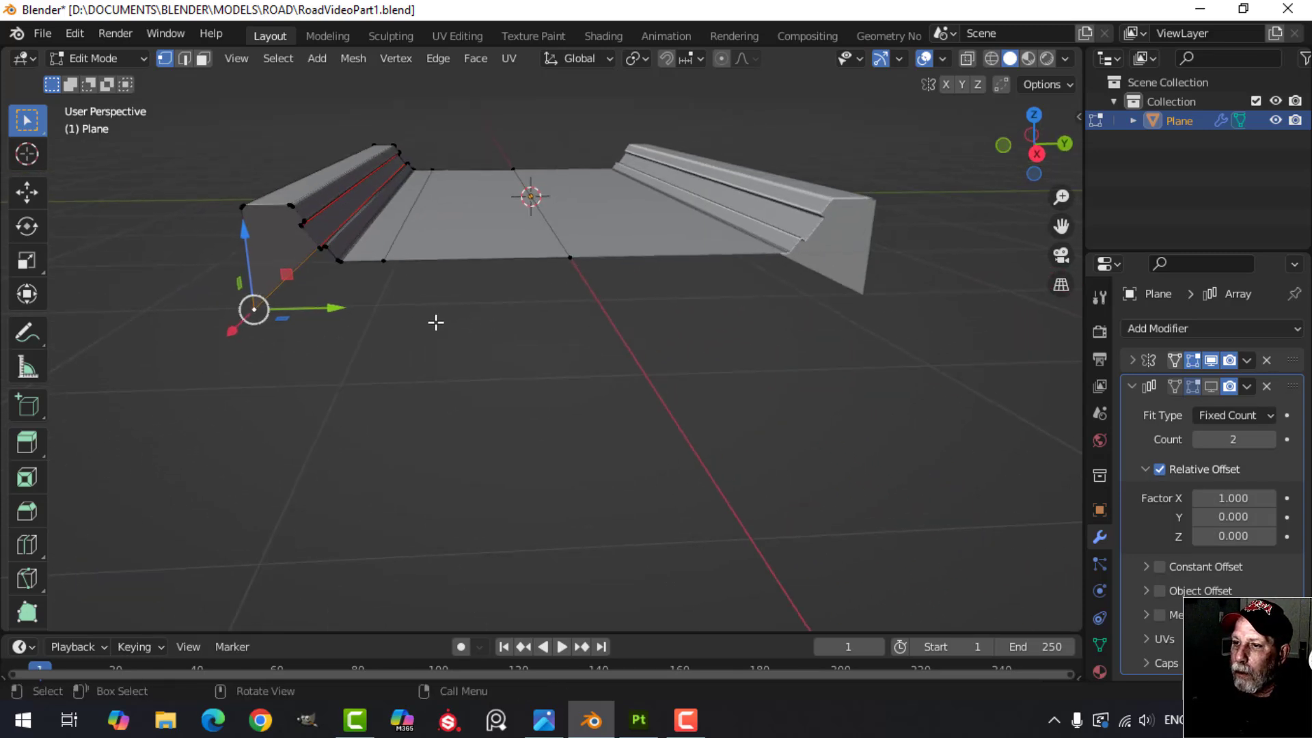
pyautogui.click(686, 58)
pyautogui.click(654, 133)
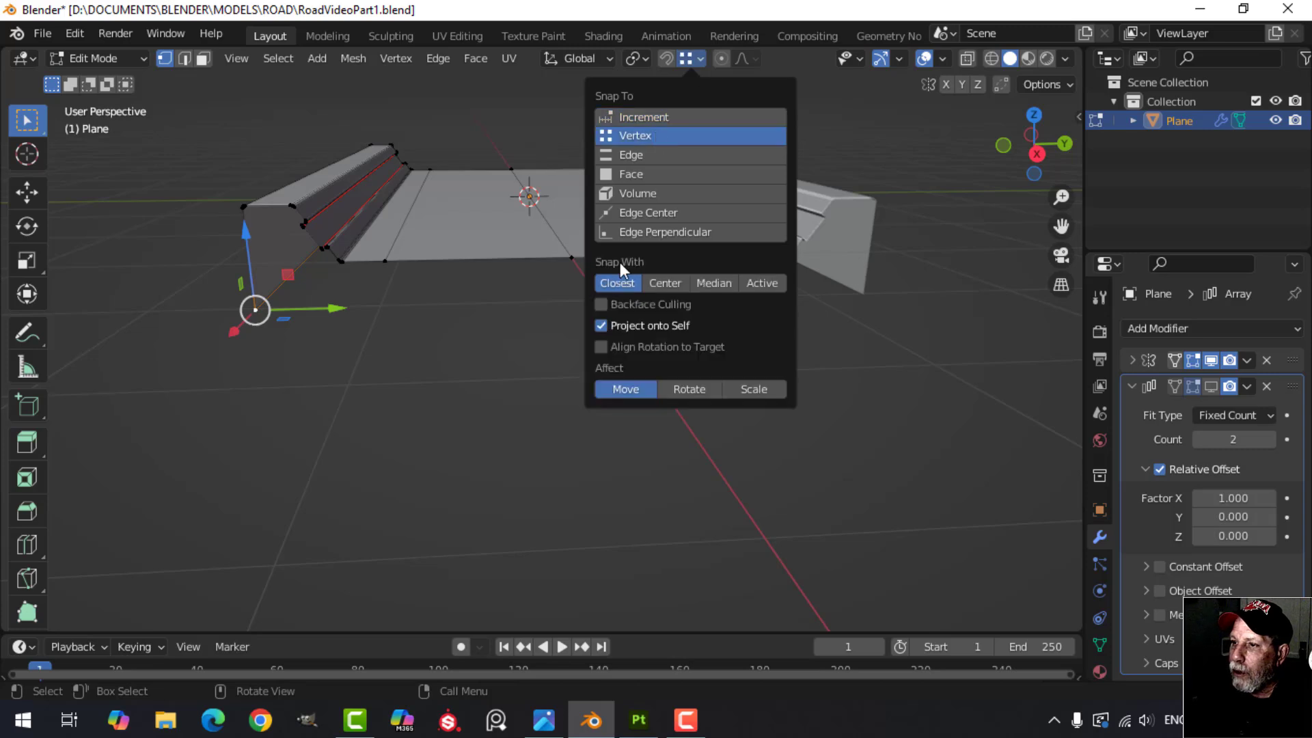
pyautogui.keyDown('shift'); pyautogui.moveTo(459, 377); pyautogui.dragTo(470, 375, button='middle'); pyautogui.keyUp('shift')
pyautogui.press('e')
pyautogui.click(448, 364)
pyautogui.moveTo(358, 306); pyautogui.dragTo(489, 301)
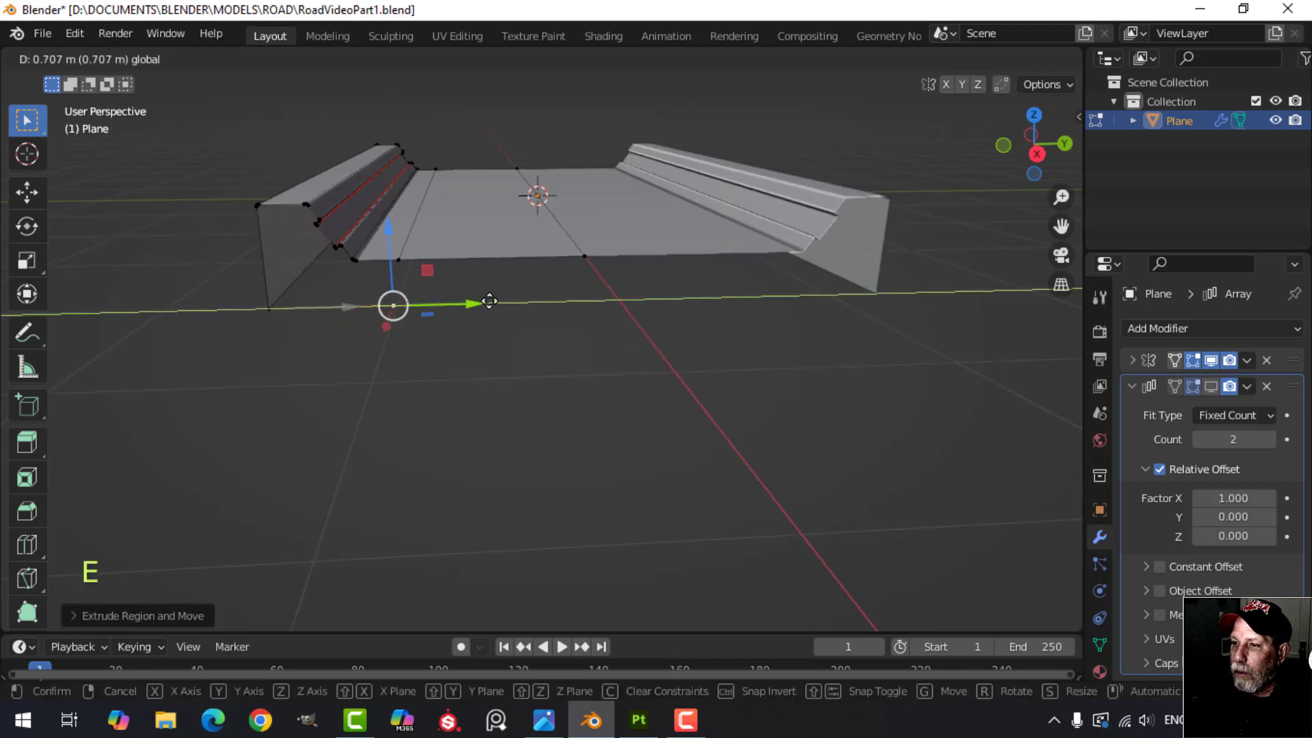
pyautogui.keyDown('ctrl'); pyautogui.moveTo(590, 256); pyautogui.dragTo(590, 255); pyautogui.keyUp('ctrl')
pyautogui.moveTo(590, 255); pyautogui.dragTo(538, 384, button='middle')
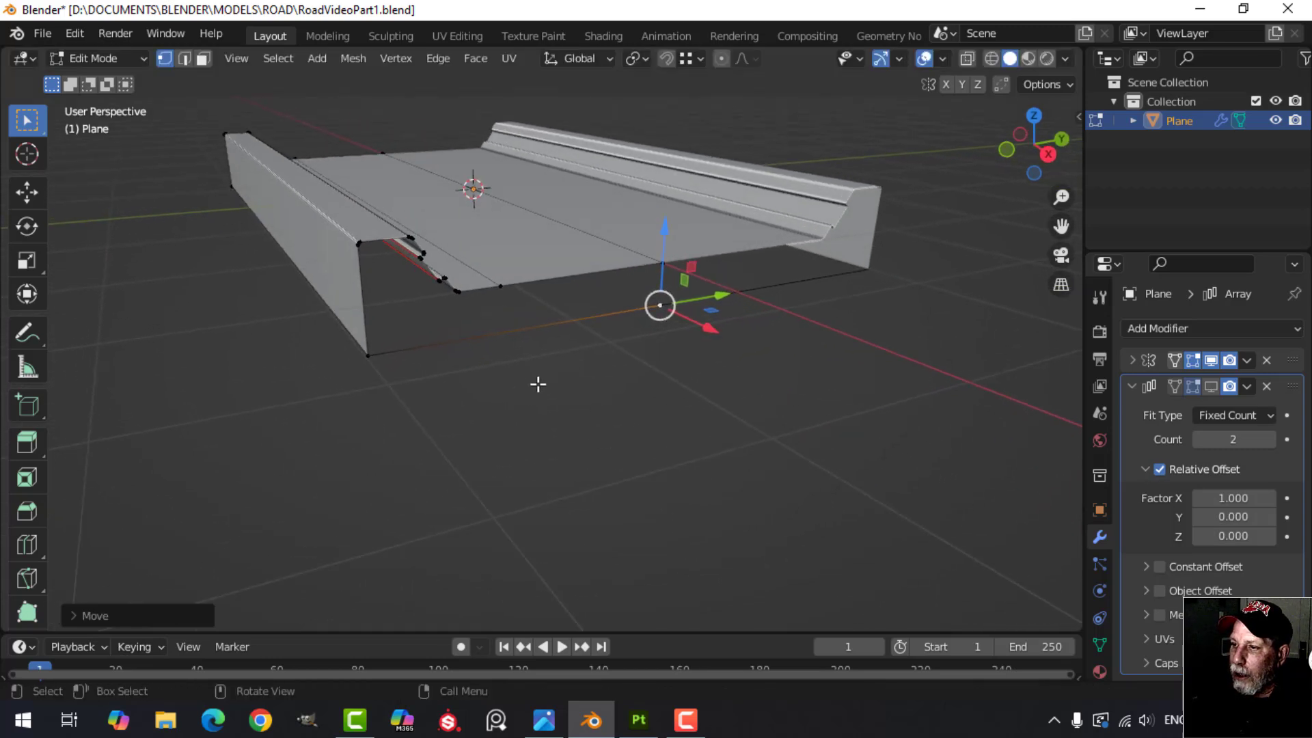
pyautogui.moveTo(721, 296); pyautogui.dragTo(739, 290)
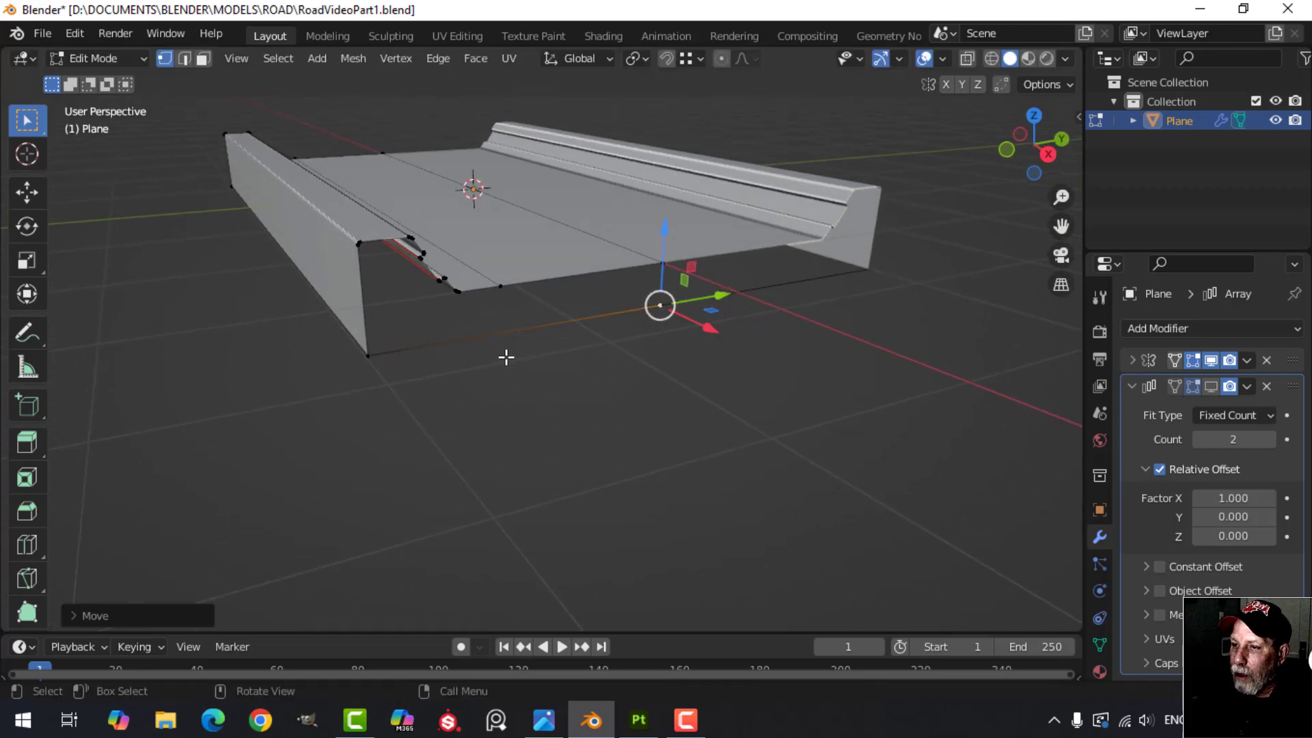
# Fill the open end with a face between the profile edges and the new bottom edge
pyautogui.press('2')
pyautogui.keyDown('alt'); pyautogui.click(521, 280); pyautogui.keyUp('alt')
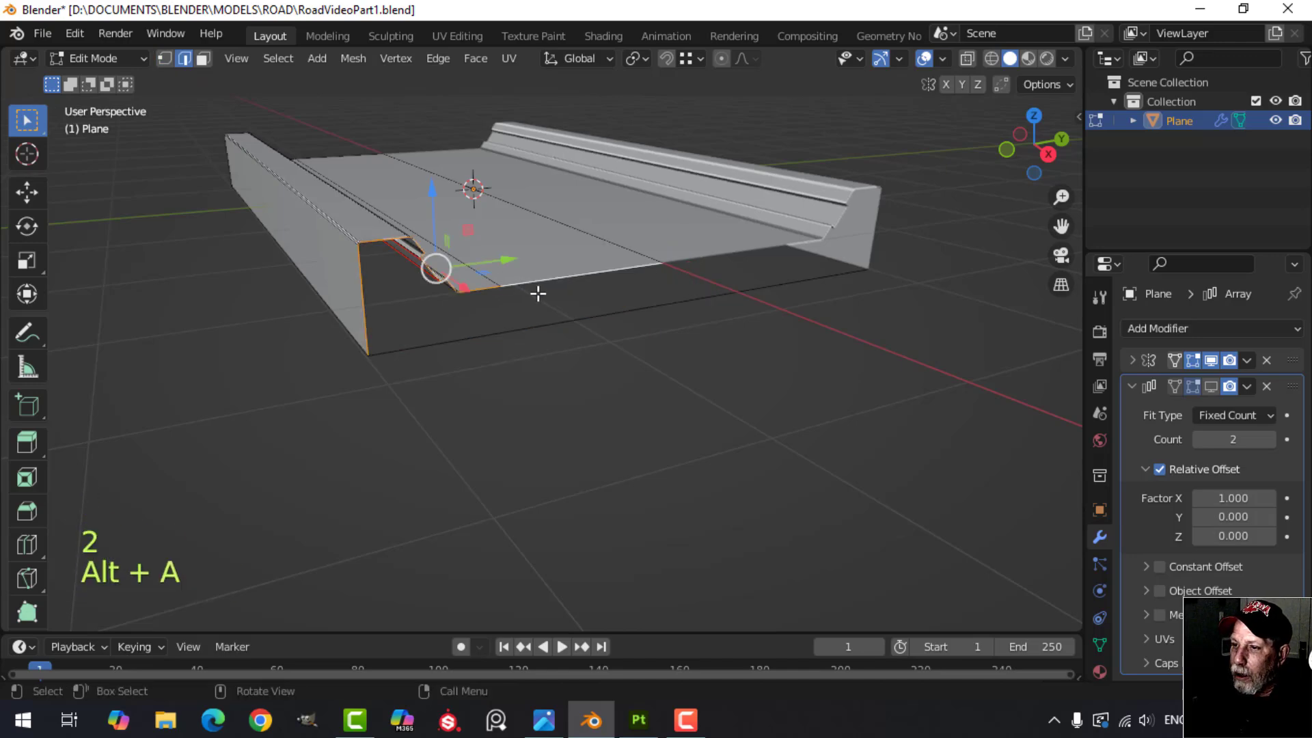
pyautogui.keyDown('alt'); pyautogui.keyDown('shift'); pyautogui.click(518, 328); pyautogui.keyUp('shift'); pyautogui.keyUp('alt')
pyautogui.press('f')
pyautogui.moveTo(633, 351); pyautogui.dragTo(636, 358, button='middle')
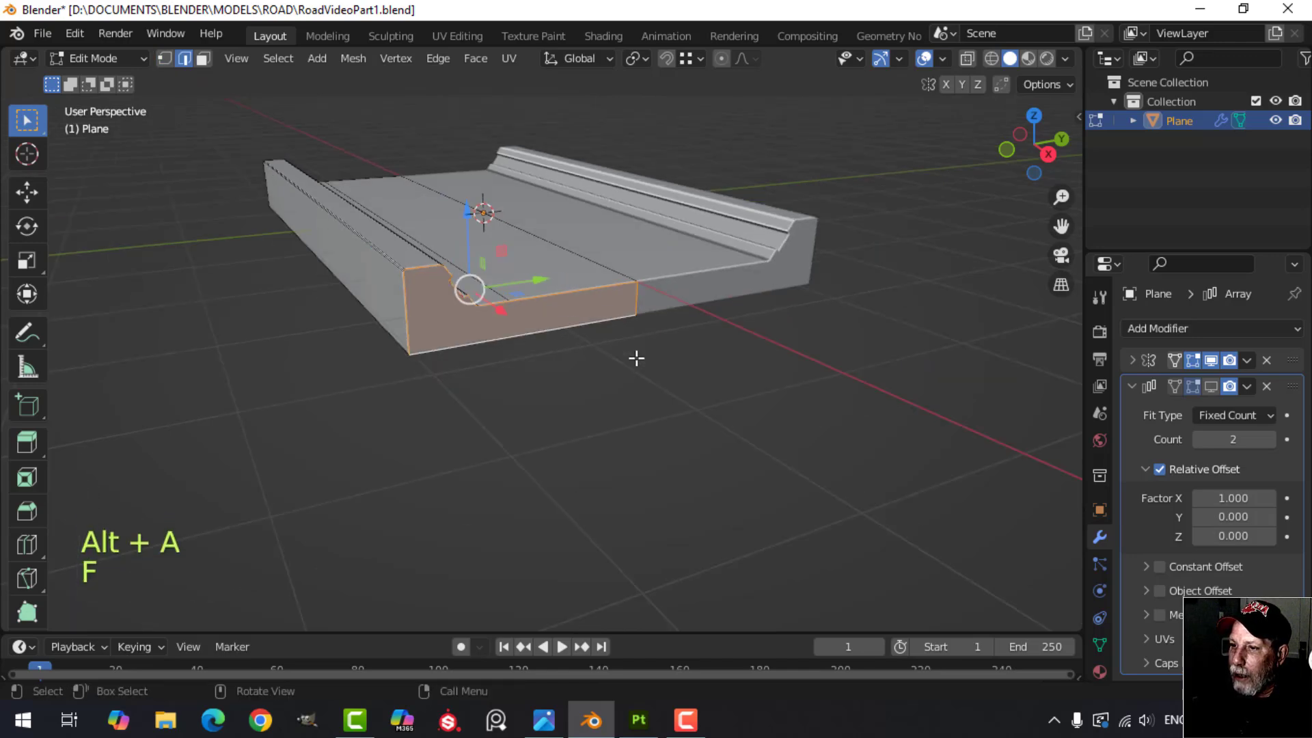
# Extrude the bottom corner vertex at the opposite end about 1.83 m along Y, snapped to the centre line
pyautogui.moveTo(485, 353); pyautogui.dragTo(597, 369, button='middle')
pyautogui.hotkey('alt', 'a')
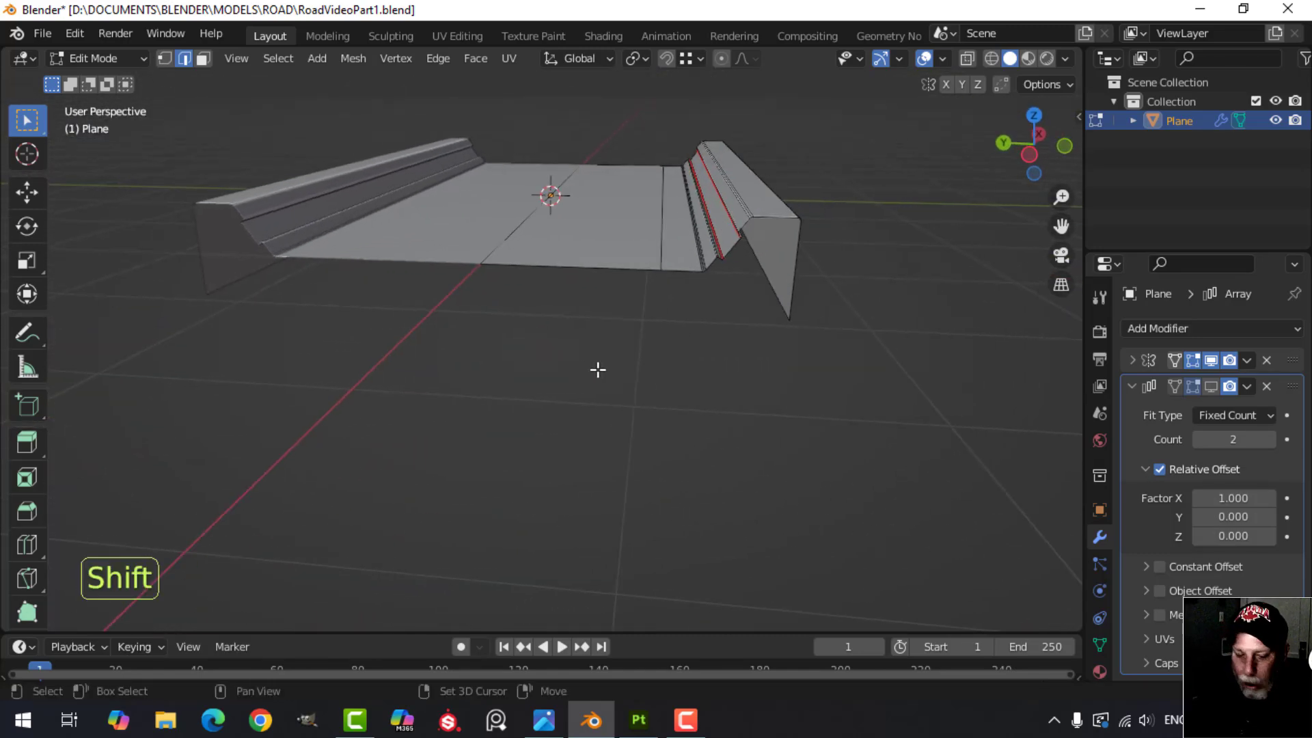
pyautogui.press('1')
pyautogui.moveTo(727, 392); pyautogui.dragTo(685, 403, button='middle')
pyautogui.press('e')
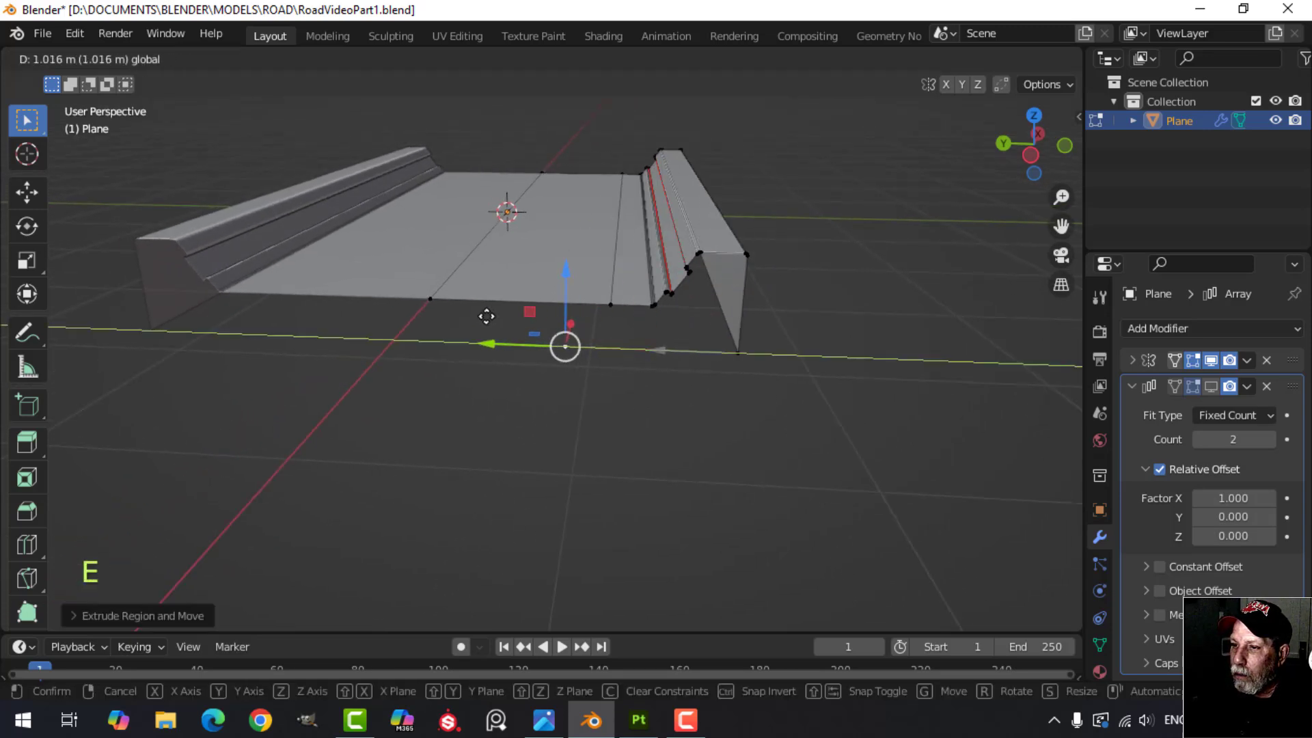
pyautogui.press('ctrl')
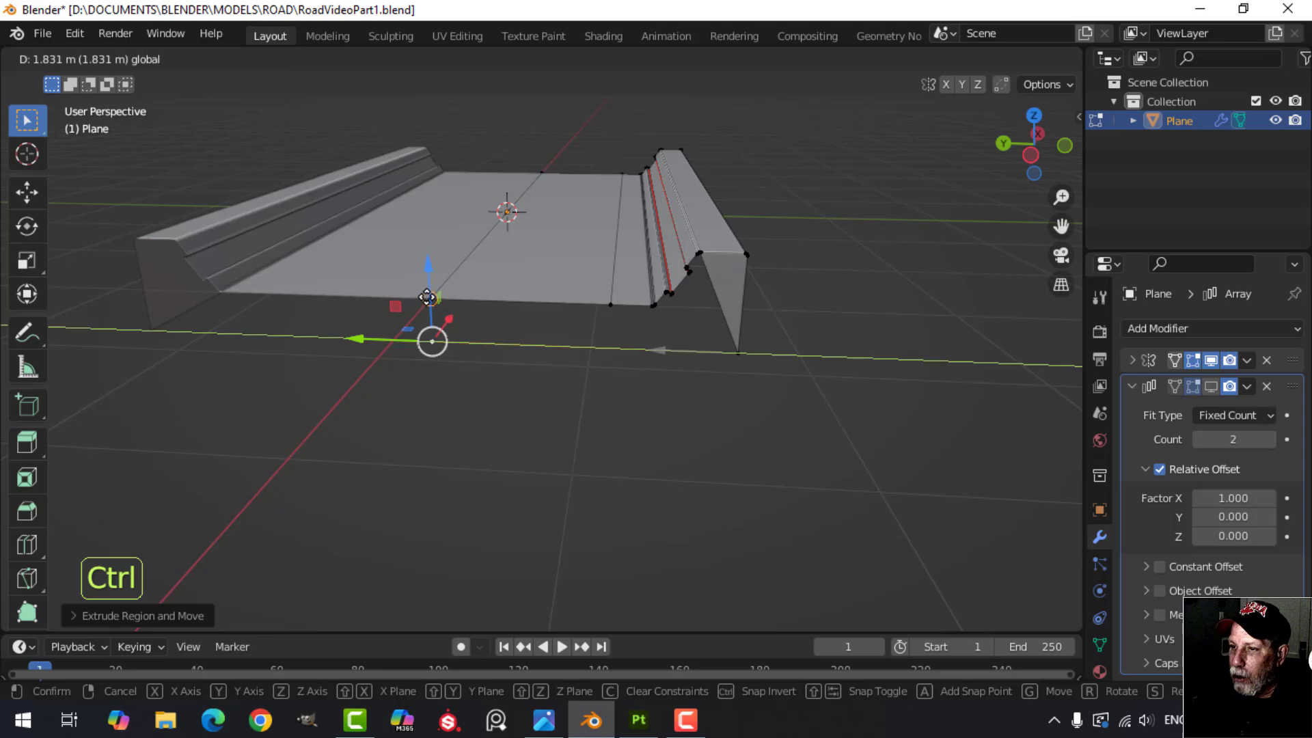
pyautogui.click(427, 297)
pyautogui.hotkey('alt', 'a')
# Fill the opposite end with a face between its profile edges and bottom edge
pyautogui.press('2')
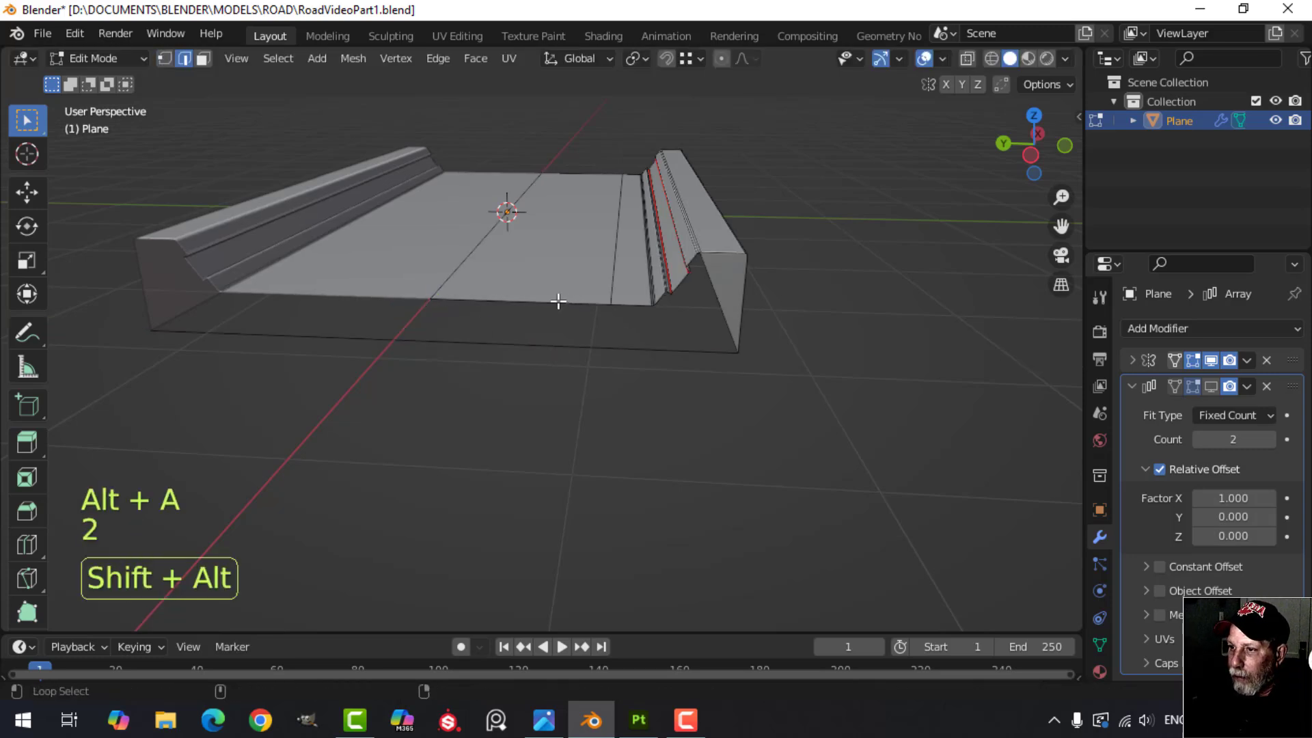
pyautogui.keyDown('alt'); pyautogui.keyDown('shift'); pyautogui.click(727, 340); pyautogui.keyUp('shift'); pyautogui.keyUp('alt')
pyautogui.keyDown('alt'); pyautogui.keyDown('shift'); pyautogui.click(644, 353); pyautogui.keyUp('shift'); pyautogui.keyUp('alt')
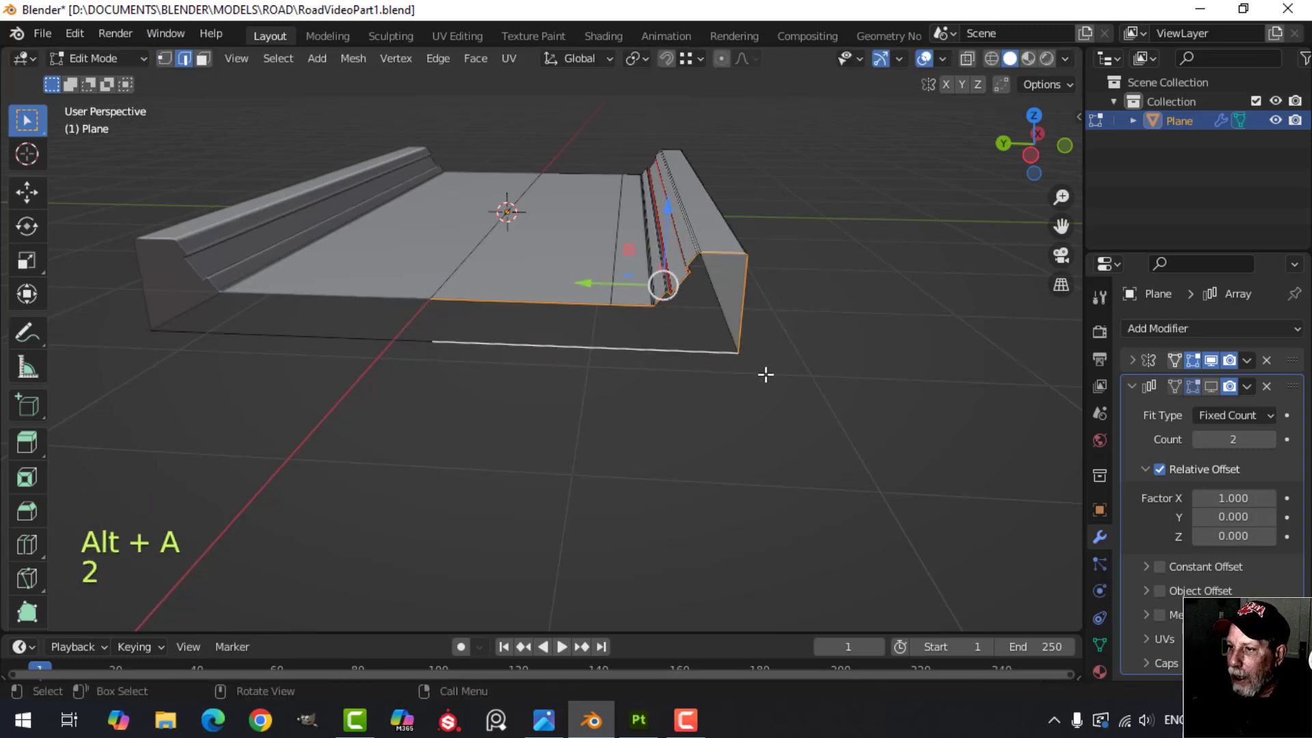
pyautogui.press('f')
# Merge all vertices of the mesh by distance and return to Object Mode with nothing selected
pyautogui.press('a')
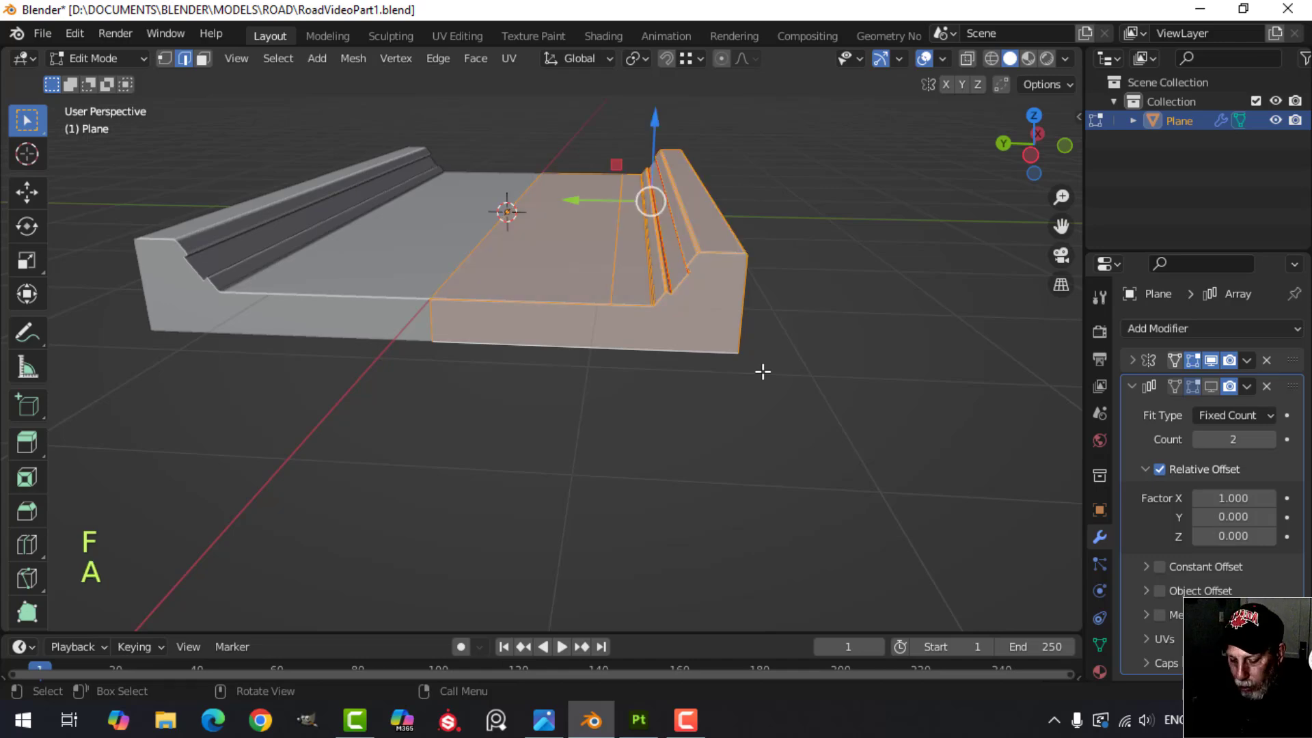
pyautogui.press('m')
pyautogui.click(726, 443)
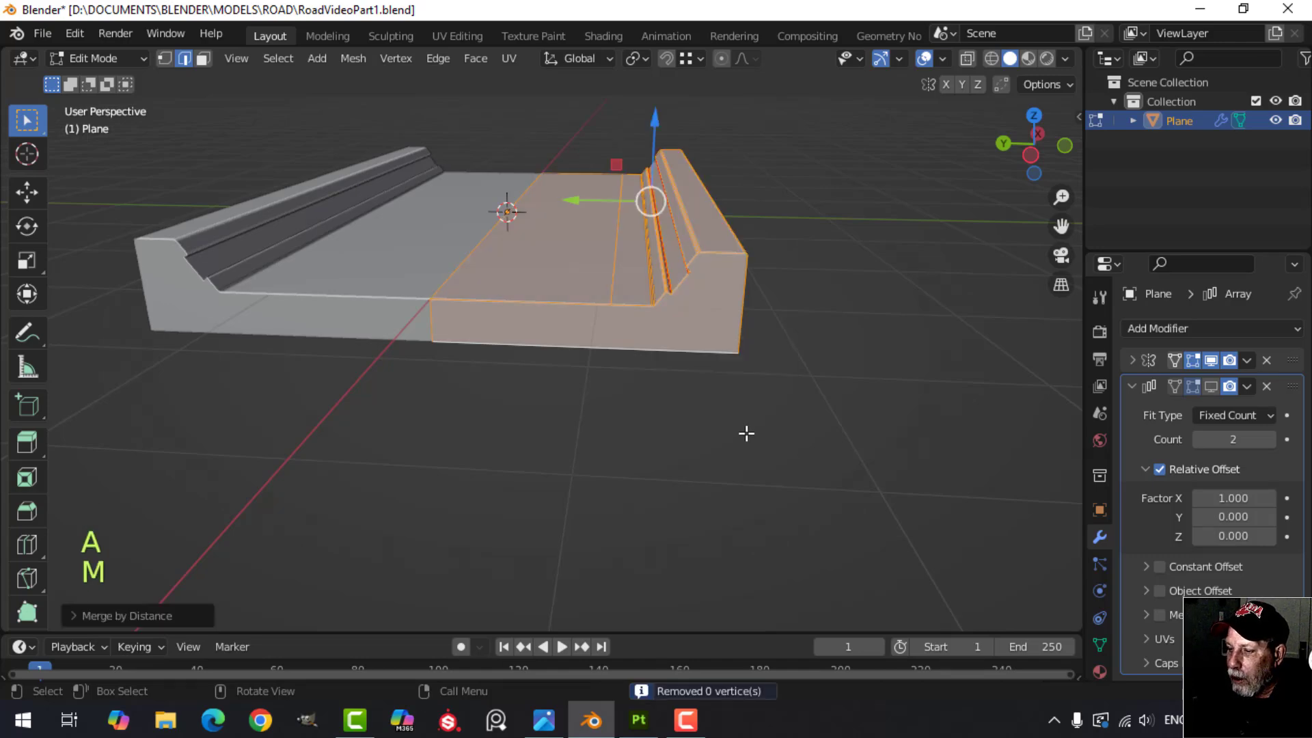
pyautogui.scroll(-3, 772, 360)
pyautogui.press('Tab')
pyautogui.moveTo(773, 360); pyautogui.dragTo(525, 380, button='middle')
pyautogui.hotkey('alt', 'a')
# Select the profile edges around one end face of the road section in Edit Mode
pyautogui.moveTo(525, 380); pyautogui.dragTo(547, 328, button='middle')
pyautogui.scroll(3, 592, 380)
pyautogui.click(521, 358)
pyautogui.press('Tab')
pyautogui.hotkey('alt', 'a')
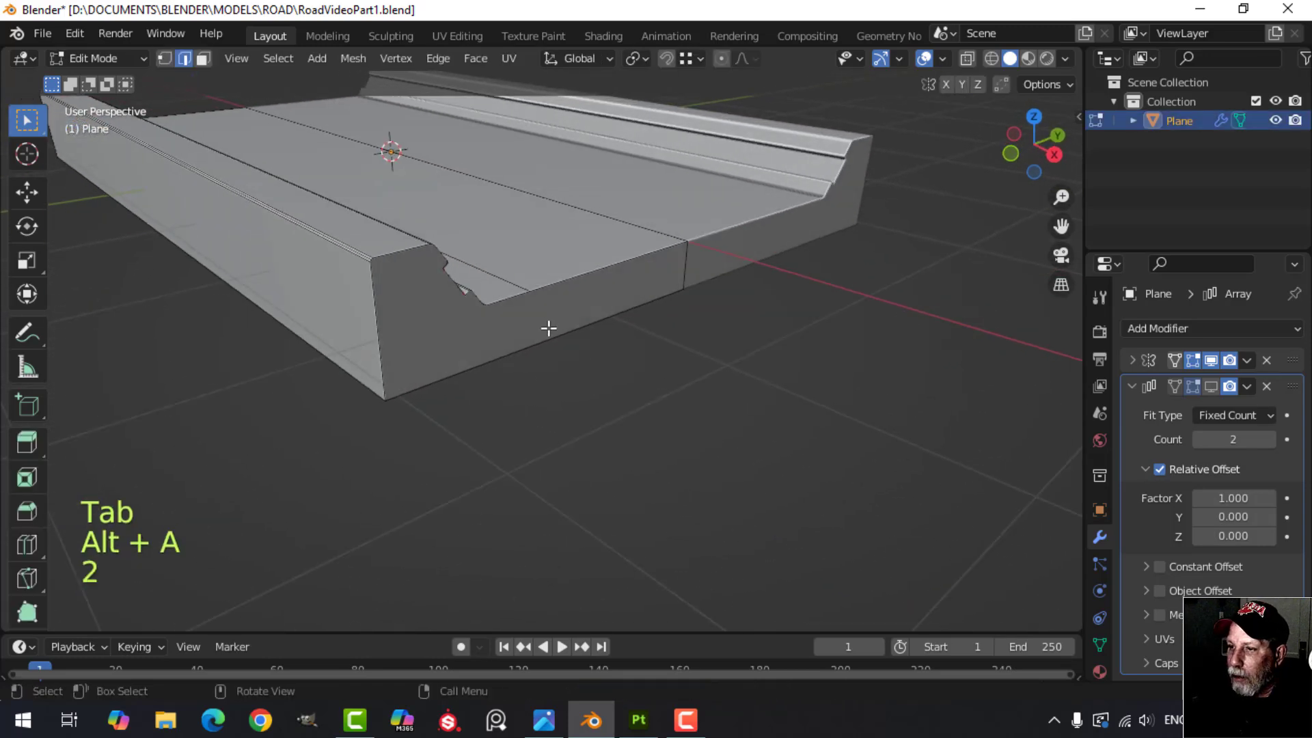
pyautogui.keyDown('alt'); pyautogui.keyDown('shift'); pyautogui.click(442, 380); pyautogui.keyUp('shift'); pyautogui.keyUp('alt')
pyautogui.moveTo(442, 380); pyautogui.dragTo(694, 395, button='middle')
# Try to bevel the end face's profile edges about 0.007 m wide with one segment
pyautogui.hotkey('ctrl', 'b')
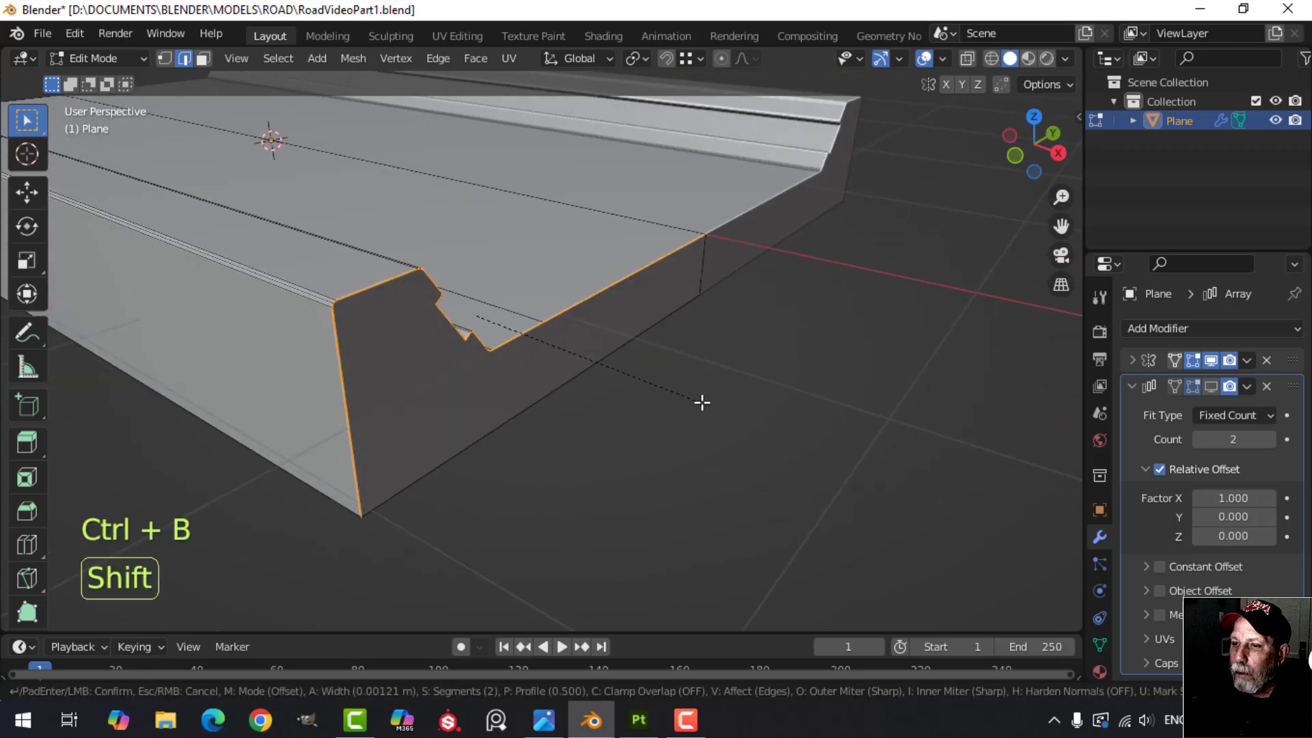
pyautogui.press('Escape')
pyautogui.moveTo(714, 413); pyautogui.dragTo(673, 367, button='middle')
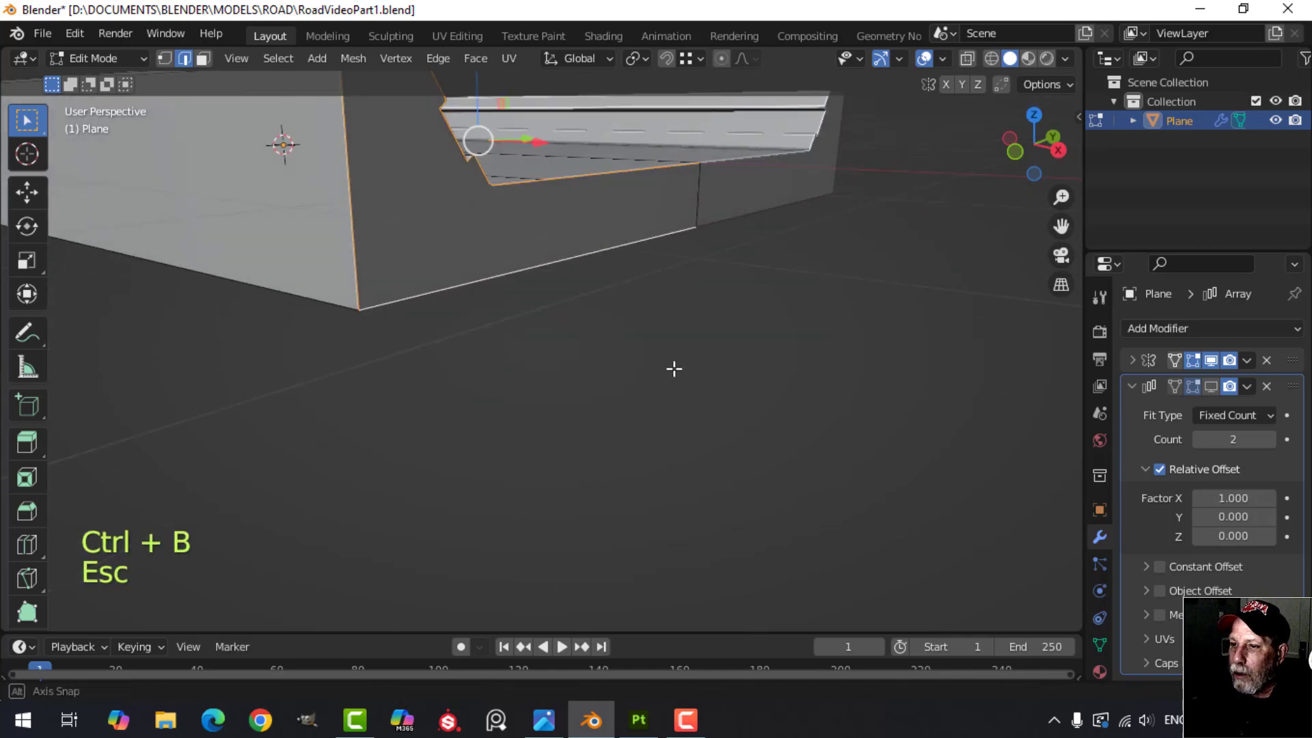
pyautogui.moveTo(425, 295); pyautogui.dragTo(637, 409, button='middle')
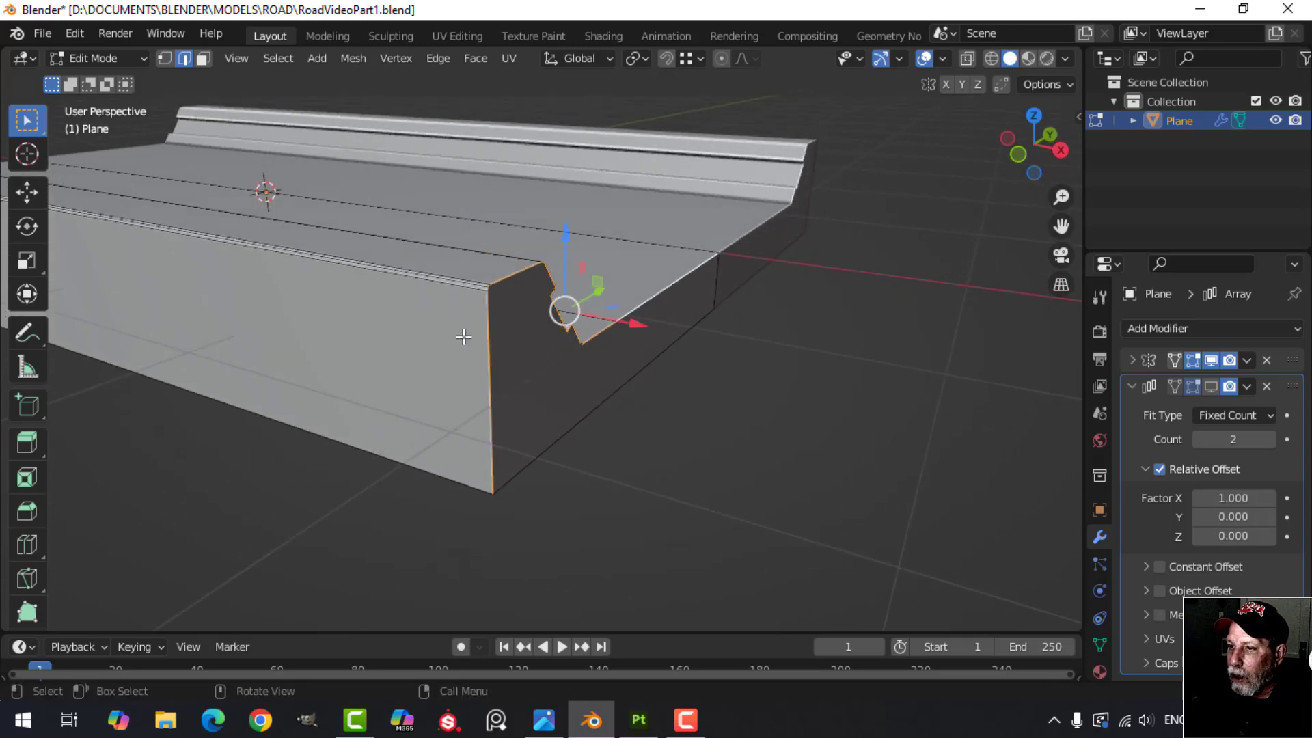
pyautogui.keyDown('shift'); pyautogui.moveTo(649, 311); pyautogui.dragTo(625, 336, button='middle'); pyautogui.keyUp('shift')
pyautogui.hotkey('ctrl', 'b')
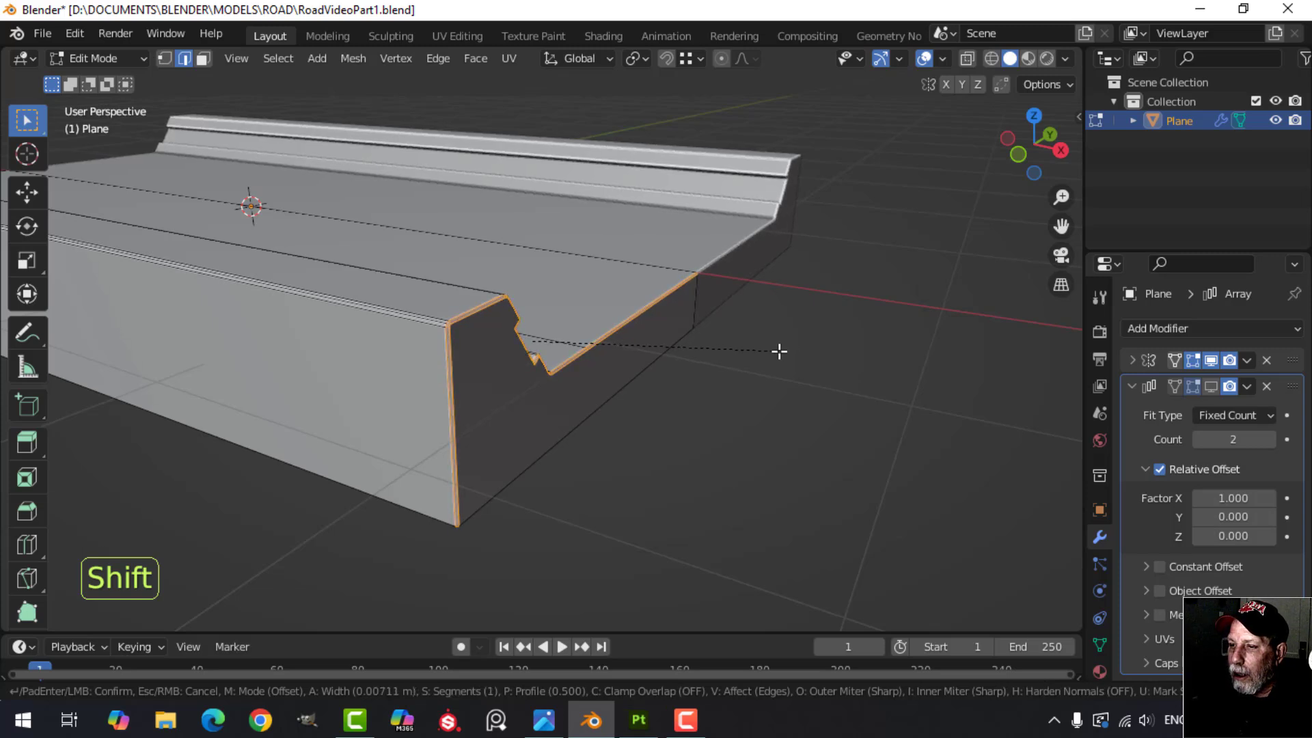
pyautogui.click(779, 351)
pyautogui.moveTo(779, 351)
pyautogui.mouseDown(button='middle')
pyautogui.moveTo(670, 360)
pyautogui.moveTo(759, 359)
pyautogui.mouseUp(button='middle')
pyautogui.hotkey('ctrl', 'z')
# Add the opposite end's profile edges to the selection and bevel both ends with two segments
pyautogui.moveTo(505, 403); pyautogui.dragTo(624, 305, button='middle')
pyautogui.keyDown('alt'); pyautogui.keyDown('shift'); pyautogui.click(630, 319); pyautogui.keyUp('shift'); pyautogui.keyUp('alt')
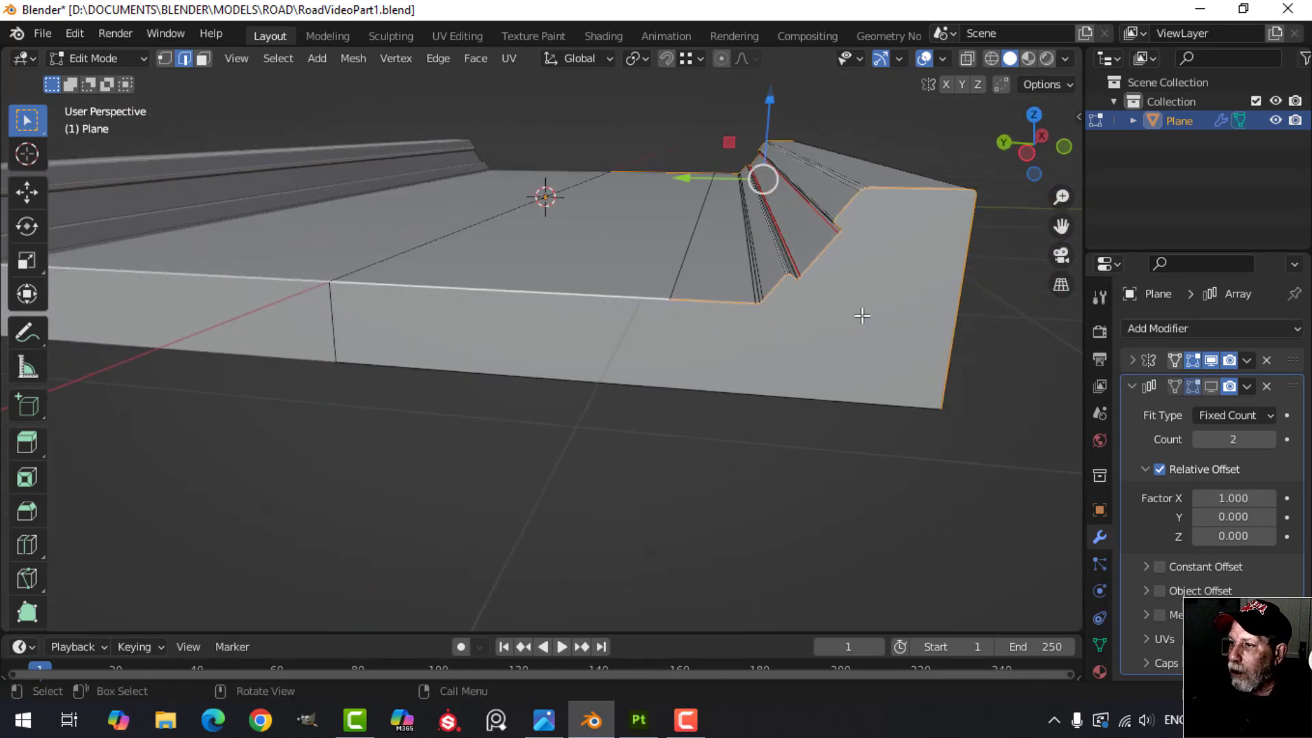
pyautogui.moveTo(851, 358); pyautogui.dragTo(606, 387, button='middle')
pyautogui.hotkey('ctrl', 'b')
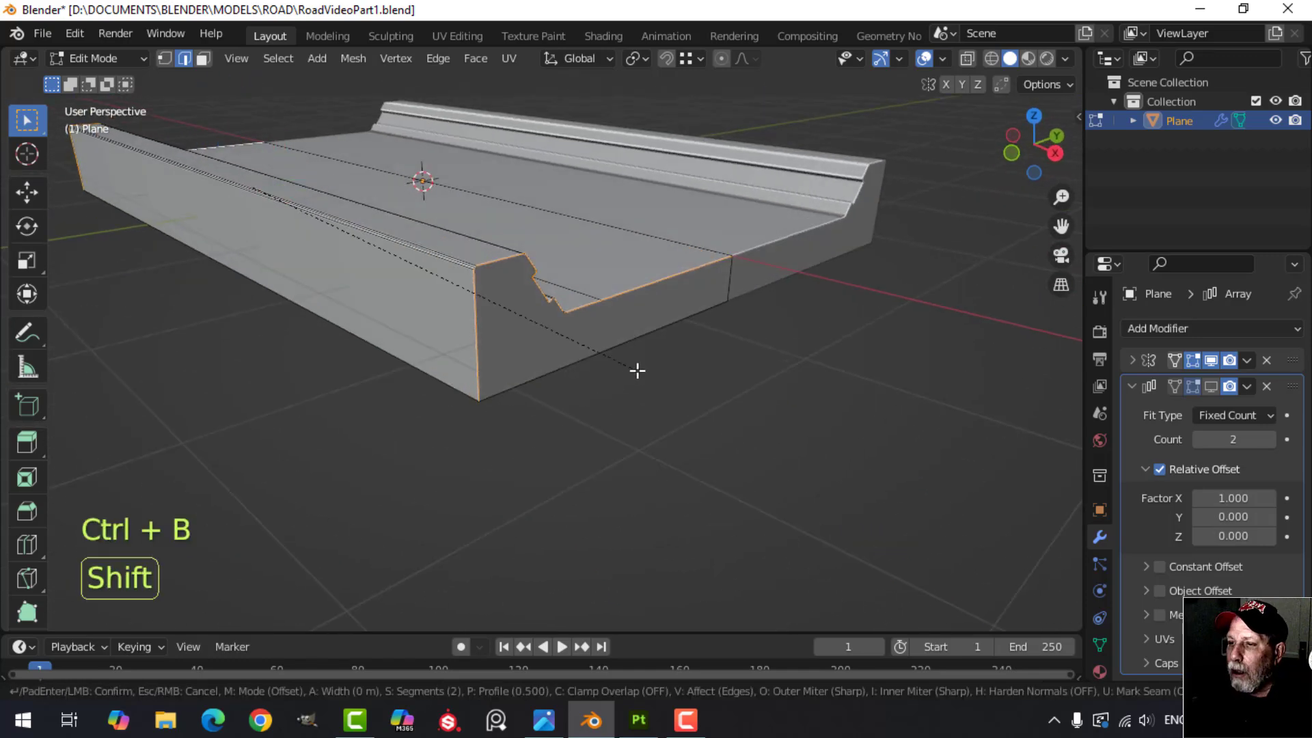
pyautogui.press('Tab')
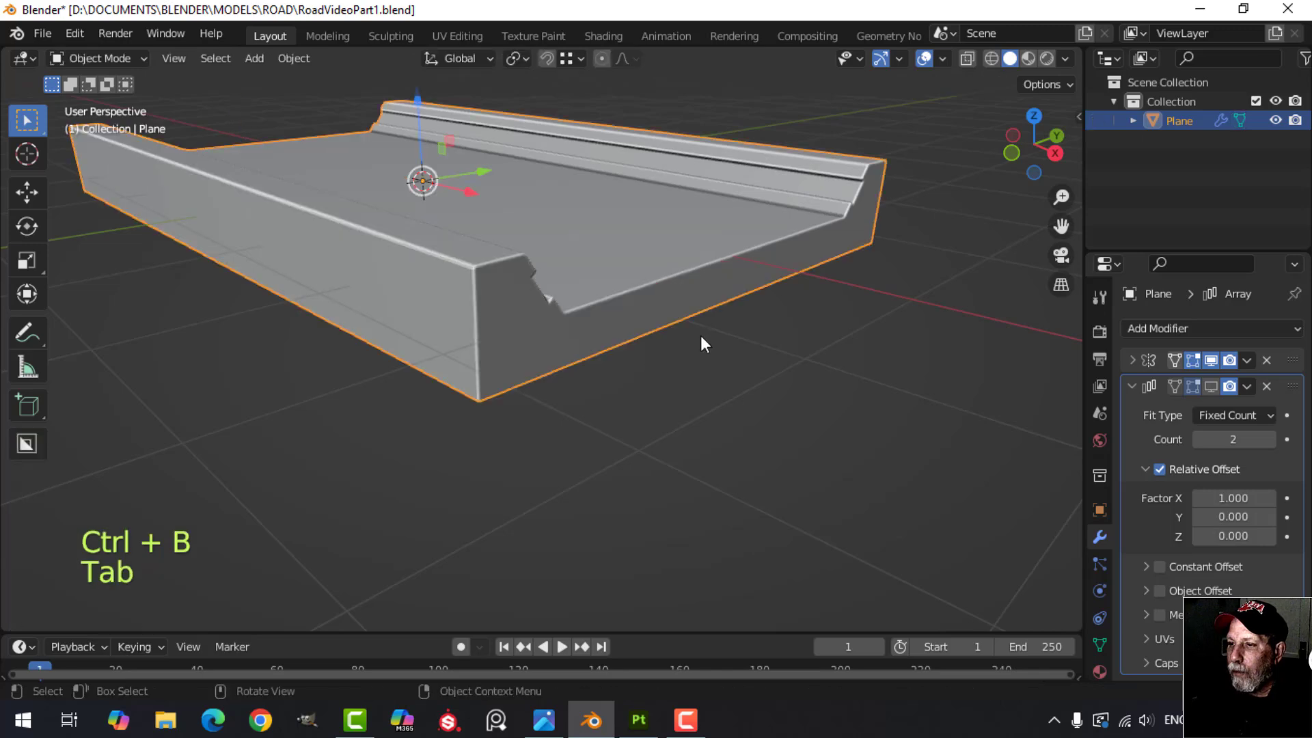
# Show the Array modifier in the viewport again and view the joint between the sections with nothing selected
pyautogui.moveTo(700, 334); pyautogui.dragTo(537, 325, button='middle')
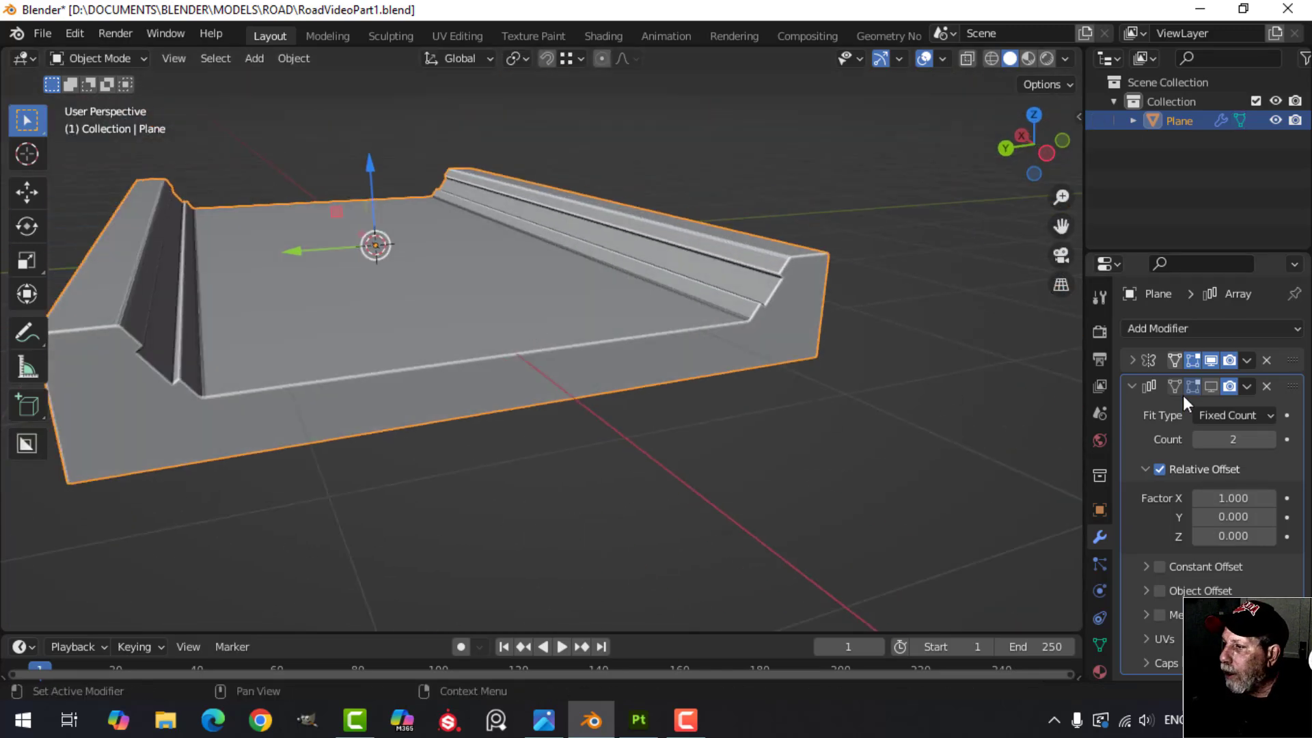
pyautogui.click(1210, 387)
pyautogui.moveTo(842, 383); pyautogui.dragTo(480, 409, button='middle')
pyautogui.hotkey('alt', 'a')
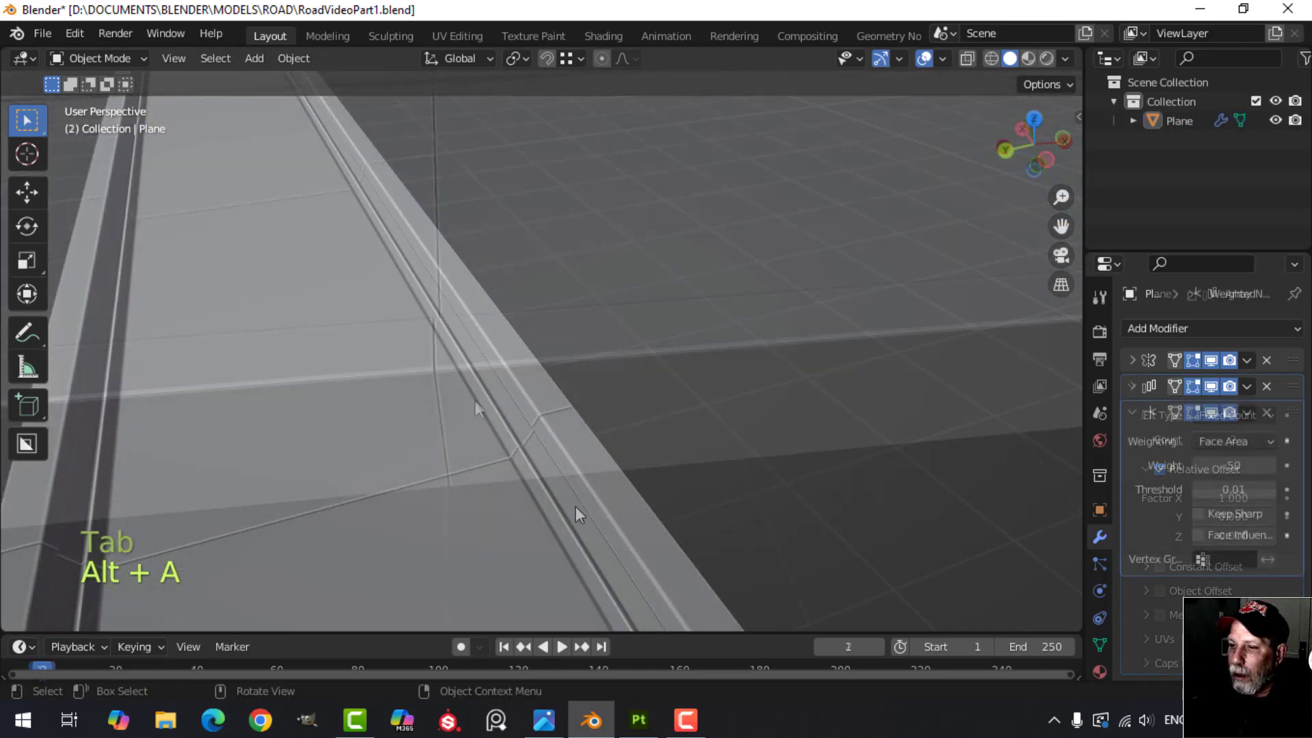
# Select the road and raise its entire mesh along Z in Edit Mode, working from the front view
pyautogui.moveTo(474, 400); pyautogui.dragTo(560, 314, button='middle')
pyautogui.keyDown('shift'); pyautogui.moveTo(604, 321); pyautogui.dragTo(539, 371, button='middle'); pyautogui.keyUp('shift')
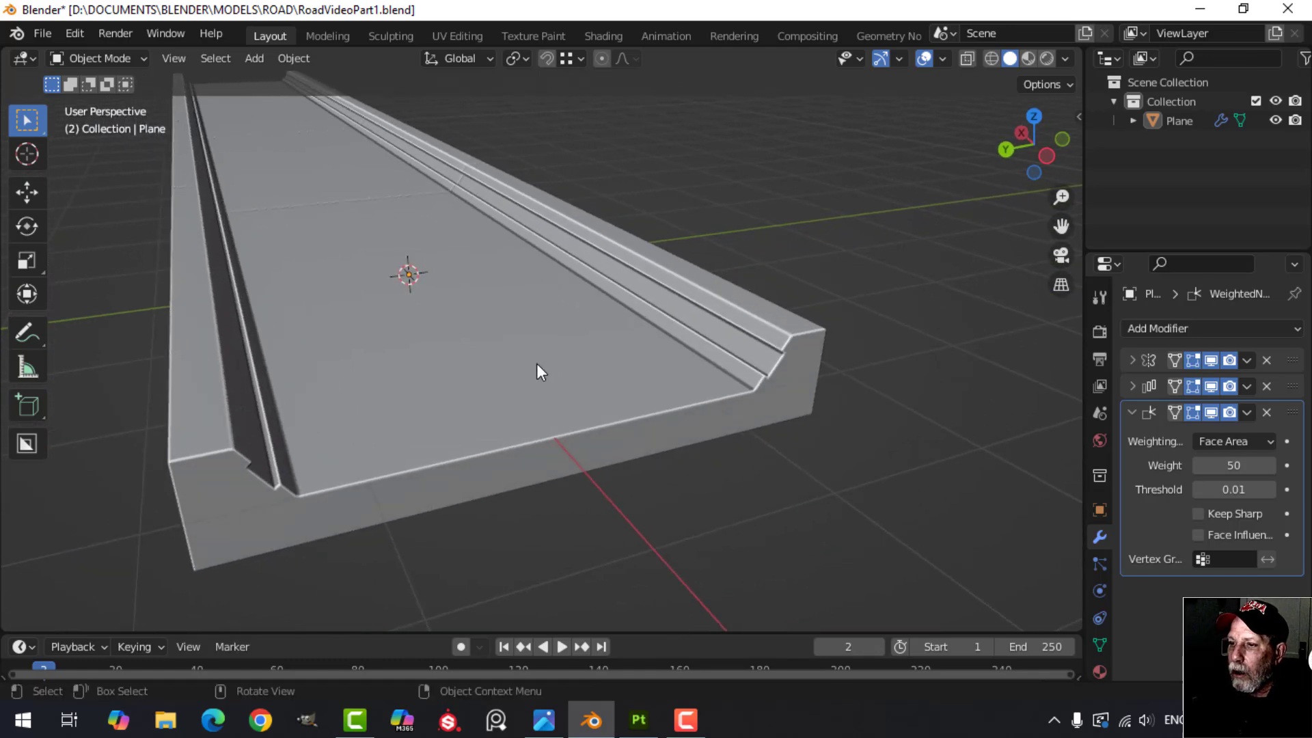
pyautogui.click(667, 371)
pyautogui.press('KP_1')
pyautogui.press('Tab')
pyautogui.press('a')
pyautogui.scroll(2, 666, 363)
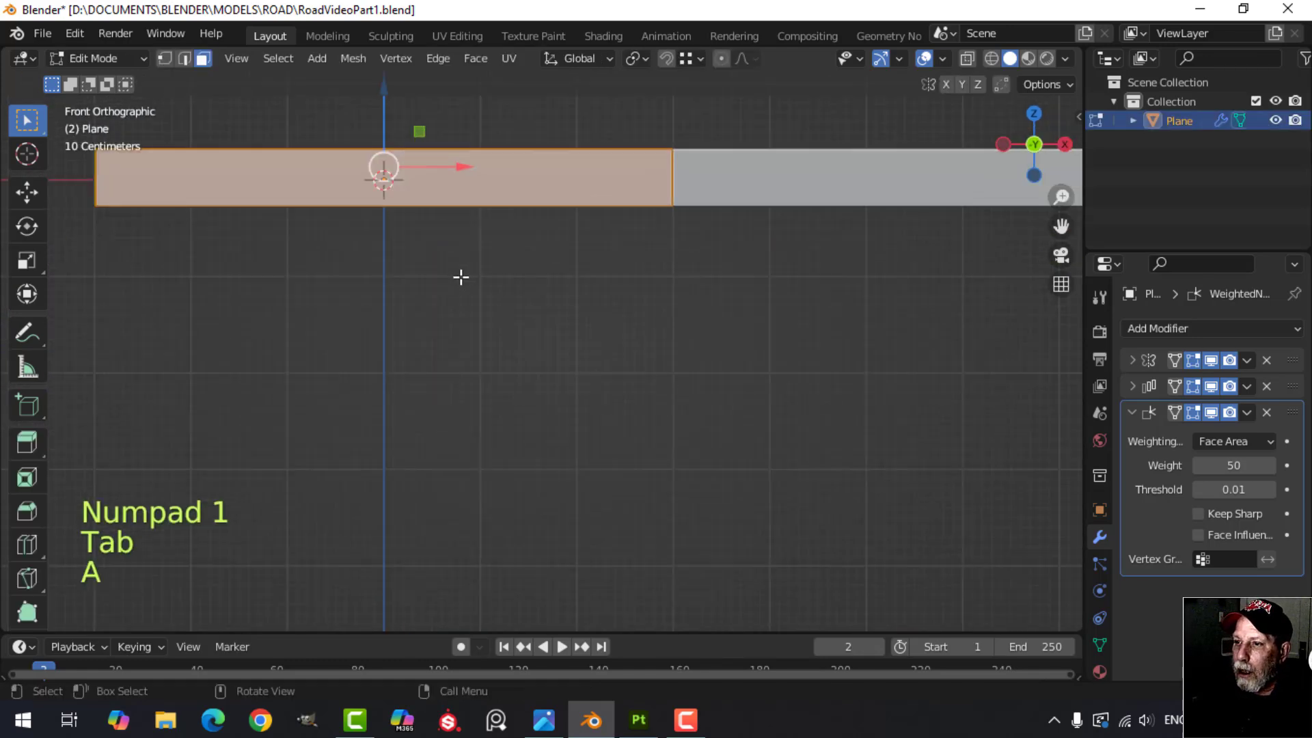
pyautogui.keyDown('shift'); pyautogui.moveTo(460, 275); pyautogui.dragTo(606, 388, button='middle'); pyautogui.keyUp('shift')
pyautogui.moveTo(524, 183); pyautogui.dragTo(524, 148)
pyautogui.press('Tab')
pyautogui.moveTo(683, 478); pyautogui.dragTo(781, 357, button='middle')
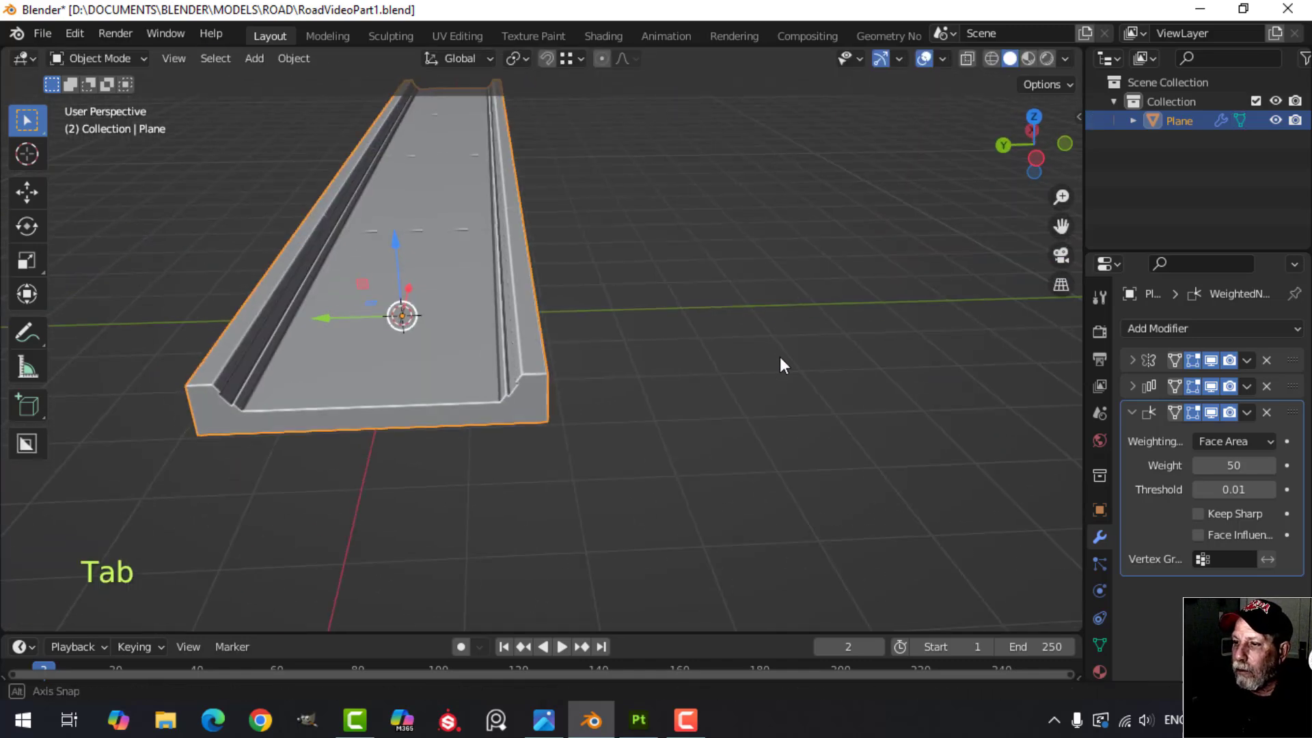
# Deselect everything and save the file
pyautogui.hotkey('alt', 'a')
pyautogui.scroll(2, 596, 425)
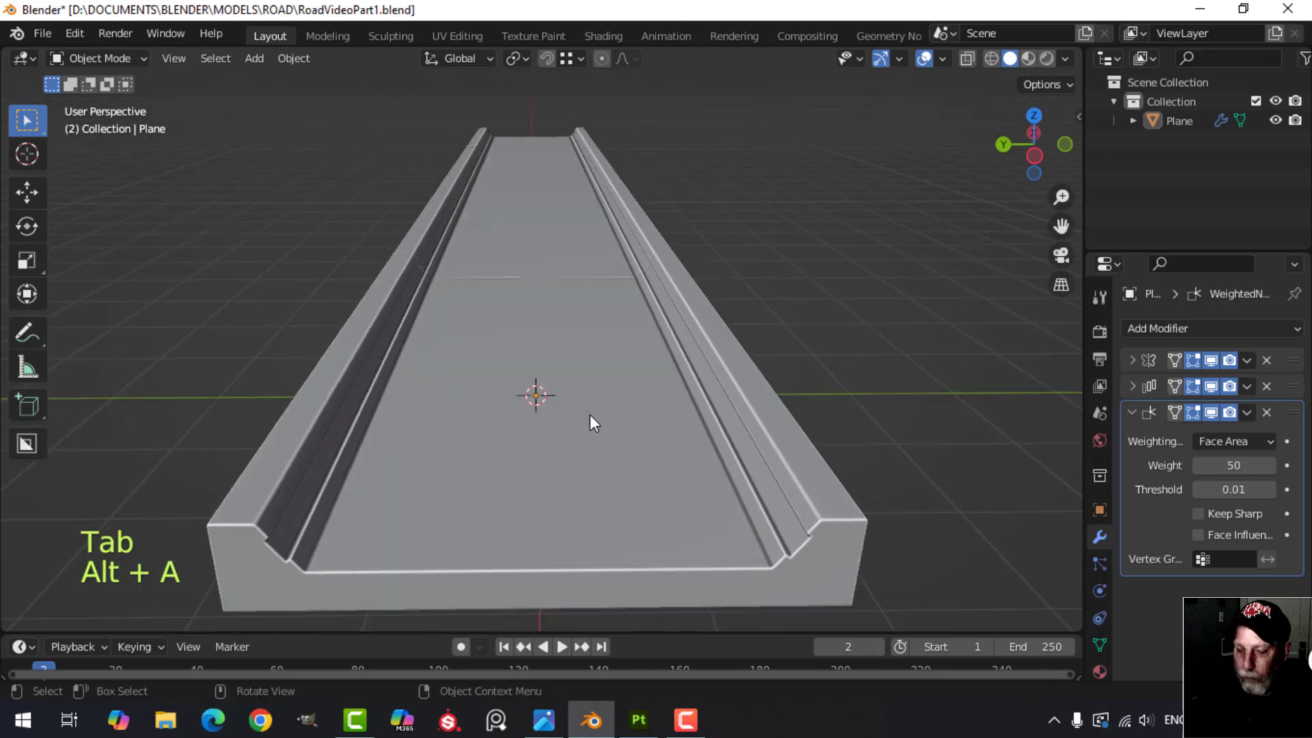
pyautogui.hotkey('ctrl', 's')
# Examine the bevelled joints between the road sections and along the kerbs
pyautogui.keyDown('shift'); pyautogui.moveTo(612, 408); pyautogui.dragTo(615, 371, button='middle'); pyautogui.keyUp('shift')
pyautogui.scroll(3, 702, 357)
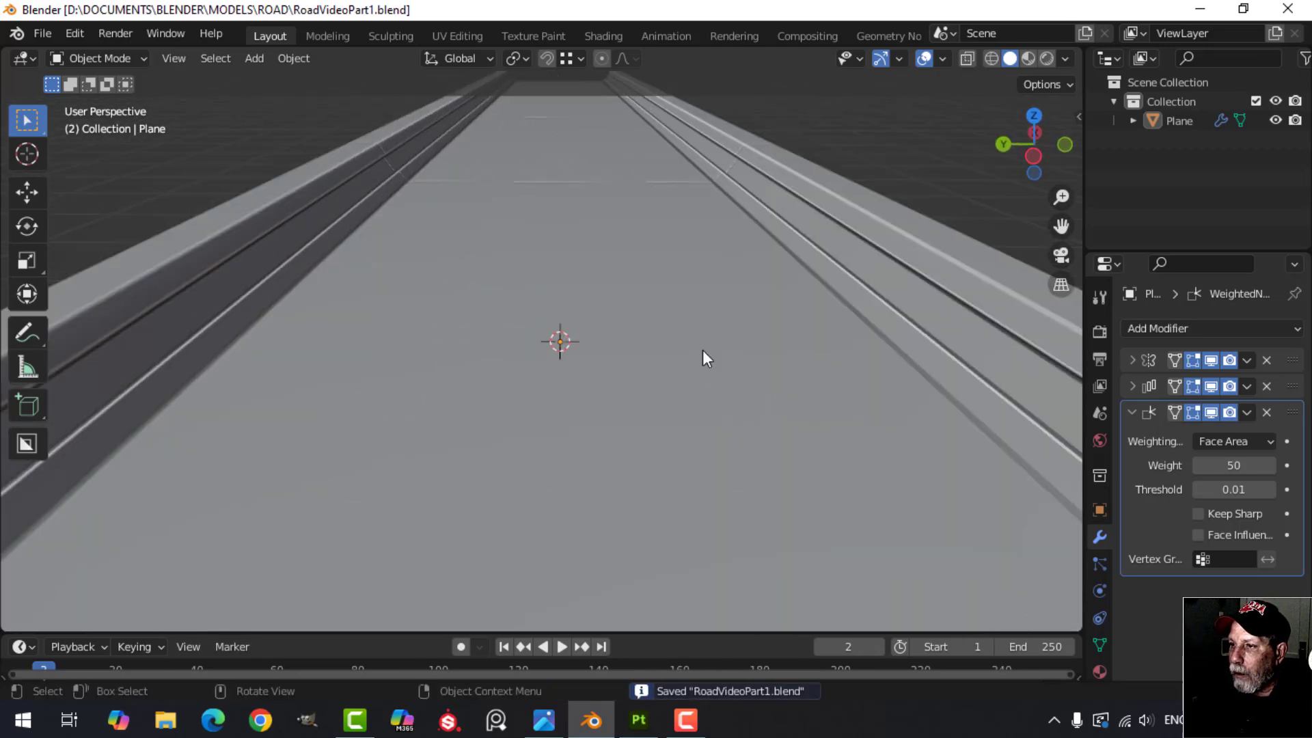
pyautogui.keyDown('shift'); pyautogui.moveTo(703, 358); pyautogui.dragTo(545, 486, button='middle'); pyautogui.keyUp('shift')
pyautogui.scroll(-1, 512, 310)
pyautogui.keyDown('shift'); pyautogui.moveTo(512, 310); pyautogui.dragTo(547, 424, button='middle'); pyautogui.keyUp('shift')
pyautogui.moveTo(552, 409); pyautogui.dragTo(506, 284, button='middle')
pyautogui.scroll(2, 541, 369)
pyautogui.scroll(-4, 513, 369)
pyautogui.moveTo(522, 365); pyautogui.dragTo(526, 350, button='middle')
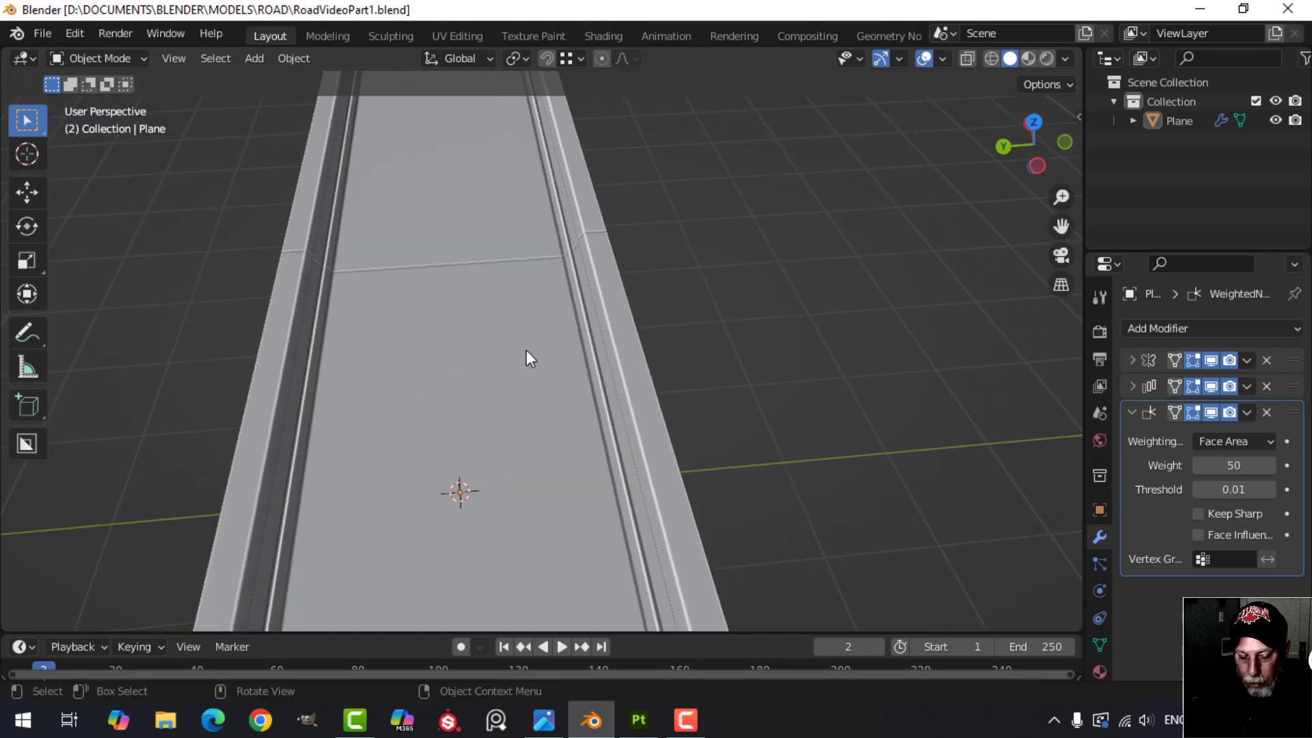
# Add a mesh circle with 18 vertices at the 3D cursor
pyautogui.hotkey('shift', 'a')
pyautogui.moveTo(473, 290)
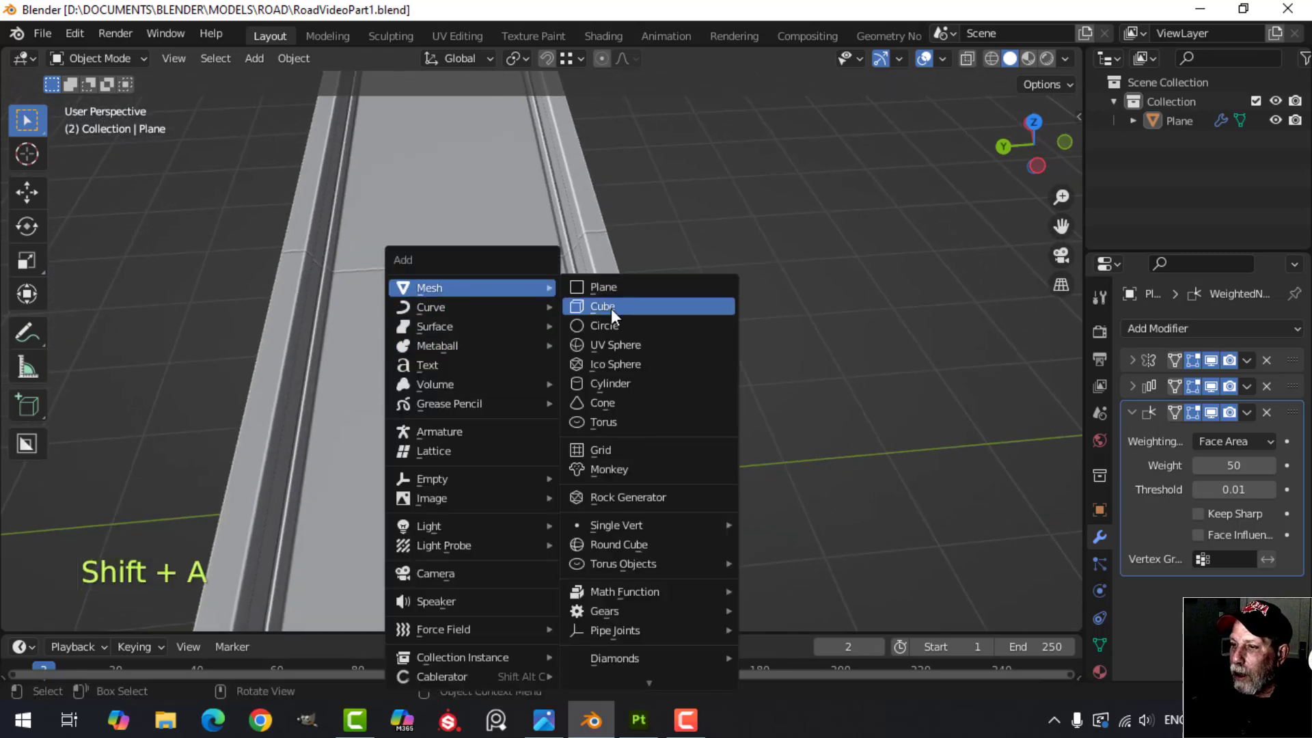
pyautogui.click(606, 325)
pyautogui.click(129, 614)
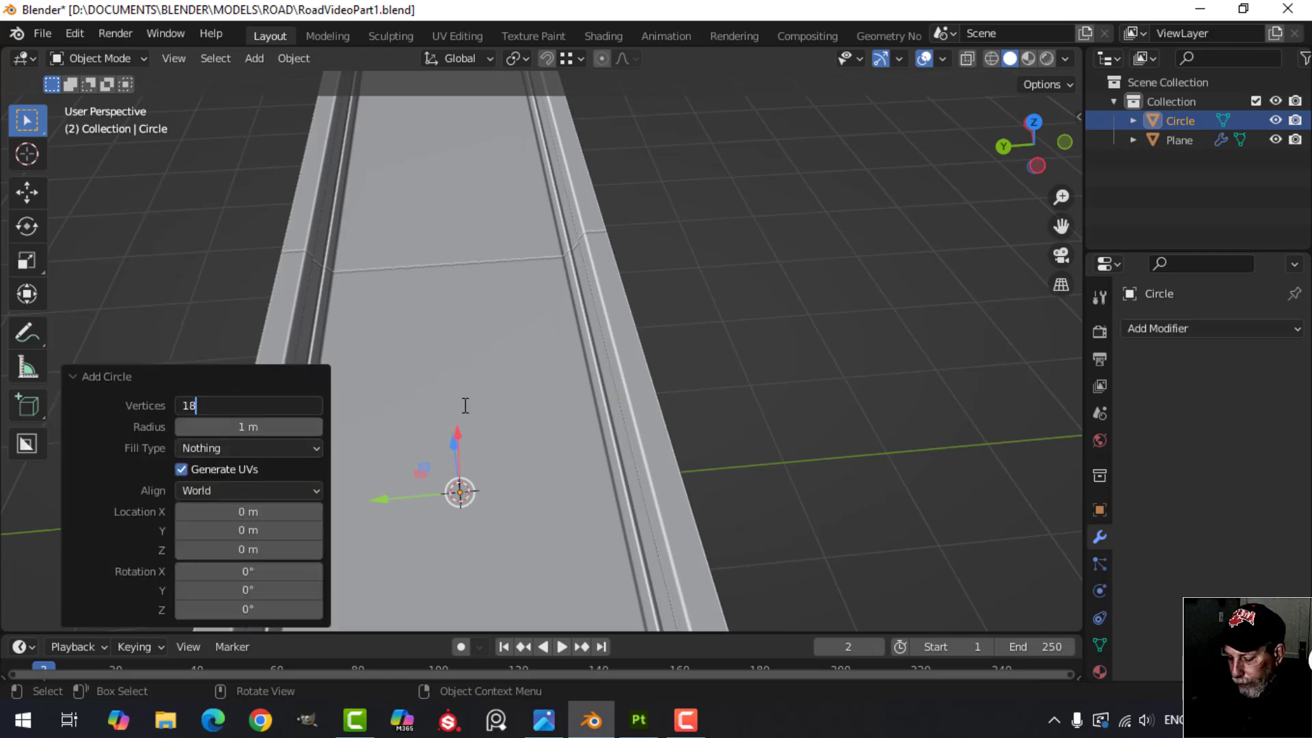
# In Edit Mode, raise the circle about 1.08 m above the road and scale it by 0.3
pyautogui.press('Tab')
pyautogui.scroll(-3, 567, 401)
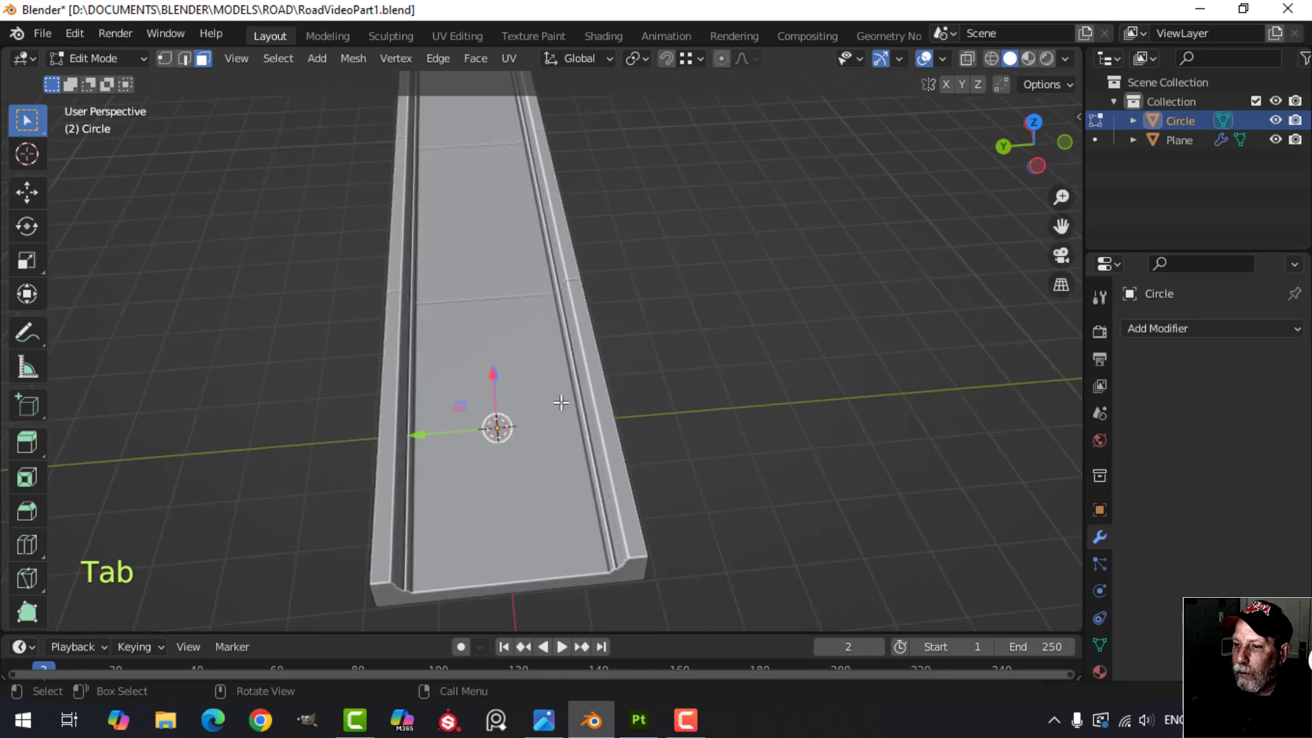
pyautogui.moveTo(563, 401); pyautogui.dragTo(539, 342, button='middle')
pyautogui.moveTo(479, 314); pyautogui.dragTo(482, 248)
pyautogui.moveTo(482, 248); pyautogui.dragTo(640, 381, button='middle')
pyautogui.press('s')
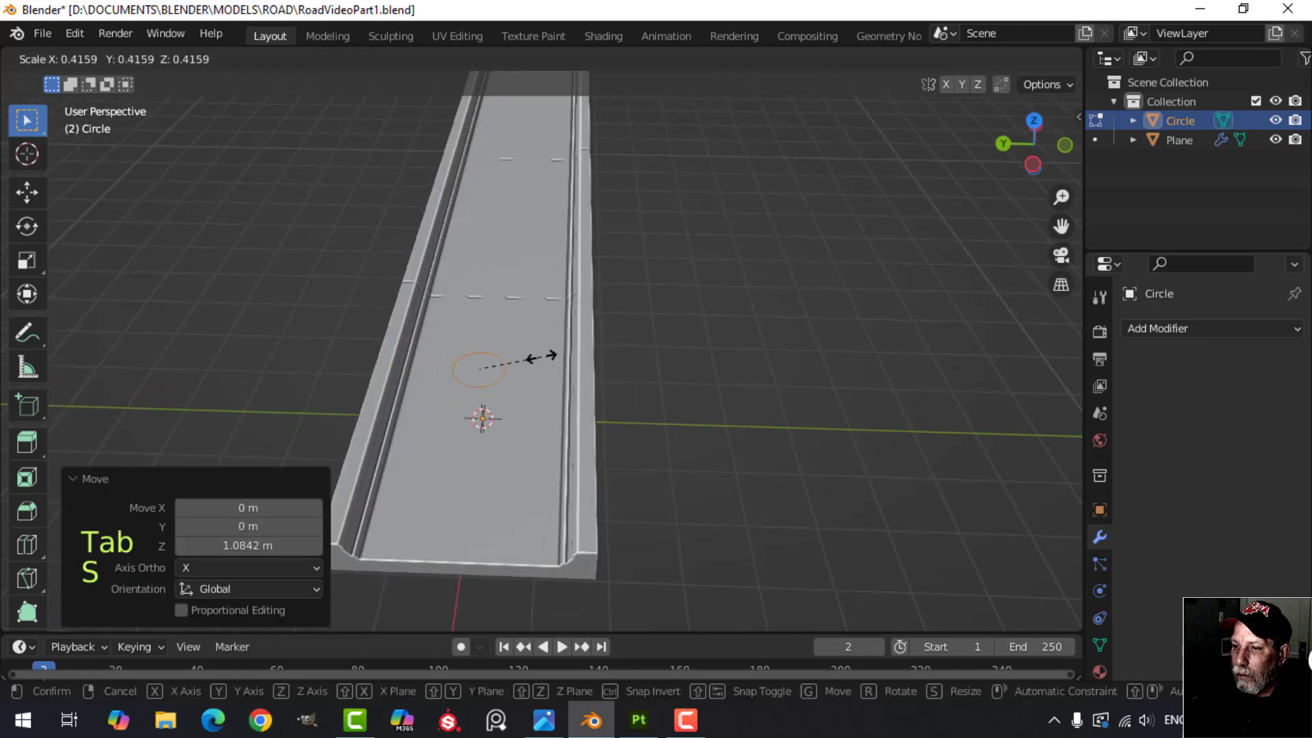
pyautogui.click(550, 372)
# From the top view, scale the circle by about 0.325 and move it about 2.79 m in X and -1.15 m in Y, near the kerb joint
pyautogui.press('KP_7')
pyautogui.scroll(3, 532, 363)
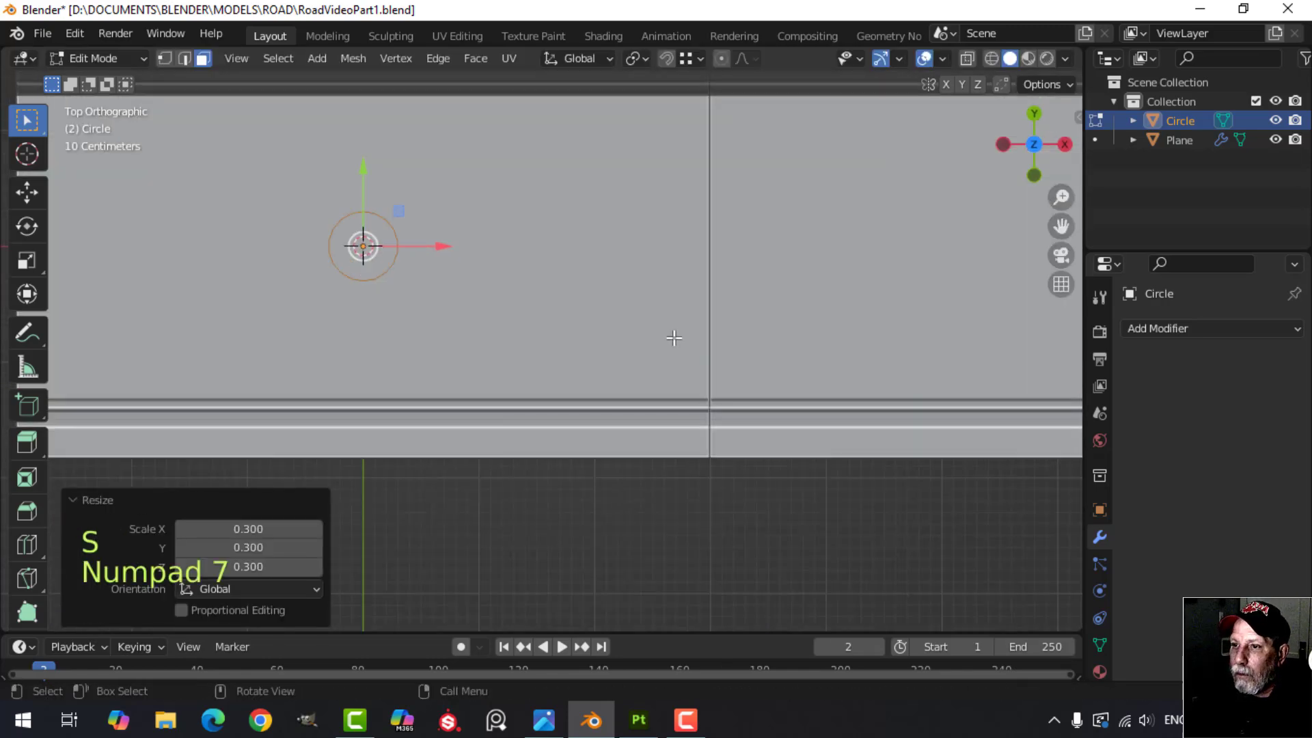
pyautogui.press('s')
pyautogui.click(437, 307)
pyautogui.press('g')
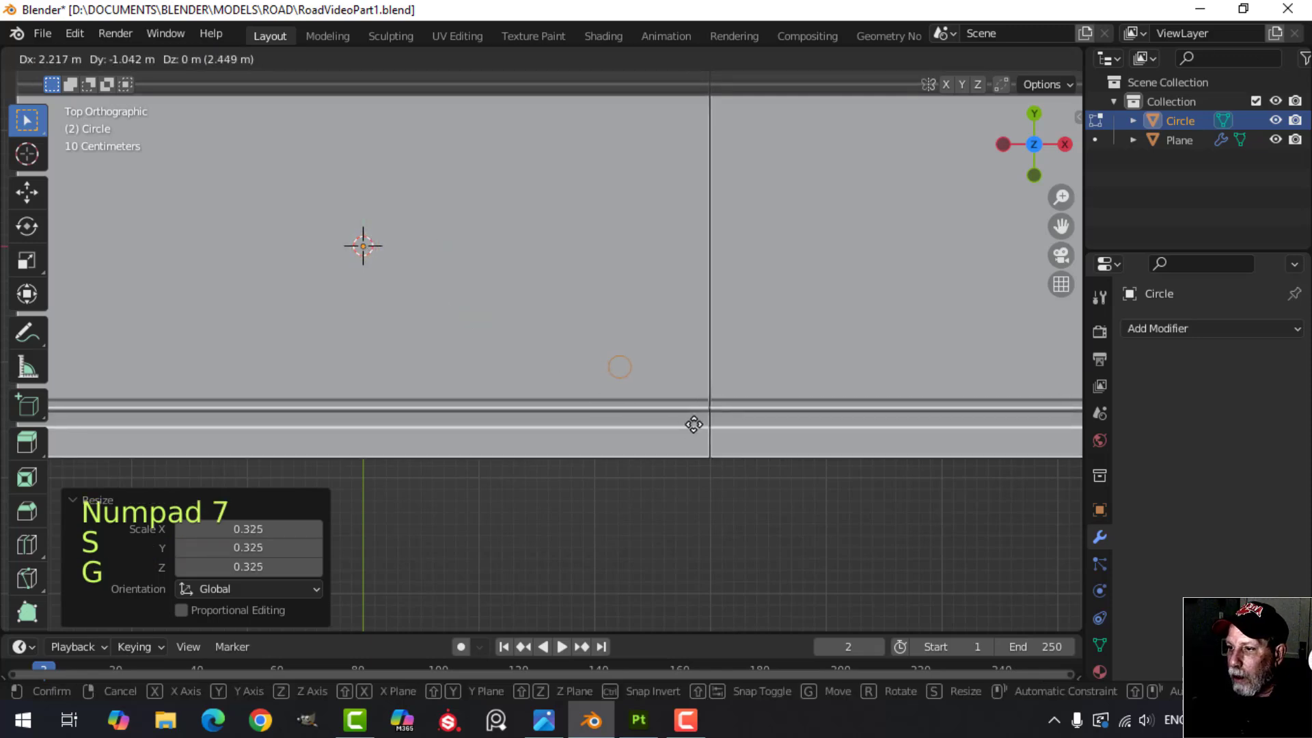
pyautogui.click(758, 441)
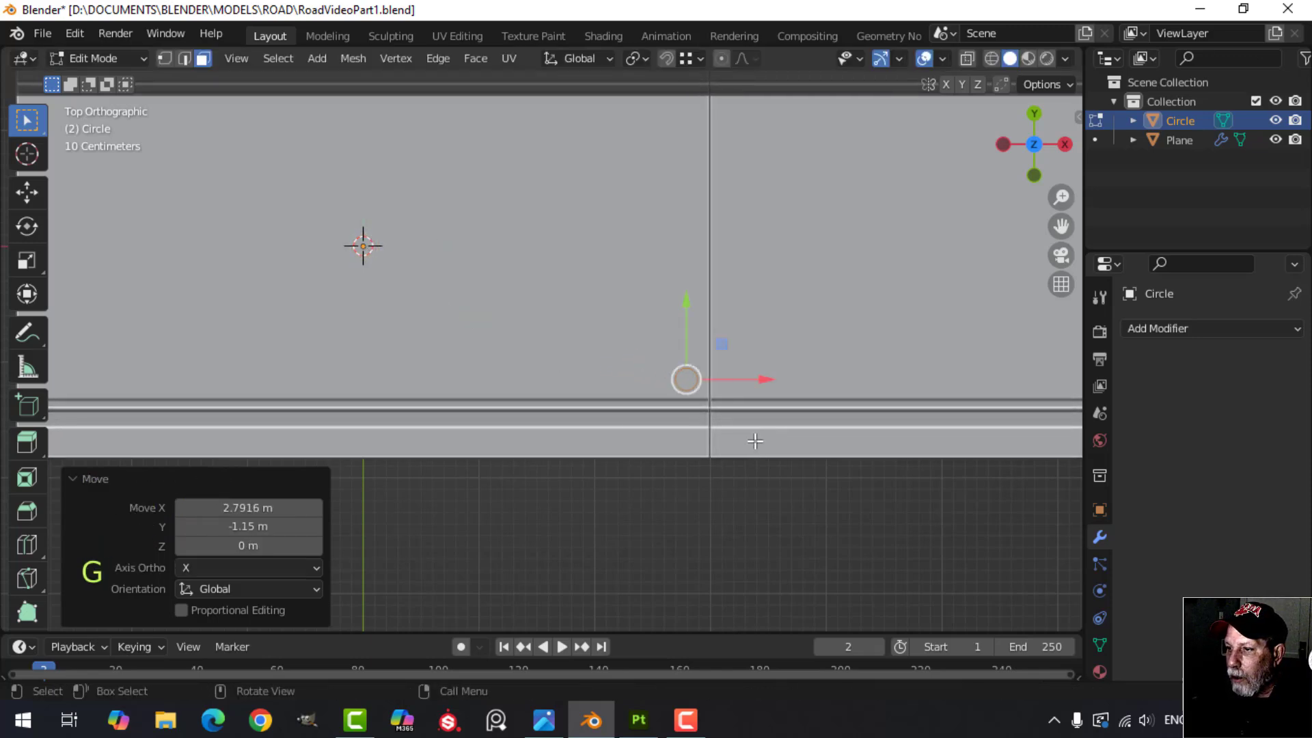
# Lower the circle about 0.74 m along Z towards the road surface
pyautogui.moveTo(752, 439); pyautogui.dragTo(620, 248, button='middle')
pyautogui.keyDown('shift'); pyautogui.moveTo(620, 248); pyautogui.dragTo(608, 338, button='middle'); pyautogui.keyUp('shift')
pyautogui.scroll(1, 608, 338)
pyautogui.moveTo(571, 230); pyautogui.dragTo(571, 273)
pyautogui.moveTo(562, 317); pyautogui.dragTo(558, 322)
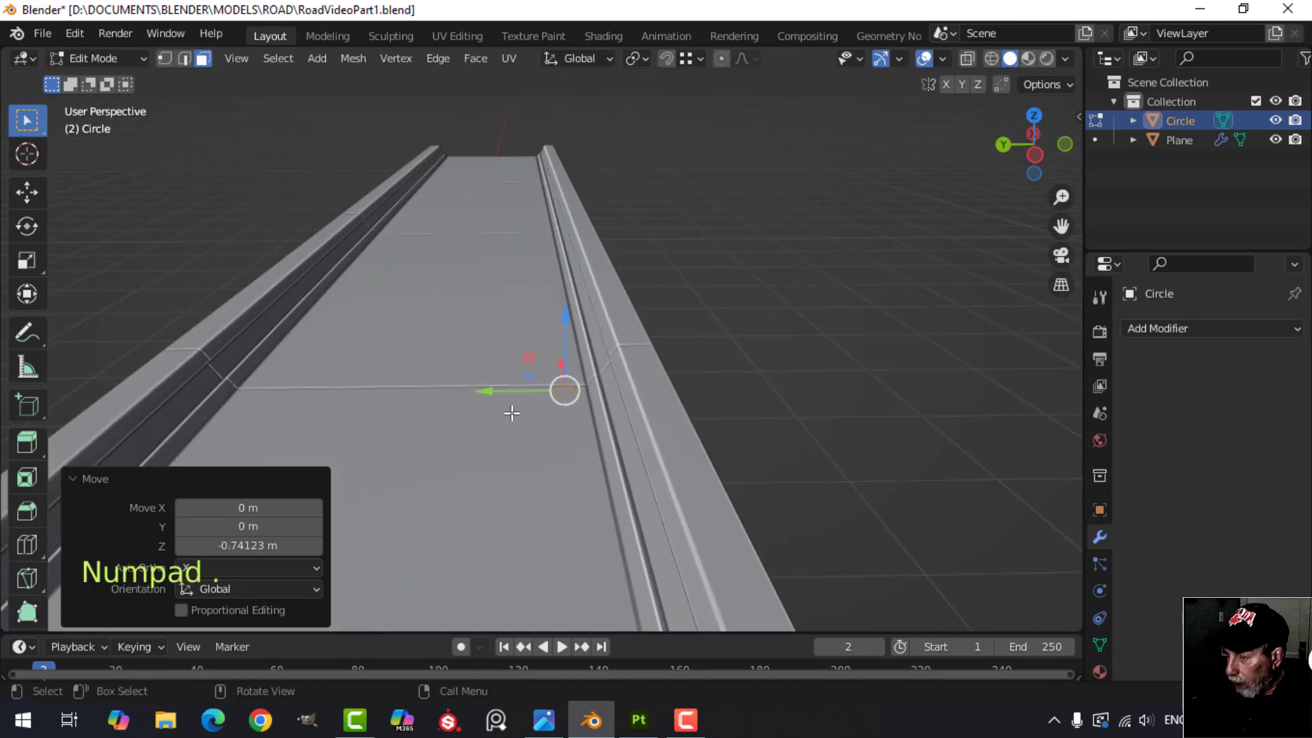
# Frame the circle closely and lower it slightly onto the road surface beside the joint
pyautogui.press('Tab')
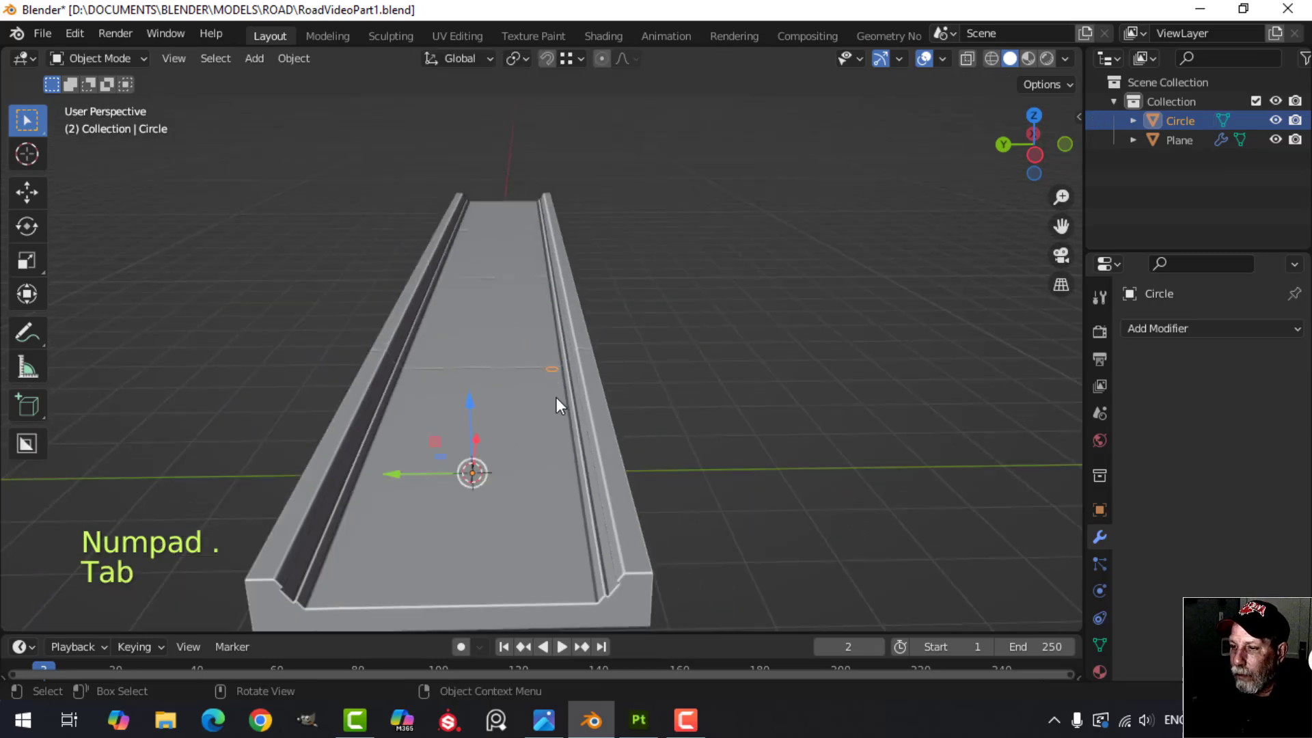
pyautogui.moveTo(556, 398); pyautogui.dragTo(538, 398, button='middle')
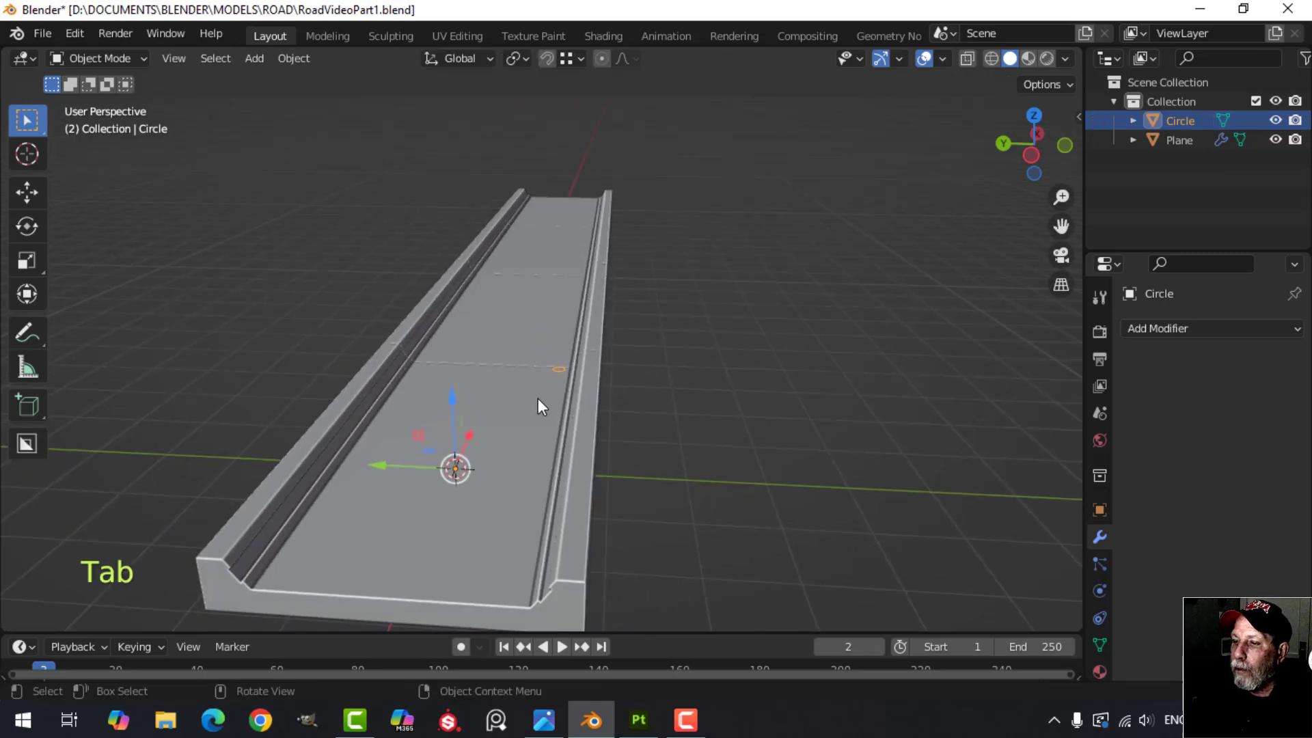
pyautogui.press('Tab')
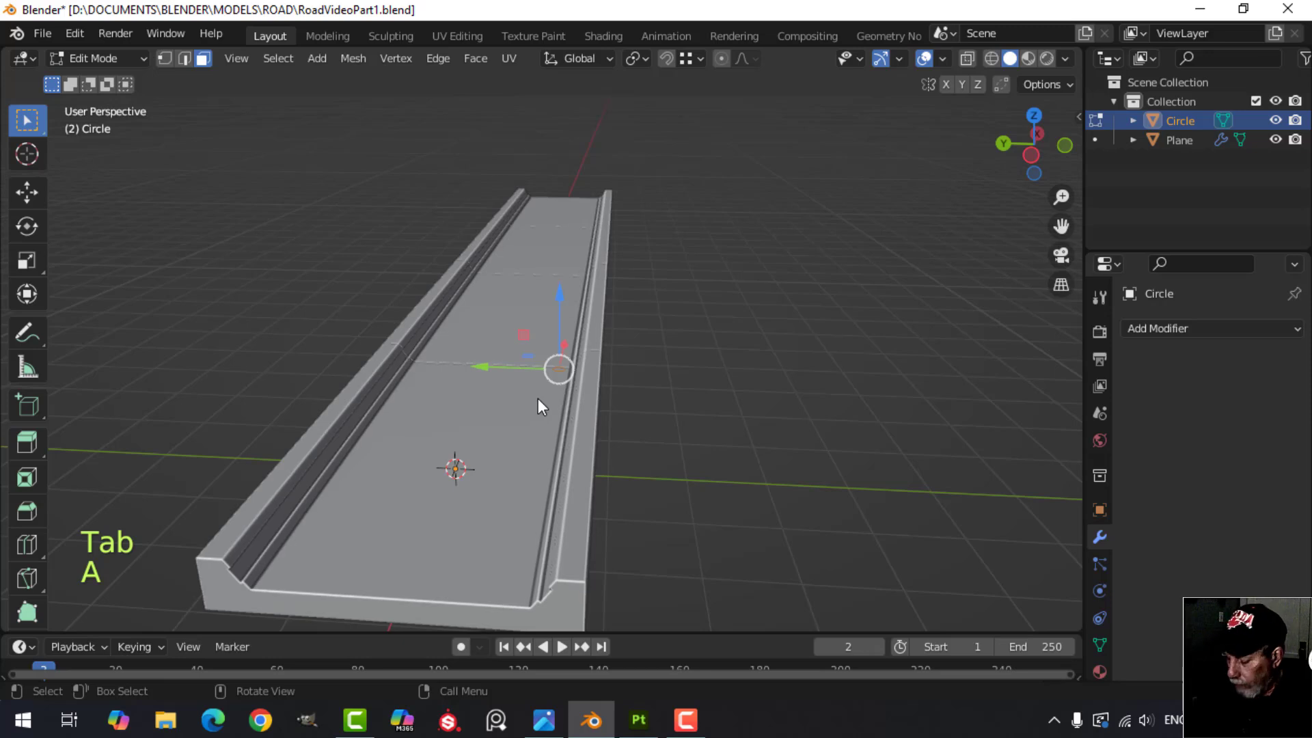
pyautogui.press('KP_Decimal')
pyautogui.moveTo(538, 399); pyautogui.dragTo(561, 370, button='middle')
pyautogui.keyDown('shift'); pyautogui.moveTo(562, 369); pyautogui.dragTo(567, 375, button='middle'); pyautogui.keyUp('shift')
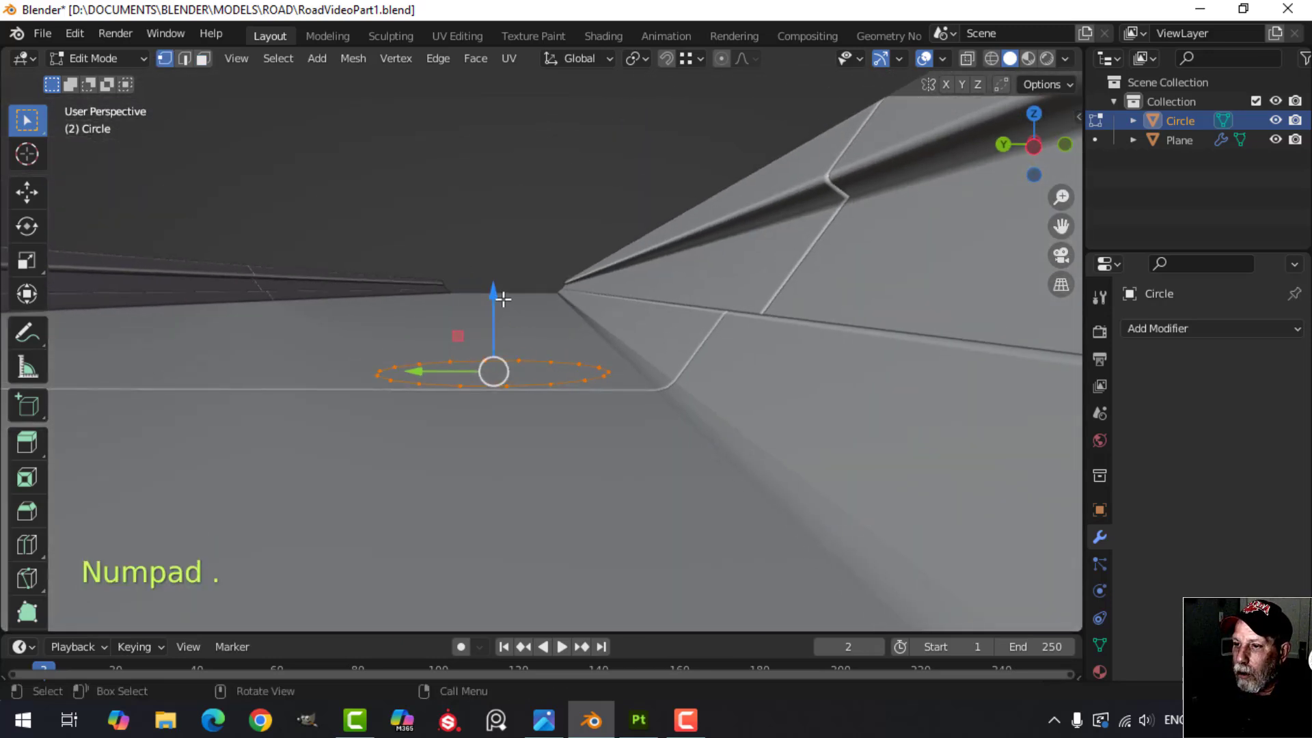
pyautogui.moveTo(503, 299); pyautogui.dragTo(503, 322)
# Extrude the circle upward about 0.026 m to form the washer's outer wall
pyautogui.keyDown('shift'); pyautogui.moveTo(502, 351); pyautogui.dragTo(556, 366, button='middle'); pyautogui.keyUp('shift')
pyautogui.press('e')
pyautogui.rightClick(530, 337)
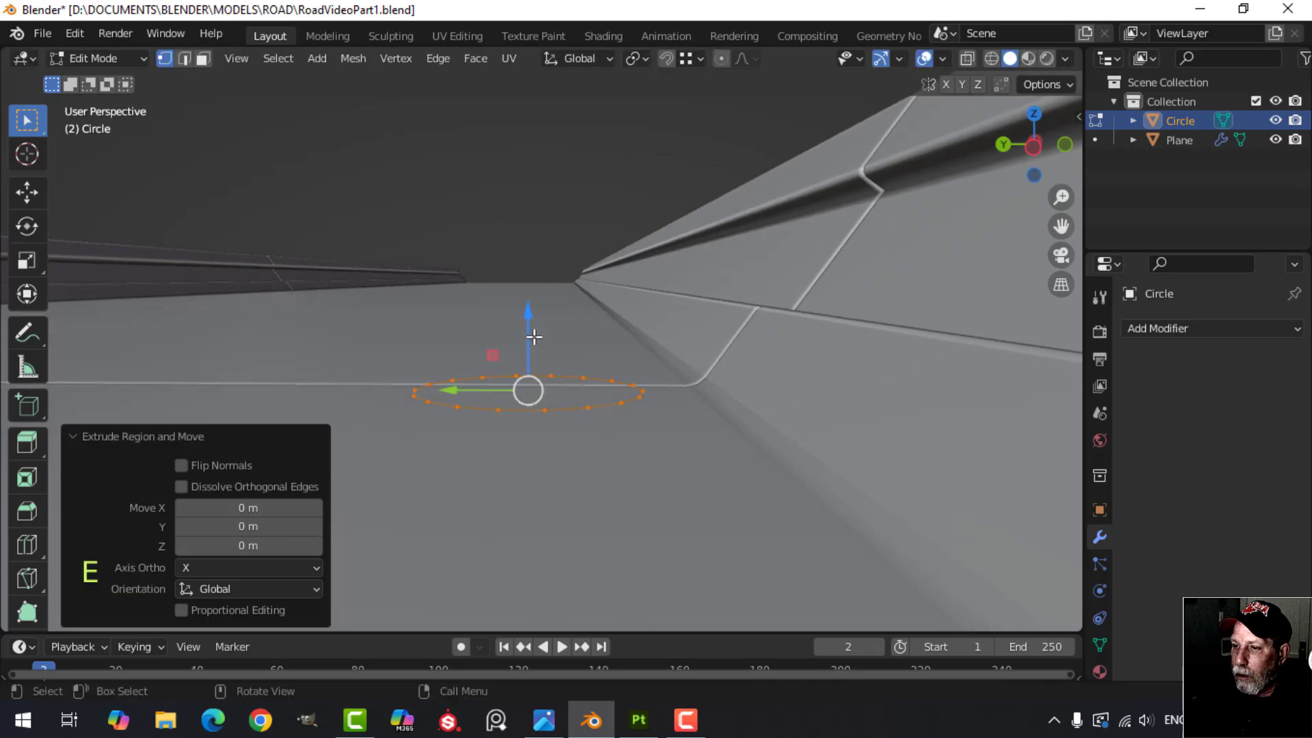
pyautogui.moveTo(530, 337); pyautogui.dragTo(533, 302)
pyautogui.moveTo(583, 316); pyautogui.dragTo(703, 369, button='middle')
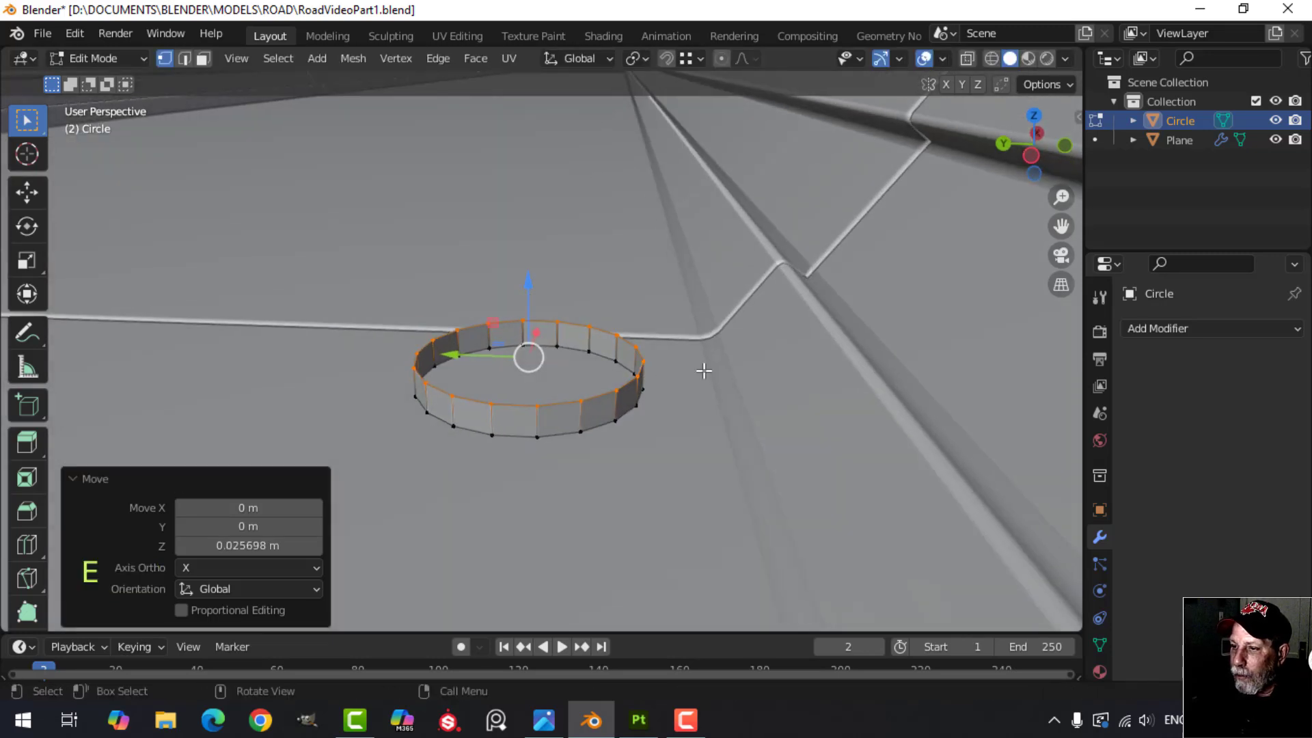
# Extrude the upper loop and scale it inward to about half its size to form the washer's flat top
pyautogui.press('e')
pyautogui.rightClick(732, 367)
pyautogui.press('s')
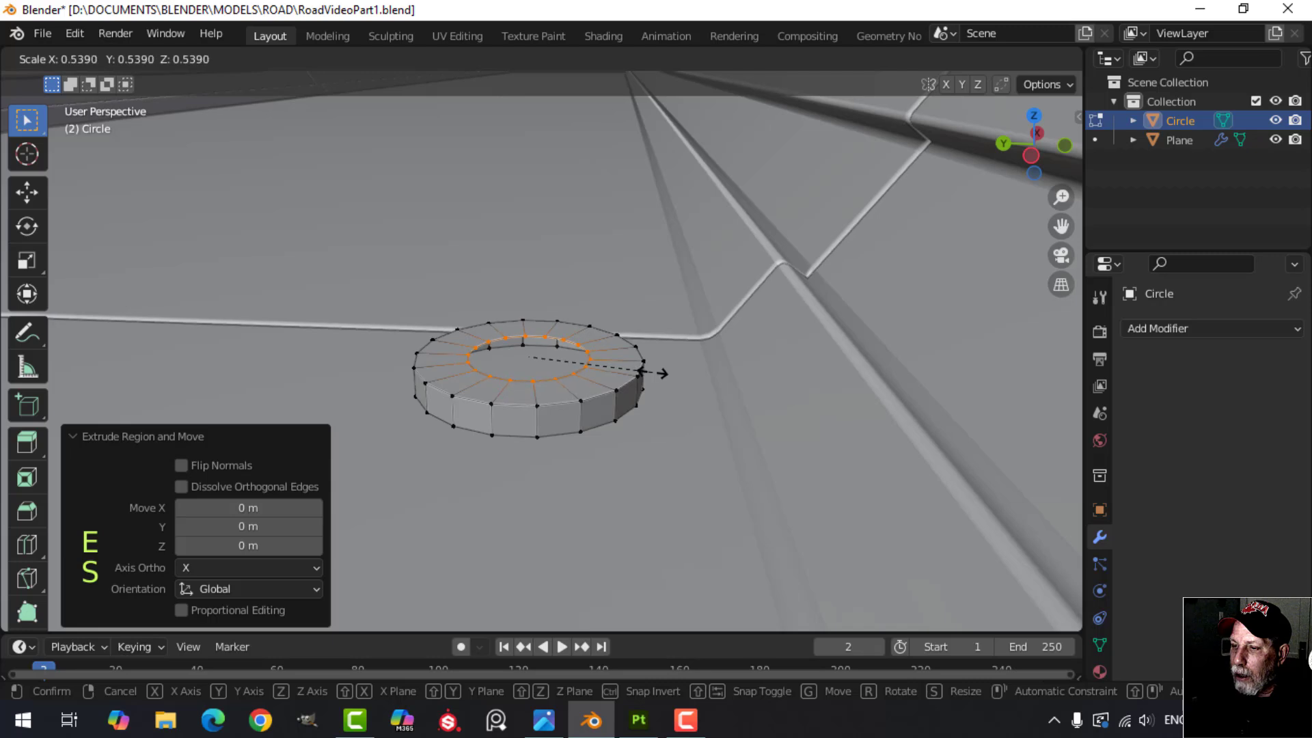
pyautogui.click(653, 372)
# Extrude the inner loop upward as the bolt's shaft and fill its top with a face
pyautogui.keyDown('shift'); pyautogui.moveTo(572, 401); pyautogui.dragTo(580, 427, button='middle'); pyautogui.keyUp('shift')
pyautogui.moveTo(581, 427); pyautogui.dragTo(588, 398, button='middle')
pyautogui.press('e')
pyautogui.rightClick(586, 397)
pyautogui.moveTo(551, 362); pyautogui.dragTo(563, 308)
pyautogui.press('f')
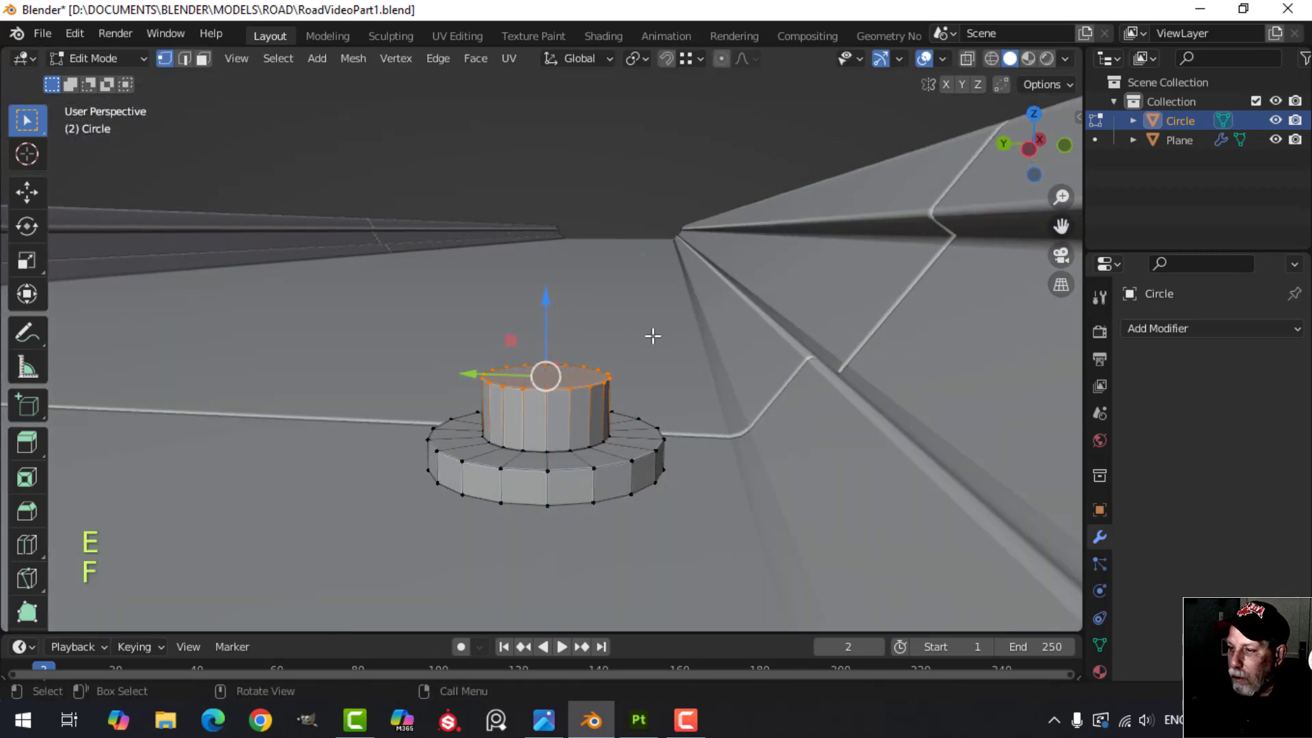
# Select the bolt's top face and bevel its rim with two segments
pyautogui.keyDown('shift'); pyautogui.moveTo(620, 365); pyautogui.dragTo(578, 331, button='middle'); pyautogui.keyUp('shift')
pyautogui.scroll(2, 635, 400)
pyautogui.moveTo(578, 330); pyautogui.dragTo(606, 362, button='middle')
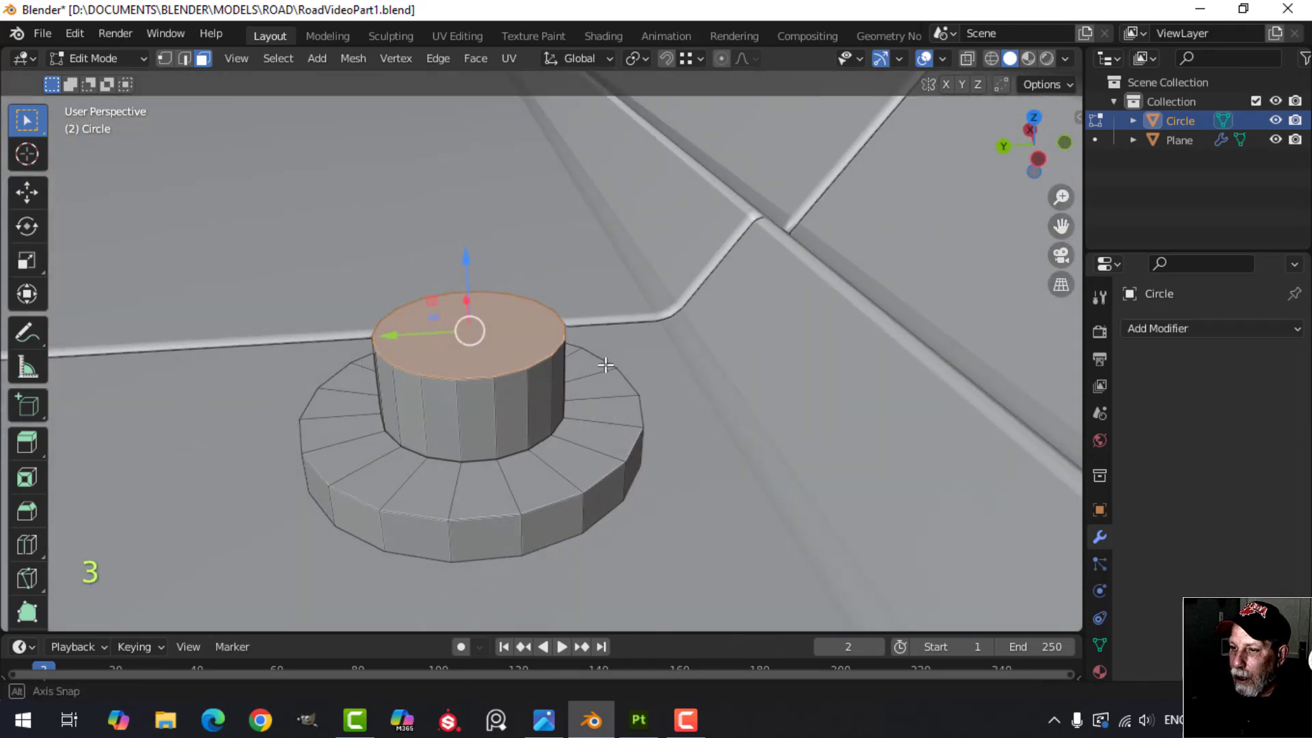
pyautogui.scroll(1, 581, 363)
pyautogui.hotkey('ctrl', 'b')
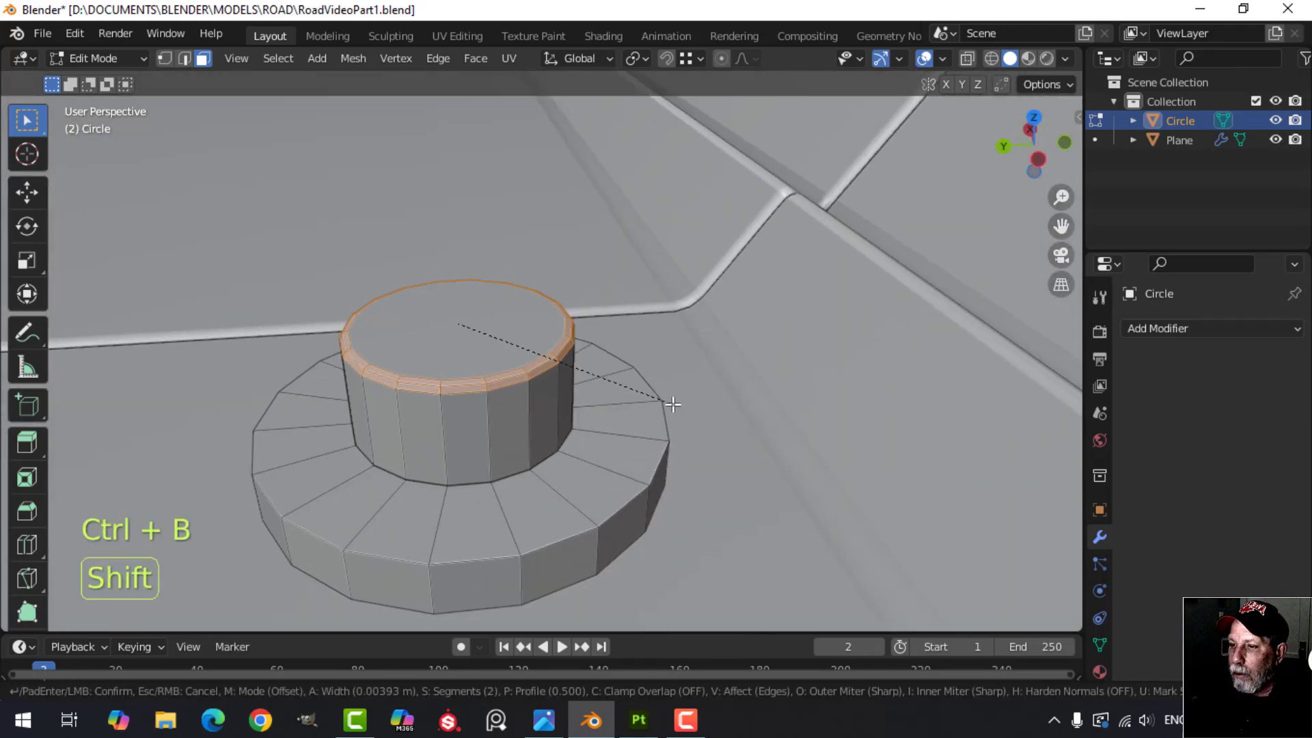
pyautogui.click(693, 422)
# Select the edge loops at the bolt's base and the washer's upper rim and bevel them about 0.003 m with two segments
pyautogui.keyDown('shift'); pyautogui.moveTo(683, 430); pyautogui.dragTo(656, 389, button='middle'); pyautogui.keyUp('shift')
pyautogui.hotkey('alt', 'a')
pyautogui.keyDown('shift'); pyautogui.moveTo(527, 438); pyautogui.dragTo(525, 395, button='middle'); pyautogui.keyUp('shift')
pyautogui.press('2')
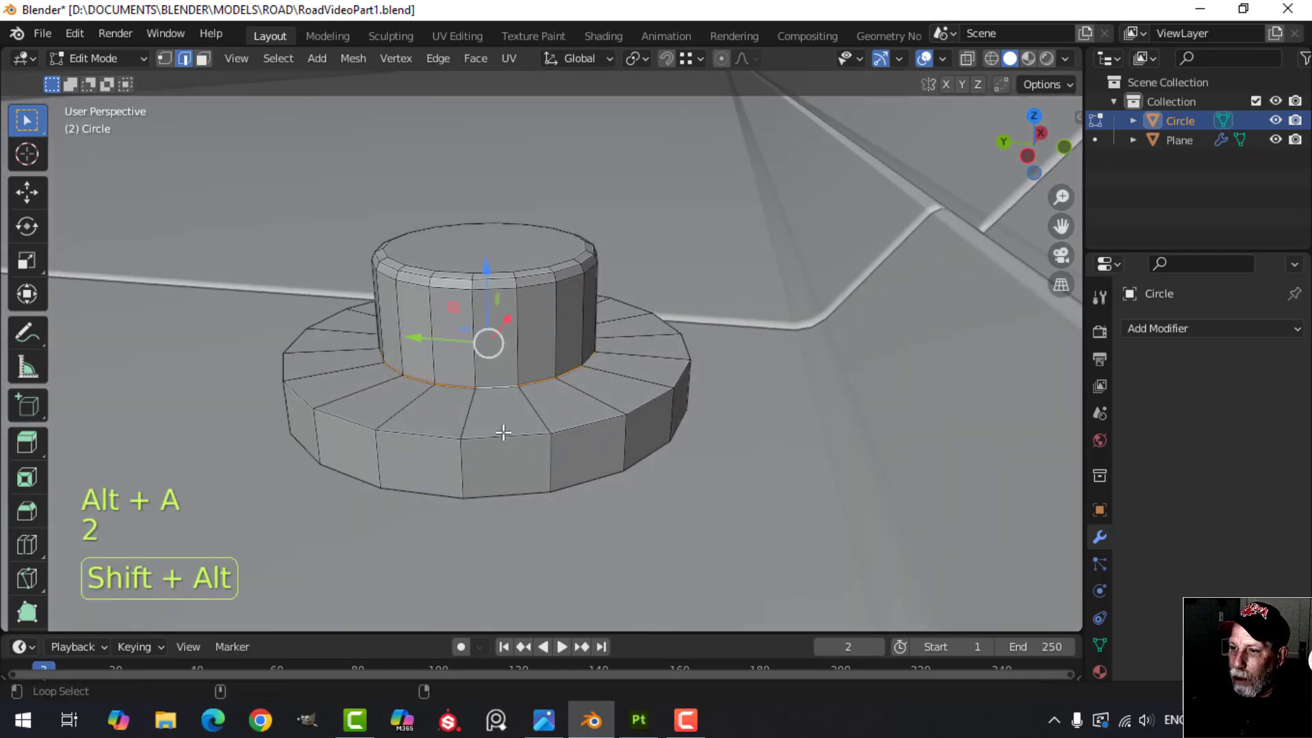
pyautogui.hotkey('ctrl', 'b')
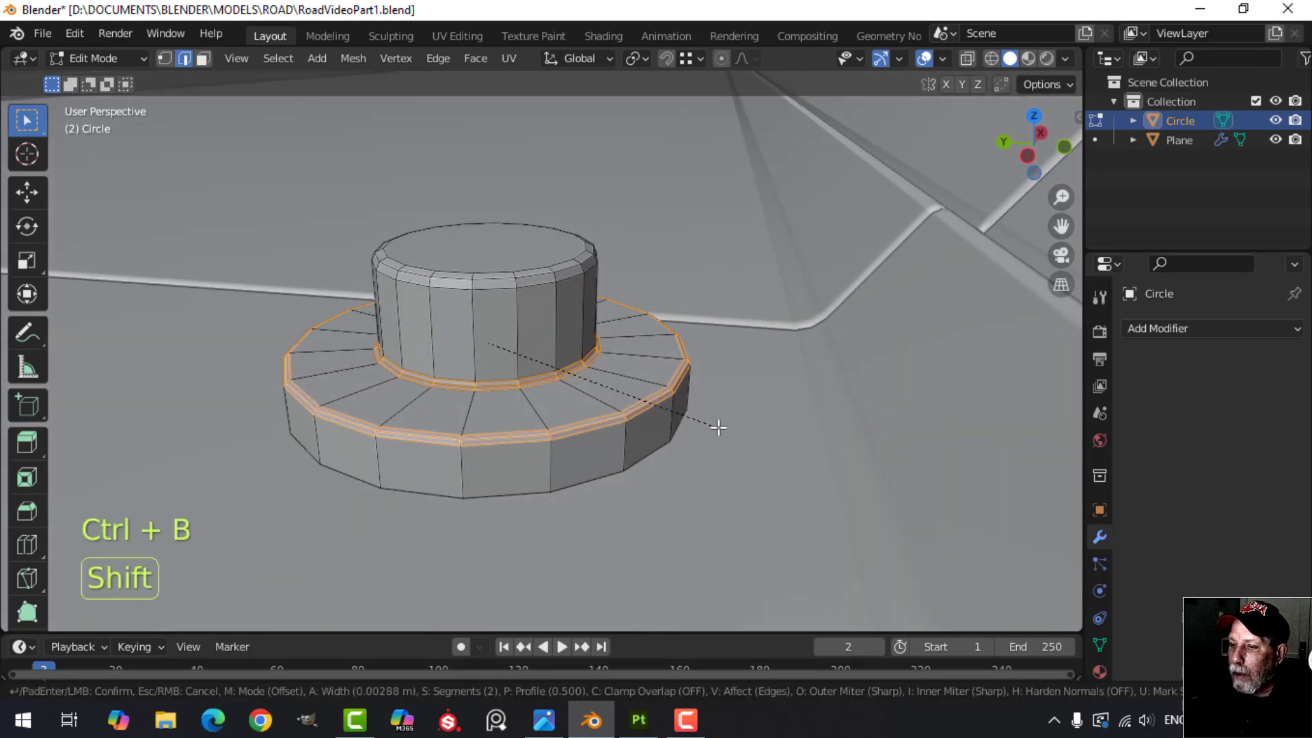
pyautogui.click(718, 428)
# Lower the whole bolt and washer about 0.03 m along Z and snap the 3D cursor to their centre
pyautogui.press('a')
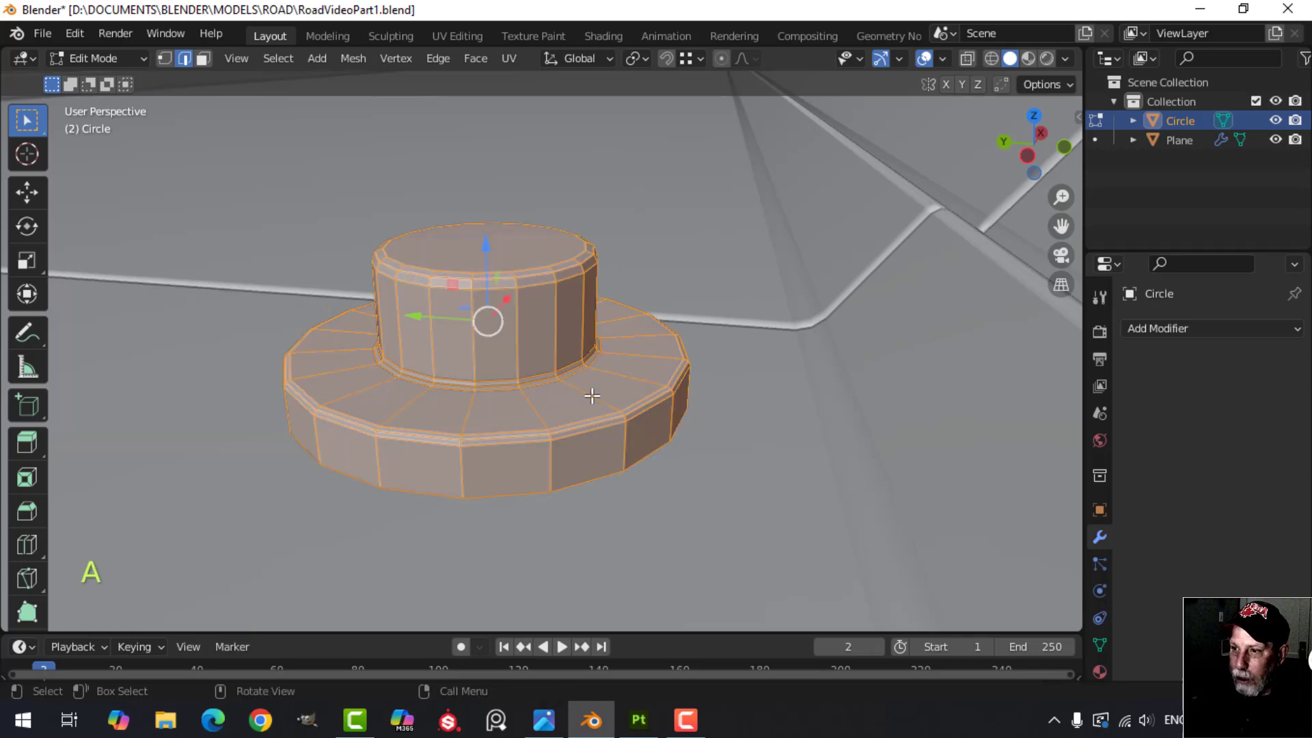
pyautogui.hotkey('shift', 's')
pyautogui.click(597, 503)
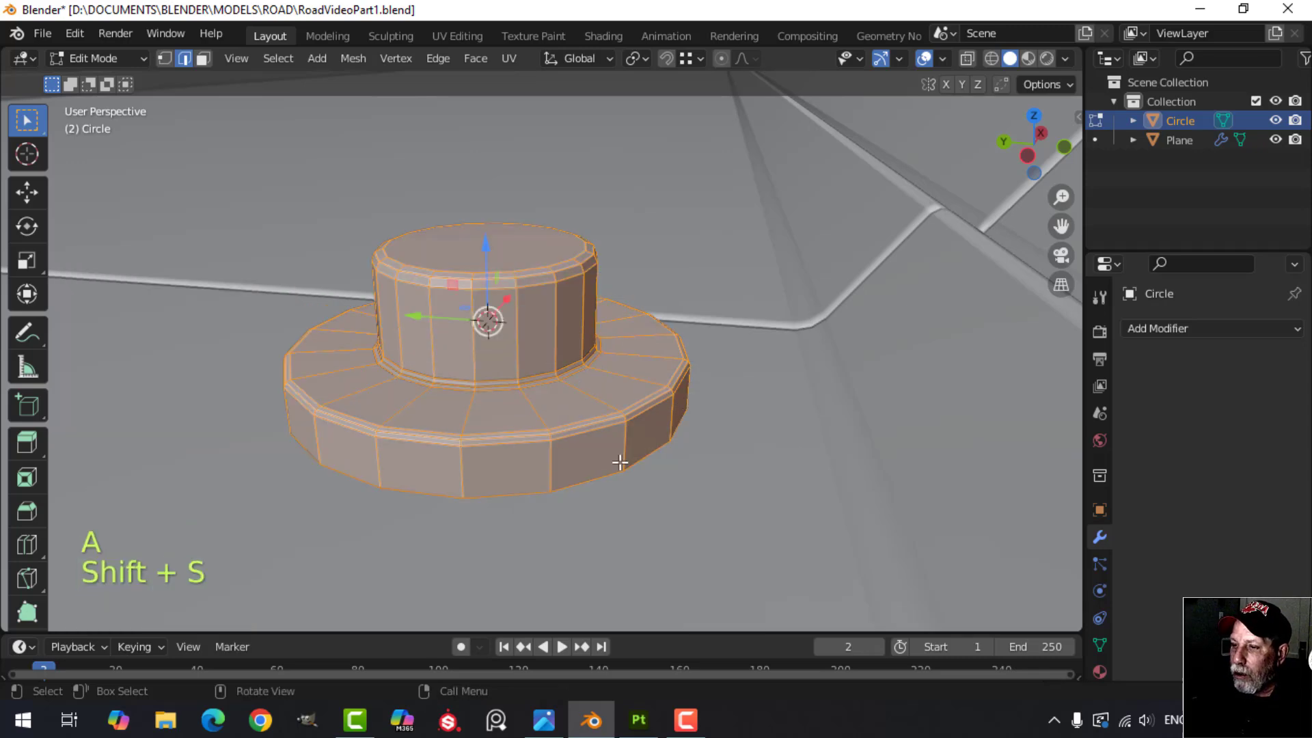
pyautogui.moveTo(618, 459); pyautogui.dragTo(567, 368, button='middle')
pyautogui.press('g')
pyautogui.press('z')
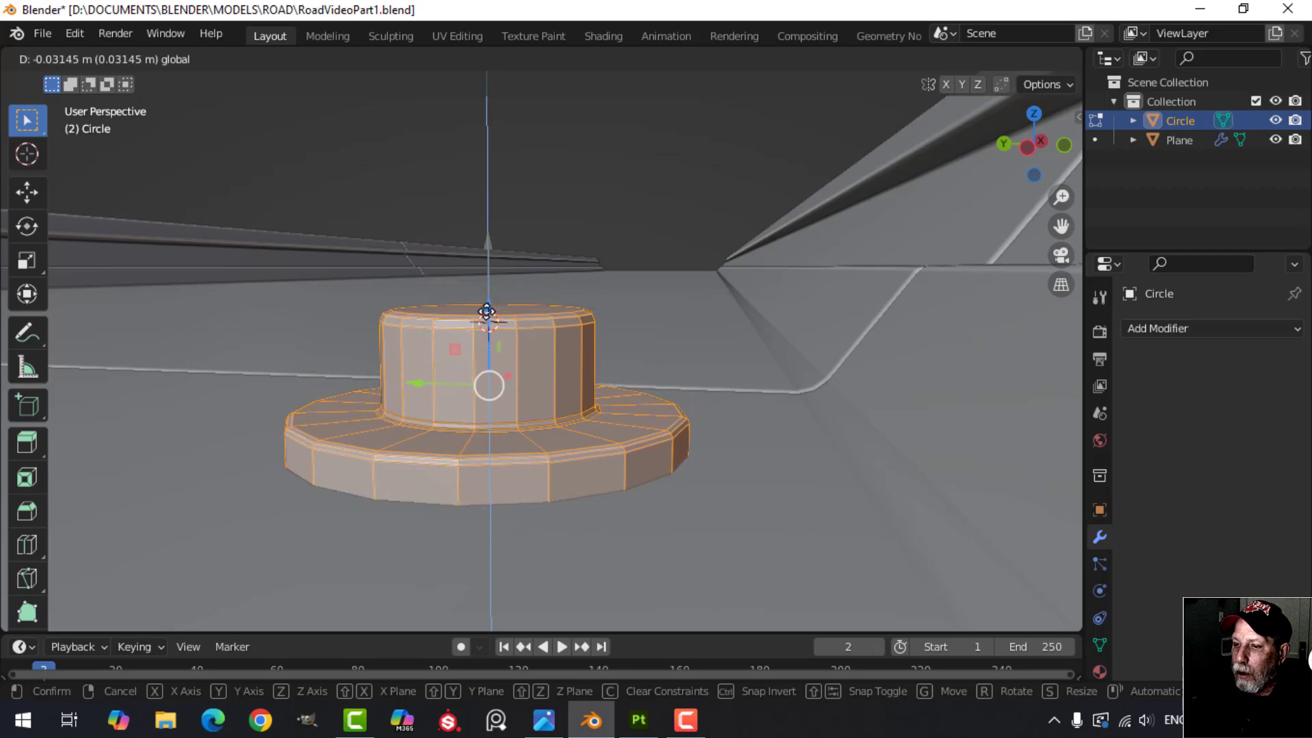
pyautogui.click(485, 311)
pyautogui.hotkey('shift', 's')
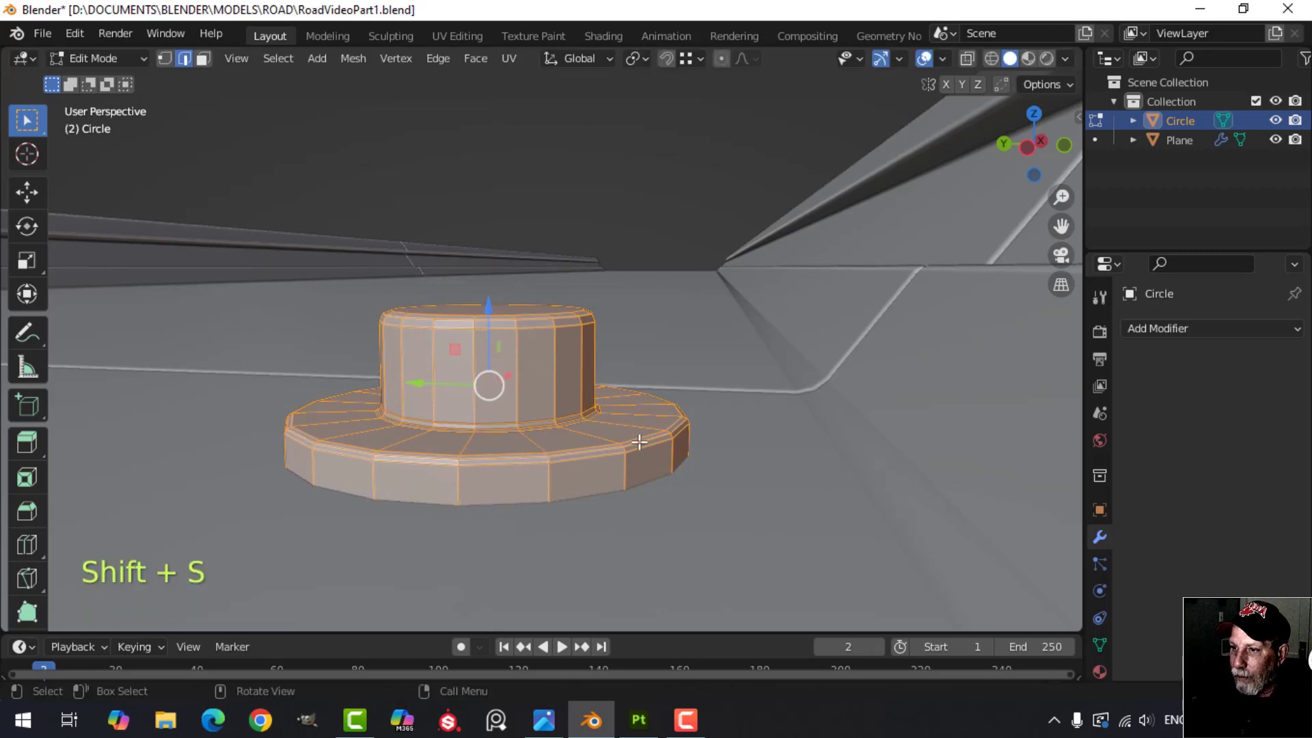
pyautogui.hotkey('shift', 's')
pyautogui.click(621, 506)
# Return to Object Mode and add a six-vertex mesh circle at the 3D cursor
pyautogui.moveTo(585, 488); pyautogui.dragTo(631, 411, button='middle')
pyautogui.press('Tab')
pyautogui.hotkey('shift', 'a')
pyautogui.moveTo(561, 283)
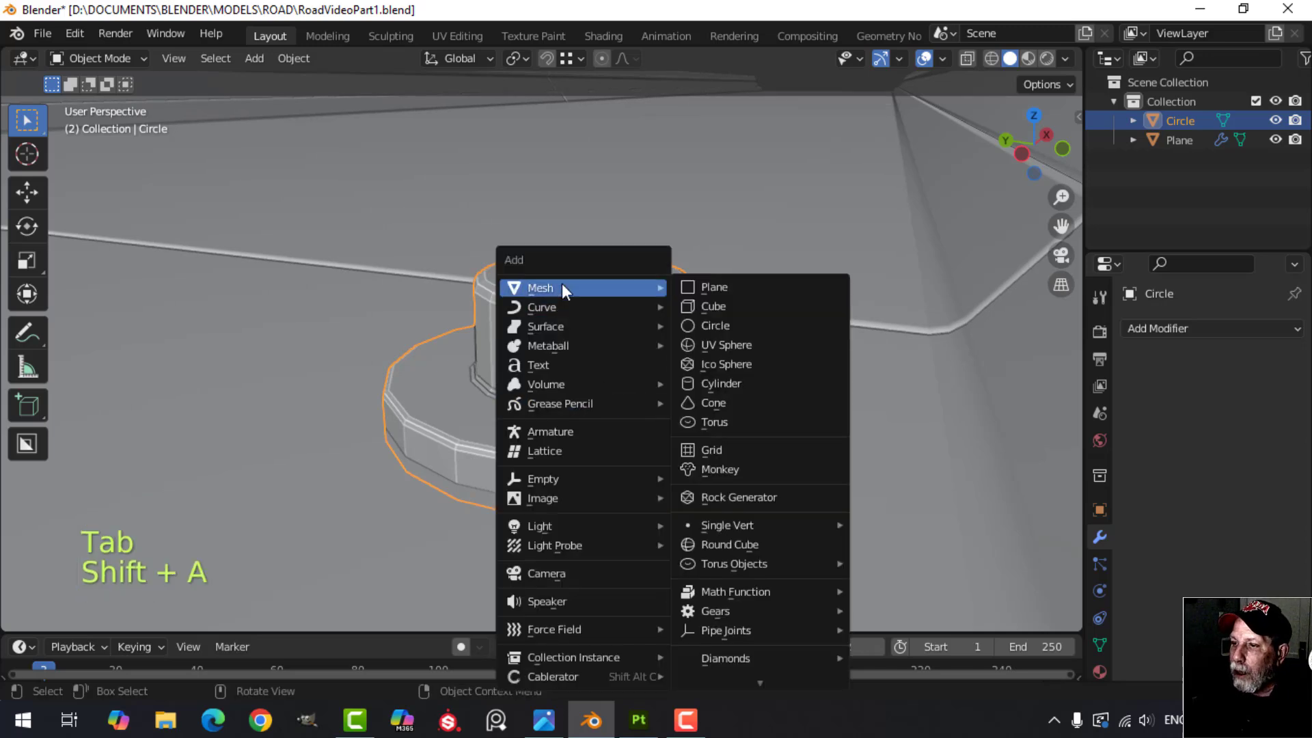
pyautogui.click(722, 326)
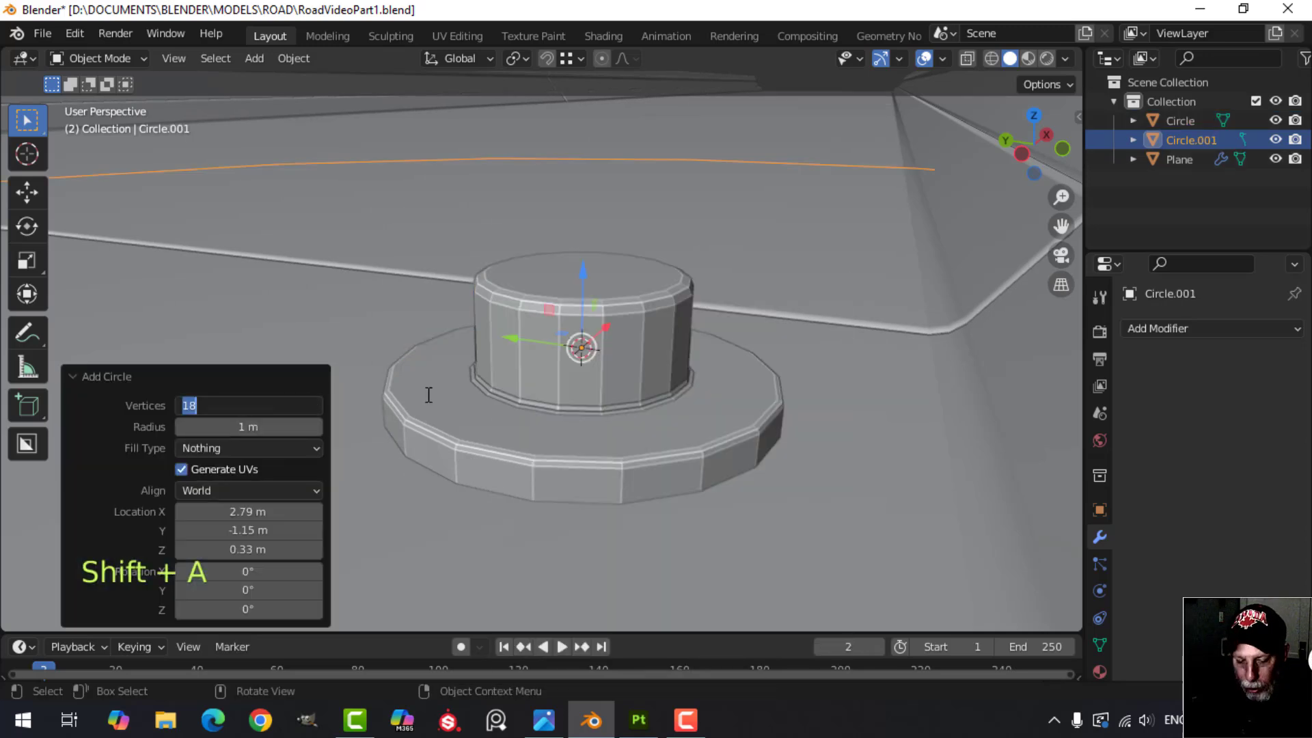
pyautogui.scroll(-3, 429, 394)
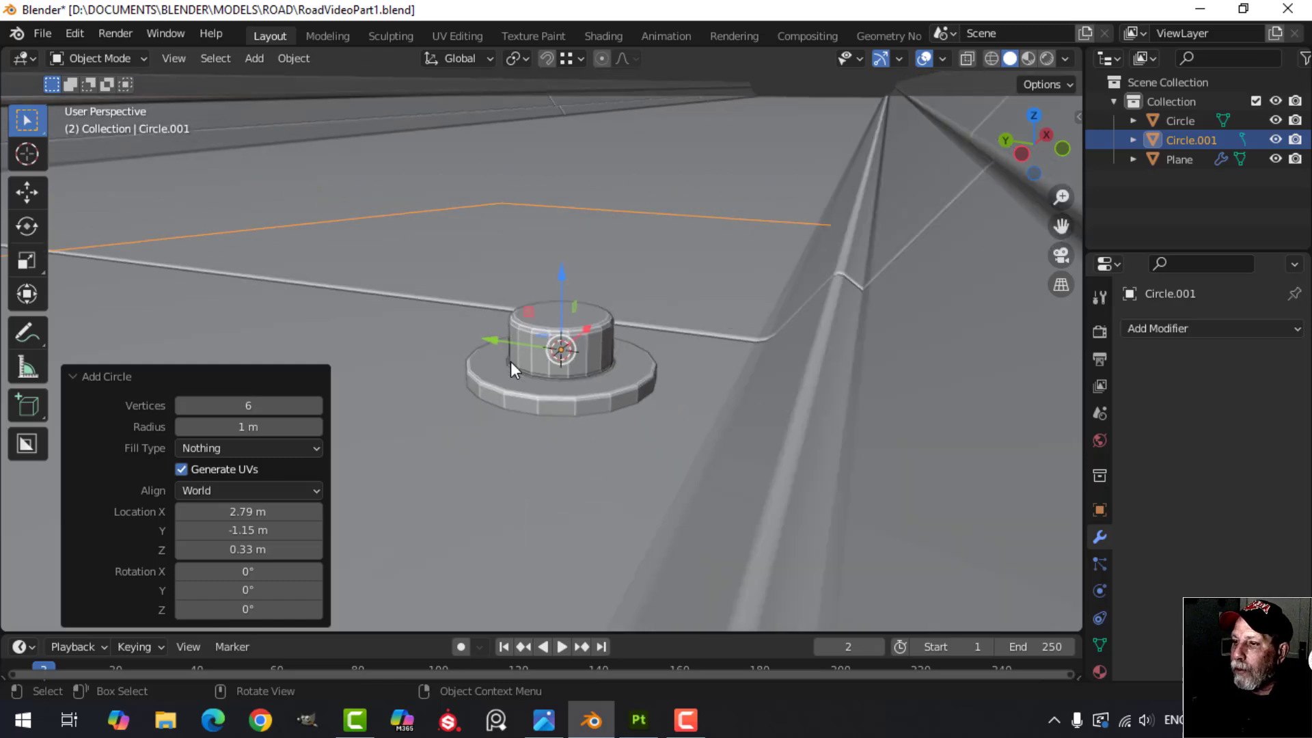
# In Edit Mode, scale the hexagon down to a size between the bolt's shaft and the washer's rim and fill it
pyautogui.press('Tab')
pyautogui.press('s')
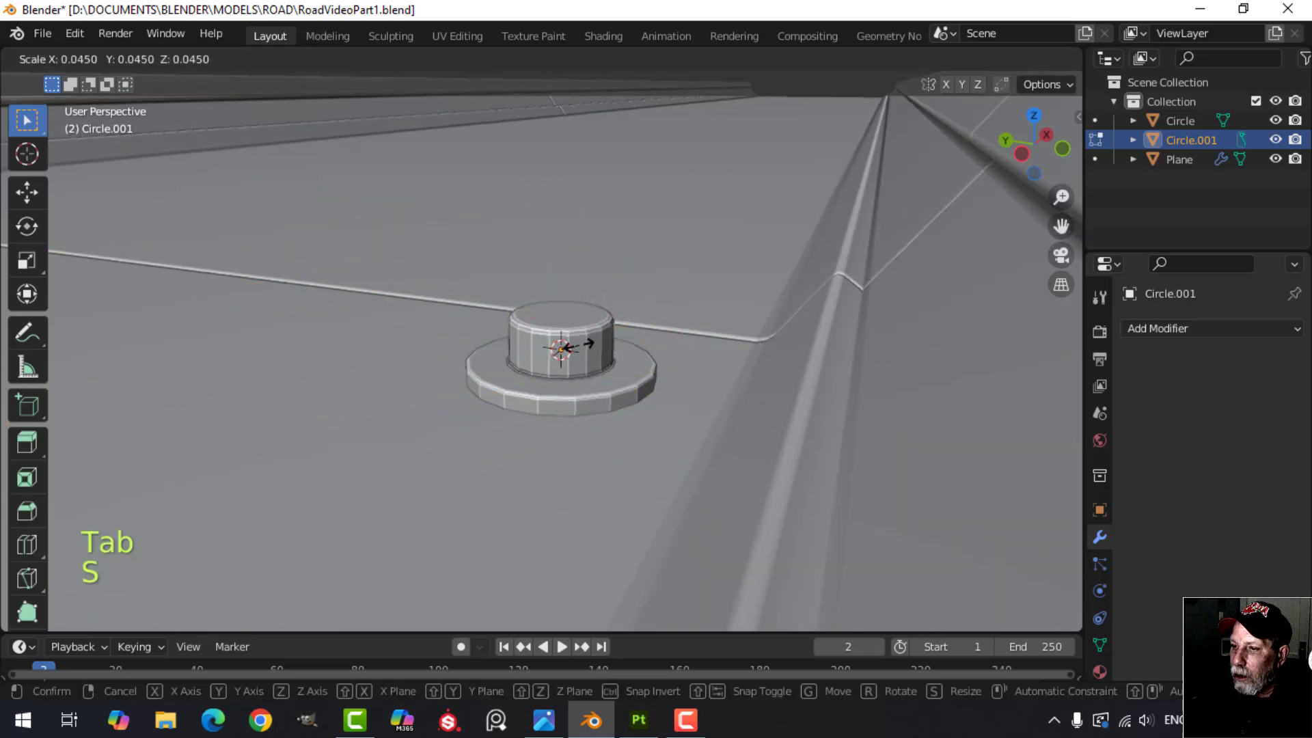
pyautogui.click(597, 349)
pyautogui.press('f')
# Extrude the hexagon downward about 0.021 m to form a nut around the bolt
pyautogui.scroll(3, 673, 348)
pyautogui.keyDown('shift'); pyautogui.moveTo(670, 349); pyautogui.dragTo(665, 305, button='middle'); pyautogui.keyUp('shift')
pyautogui.moveTo(586, 252)
pyautogui.mouseDown()
pyautogui.moveTo(586, 237)
pyautogui.moveTo(594, 271)
pyautogui.mouseUp()
pyautogui.press('e')
pyautogui.rightClick(586, 240)
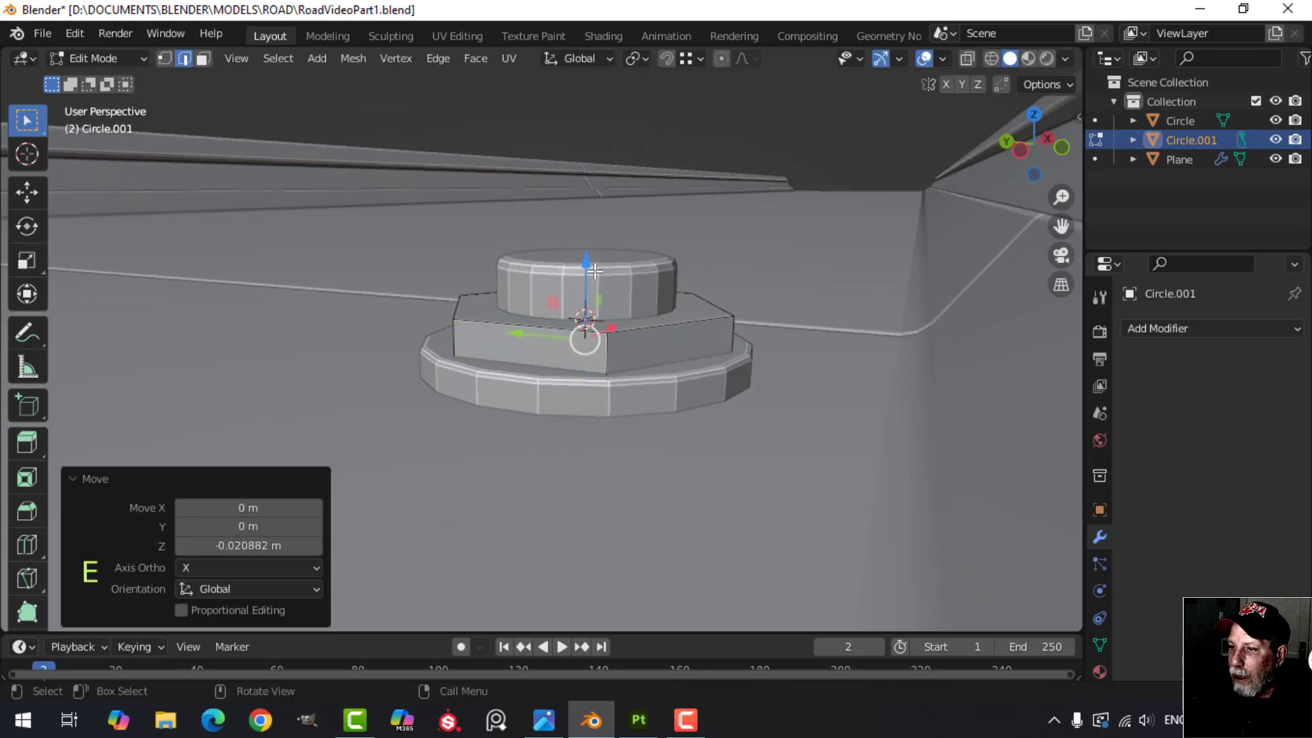
# Delete the nut's bottom face and bevel all its remaining edges about 0.00225 m wide with 2 segments
pyautogui.press('x')
pyautogui.click(601, 357)
pyautogui.moveTo(671, 351); pyautogui.dragTo(627, 410, button='middle')
pyautogui.scroll(2, 671, 397)
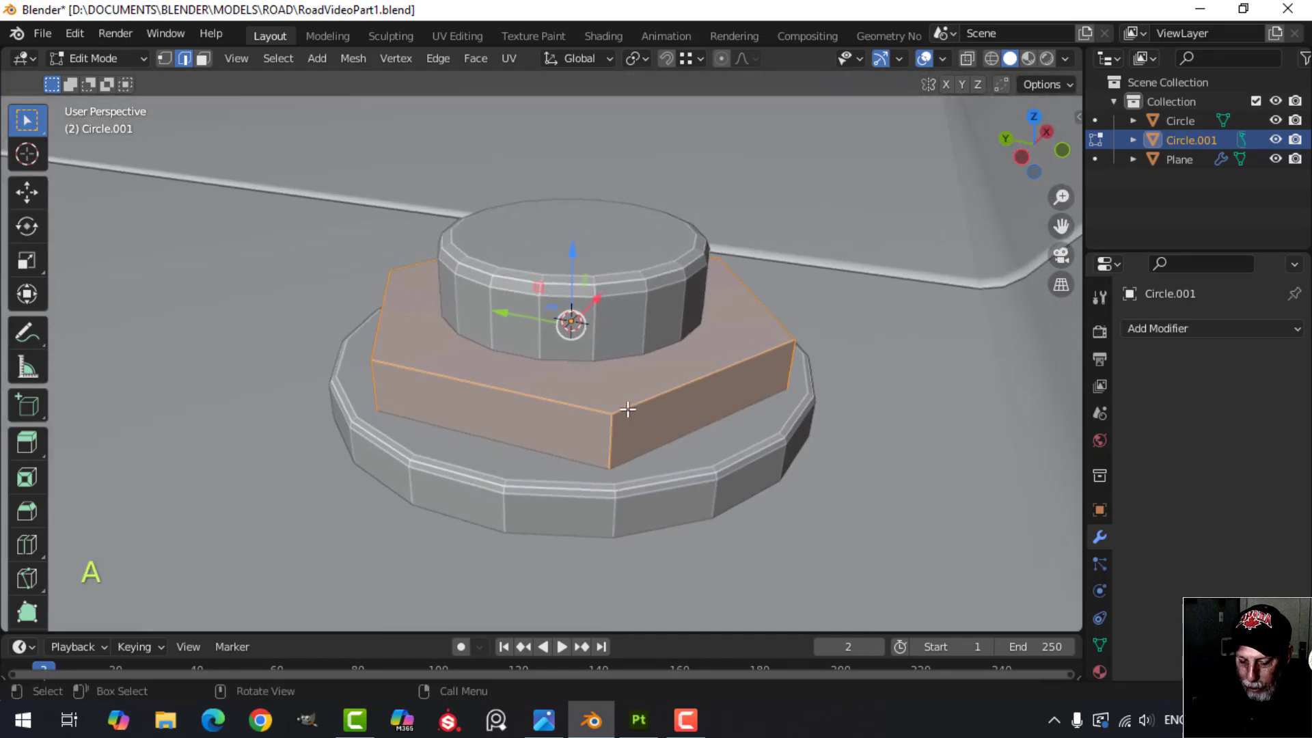
pyautogui.hotkey('ctrl', 'b')
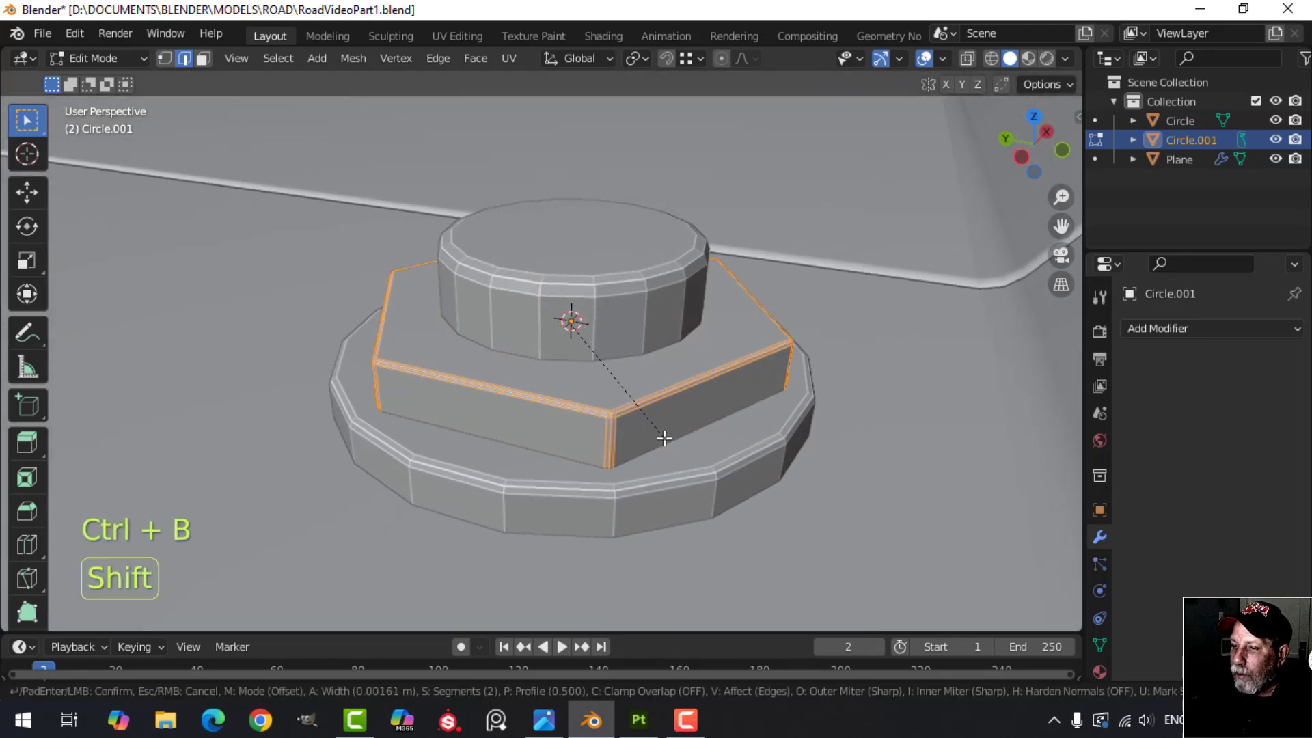
pyautogui.click(675, 449)
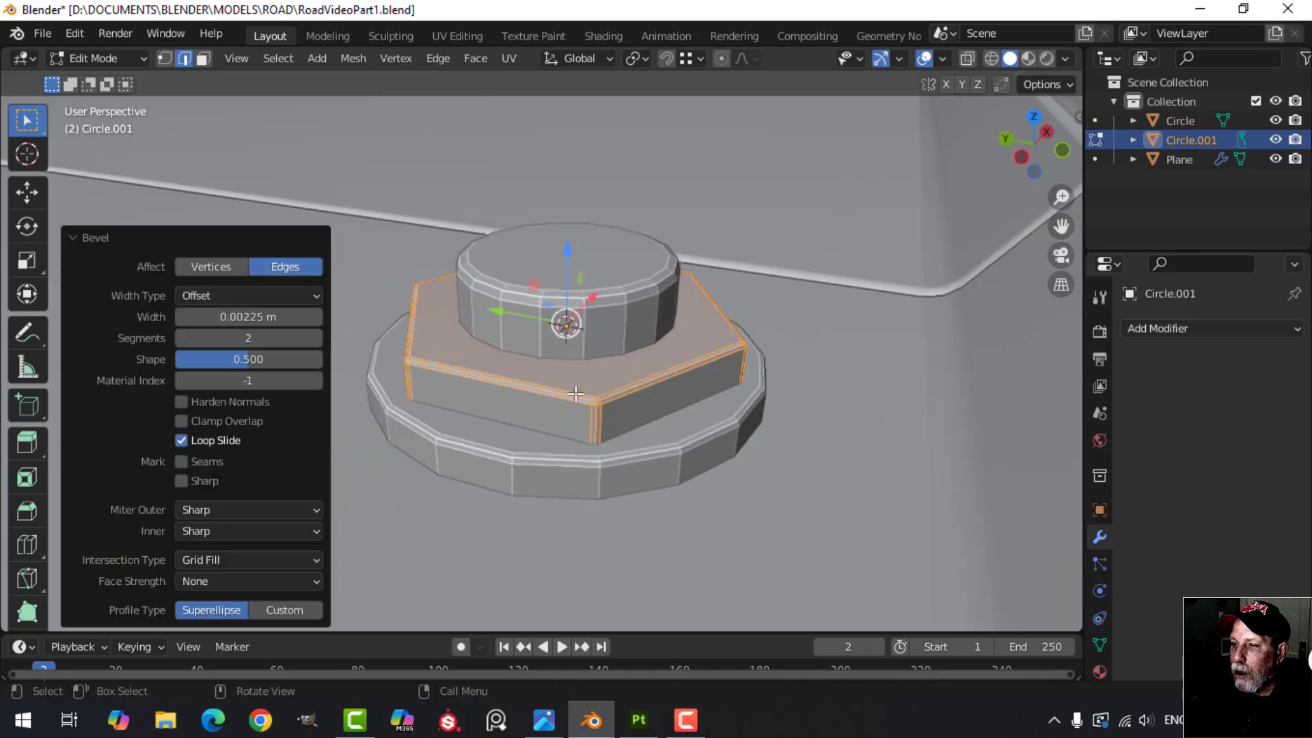
pyautogui.press('Tab')
pyautogui.moveTo(674, 449); pyautogui.dragTo(618, 407, button='middle')
pyautogui.hotkey('alt', 'a')
# In the bolt and washer object, mark the edges around the bolt's top face as a seam
pyautogui.scroll(-3, 638, 317)
pyautogui.scroll(1, 597, 375)
pyautogui.scroll(2, 555, 421)
pyautogui.click(506, 377)
pyautogui.scroll(3, 587, 406)
pyautogui.press('Tab')
pyautogui.scroll(-2, 608, 403)
pyautogui.hotkey('alt', 'a')
pyautogui.press('3')
pyautogui.click(592, 263)
pyautogui.moveTo(592, 263); pyautogui.dragTo(596, 362, button='middle')
pyautogui.hotkey('ctrl', 'e')
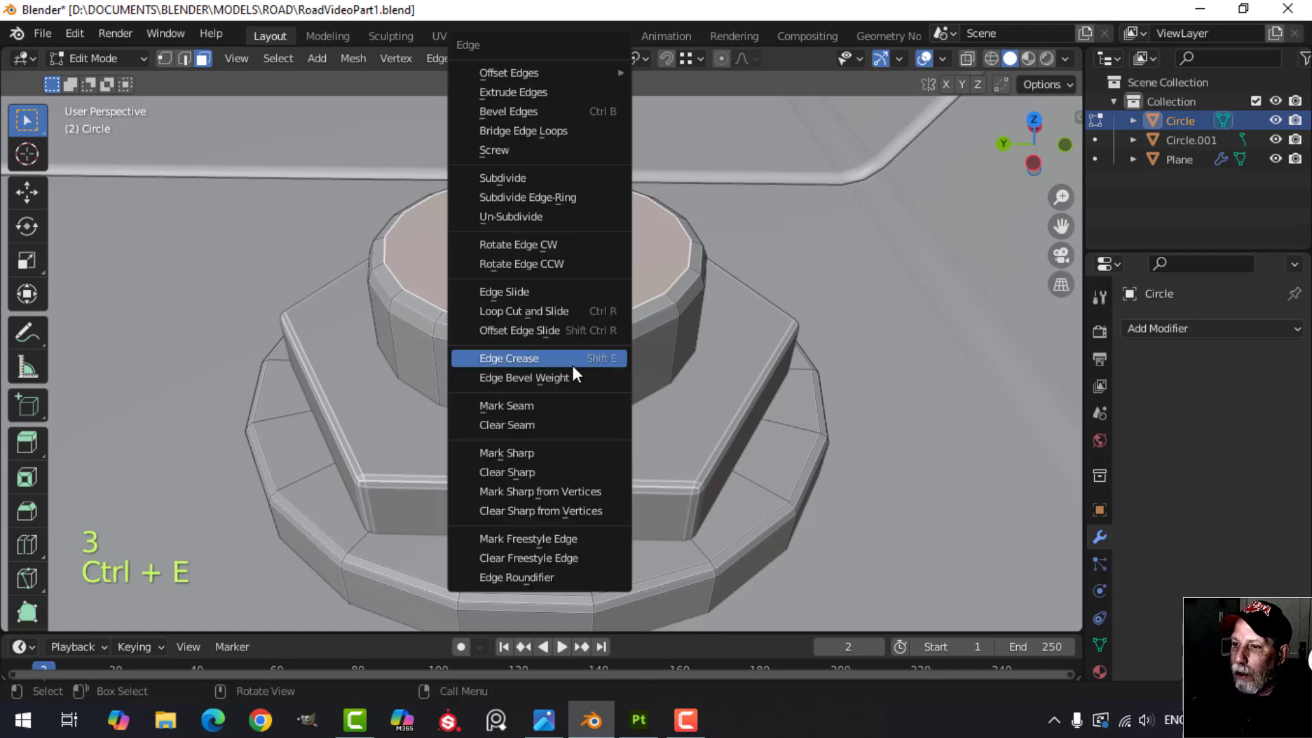
pyautogui.click(550, 406)
pyautogui.hotkey('alt', 'a')
# In the nut's mesh, mark the loops outlining its top face and running down its bevelled corners as seams
pyautogui.moveTo(656, 362); pyautogui.dragTo(660, 390, button='middle')
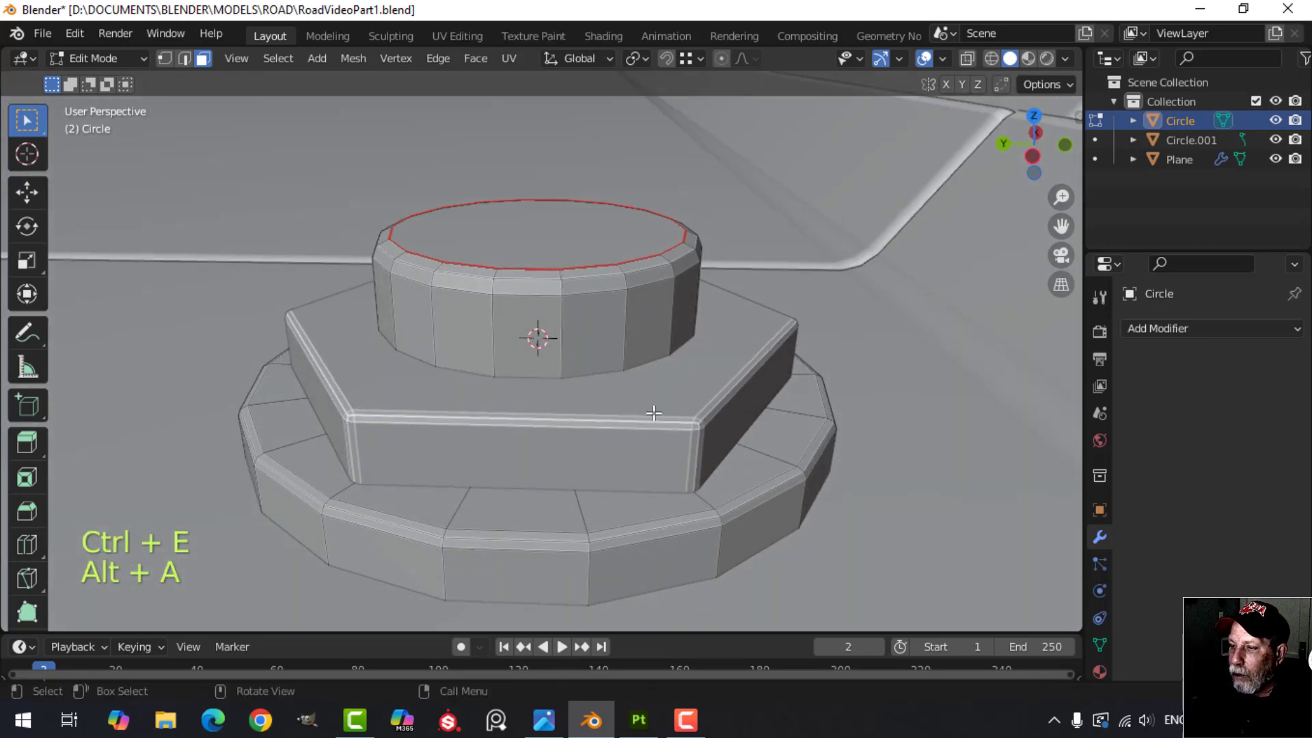
pyautogui.press('Tab')
pyautogui.click(651, 417)
pyautogui.press('Tab')
pyautogui.scroll(2, 689, 416)
pyautogui.hotkey('alt', 'a')
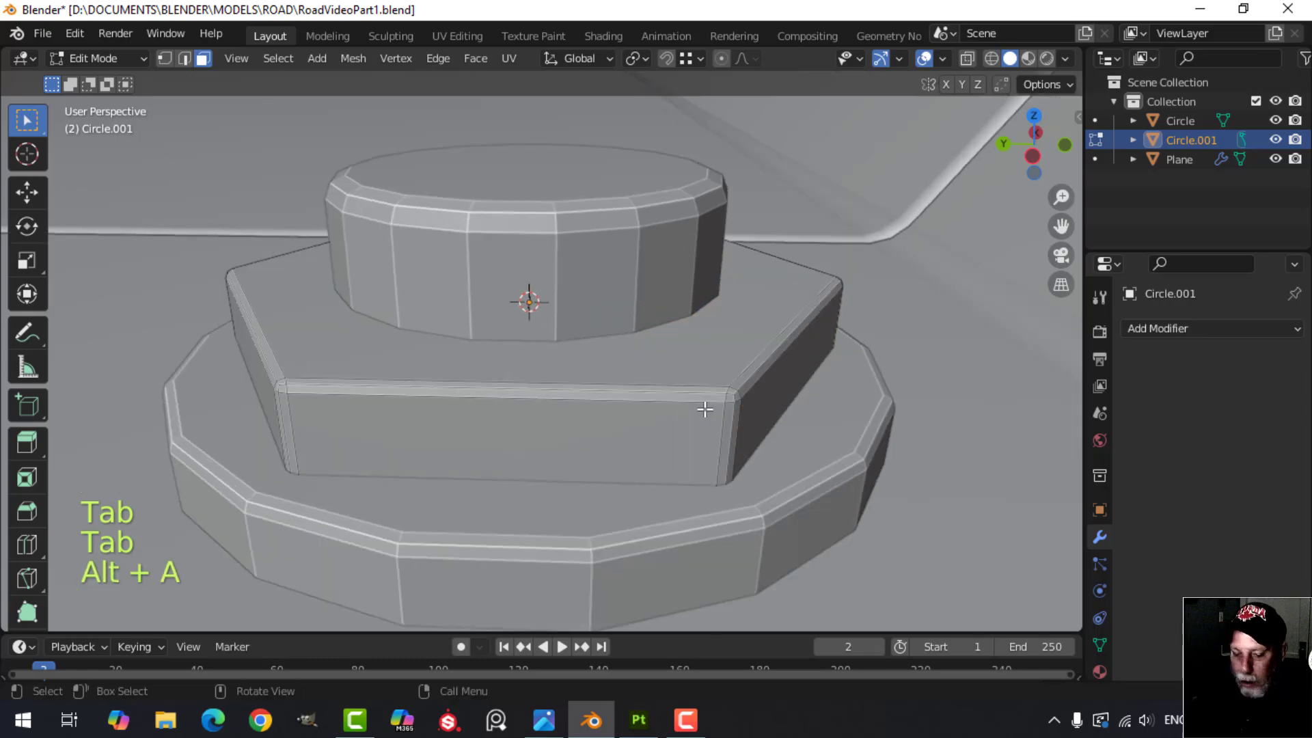
pyautogui.press('2')
pyautogui.moveTo(749, 412); pyautogui.dragTo(648, 447, button='middle')
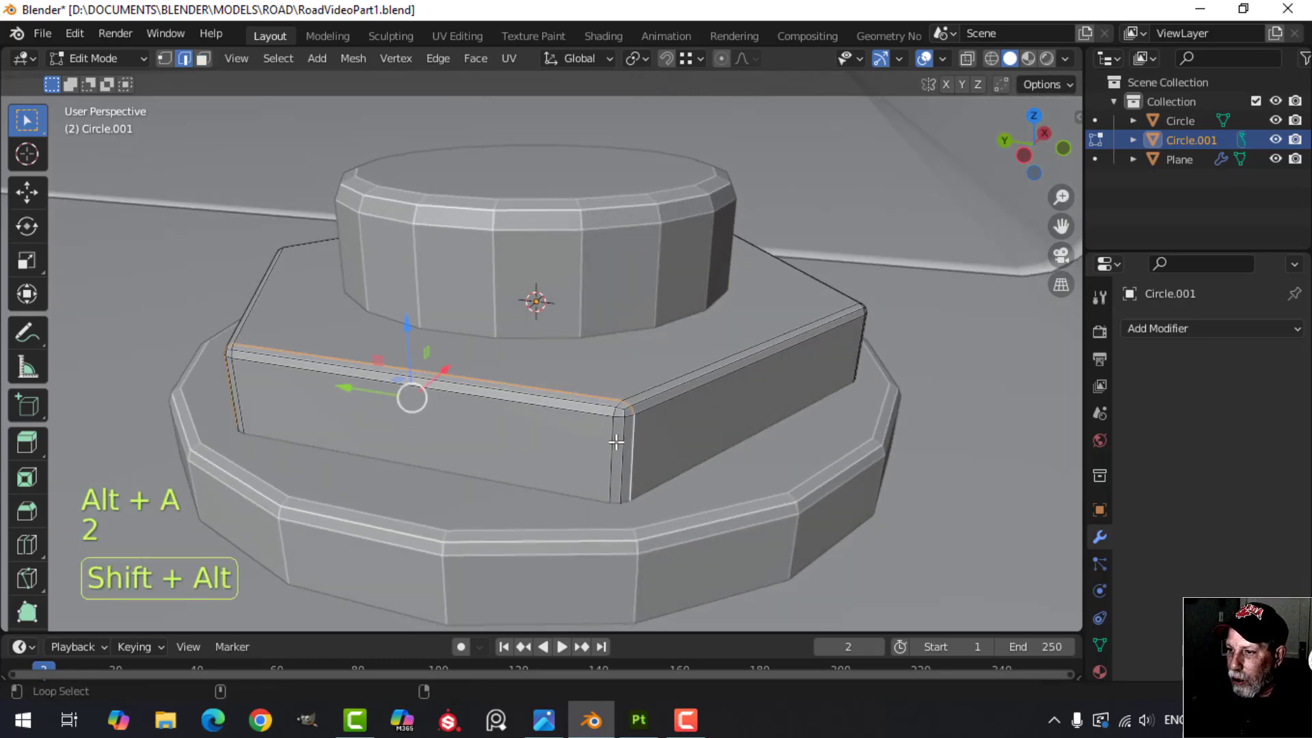
pyautogui.moveTo(533, 451); pyautogui.dragTo(563, 412, button='middle')
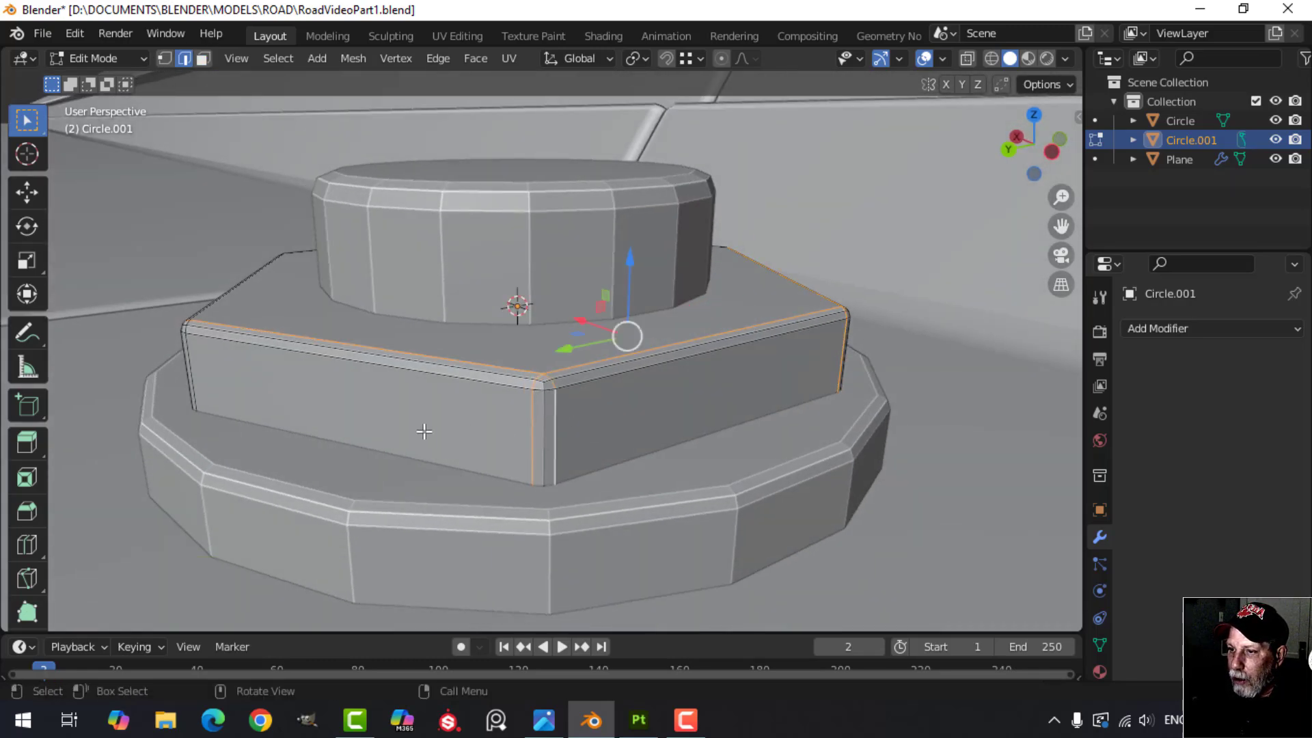
pyautogui.moveTo(424, 431); pyautogui.dragTo(528, 449, button='middle')
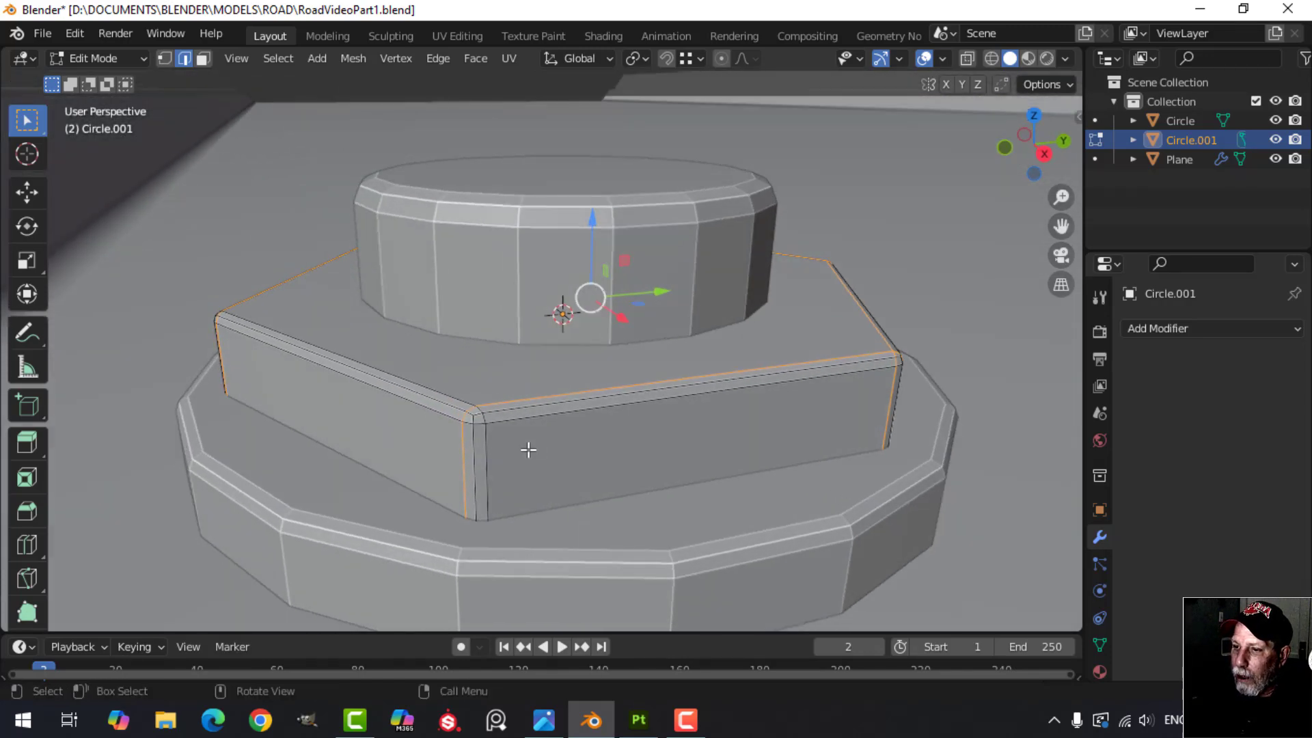
pyautogui.keyDown('alt'); pyautogui.keyDown('shift'); pyautogui.click(488, 452); pyautogui.keyUp('shift'); pyautogui.keyUp('alt')
pyautogui.moveTo(420, 451); pyautogui.dragTo(539, 445, button='middle')
pyautogui.moveTo(671, 442); pyautogui.dragTo(516, 435, button='middle')
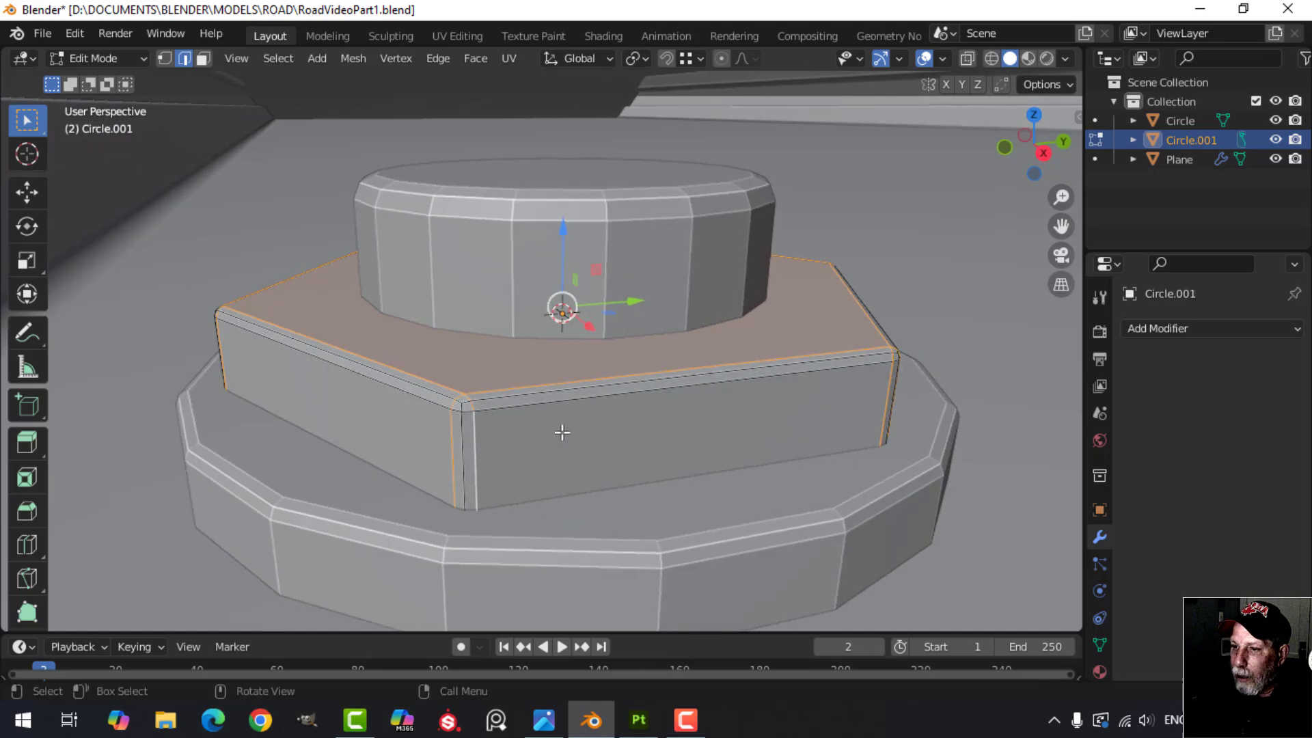
pyautogui.hotkey('ctrl', 'e')
pyautogui.click(638, 420)
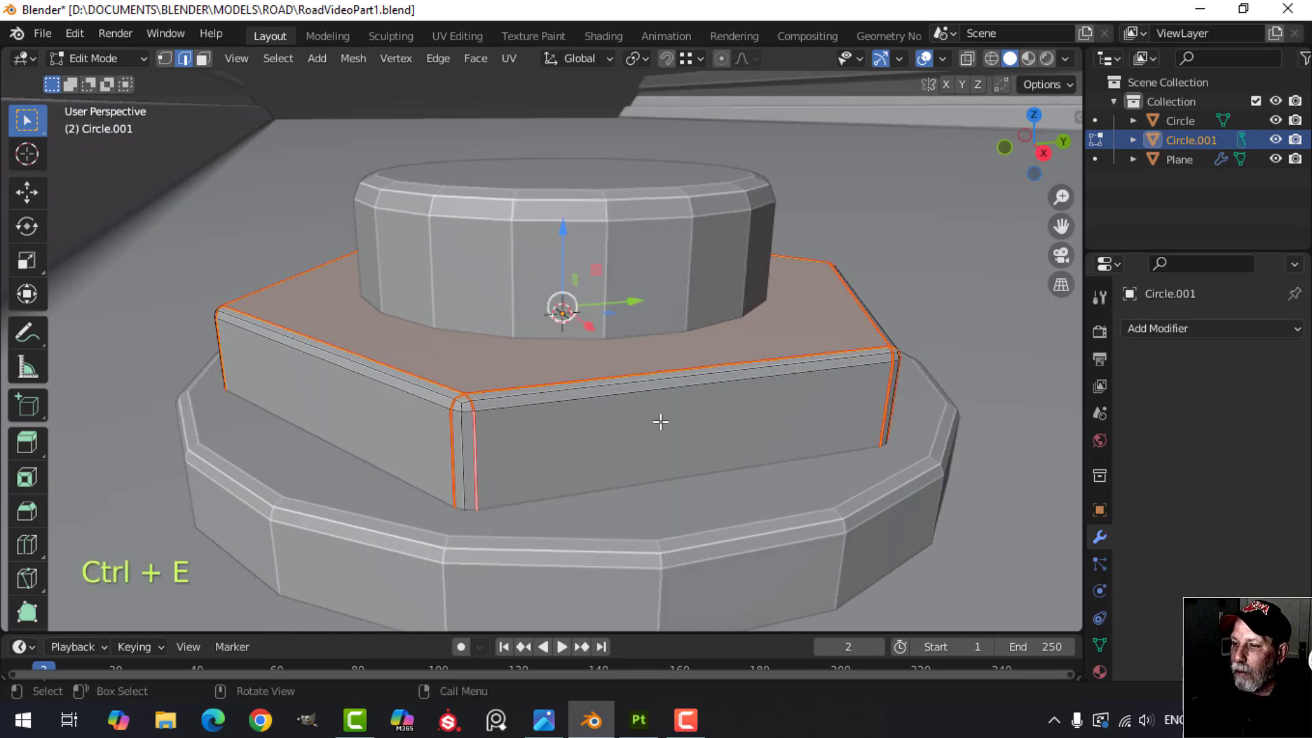
# Join the nut with the bolt and washer into one object and recalculate all its normals outside
pyautogui.press('Tab')
pyautogui.keyDown('shift'); pyautogui.click(629, 293); pyautogui.keyUp('shift')
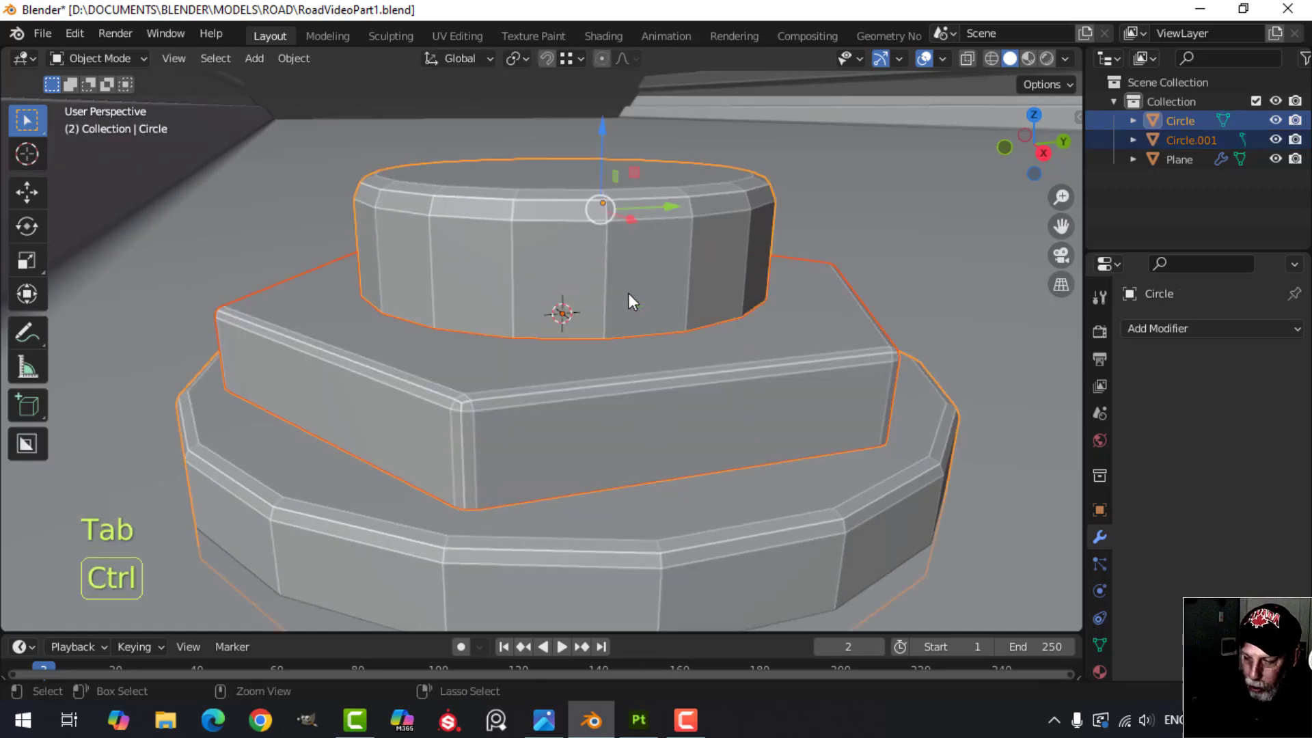
pyautogui.hotkey('ctrl', 'j')
pyautogui.press('Tab')
pyautogui.press('a')
pyautogui.hotkey('alt', 'n')
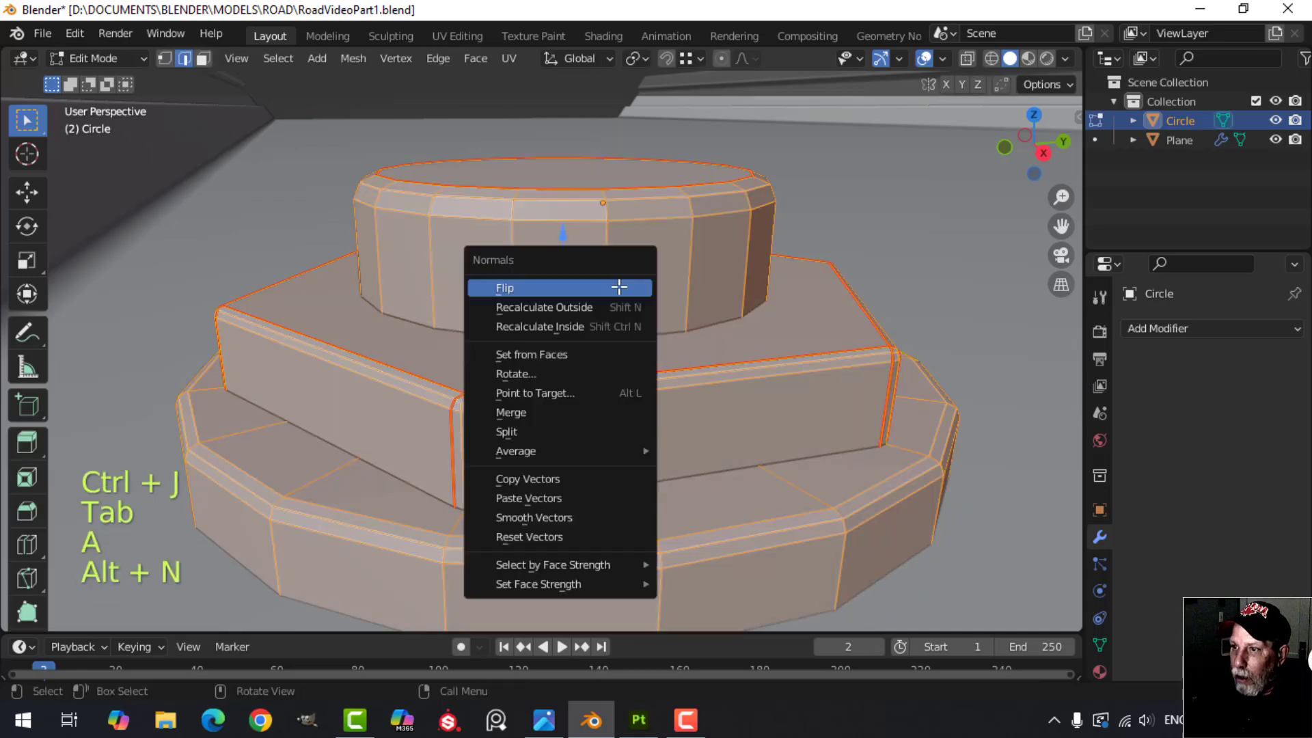
pyautogui.click(608, 308)
pyautogui.press('Tab')
# Check the normals of the bolt assembly and the road with the Face Orientation overlay, and turn the overlay off
pyautogui.click(942, 58)
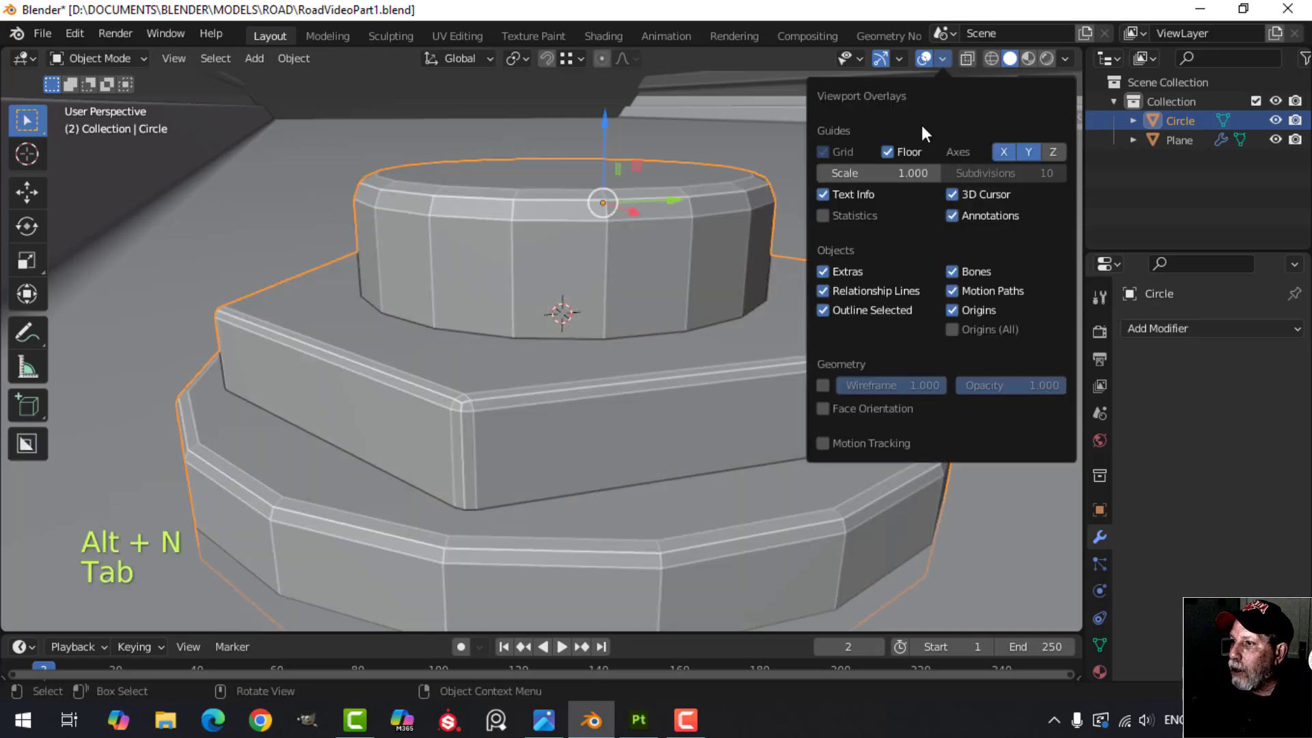
pyautogui.click(870, 408)
pyautogui.scroll(-6, 581, 294)
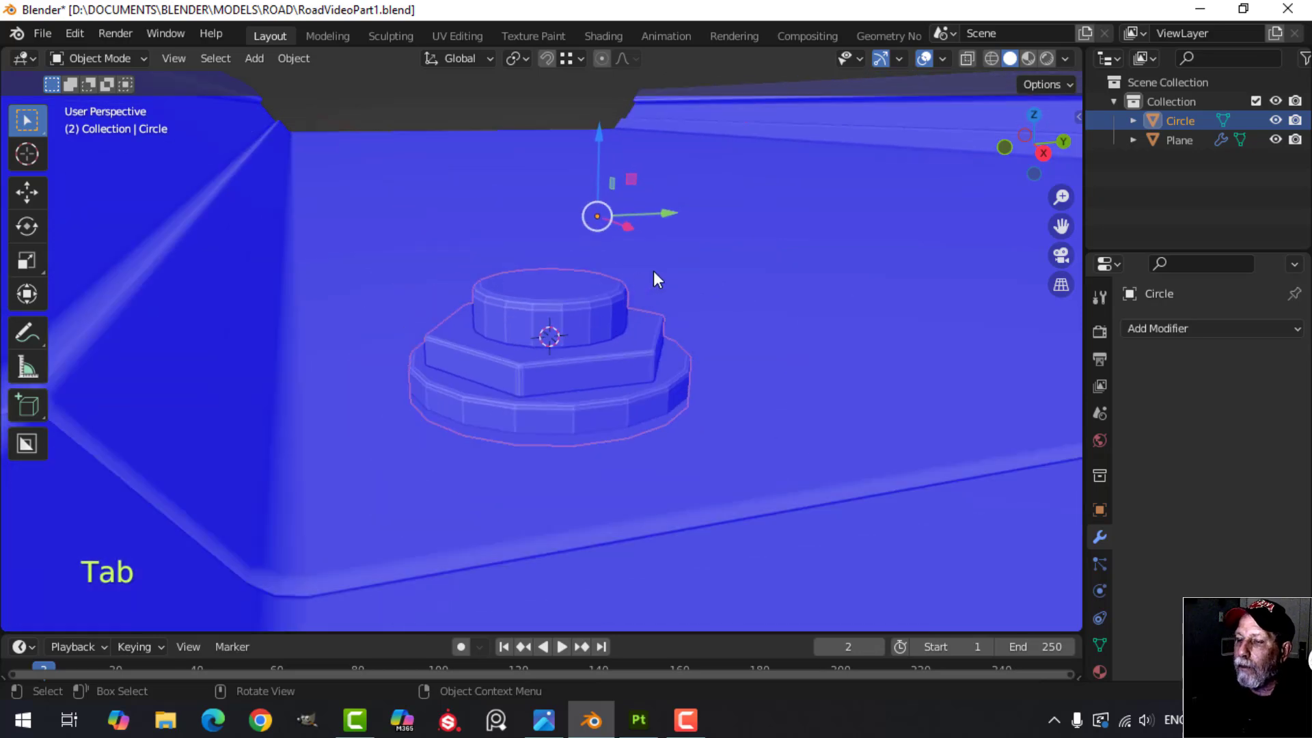
pyautogui.moveTo(699, 254); pyautogui.dragTo(525, 291, button='middle')
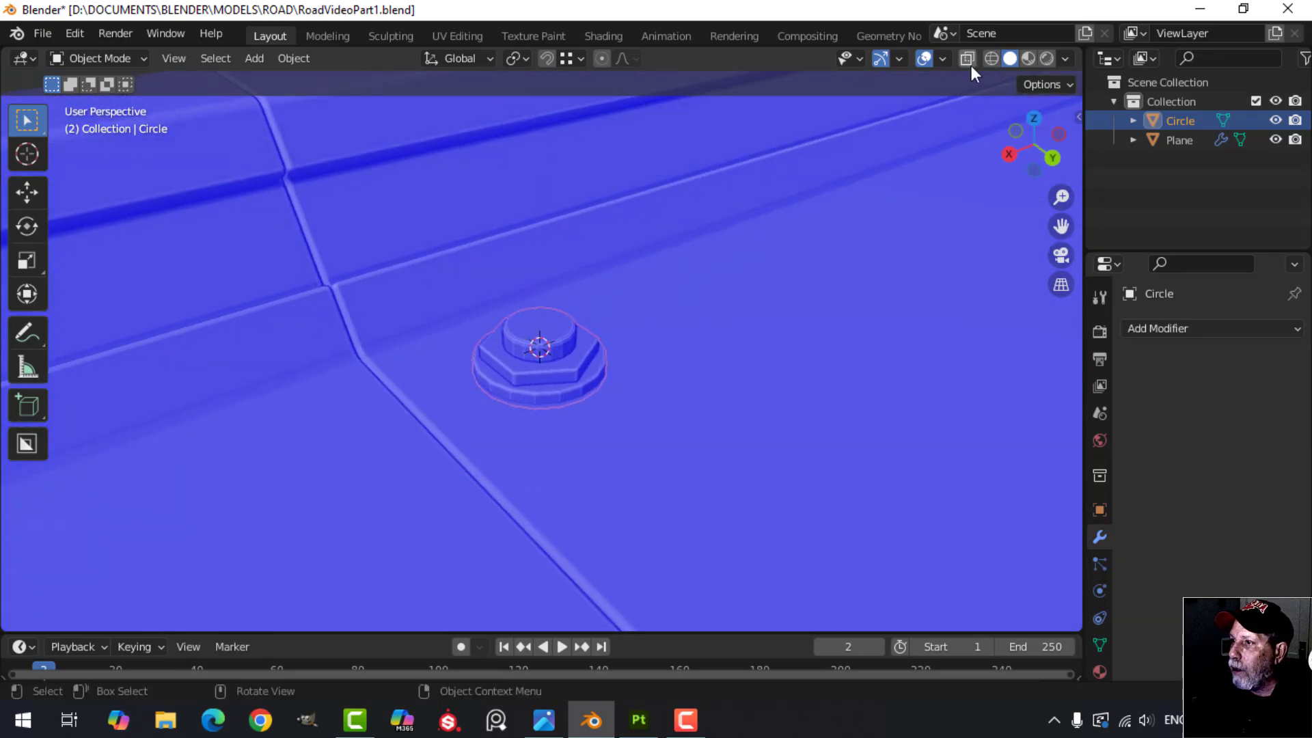
pyautogui.click(944, 59)
pyautogui.click(863, 408)
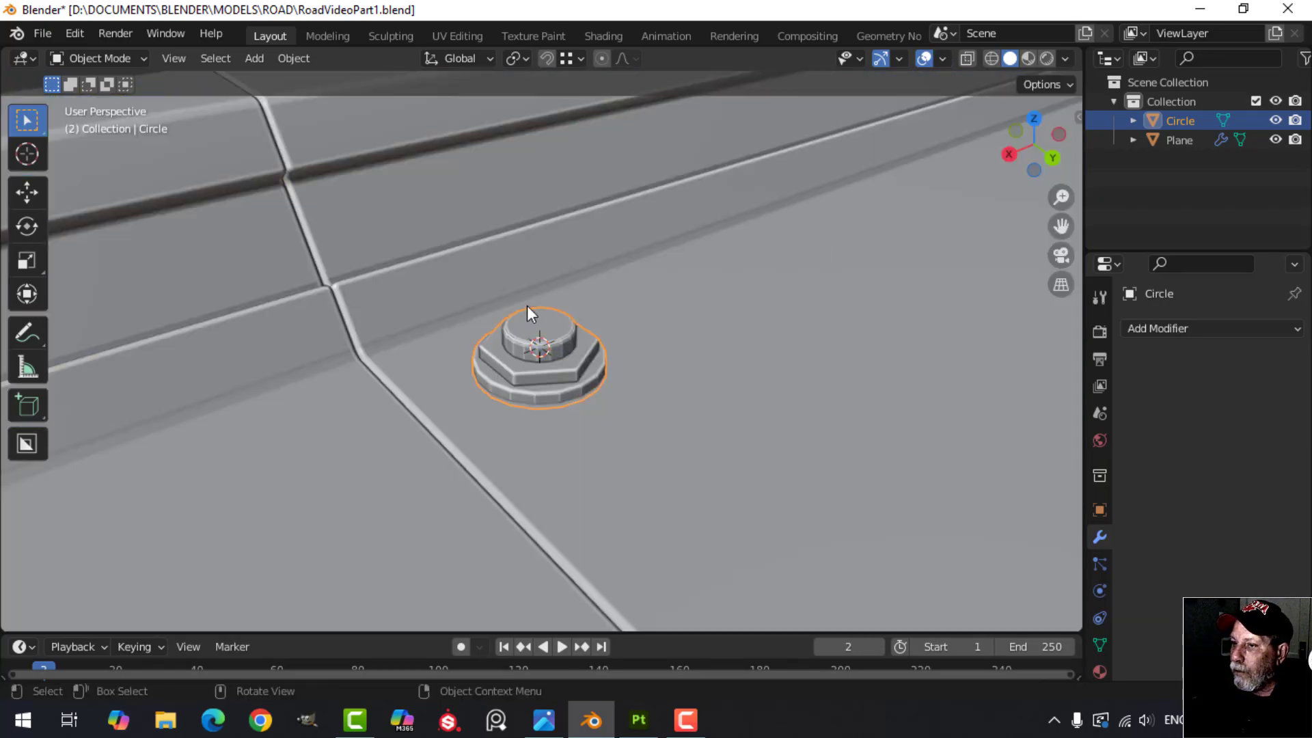
# With the road and the bolt assembly both in Edit Mode, select the whole linked bolt assembly and scale it down
pyautogui.moveTo(526, 305); pyautogui.dragTo(470, 199, button='middle')
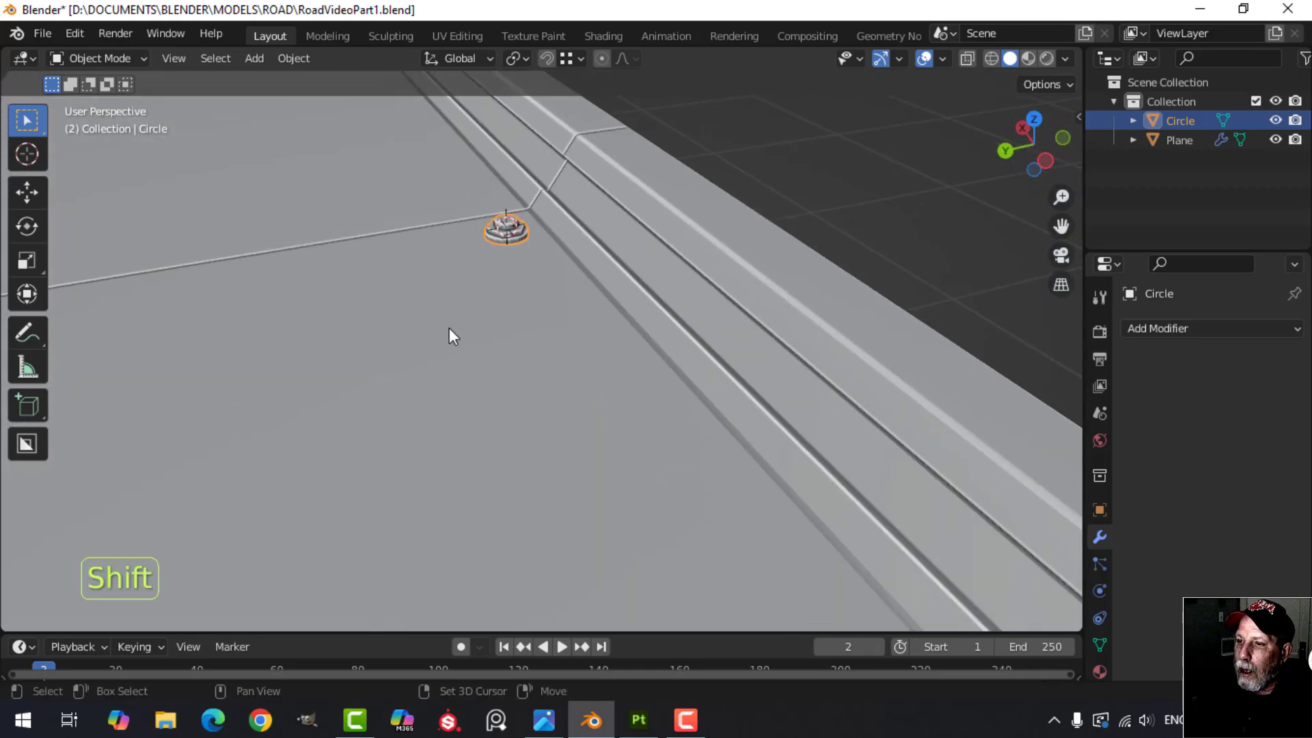
pyautogui.keyDown('shift'); pyautogui.click(449, 326); pyautogui.keyUp('shift')
pyautogui.moveTo(449, 326); pyautogui.dragTo(550, 289, button='middle')
pyautogui.press('Tab')
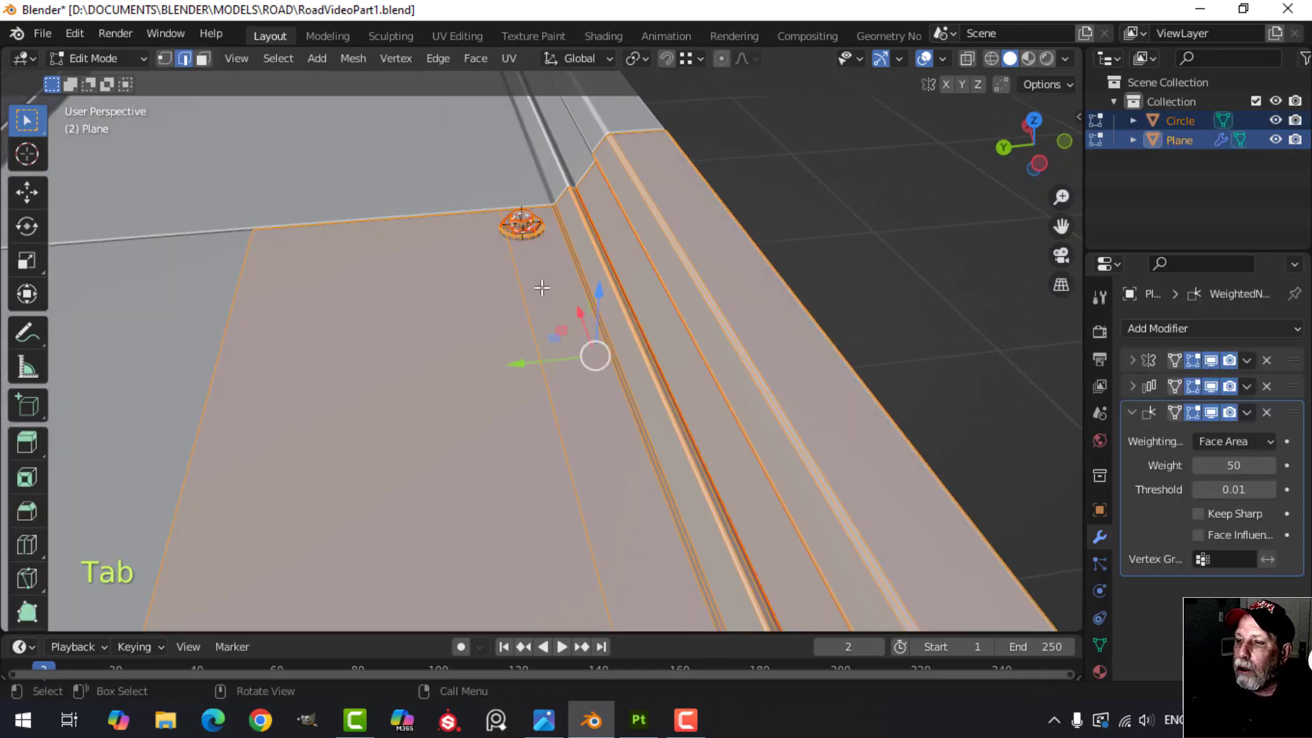
pyautogui.scroll(2, 542, 284)
pyautogui.keyDown('shift'); pyautogui.moveTo(542, 211); pyautogui.dragTo(567, 353, button='middle'); pyautogui.keyUp('shift')
pyautogui.scroll(3, 547, 299)
pyautogui.hotkey('alt', 'a')
pyautogui.moveTo(522, 291); pyautogui.dragTo(492, 284, button='middle')
pyautogui.keyDown('shift'); pyautogui.moveTo(509, 337); pyautogui.dragTo(494, 353, button='middle'); pyautogui.keyUp('shift')
pyautogui.click(549, 263)
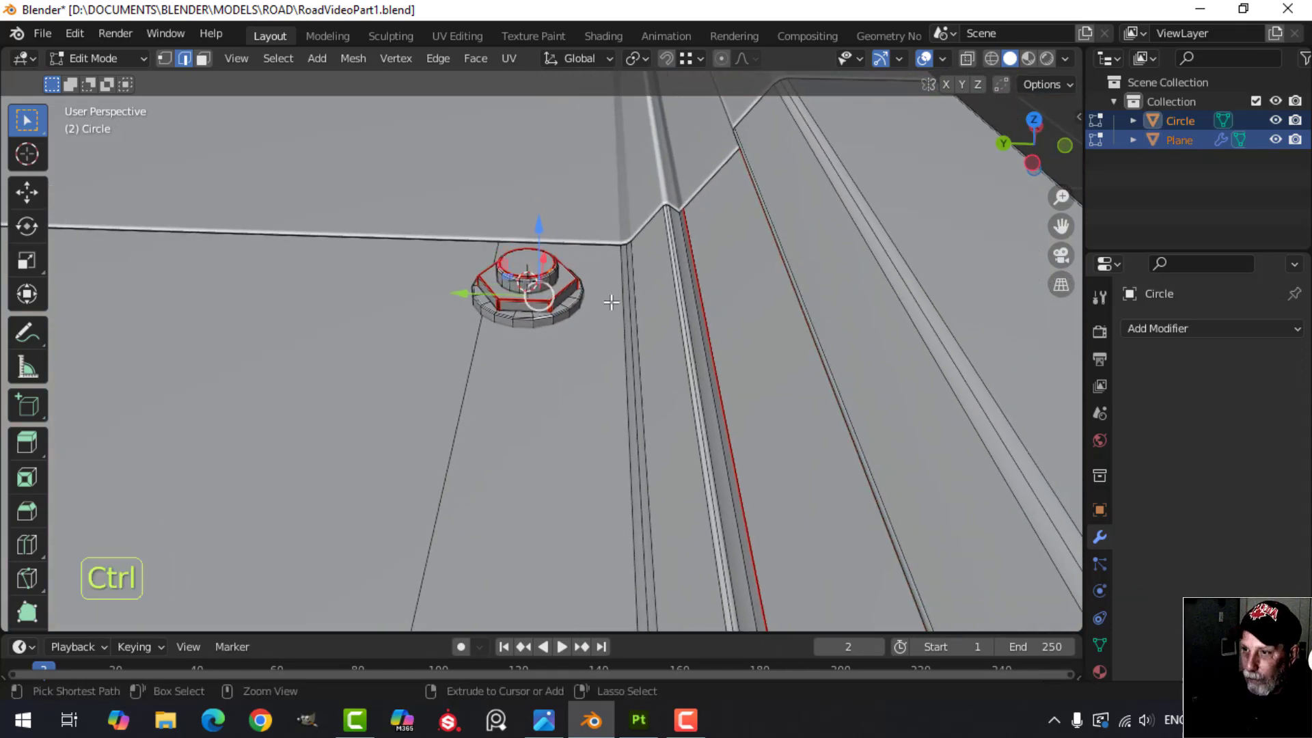
pyautogui.hotkey('ctrl', 'l')
pyautogui.press('s')
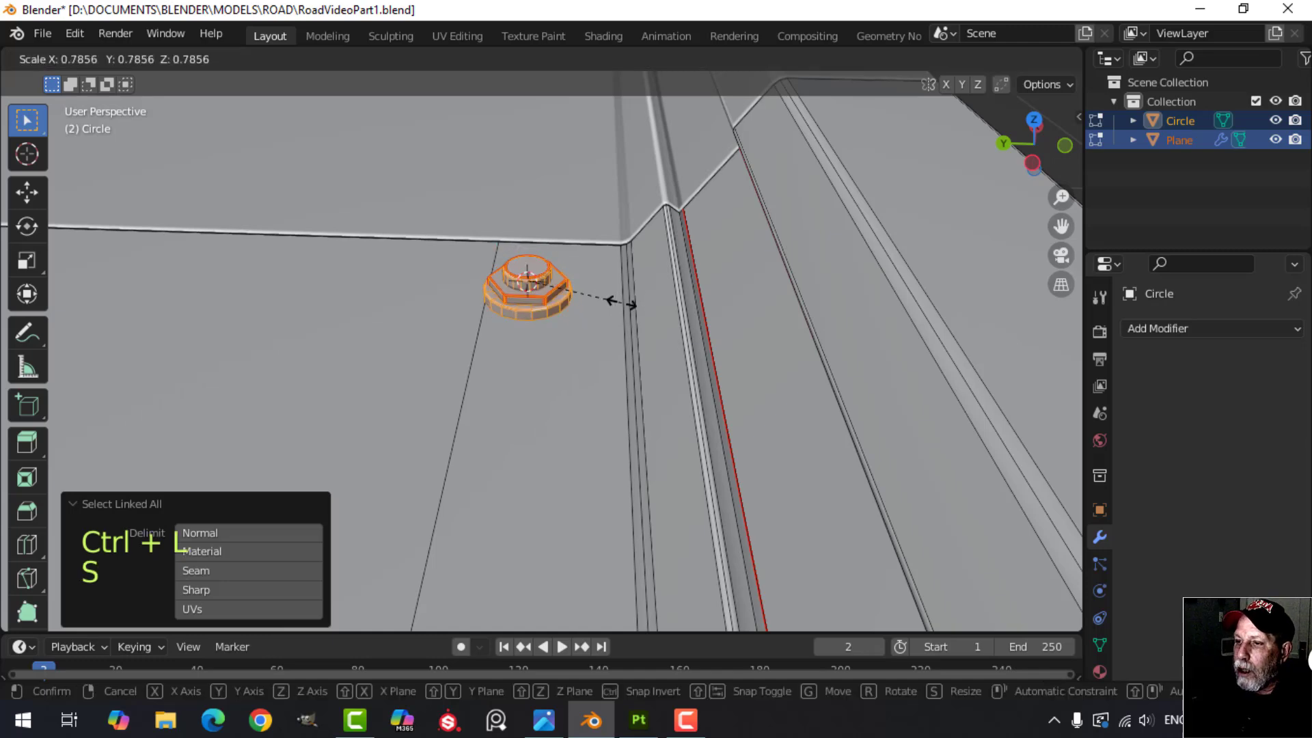
pyautogui.click(601, 302)
# Move the bolt assembly closer to the kerb and about 0.079 m along X, lower it slightly onto the road, and return to Object Mode
pyautogui.moveTo(453, 288); pyautogui.dragTo(493, 291)
pyautogui.moveTo(527, 306); pyautogui.dragTo(711, 340, button='middle')
pyautogui.scroll(2, 711, 340)
pyautogui.moveTo(394, 306); pyautogui.dragTo(269, 308)
pyautogui.moveTo(269, 307); pyautogui.dragTo(298, 222, button='middle')
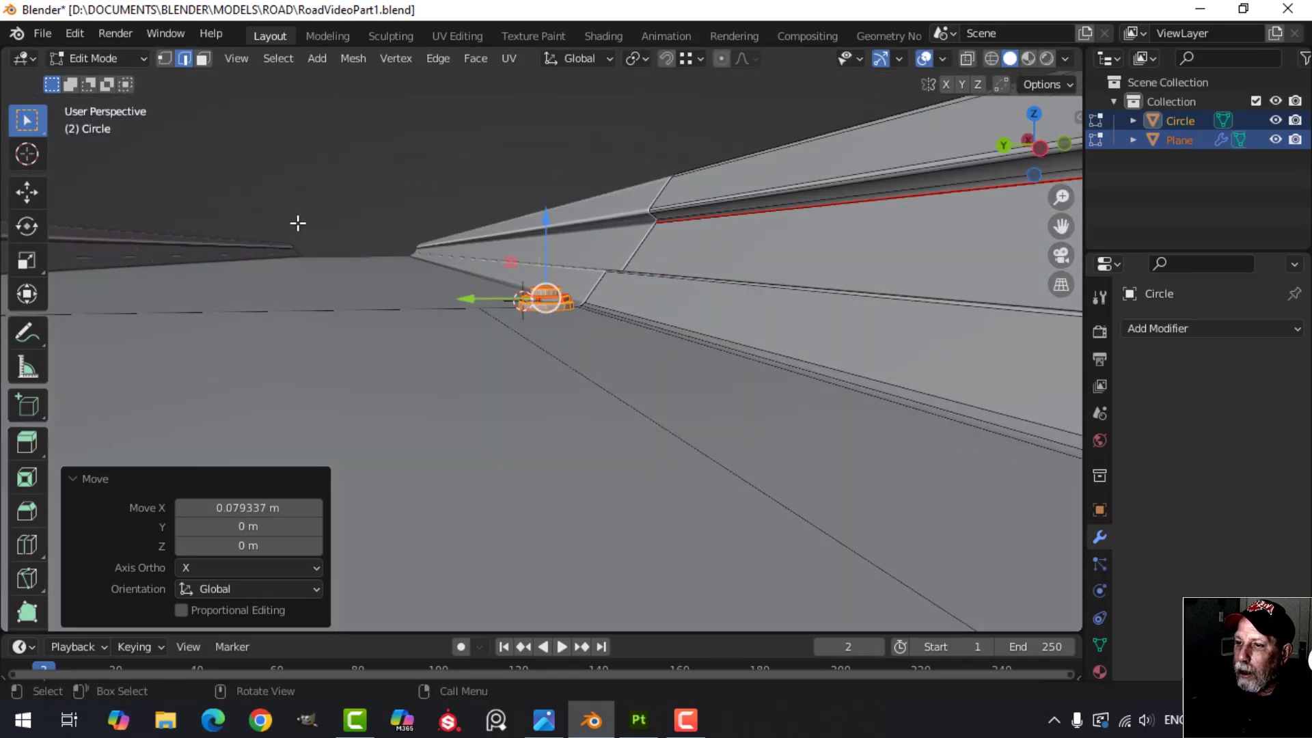
pyautogui.scroll(2, 600, 287)
pyautogui.keyDown('shift'); pyautogui.moveTo(601, 287); pyautogui.dragTo(550, 300, button='middle'); pyautogui.keyUp('shift')
pyautogui.moveTo(550, 300); pyautogui.dragTo(537, 298, button='middle')
pyautogui.moveTo(486, 243); pyautogui.dragTo(497, 258)
pyautogui.moveTo(503, 274); pyautogui.dragTo(708, 395, button='middle')
pyautogui.press('Tab')
pyautogui.scroll(-5, 513, 355)
# Select the bolt assembly, reset the 3D cursor to the world origin and set the object's origin to the 3D cursor
pyautogui.hotkey('alt', 'a')
pyautogui.scroll(-2, 547, 372)
pyautogui.scroll(4, 587, 352)
pyautogui.scroll(3, 574, 410)
pyautogui.click(589, 375)
pyautogui.scroll(-3, 758, 414)
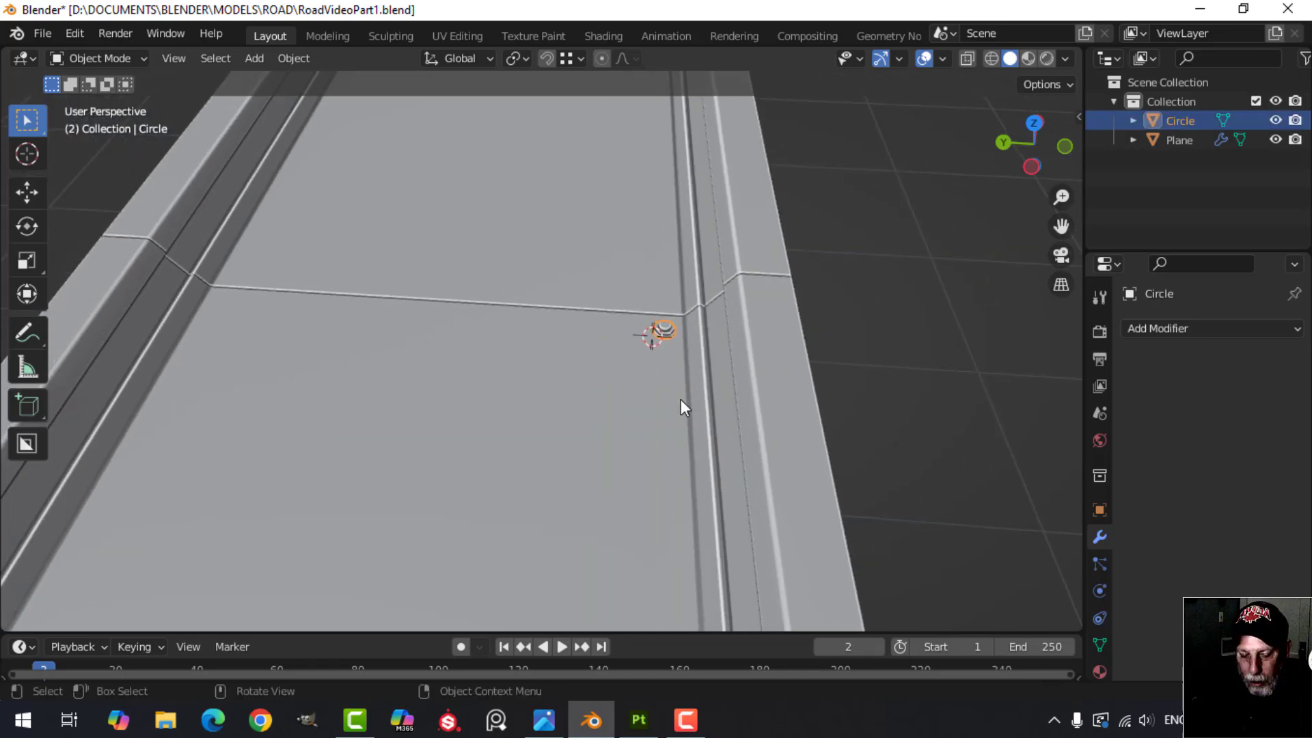
pyautogui.hotkey('shift', 'c')
pyautogui.keyDown('shift'); pyautogui.moveTo(600, 434); pyautogui.dragTo(615, 352, button='middle'); pyautogui.keyUp('shift')
pyautogui.scroll(4, 615, 353)
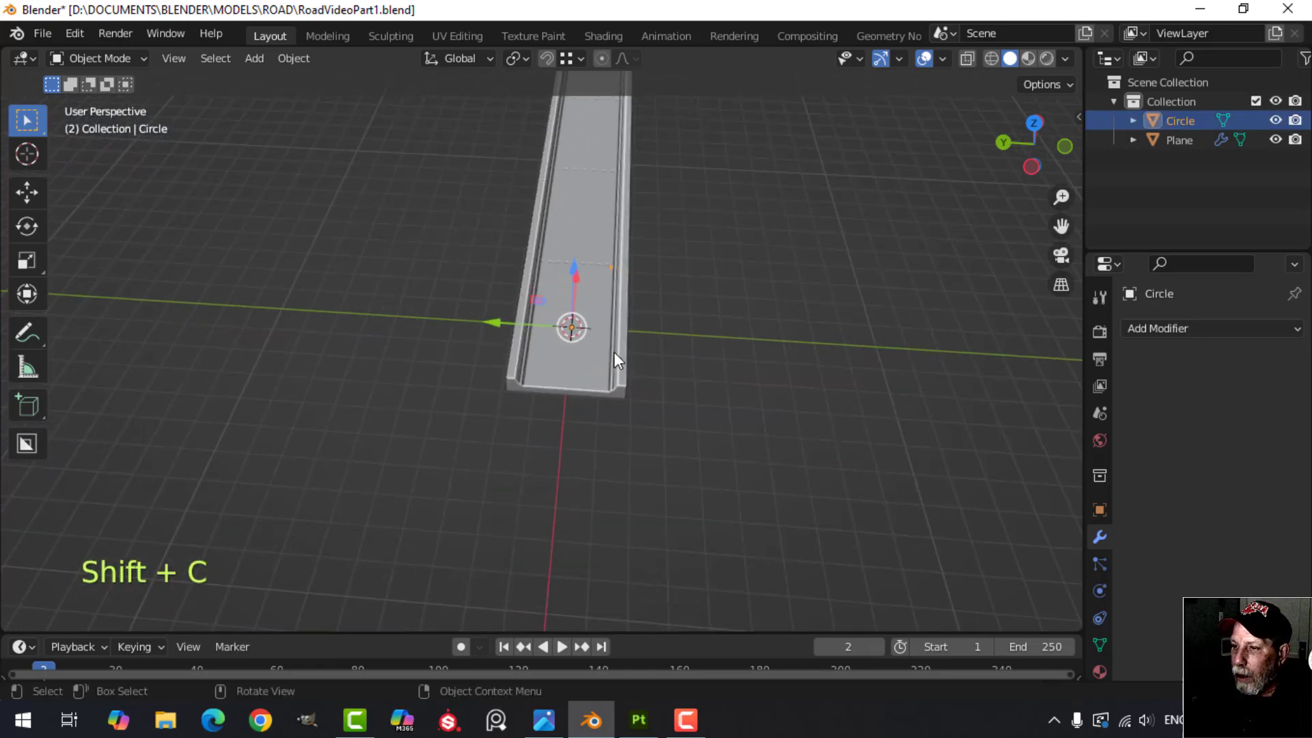
pyautogui.scroll(5, 614, 351)
pyautogui.keyDown('shift'); pyautogui.moveTo(627, 293); pyautogui.dragTo(524, 478, button='middle'); pyautogui.keyUp('shift')
pyautogui.scroll(5, 620, 339)
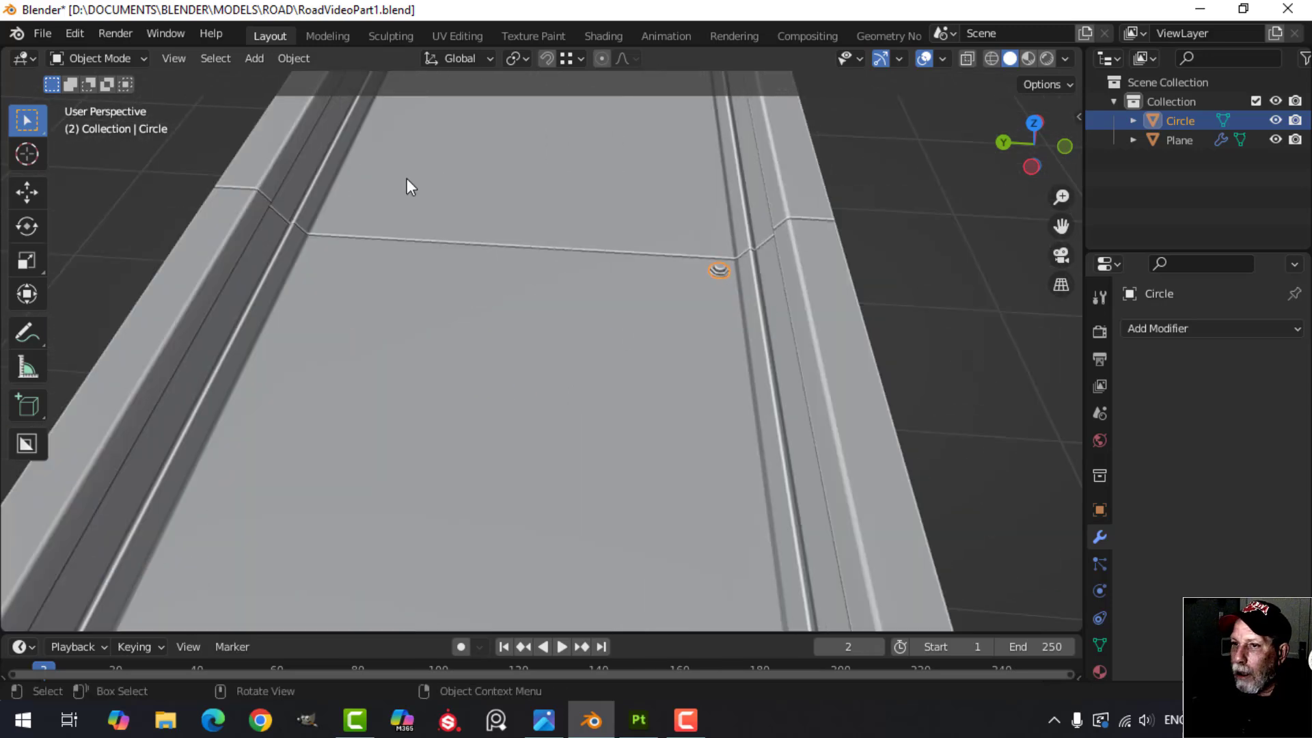
pyautogui.click(290, 59)
pyautogui.moveTo(369, 100)
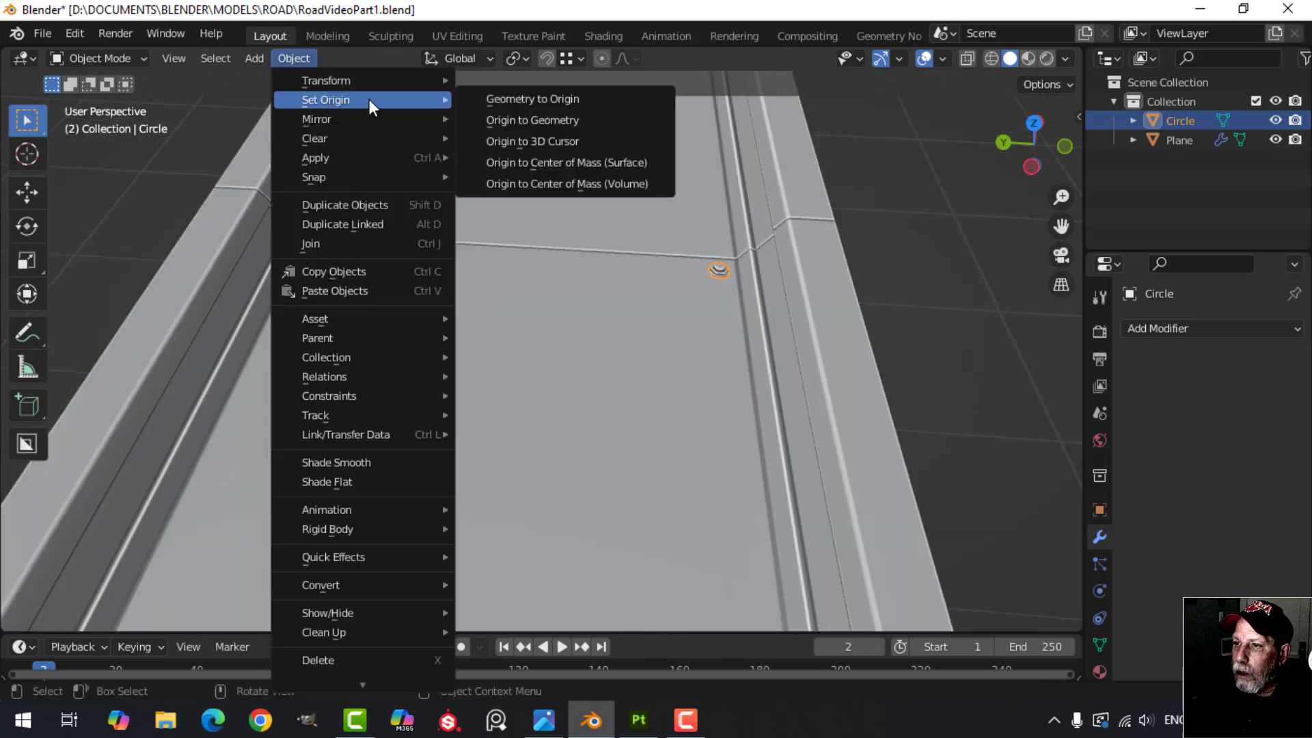
pyautogui.click(500, 143)
# Add a Mirror modifier on the X axis to the bolt assembly to repeat it at the section's other end
pyautogui.click(1156, 324)
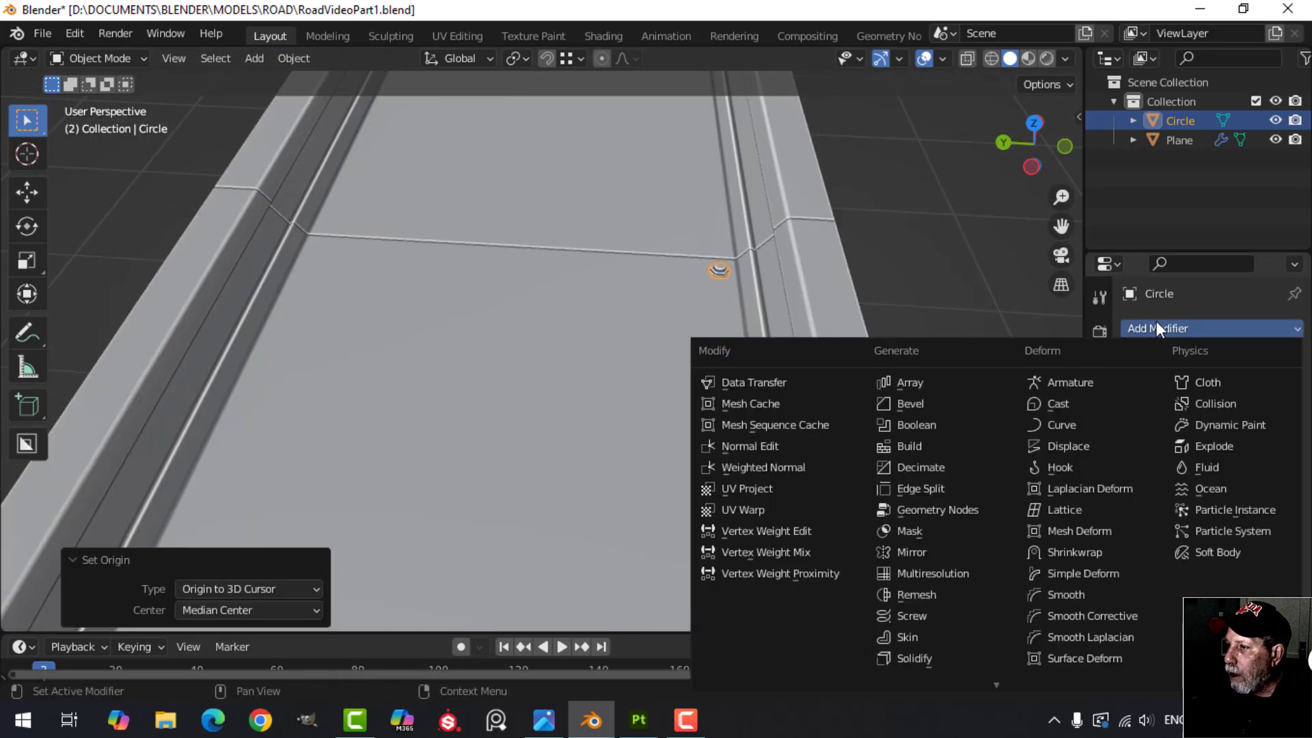
pyautogui.click(962, 554)
pyautogui.scroll(-4, 940, 451)
pyautogui.keyDown('shift'); pyautogui.moveTo(916, 459); pyautogui.dragTo(592, 358, button='middle'); pyautogui.keyUp('shift')
pyautogui.scroll(4, 592, 358)
pyautogui.keyDown('shift'); pyautogui.moveTo(321, 343); pyautogui.dragTo(604, 372, button='middle'); pyautogui.keyUp('shift')
pyautogui.scroll(4, 604, 372)
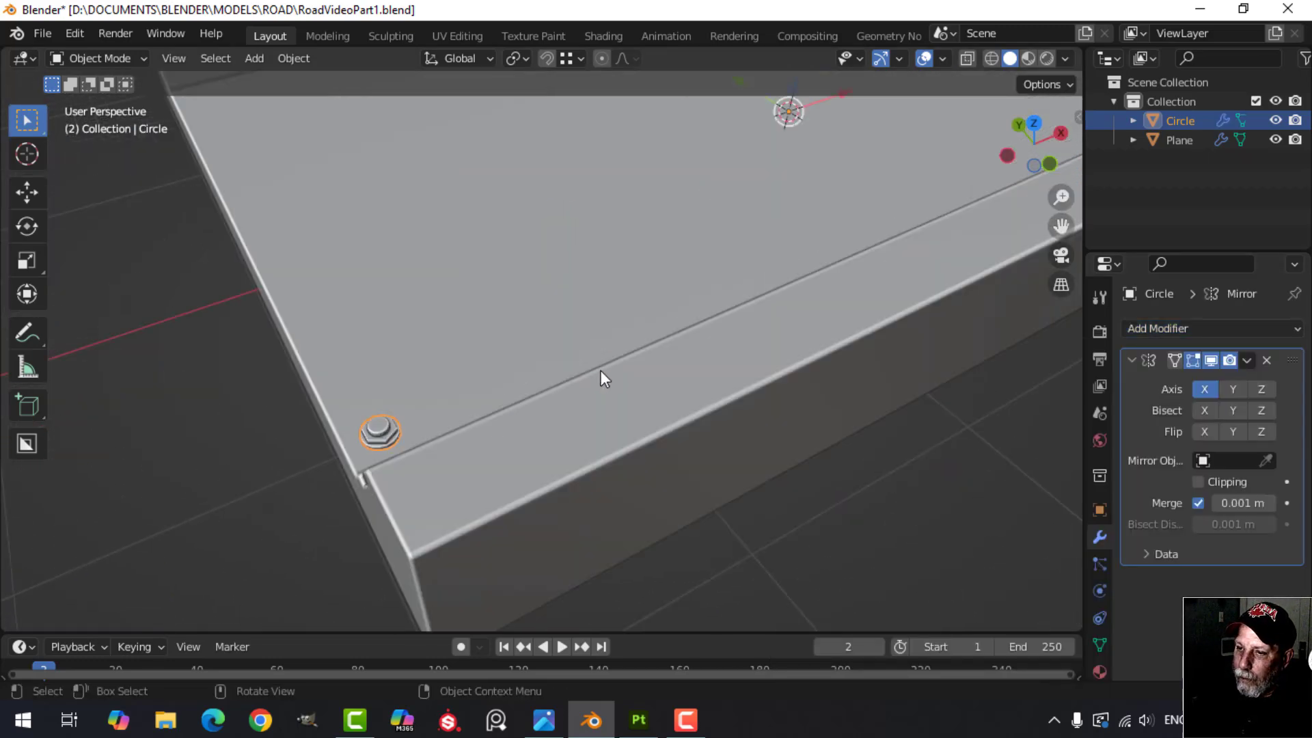
pyautogui.scroll(-5, 600, 371)
pyautogui.keyDown('shift'); pyautogui.moveTo(862, 261); pyautogui.dragTo(622, 357, button='middle'); pyautogui.keyUp('shift')
pyautogui.scroll(4, 637, 360)
pyautogui.scroll(-2, 580, 355)
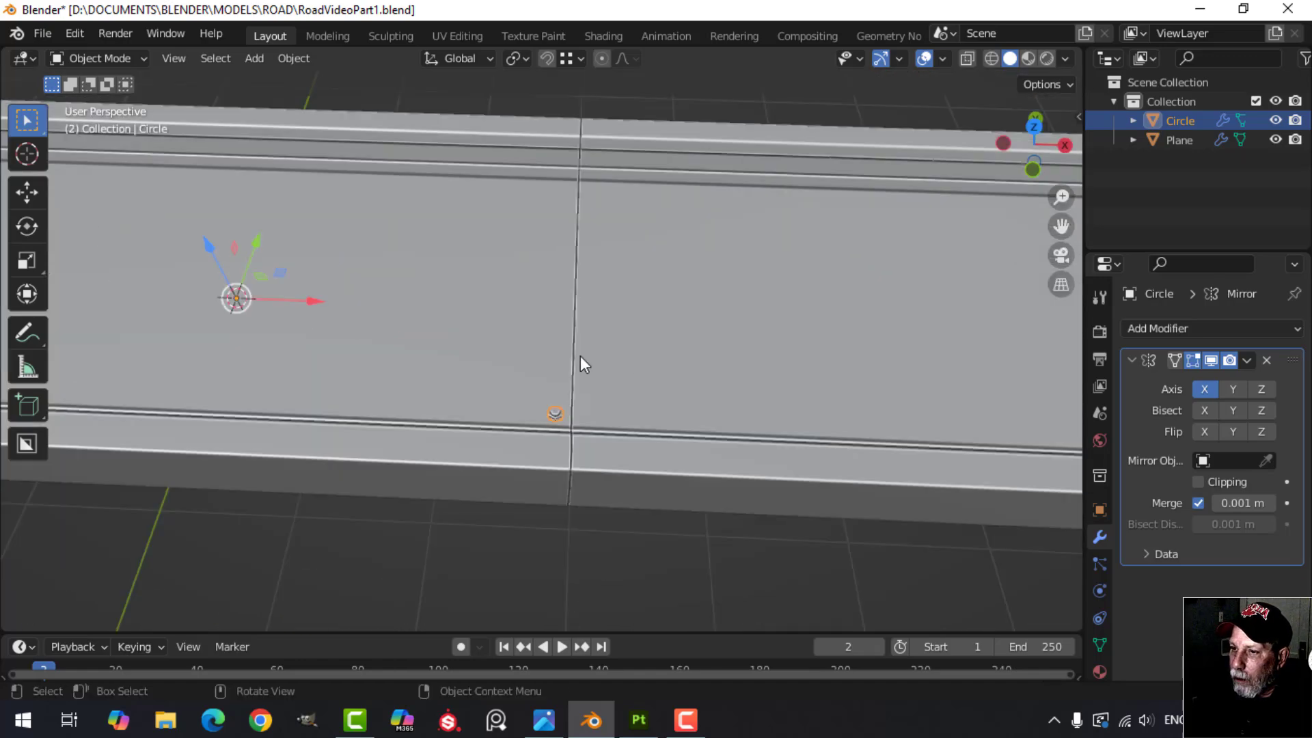
pyautogui.scroll(-3, 580, 355)
pyautogui.keyDown('shift'); pyautogui.moveTo(355, 351); pyautogui.dragTo(716, 332, button='middle'); pyautogui.keyUp('shift')
pyautogui.scroll(4, 716, 332)
pyautogui.keyDown('shift'); pyautogui.moveTo(823, 296); pyautogui.dragTo(899, 363, button='middle'); pyautogui.keyUp('shift')
# Try mirroring the bolts across the Y axis as well
pyautogui.click(1219, 389)
pyautogui.scroll(-3, 768, 378)
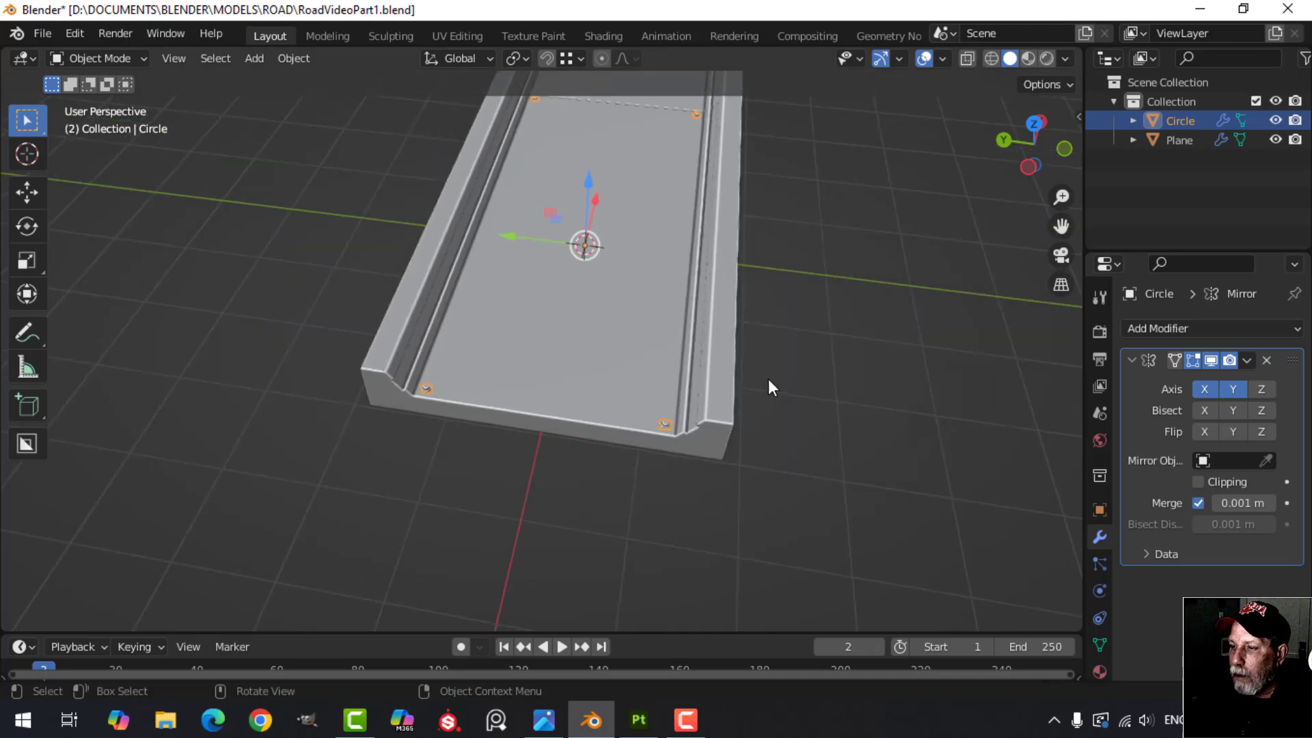
pyautogui.scroll(-2, 798, 341)
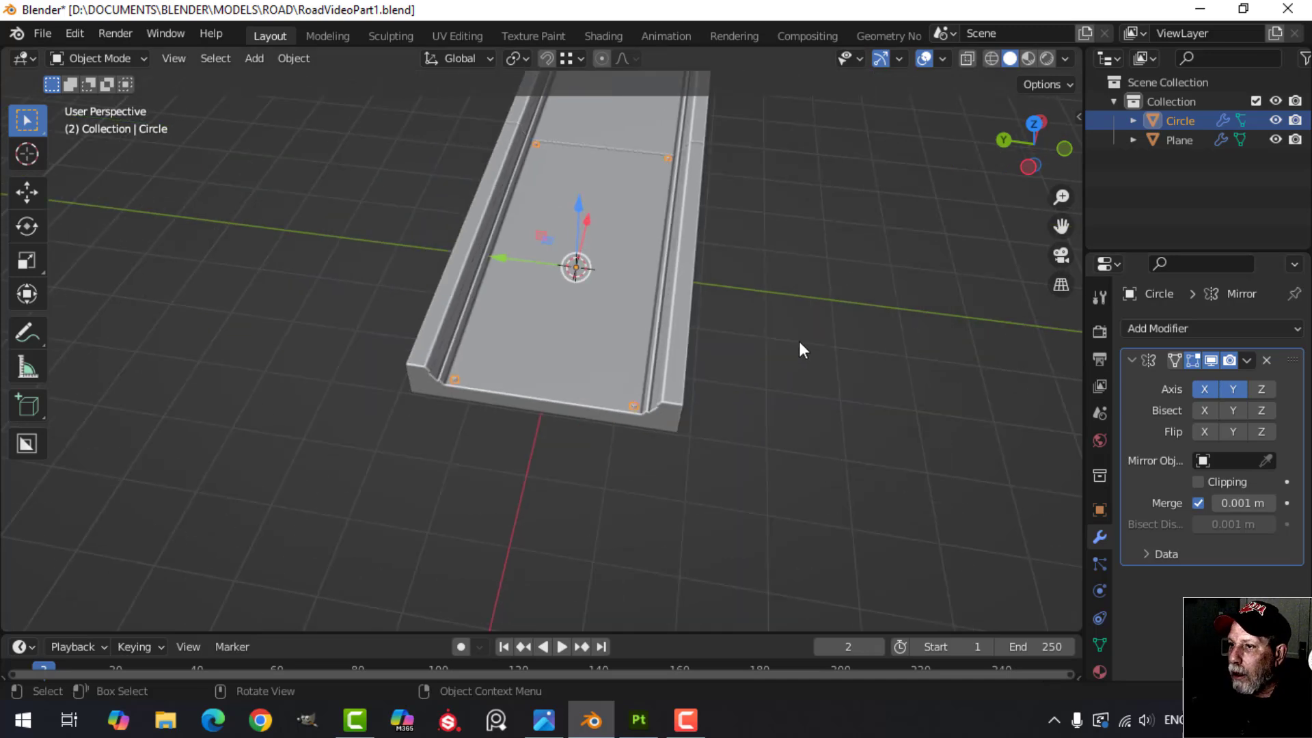
pyautogui.keyDown('shift'); pyautogui.moveTo(796, 349); pyautogui.dragTo(736, 345, button='middle'); pyautogui.keyUp('shift')
pyautogui.scroll(3, 851, 342)
pyautogui.hotkey('alt', 'a')
pyautogui.keyDown('shift'); pyautogui.moveTo(684, 349); pyautogui.dragTo(712, 338, button='middle'); pyautogui.keyUp('shift')
pyautogui.scroll(-3, 694, 353)
pyautogui.scroll(3, 732, 362)
pyautogui.moveTo(712, 338); pyautogui.dragTo(749, 341, button='middle')
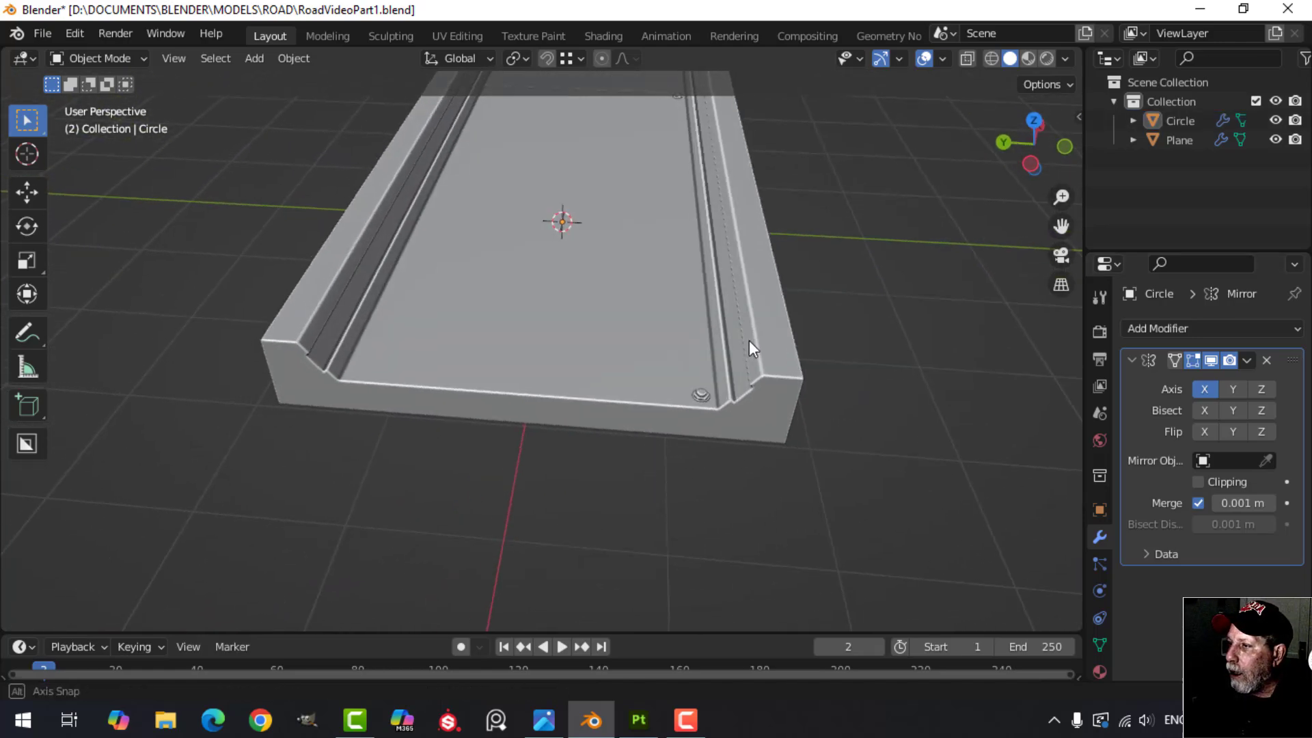
# Apply the bolts' X-axis Mirror modifier and join the bolts into the road object, keeping the road as the active object
pyautogui.click(702, 386)
pyautogui.click(1248, 362)
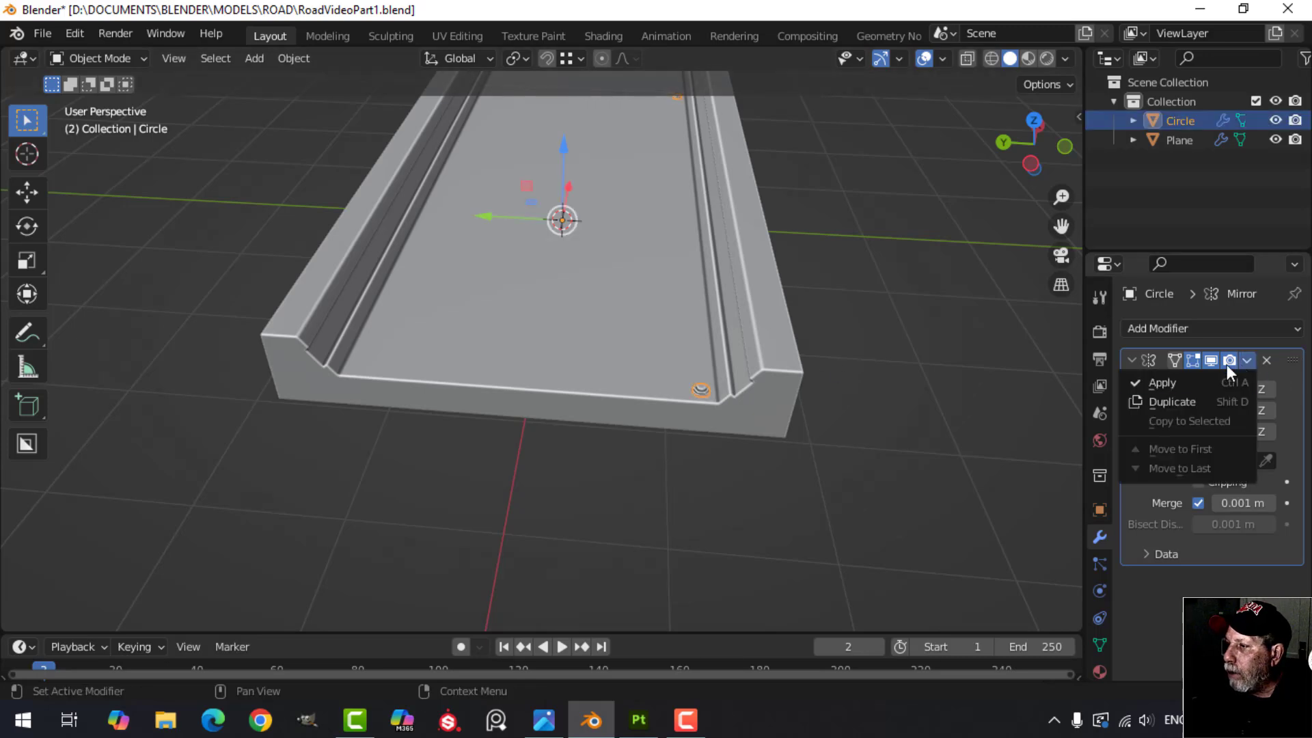
pyautogui.click(1161, 378)
pyautogui.keyDown('shift'); pyautogui.moveTo(852, 377); pyautogui.dragTo(750, 401, button='middle'); pyautogui.keyUp('shift')
pyautogui.keyDown('shift'); pyautogui.click(705, 354); pyautogui.keyUp('shift')
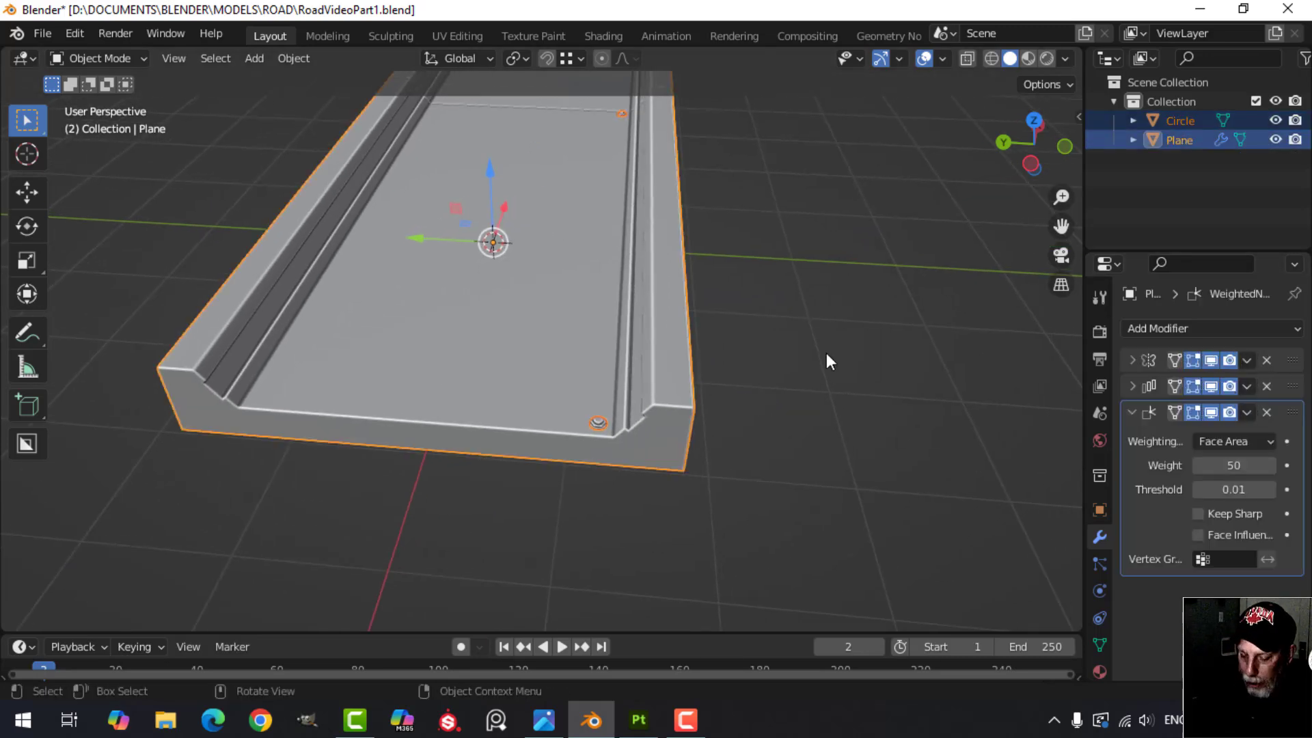
pyautogui.hotkey('ctrl', 'j')
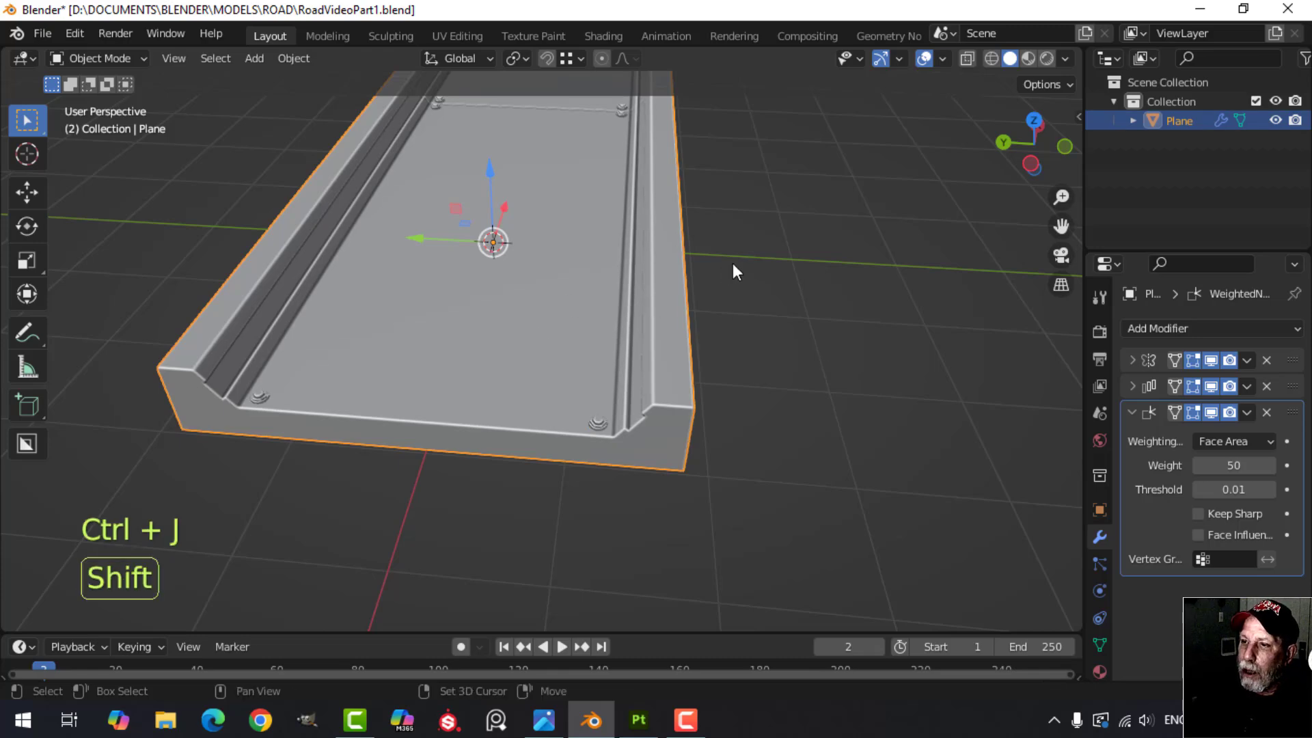
# Examine the bolted joints along the arrayed road, up close and along its full length
pyautogui.moveTo(732, 272); pyautogui.dragTo(414, 400, button='middle')
pyautogui.hotkey('alt', 'a')
pyautogui.scroll(-2, 719, 336)
pyautogui.keyDown('shift'); pyautogui.moveTo(750, 327); pyautogui.dragTo(563, 338, button='middle'); pyautogui.keyUp('shift')
pyautogui.scroll(3, 683, 343)
pyautogui.keyDown('shift'); pyautogui.moveTo(757, 346); pyautogui.dragTo(542, 314, button='middle'); pyautogui.keyUp('shift')
pyautogui.scroll(3, 601, 345)
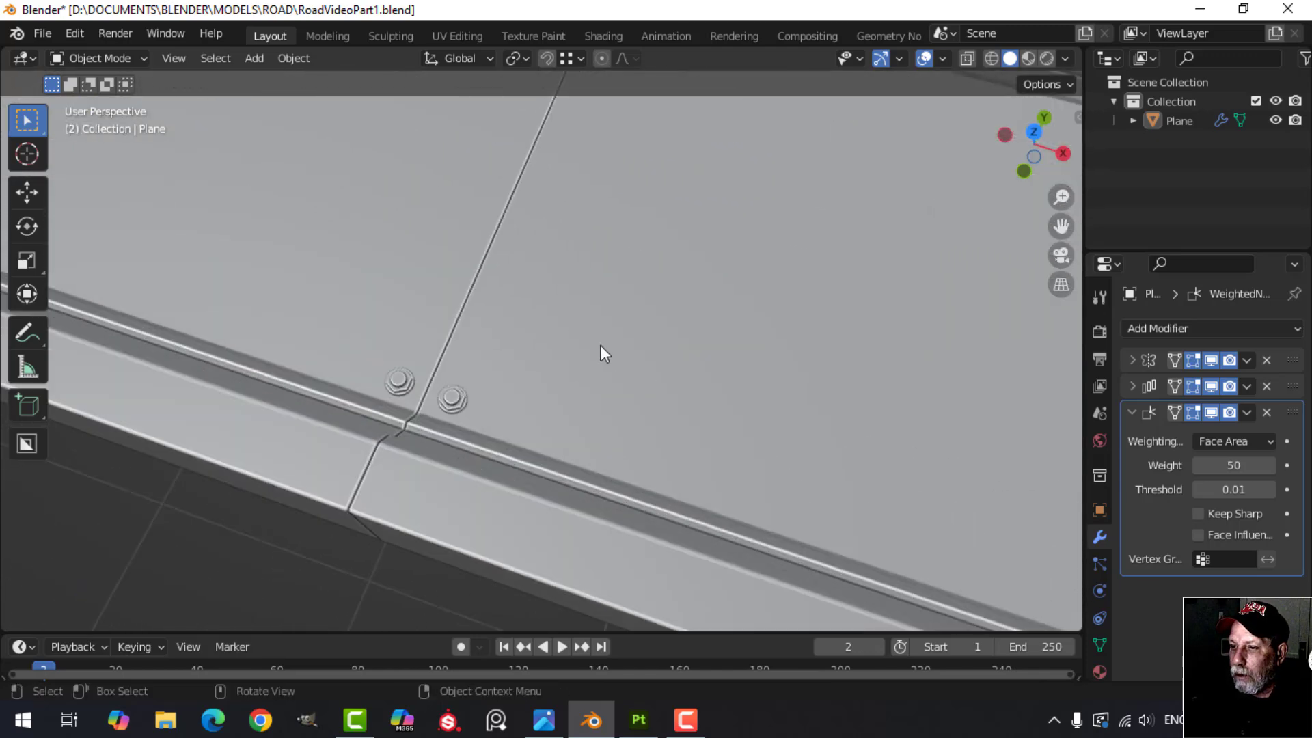
pyautogui.keyDown('shift'); pyautogui.moveTo(600, 351); pyautogui.dragTo(558, 444, button='middle'); pyautogui.keyUp('shift')
pyautogui.scroll(-1, 563, 396)
pyautogui.scroll(4, 565, 372)
pyautogui.scroll(-9, 577, 362)
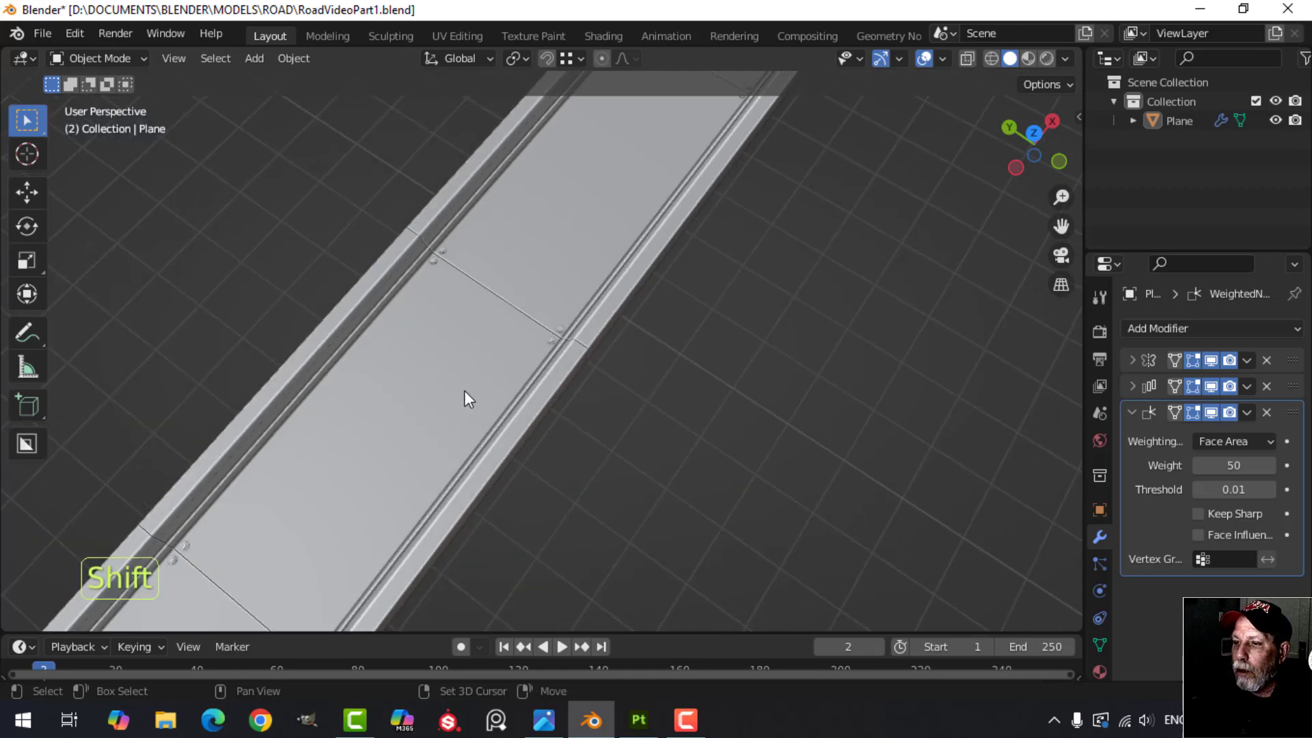
pyautogui.keyDown('shift'); pyautogui.moveTo(465, 390); pyautogui.dragTo(512, 367, button='middle'); pyautogui.keyUp('shift')
pyautogui.moveTo(513, 367); pyautogui.dragTo(601, 269, button='middle')
pyautogui.scroll(-5, 613, 300)
pyautogui.keyDown('shift'); pyautogui.moveTo(620, 323); pyautogui.dragTo(568, 263, button='middle'); pyautogui.keyUp('shift')
pyautogui.scroll(-5, 604, 341)
pyautogui.scroll(6, 615, 348)
pyautogui.keyDown('shift'); pyautogui.moveTo(637, 350); pyautogui.dragTo(607, 138, button='middle'); pyautogui.keyUp('shift')
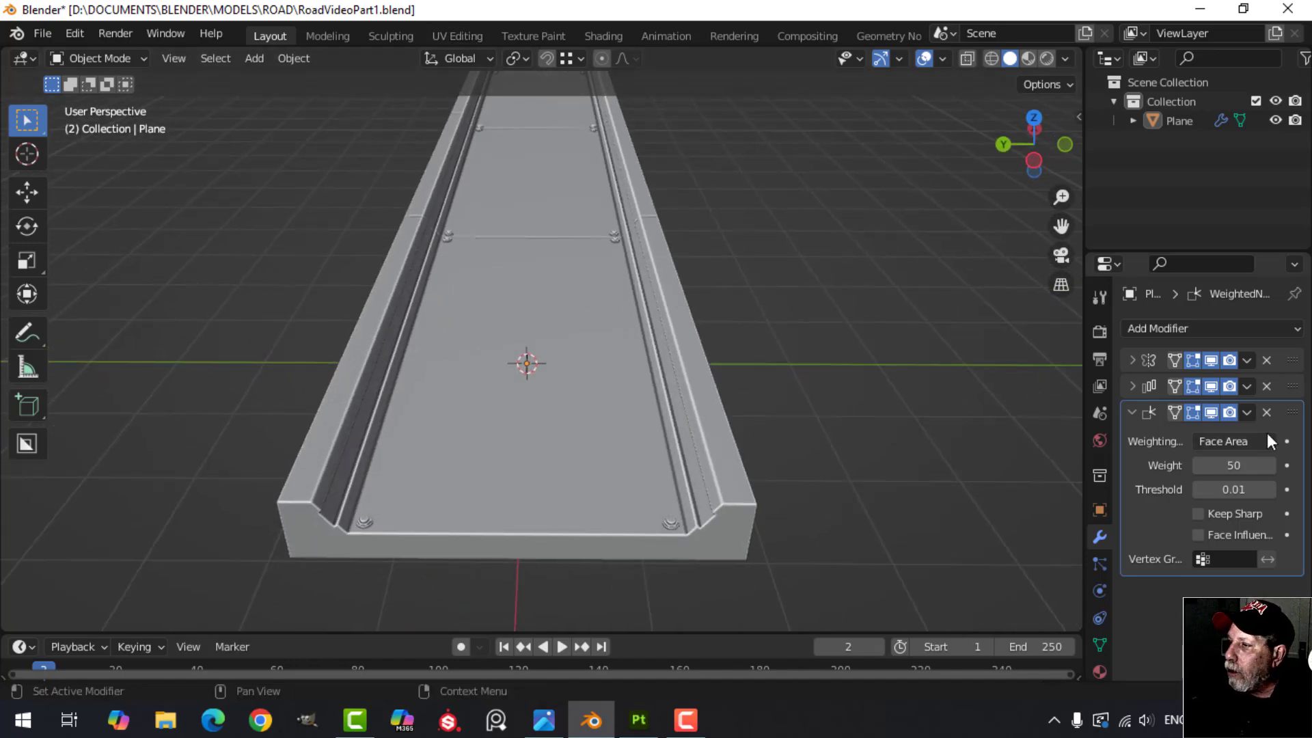
# Turn off viewport display of the Mirror and Array modifiers, select the road section and open it in the UV Editing workspace
pyautogui.click(1209, 360)
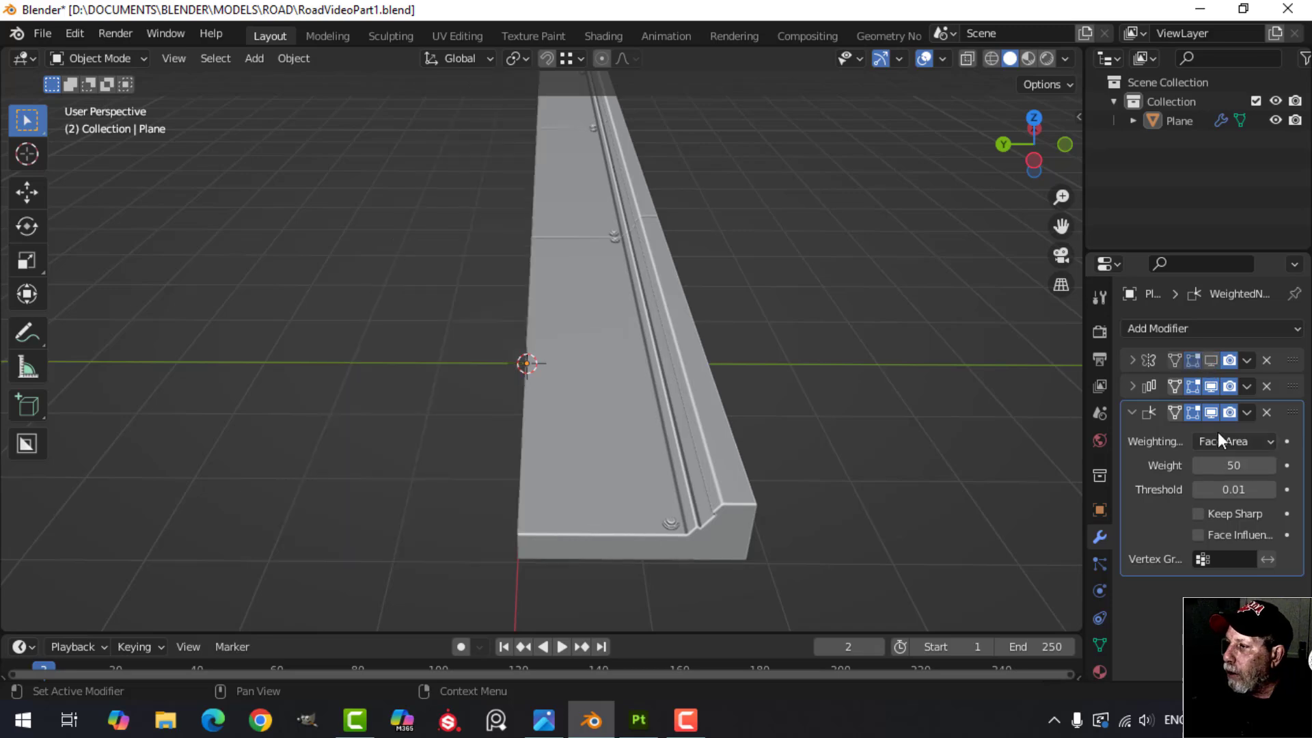
pyautogui.click(1211, 386)
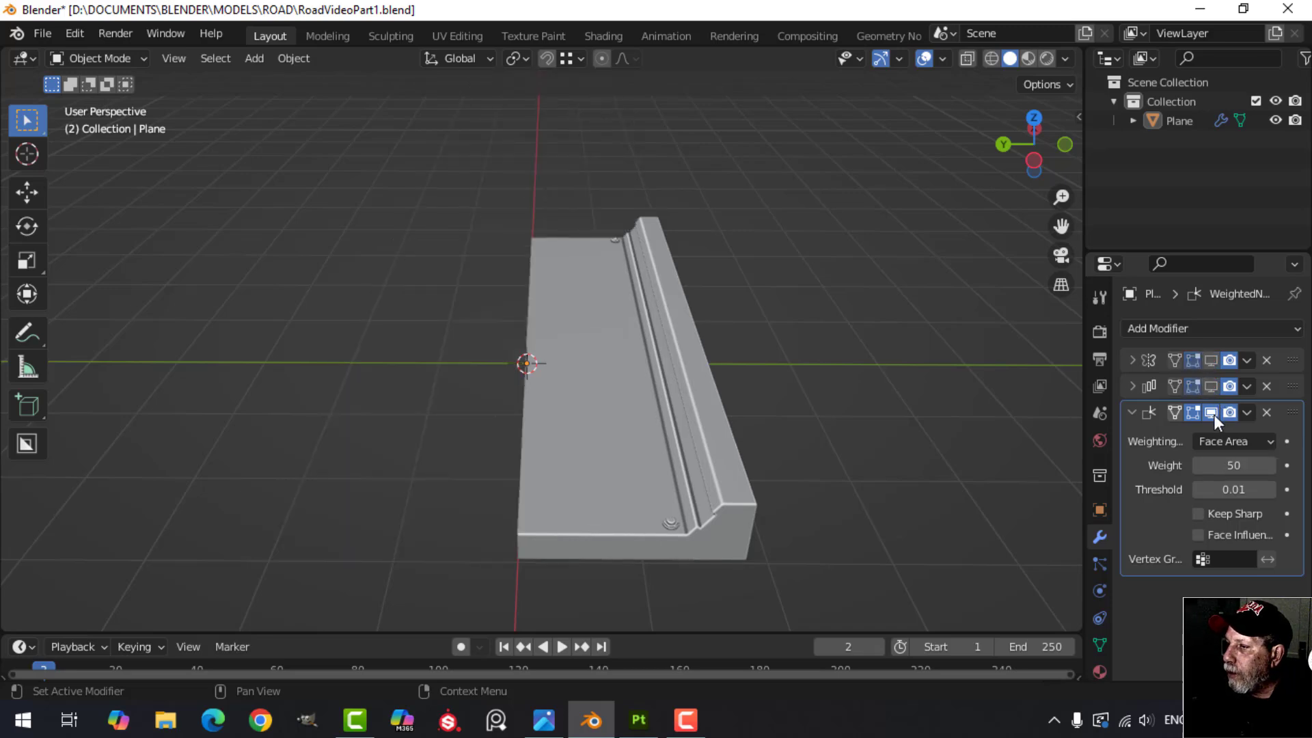
pyautogui.click(590, 453)
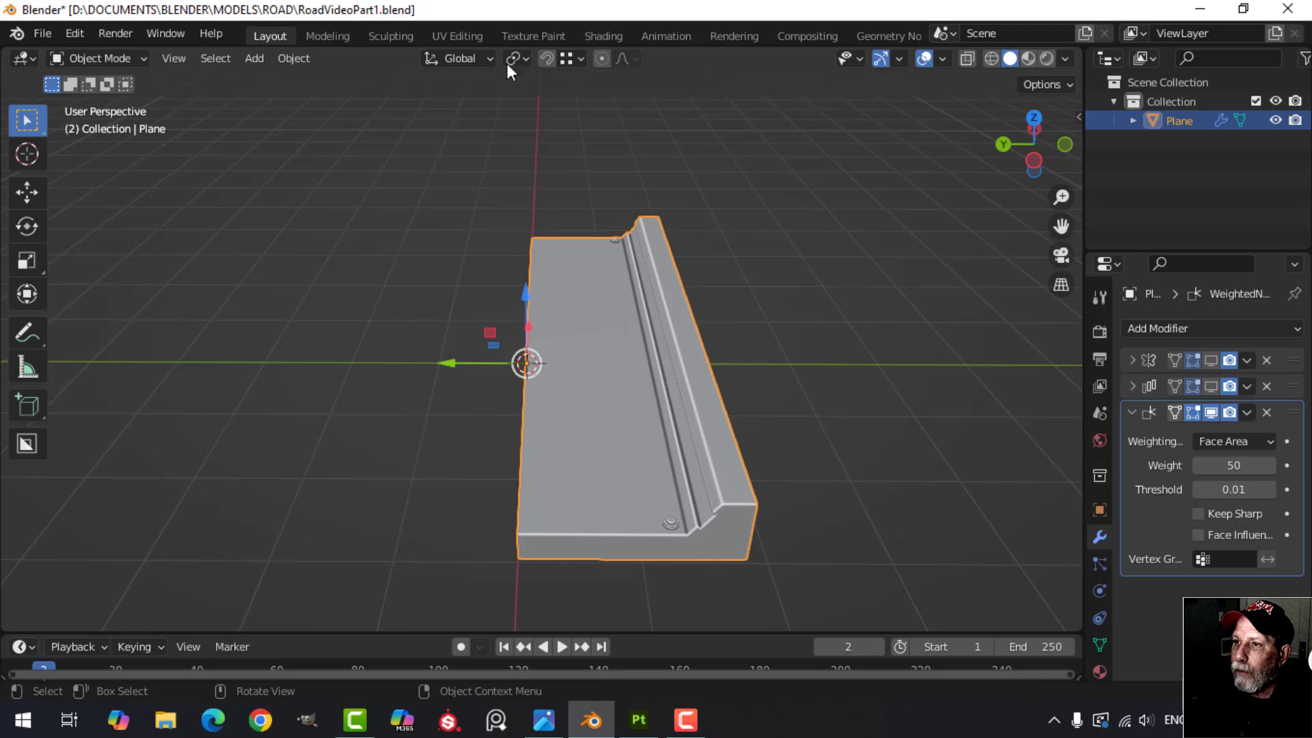
pyautogui.click(457, 36)
pyautogui.press('a')
# Mark the edge loop following the kerb and road profile at the section's end as a seam
pyautogui.moveTo(907, 351); pyautogui.dragTo(812, 414, button='middle')
pyautogui.hotkey('alt', 'a')
pyautogui.moveTo(948, 442); pyautogui.dragTo(911, 347, button='middle')
pyautogui.scroll(3, 817, 424)
pyautogui.scroll(4, 861, 424)
pyautogui.scroll(-2, 842, 387)
pyautogui.press('3')
pyautogui.scroll(2, 870, 351)
pyautogui.click(872, 292)
pyautogui.scroll(-5, 864, 313)
pyautogui.scroll(3, 912, 346)
pyautogui.hotkey('alt', 'a')
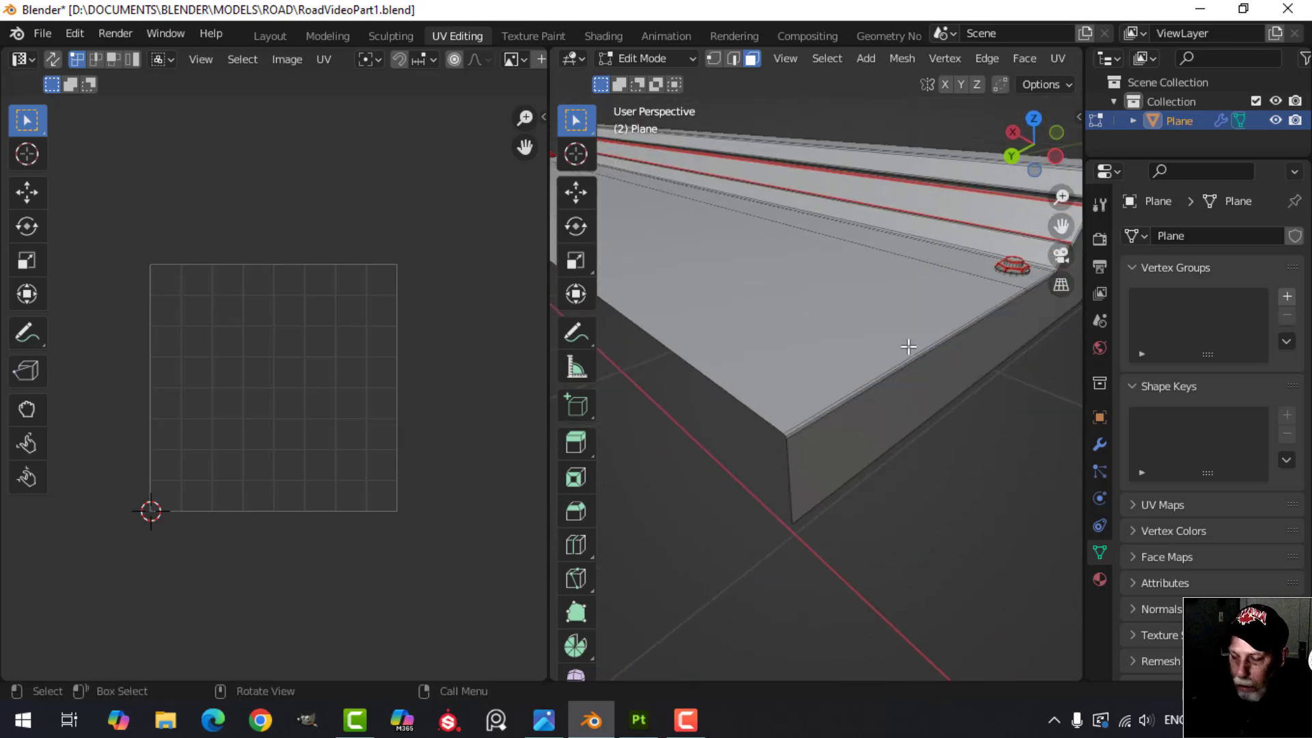
pyautogui.press('2')
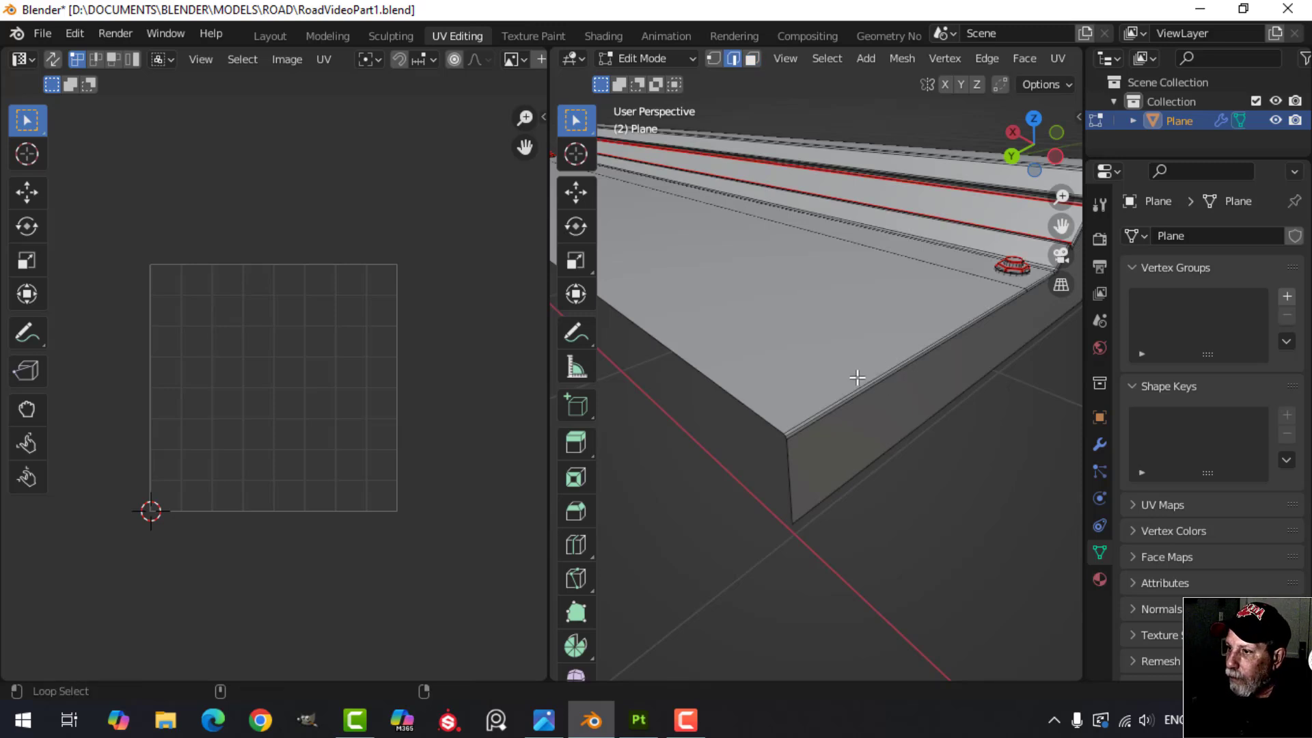
pyautogui.moveTo(1016, 375); pyautogui.dragTo(750, 299, button='middle')
pyautogui.keyDown('alt'); pyautogui.click(675, 194); pyautogui.keyUp('alt')
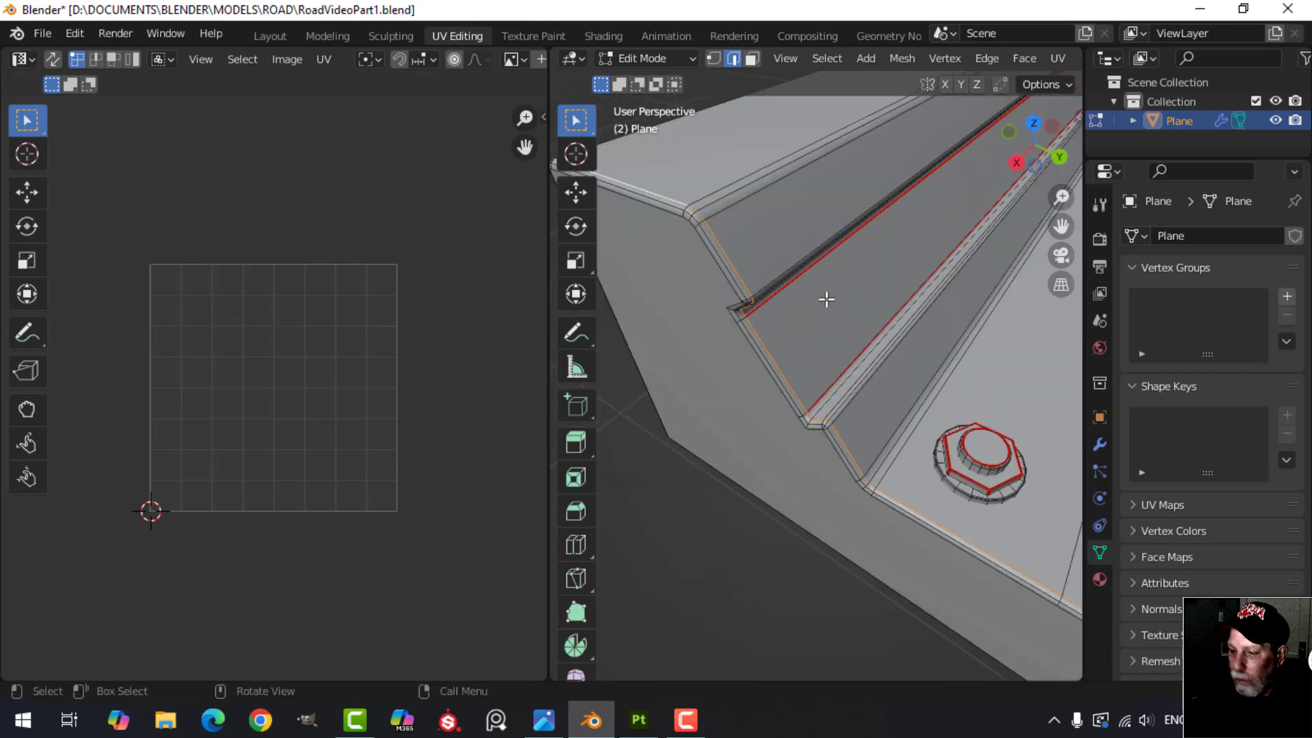
pyautogui.hotkey('ctrl', 'e')
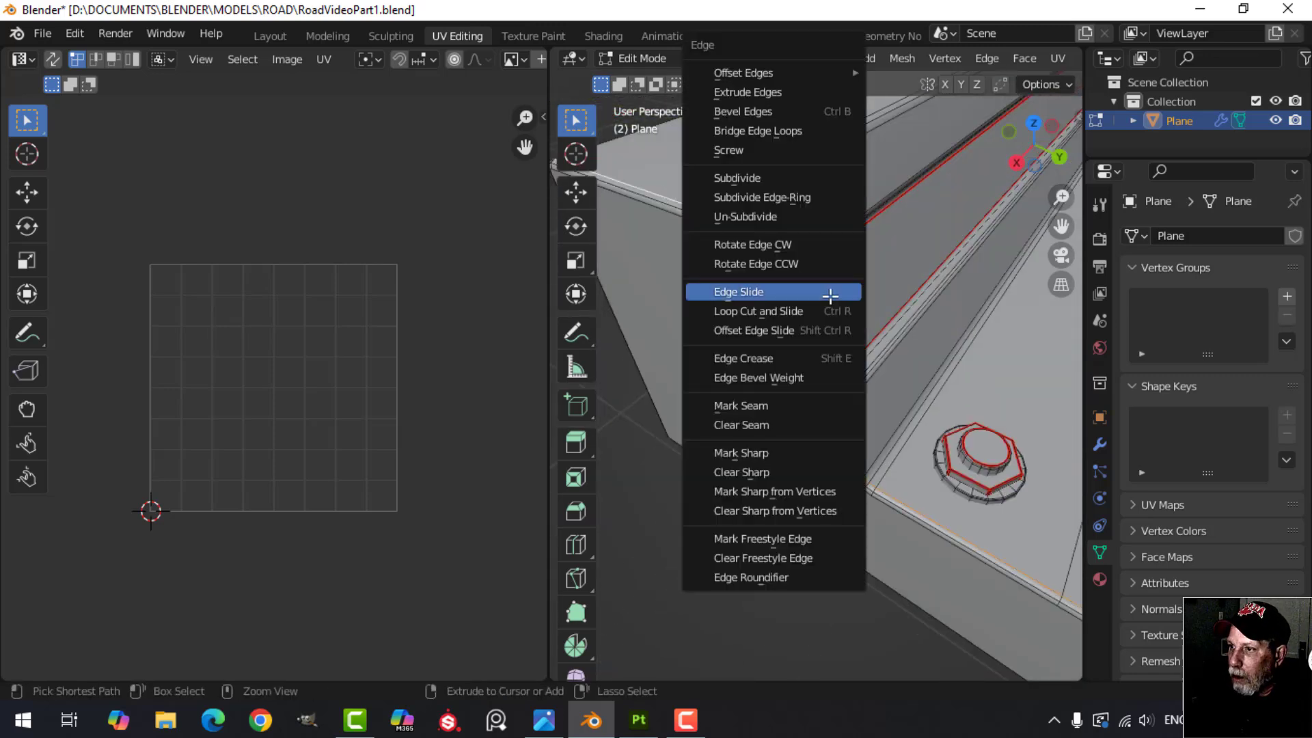
pyautogui.click(781, 406)
# Select all geometry linked to the seam edges on the road section and unwrap it
pyautogui.scroll(-8, 877, 374)
pyautogui.hotkey('ctrl', 'l')
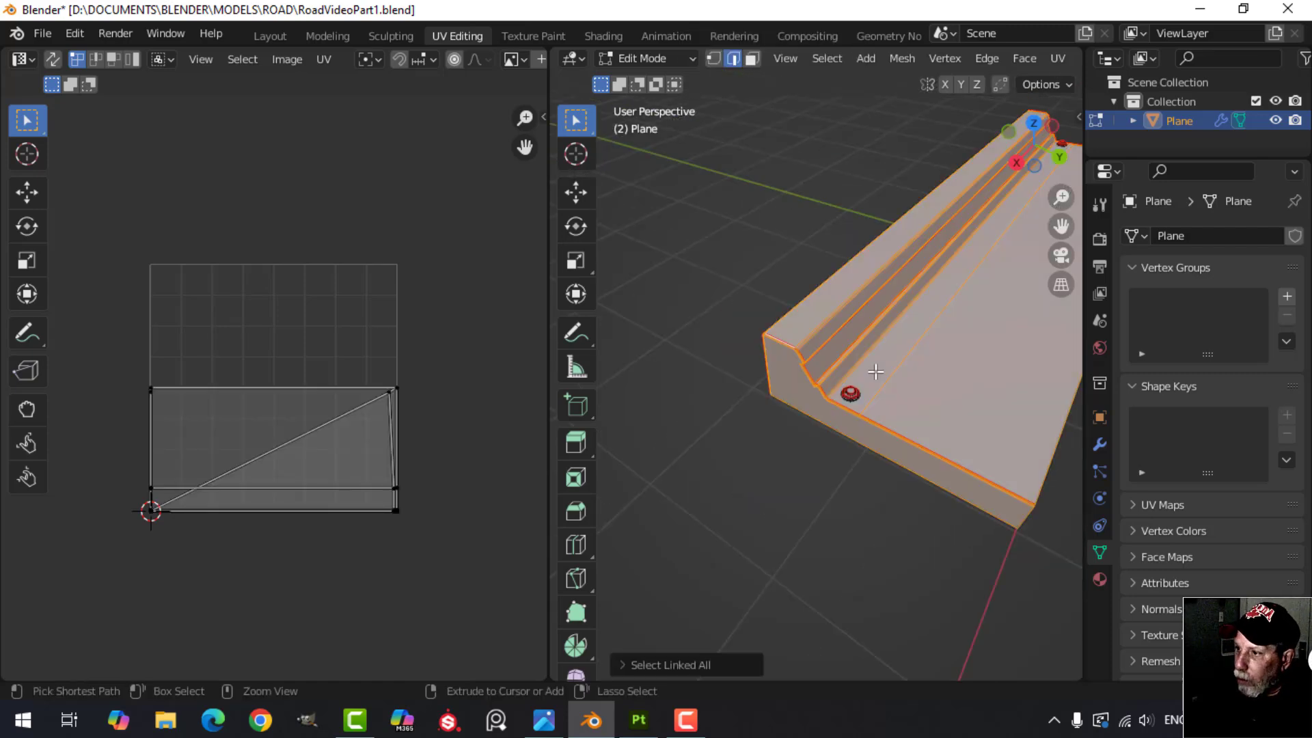
pyautogui.press('u')
pyautogui.click(985, 375)
pyautogui.scroll(4, 351, 459)
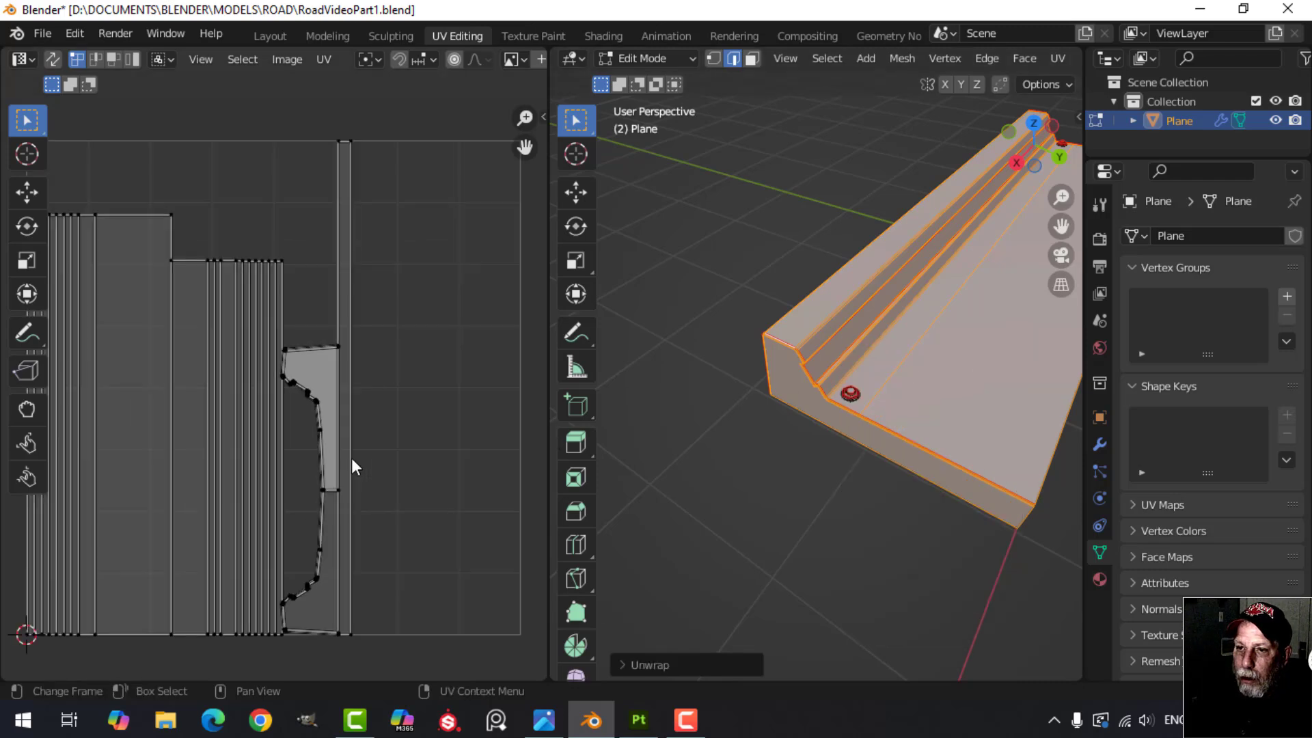
pyautogui.scroll(-3, 351, 458)
# Check the UV islands of the flat road face and the kerb's channel face by selecting each individually
pyautogui.press('3')
pyautogui.hotkey('alt', 'a')
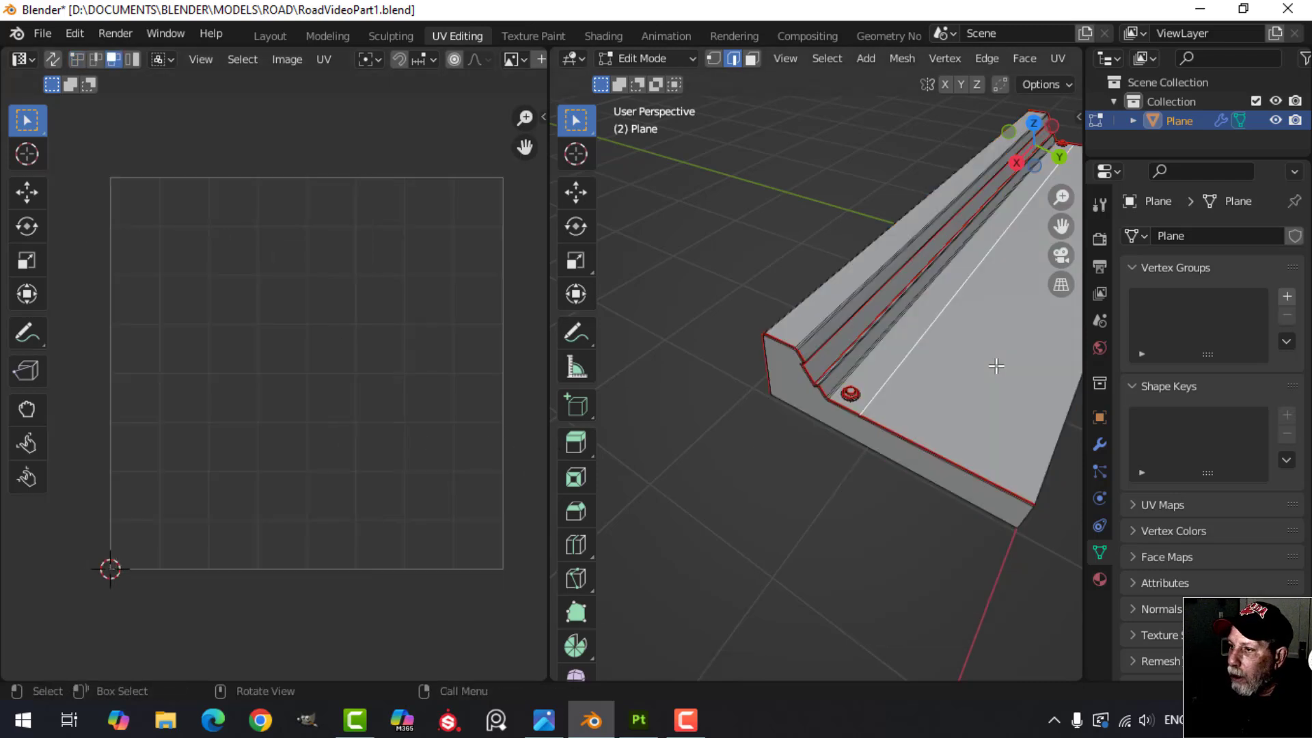
pyautogui.press('3')
pyautogui.click(1008, 348)
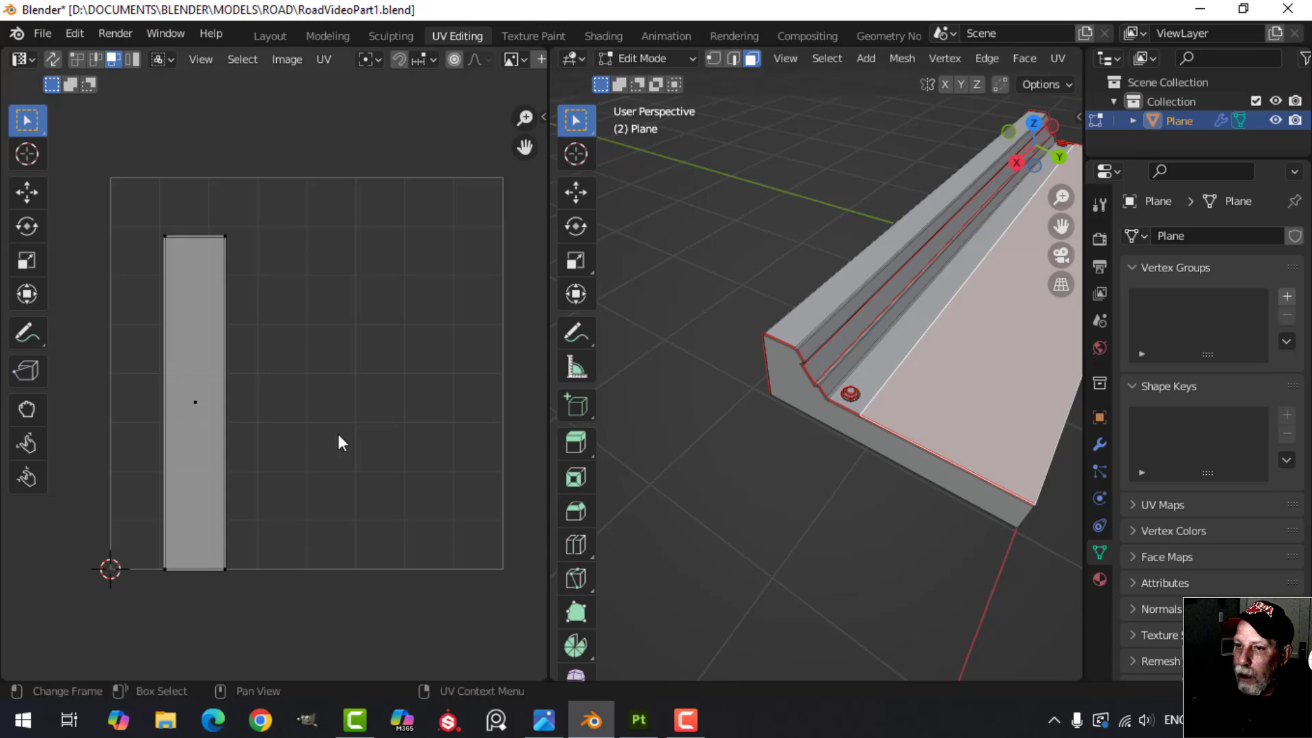
pyautogui.scroll(-3, 989, 389)
pyautogui.keyDown('shift'); pyautogui.moveTo(990, 389); pyautogui.dragTo(826, 391, button='middle'); pyautogui.keyUp('shift')
pyautogui.scroll(4, 882, 383)
pyautogui.keyDown('shift'); pyautogui.moveTo(714, 301); pyautogui.dragTo(823, 375, button='middle'); pyautogui.keyUp('shift')
pyautogui.scroll(2, 828, 375)
pyautogui.keyDown('shift'); pyautogui.moveTo(870, 414); pyautogui.dragTo(807, 377, button='middle'); pyautogui.keyUp('shift')
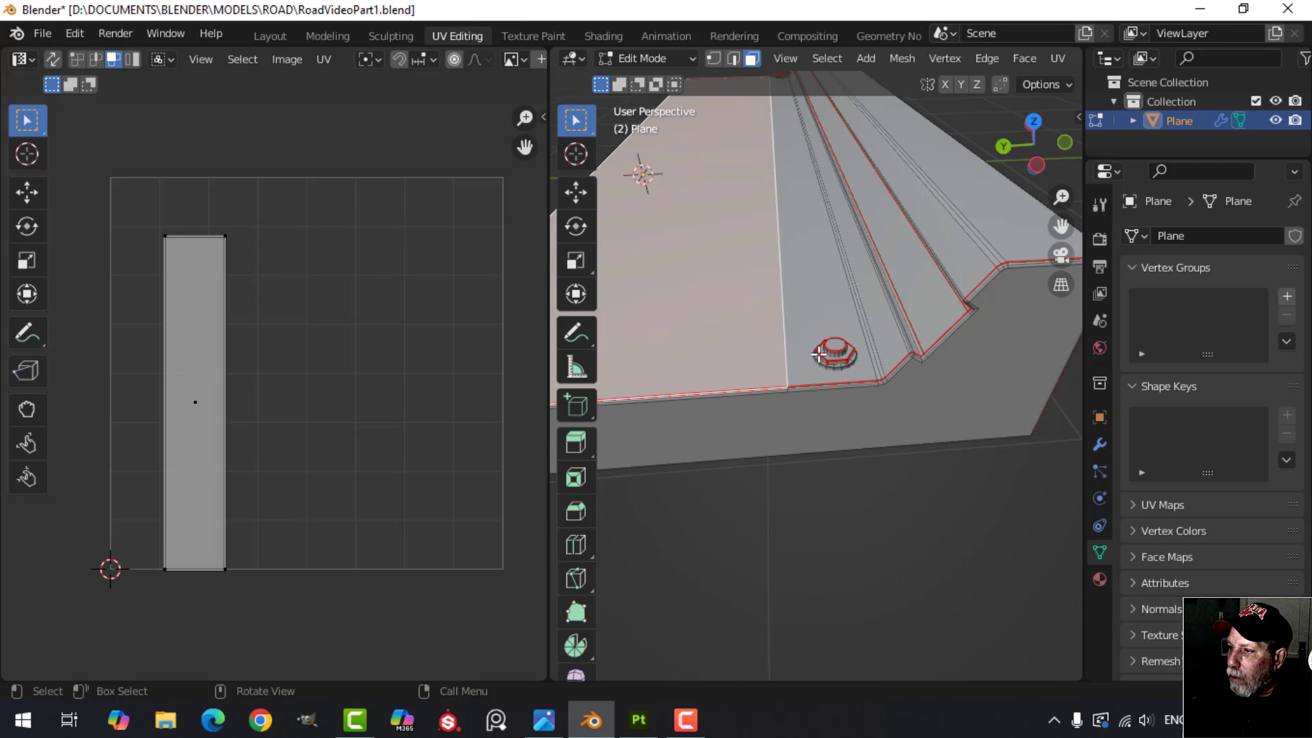
pyautogui.click(912, 285)
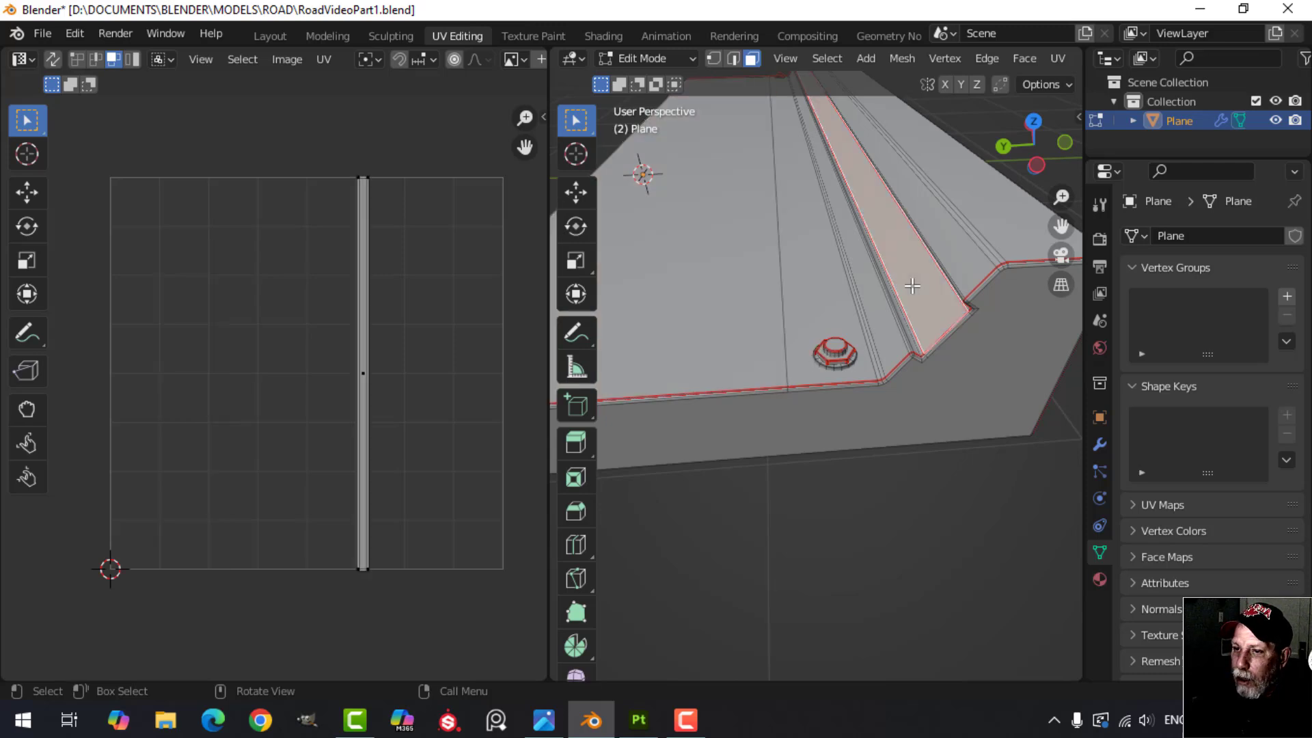
# Reposition the flat road face's UV island and scale it up to nearly the full height of the UV tile
pyautogui.click(702, 302)
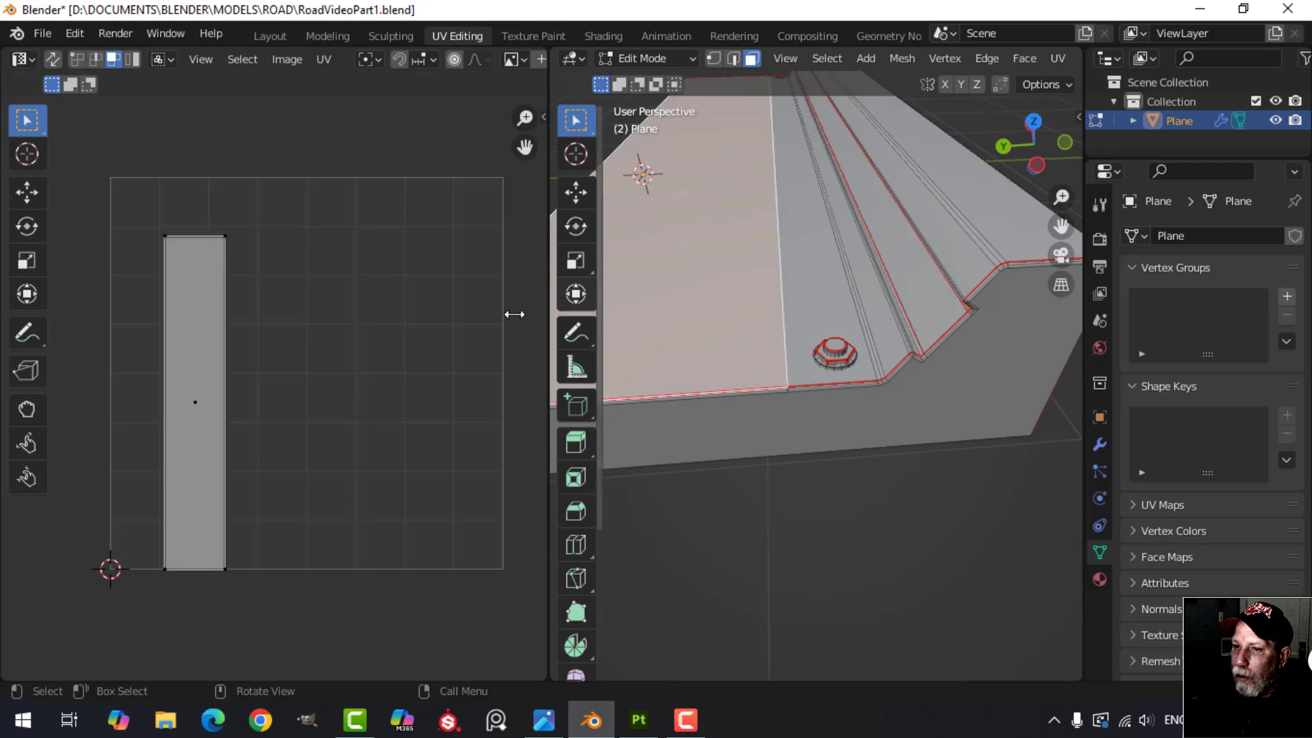
pyautogui.scroll(-2, 358, 328)
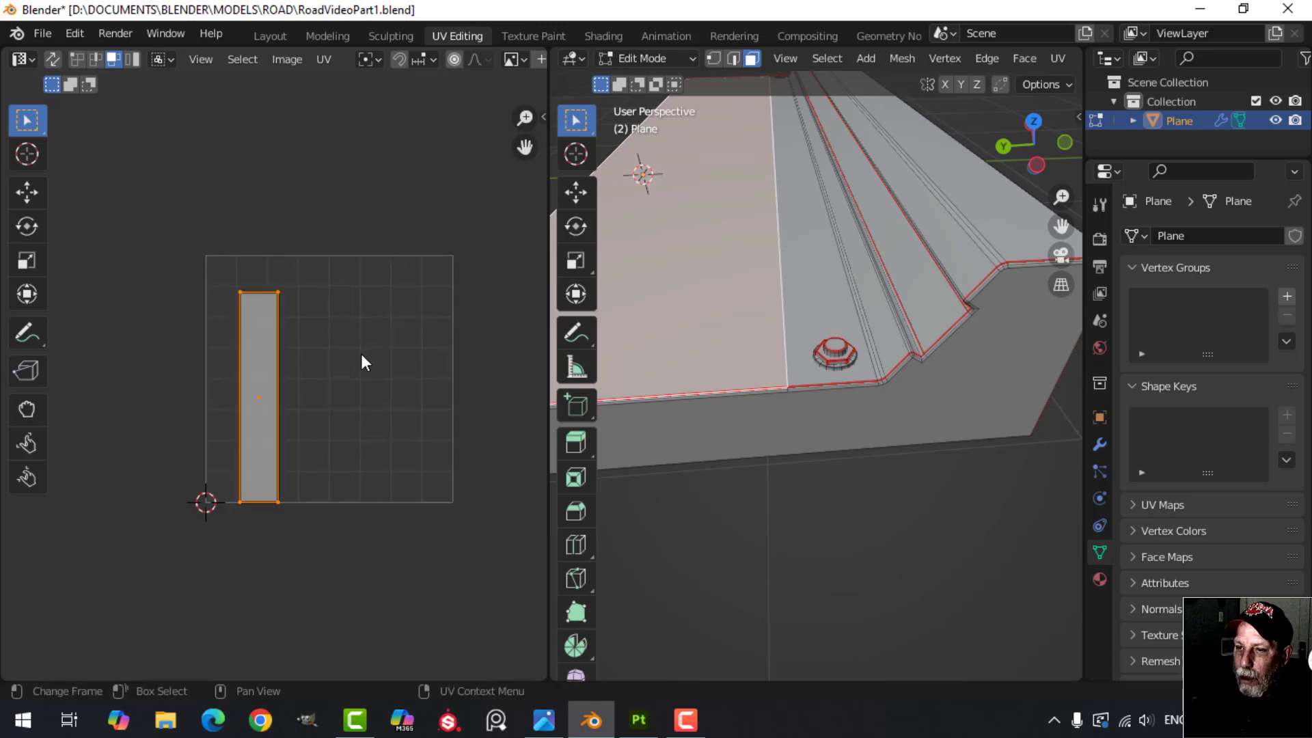
pyautogui.press('g')
pyautogui.click(357, 339)
pyautogui.press('s')
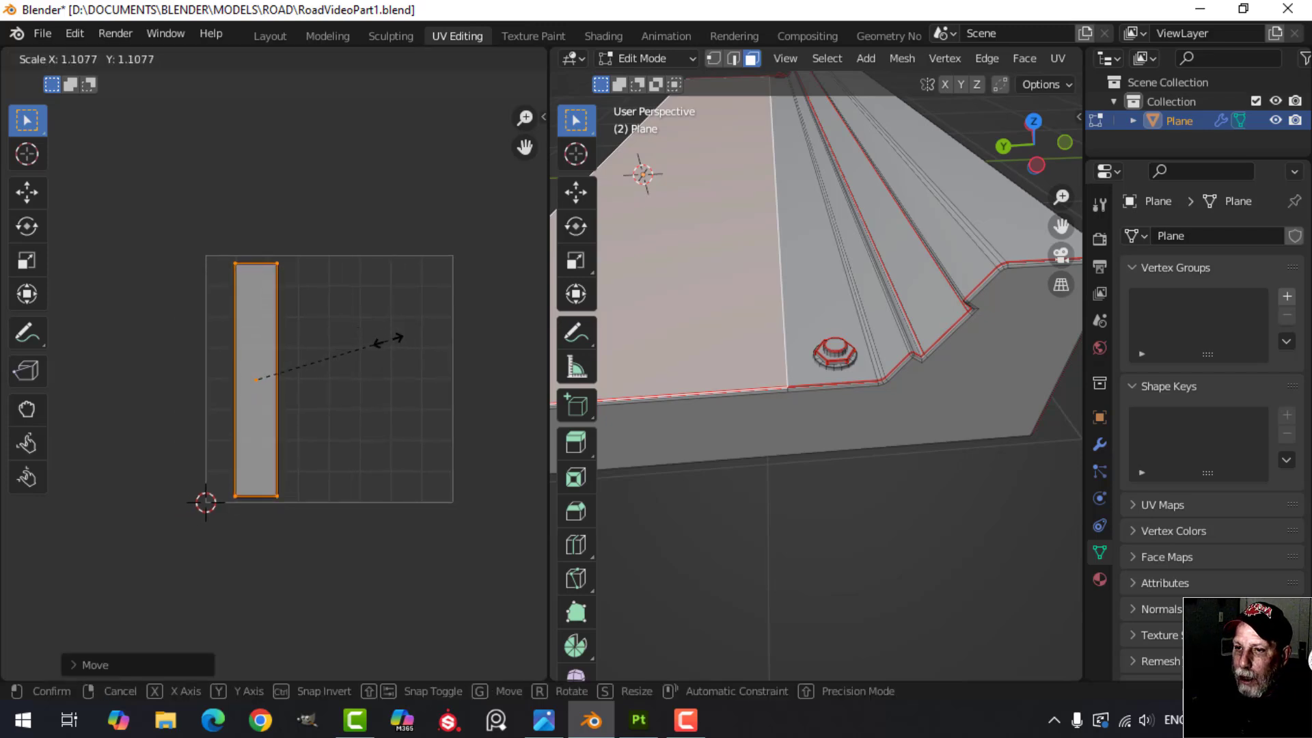
pyautogui.click(392, 342)
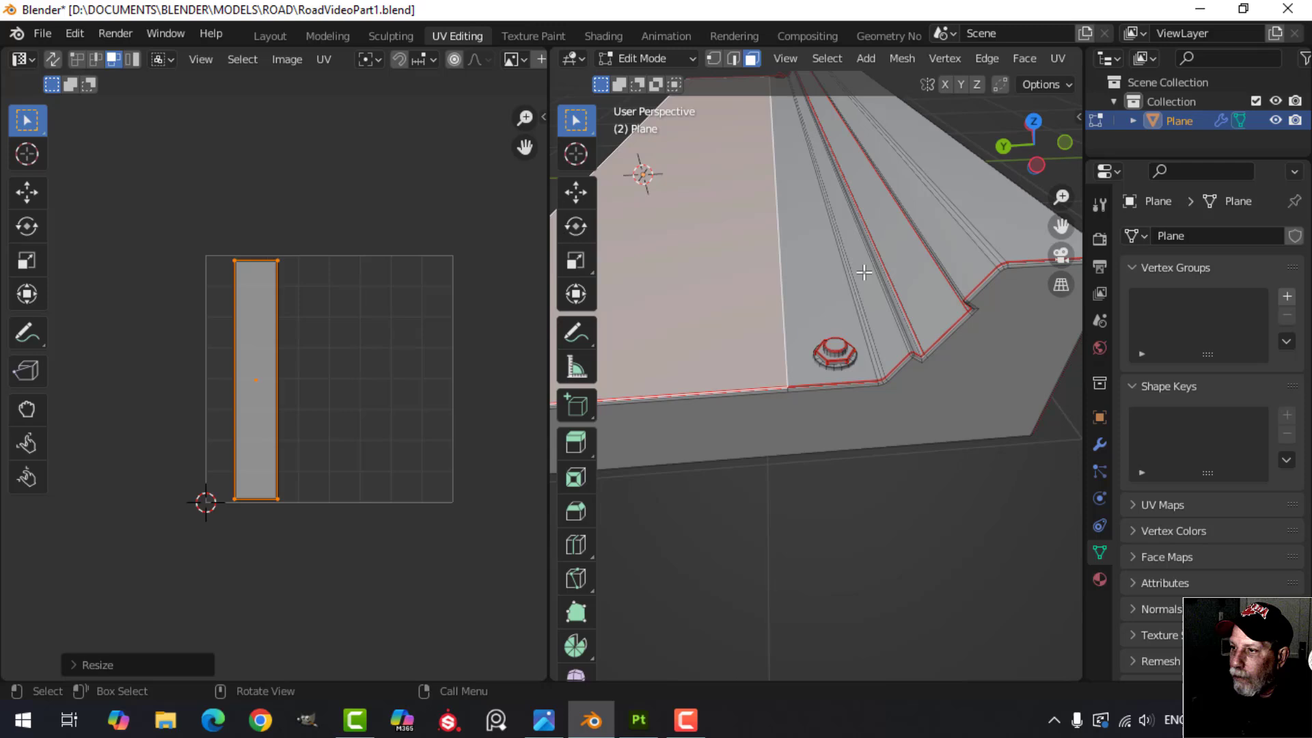
# Examine the UV island of the kerb's channel face in relation to the UV tile
pyautogui.click(921, 276)
pyautogui.press('a')
pyautogui.scroll(2, 423, 334)
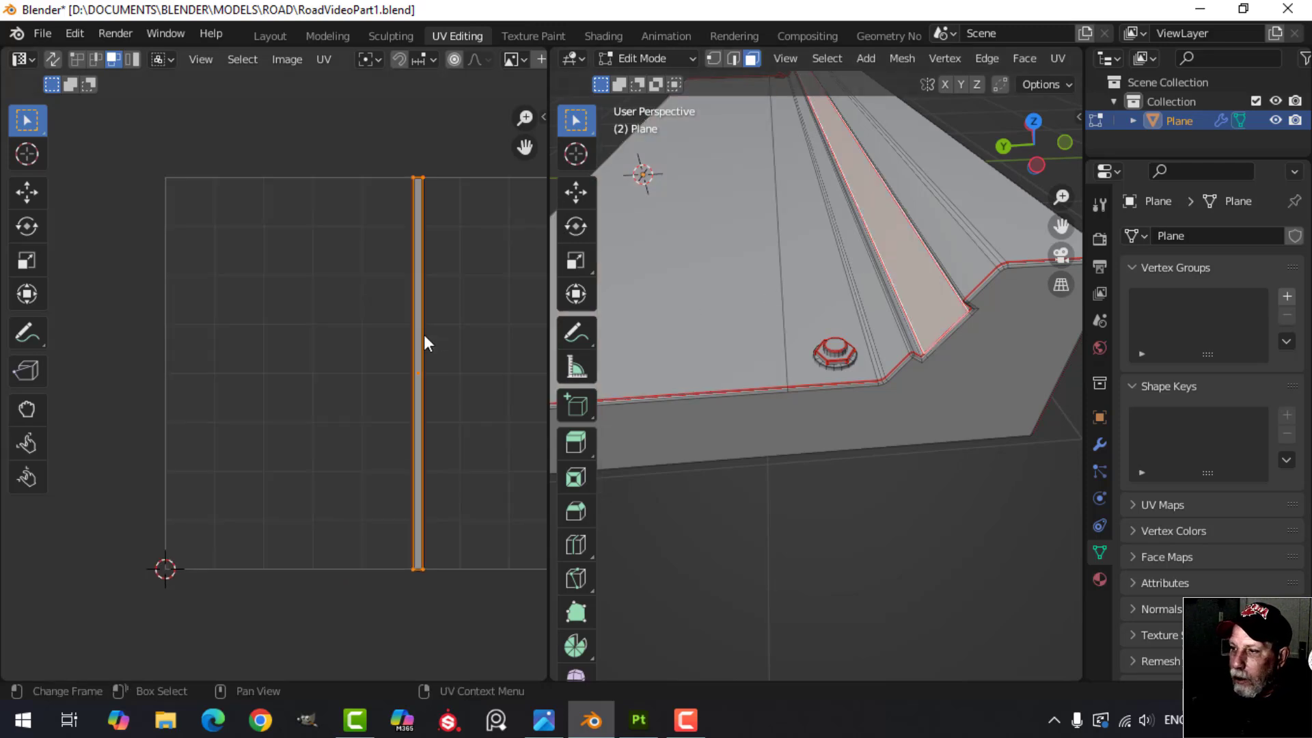
pyautogui.scroll(-4, 724, 341)
pyautogui.moveTo(724, 342); pyautogui.dragTo(874, 354, button='middle')
pyautogui.scroll(3, 471, 342)
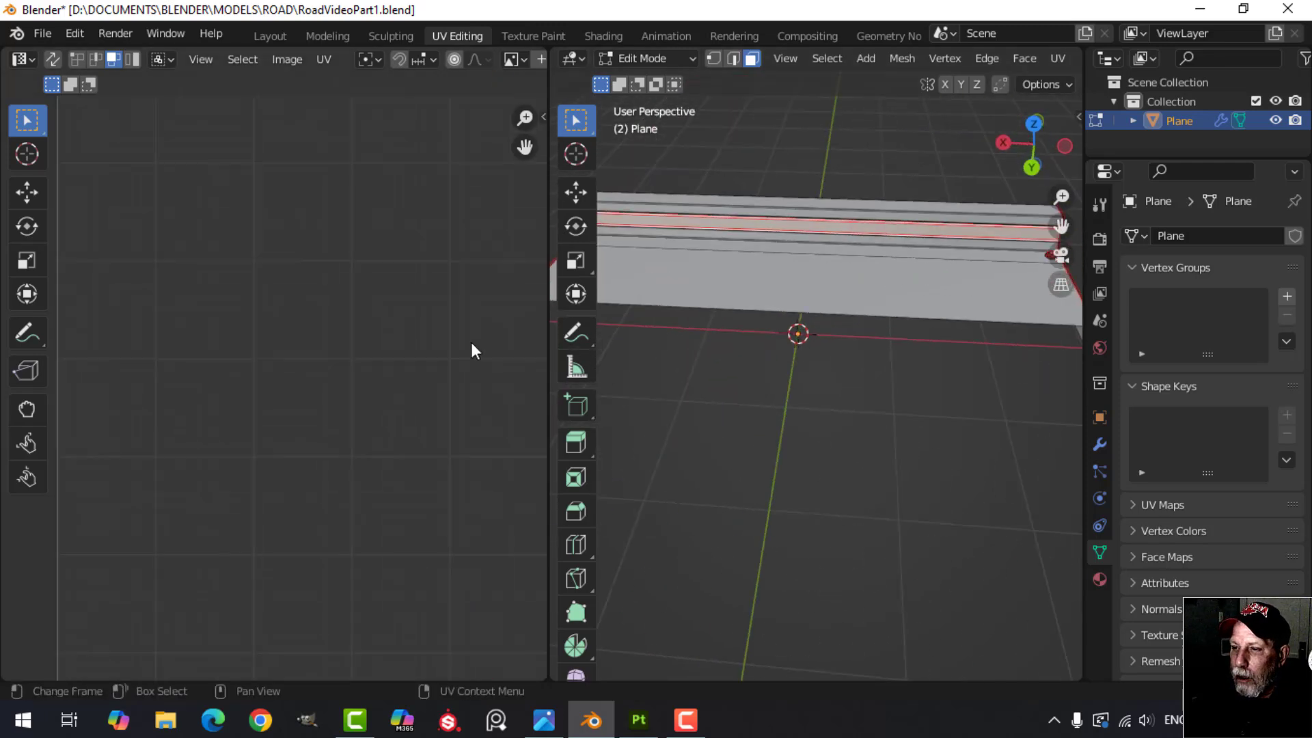
pyautogui.scroll(-3, 470, 342)
pyautogui.moveTo(461, 343); pyautogui.dragTo(404, 370, button='middle')
pyautogui.scroll(-4, 690, 310)
# Select the section's linked end-face UV islands, scale them to about 0.37 and move them to the UV tile's free lower-right area
pyautogui.press('a')
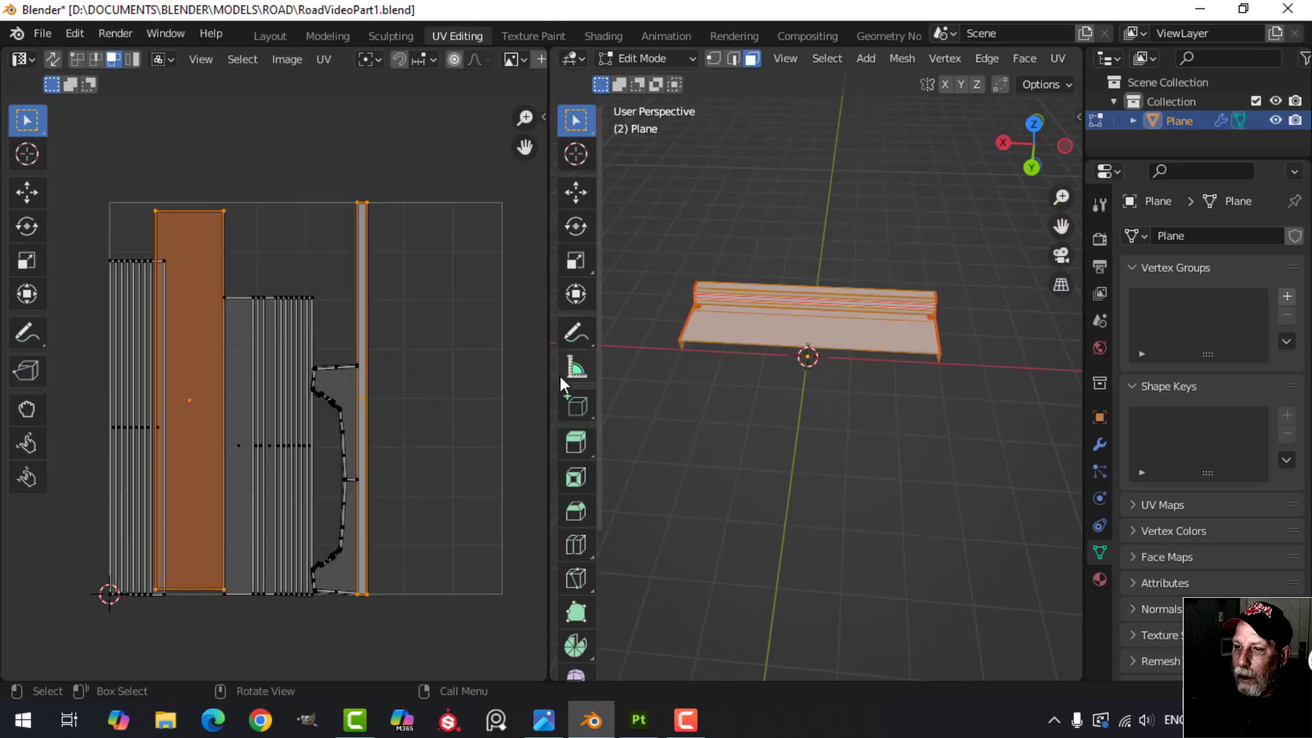
pyautogui.click(327, 382)
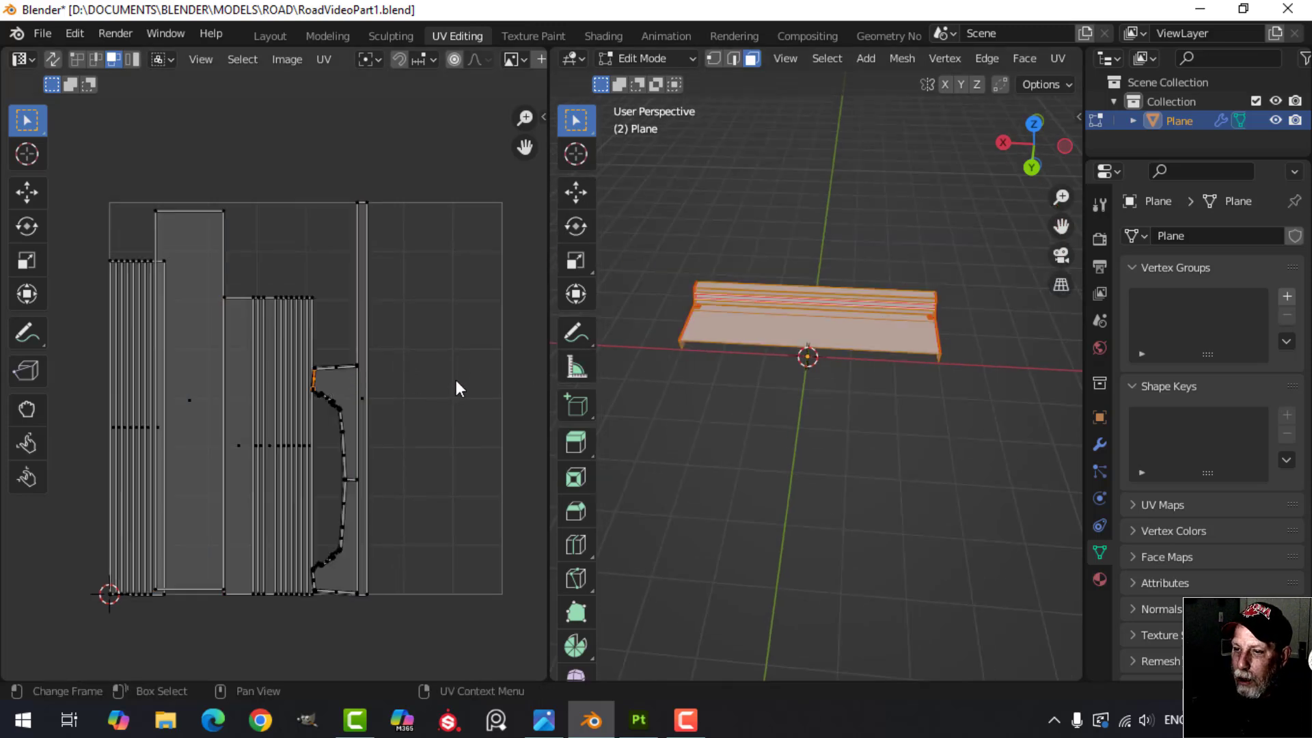
pyautogui.hotkey('ctrl', 'l')
pyautogui.moveTo(494, 356); pyautogui.dragTo(498, 214, button='middle')
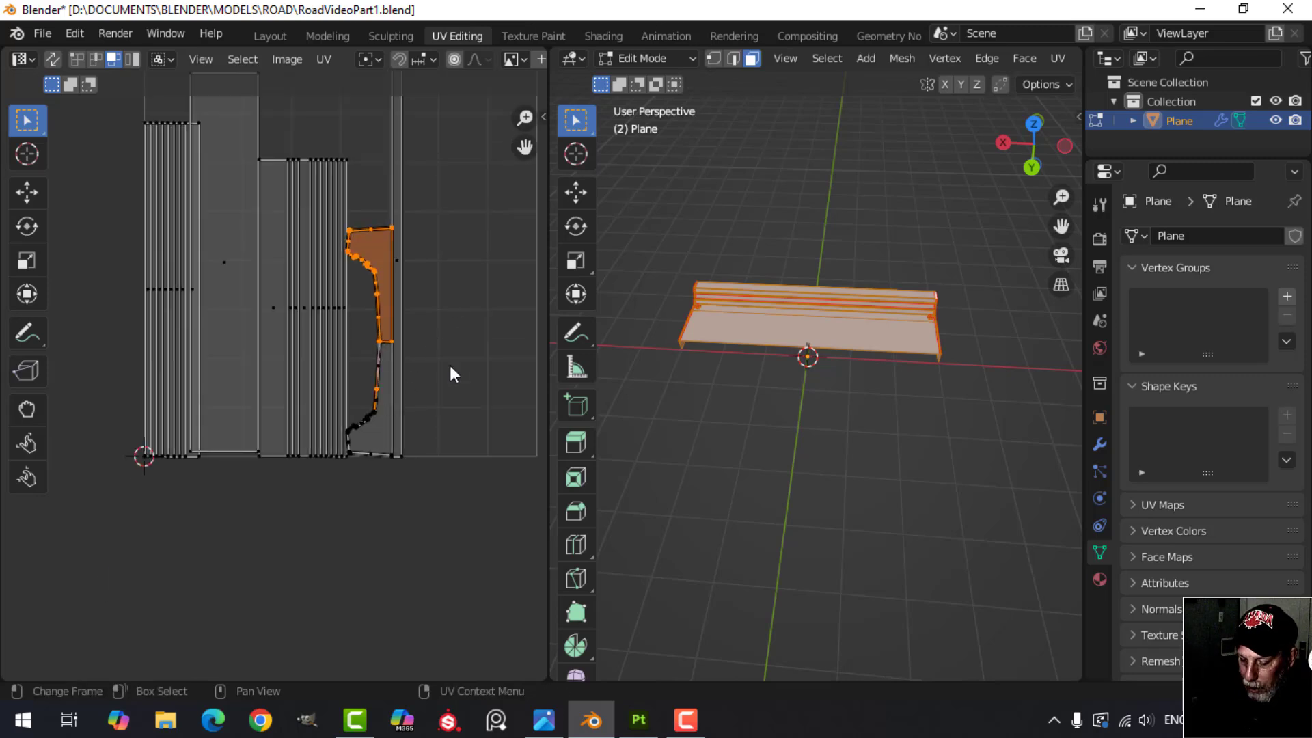
pyautogui.hotkey('ctrl', 'l')
pyautogui.moveTo(818, 363); pyautogui.dragTo(838, 365, button='middle')
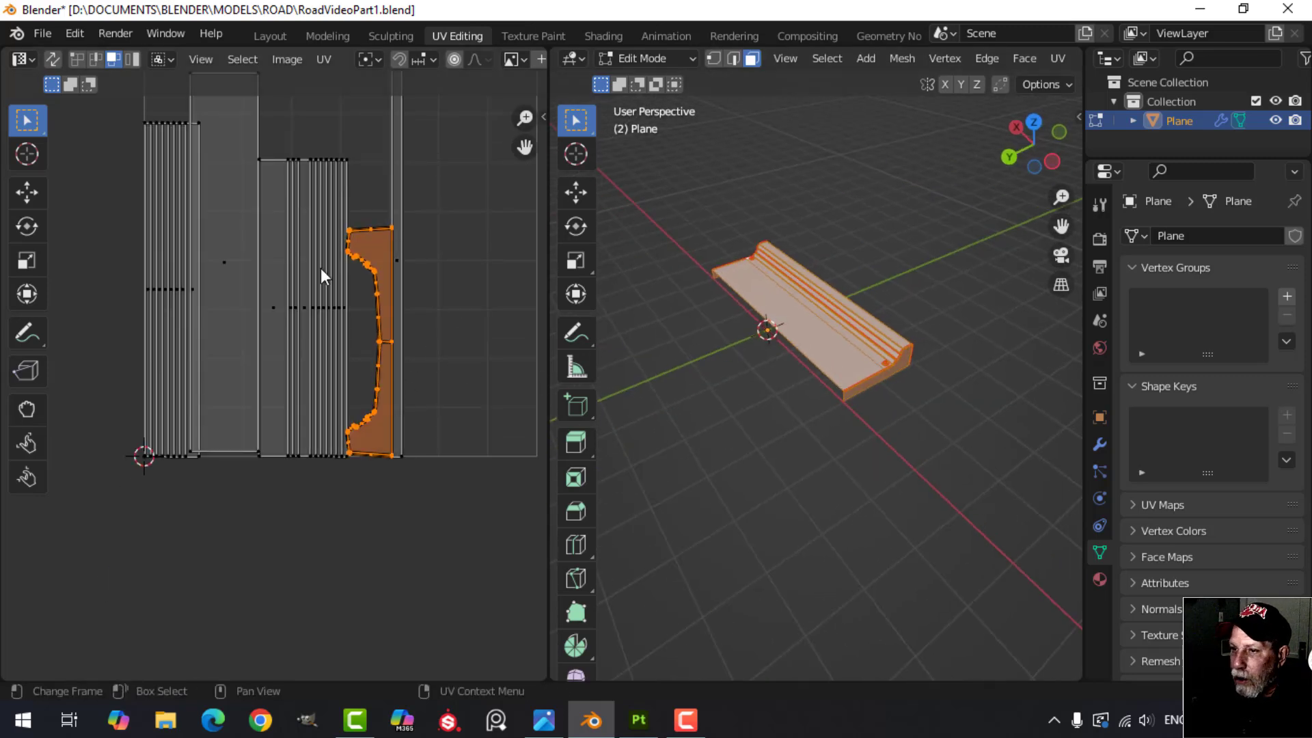
pyautogui.press('s')
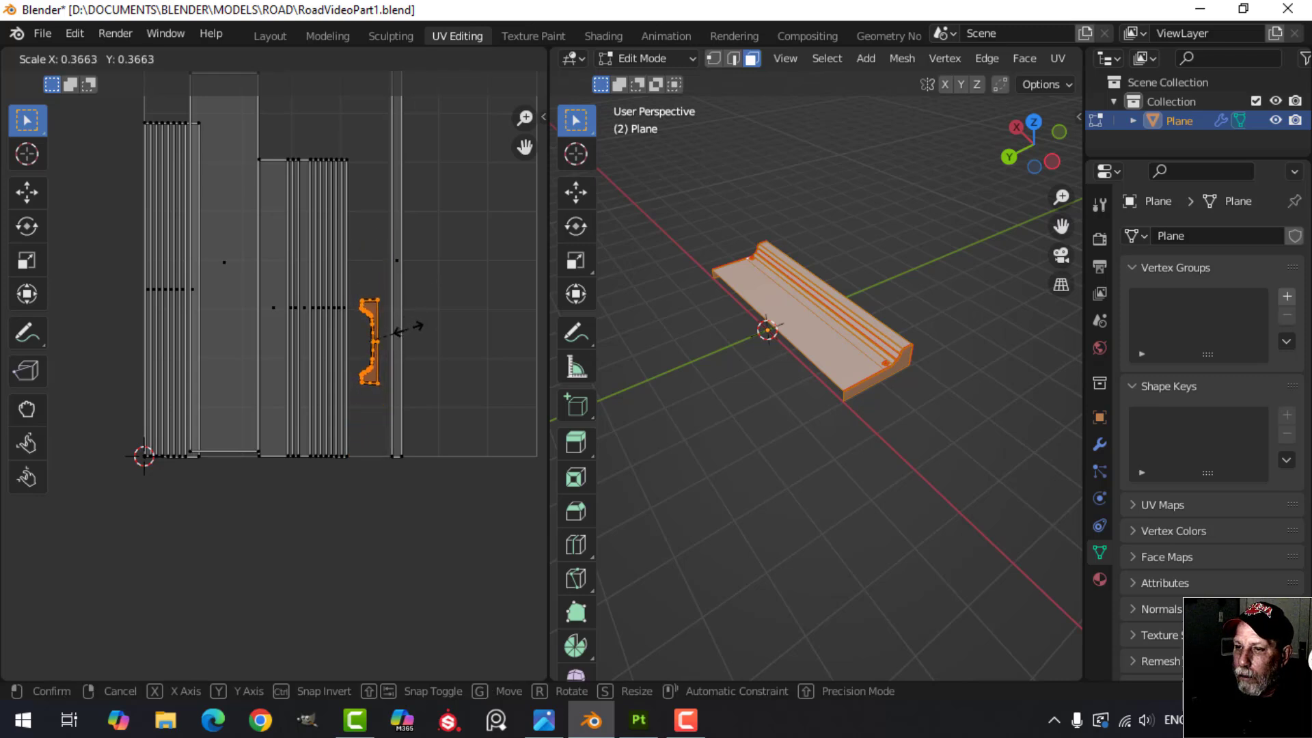
pyautogui.click(412, 333)
pyautogui.press('g')
pyautogui.click(7, 398)
pyautogui.scroll(-1, 459, 324)
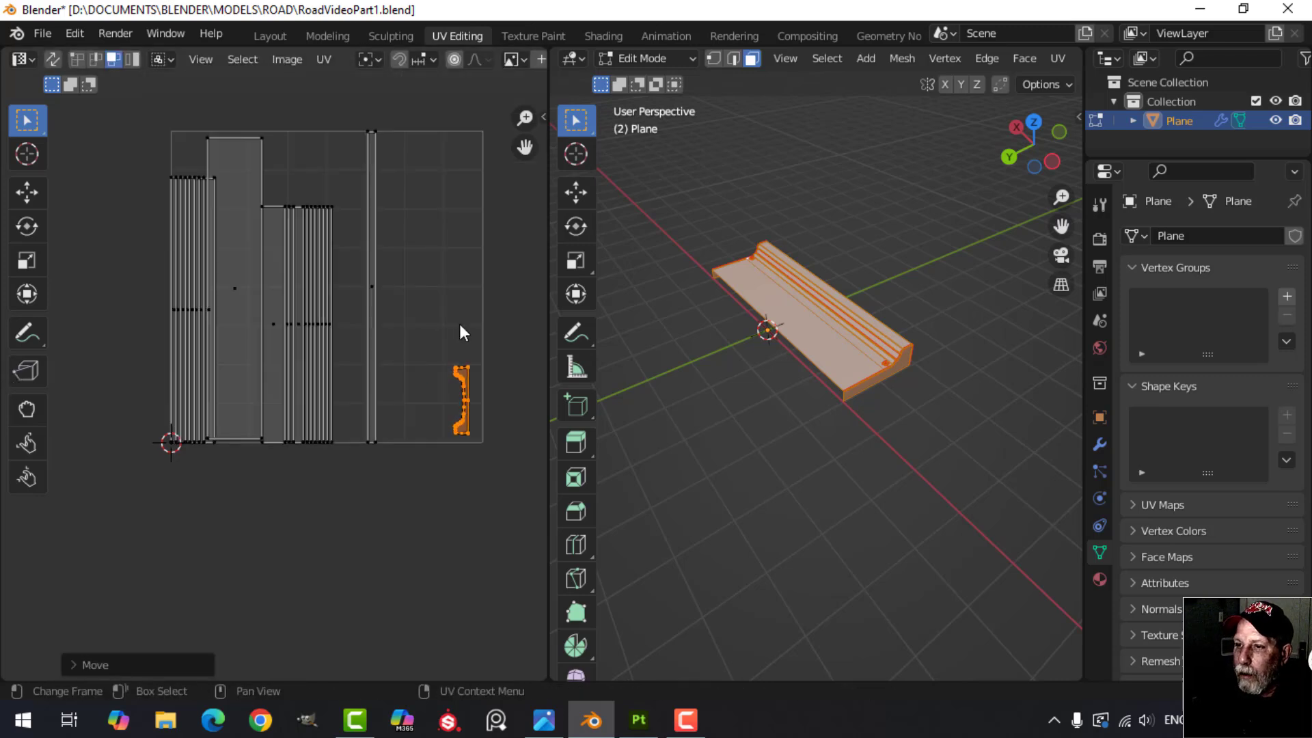
# Select all UV islands and pack them into a single tile with UVPackmaster3
pyautogui.scroll(-1, 459, 324)
pyautogui.press('a')
pyautogui.moveTo(840, 321)
pyautogui.mouseDown(button='middle')
pyautogui.moveTo(802, 320)
pyautogui.moveTo(854, 327)
pyautogui.mouseUp(button='middle')
pyautogui.scroll(2, 811, 319)
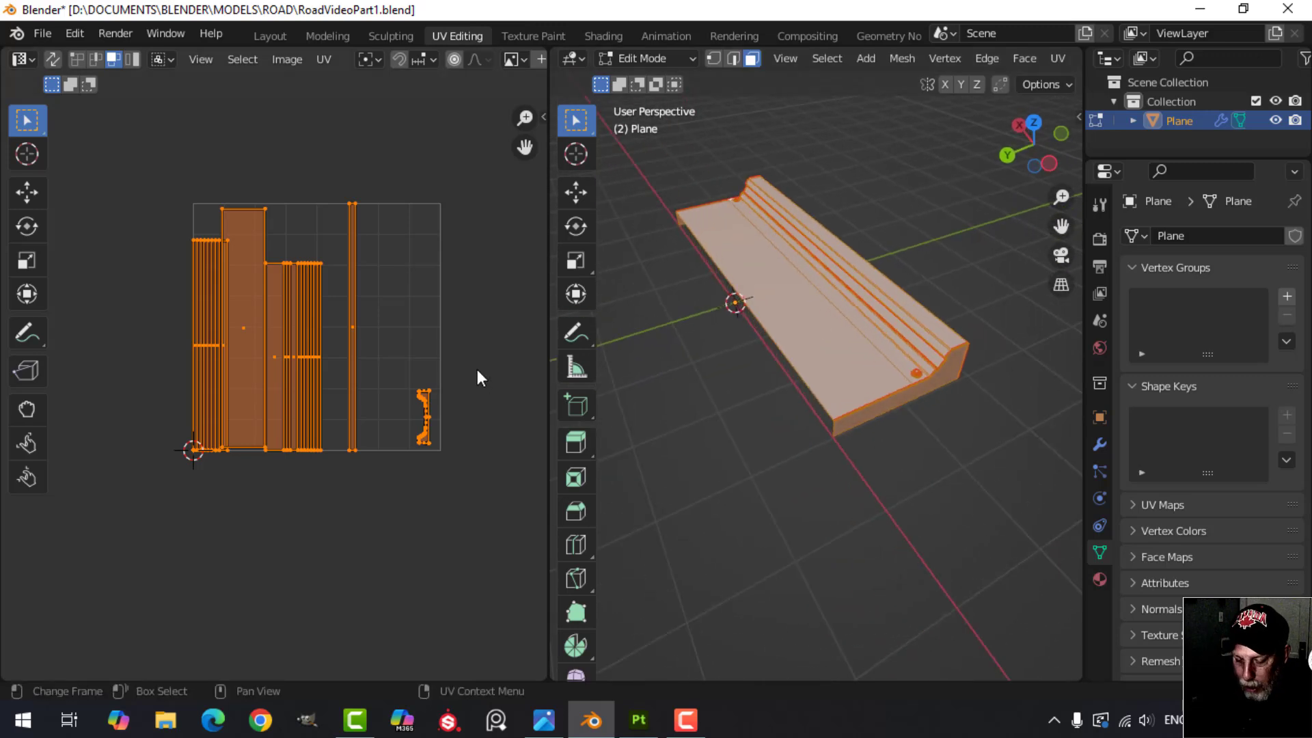
pyautogui.press('n')
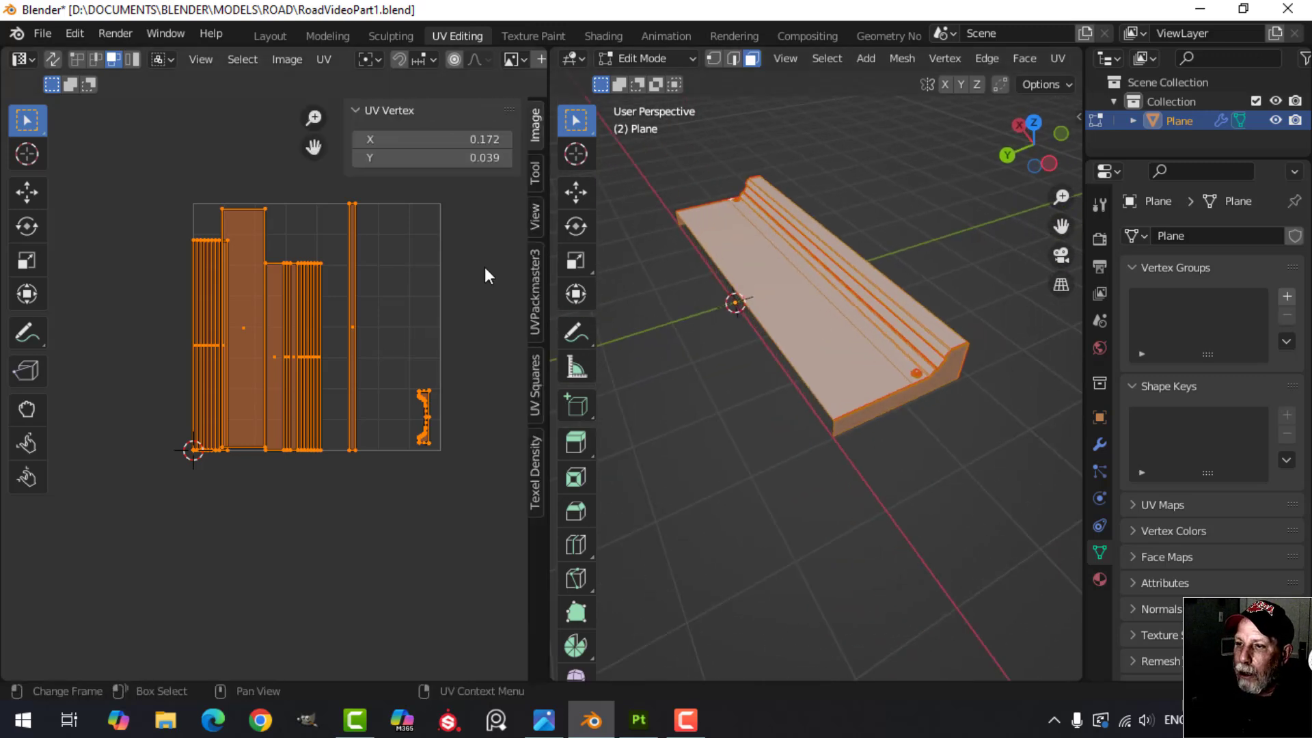
pyautogui.click(534, 292)
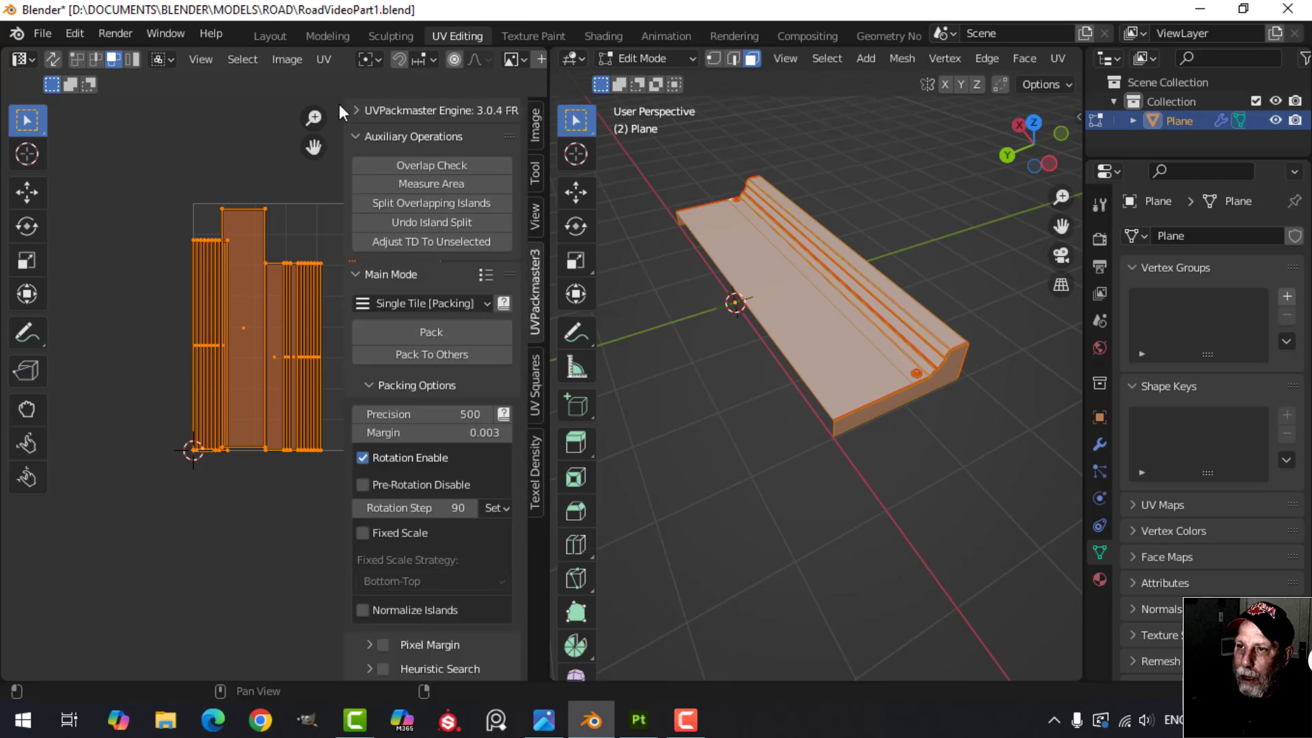
pyautogui.click(431, 332)
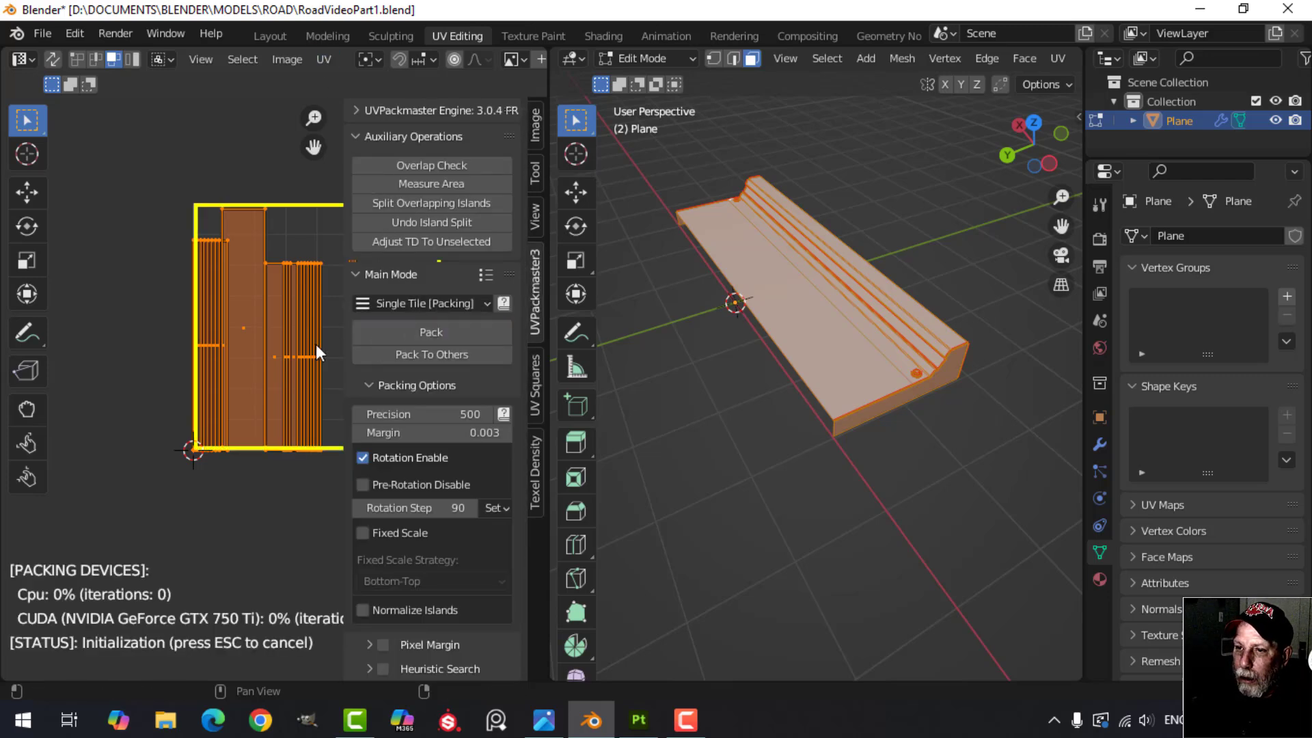
pyautogui.press('n')
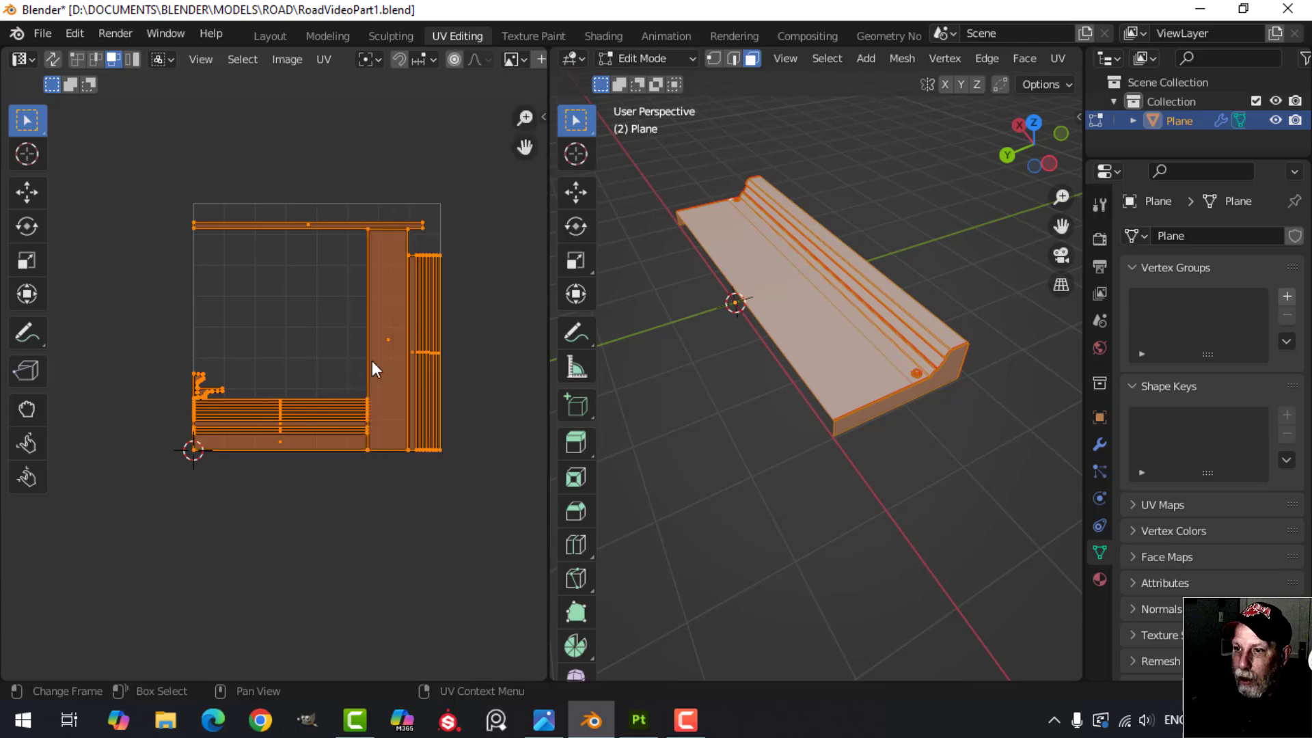
pyautogui.scroll(3, 367, 356)
pyautogui.scroll(-2, 358, 346)
pyautogui.moveTo(341, 343); pyautogui.dragTo(324, 309, button='middle')
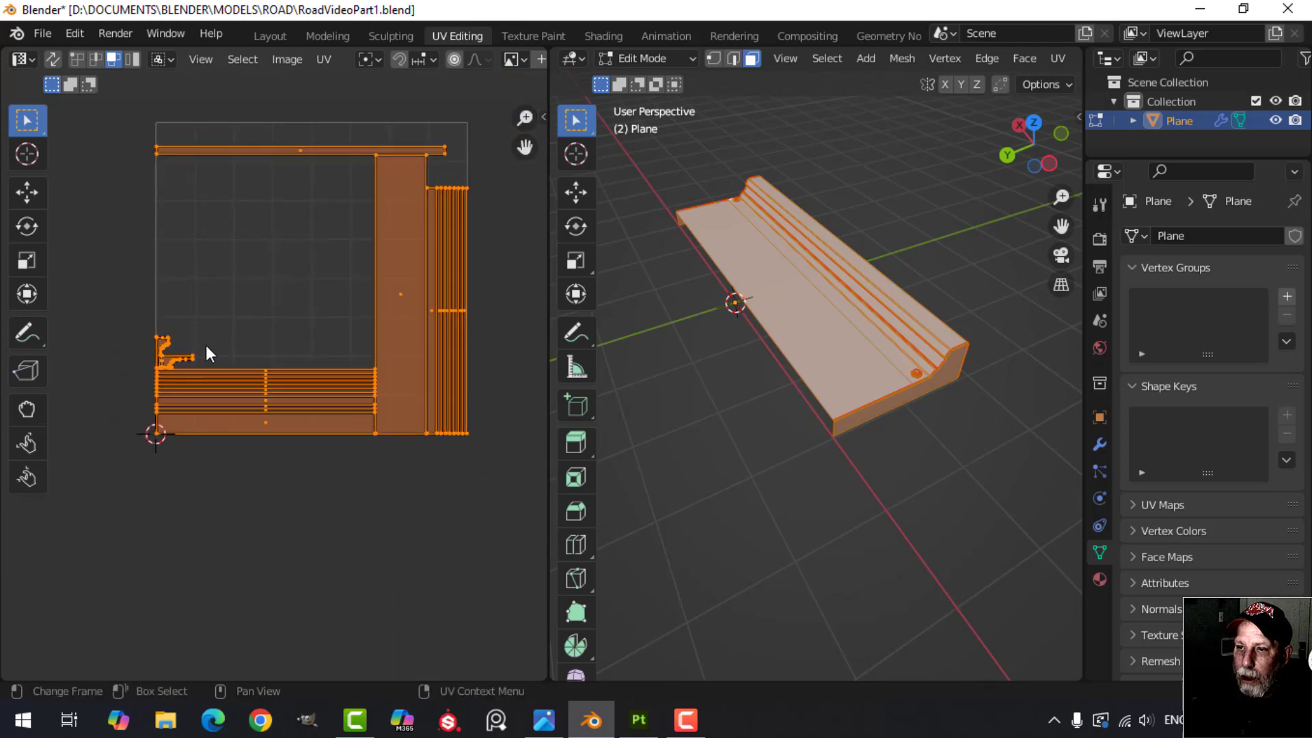
pyautogui.moveTo(348, 266); pyautogui.dragTo(278, 349, button='middle')
pyautogui.scroll(2, 333, 243)
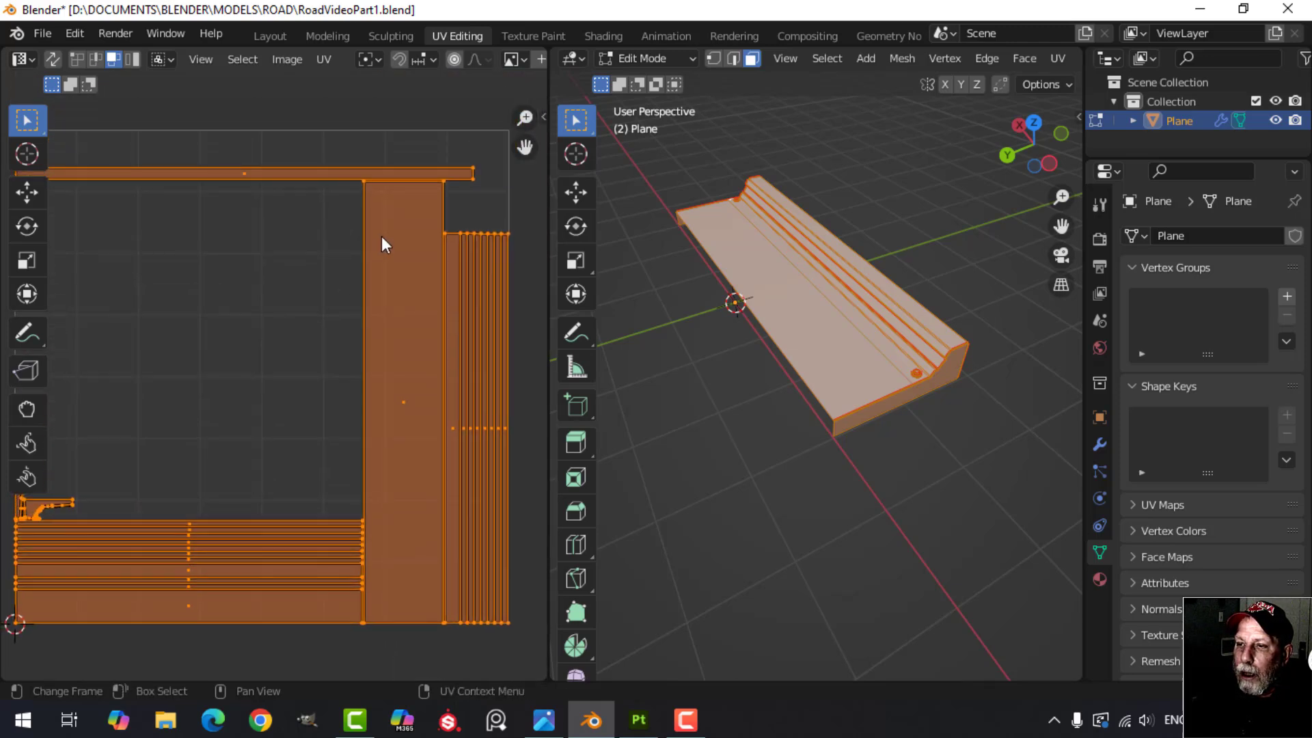
# Select the flat road face and rotate its UV island by 90 degrees
pyautogui.click(243, 175)
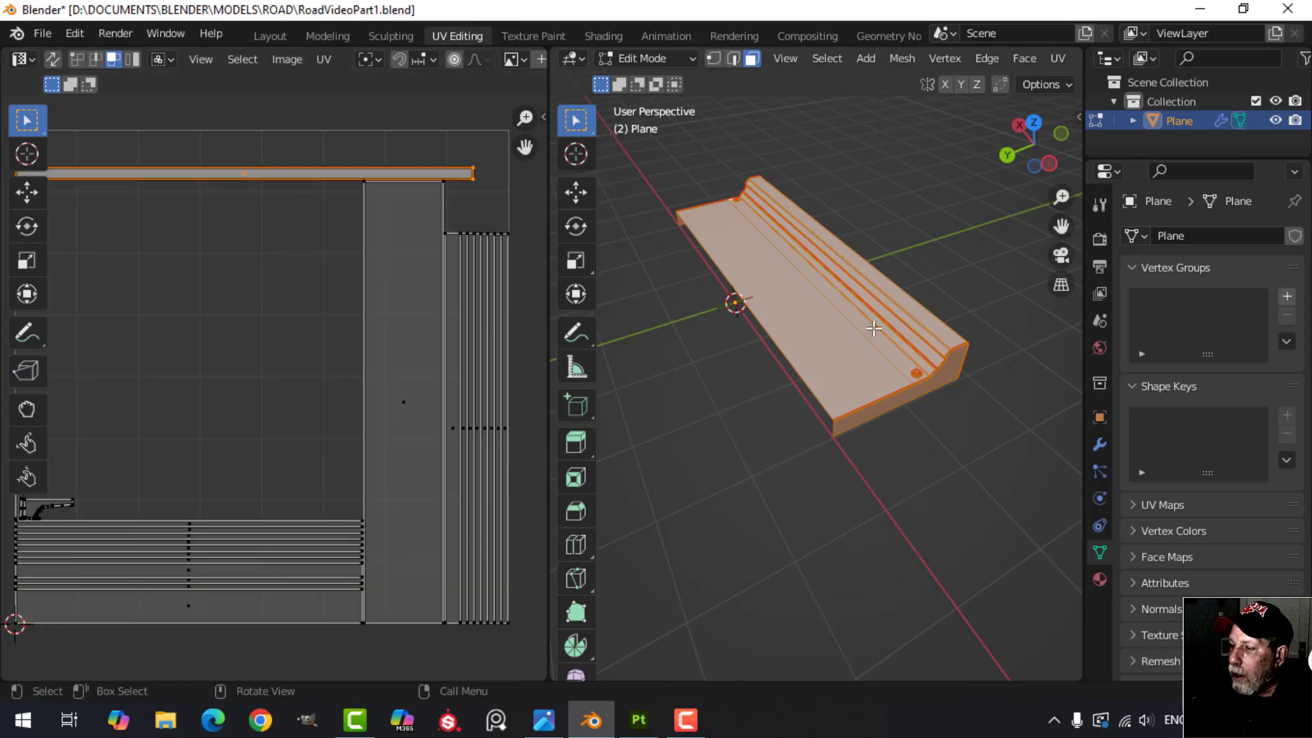
pyautogui.hotkey('alt', 'a')
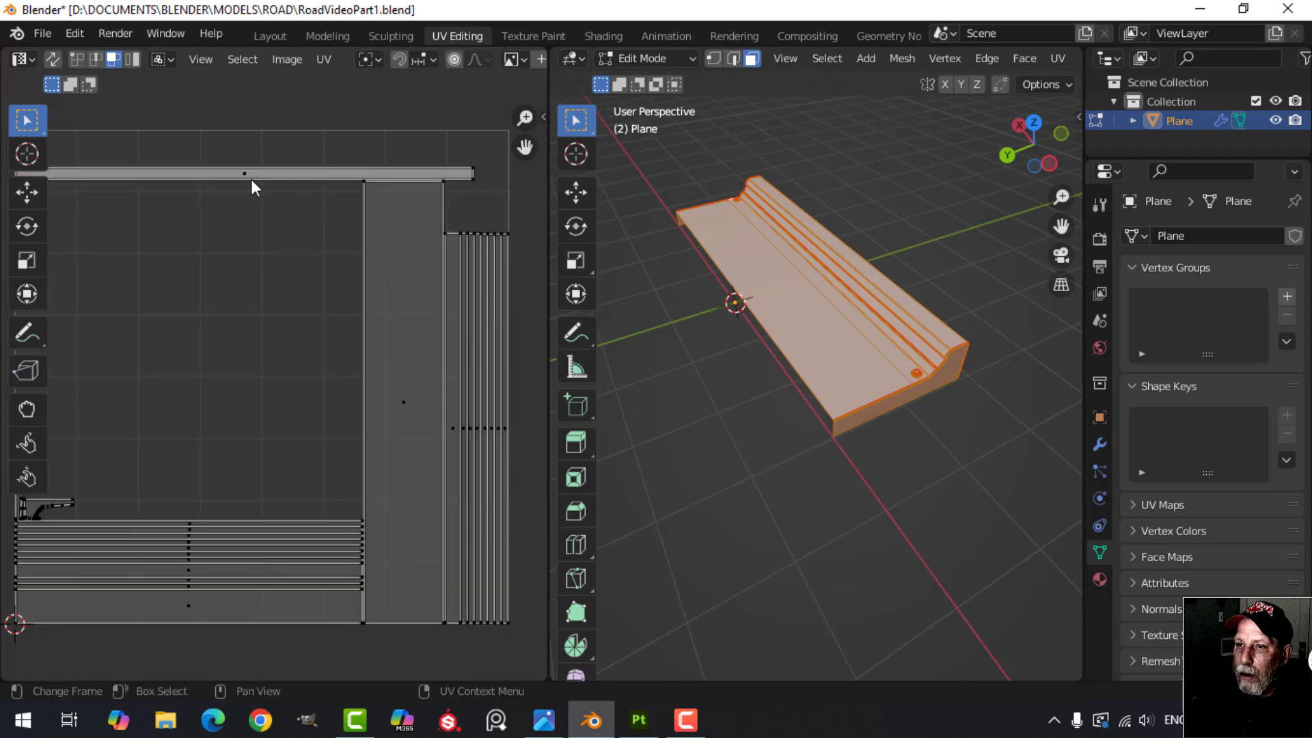
pyautogui.click(920, 342)
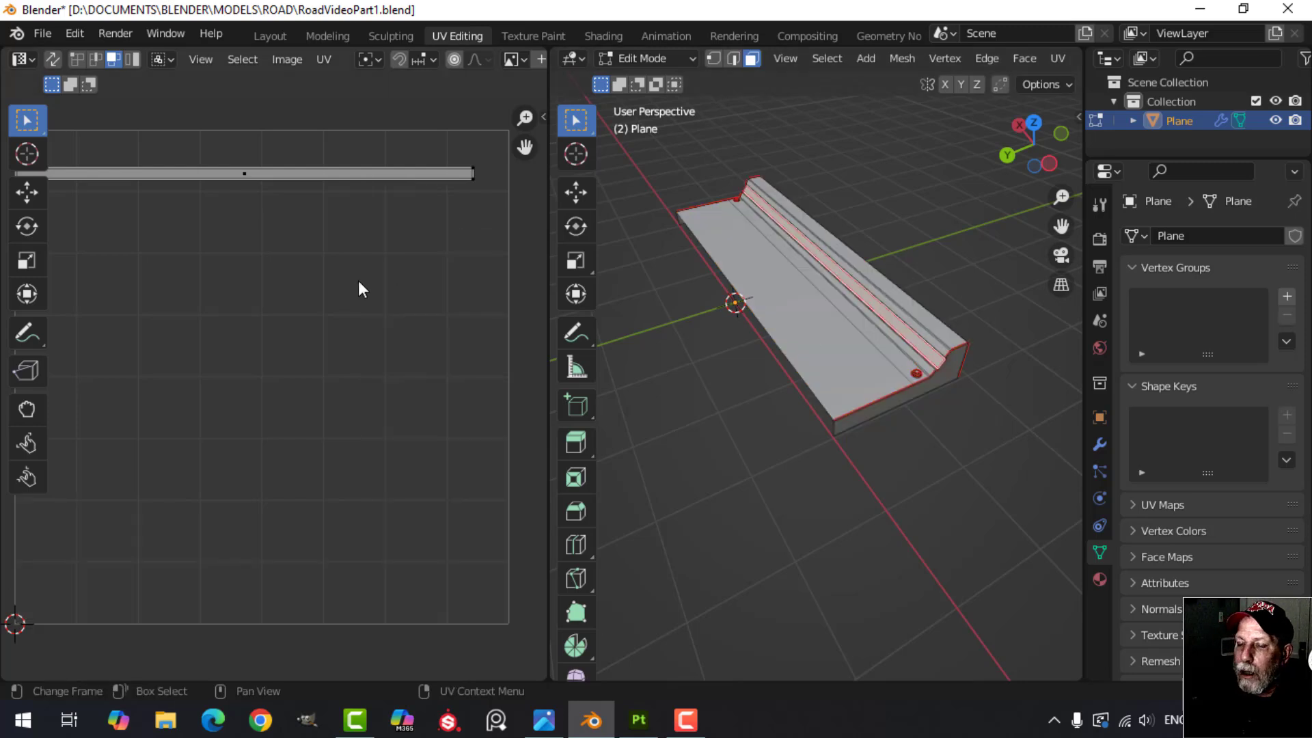
pyautogui.scroll(-1, 358, 280)
pyautogui.click(799, 333)
pyautogui.press('a')
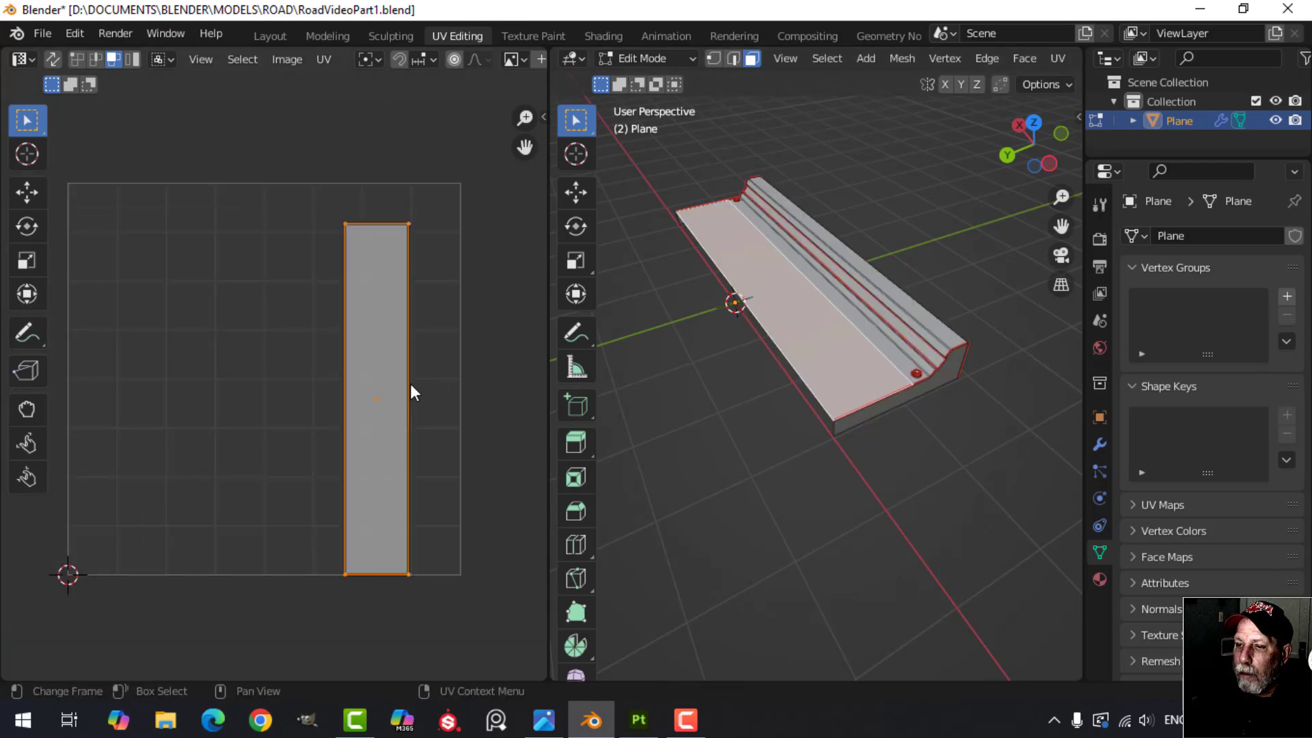
pyautogui.scroll(-1, 426, 404)
pyautogui.moveTo(426, 404); pyautogui.dragTo(412, 362, button='middle')
pyautogui.write('r90')
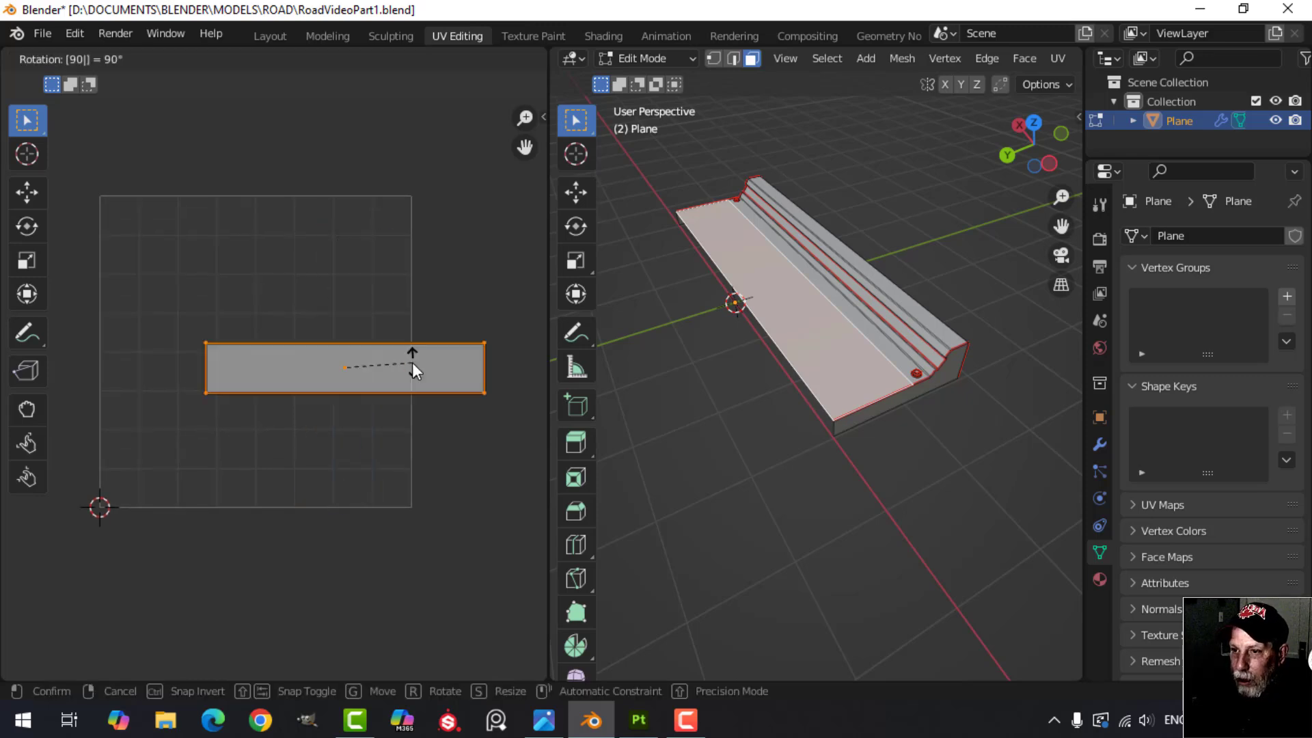
pyautogui.press('Return')
# Repack all UV islands into a single tile with UVPackmaster3, with island rotation disabled
pyautogui.press('a')
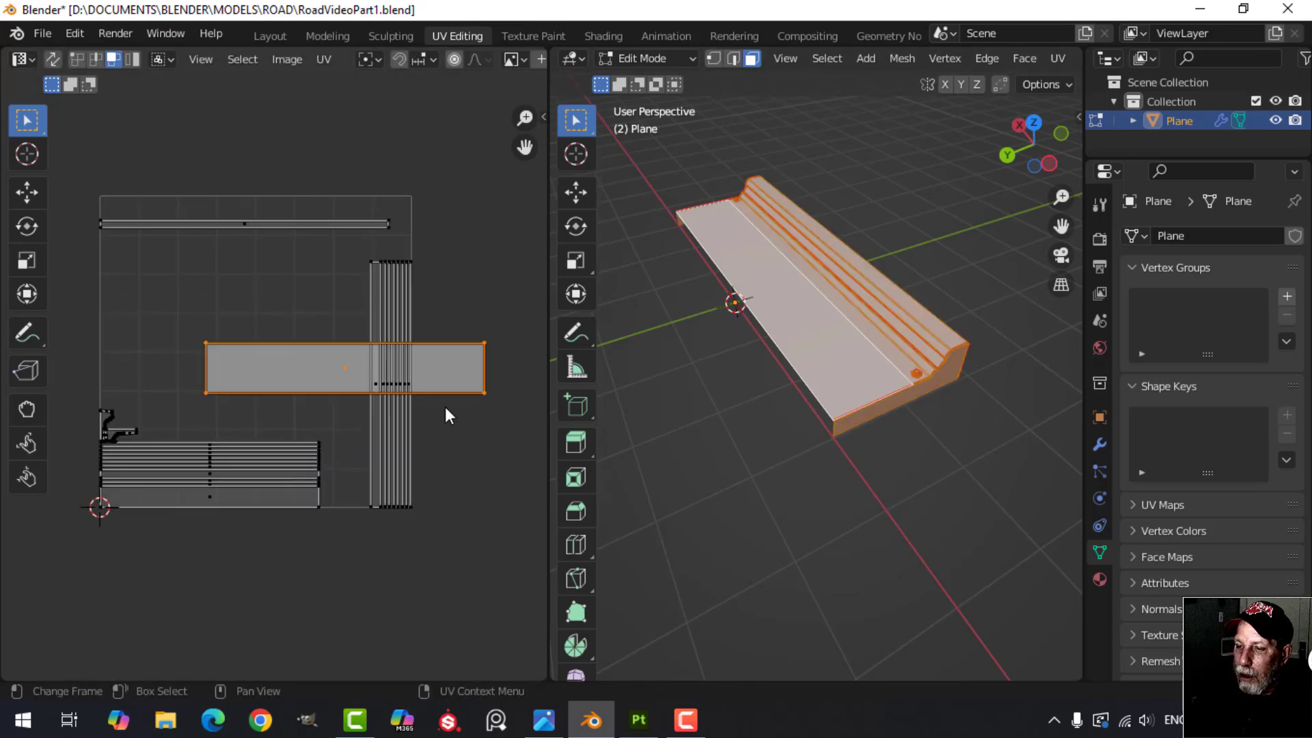
pyautogui.press('a')
pyautogui.press('n')
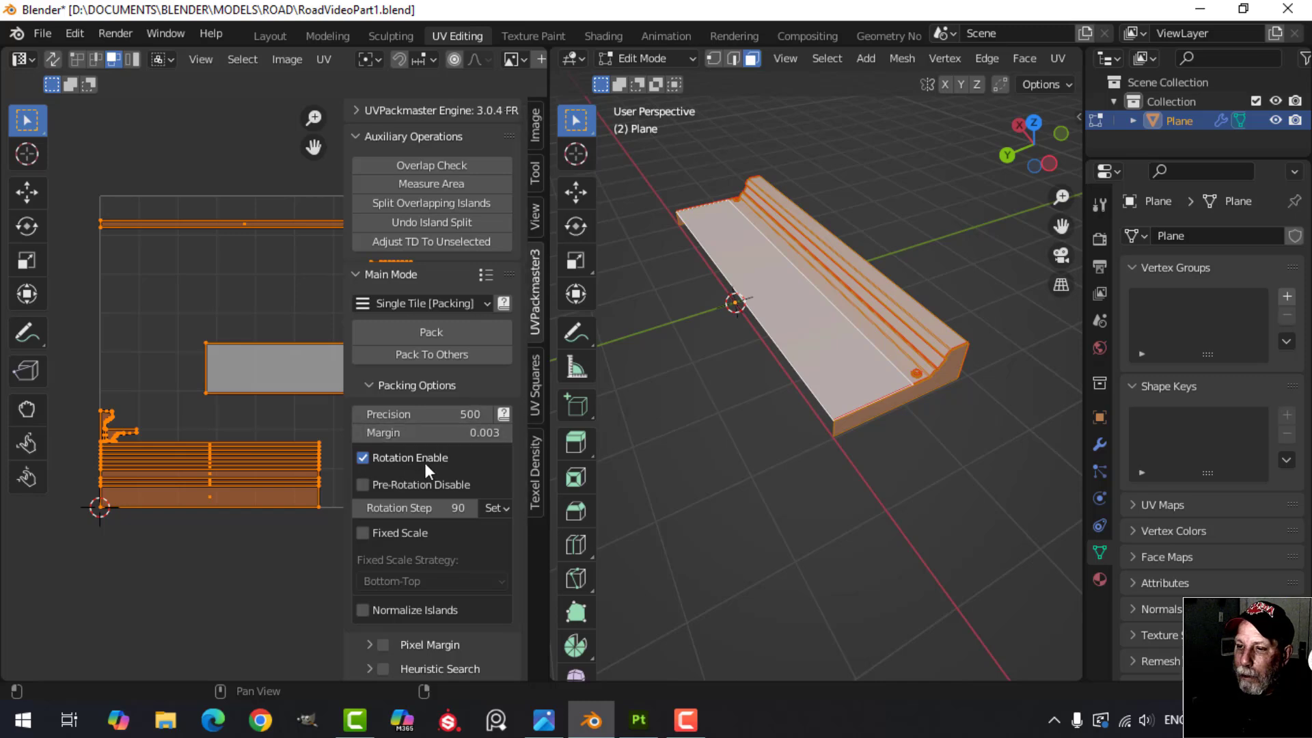
pyautogui.click(363, 457)
pyautogui.click(468, 331)
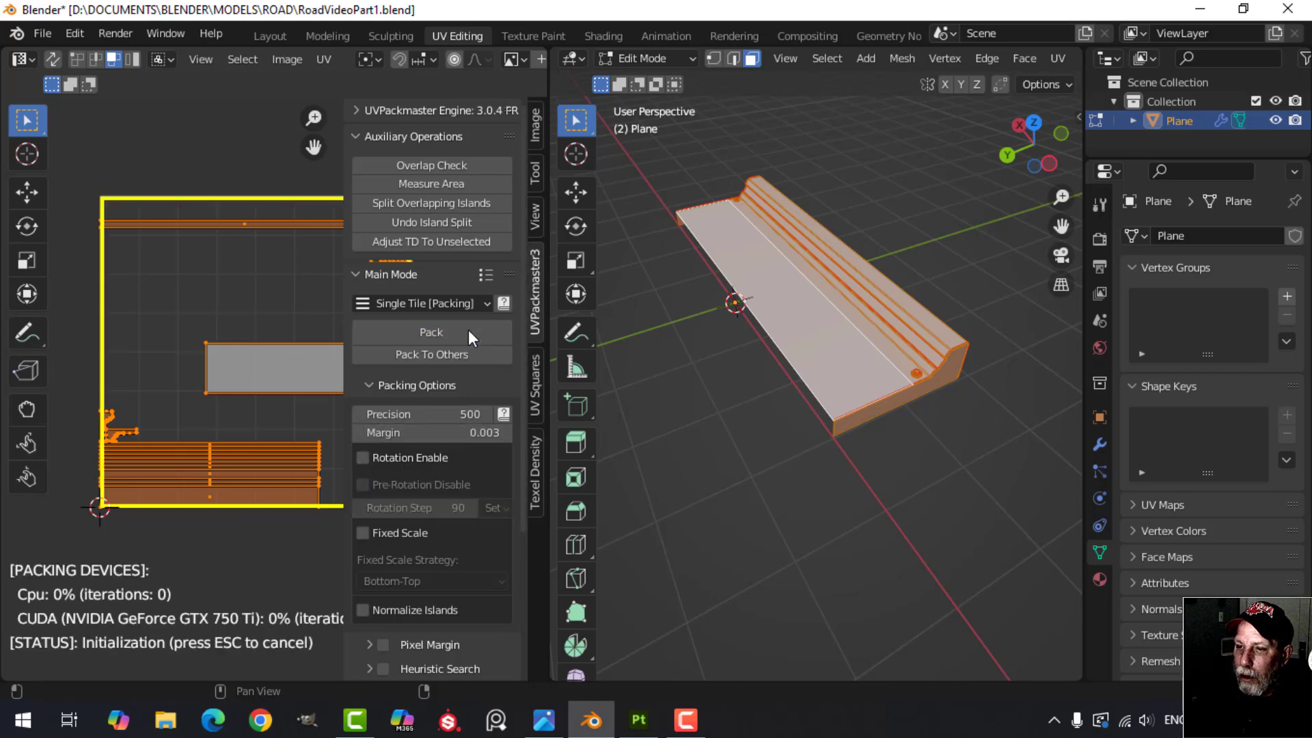
pyautogui.press('n')
pyautogui.scroll(2, 351, 421)
pyautogui.scroll(-2, 351, 421)
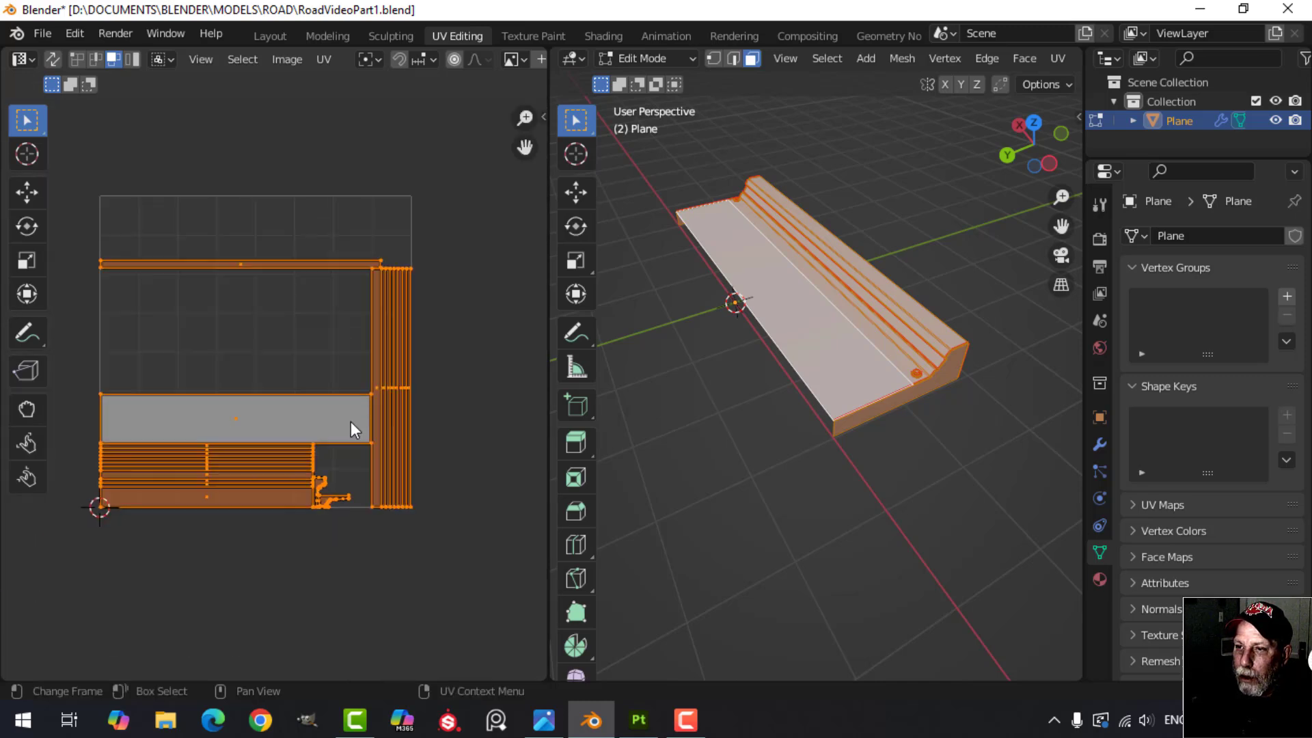
pyautogui.moveTo(351, 343); pyautogui.dragTo(407, 345, button='middle')
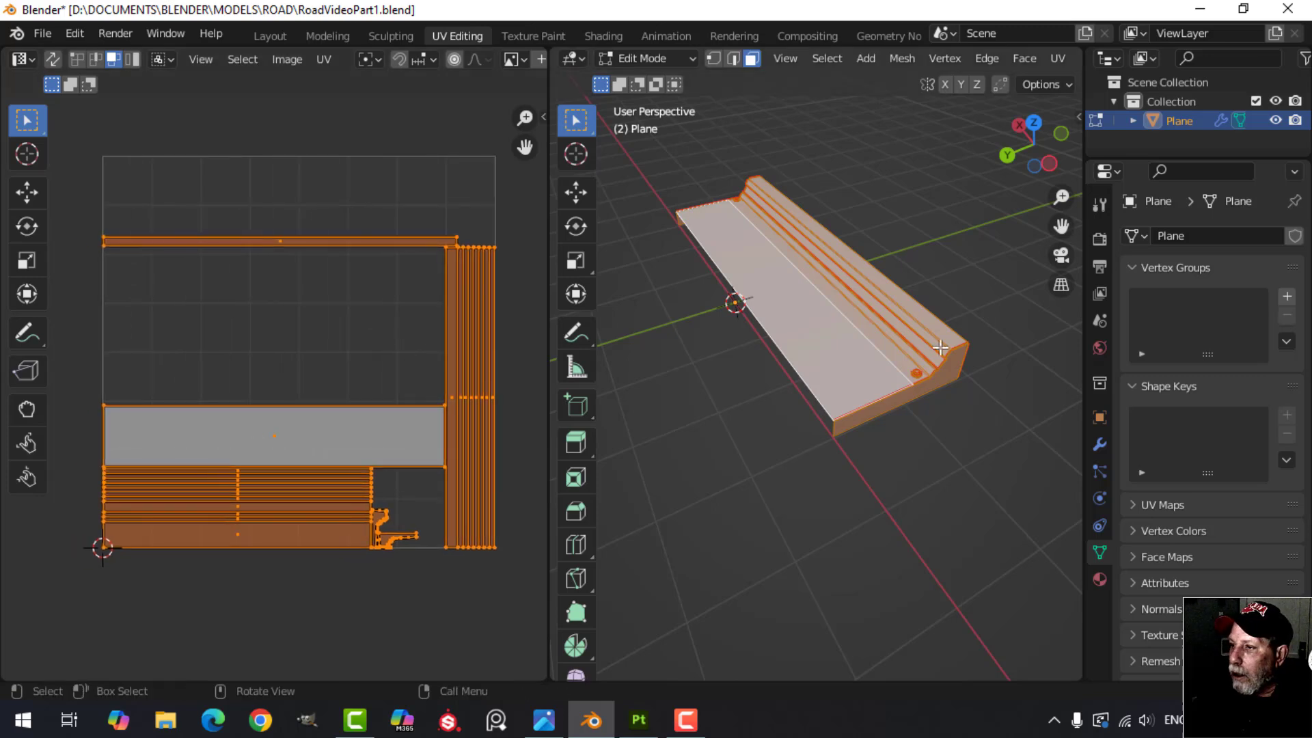
# Try to unwrap the kerb's narrow channel face on its own
pyautogui.scroll(1, 941, 348)
pyautogui.hotkey('alt', 'a')
pyautogui.scroll(3, 972, 375)
pyautogui.keyDown('shift'); pyautogui.moveTo(972, 375); pyautogui.dragTo(732, 383, button='middle'); pyautogui.keyUp('shift')
pyautogui.keyDown('alt'); pyautogui.click(751, 396); pyautogui.keyUp('alt')
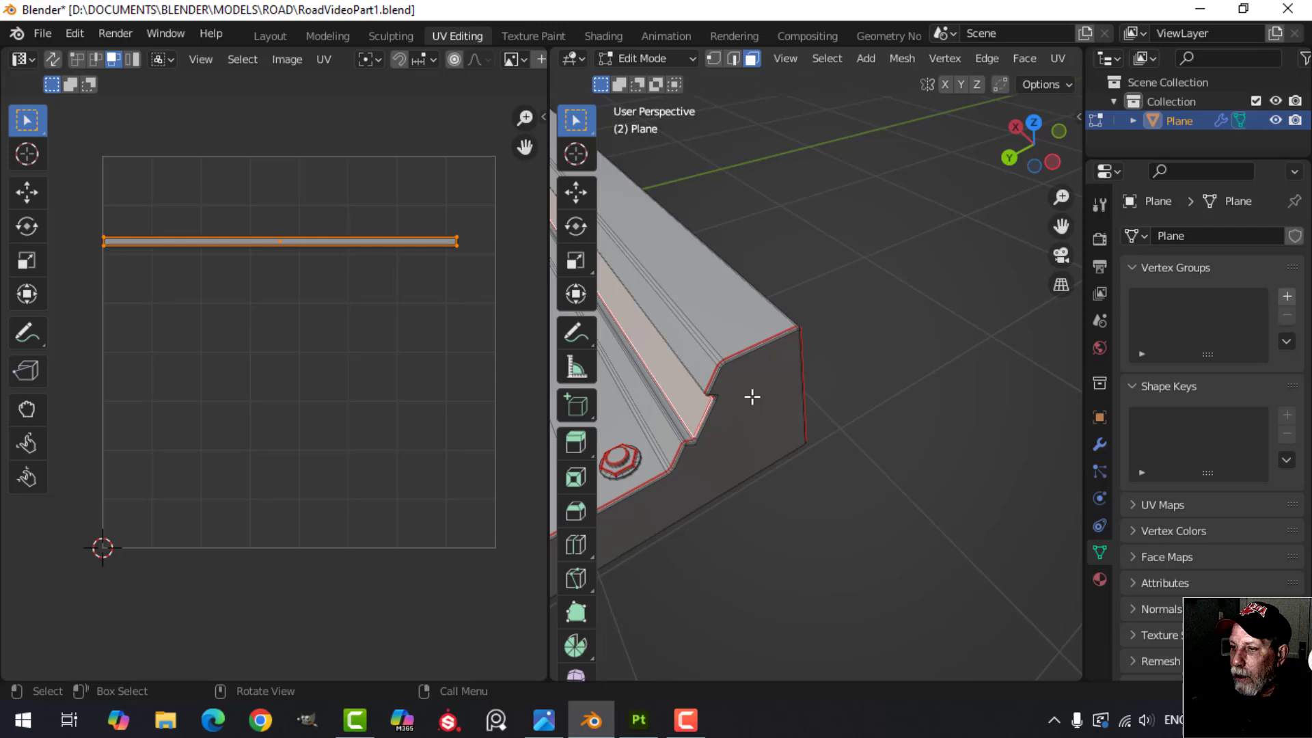
pyautogui.press('u')
pyautogui.click(816, 401)
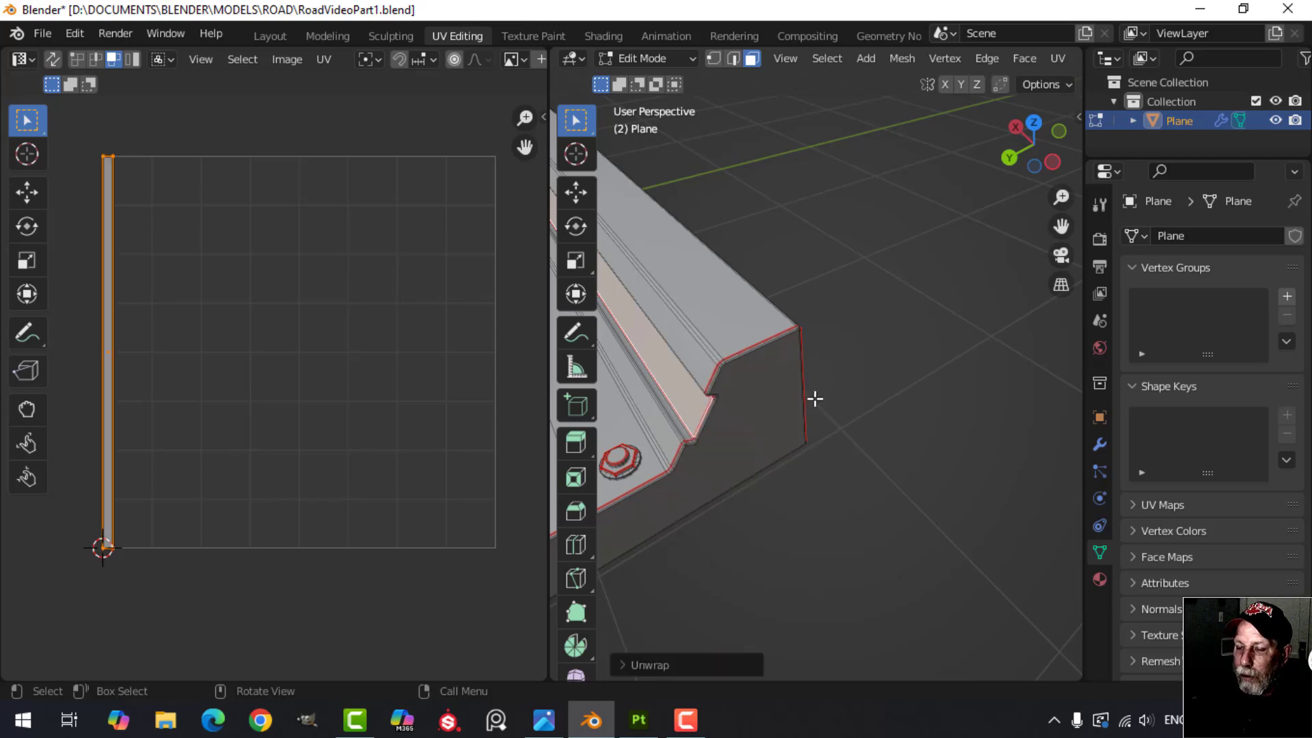
pyautogui.hotkey('ctrl', 'z')
# Select the whole bolt at the near end of the road section by linked faces, delimited by Material
pyautogui.scroll(-5, 756, 409)
pyautogui.moveTo(755, 408); pyautogui.dragTo(850, 412, button='middle')
pyautogui.scroll(5, 786, 407)
pyautogui.scroll(5, 792, 409)
pyautogui.click(744, 349)
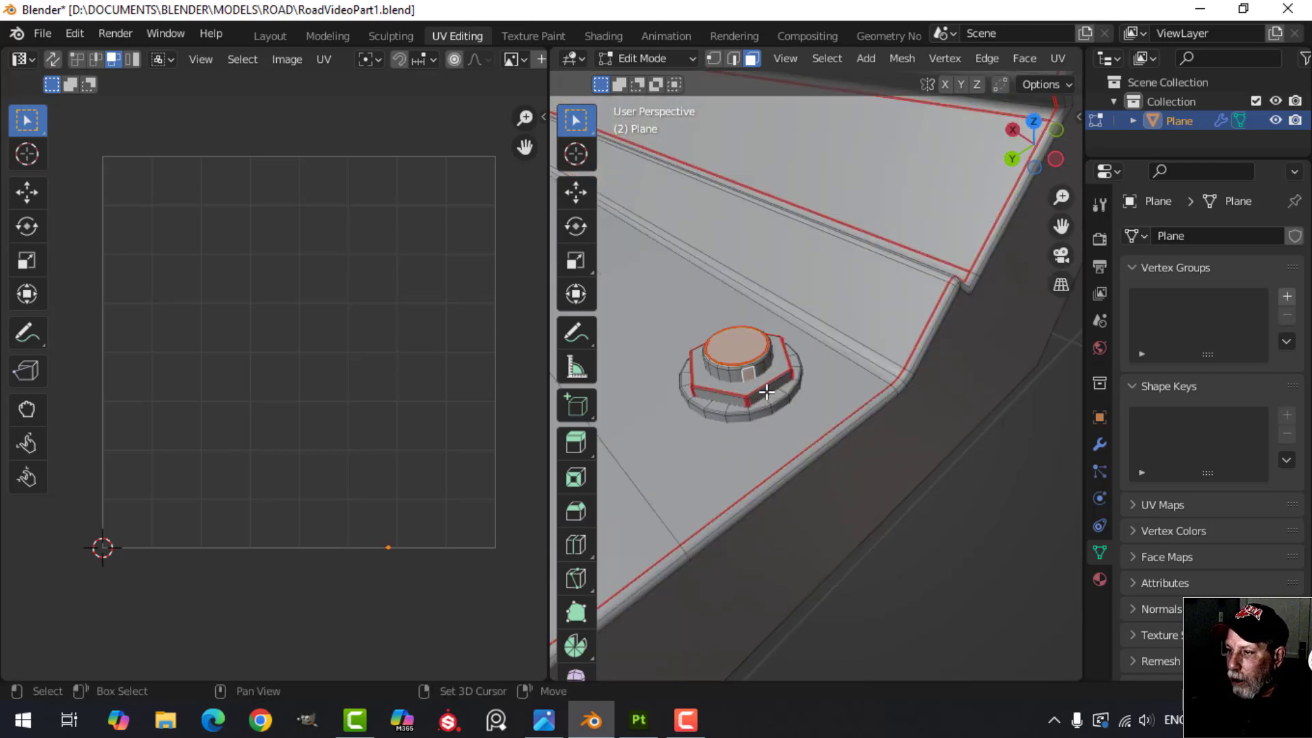
pyautogui.hotkey('ctrl', 'l')
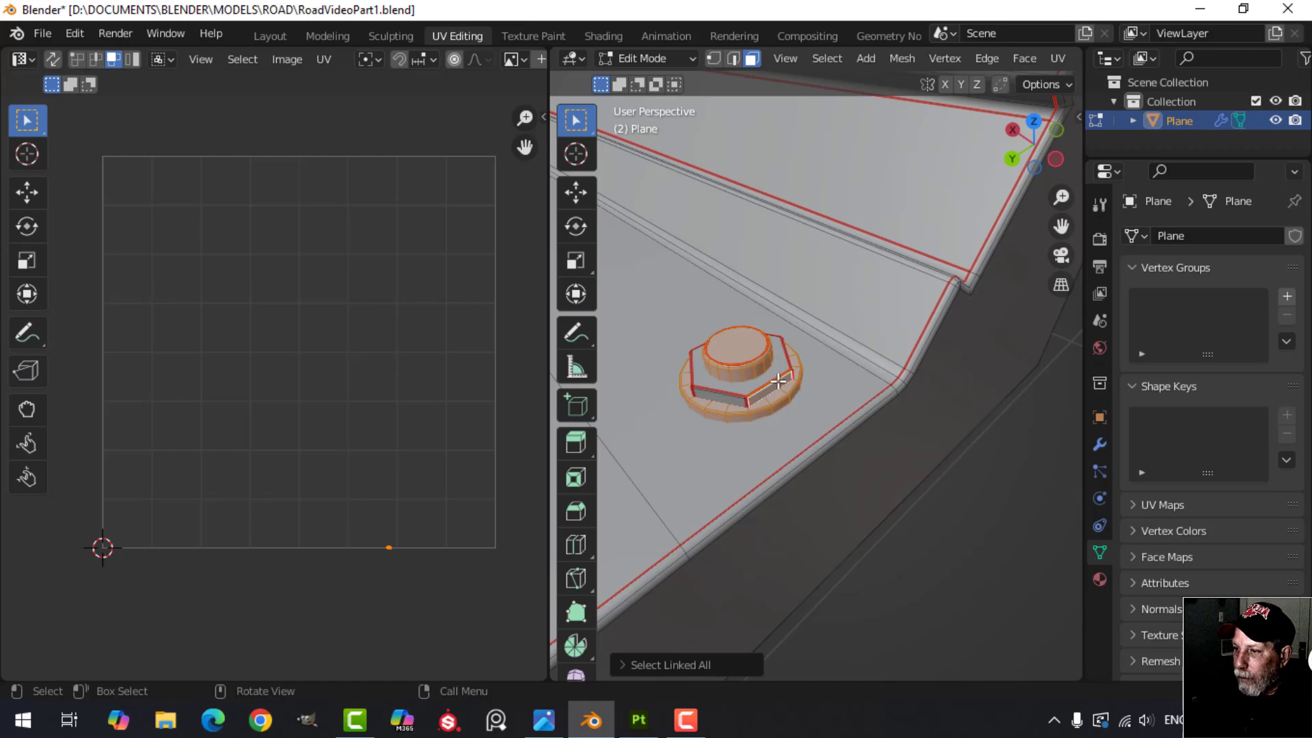
pyautogui.click(655, 665)
pyautogui.click(749, 600)
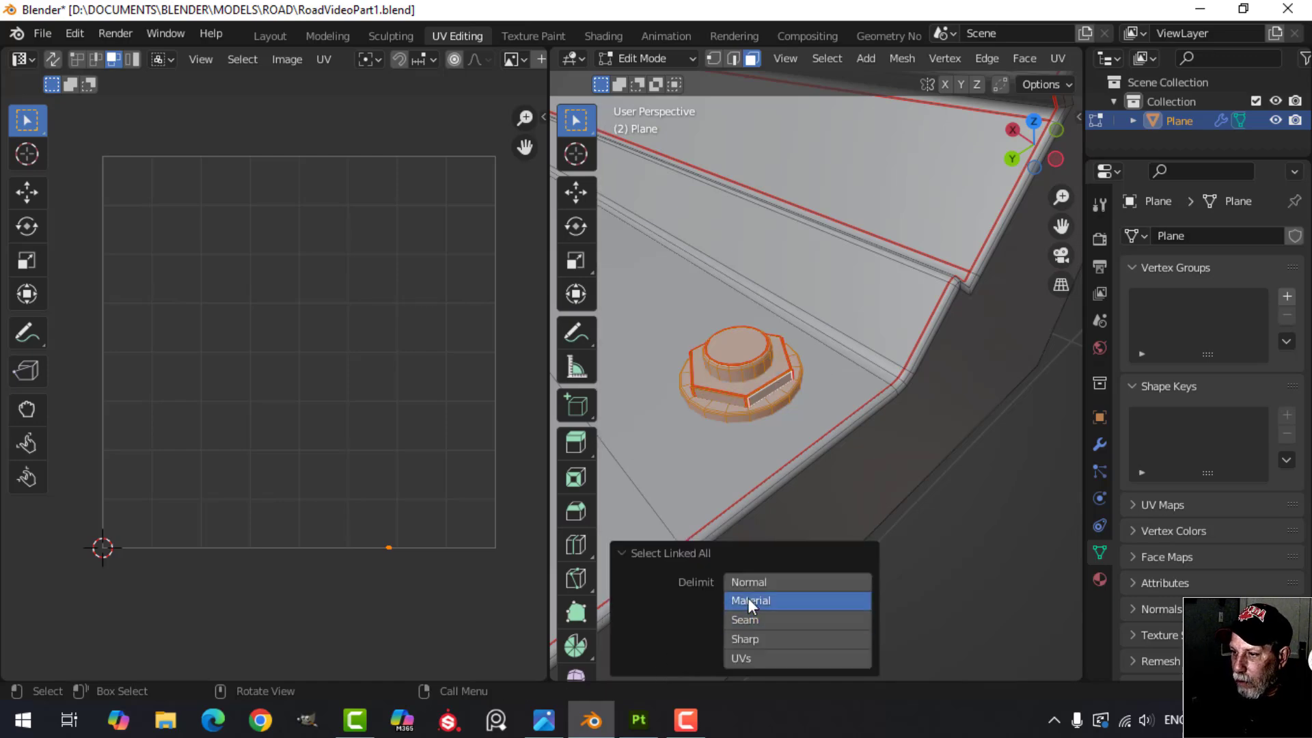
# Add the complete bolt at the opposite end to the selection and unwrap both bolts together
pyautogui.scroll(-8, 690, 404)
pyautogui.keyDown('shift'); pyautogui.moveTo(691, 404); pyautogui.dragTo(858, 339, button='middle'); pyautogui.keyUp('shift')
pyautogui.scroll(5, 881, 434)
pyautogui.scroll(4, 872, 422)
pyautogui.scroll(4, 872, 422)
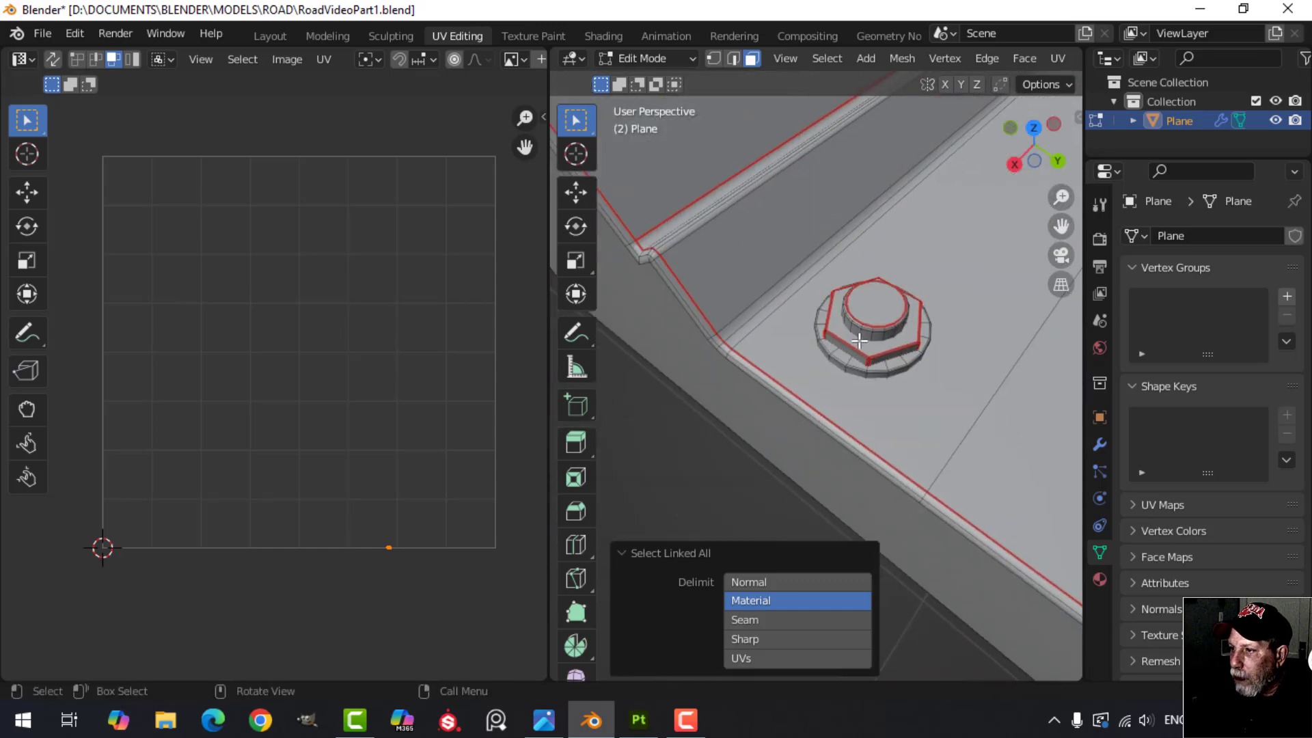
pyautogui.scroll(-2, 858, 338)
pyautogui.keyDown('shift'); pyautogui.click(855, 332); pyautogui.keyUp('shift')
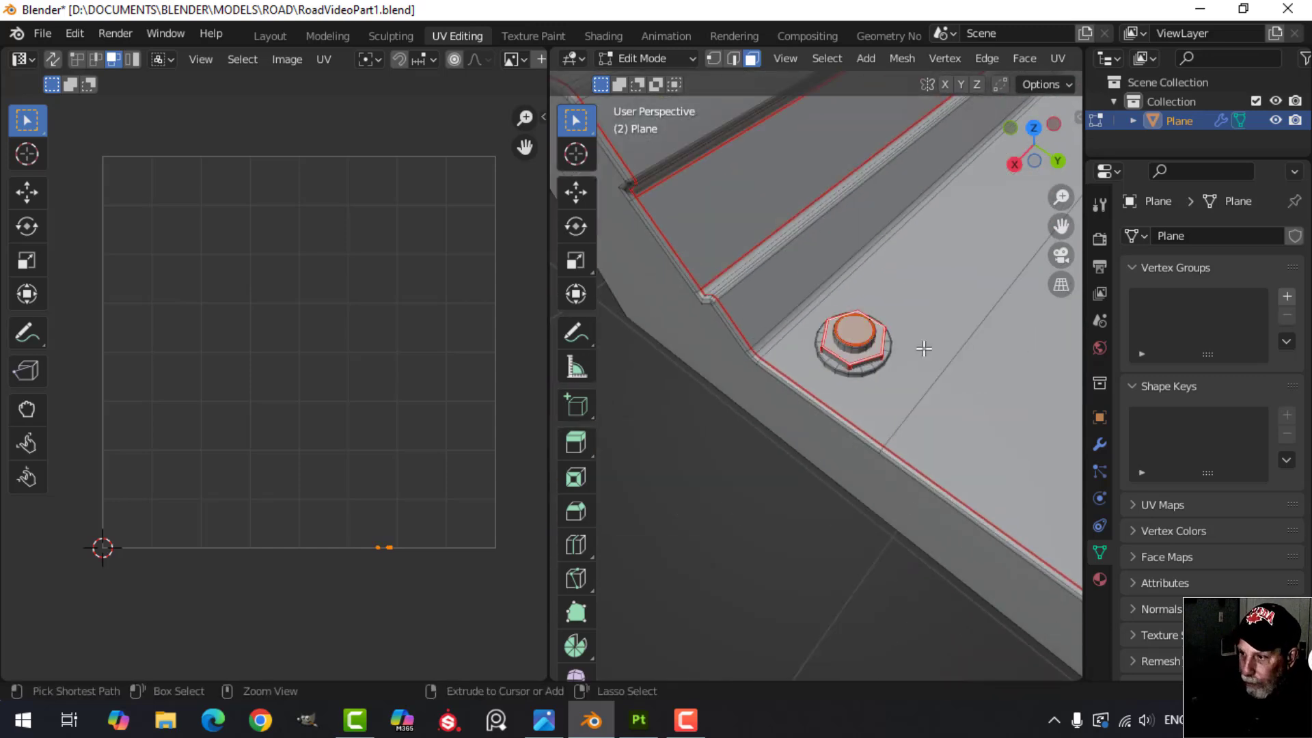
pyautogui.hotkey('ctrl', 'l')
pyautogui.press('u')
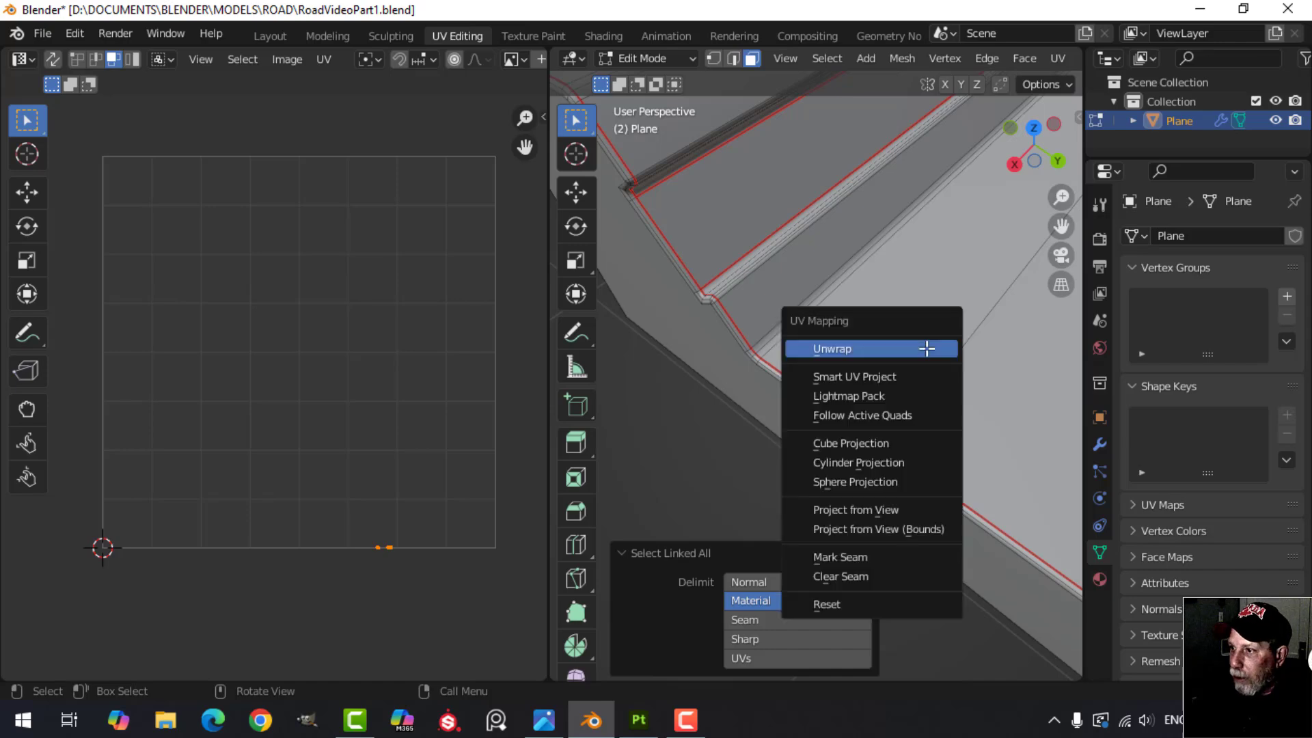
pyautogui.click(918, 345)
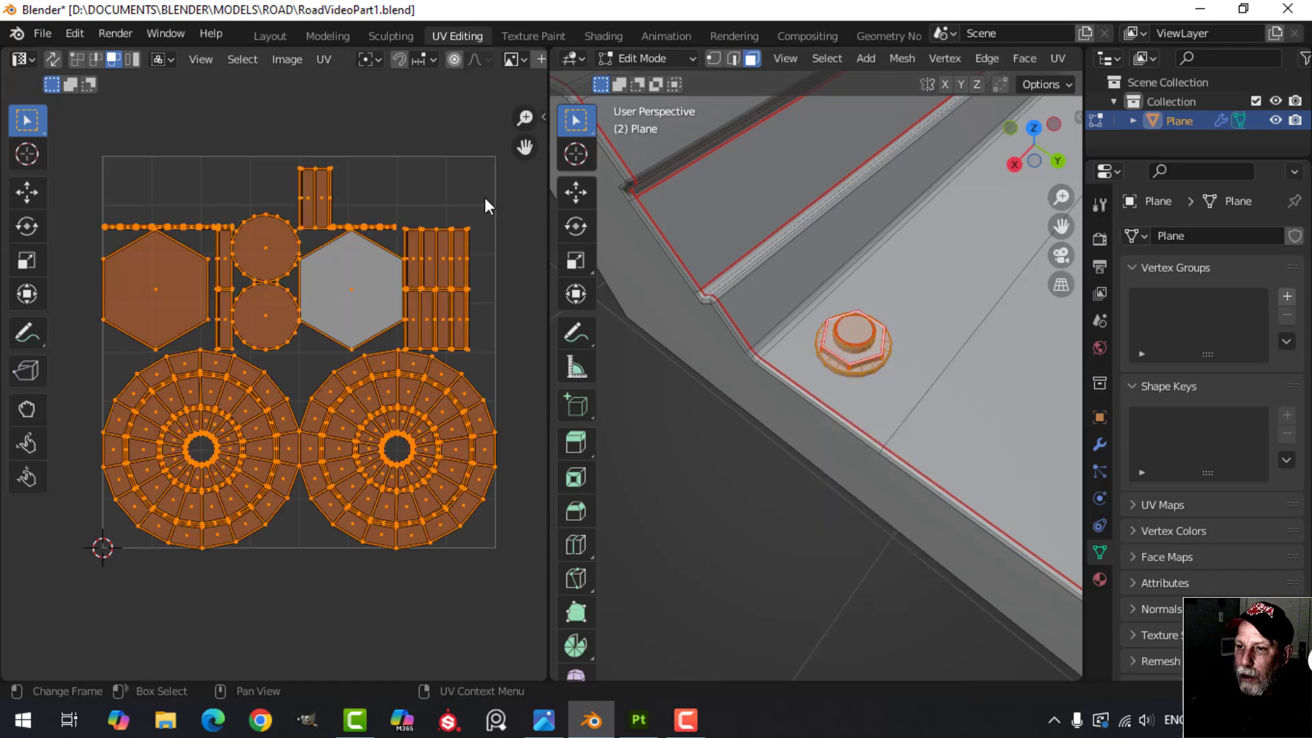
# Scale down the bolts' UV islands, move them above the UV tile and select the whole mesh to show all islands
pyautogui.press('s')
pyautogui.click(348, 370)
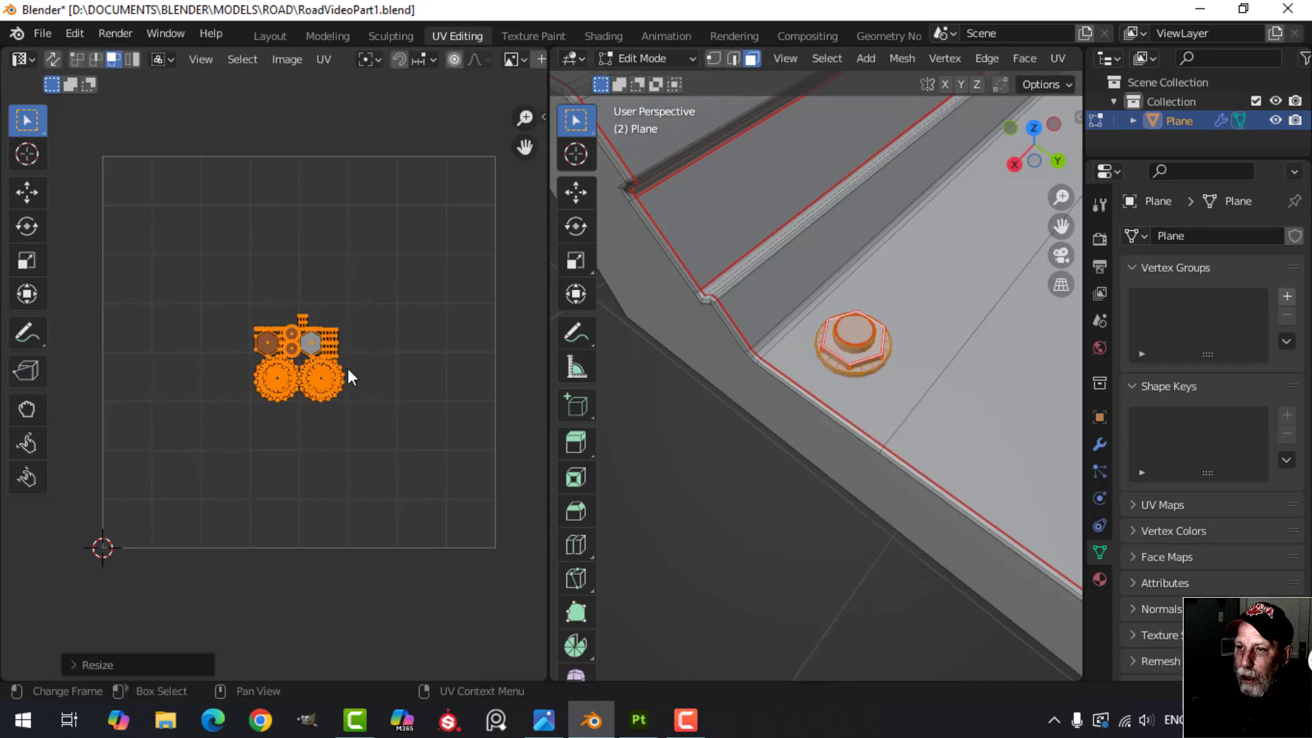
pyautogui.press('g')
pyautogui.click(365, 133)
pyautogui.scroll(-5, 966, 248)
pyautogui.press('a')
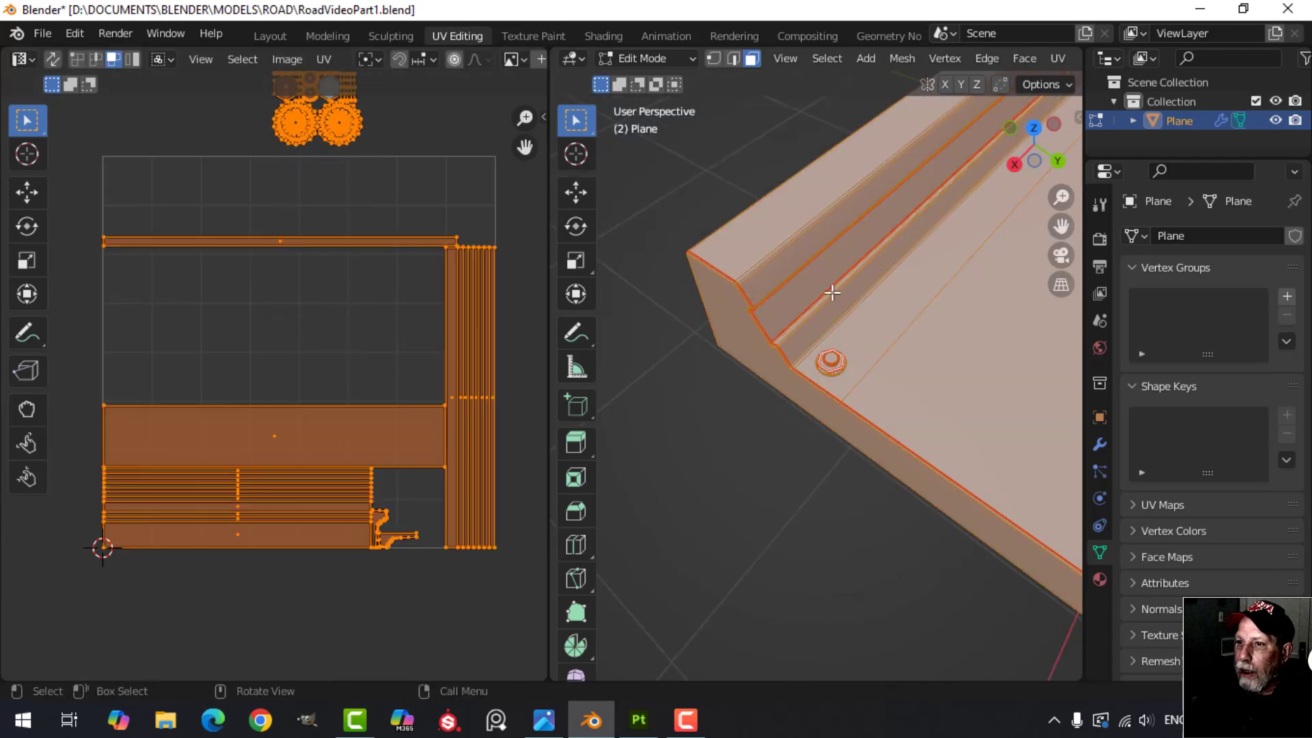
# Select only the bolts' UV islands and move them into the tile's free area above the road face's island
pyautogui.scroll(-1, 381, 266)
pyautogui.click(375, 275)
pyautogui.moveTo(239, 109); pyautogui.dragTo(395, 206)
pyautogui.press('g')
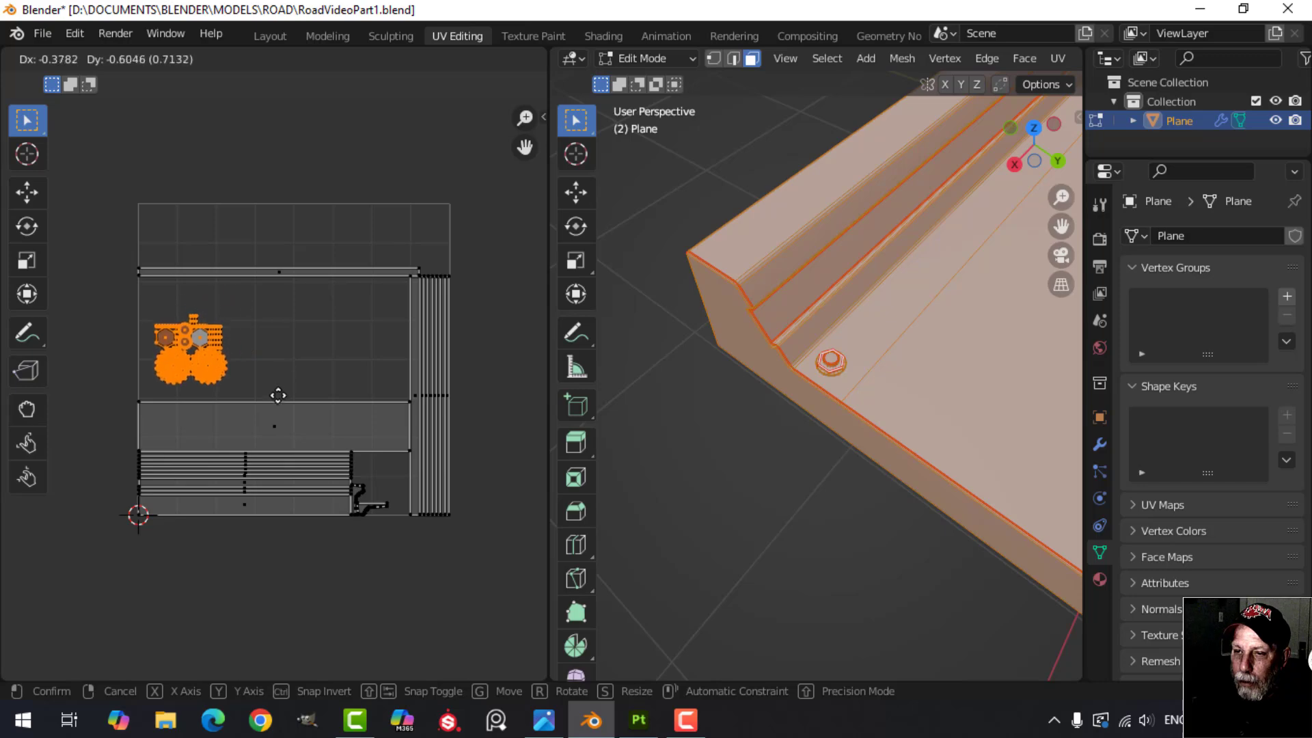
pyautogui.click(273, 390)
# Pack the bolts' UV islands with UVPackmaster3, then shrink them and fit them into the tile's free area above the road island
pyautogui.press('n')
pyautogui.click(355, 338)
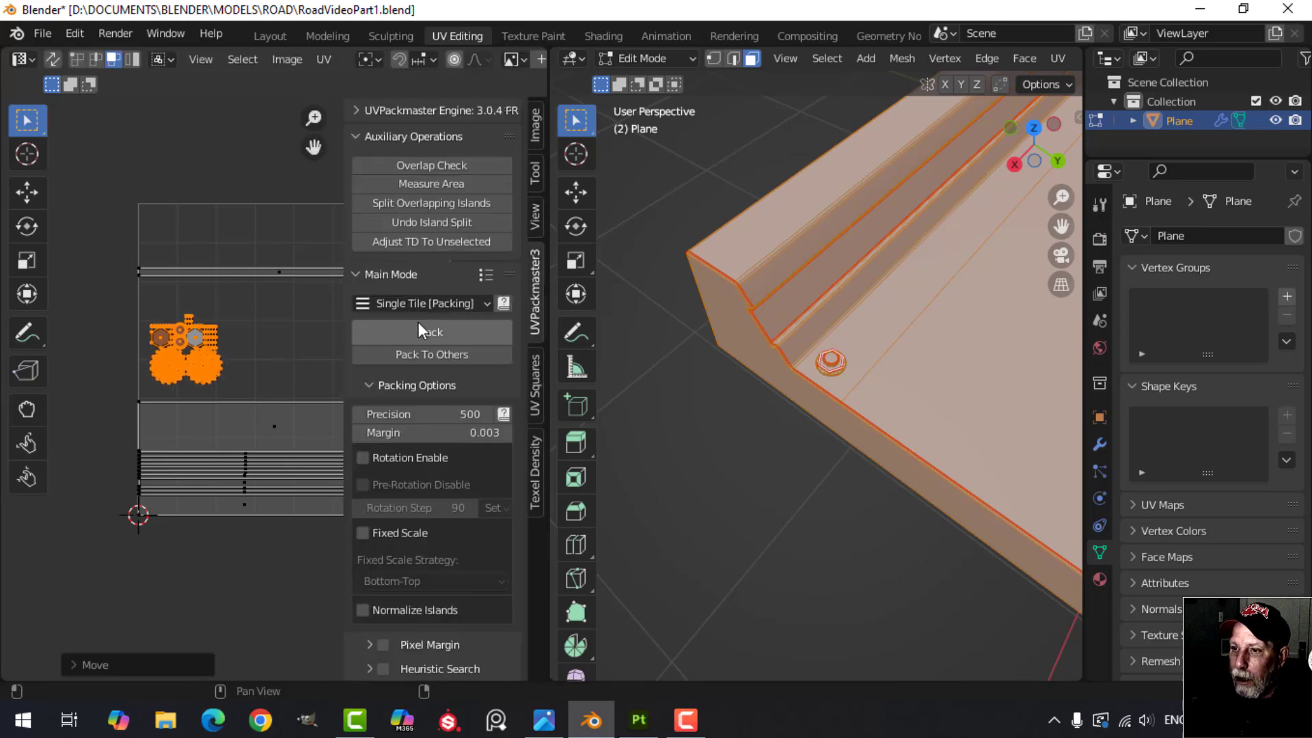
pyautogui.press('n')
pyautogui.press('s')
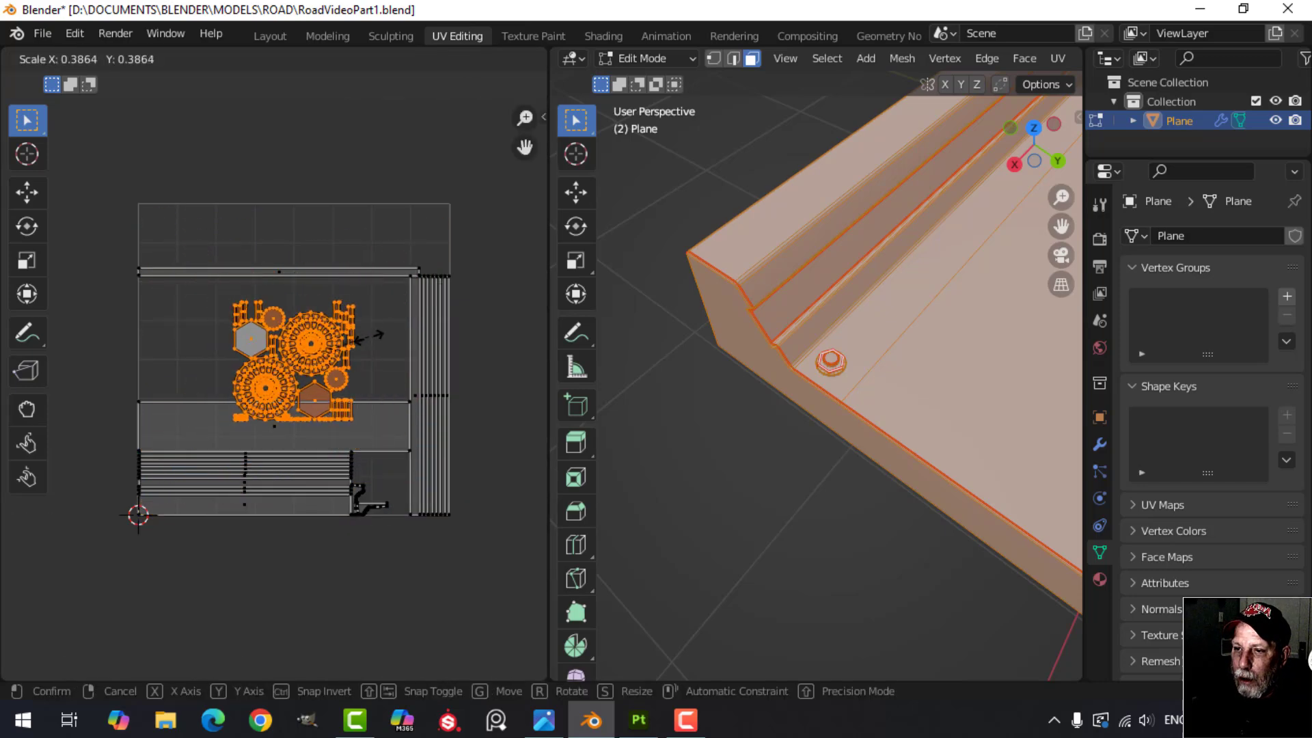
pyautogui.click(348, 348)
pyautogui.press('g')
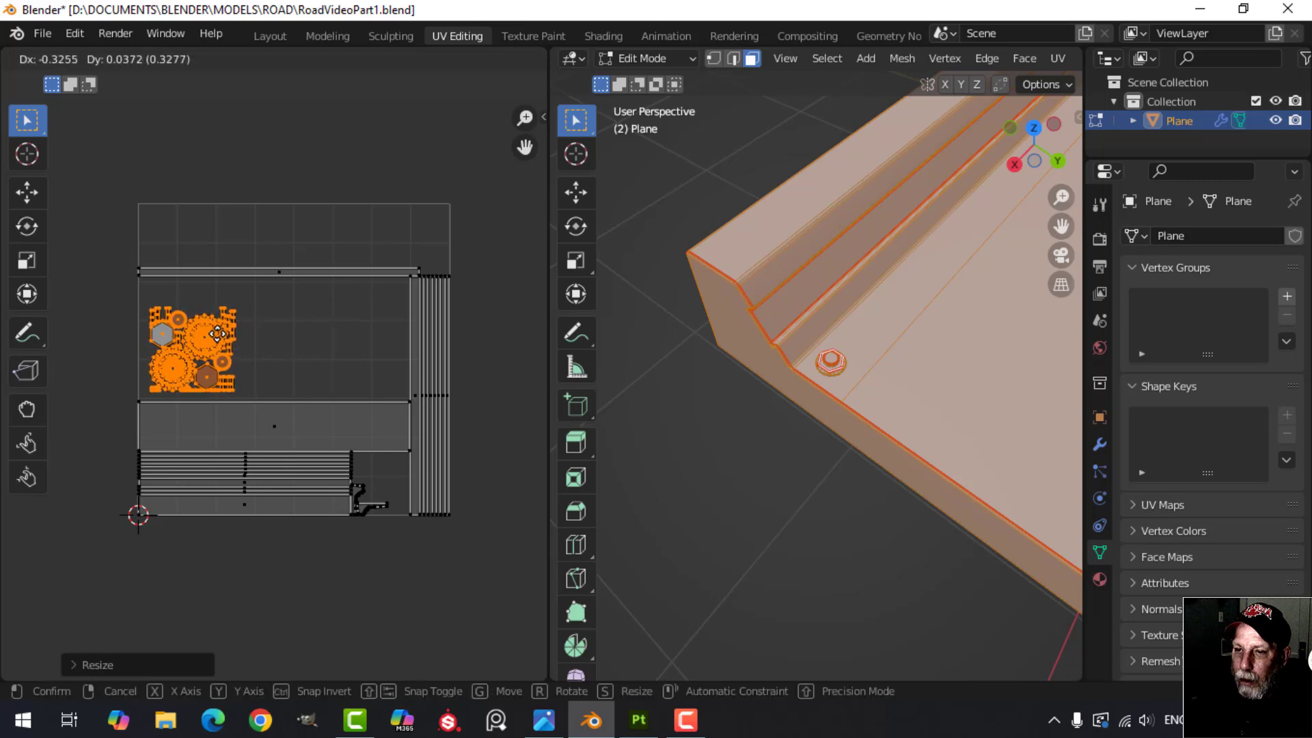
pyautogui.click(212, 340)
pyautogui.scroll(-2, 212, 340)
# Return to Object Mode, select the road section and save the Blender file
pyautogui.press('Tab')
pyautogui.moveTo(1004, 301); pyautogui.dragTo(851, 319, button='middle')
pyautogui.scroll(-3, 846, 320)
pyautogui.keyDown('shift'); pyautogui.moveTo(977, 396); pyautogui.dragTo(761, 296, button='middle'); pyautogui.keyUp('shift')
pyautogui.click(847, 150)
pyautogui.moveTo(895, 318)
pyautogui.mouseDown(button='middle')
pyautogui.moveTo(803, 329)
pyautogui.moveTo(843, 381)
pyautogui.moveTo(779, 325)
pyautogui.moveTo(931, 318)
pyautogui.moveTo(866, 333)
pyautogui.moveTo(863, 302)
pyautogui.moveTo(896, 344)
pyautogui.moveTo(869, 344)
pyautogui.moveTo(862, 324)
pyautogui.moveTo(890, 325)
pyautogui.mouseUp(button='middle')
pyautogui.click(809, 314)
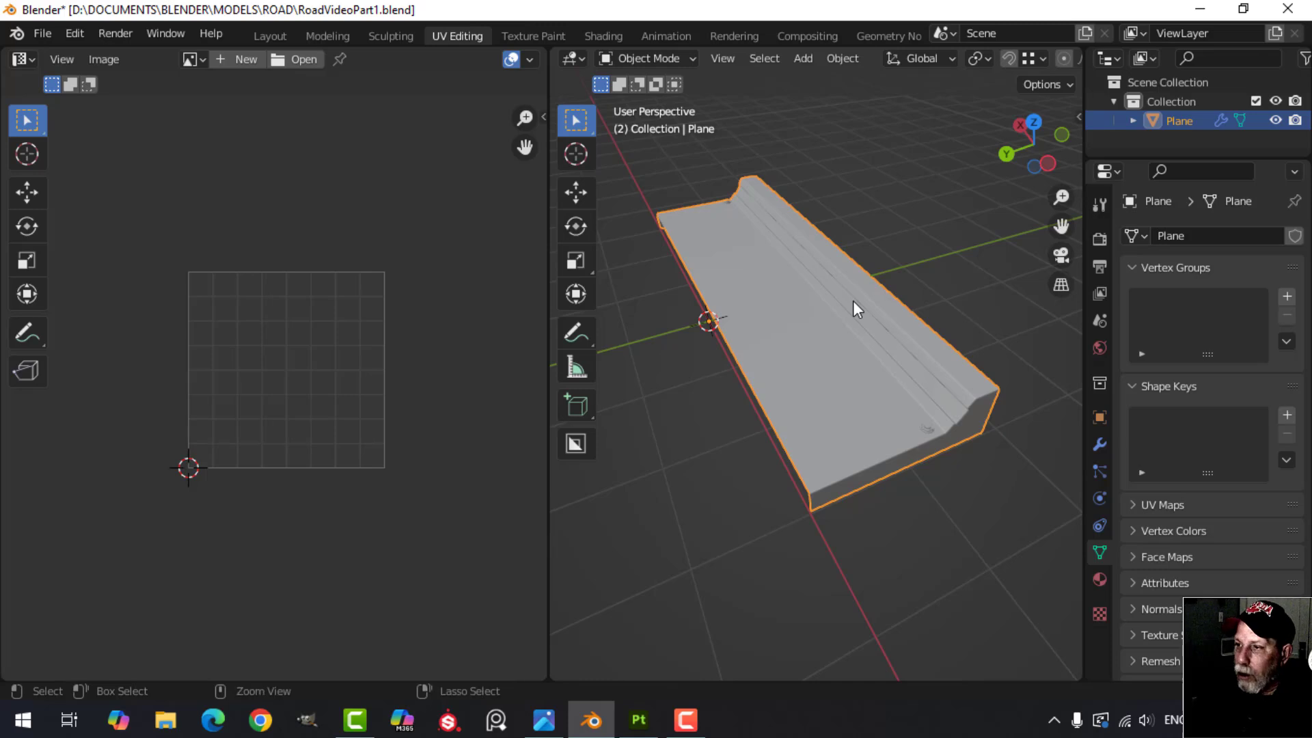
pyautogui.hotkey('ctrl', 's')
pyautogui.moveTo(818, 305)
pyautogui.mouseDown(button='middle')
pyautogui.moveTo(961, 283)
pyautogui.moveTo(859, 291)
pyautogui.moveTo(907, 268)
pyautogui.moveTo(863, 284)
pyautogui.moveTo(855, 325)
pyautogui.moveTo(826, 327)
pyautogui.moveTo(842, 314)
pyautogui.mouseUp(button='middle')
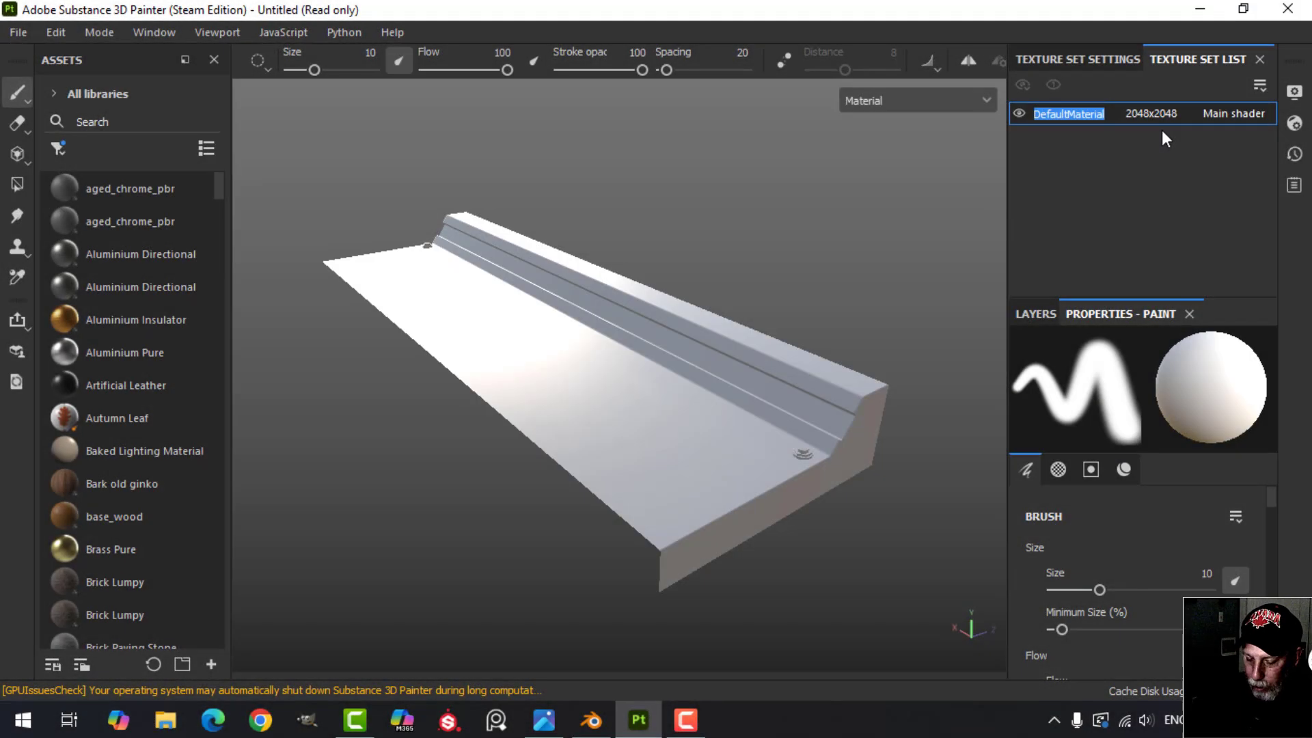
# In Substance 3D Painter, rename the DefaultMaterial texture set to RoadVideo
pyautogui.write('RoadVideo')
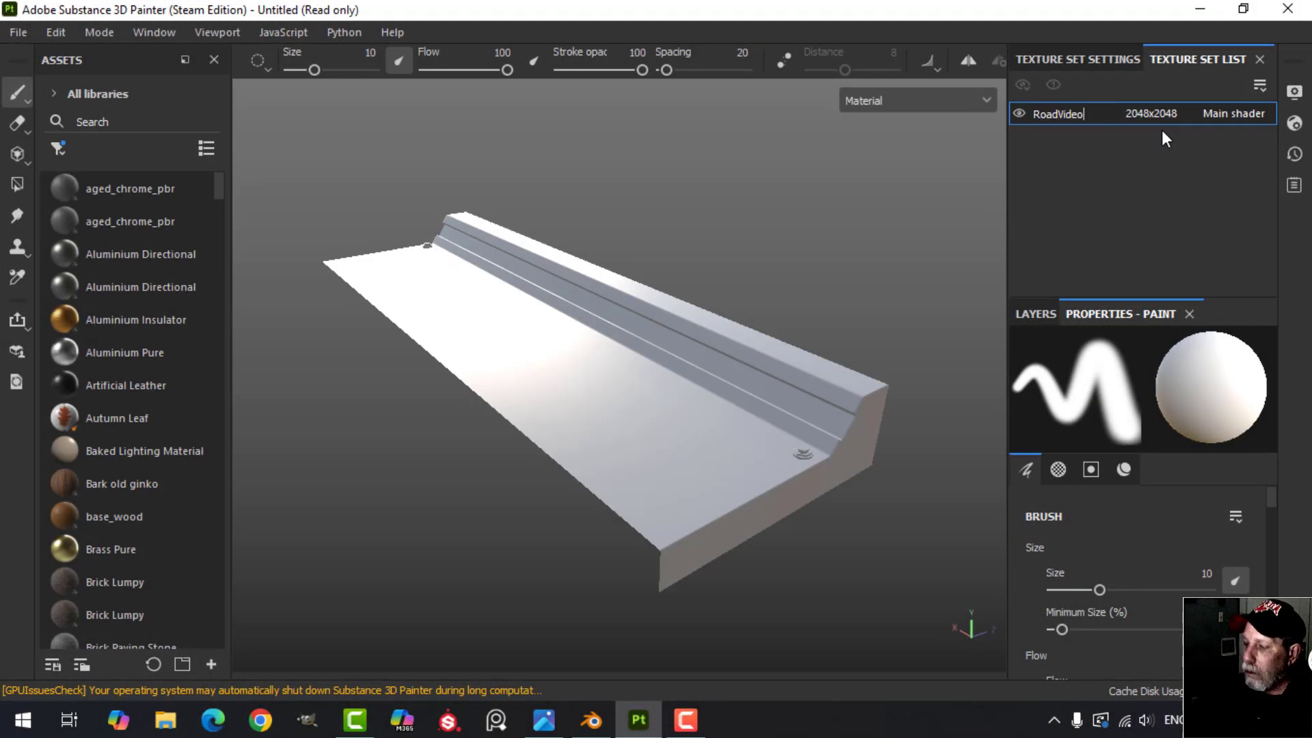
pyautogui.press('Return')
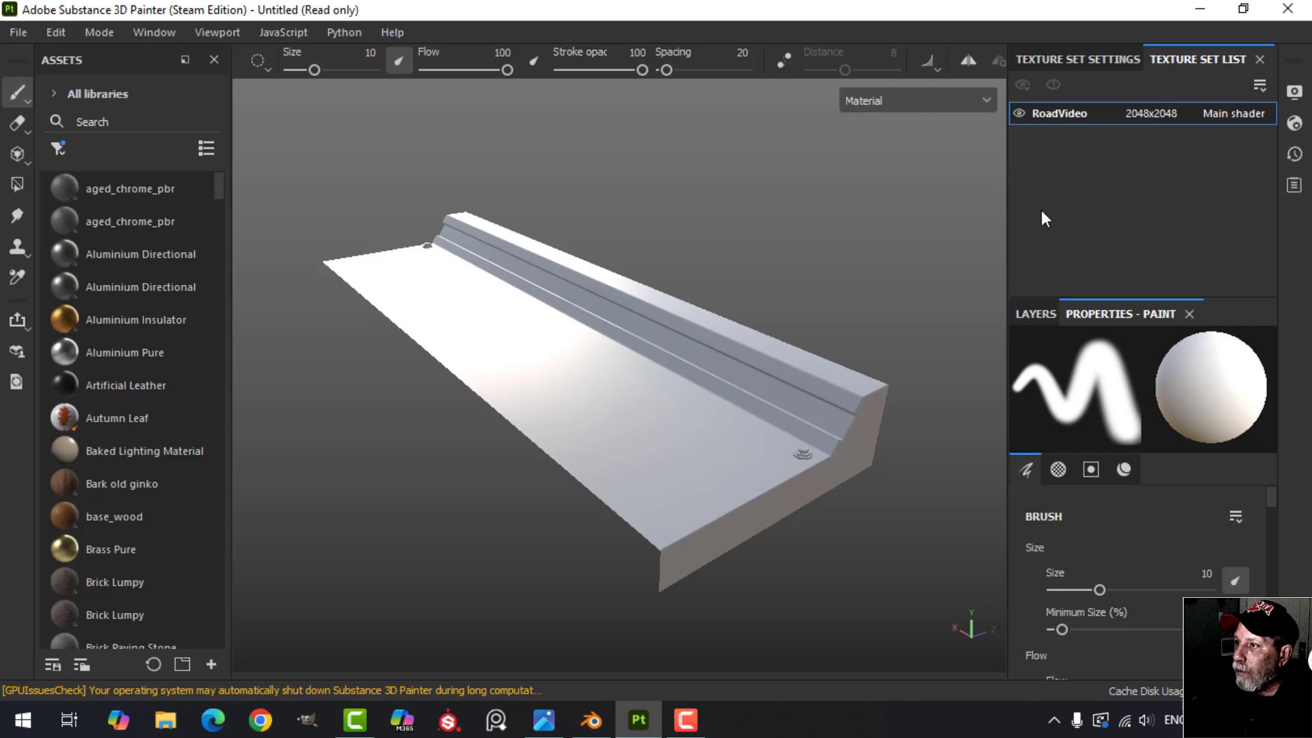
# Open mesh map baking for the texture set, set the output size to 2048 and exclude the ID and Thickness maps
pyautogui.click(1067, 58)
pyautogui.scroll(-1, 1170, 256)
pyautogui.scroll(-6, 1168, 250)
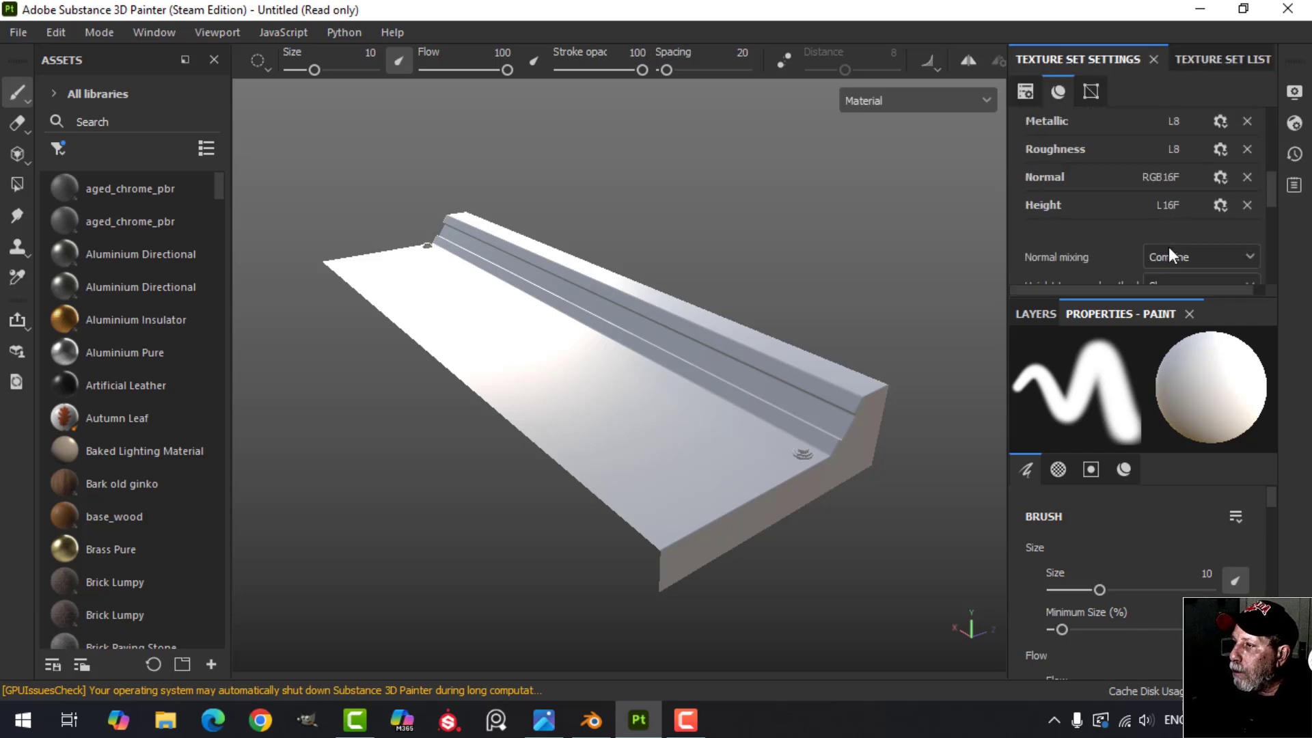
pyautogui.click(1190, 182)
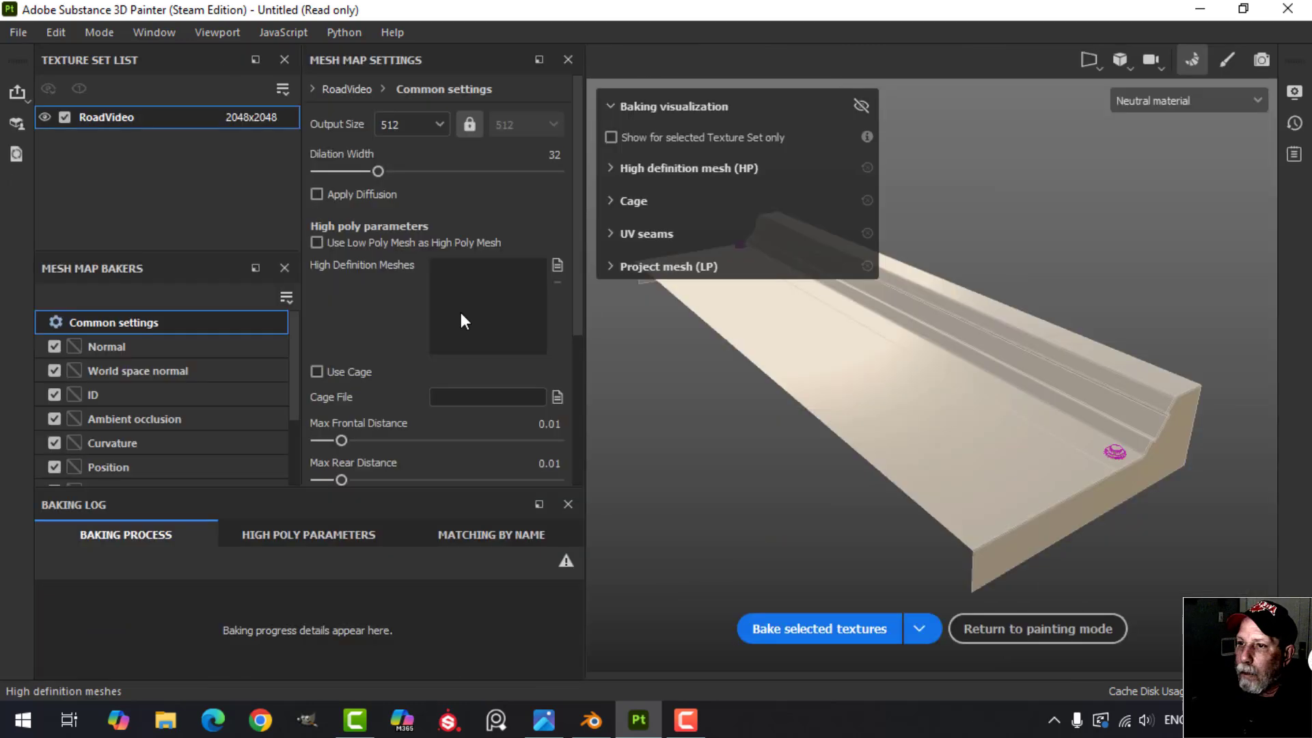
pyautogui.click(437, 124)
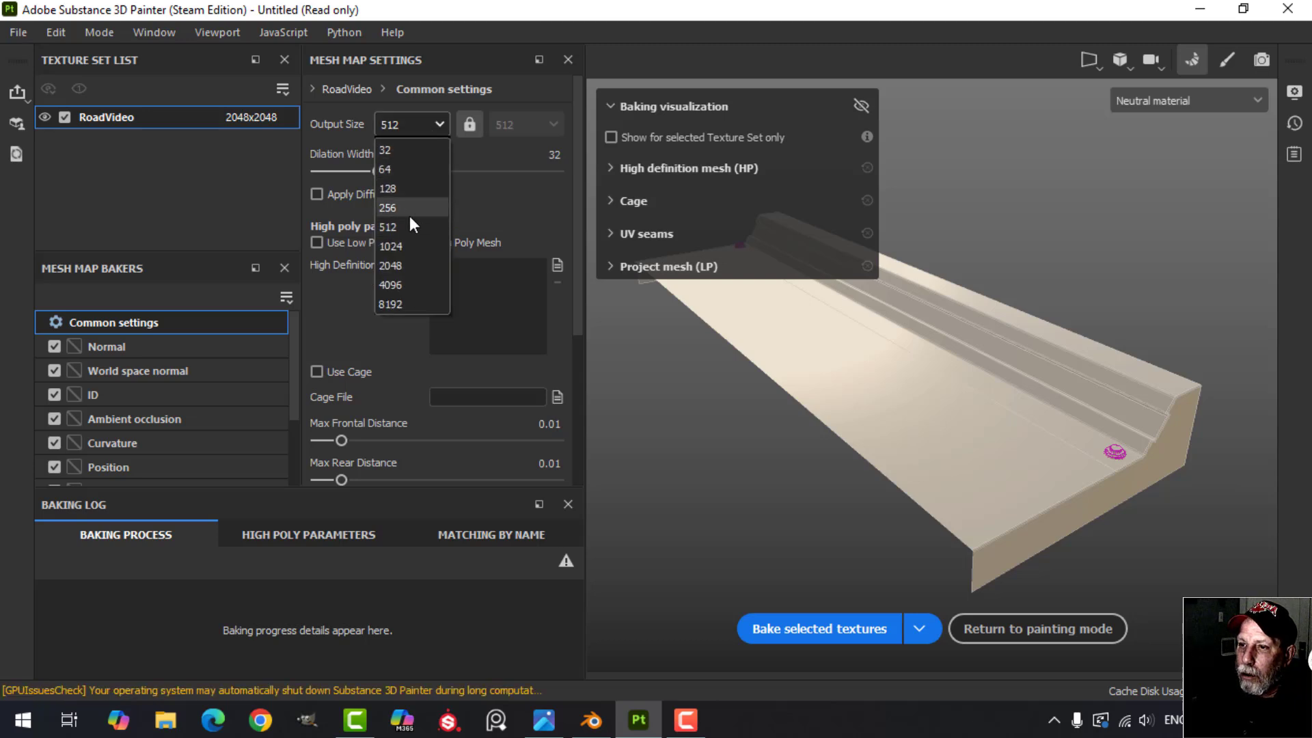
pyautogui.click(390, 263)
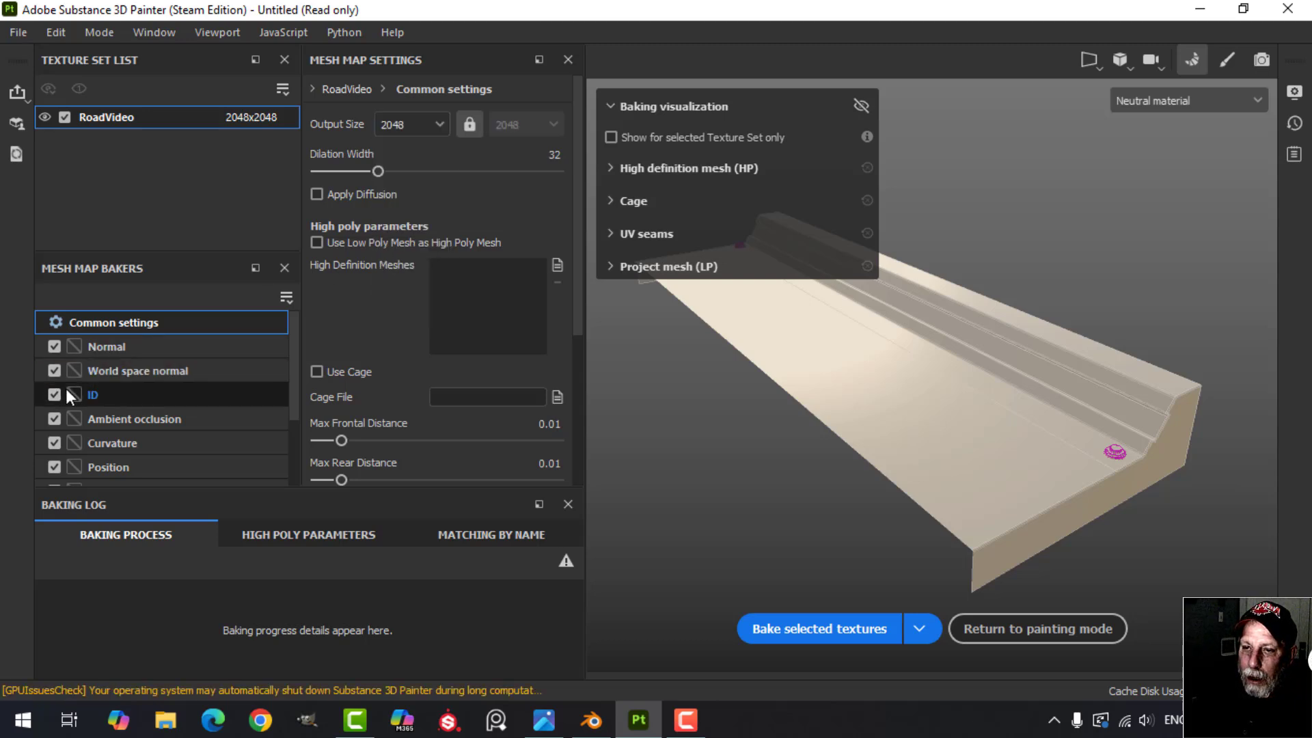
pyautogui.scroll(-1, 130, 404)
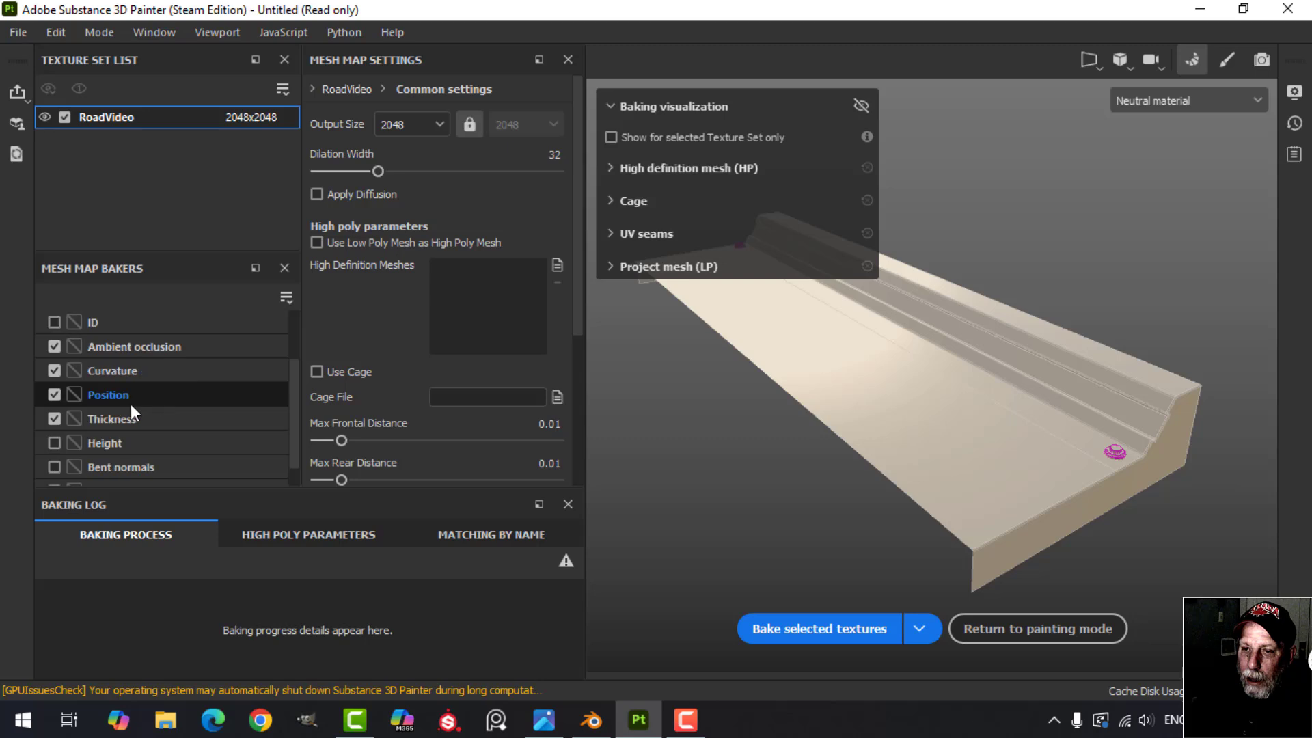
pyautogui.click(54, 419)
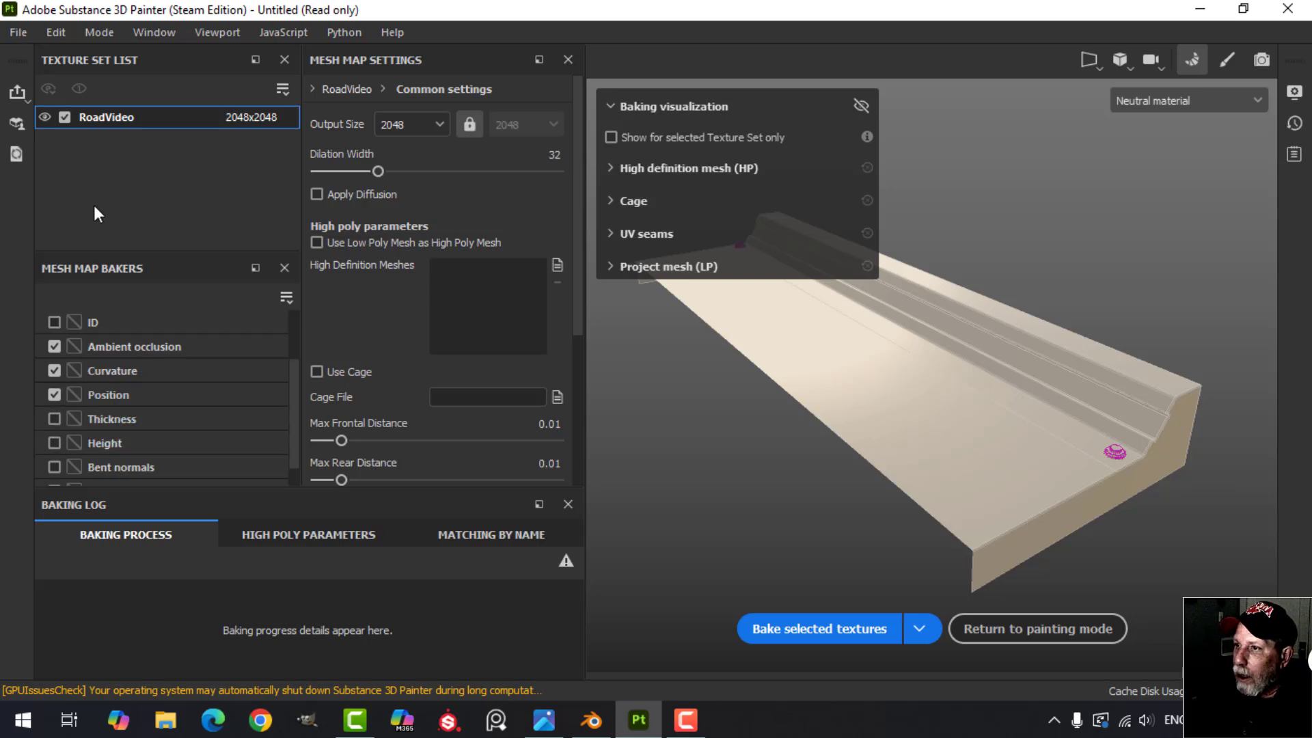
# Bake the selected mesh maps, return to painting mode and show the list of texture sets
pyautogui.click(819, 628)
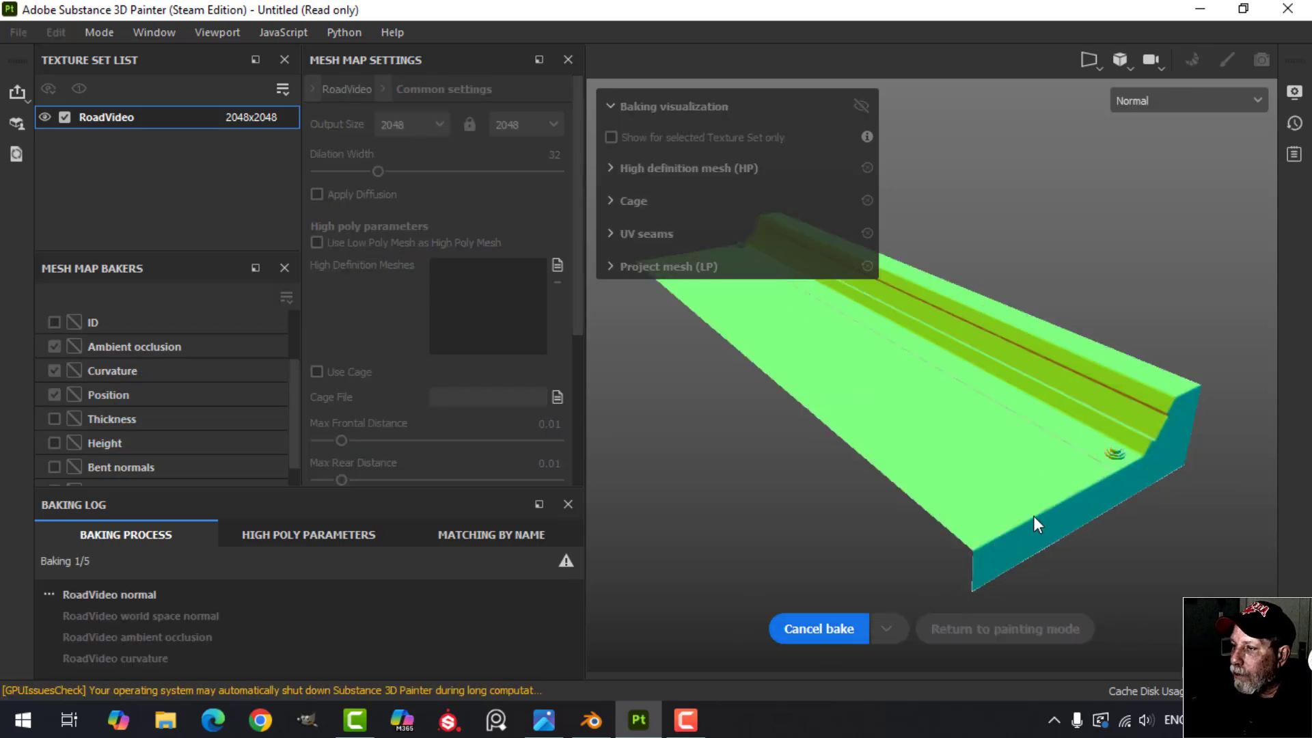
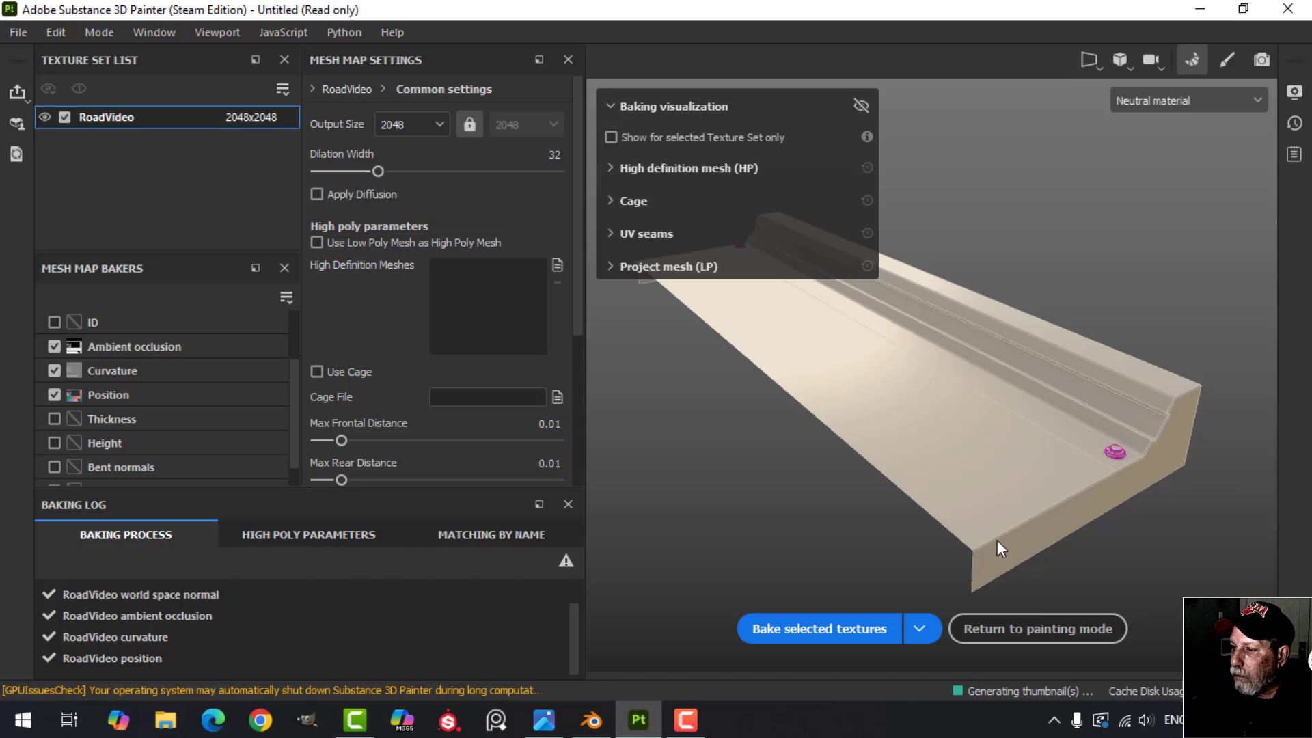
pyautogui.click(1032, 627)
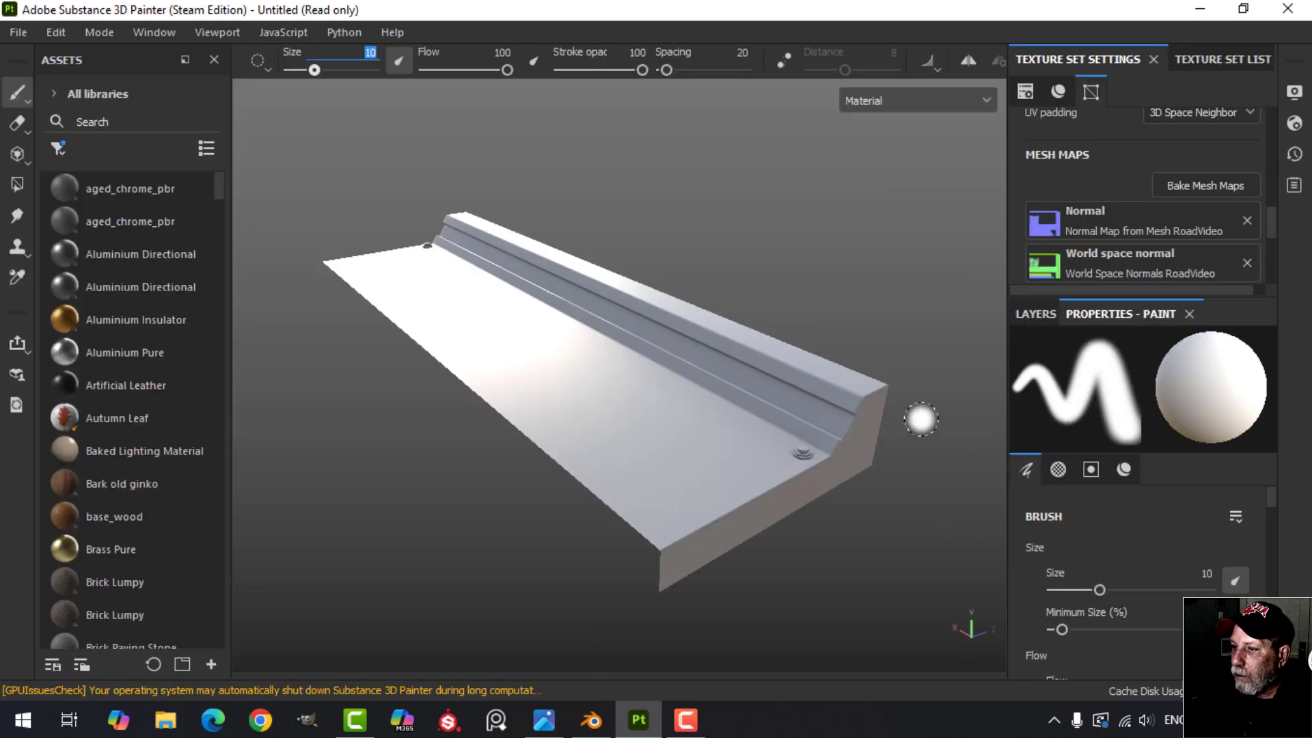
pyautogui.click(1203, 60)
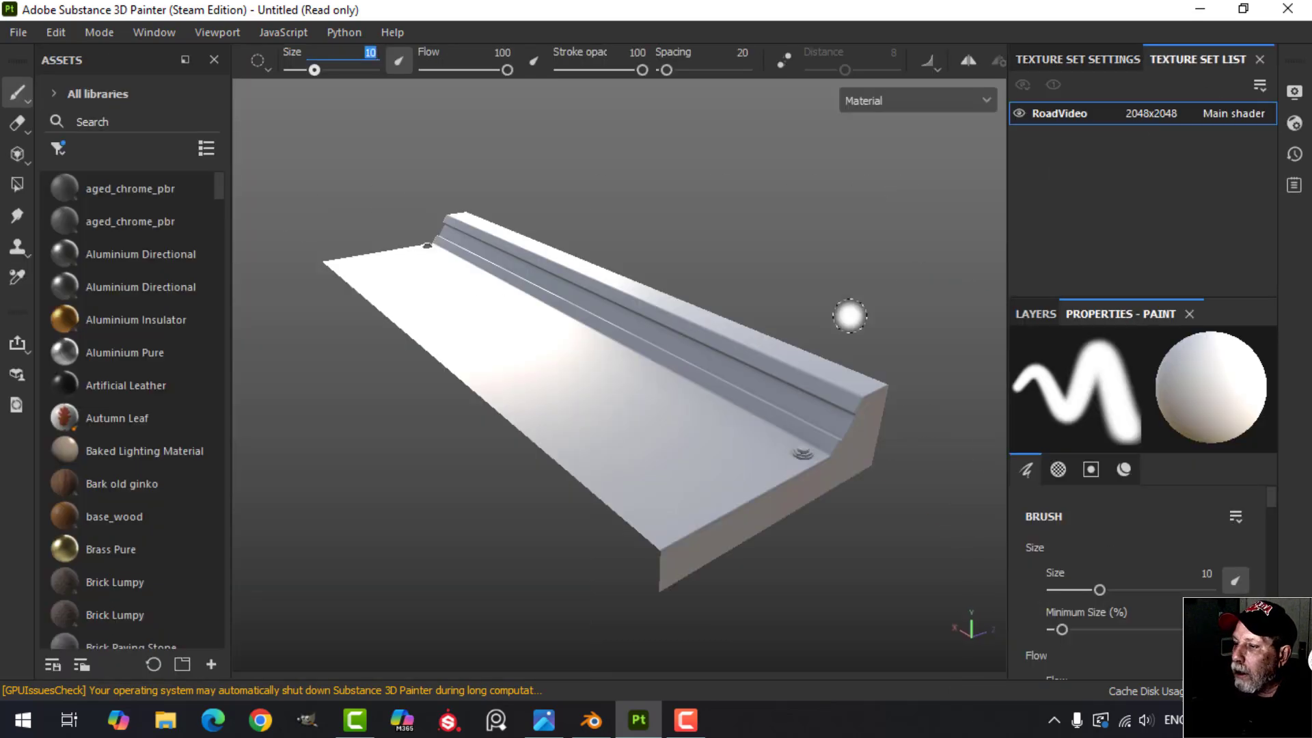
# Activate temporal anti-aliasing in the viewport's display settings and check the road section's edges
pyautogui.moveTo(849, 315)
pyautogui.keyDown('alt'); pyautogui.mouseDown()
pyautogui.moveTo(785, 351)
pyautogui.moveTo(781, 328)
pyautogui.moveTo(708, 314)
pyautogui.moveTo(688, 284)
pyautogui.moveTo(770, 307)
pyautogui.moveTo(785, 293)
pyautogui.moveTo(687, 315)
pyautogui.moveTo(726, 287)
pyautogui.moveTo(726, 328)
pyautogui.moveTo(709, 313)
pyautogui.mouseUp(); pyautogui.keyUp('alt')
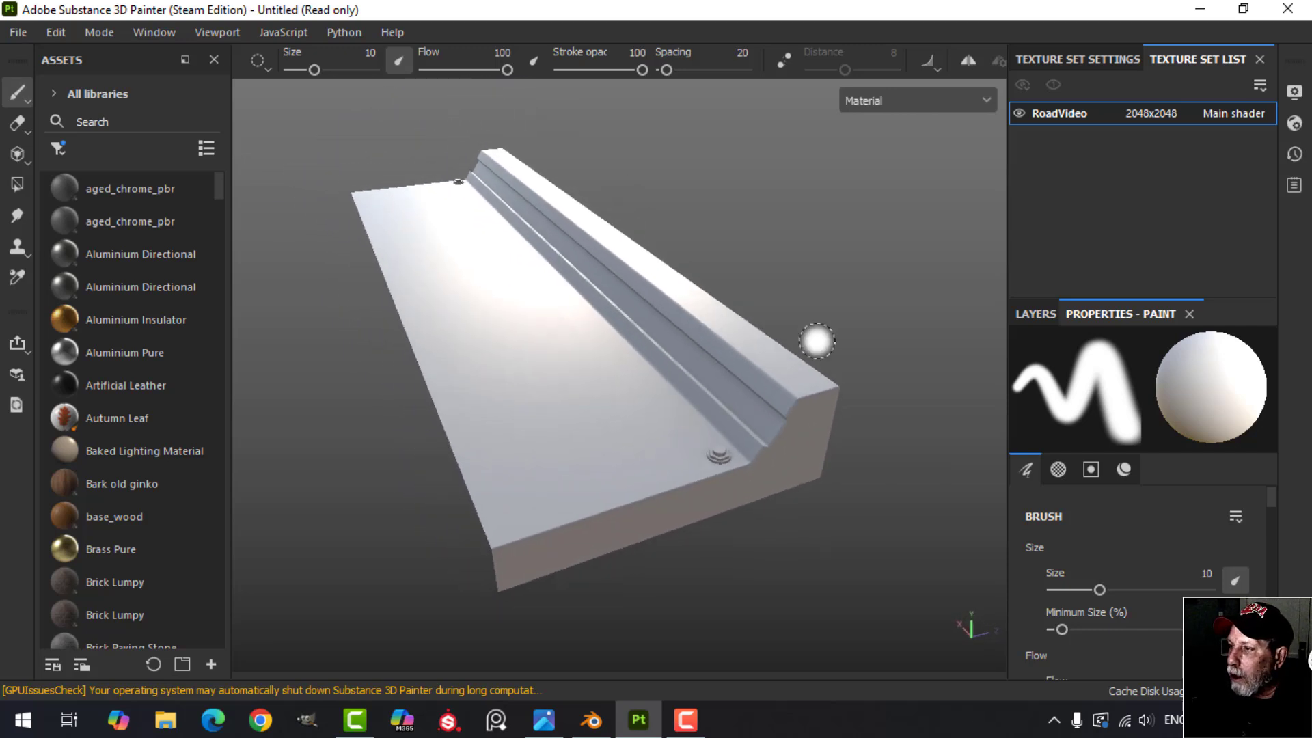
pyautogui.click(1294, 92)
pyautogui.scroll(-3, 1037, 463)
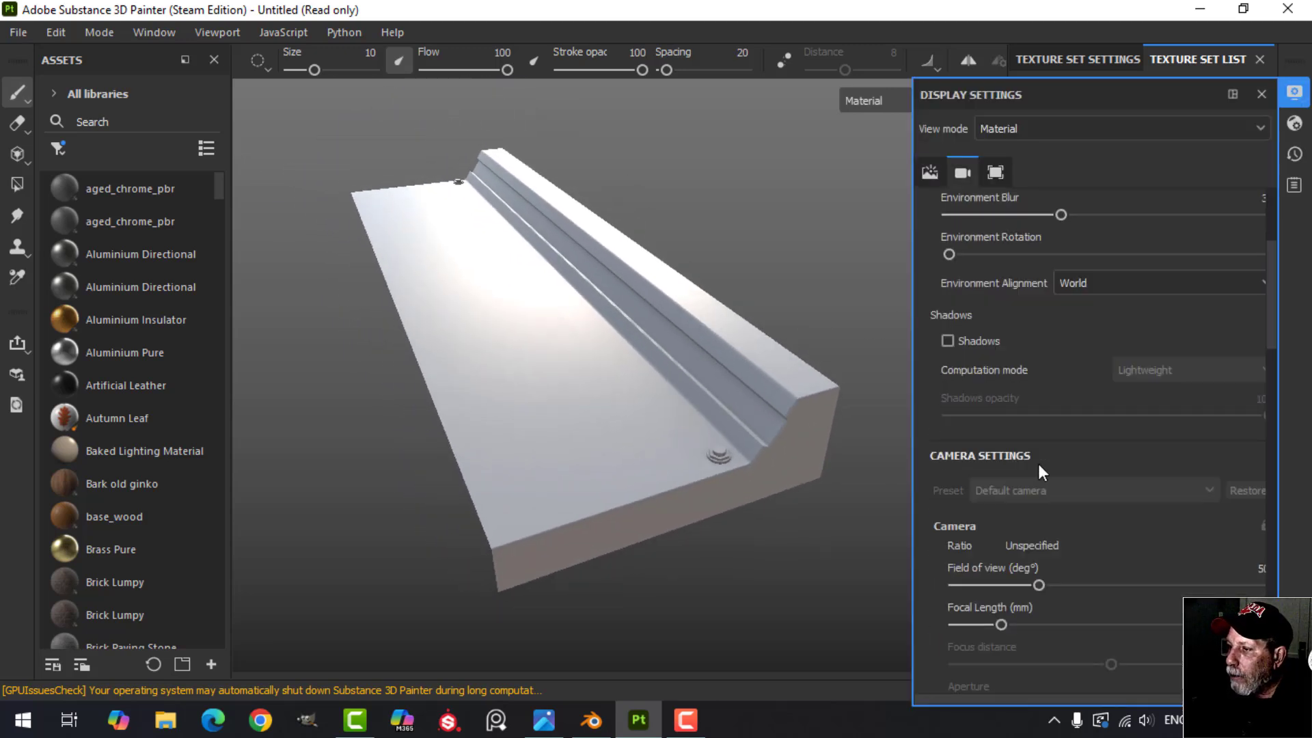
pyautogui.scroll(-6, 1039, 463)
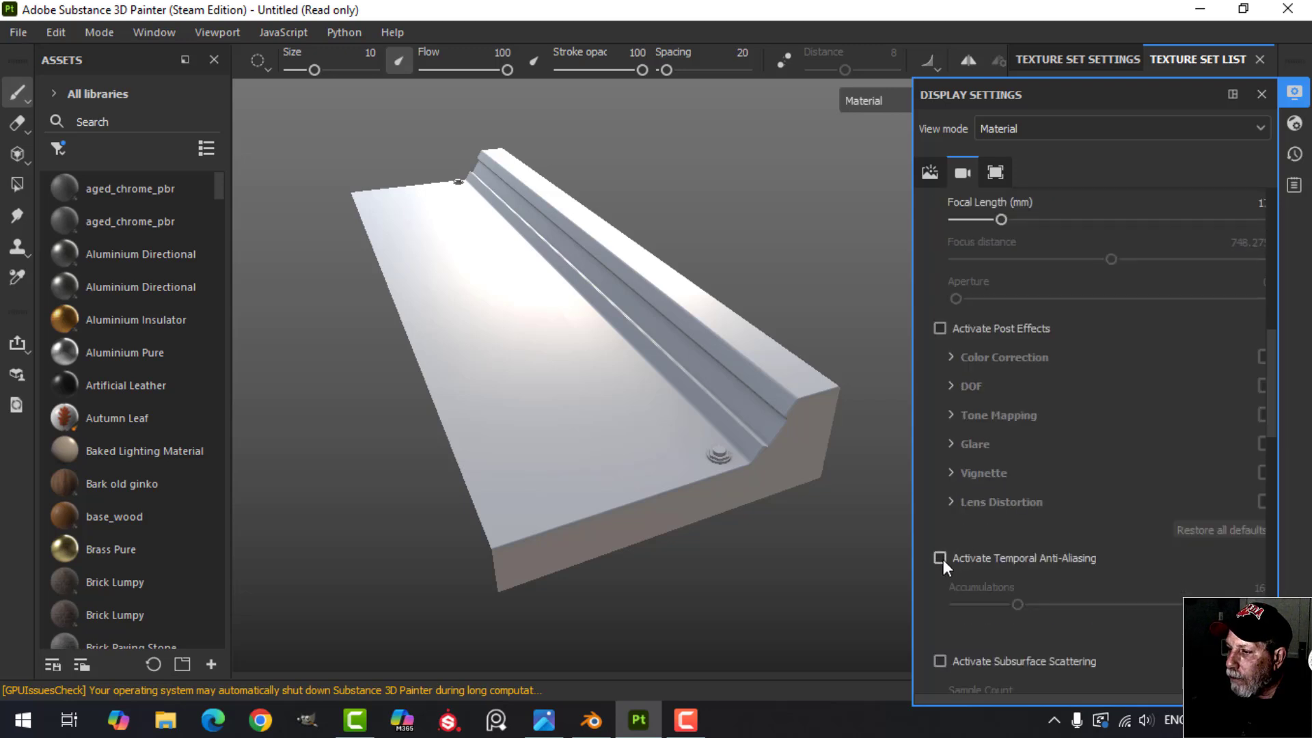
pyautogui.click(940, 557)
pyautogui.click(1294, 93)
pyautogui.moveTo(768, 321)
pyautogui.keyDown('alt'); pyautogui.mouseDown()
pyautogui.moveTo(723, 302)
pyautogui.moveTo(702, 316)
pyautogui.moveTo(694, 305)
pyautogui.moveTo(691, 322)
pyautogui.mouseUp(); pyautogui.keyUp('alt')
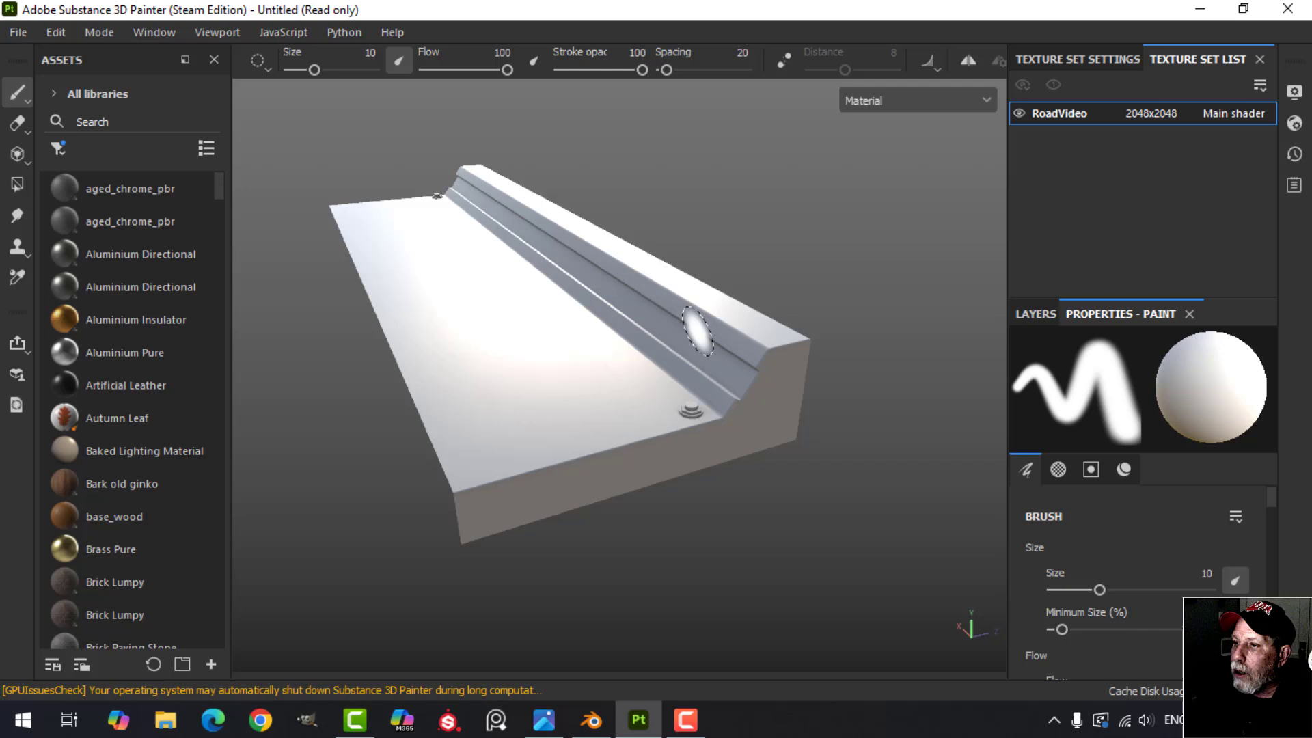
# Delete the empty Layer 1 and remove the Materials filter from the asset library
pyautogui.click(1034, 312)
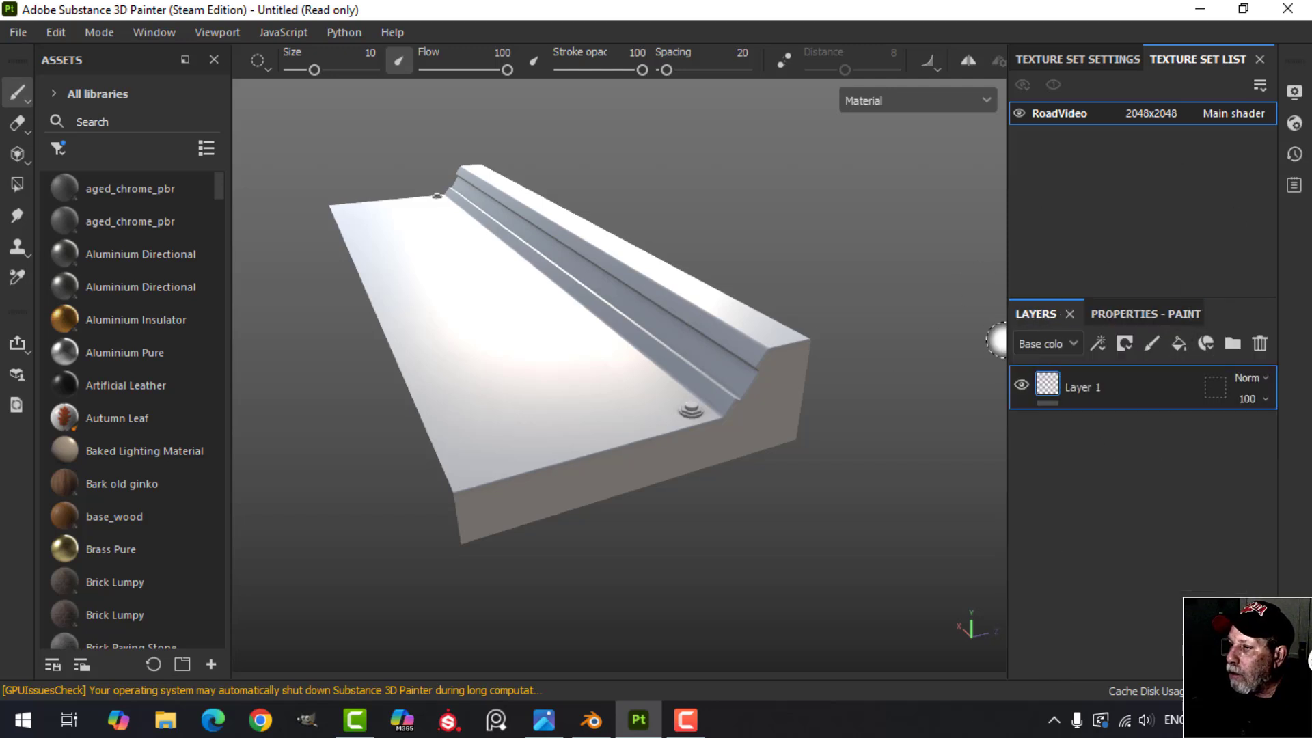
pyautogui.click(1259, 346)
pyautogui.click(64, 149)
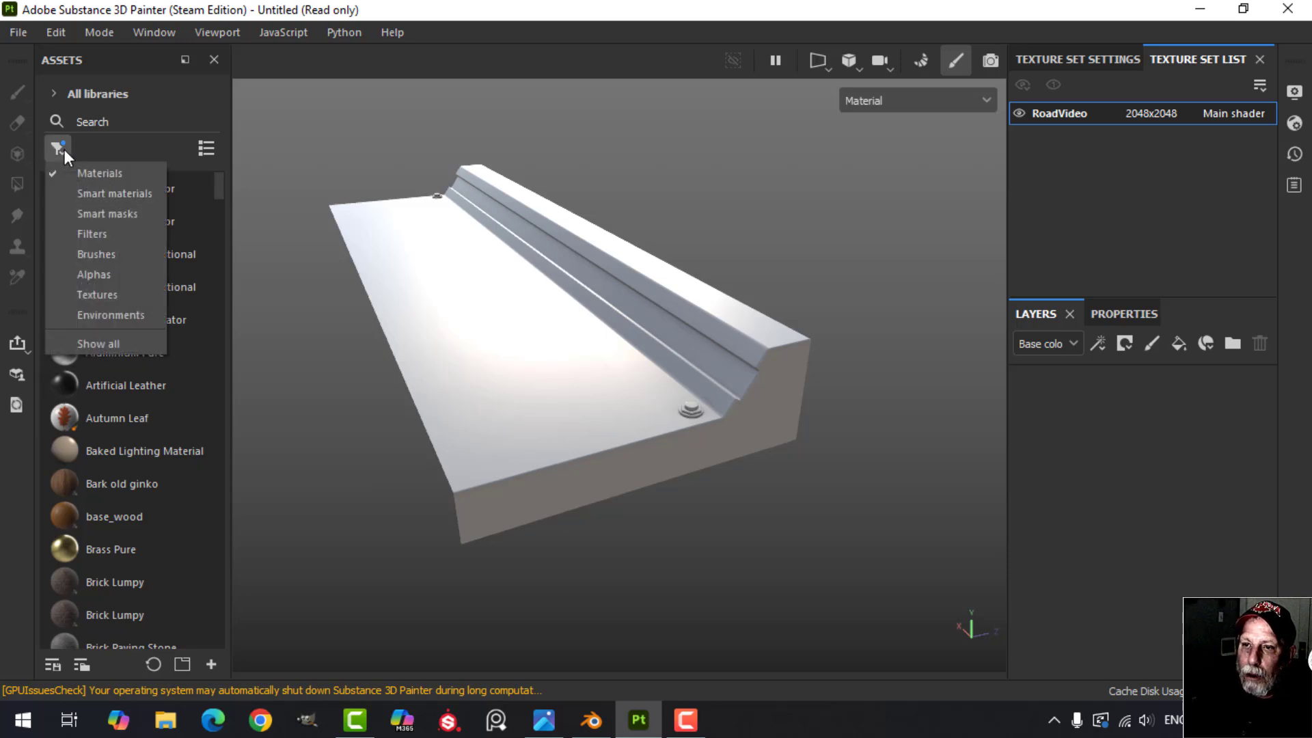
pyautogui.click(107, 175)
# Search the asset library for plastic and apply the Plastic Grainy material to the road section
pyautogui.click(150, 120)
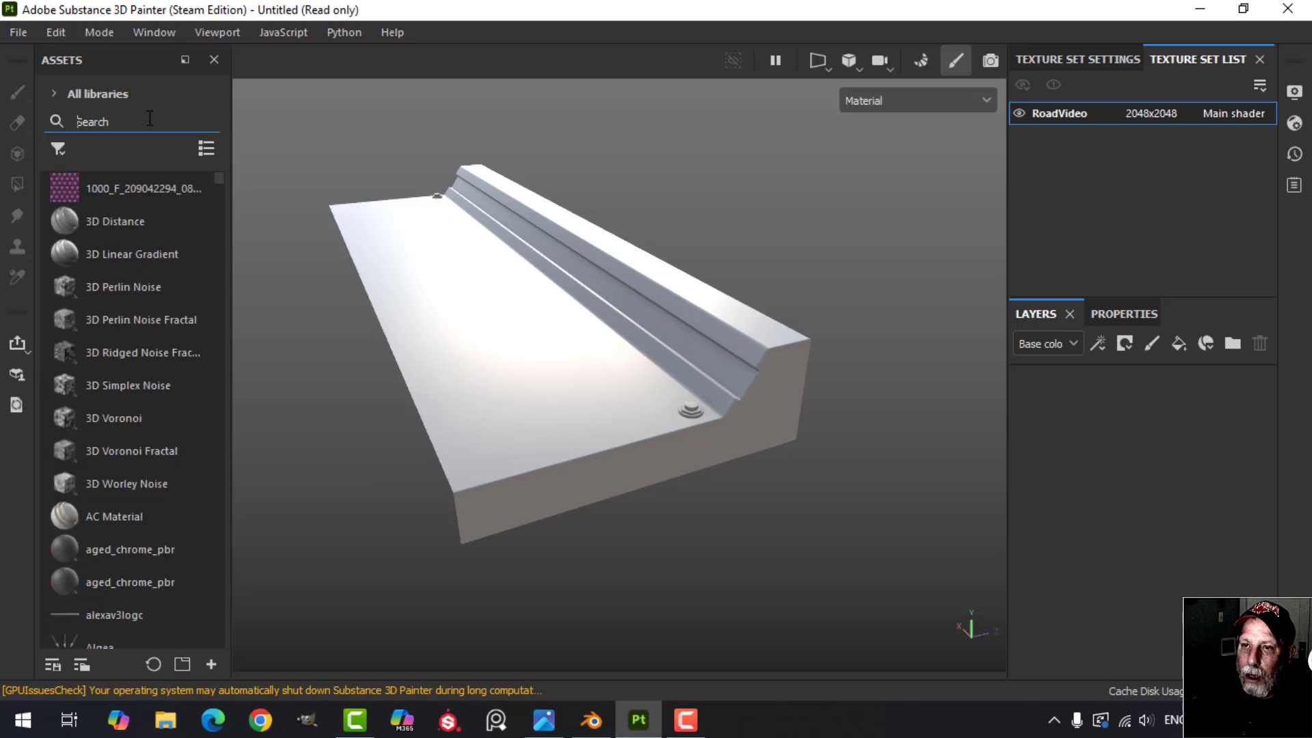
pyautogui.write('plastic')
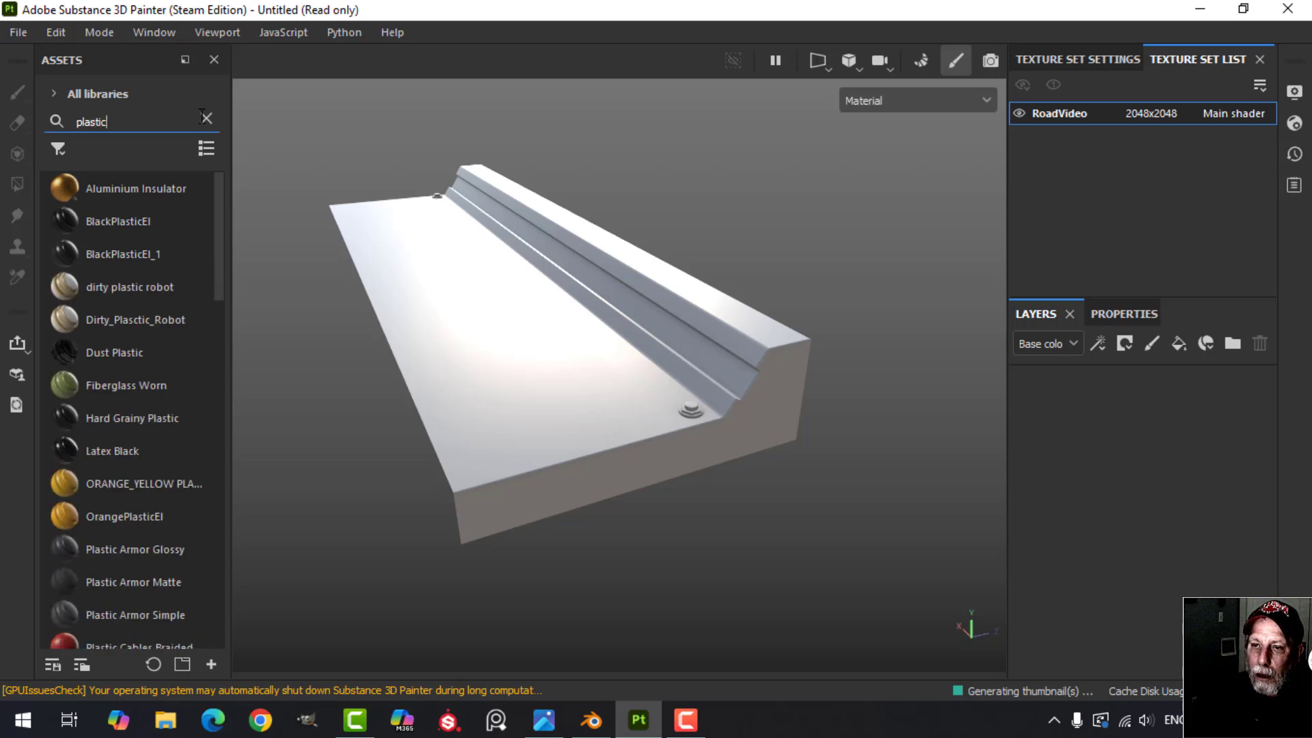
pyautogui.scroll(-6, 105, 454)
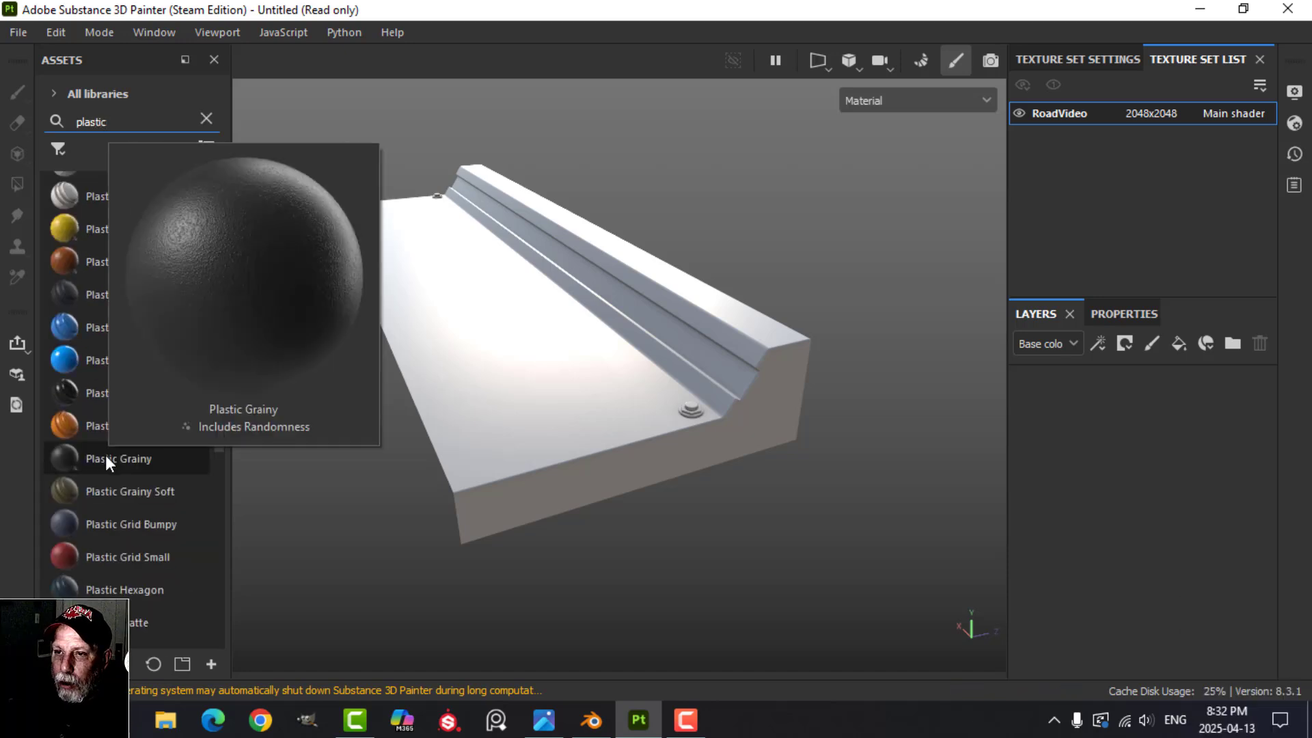
pyautogui.moveTo(105, 455); pyautogui.dragTo(781, 410)
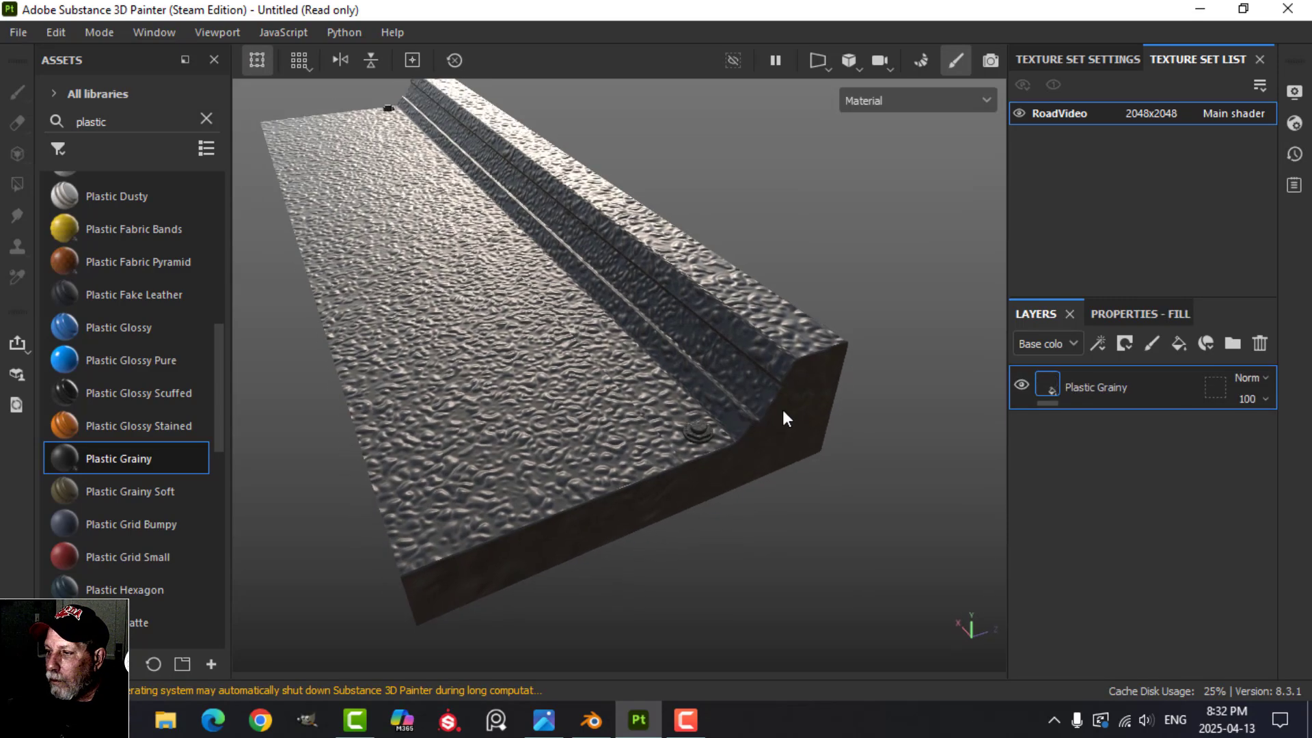
# Set the Plastic Grainy fill to Tri-planar projection and hide its 3D manipulator
pyautogui.click(1124, 383)
pyautogui.click(1123, 414)
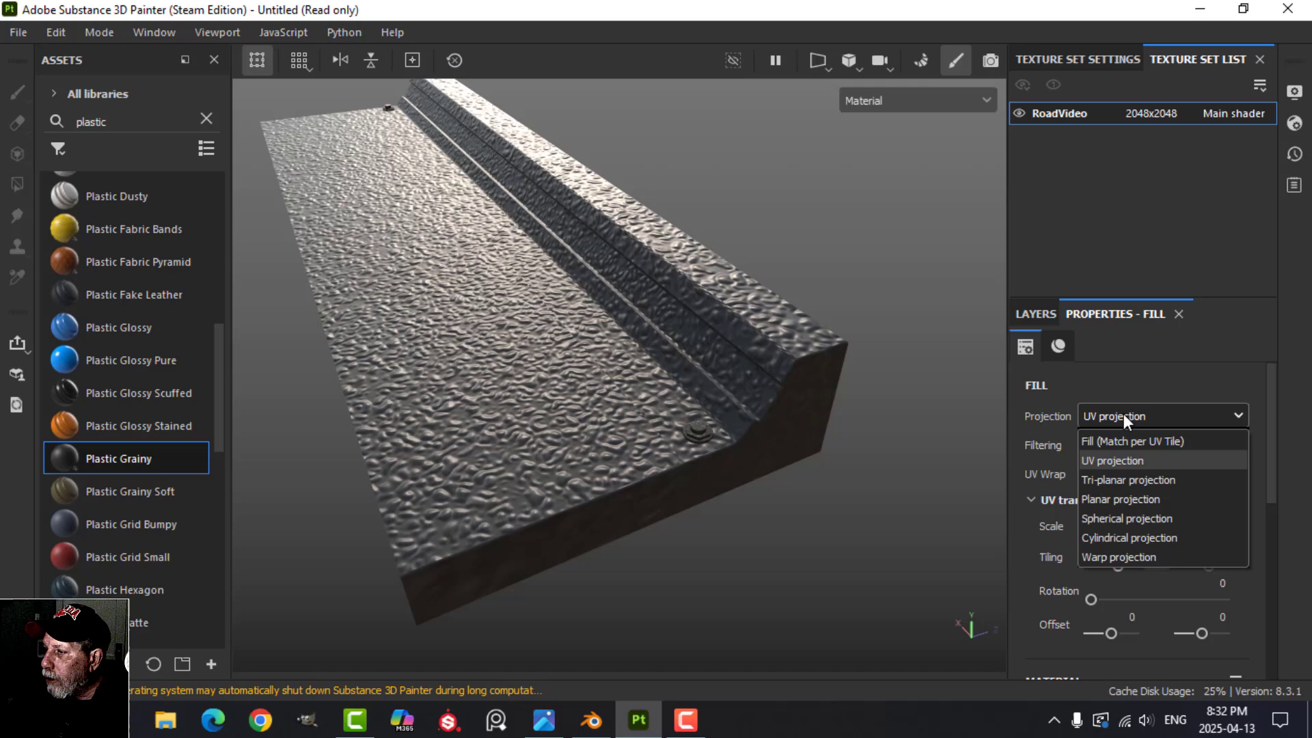
pyautogui.click(1108, 473)
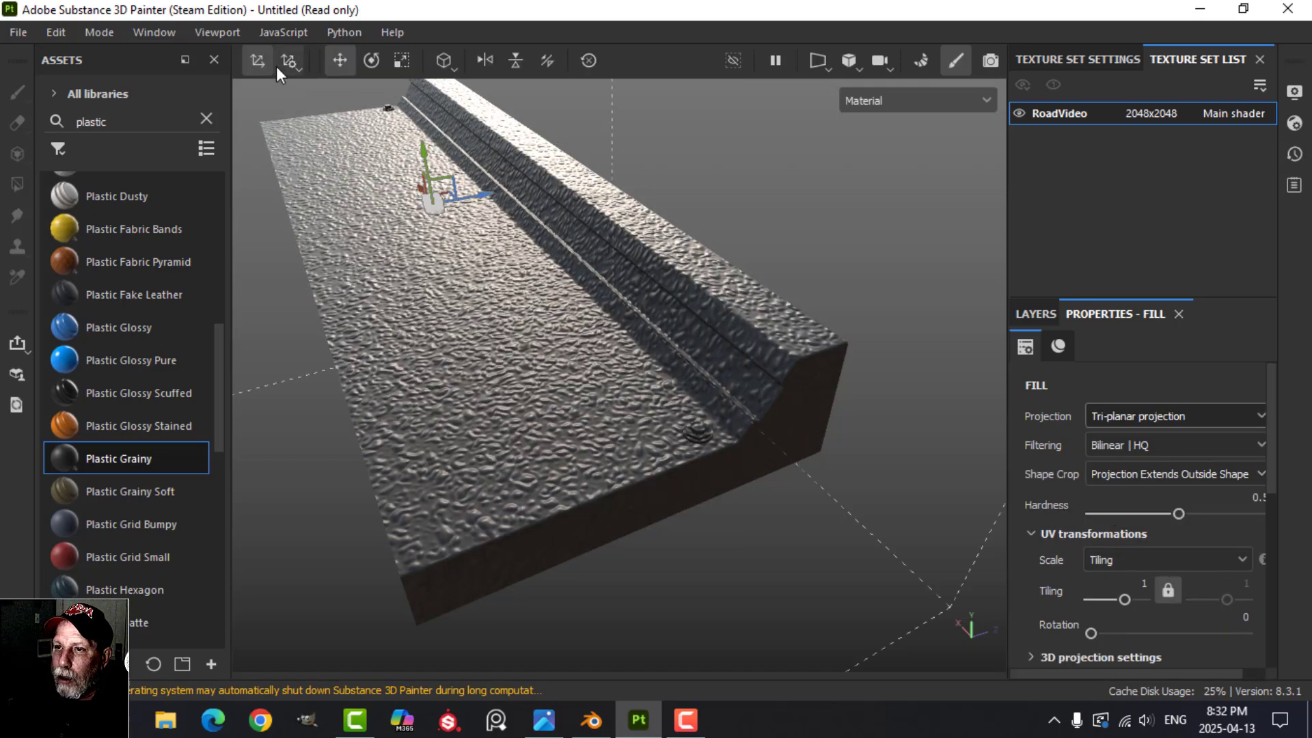
pyautogui.click(253, 63)
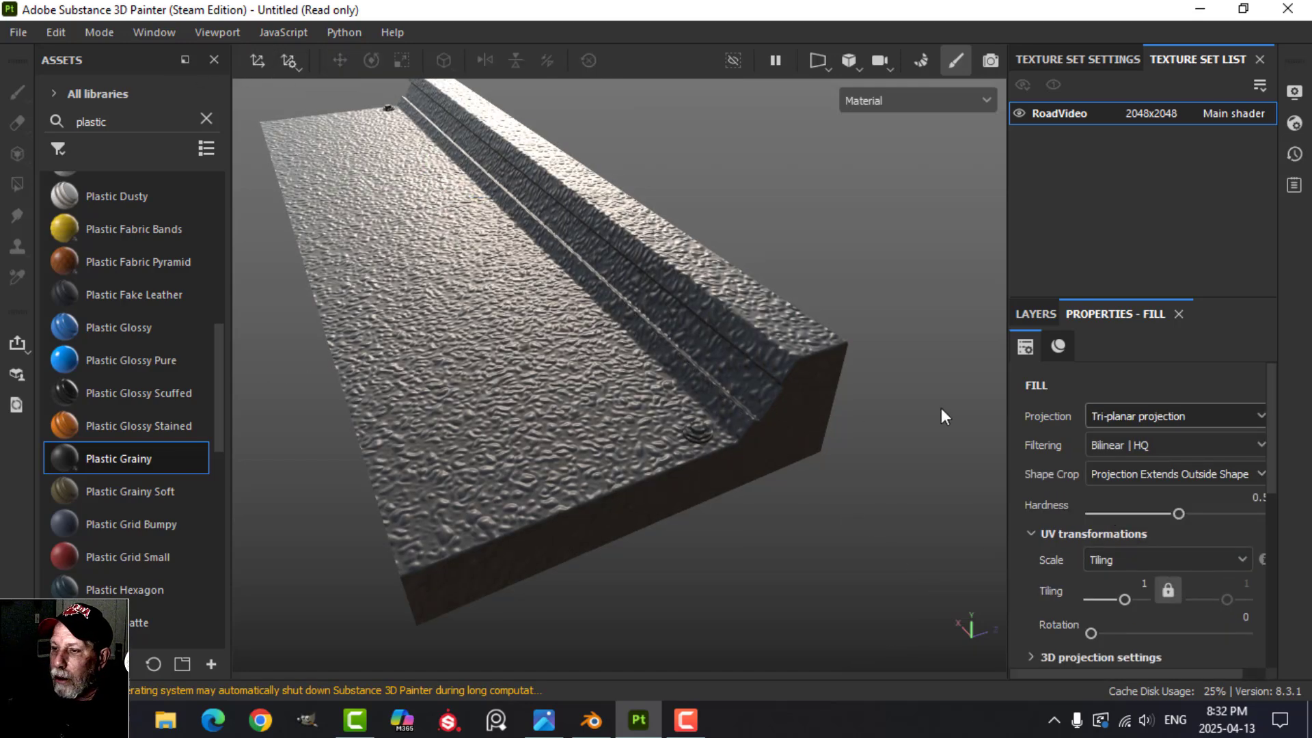
# Try a tiling of 5 on the Plastic Grainy fill and check the grain near the bolt
pyautogui.scroll(-7, 1144, 546)
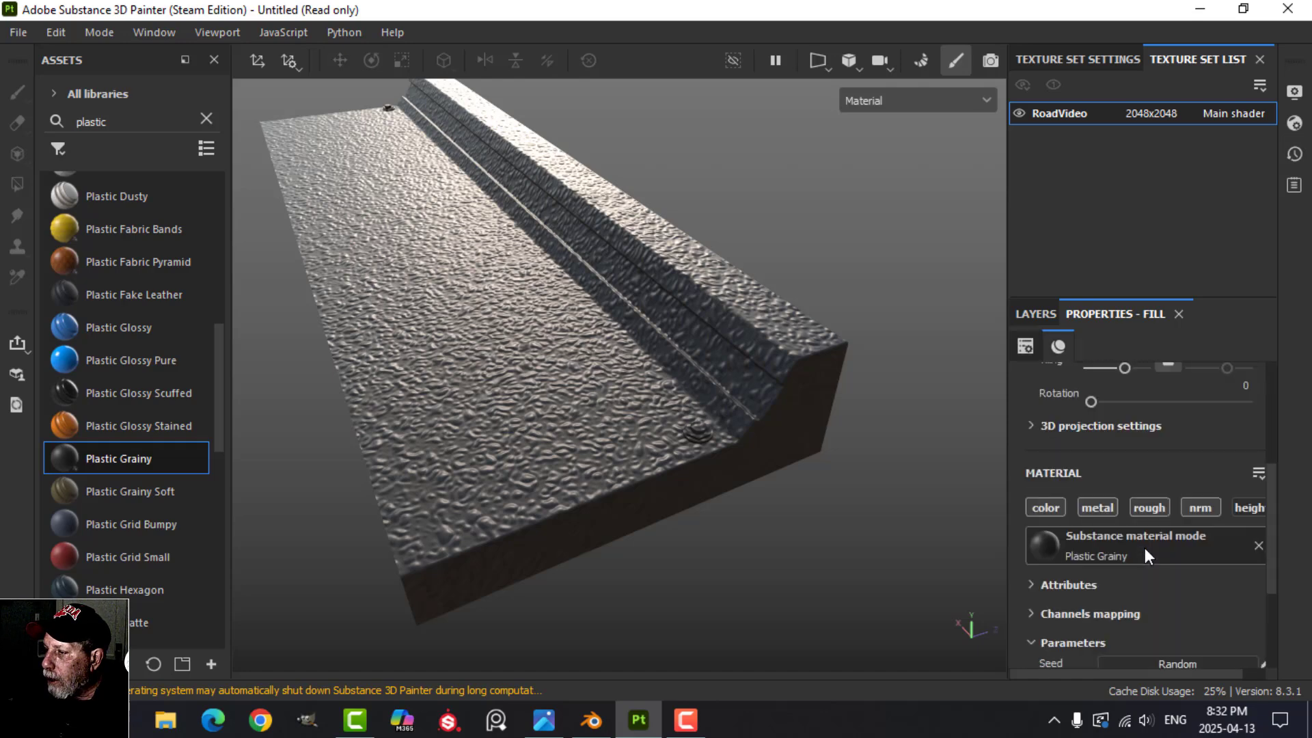
pyautogui.scroll(5, 1145, 547)
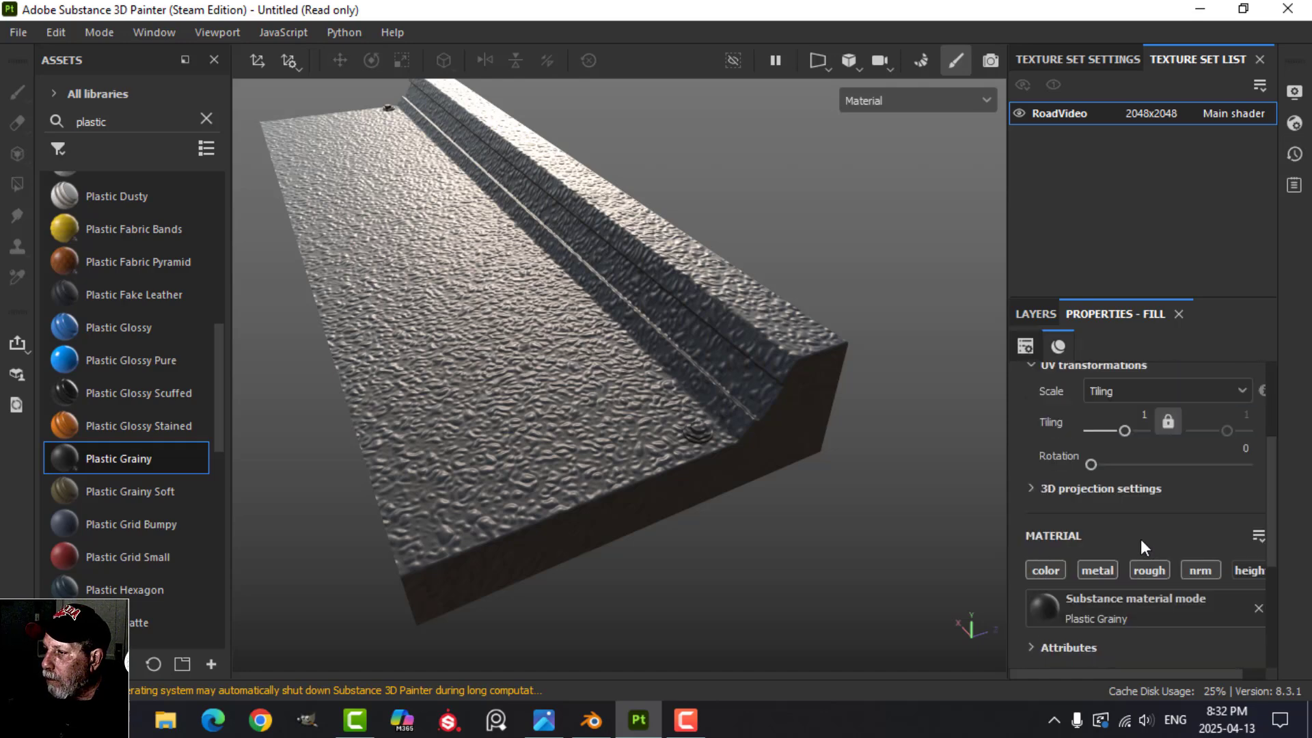
pyautogui.click(1129, 533)
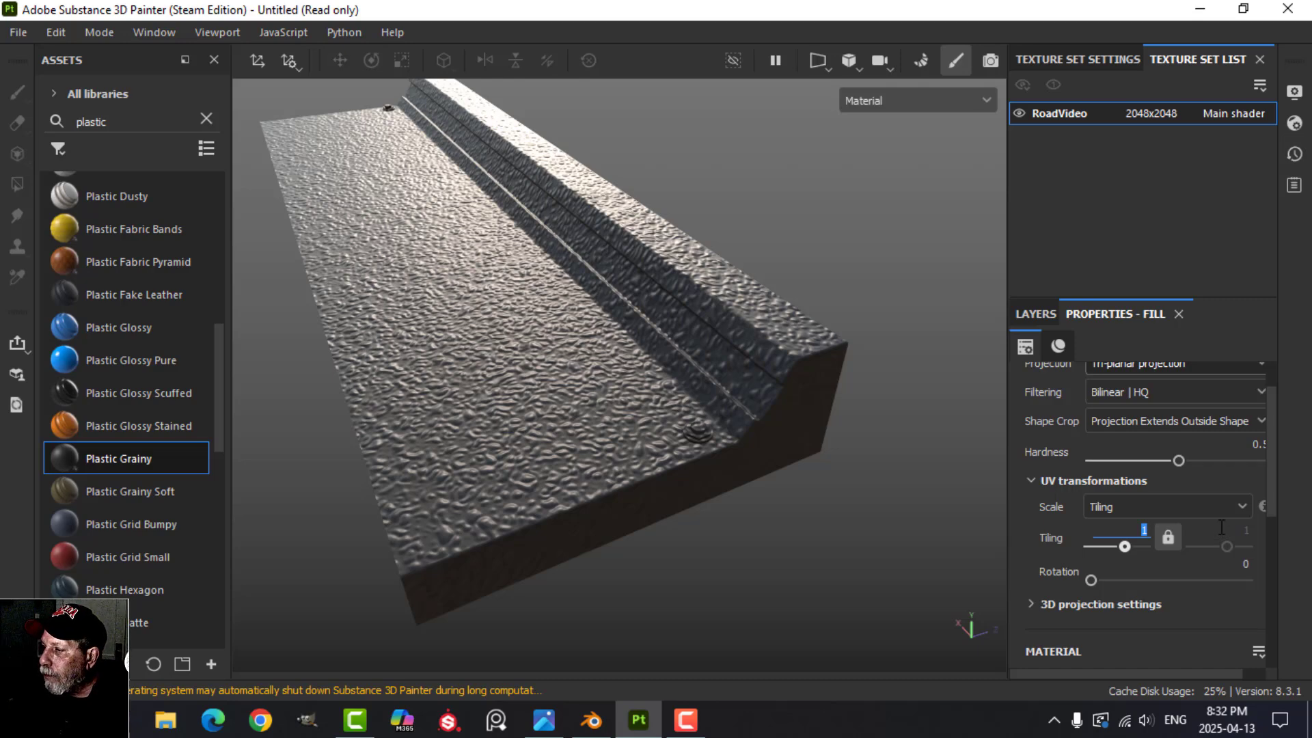
pyautogui.write('5')
pyautogui.press('Return')
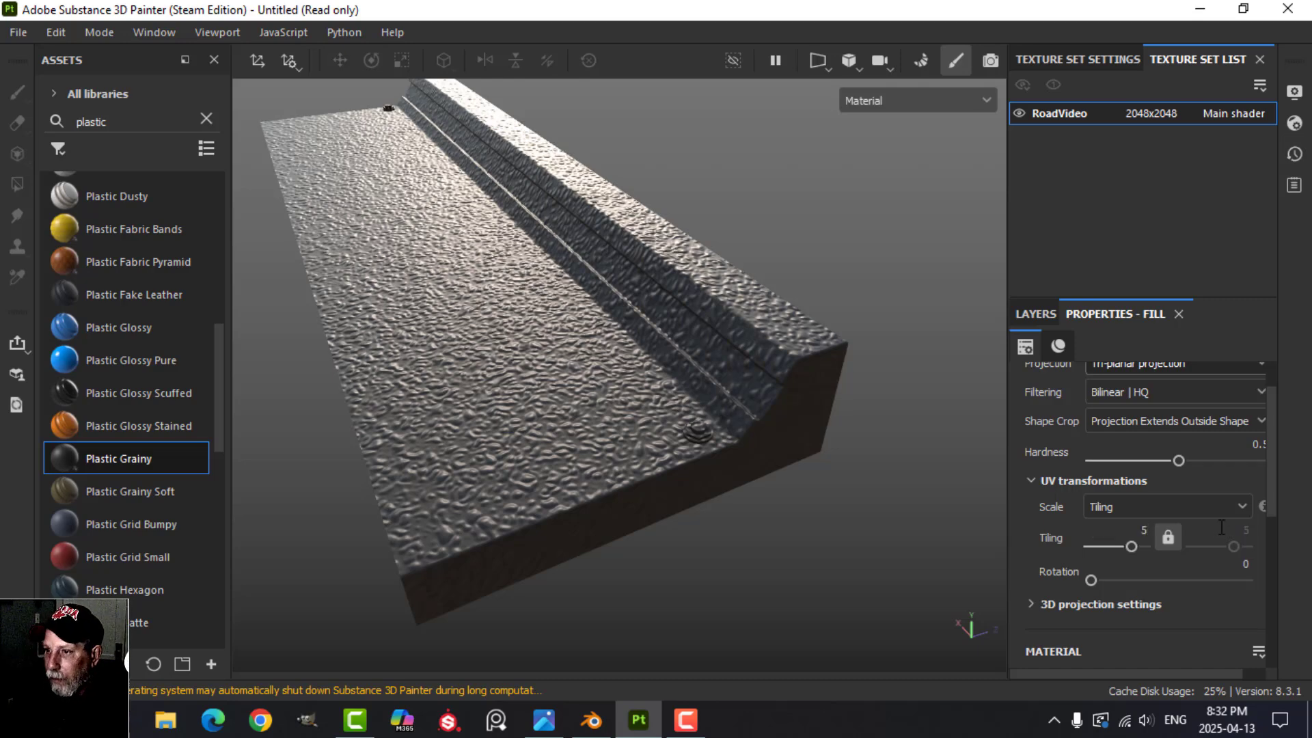
pyautogui.scroll(-3, 691, 425)
pyautogui.scroll(4, 686, 424)
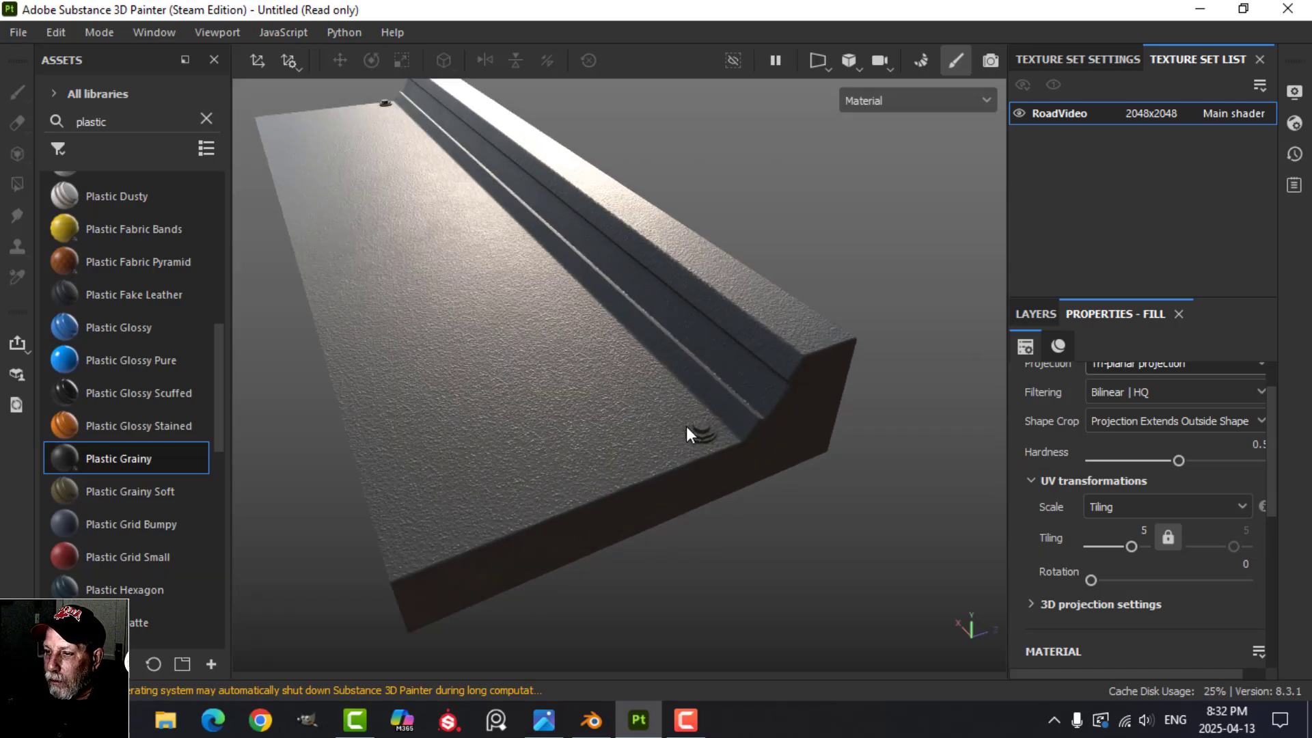
pyautogui.moveTo(686, 425)
pyautogui.keyDown('alt'); pyautogui.mouseDown()
pyautogui.moveTo(606, 413)
pyautogui.moveTo(683, 416)
pyautogui.mouseUp(); pyautogui.keyUp('alt')
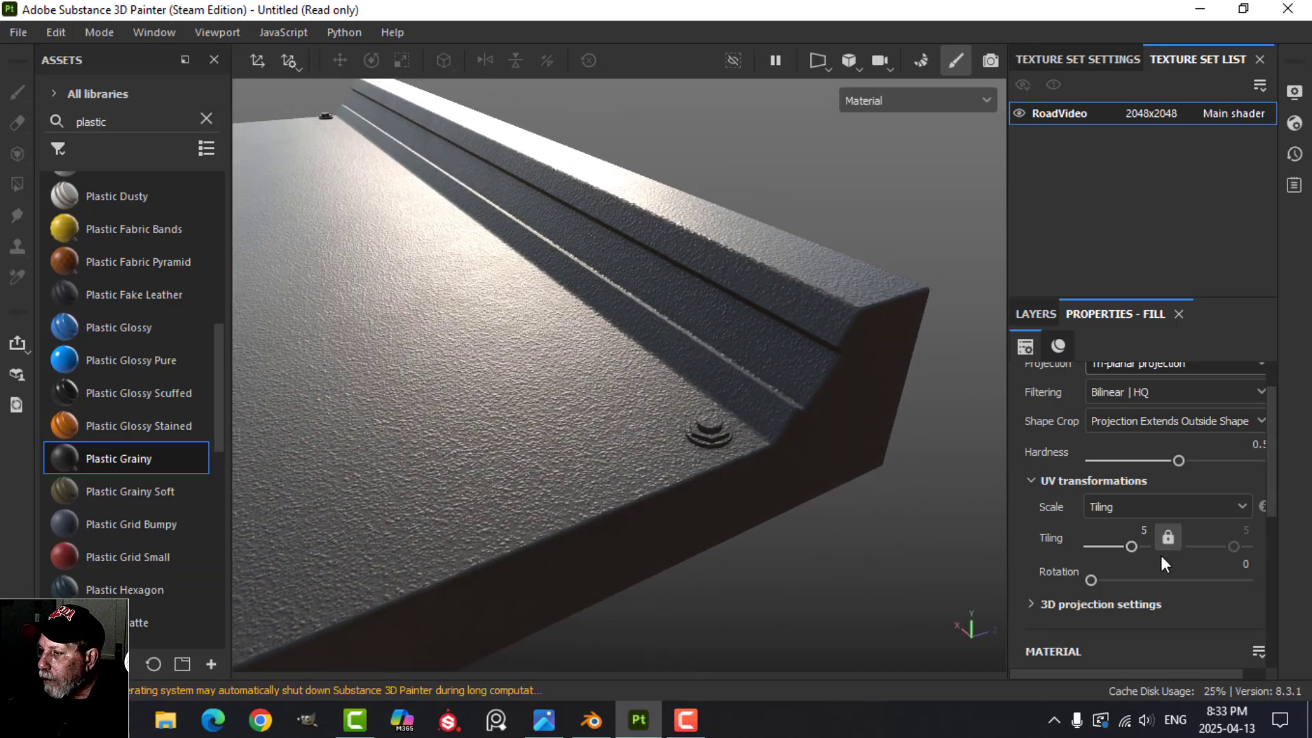
# Set the Plastic Grainy material's roughness to about 0.45 and its tiling to 6
pyautogui.scroll(-6, 1157, 556)
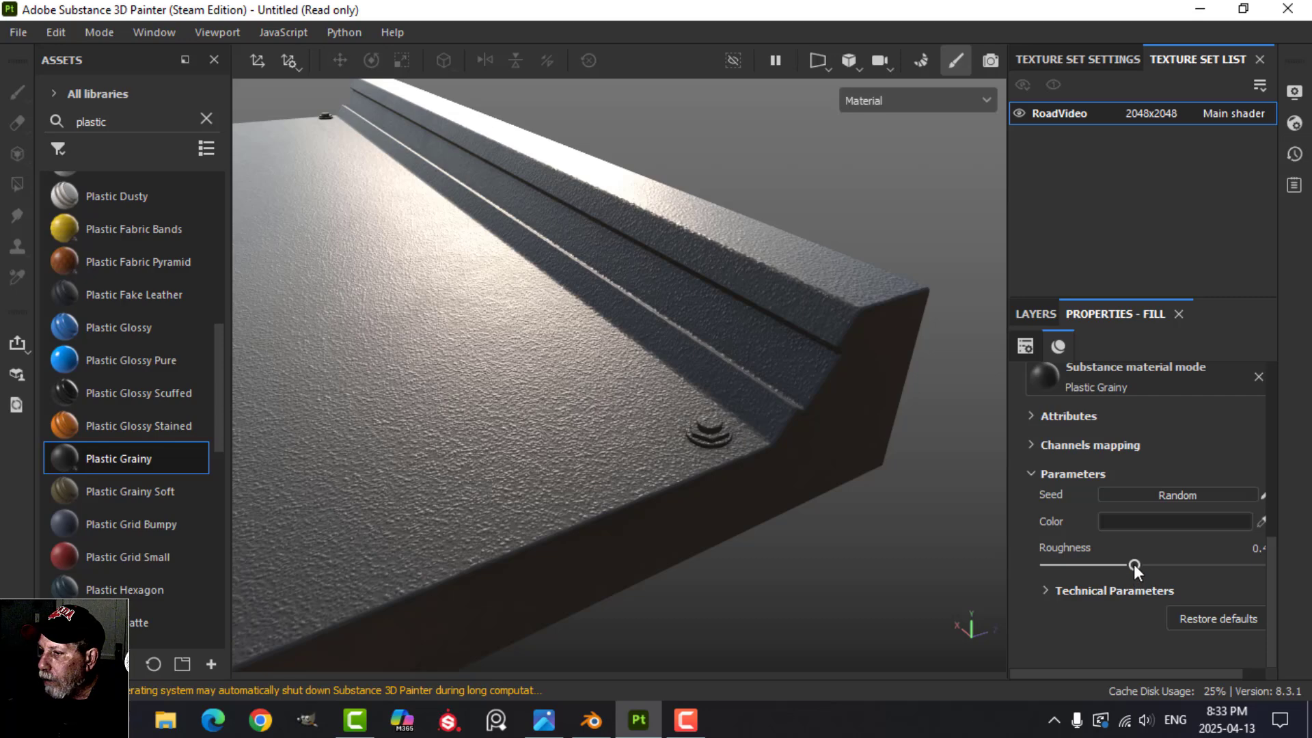
pyautogui.moveTo(1134, 565); pyautogui.dragTo(1154, 565)
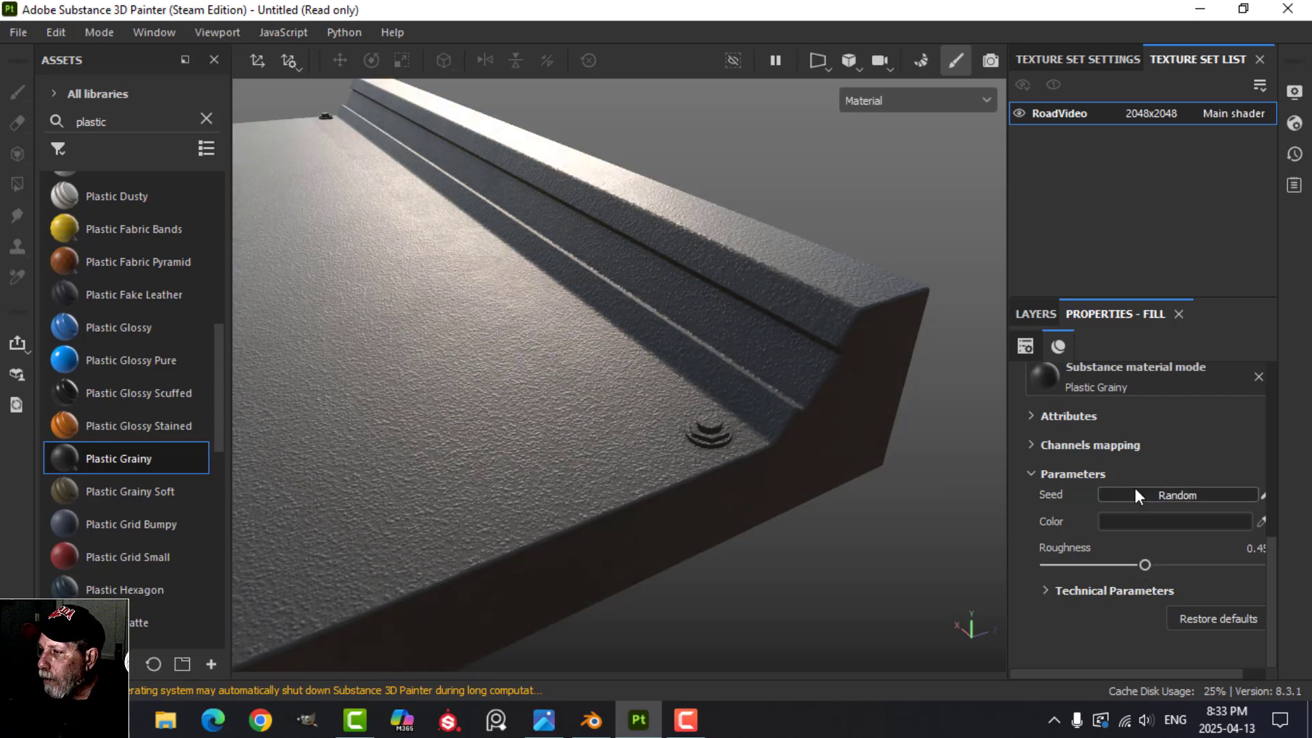
pyautogui.scroll(3, 1129, 464)
pyautogui.click(1133, 413)
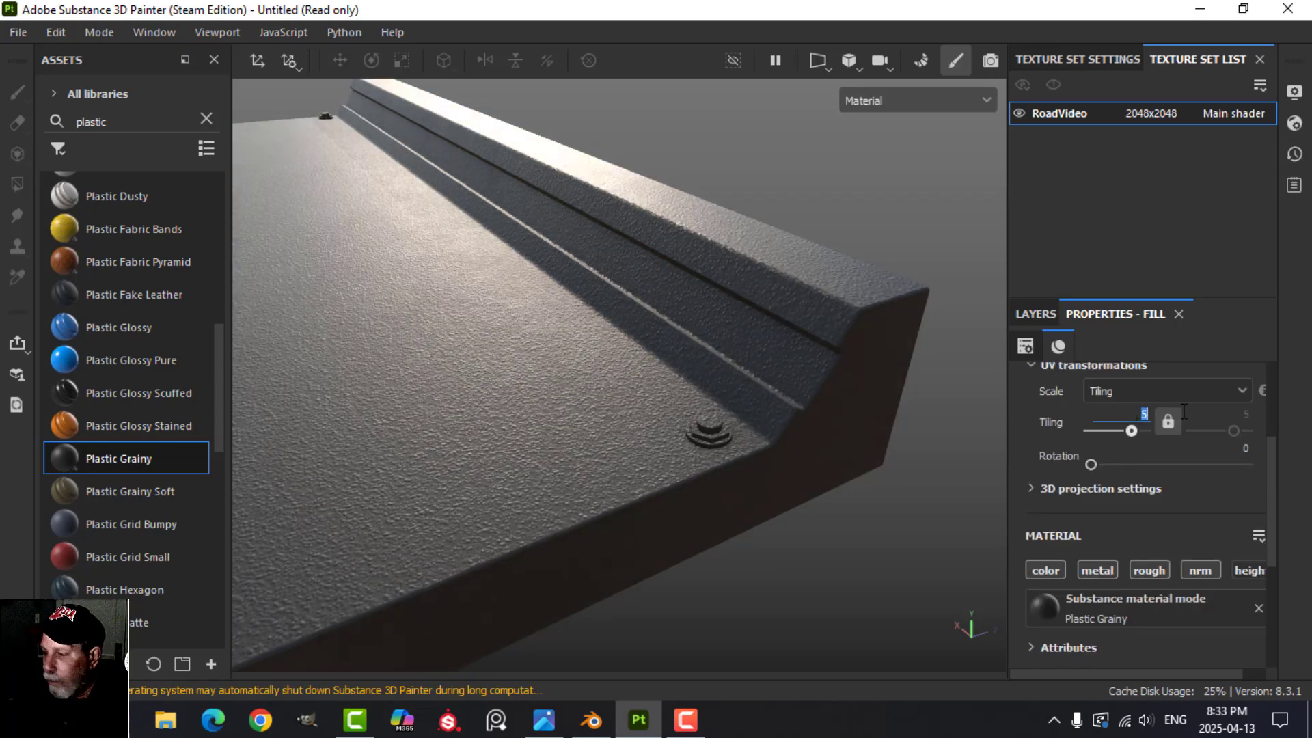
pyautogui.press('Return')
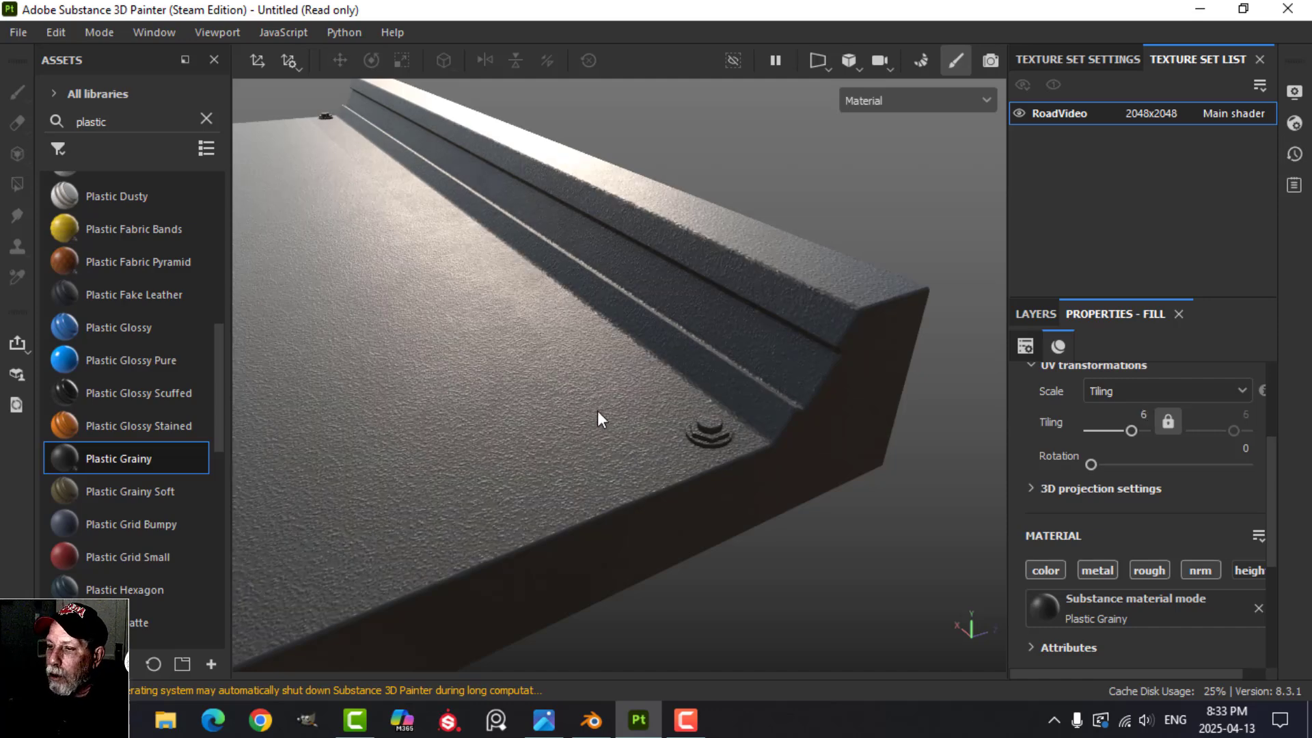
# Inspect the grain across the road section and set the Plastic Grainy fill's tiling to 7
pyautogui.moveTo(597, 411)
pyautogui.keyDown('alt'); pyautogui.mouseDown()
pyautogui.moveTo(565, 408)
pyautogui.moveTo(634, 401)
pyautogui.moveTo(636, 413)
pyautogui.moveTo(606, 388)
pyautogui.mouseUp(); pyautogui.keyUp('alt')
pyautogui.keyDown('shift'); pyautogui.moveTo(649, 348); pyautogui.dragTo(609, 301, button='right'); pyautogui.keyUp('shift')
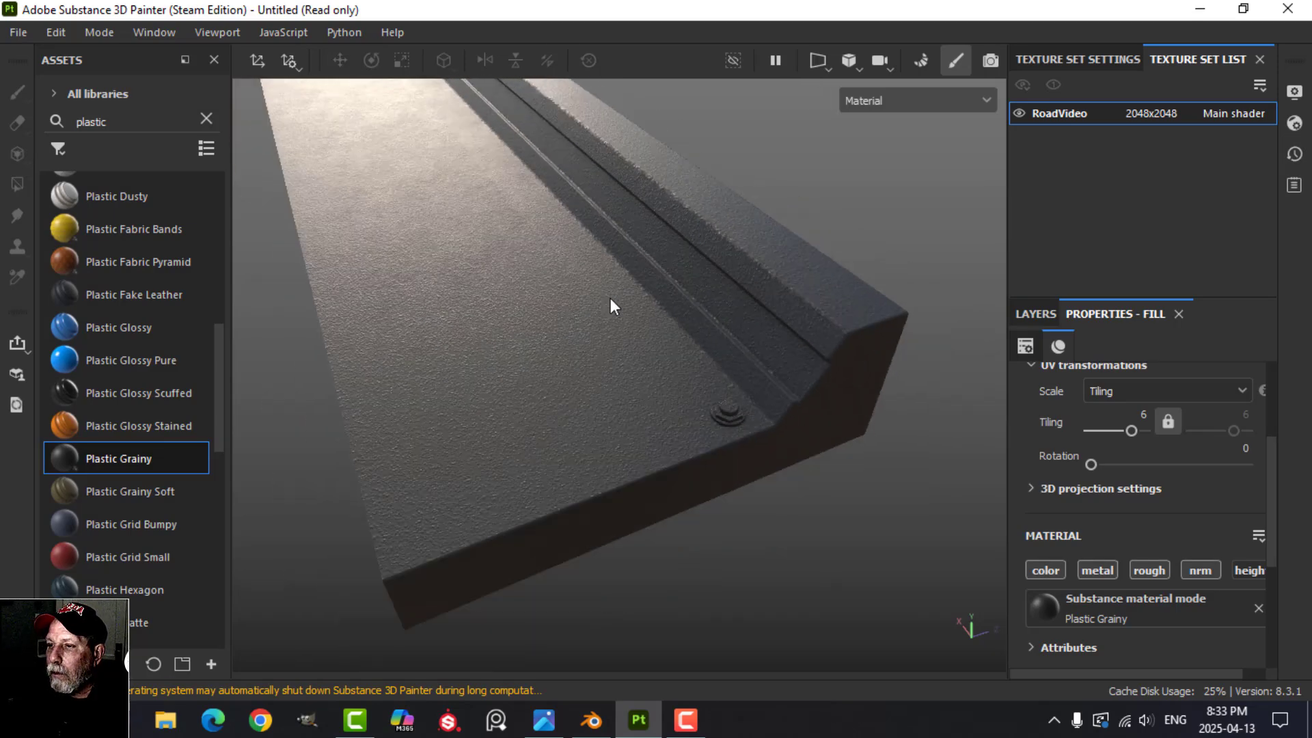
pyautogui.keyDown('alt'); pyautogui.moveTo(610, 301); pyautogui.dragTo(596, 361); pyautogui.keyUp('alt')
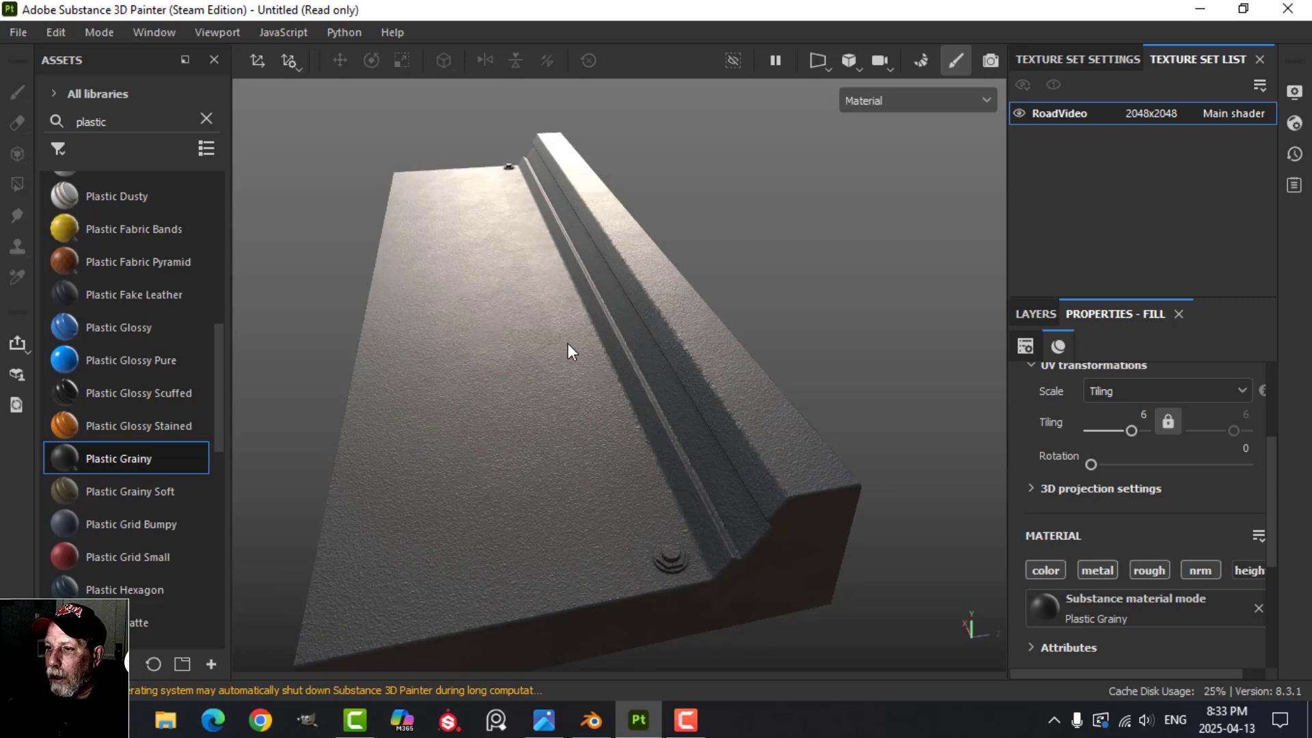
pyautogui.scroll(-1, 567, 347)
pyautogui.scroll(4, 565, 347)
pyautogui.scroll(-5, 560, 357)
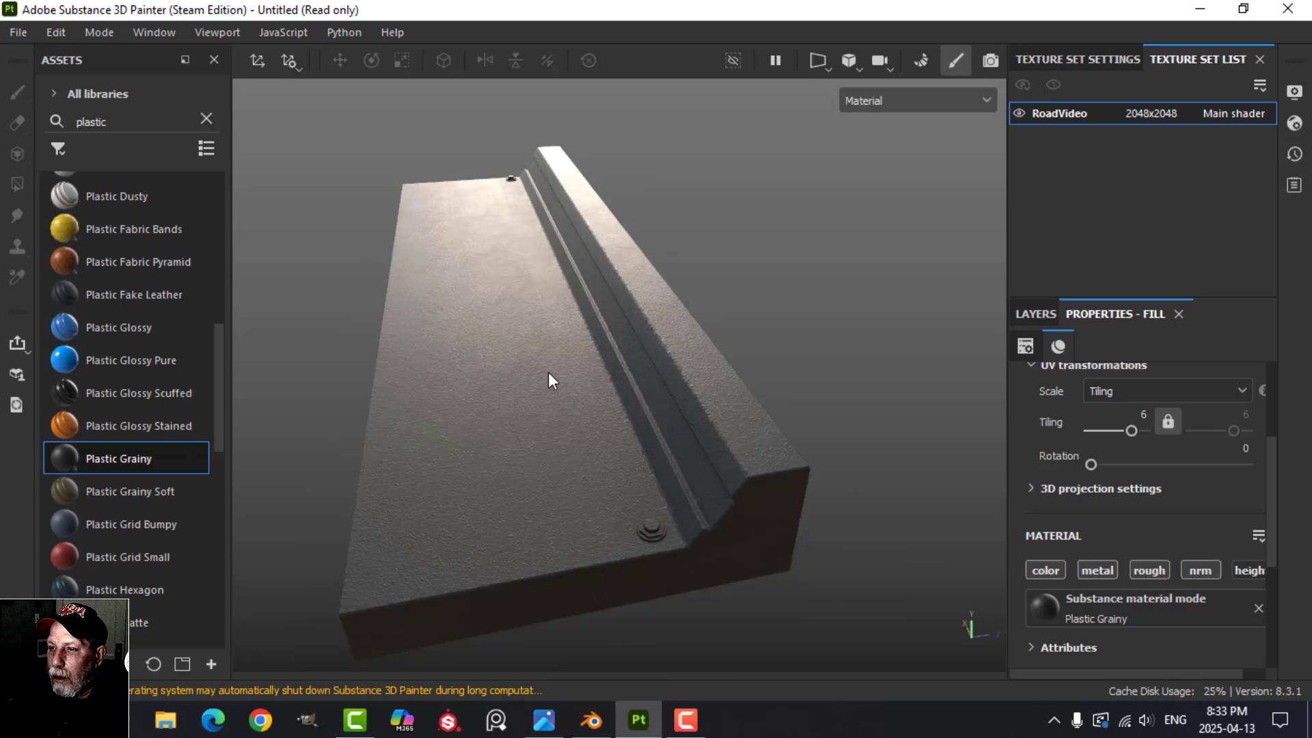
pyautogui.moveTo(548, 372)
pyautogui.keyDown('alt'); pyautogui.mouseDown()
pyautogui.moveTo(534, 350)
pyautogui.moveTo(504, 377)
pyautogui.moveTo(548, 360)
pyautogui.mouseUp(); pyautogui.keyUp('alt')
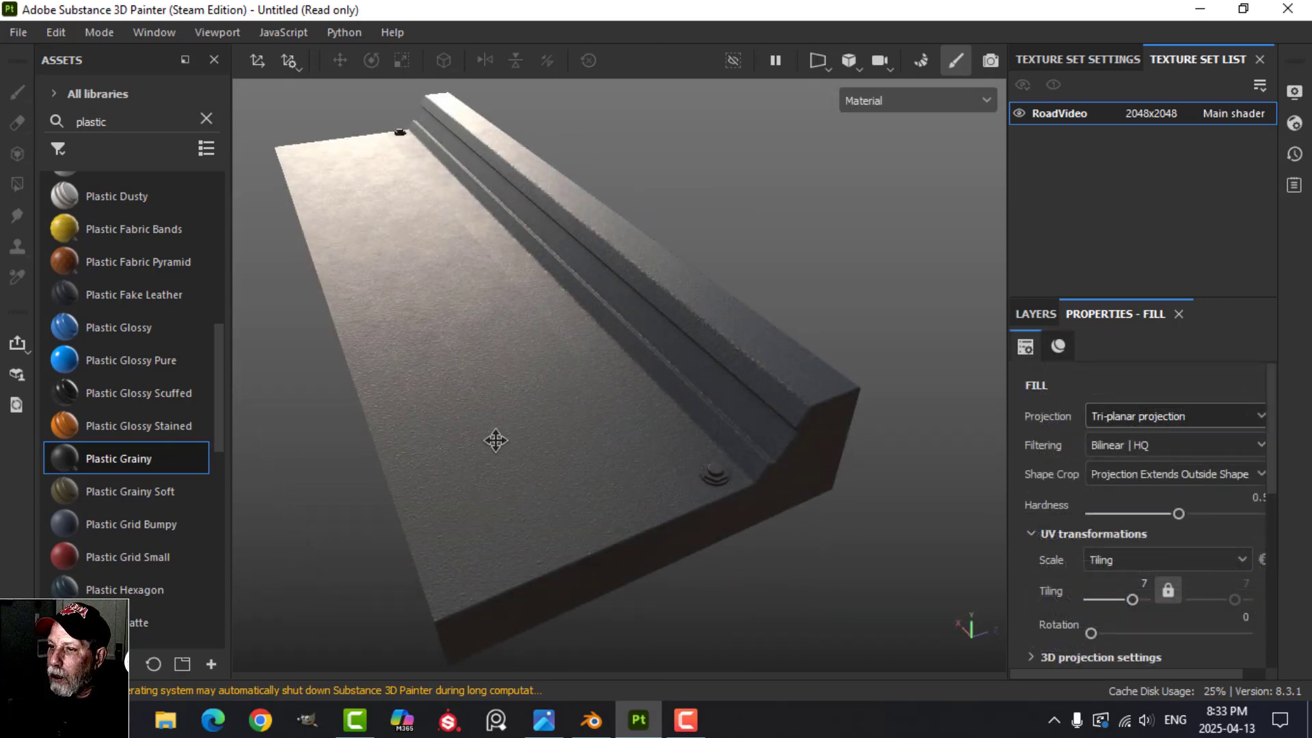
pyautogui.keyDown('alt'); pyautogui.moveTo(495, 439); pyautogui.dragTo(519, 423); pyautogui.keyUp('alt')
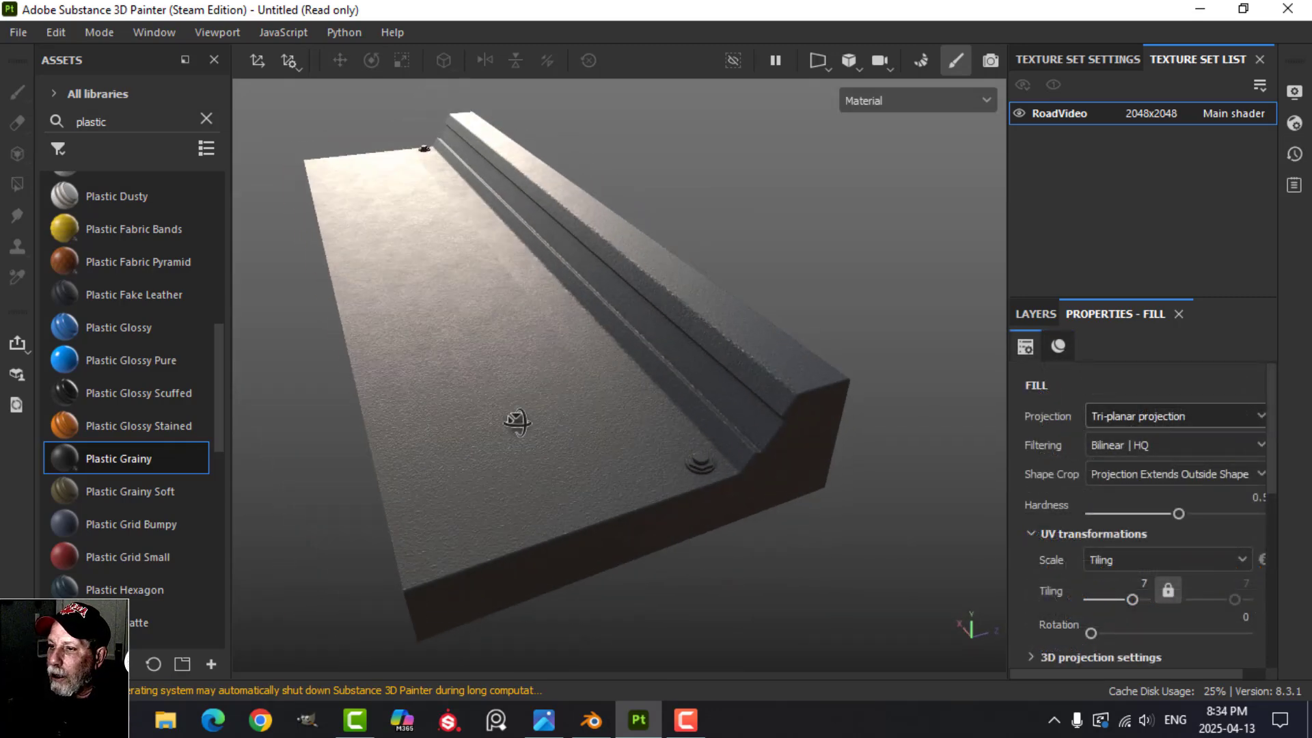
# Rename the Plastic Grainy layer to BASE
pyautogui.click(1024, 318)
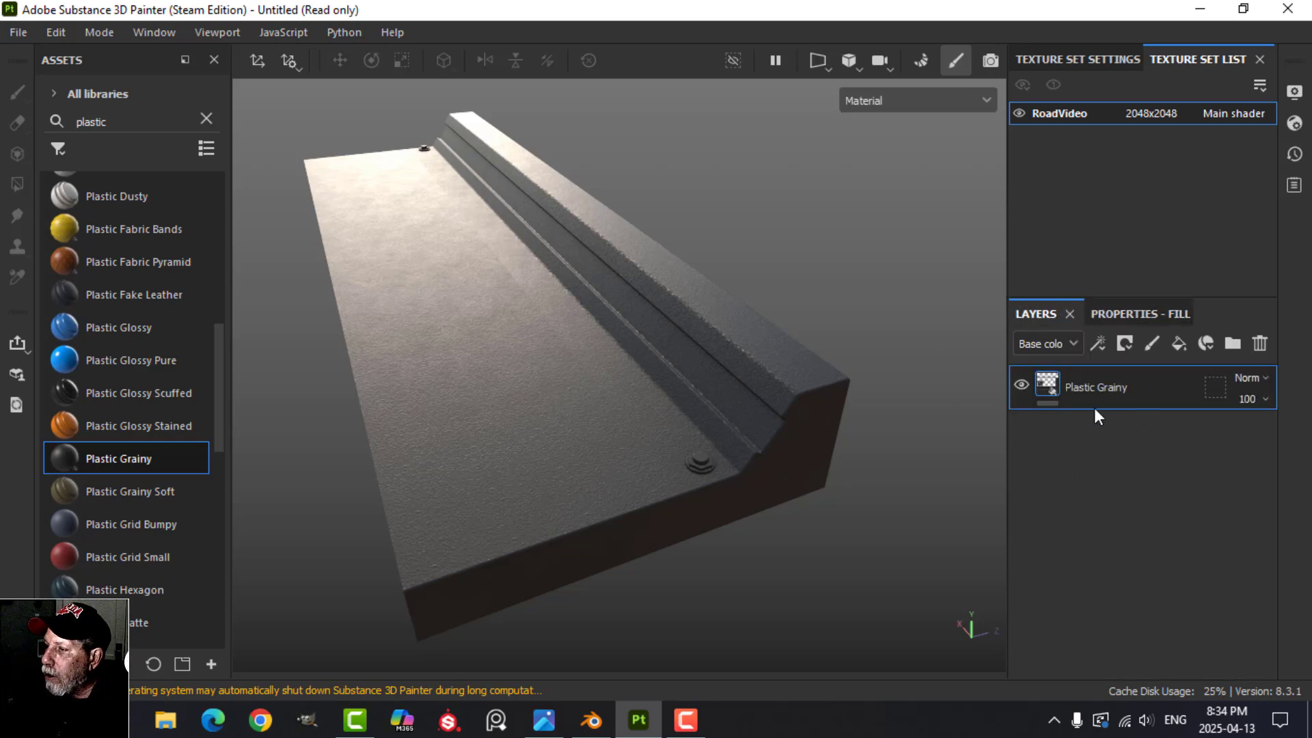
pyautogui.doubleClick(1096, 383)
pyautogui.press('capslock')
pyautogui.write('BAS')
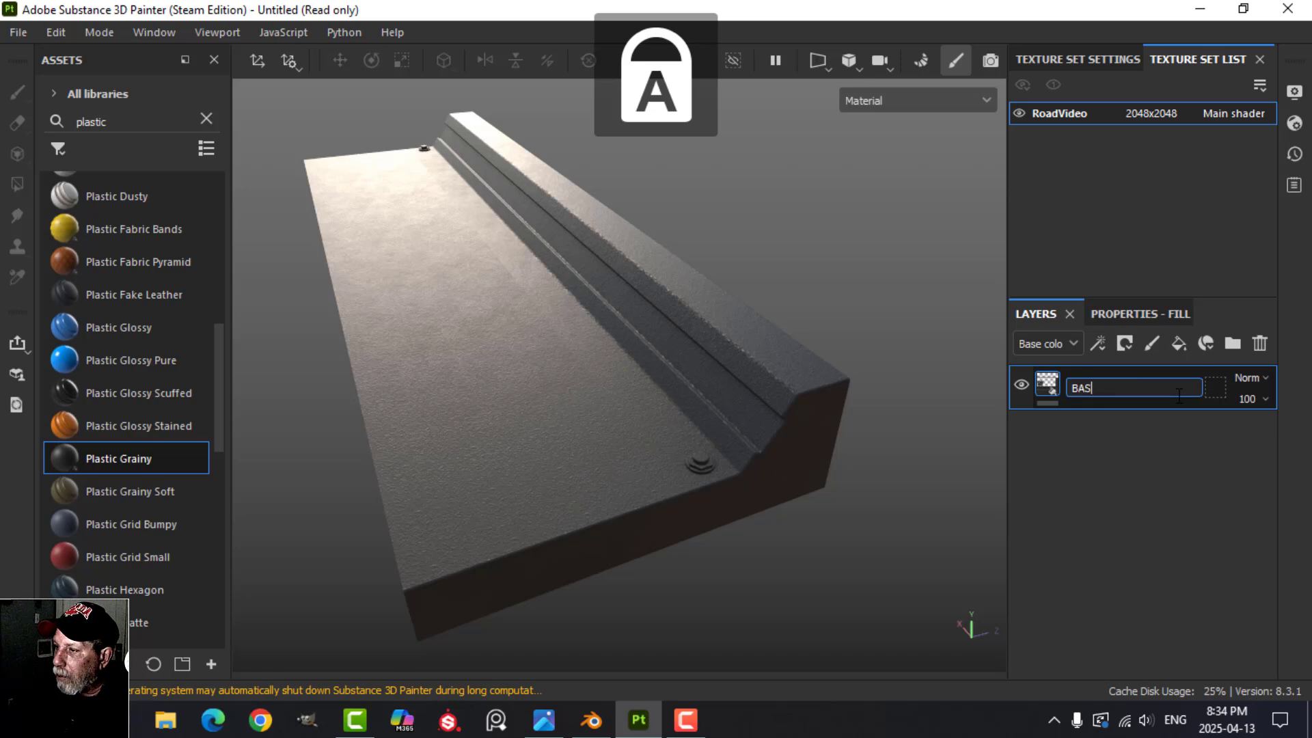
pyautogui.write('E')
pyautogui.press('Return')
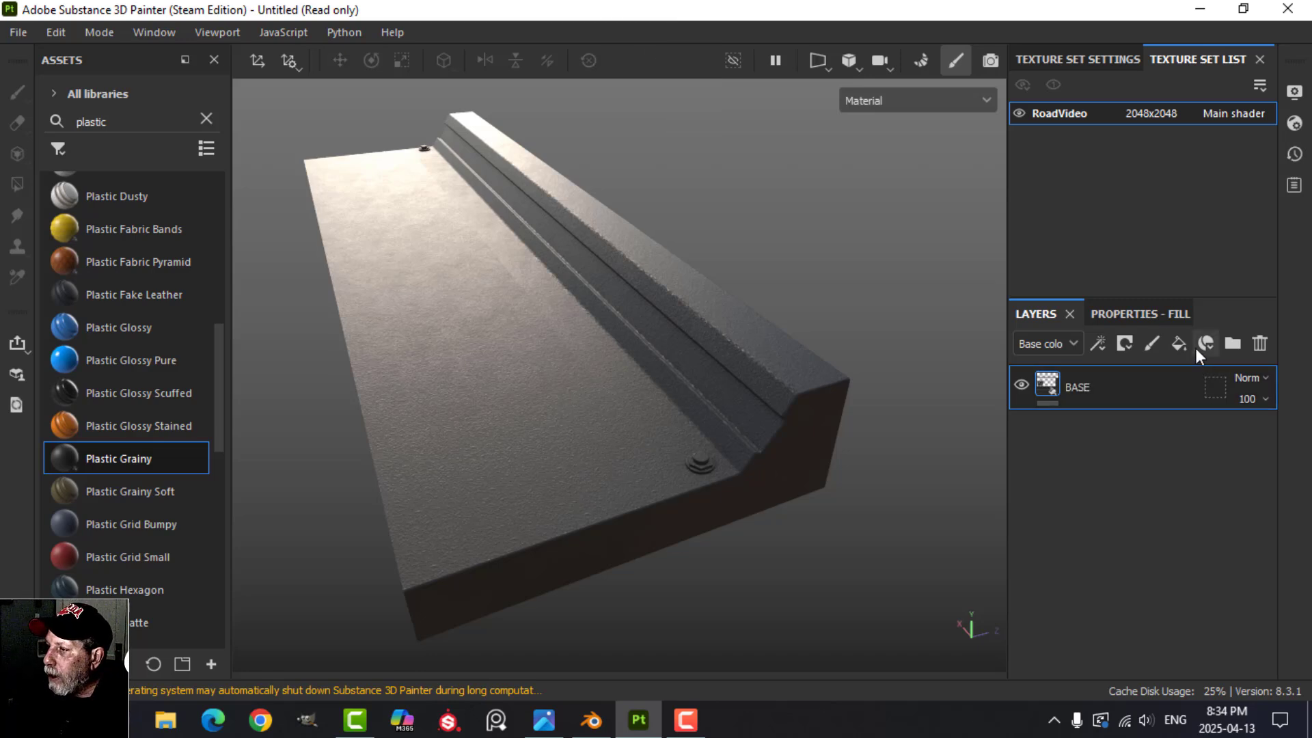
# Add a fill layer above BASE, enable its height channel and set the height to about 0.23
pyautogui.click(1178, 361)
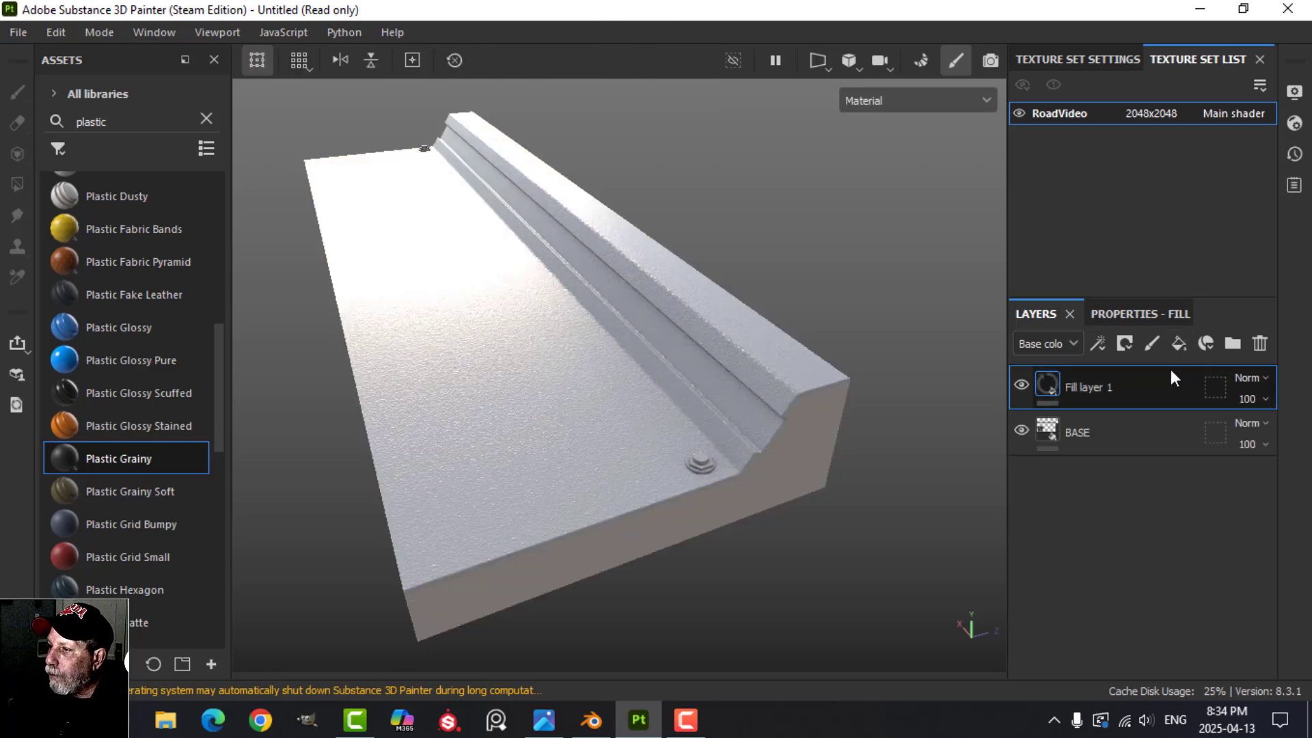
pyautogui.click(1140, 314)
pyautogui.scroll(-3, 1072, 558)
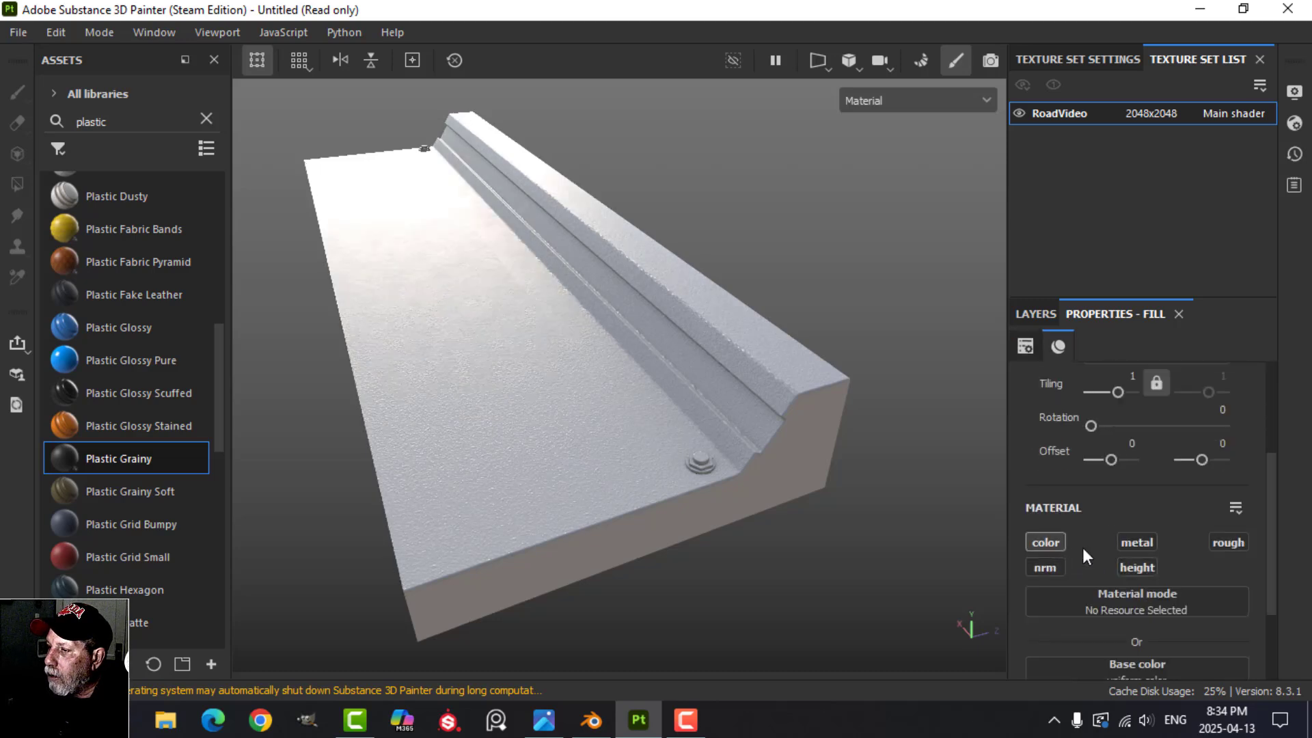
pyautogui.click(1128, 567)
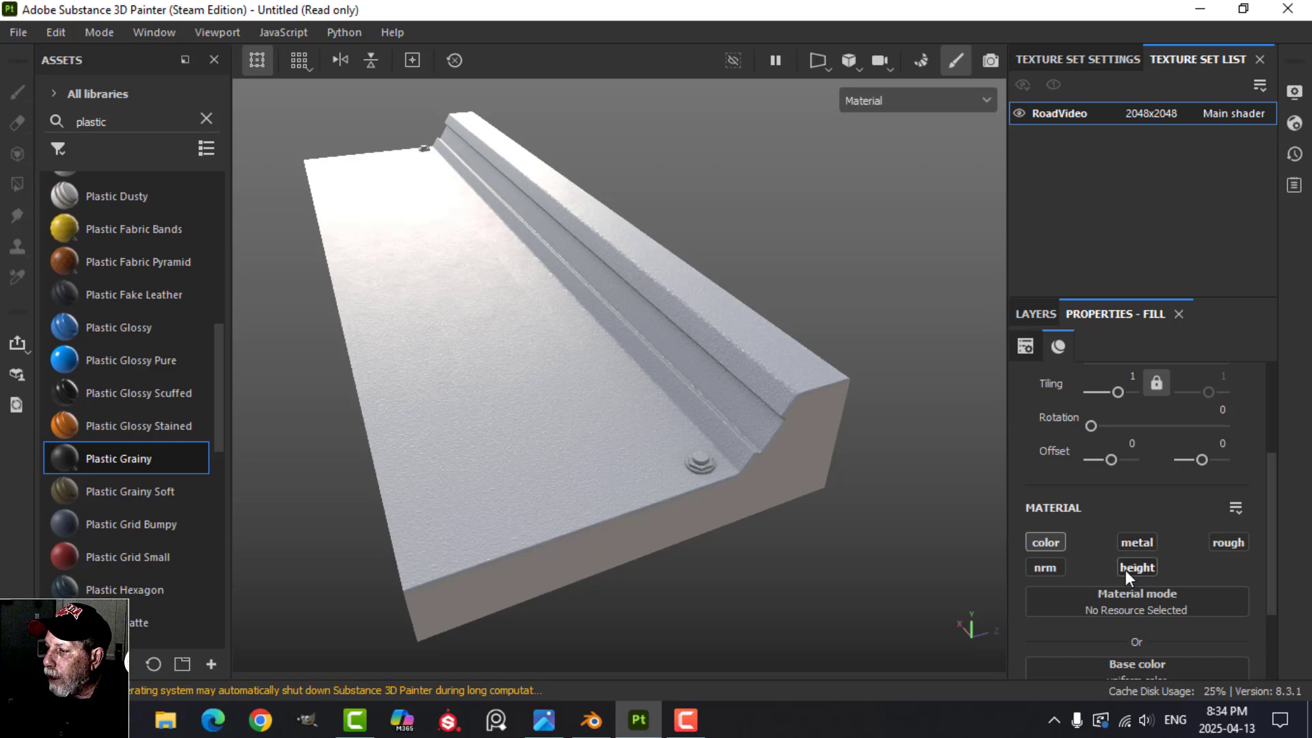
pyautogui.scroll(-2, 1149, 617)
pyautogui.moveTo(1124, 645); pyautogui.dragTo(1145, 646)
# Add a black mask to the new fill layer and polygon-fill the large flat road surface in white
pyautogui.click(1038, 314)
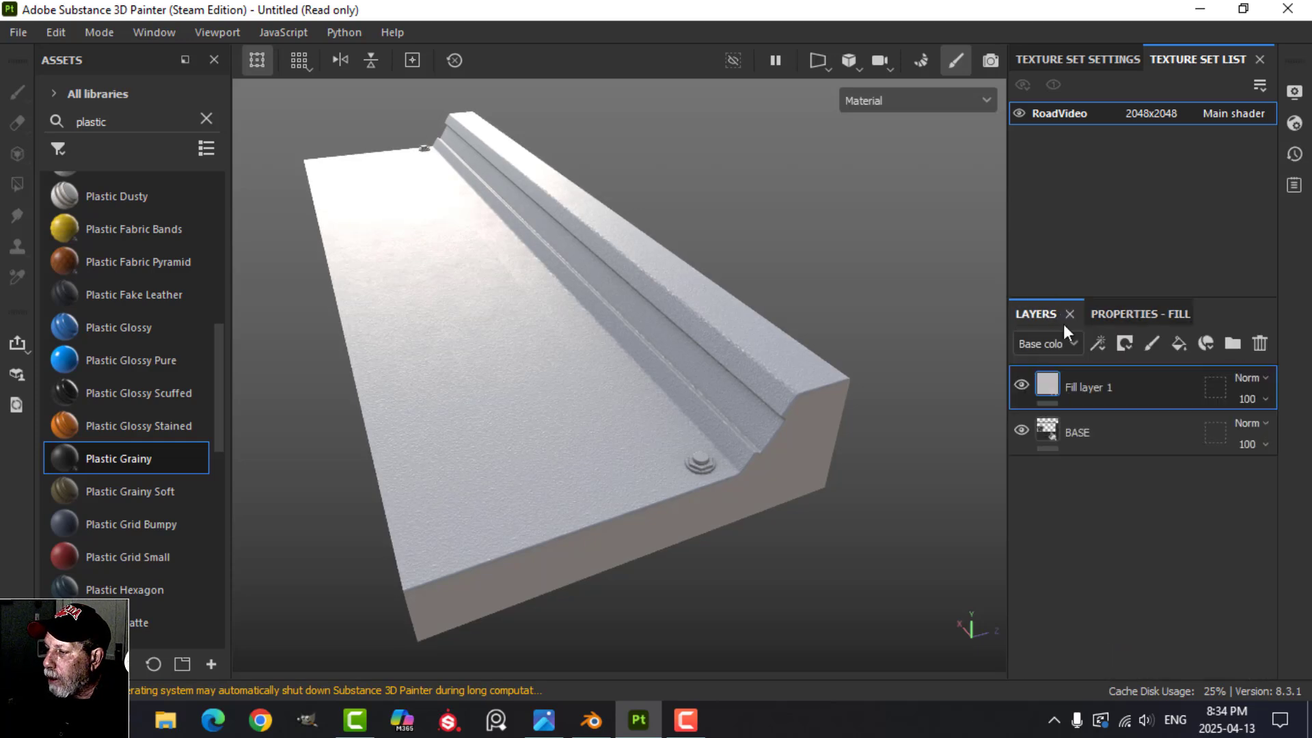
pyautogui.click(1124, 342)
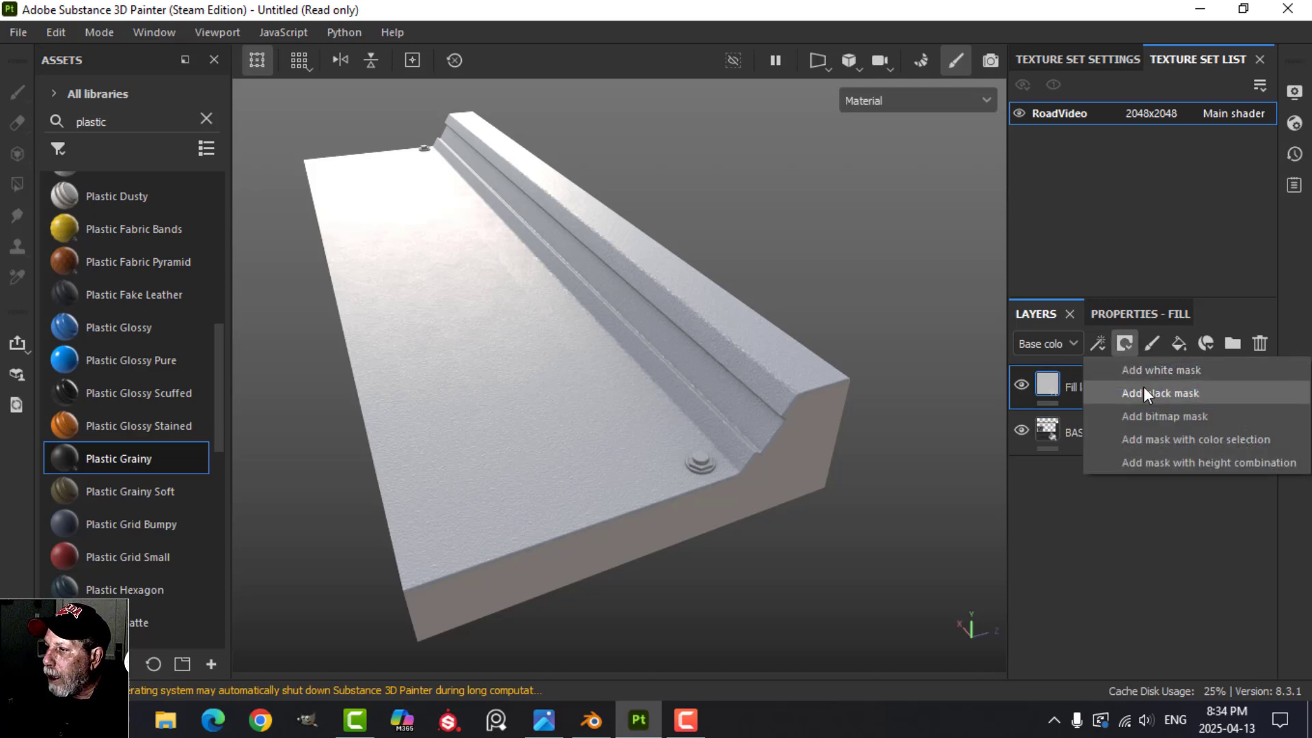
pyautogui.click(1142, 388)
pyautogui.click(19, 184)
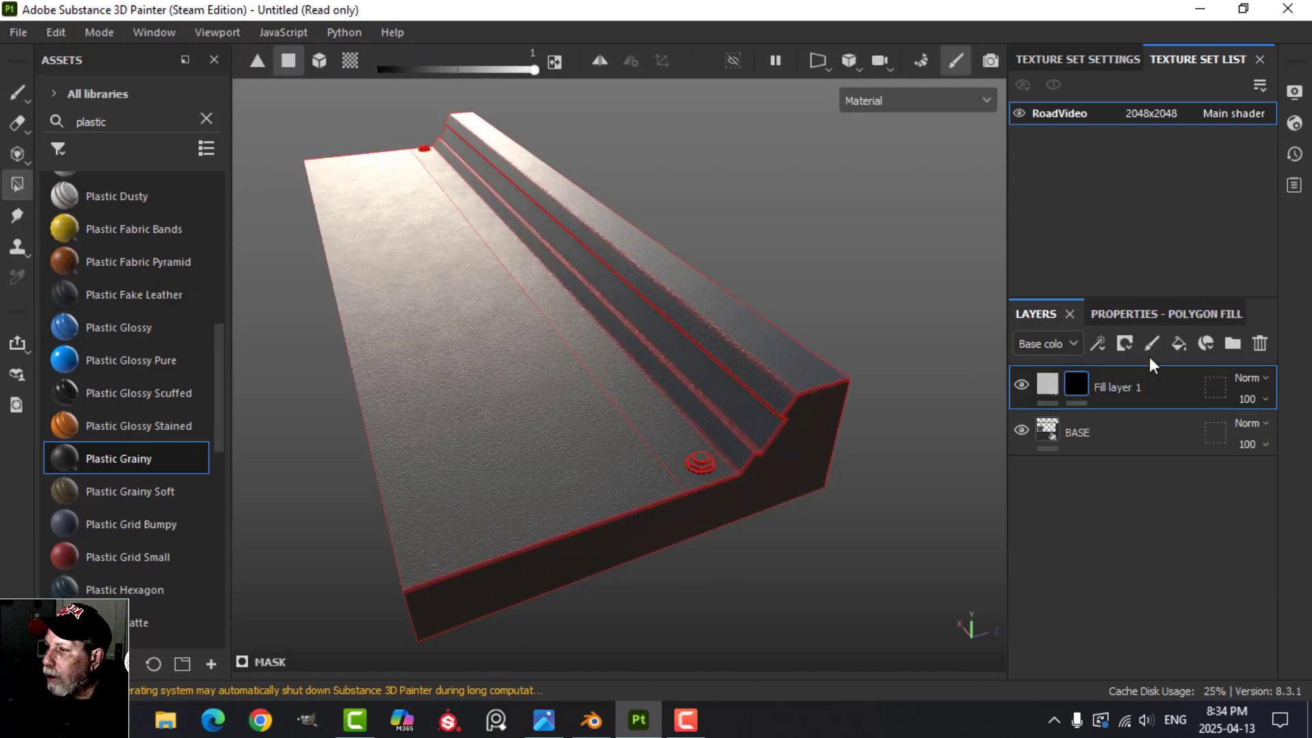
pyautogui.click(1164, 315)
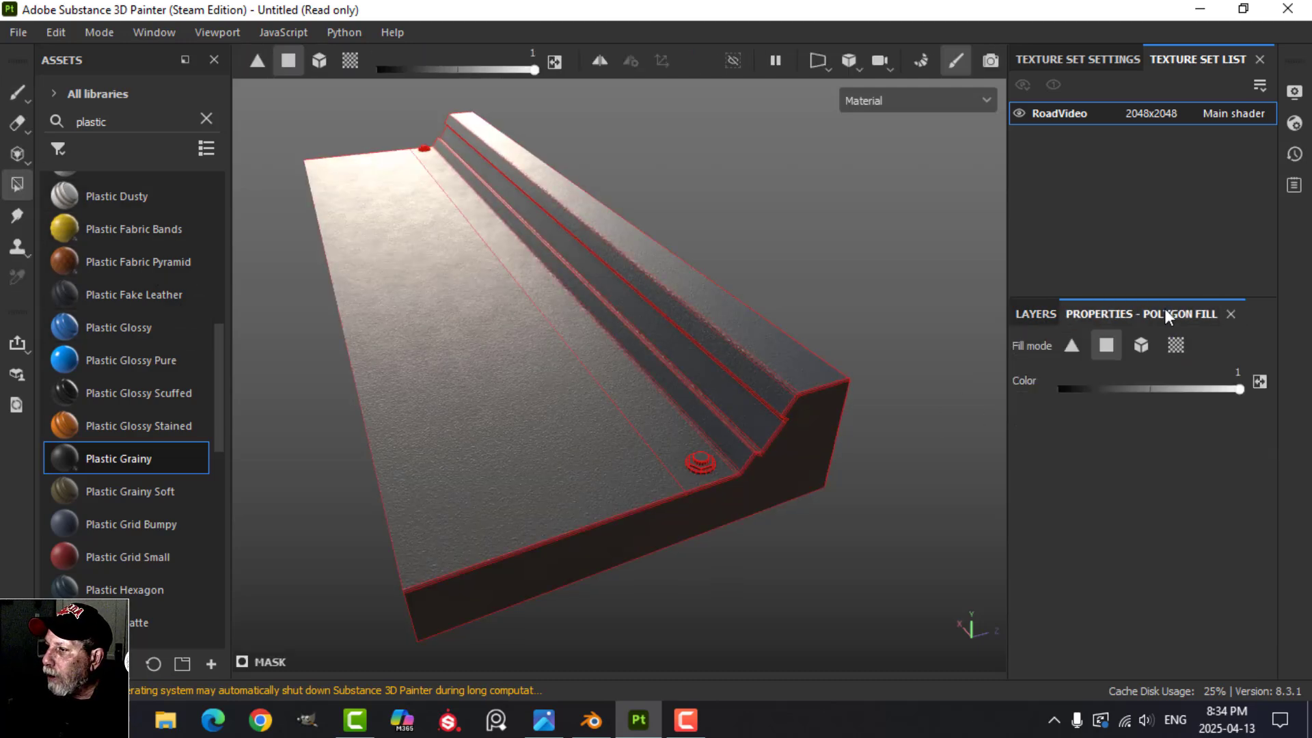
pyautogui.click(494, 380)
pyautogui.keyDown('alt'); pyautogui.moveTo(573, 297); pyautogui.dragTo(534, 303); pyautogui.keyUp('alt')
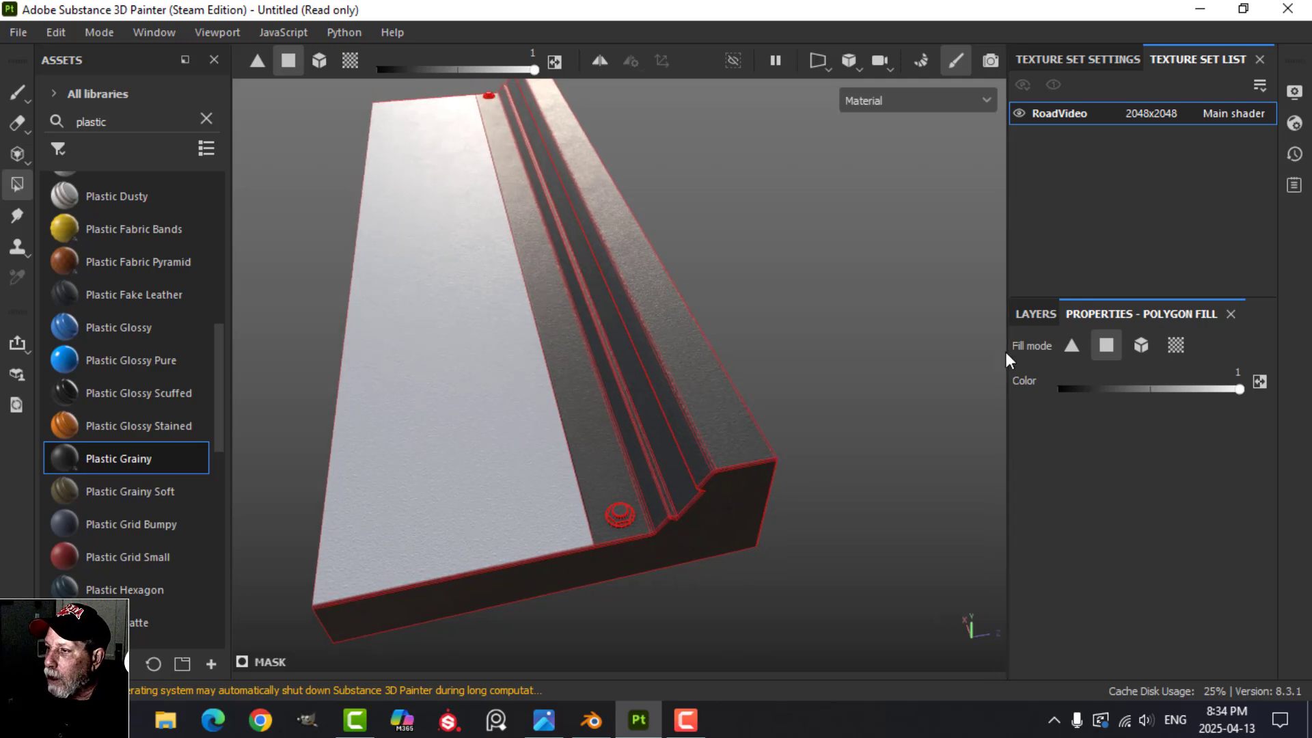
# Disable the color channel of Fill layer 1 so that it affects only height
pyautogui.click(1031, 314)
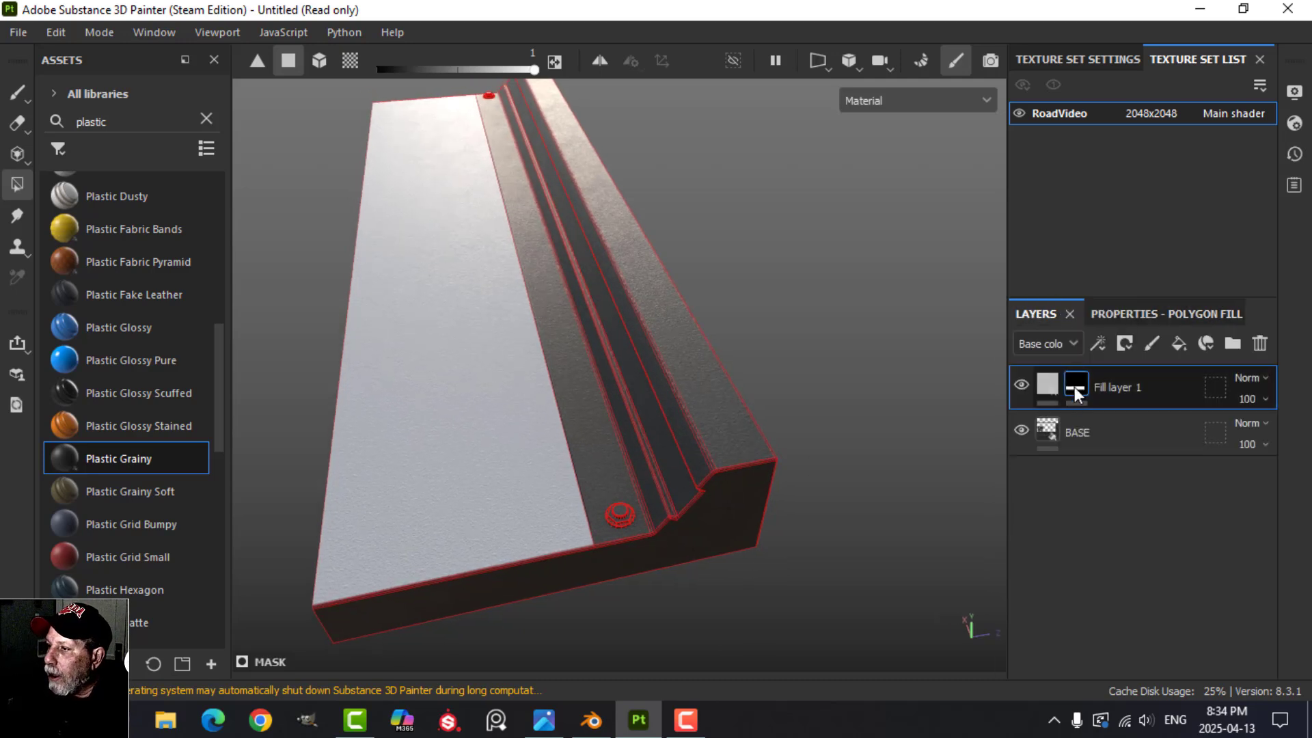
pyautogui.moveTo(1076, 386)
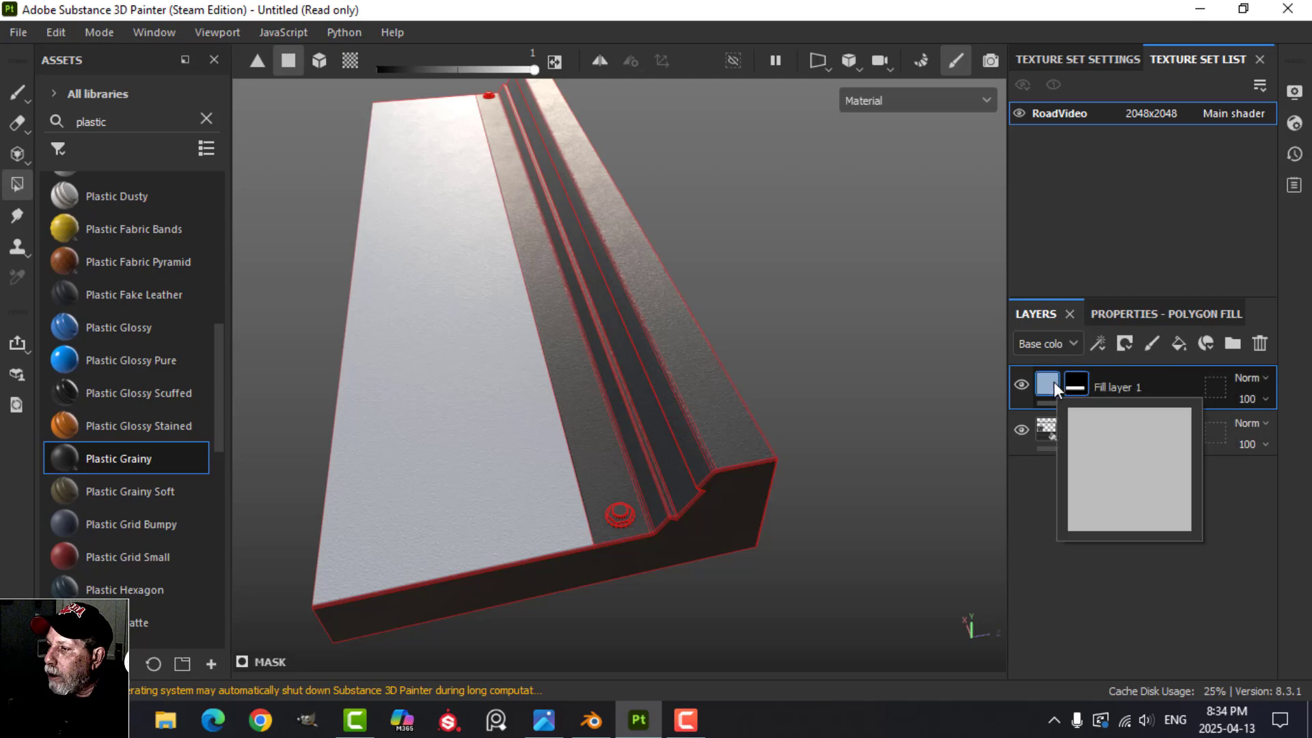
pyautogui.click(1049, 384)
pyautogui.click(1120, 316)
pyautogui.click(1046, 419)
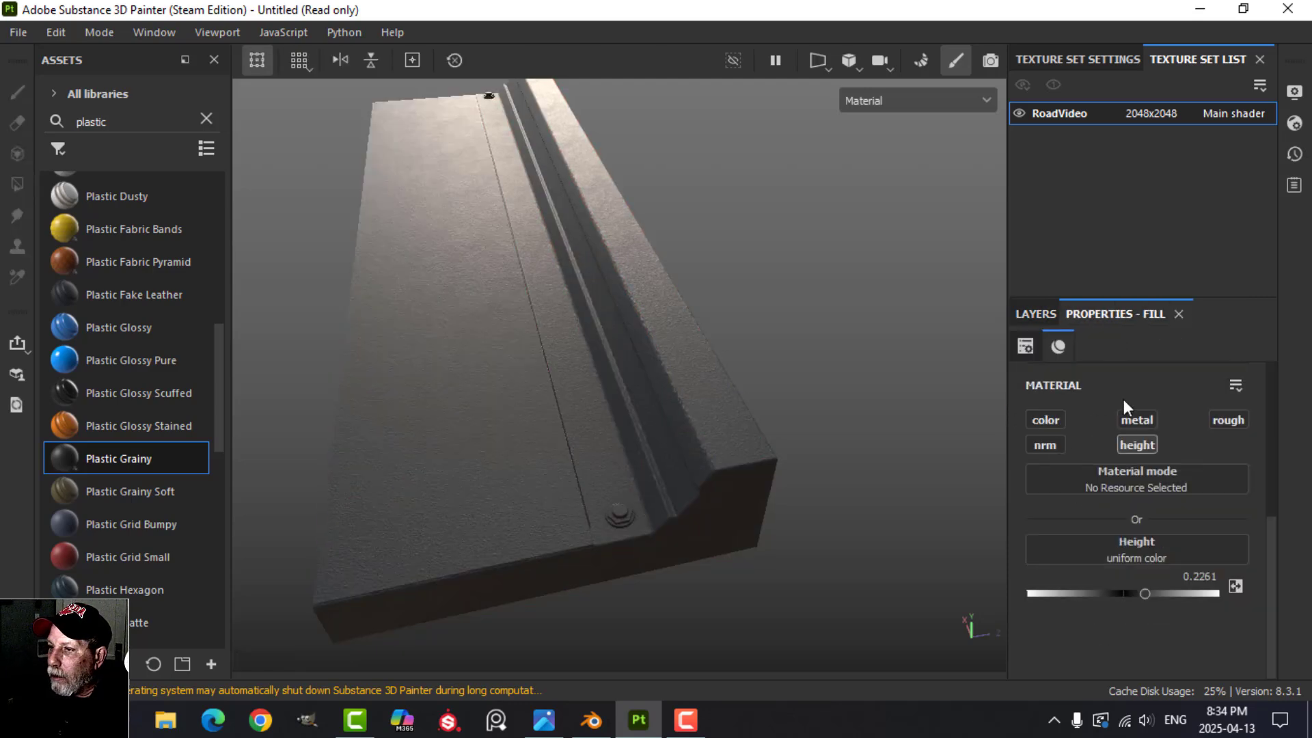
pyautogui.keyDown('alt'); pyautogui.moveTo(582, 407); pyautogui.dragTo(694, 419); pyautogui.keyUp('alt')
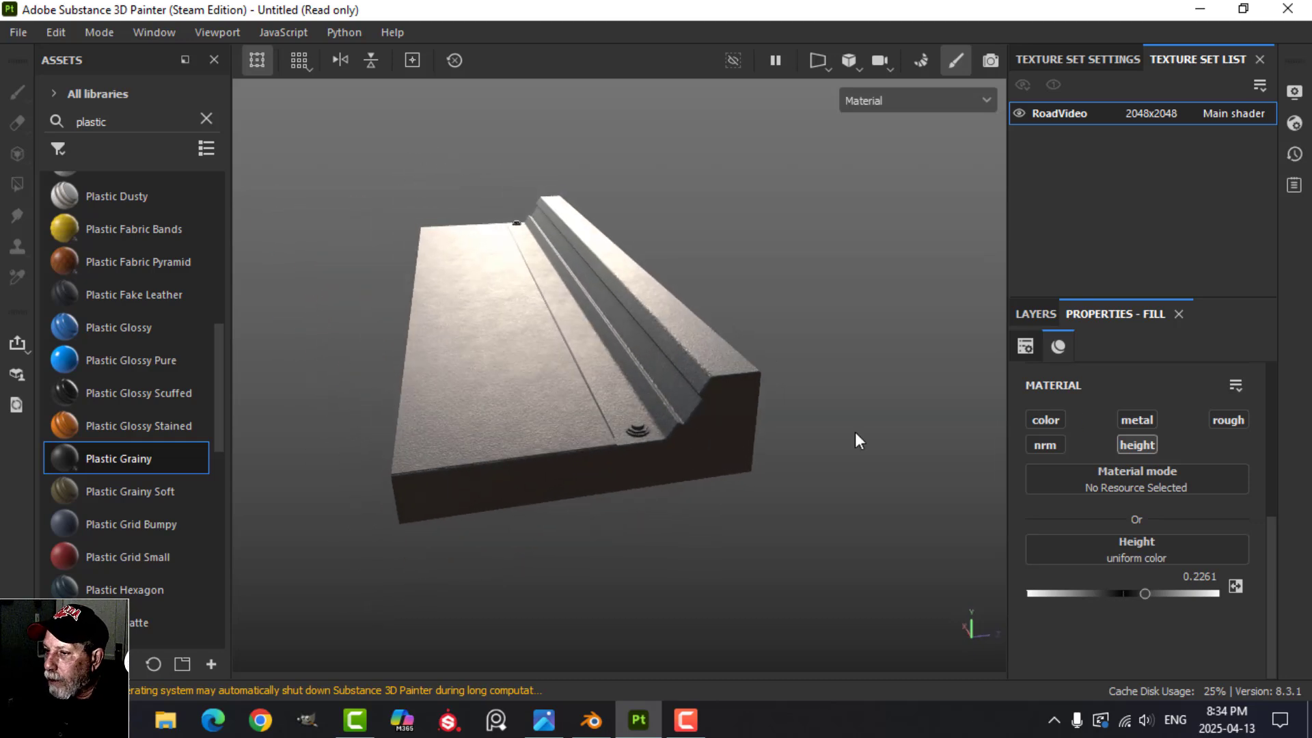
pyautogui.keyDown('alt'); pyautogui.moveTo(858, 440); pyautogui.dragTo(976, 419); pyautogui.keyUp('alt')
# Add a fill effect to the mask of Fill layer 1
pyautogui.click(1045, 316)
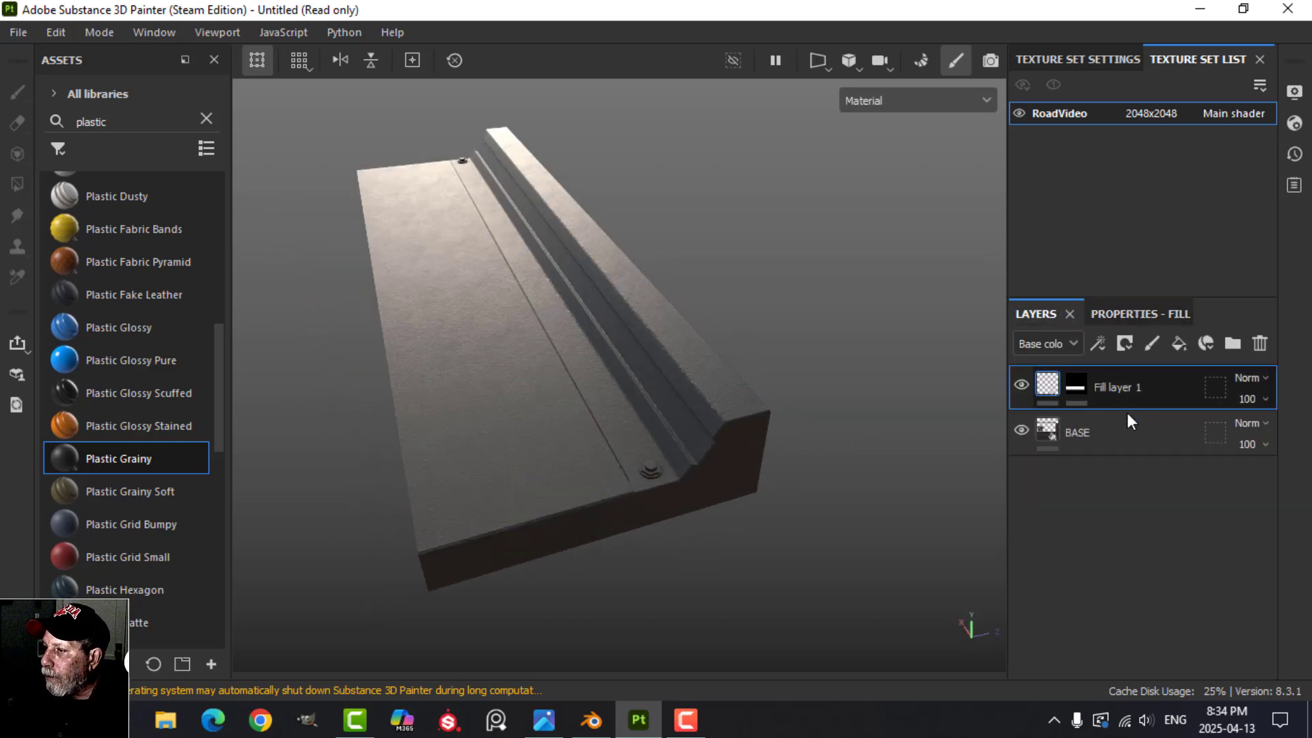
pyautogui.click(1077, 385)
pyautogui.click(1125, 343)
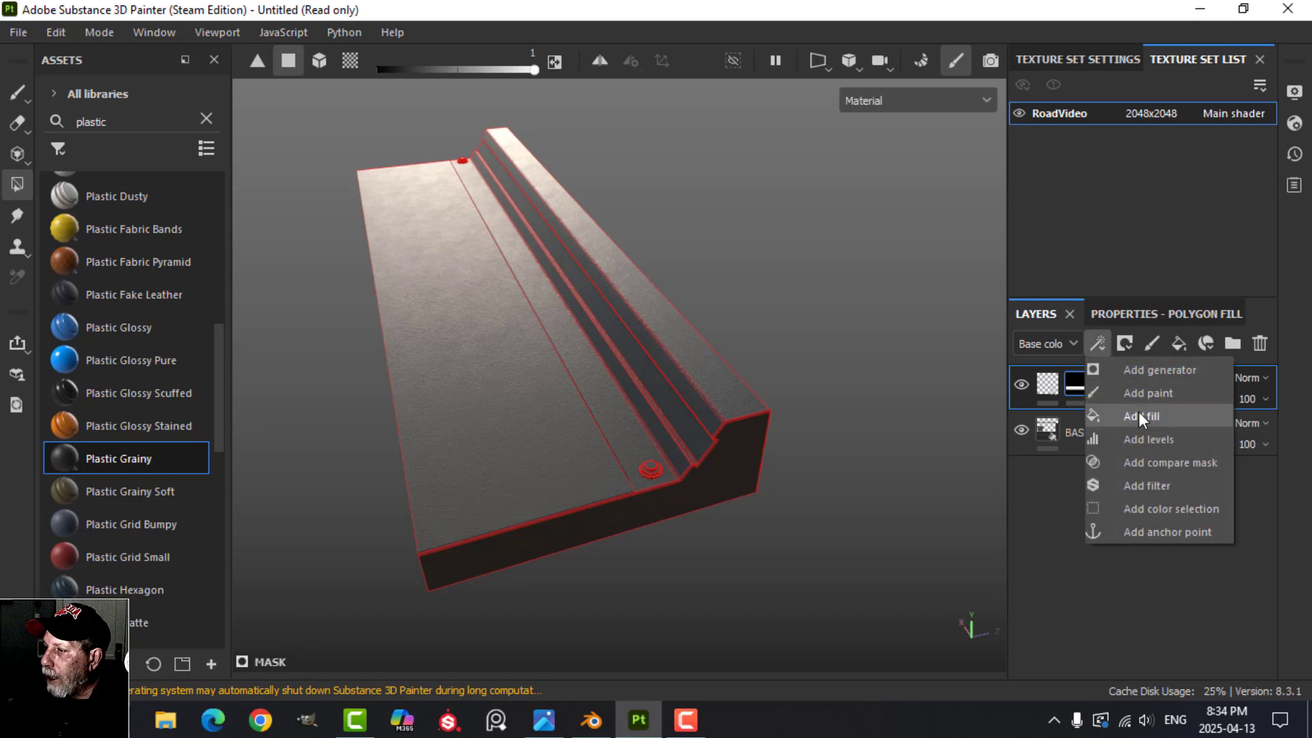
pyautogui.click(1138, 414)
# Search the grayscale resources for GRATE and assign Metallic Grate Simple to the mask fill
pyautogui.click(1114, 457)
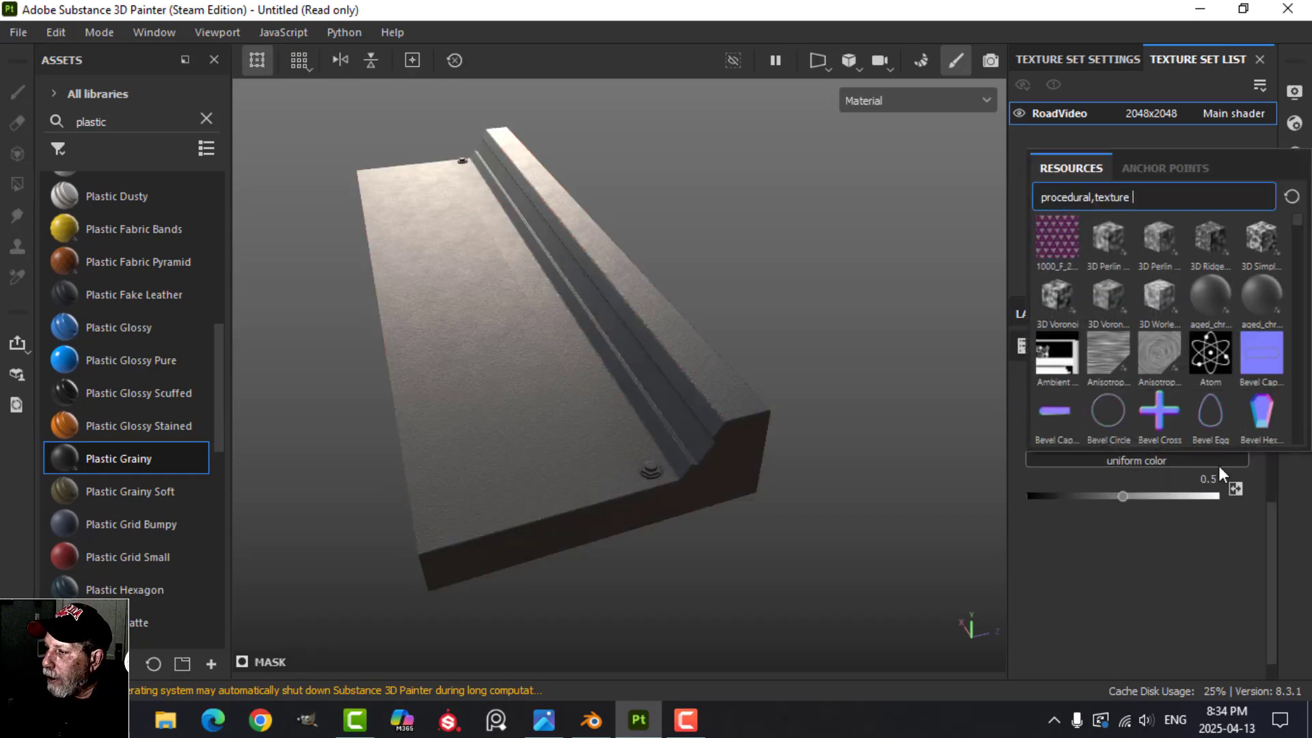
pyautogui.write('GREATE')
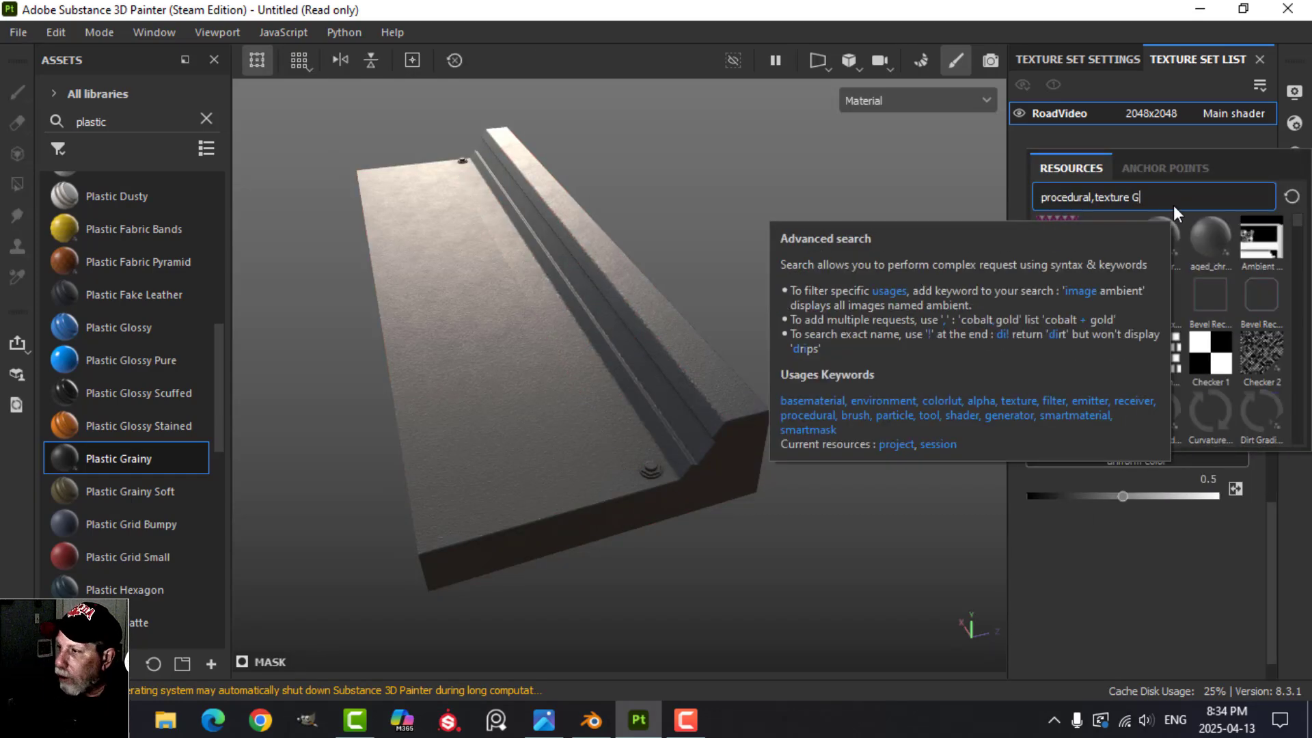
pyautogui.press('BackSpace')
pyautogui.press('BackSpace')
pyautogui.press('BackSpace')
pyautogui.press('BackSpace')
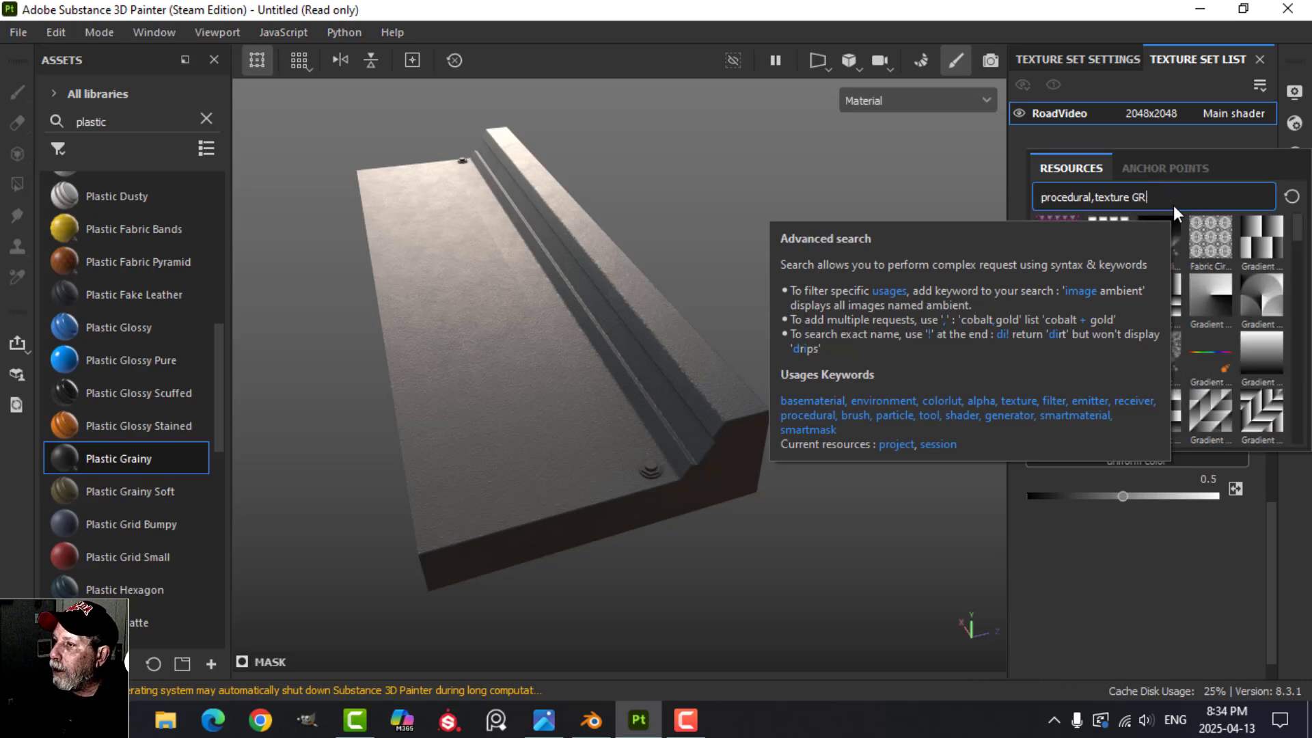
pyautogui.write('ATE')
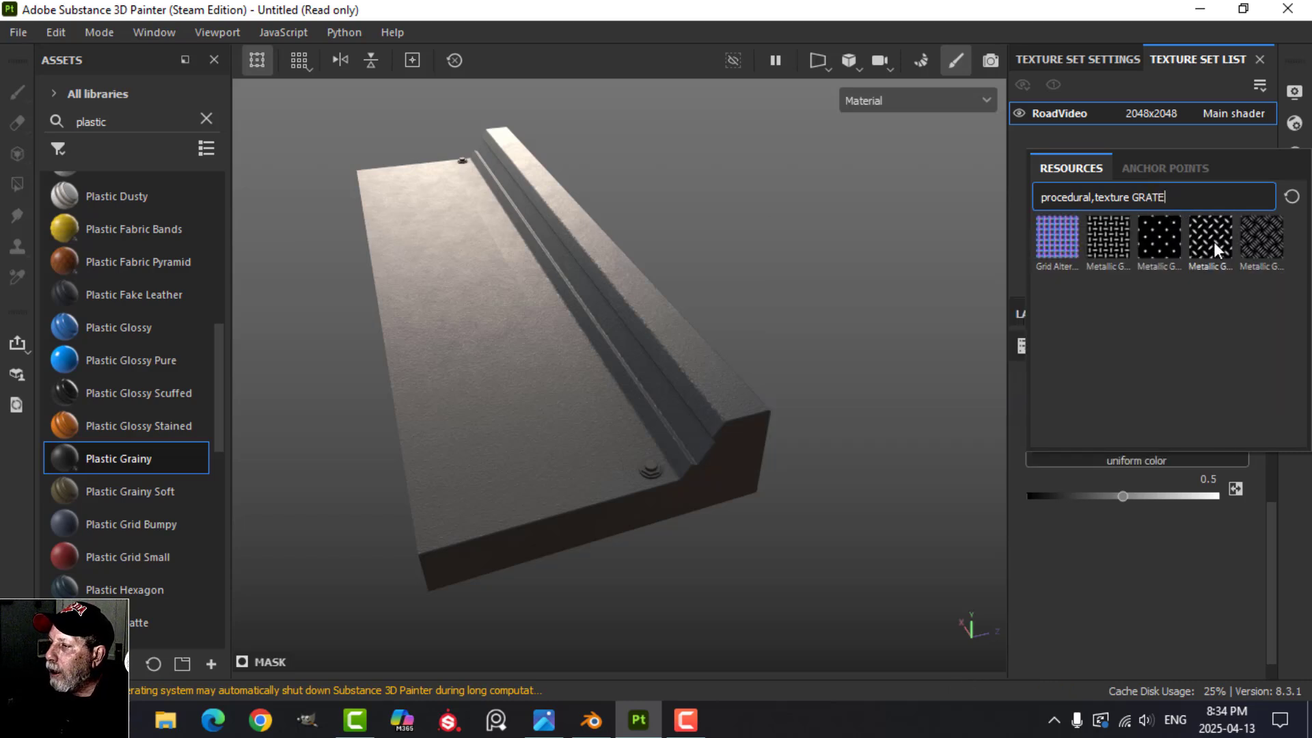
pyautogui.click(1213, 242)
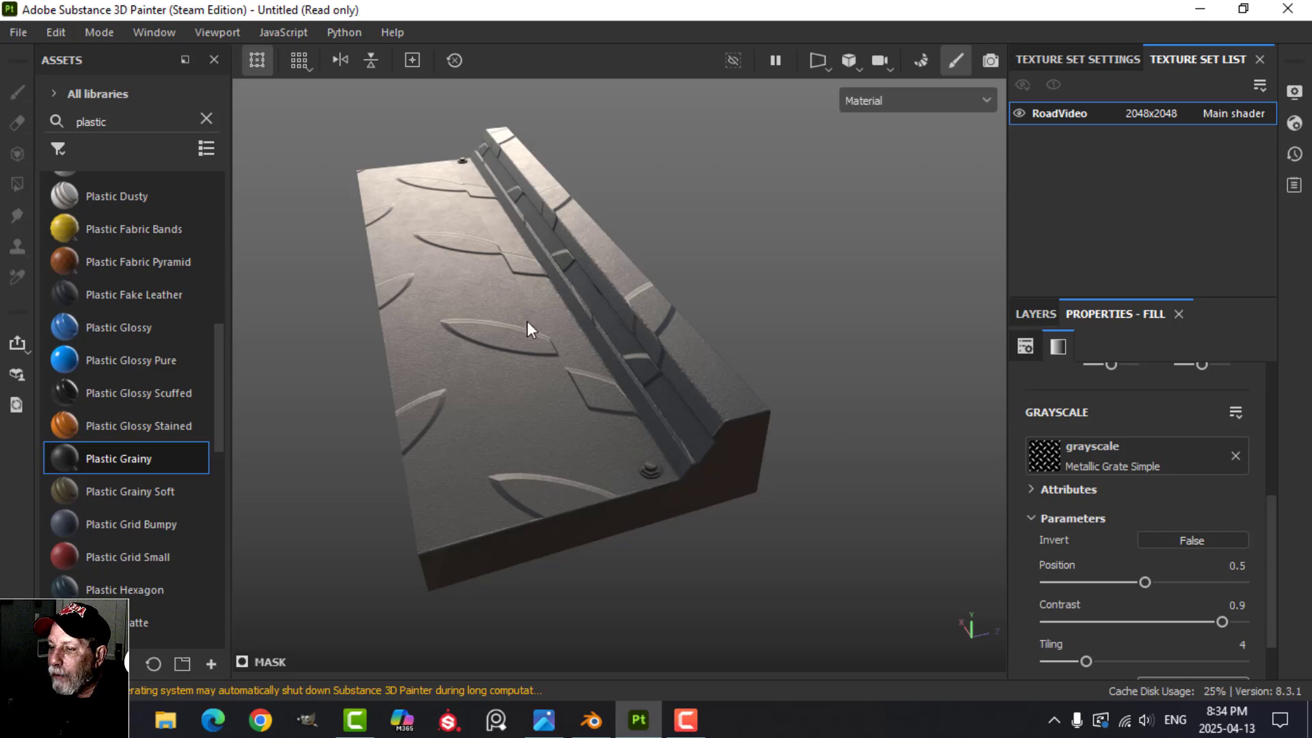
# Raise the Metallic Grate Simple pattern's own tiling parameter to nearly its maximum
pyautogui.scroll(2, 601, 410)
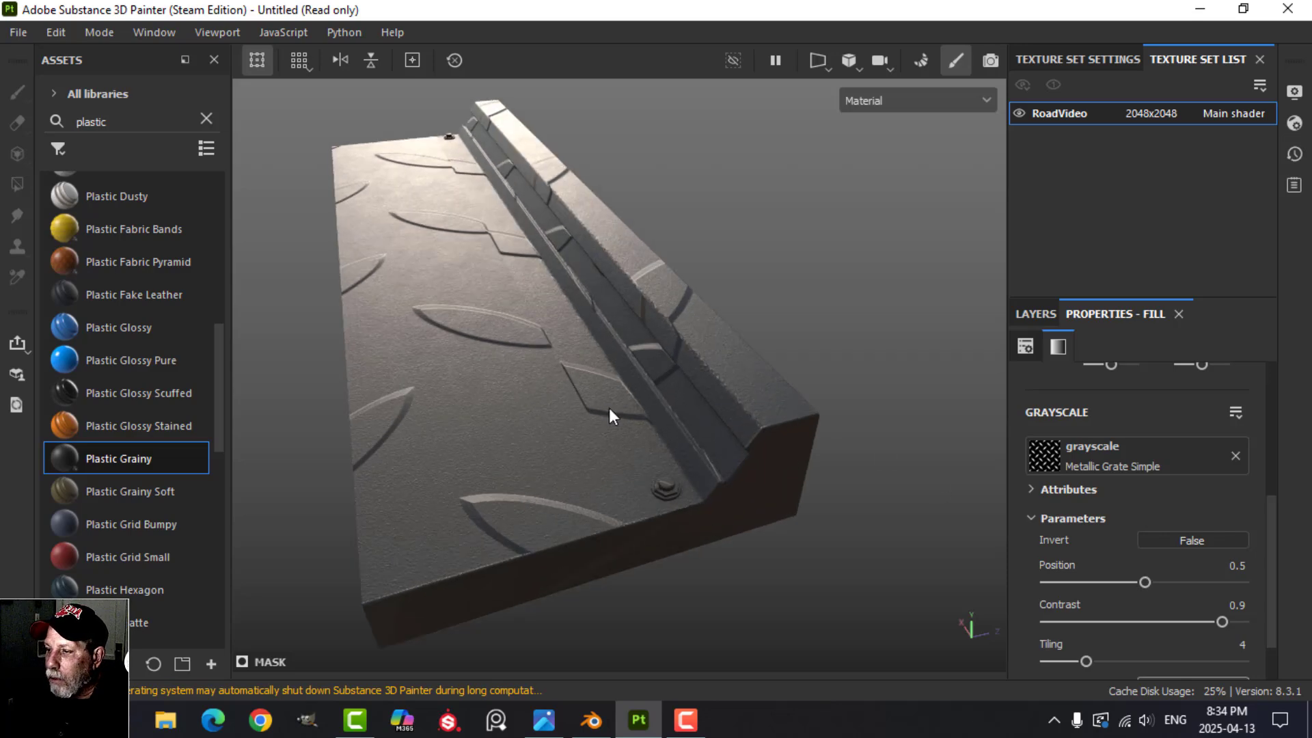
pyautogui.scroll(-1, 1127, 623)
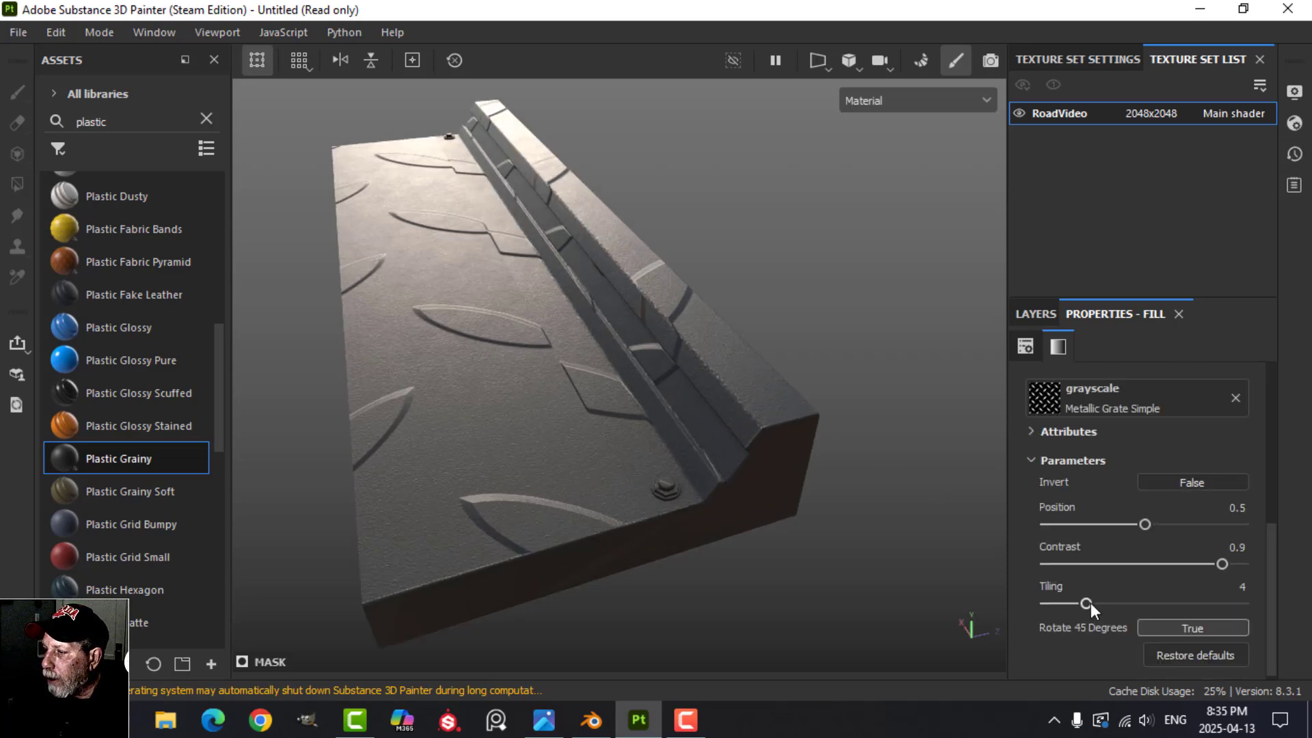
pyautogui.moveTo(1086, 603); pyautogui.dragTo(1233, 603)
pyautogui.scroll(5, 1161, 547)
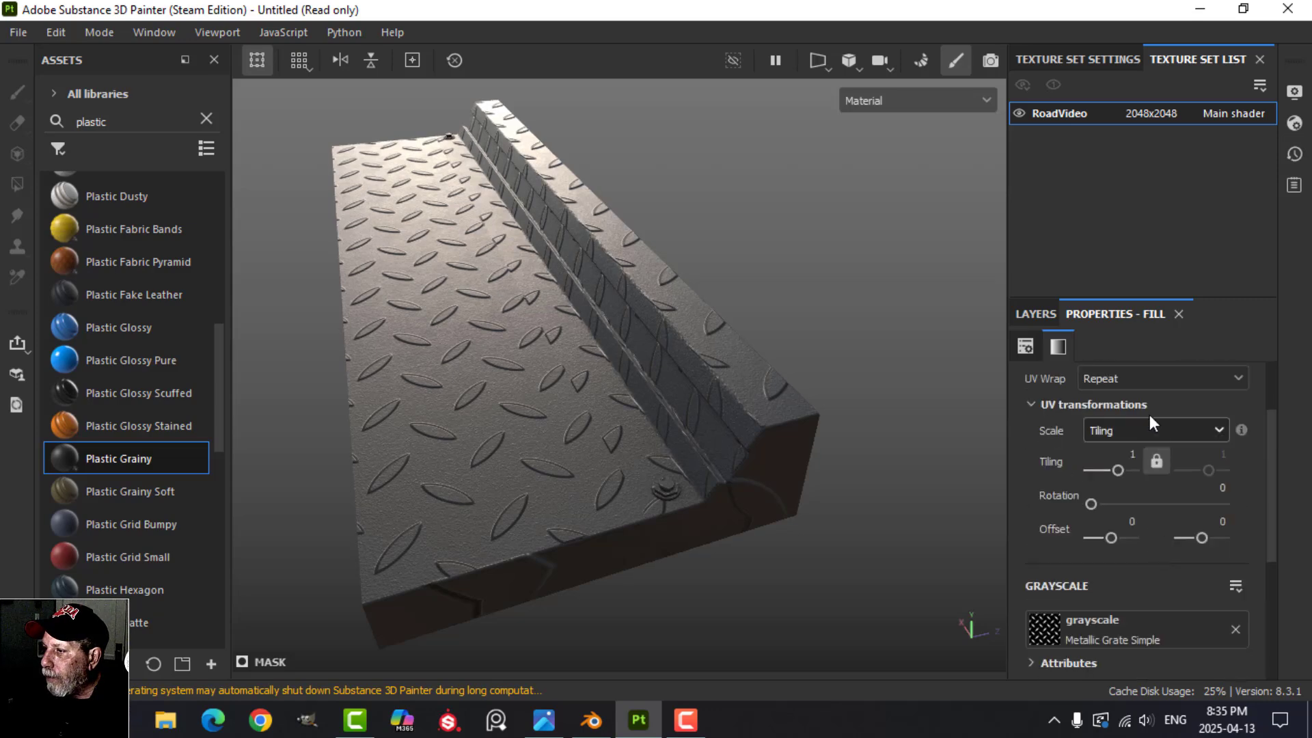
# Switch the grate fill to Tri-planar projection, set its UV tiling to 5 and check the tread pattern
pyautogui.scroll(2, 1128, 410)
pyautogui.click(1123, 418)
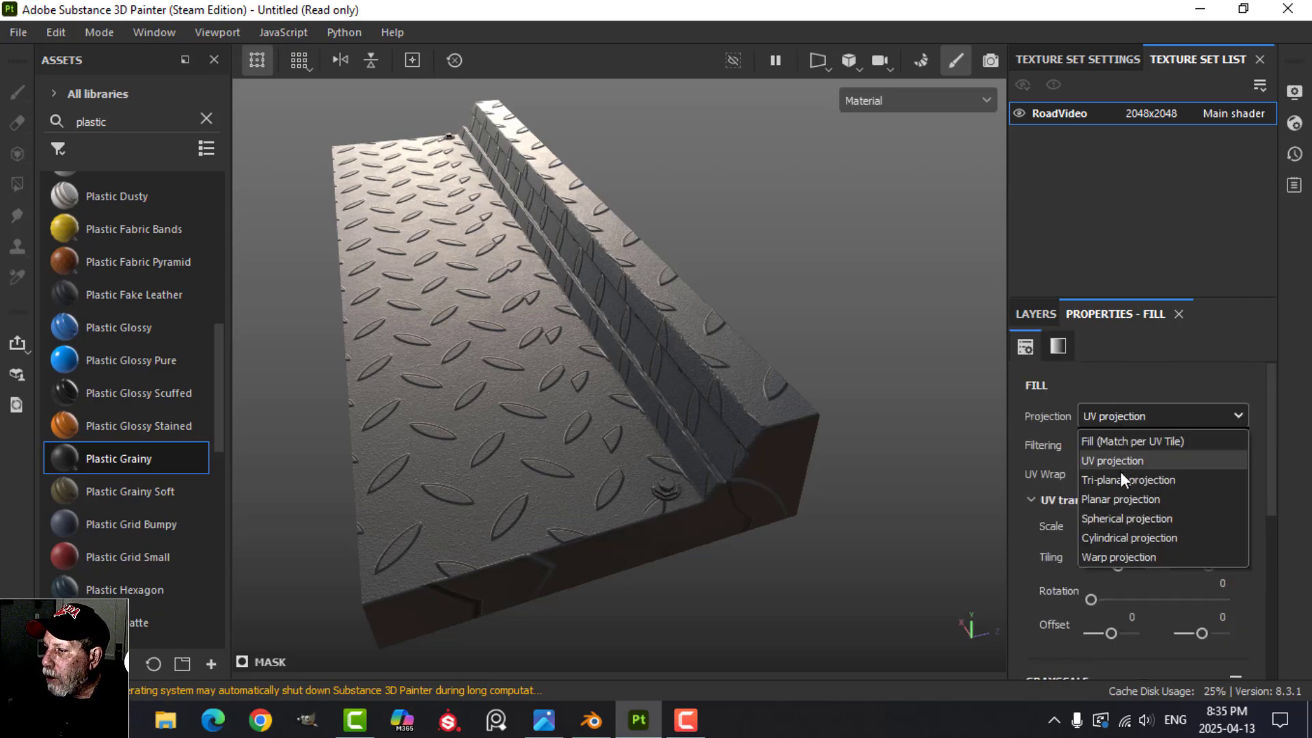
pyautogui.click(1120, 479)
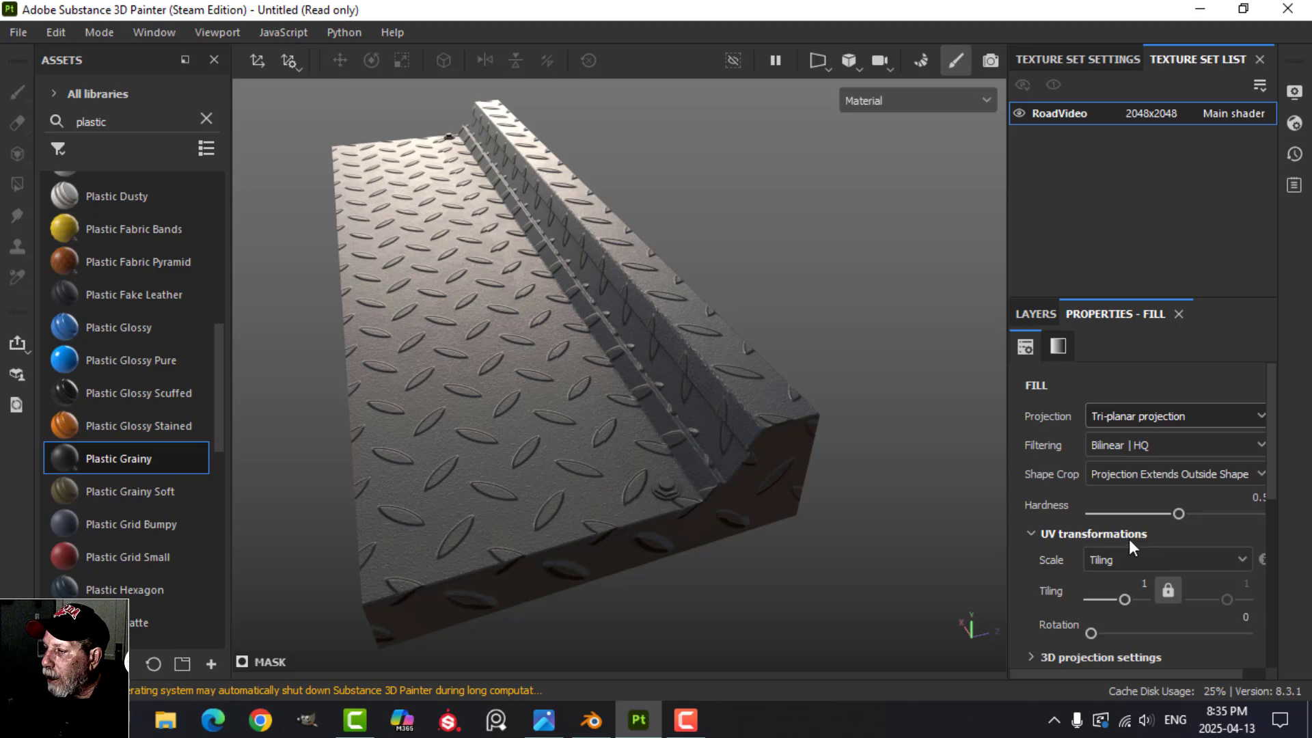
pyautogui.click(1142, 584)
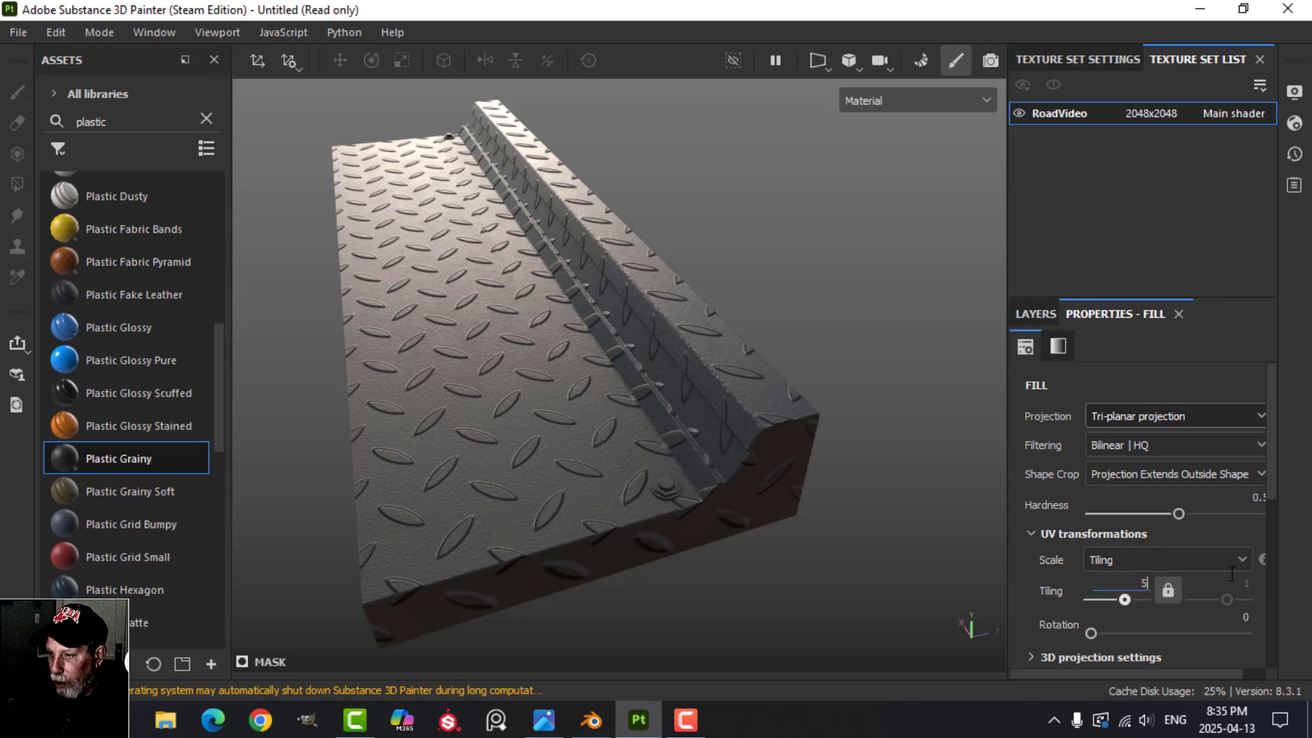
pyautogui.press('Return')
pyautogui.scroll(2, 587, 511)
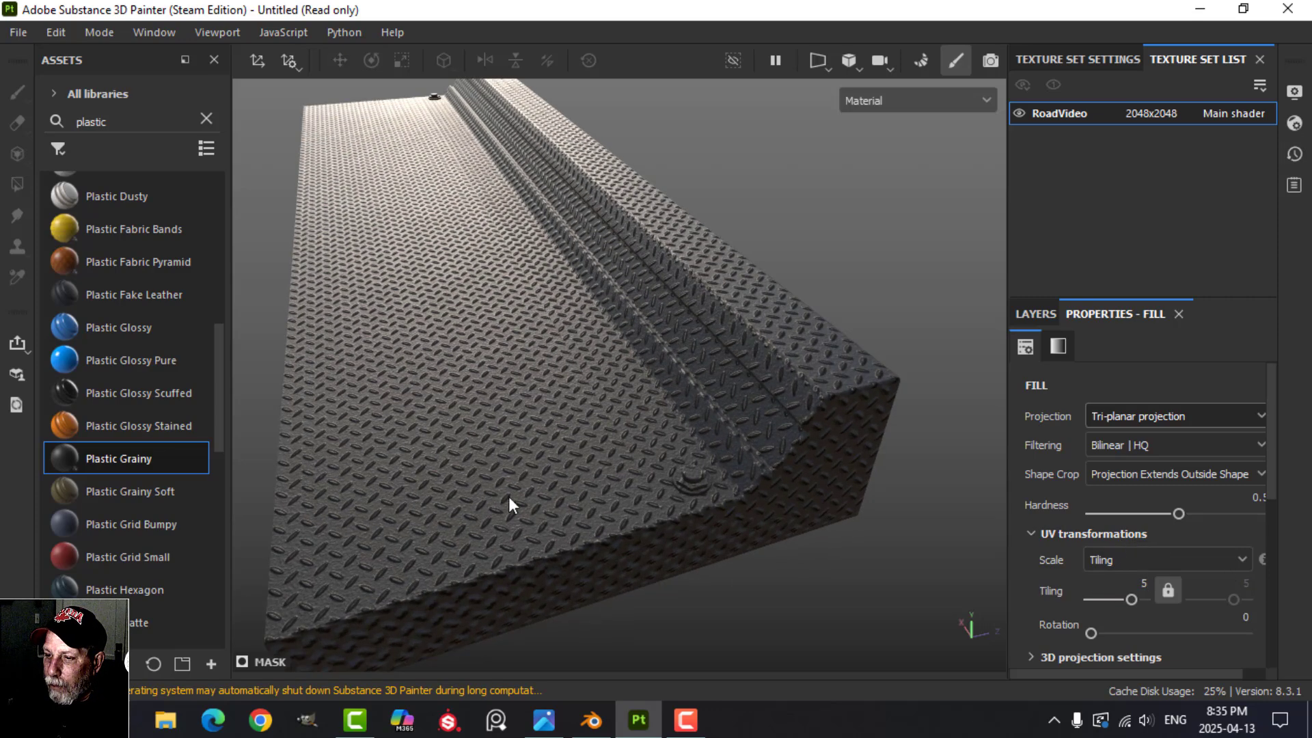
pyautogui.scroll(-2, 508, 496)
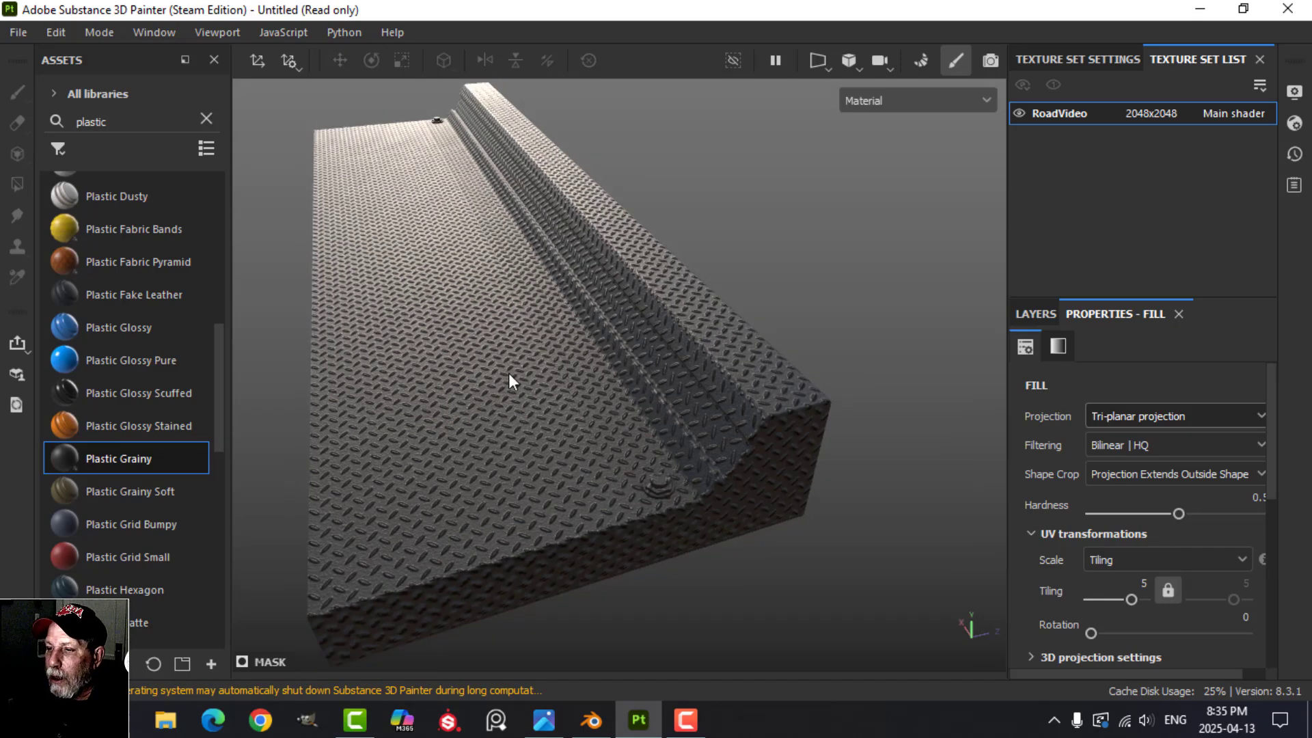
pyautogui.scroll(-2, 589, 478)
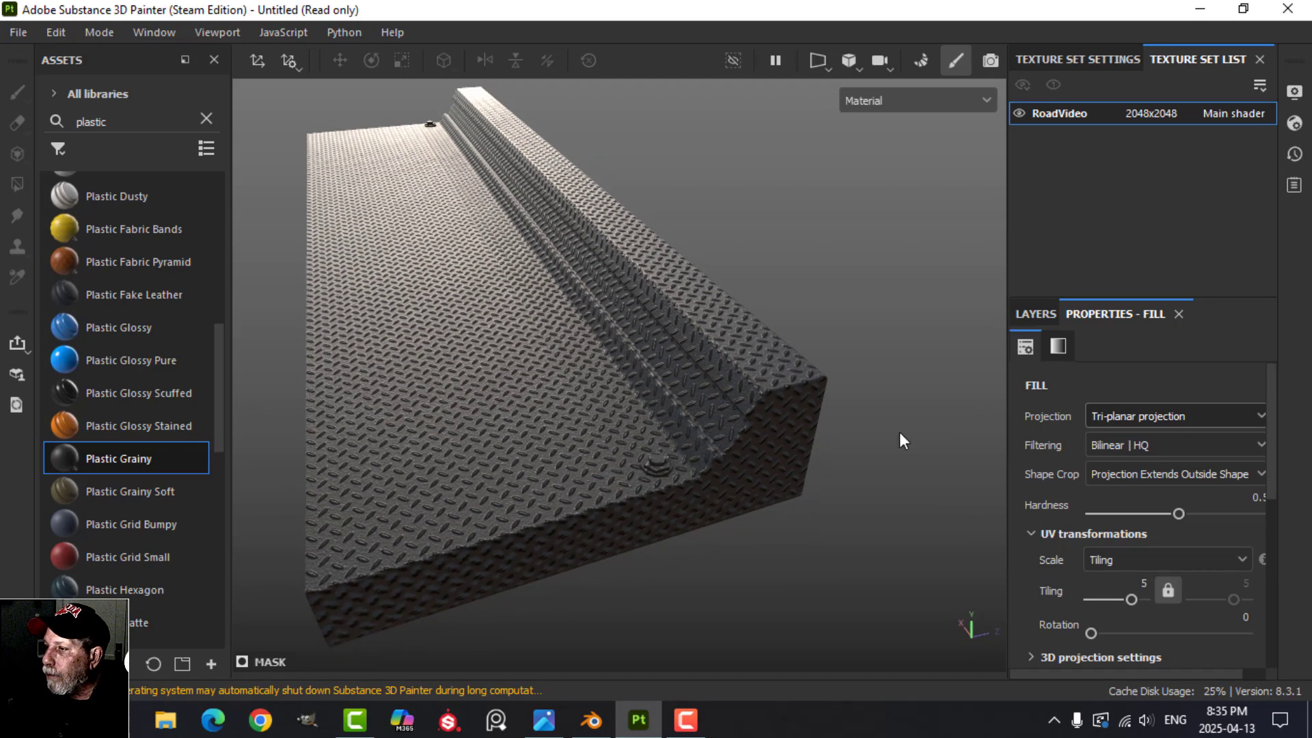
# Create a layer folder, move Fill layer 1 into it and select the folder
pyautogui.click(1044, 315)
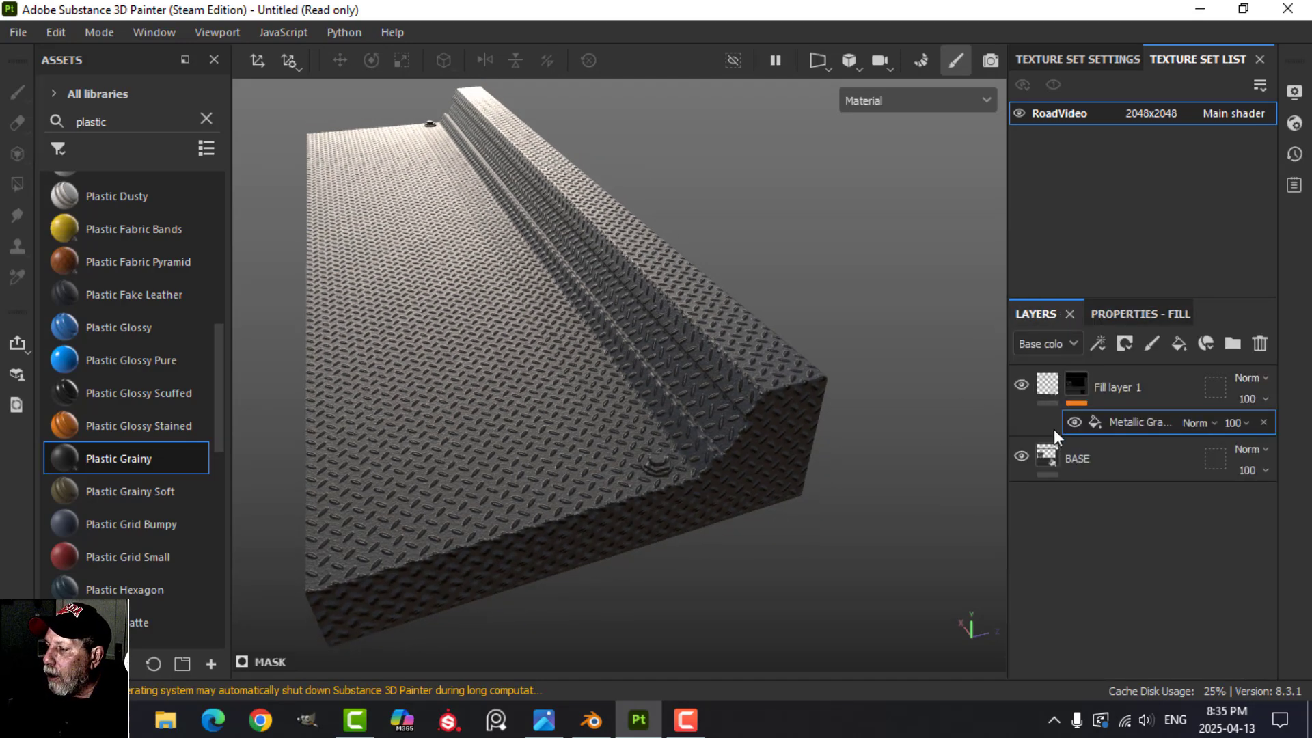
pyautogui.click(1076, 403)
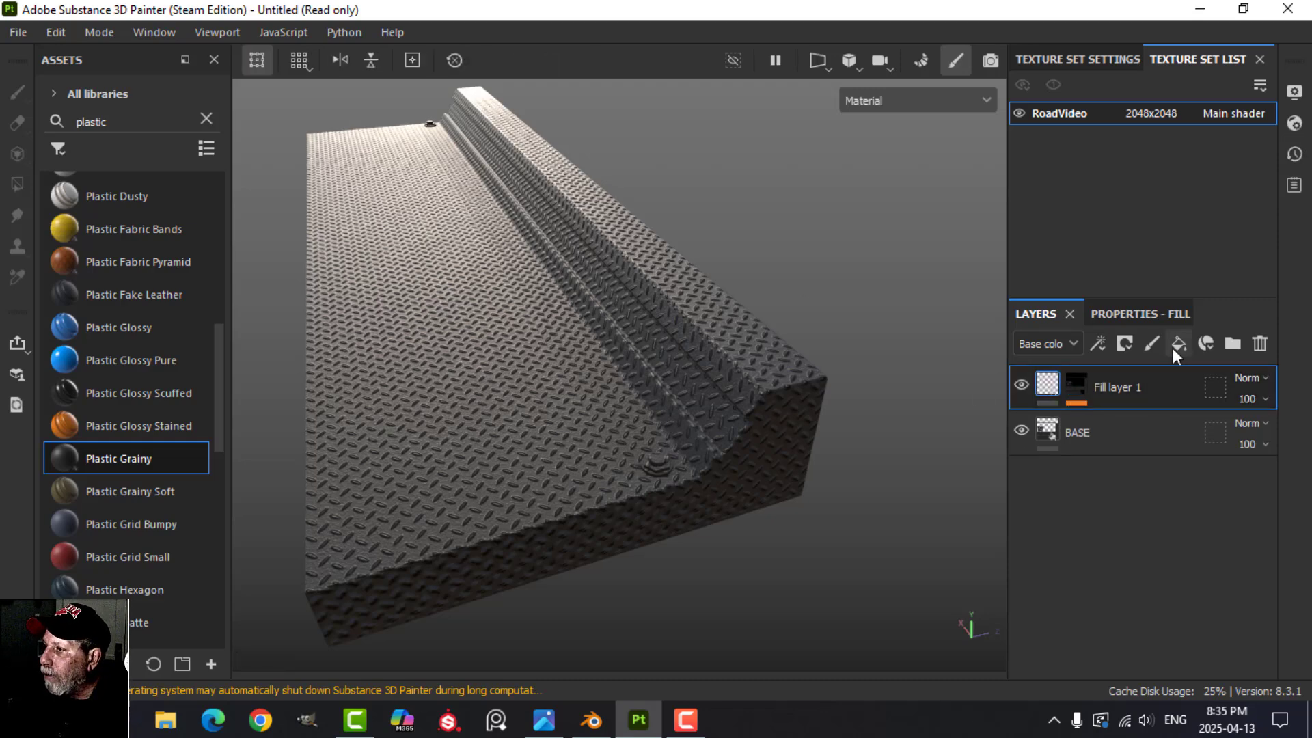
pyautogui.click(1232, 343)
pyautogui.moveTo(1049, 428); pyautogui.dragTo(1093, 386)
pyautogui.click(1077, 383)
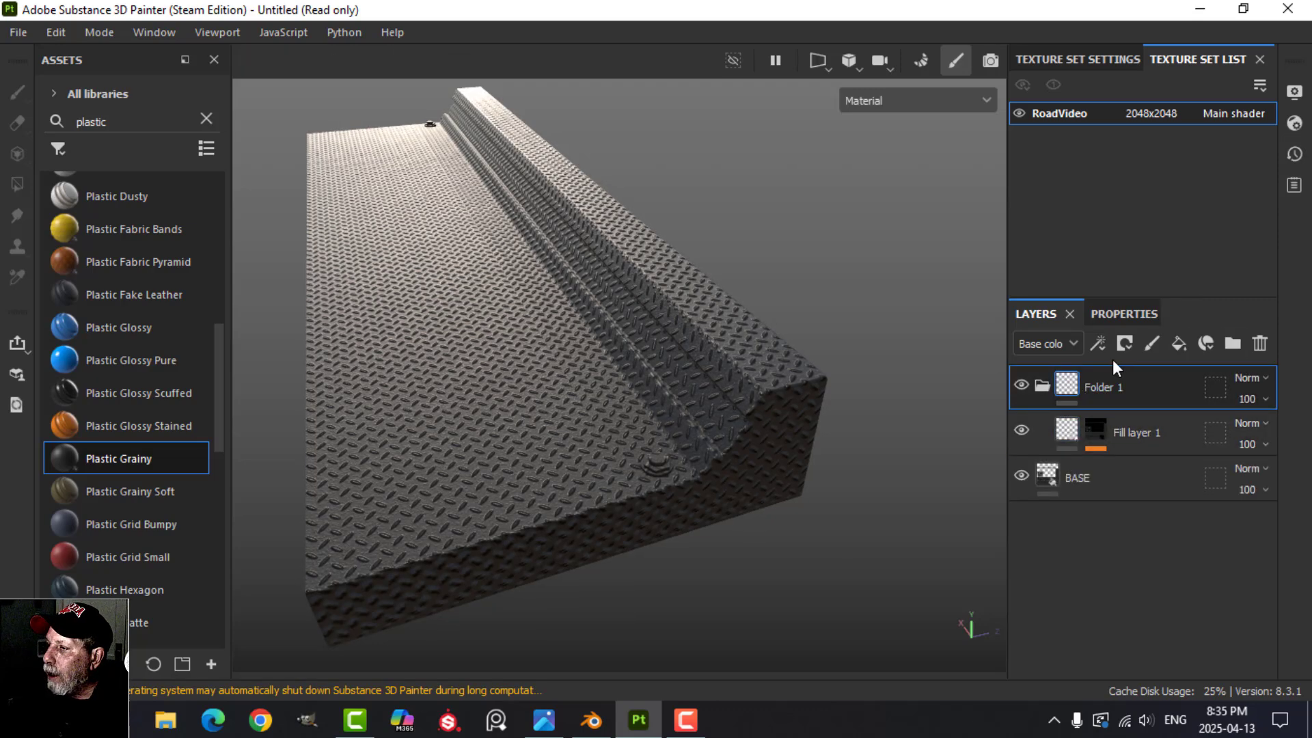
# Add a black mask to Folder 1 and polygon-fill the large flat face so only it shows the diamond-plate pattern
pyautogui.click(1124, 343)
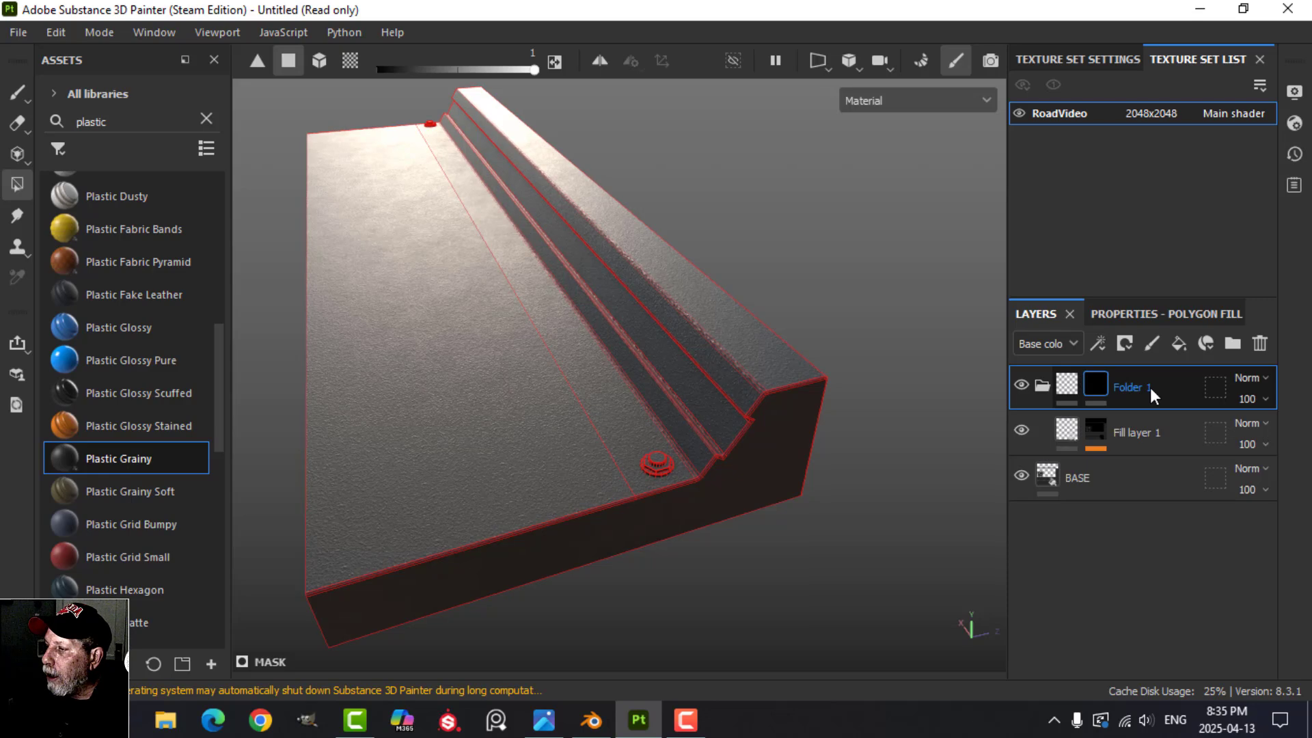
pyautogui.click(449, 329)
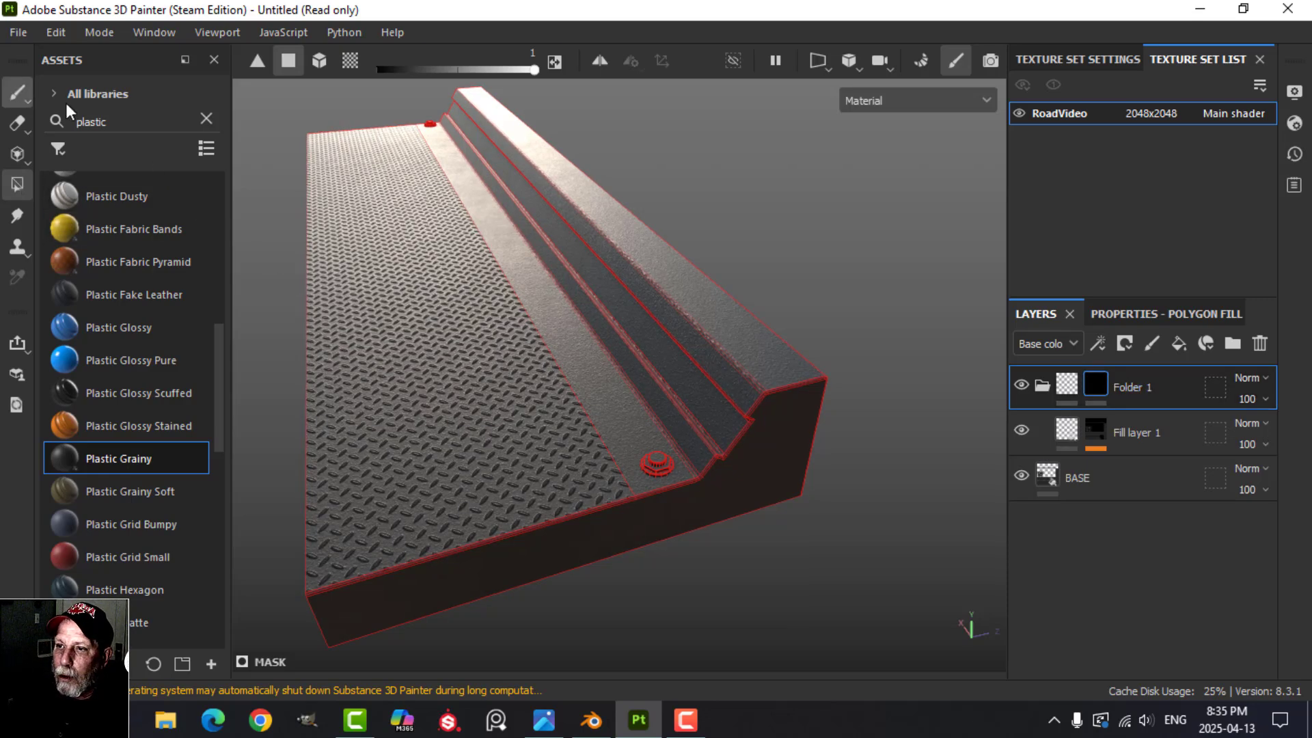
# Activate the Paint brush and view the model from above along its length
pyautogui.click(18, 93)
pyautogui.moveTo(560, 239)
pyautogui.keyDown('alt'); pyautogui.mouseDown()
pyautogui.moveTo(647, 275)
pyautogui.moveTo(765, 398)
pyautogui.moveTo(726, 408)
pyautogui.moveTo(817, 462)
pyautogui.moveTo(641, 370)
pyautogui.moveTo(612, 390)
pyautogui.mouseUp(); pyautogui.keyUp('alt')
pyautogui.keyDown('alt'); pyautogui.moveTo(704, 395); pyautogui.dragTo(678, 309, button='middle'); pyautogui.keyUp('alt')
pyautogui.moveTo(675, 311)
pyautogui.keyDown('alt'); pyautogui.mouseDown()
pyautogui.moveTo(725, 363)
pyautogui.moveTo(738, 348)
pyautogui.mouseUp(); pyautogui.keyUp('alt')
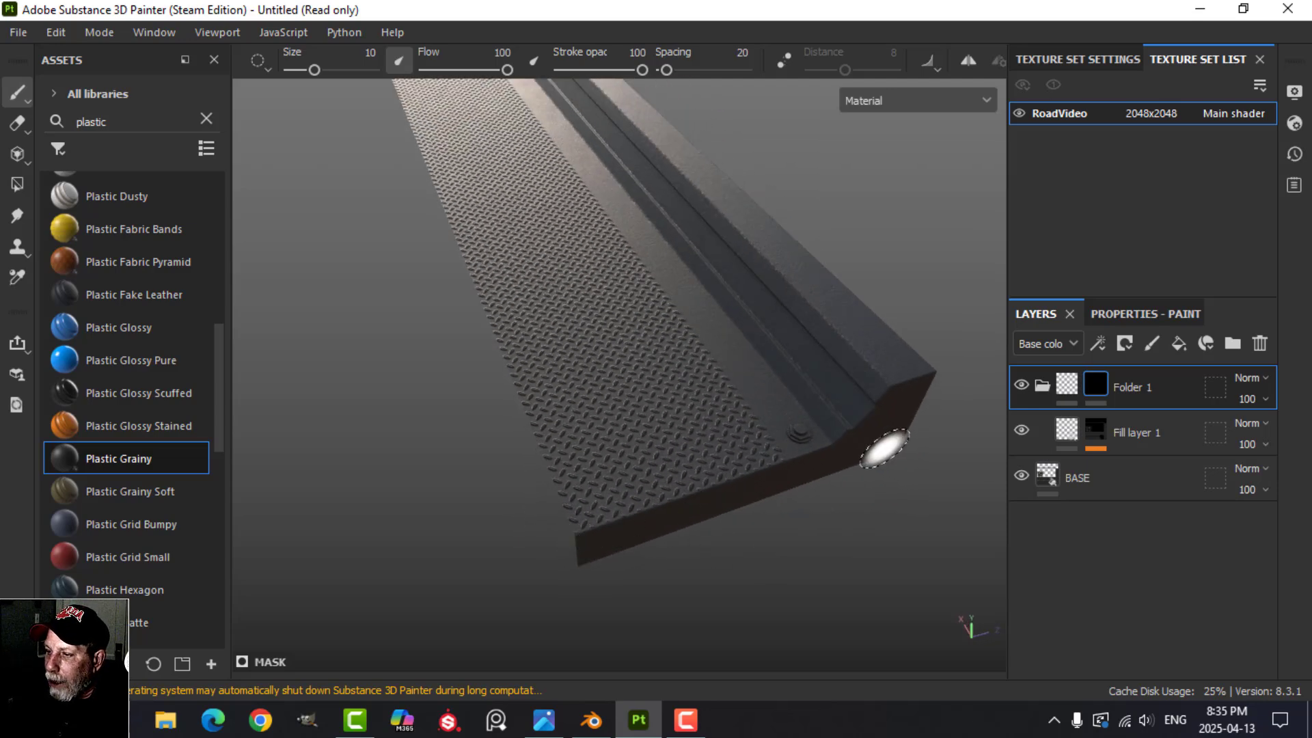
pyautogui.moveTo(654, 225)
pyautogui.keyDown('alt'); pyautogui.mouseDown()
pyautogui.moveTo(750, 430)
pyautogui.moveTo(668, 372)
pyautogui.moveTo(606, 375)
pyautogui.moveTo(612, 392)
pyautogui.moveTo(621, 298)
pyautogui.moveTo(606, 433)
pyautogui.moveTo(618, 459)
pyautogui.mouseUp(); pyautogui.keyUp('alt')
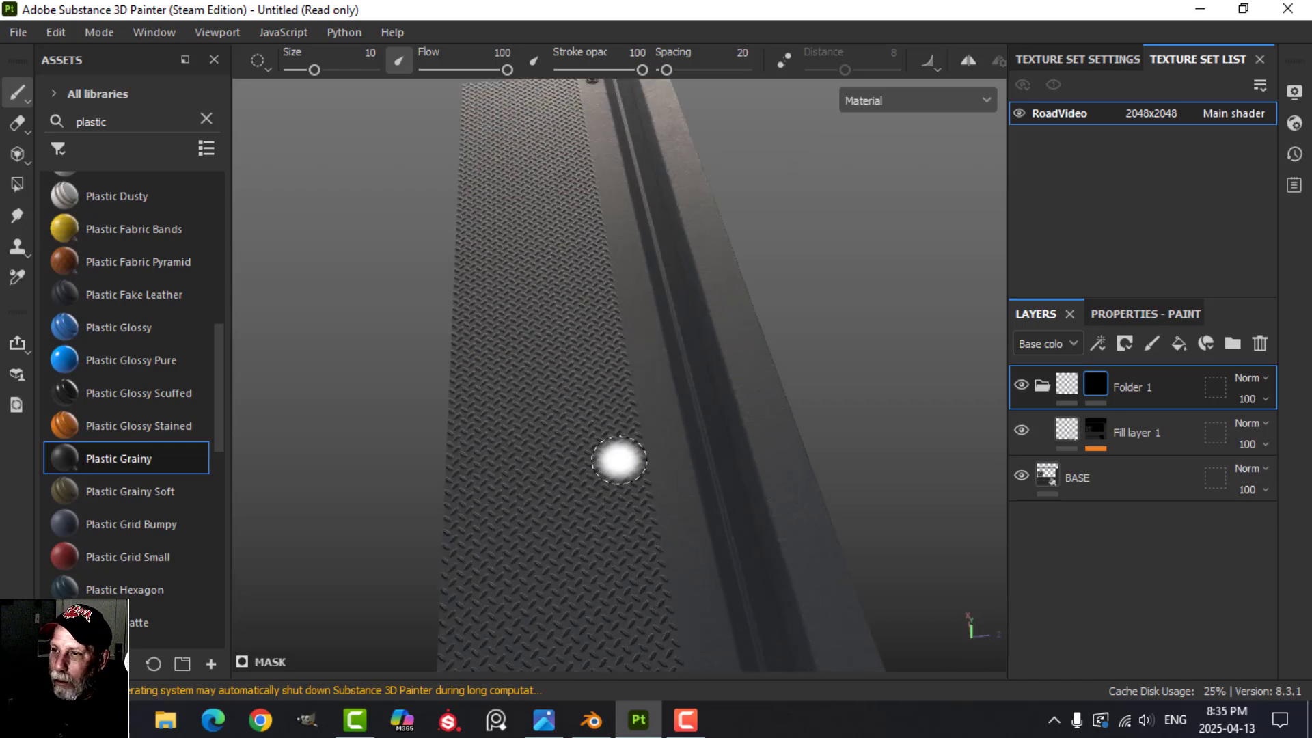
pyautogui.scroll(-3, 614, 461)
pyautogui.keyDown('alt'); pyautogui.moveTo(609, 465); pyautogui.dragTo(601, 440, button='middle'); pyautogui.keyUp('alt')
pyautogui.keyDown('alt'); pyautogui.moveTo(601, 440); pyautogui.dragTo(597, 383); pyautogui.keyUp('alt')
pyautogui.keyDown('alt'); pyautogui.moveTo(597, 383); pyautogui.dragTo(642, 447, button='middle'); pyautogui.keyUp('alt')
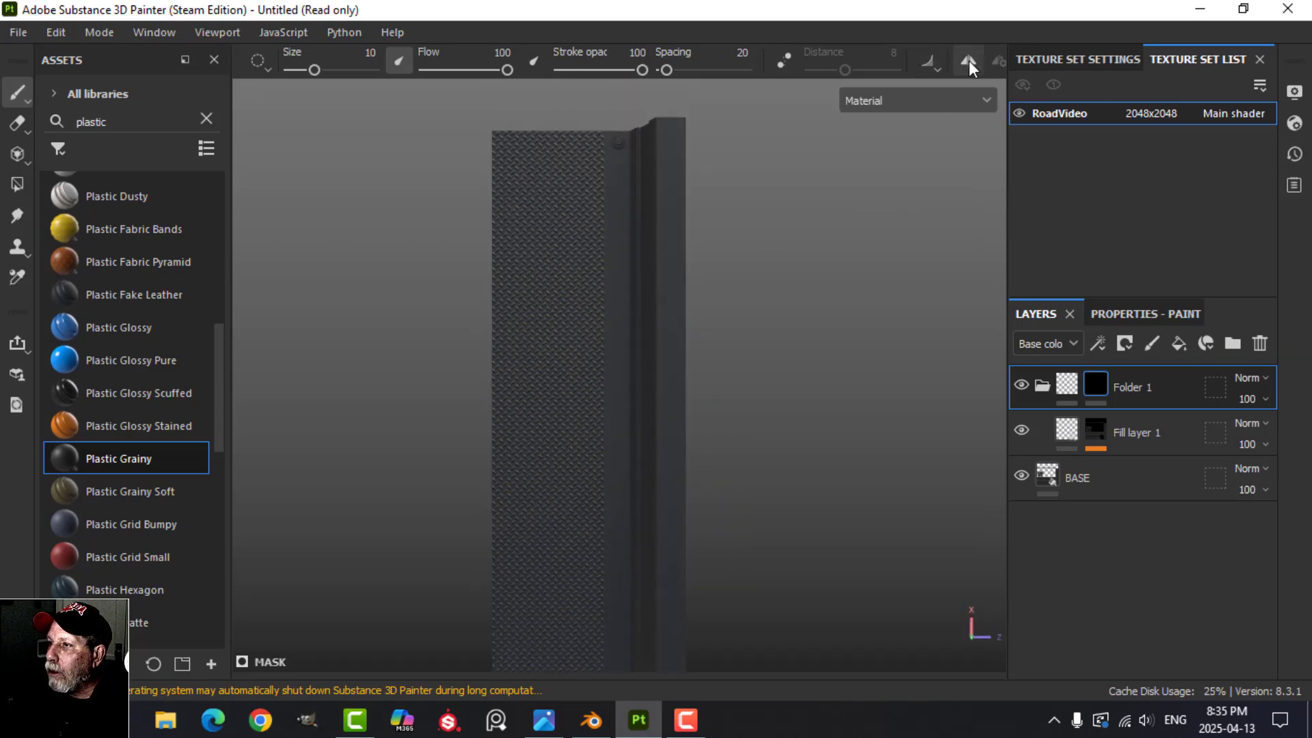
# Switch to an orthographic top view of the whole panel and enable symmetry across its mid-length
pyautogui.press('Tab')
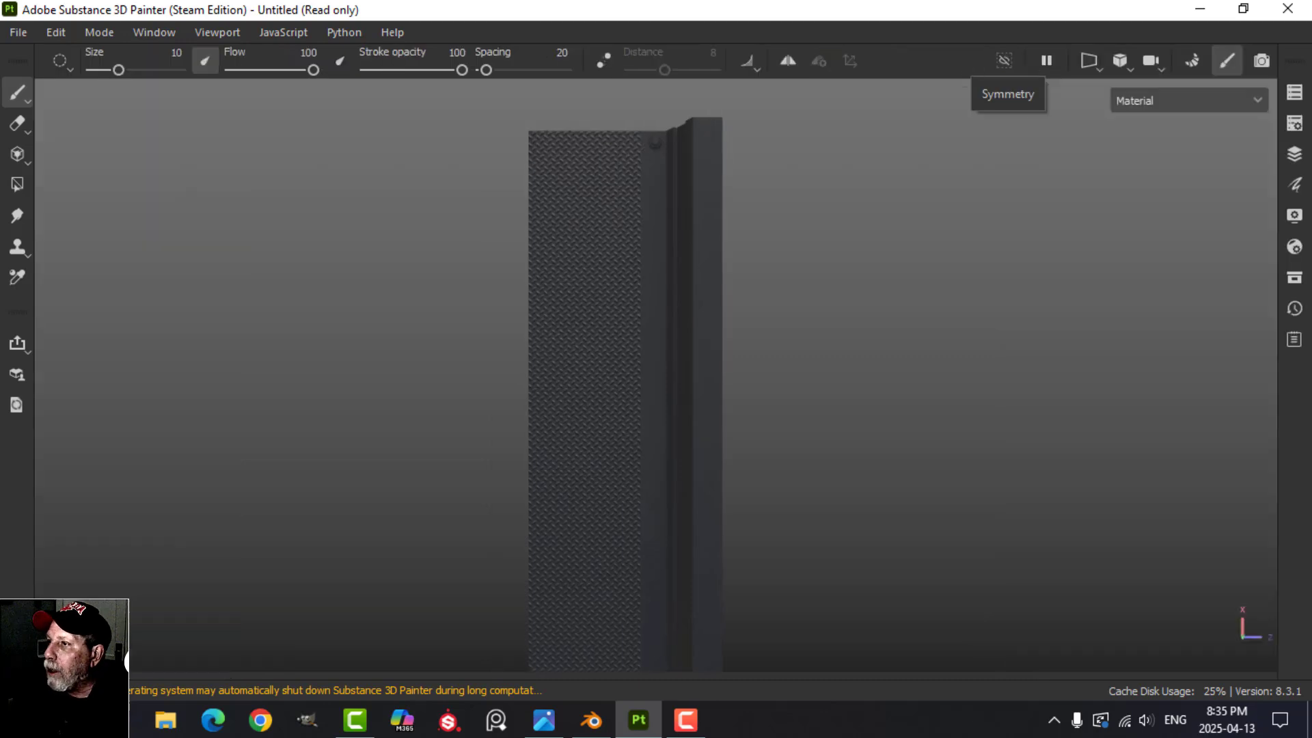
pyautogui.click(1124, 60)
pyautogui.click(1161, 111)
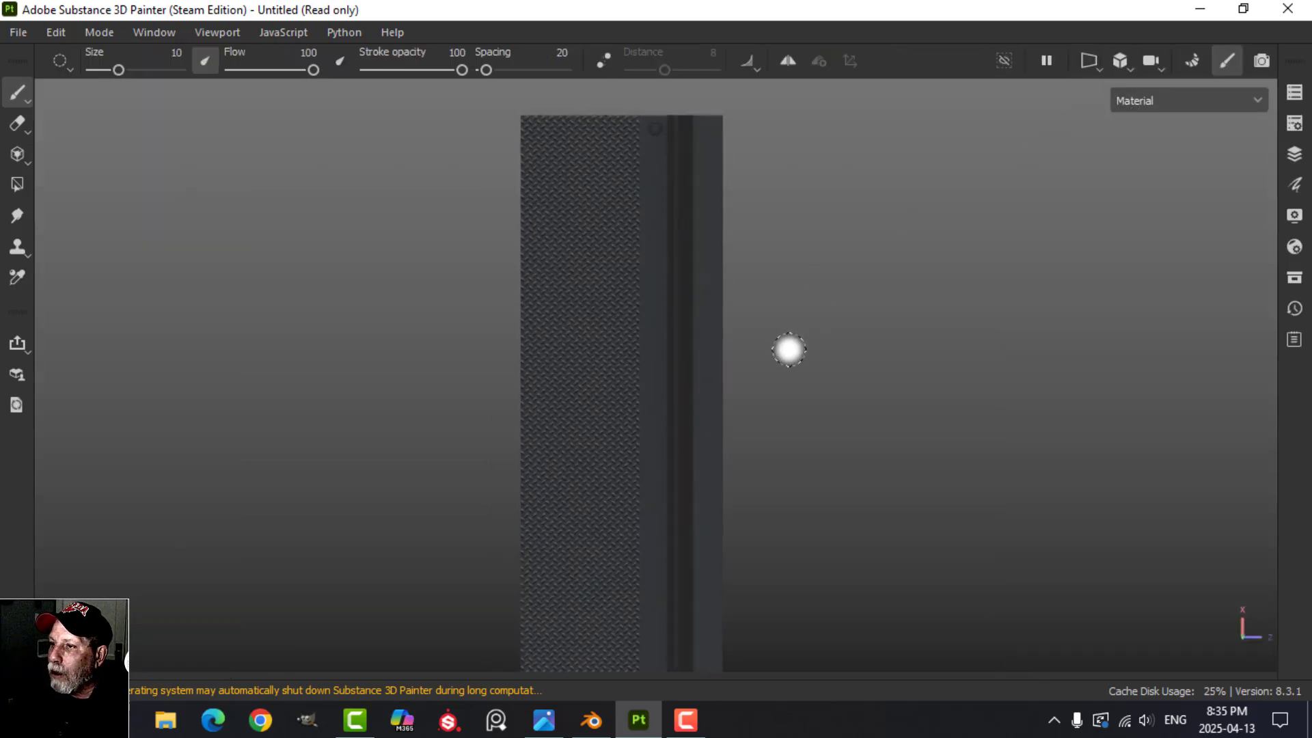
pyautogui.keyDown('alt'); pyautogui.keyDown('shift'); pyautogui.moveTo(789, 349); pyautogui.dragTo(804, 319); pyautogui.keyUp('shift'); pyautogui.keyUp('alt')
pyautogui.keyDown('alt'); pyautogui.moveTo(858, 348); pyautogui.dragTo(777, 322, button='middle'); pyautogui.keyUp('alt')
pyautogui.scroll(3, 747, 352)
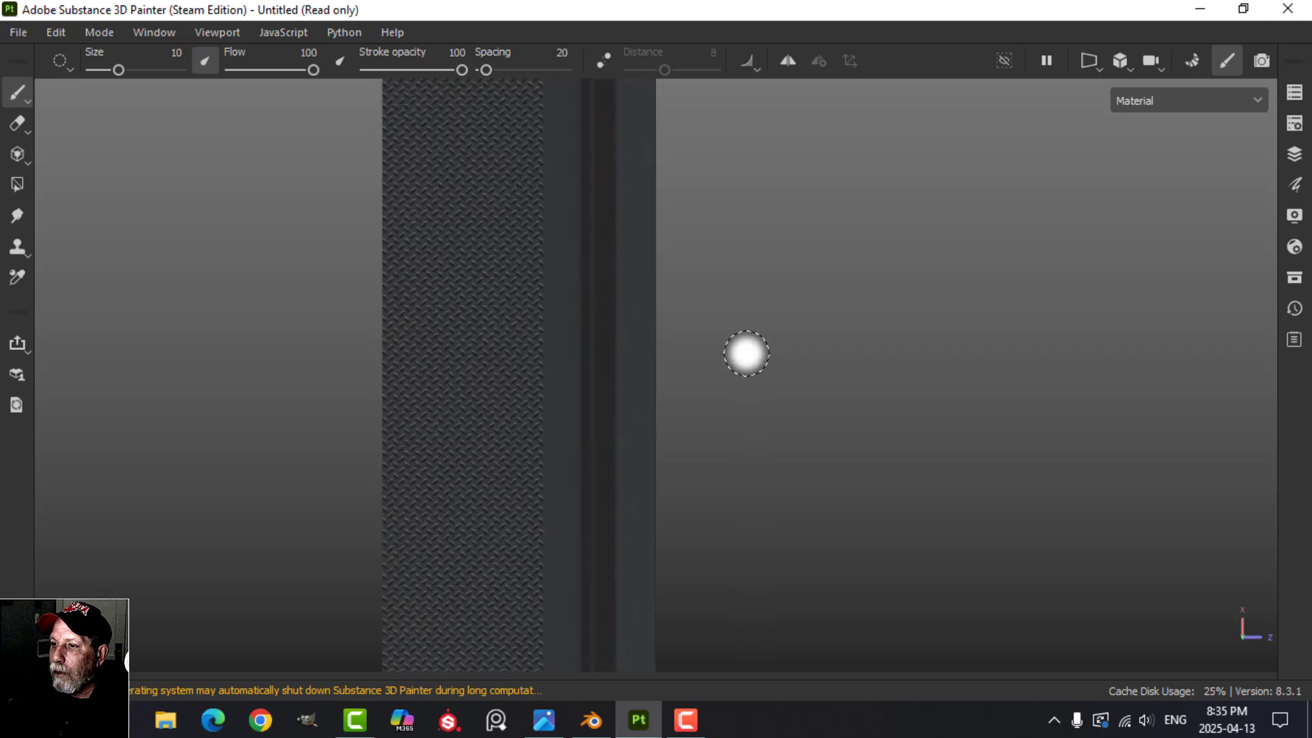
pyautogui.scroll(-4, 747, 352)
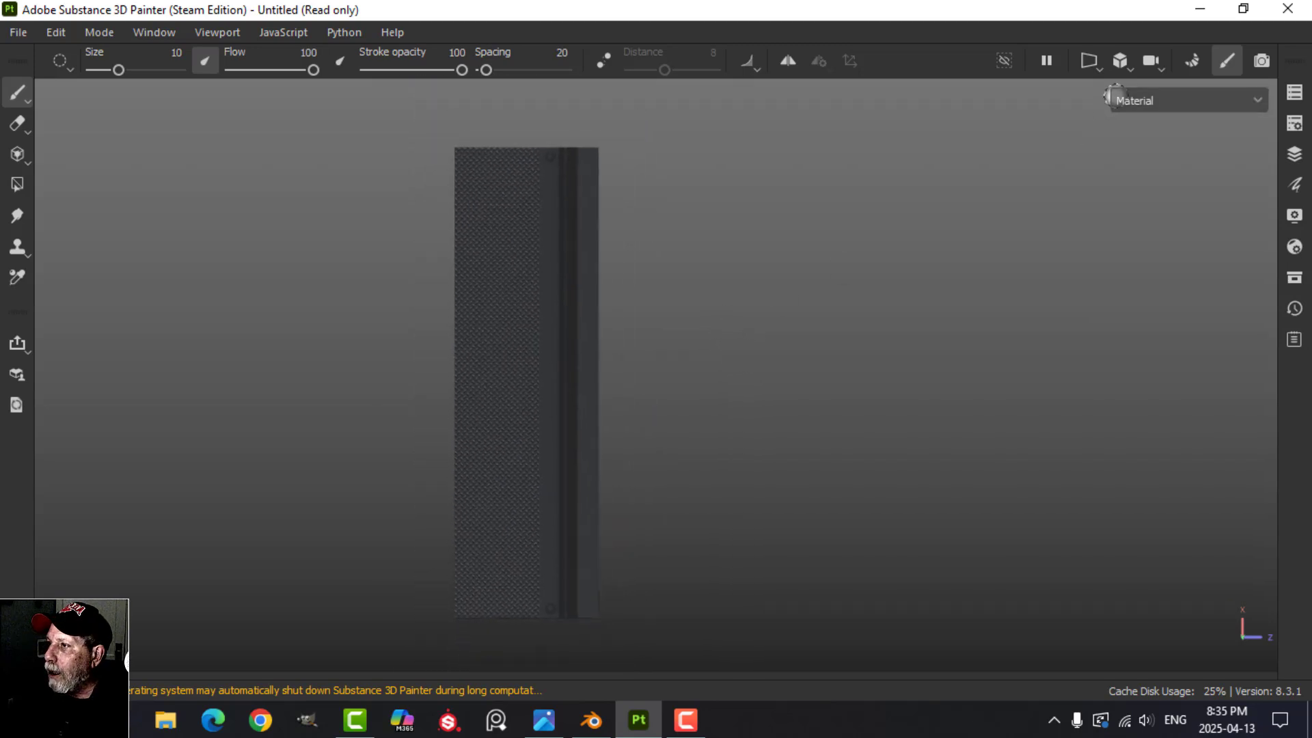
pyautogui.click(790, 62)
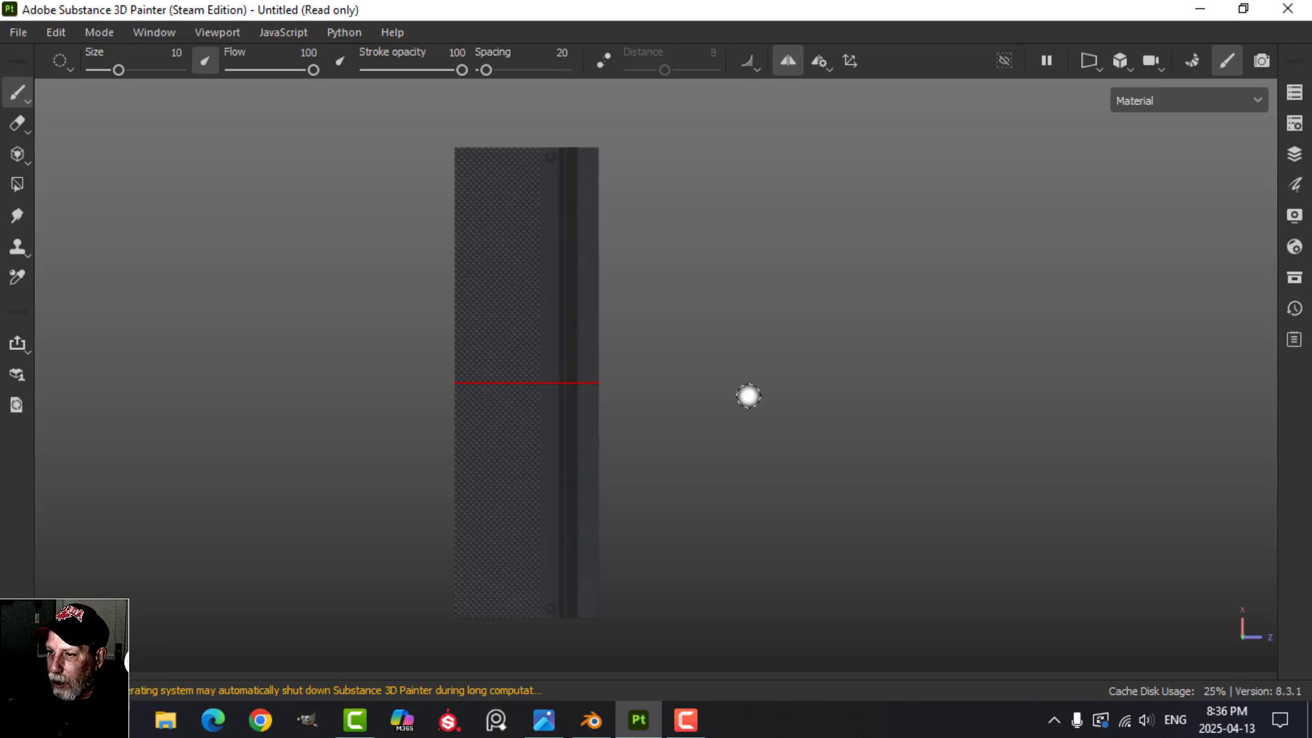
pyautogui.press('Tab')
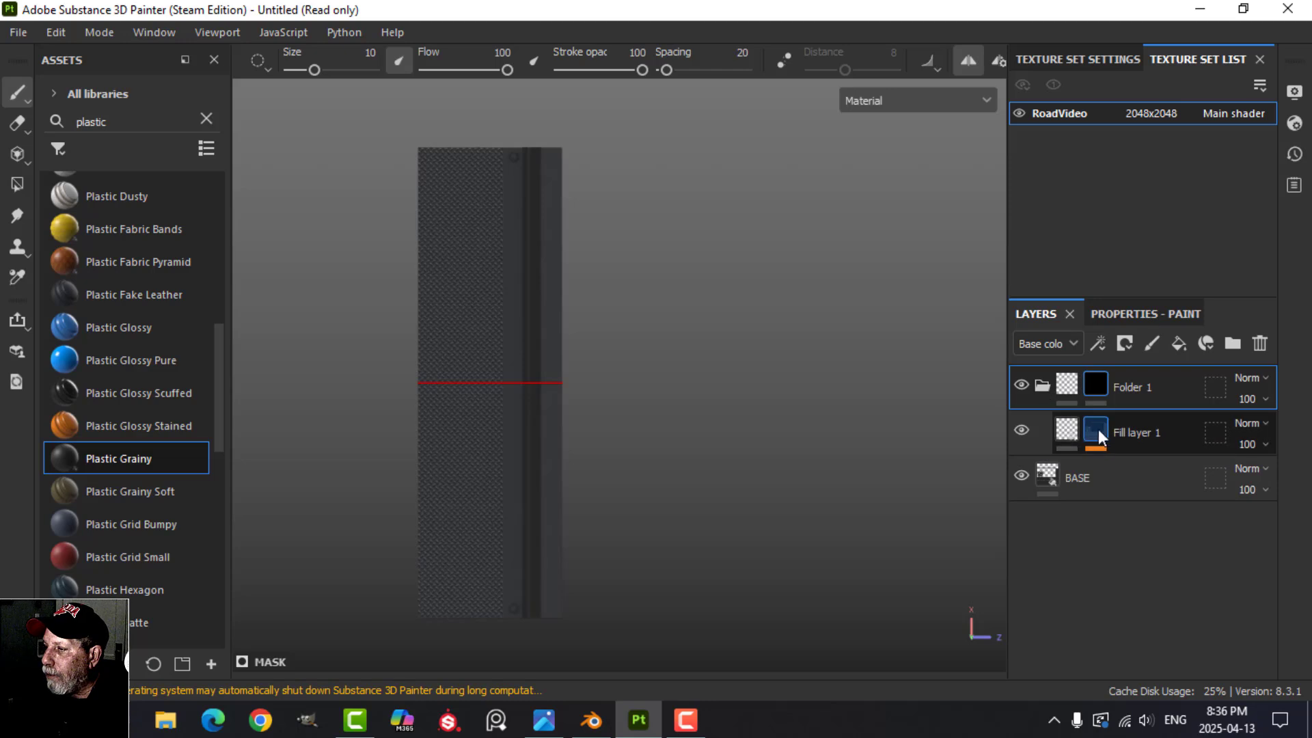
# Rename the masked folder as GRATE
pyautogui.doubleClick(1129, 387)
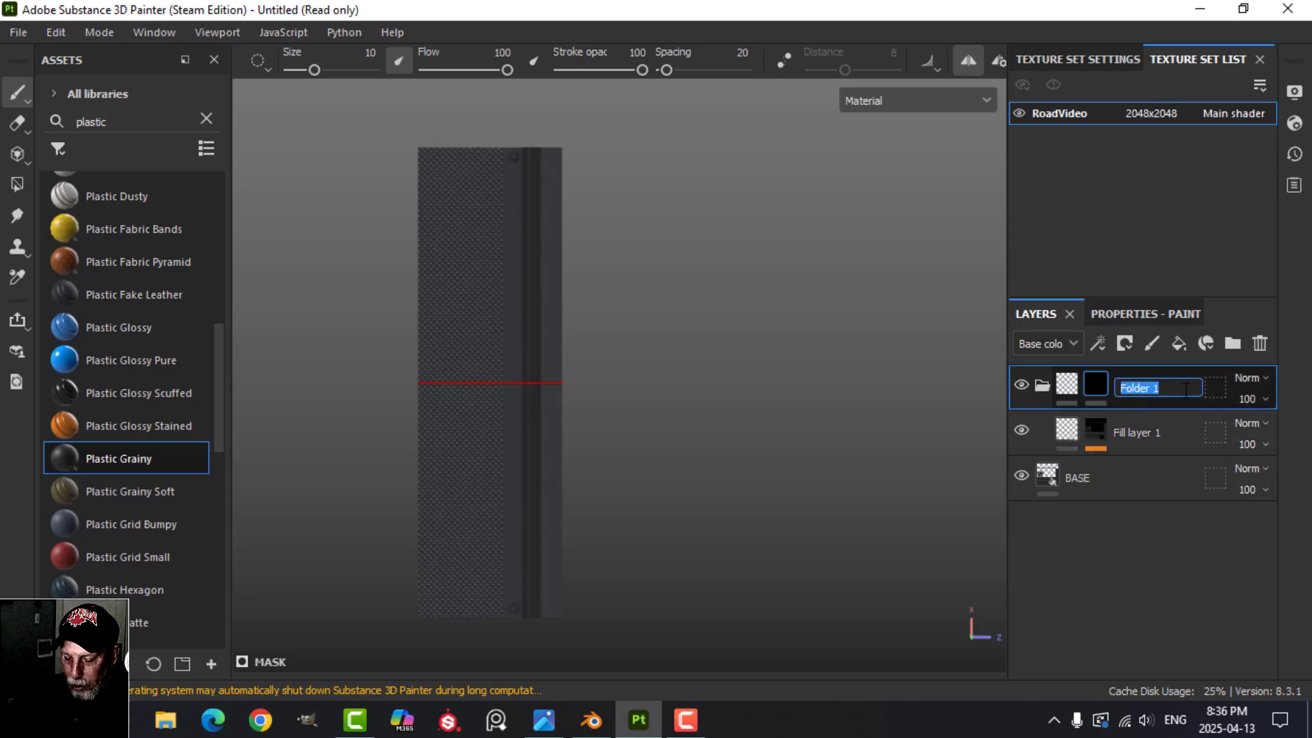
pyautogui.press('Return')
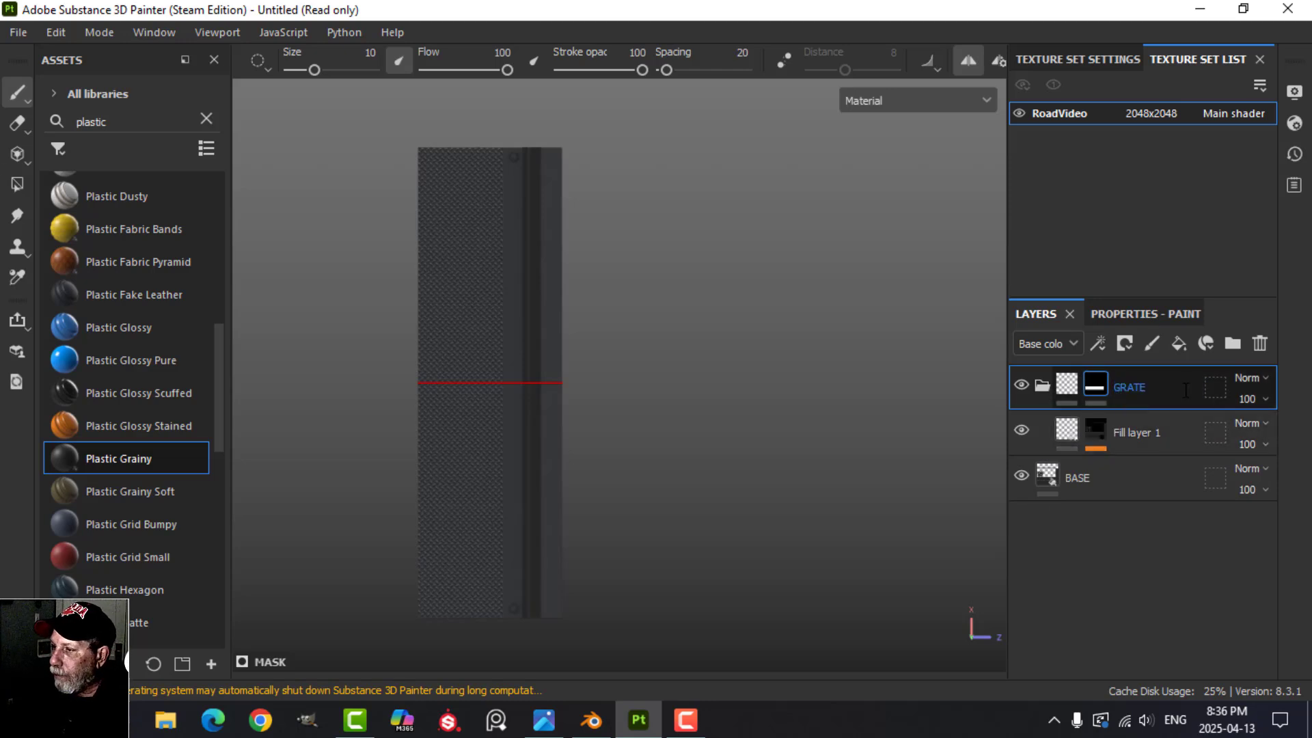
# Target Fill layer 1's mask, search the alphas for "sq" and set the brush to the Square Rectangle alpha
pyautogui.click(1144, 422)
pyautogui.click(62, 148)
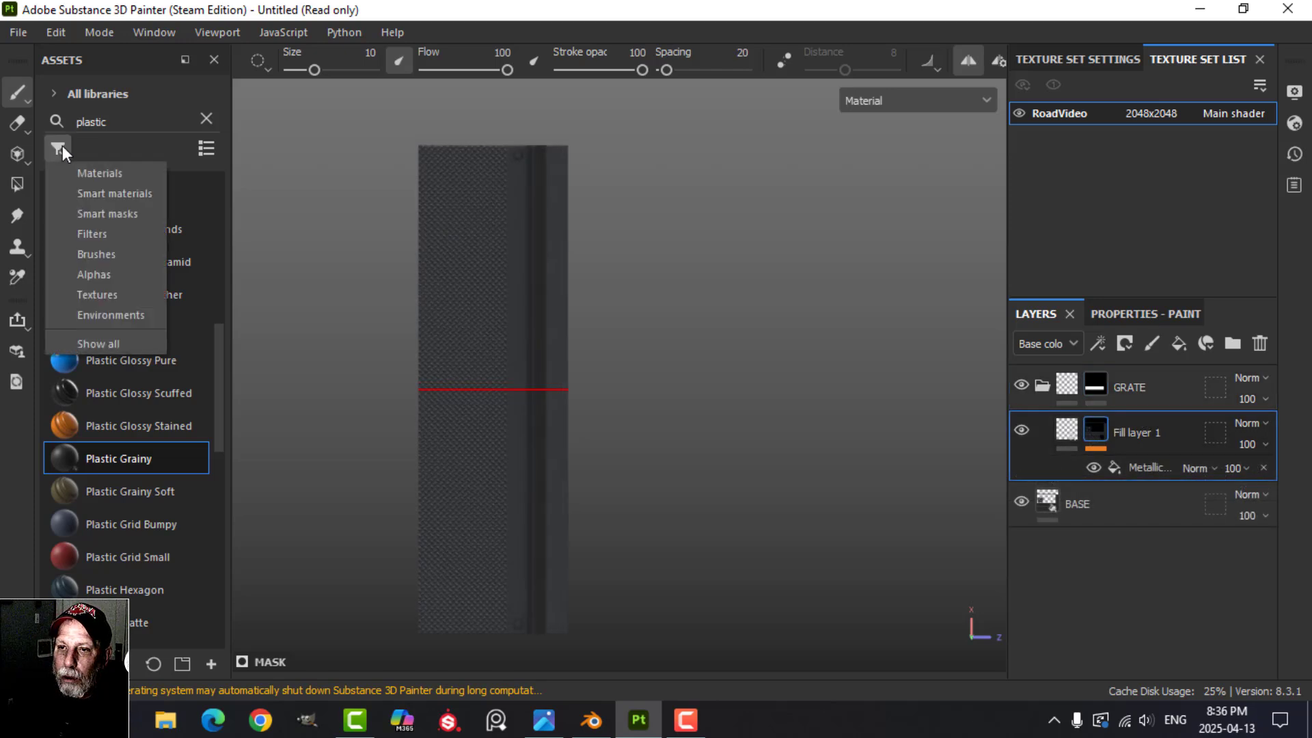
pyautogui.click(102, 273)
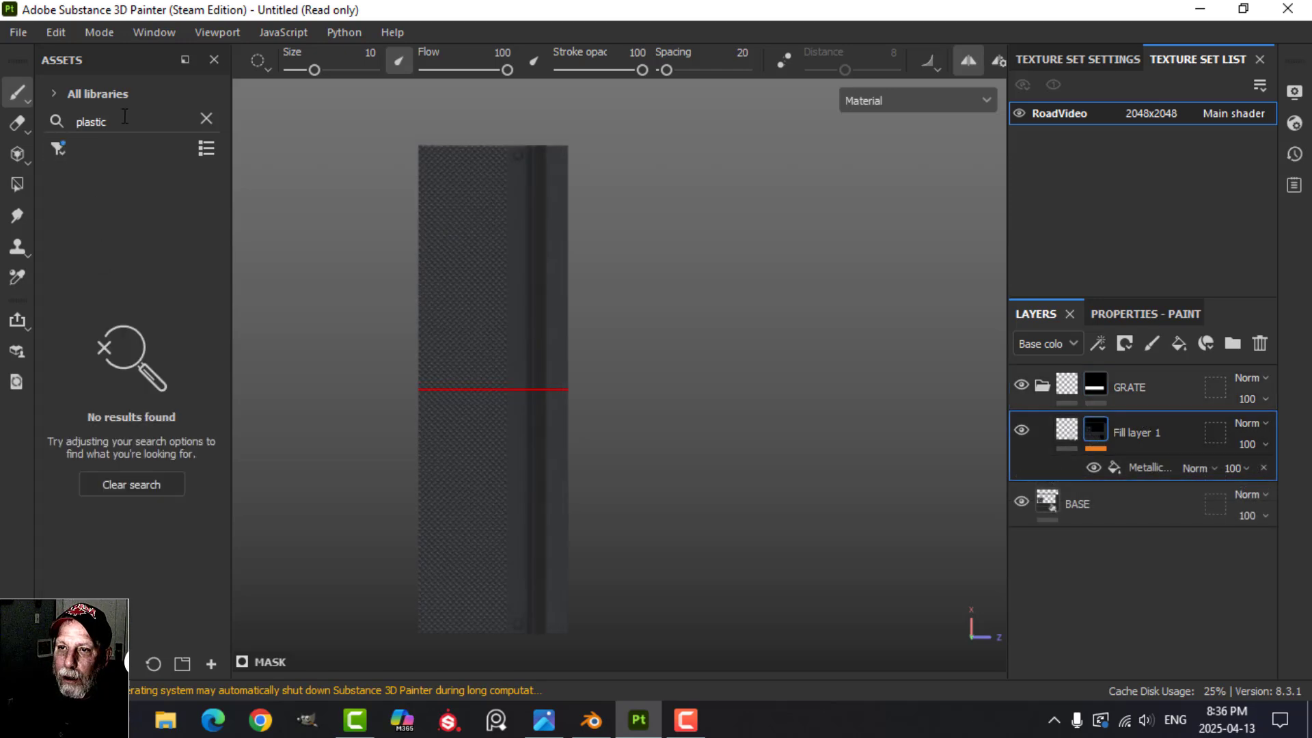
pyautogui.click(206, 119)
pyautogui.write('sq')
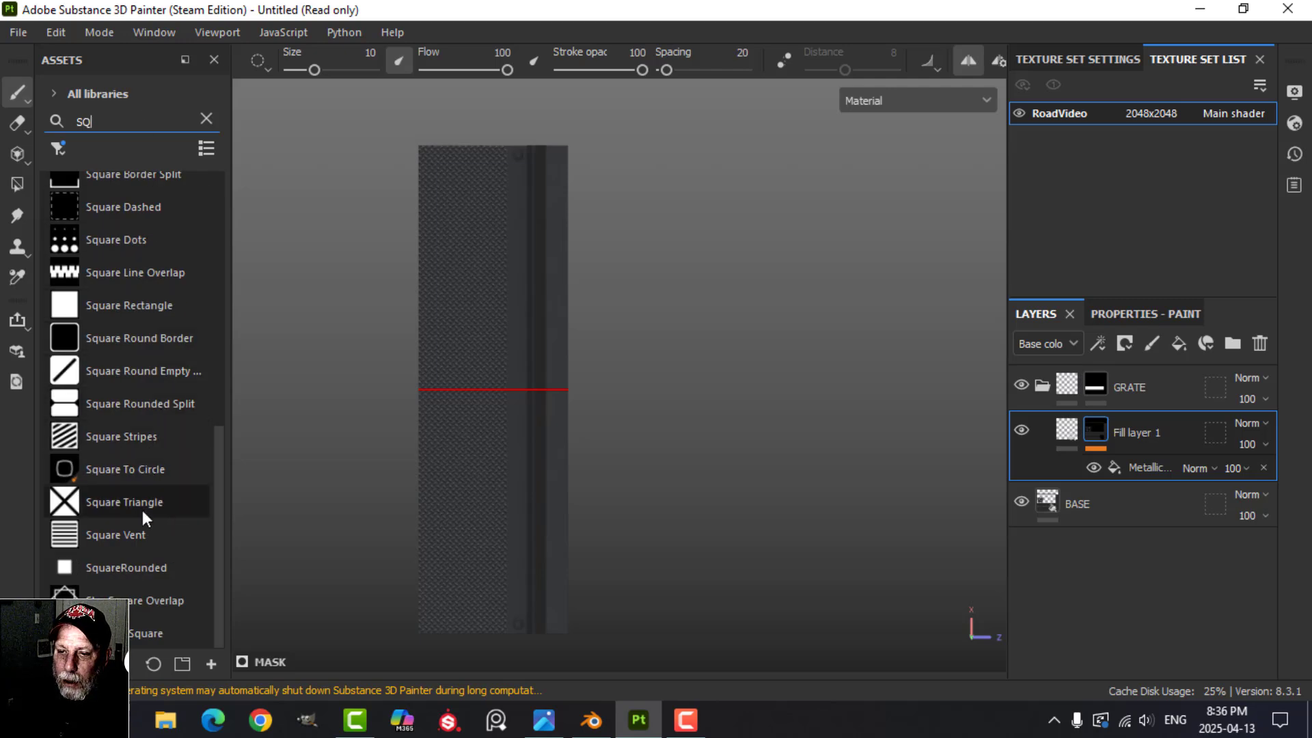
pyautogui.scroll(5, 142, 509)
pyautogui.scroll(-3, 142, 504)
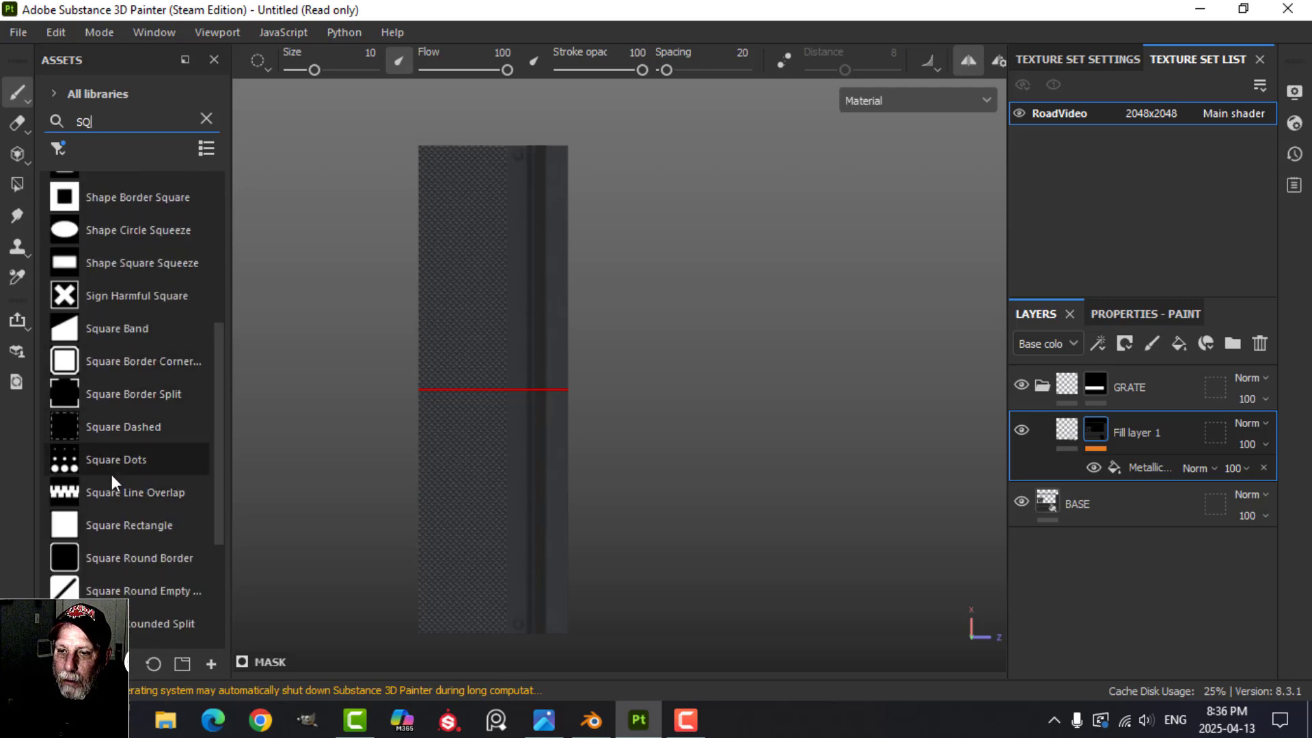
pyautogui.click(119, 523)
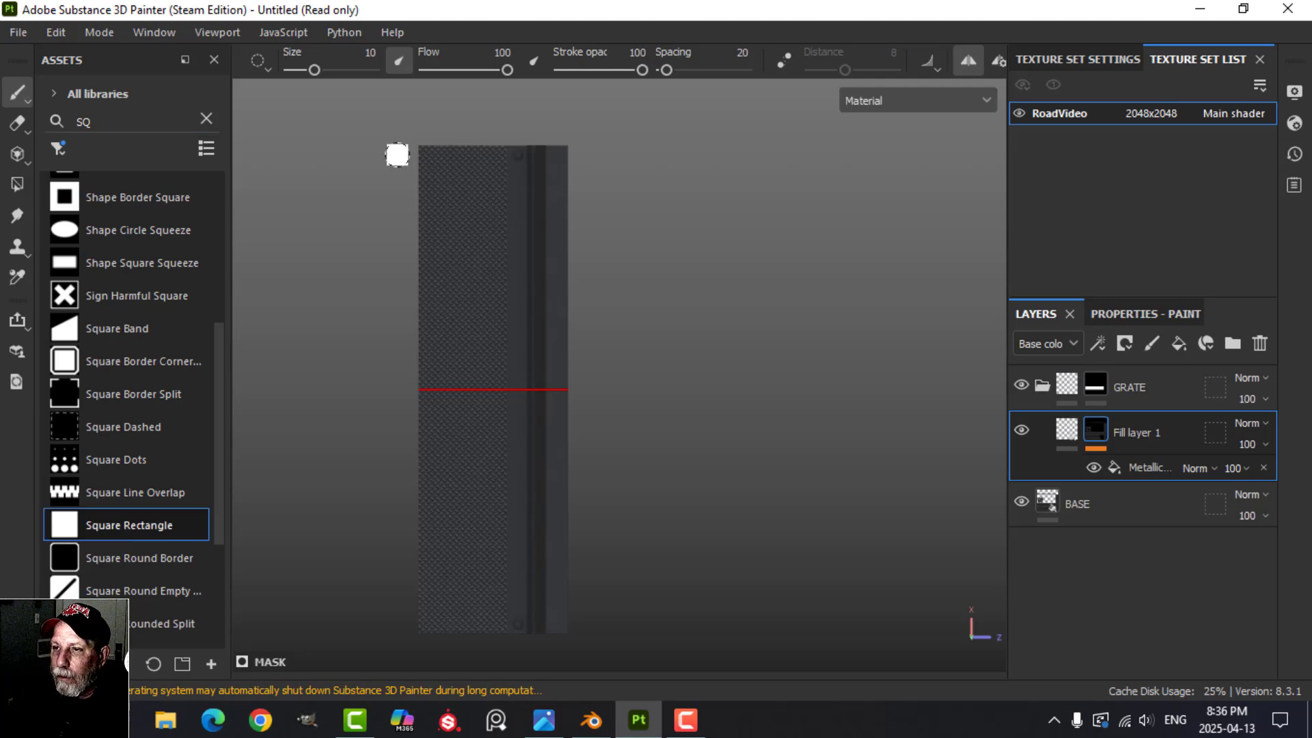
# Add a Paint effect above the metallic fill in Fill layer 1's mask
pyautogui.click(1145, 466)
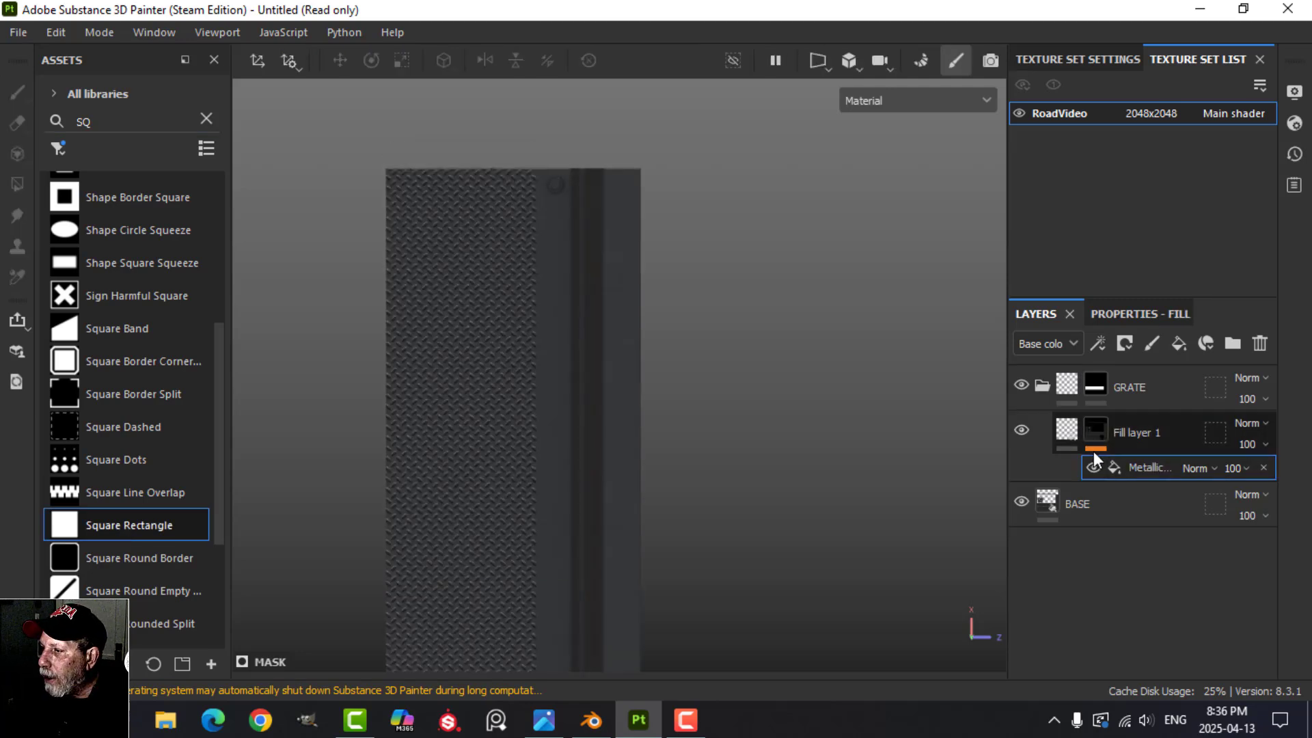
pyautogui.click(1097, 344)
pyautogui.click(1136, 392)
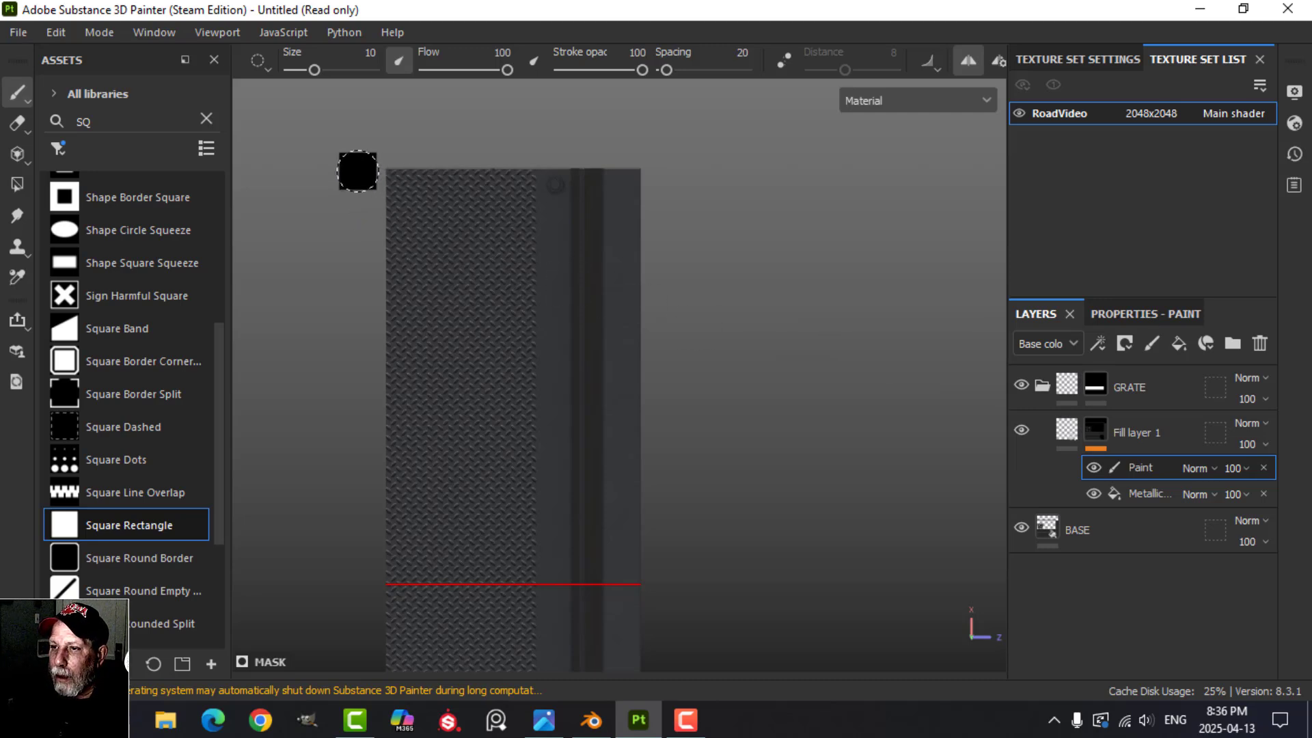
# Paint a straight black strip along the panel's end edge in the mask to remove the diamond-plate pattern there
pyautogui.moveTo(357, 170); pyautogui.dragTo(587, 175)
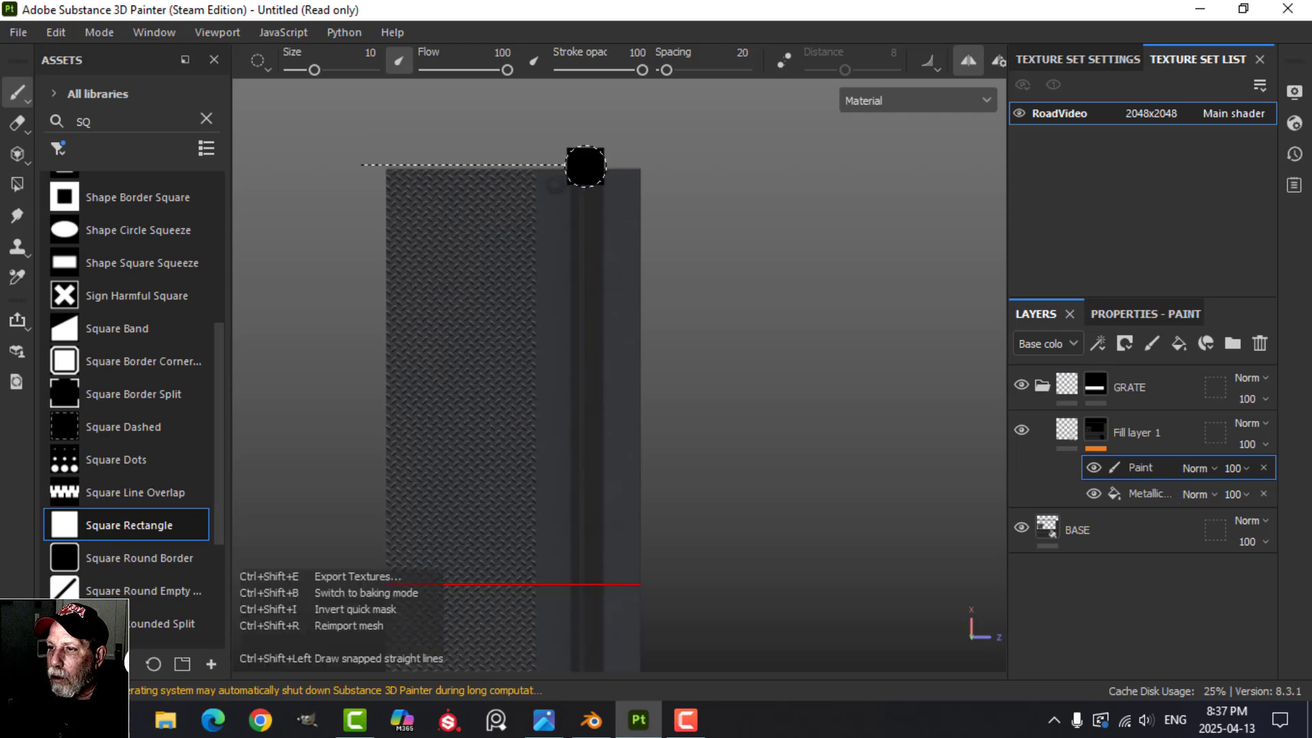
pyautogui.click(356, 172)
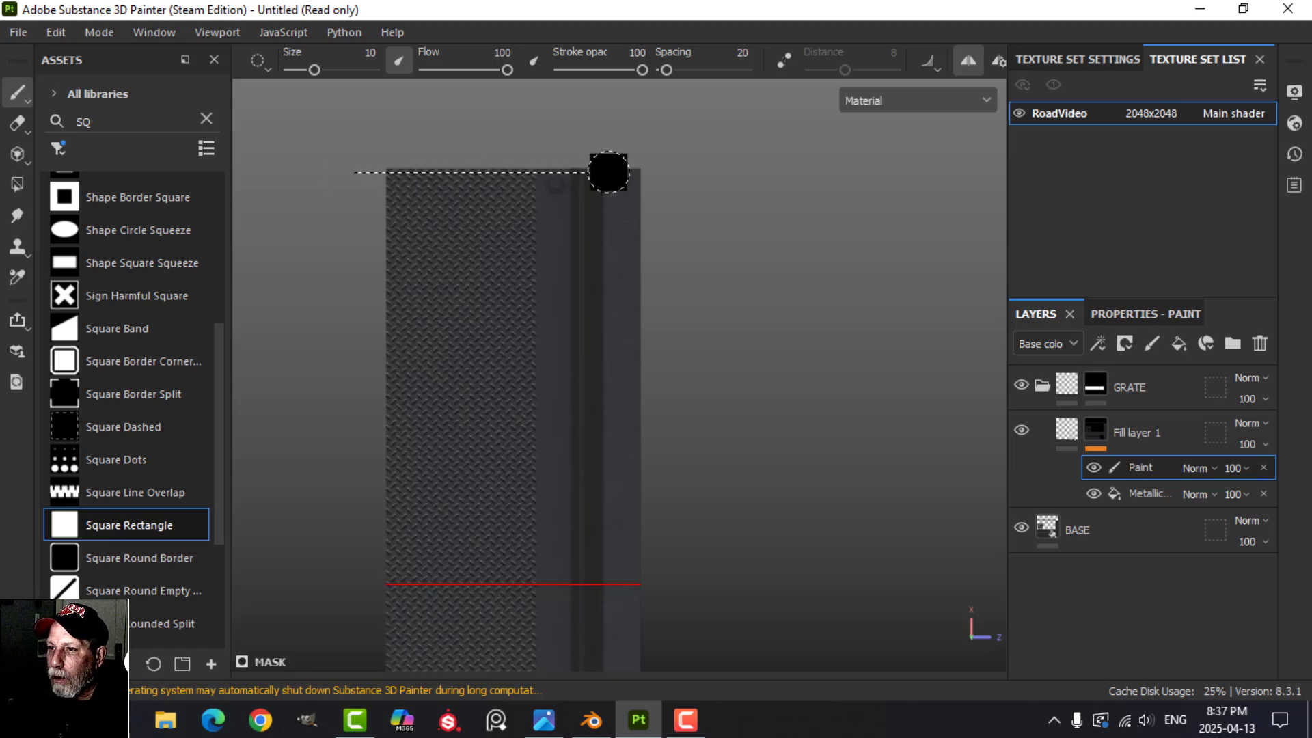
pyautogui.keyDown('shift'); pyautogui.click(609, 172); pyautogui.keyUp('shift')
pyautogui.scroll(2, 489, 273)
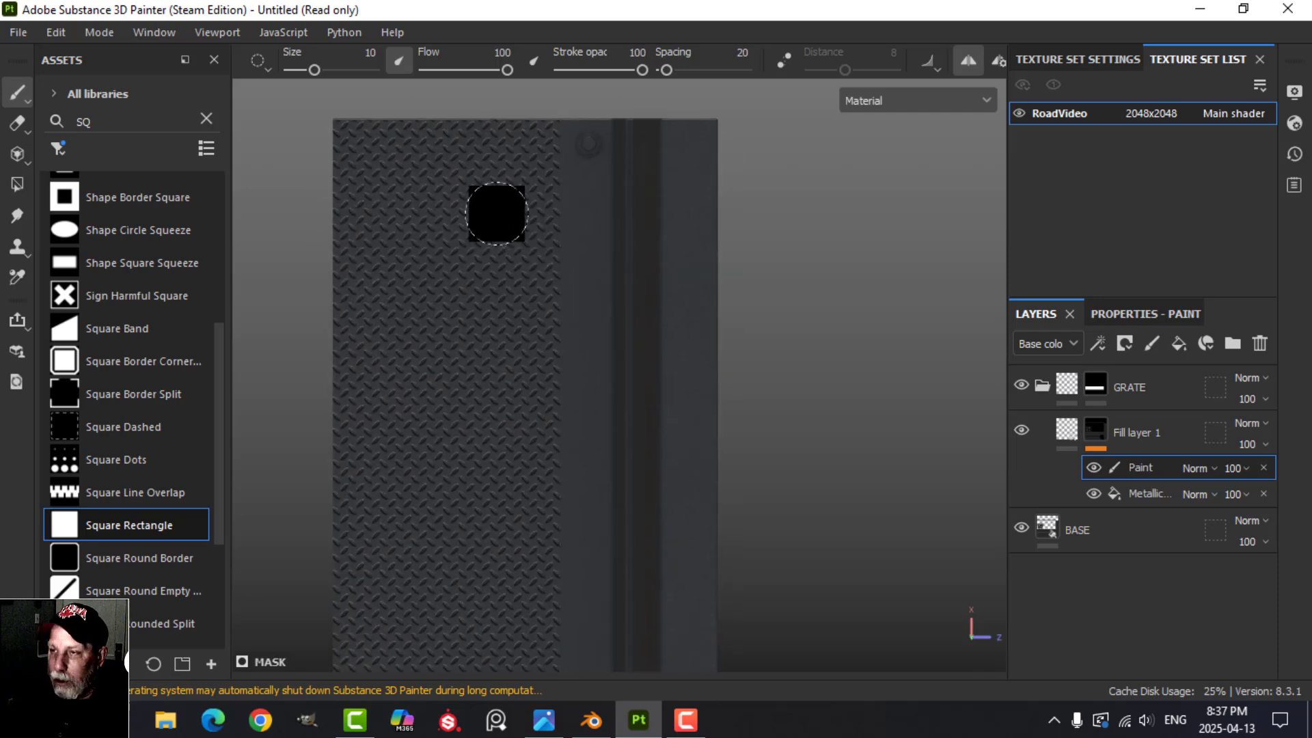
pyautogui.scroll(1, 500, 222)
pyautogui.click(331, 166)
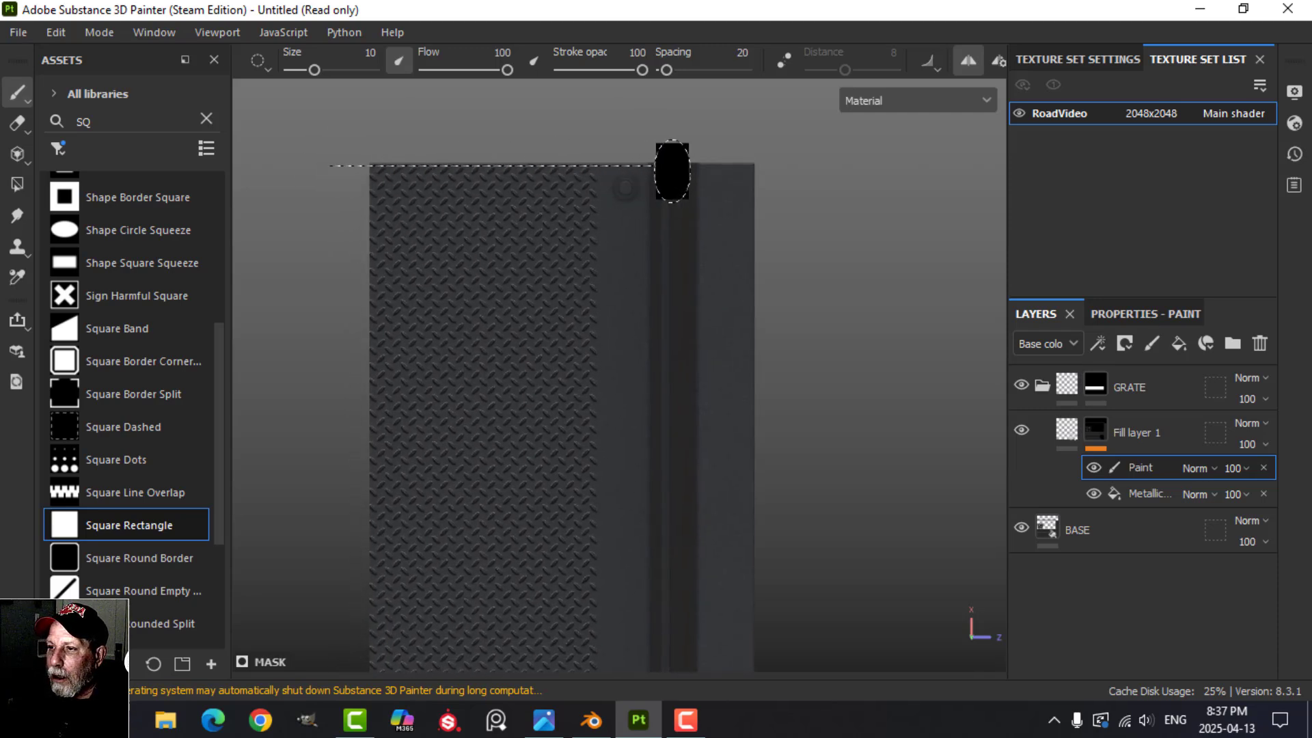
pyautogui.keyDown('shift'); pyautogui.click(679, 172); pyautogui.keyUp('shift')
pyautogui.scroll(4, 671, 313)
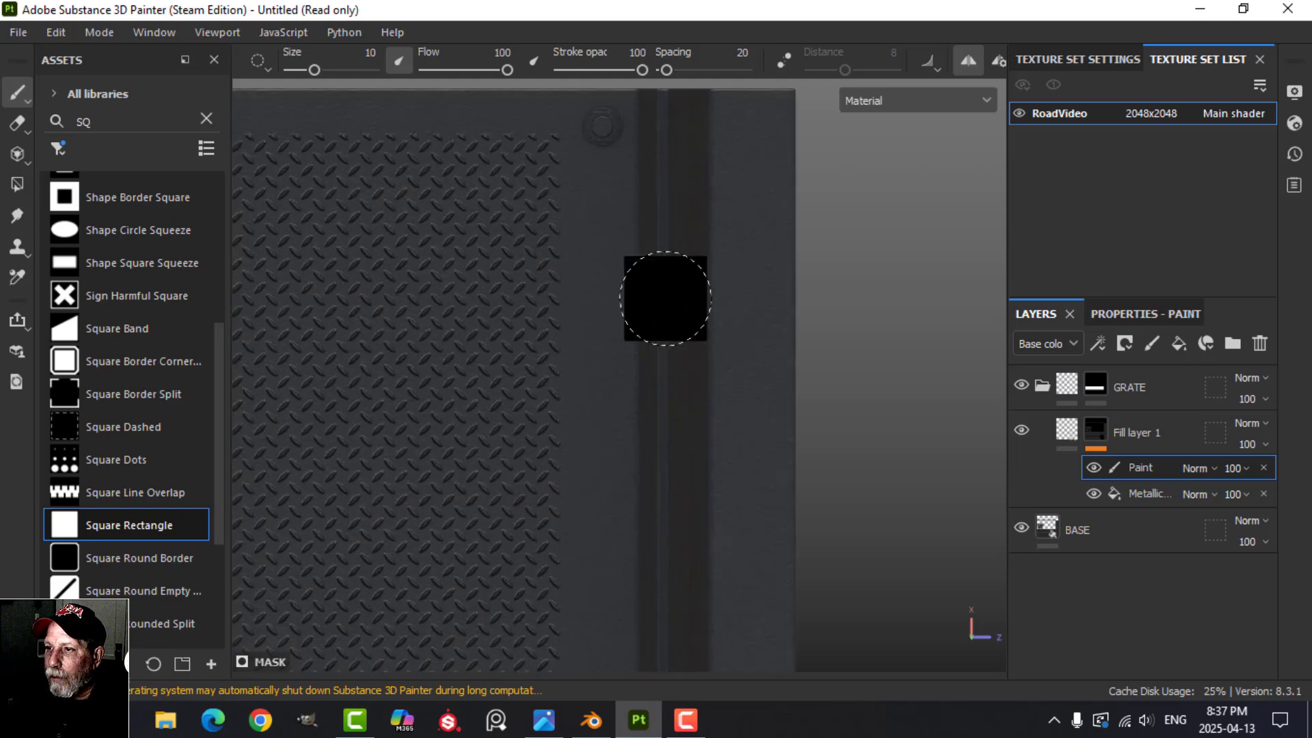
# Examine the pattern-free border at the opposite end of the panel and along its length
pyautogui.scroll(-4, 664, 299)
pyautogui.scroll(-3, 663, 303)
pyautogui.keyDown('alt'); pyautogui.moveTo(672, 390); pyautogui.dragTo(649, 240, button='middle'); pyautogui.keyUp('alt')
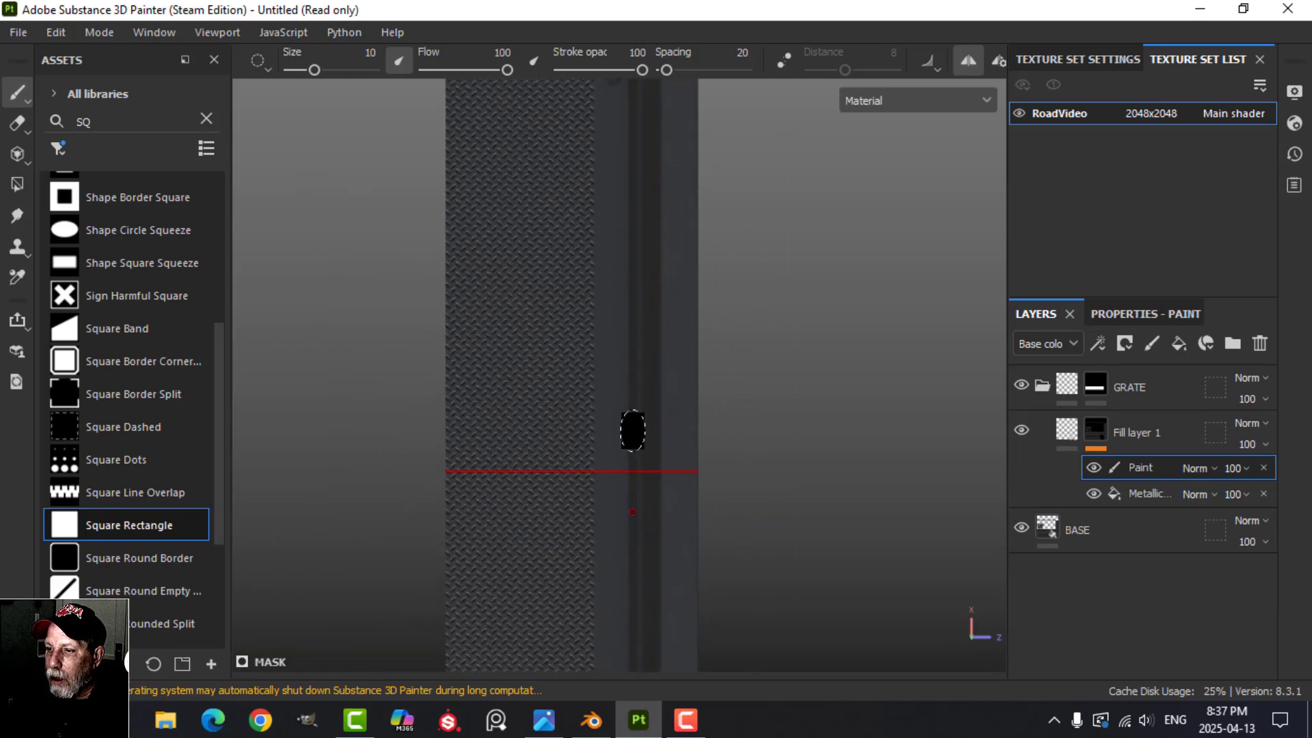
pyautogui.keyDown('alt'); pyautogui.moveTo(630, 441); pyautogui.dragTo(582, 233, button='middle'); pyautogui.keyUp('alt')
pyautogui.keyDown('alt'); pyautogui.moveTo(566, 434); pyautogui.dragTo(572, 252, button='middle'); pyautogui.keyUp('alt')
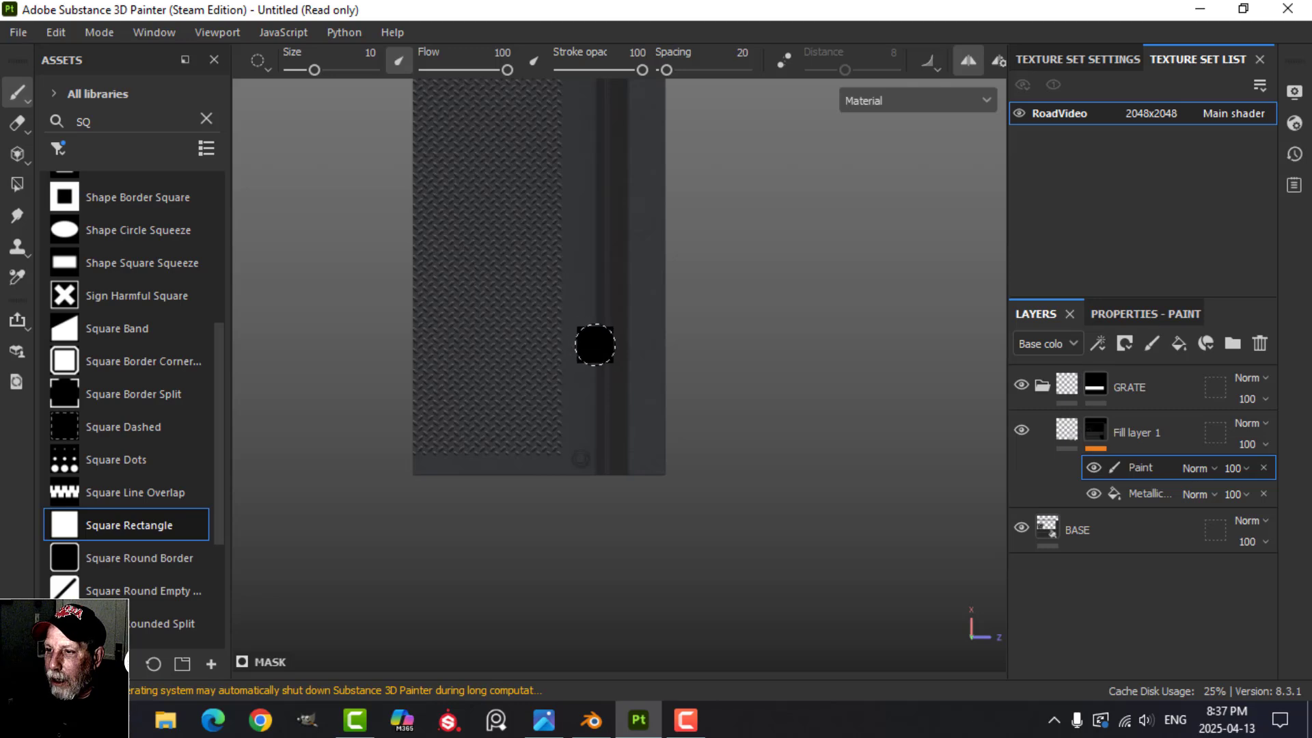
pyautogui.scroll(2, 595, 345)
pyautogui.scroll(-3, 595, 343)
pyautogui.keyDown('alt'); pyautogui.moveTo(606, 269); pyautogui.dragTo(553, 428, button='middle'); pyautogui.keyUp('alt')
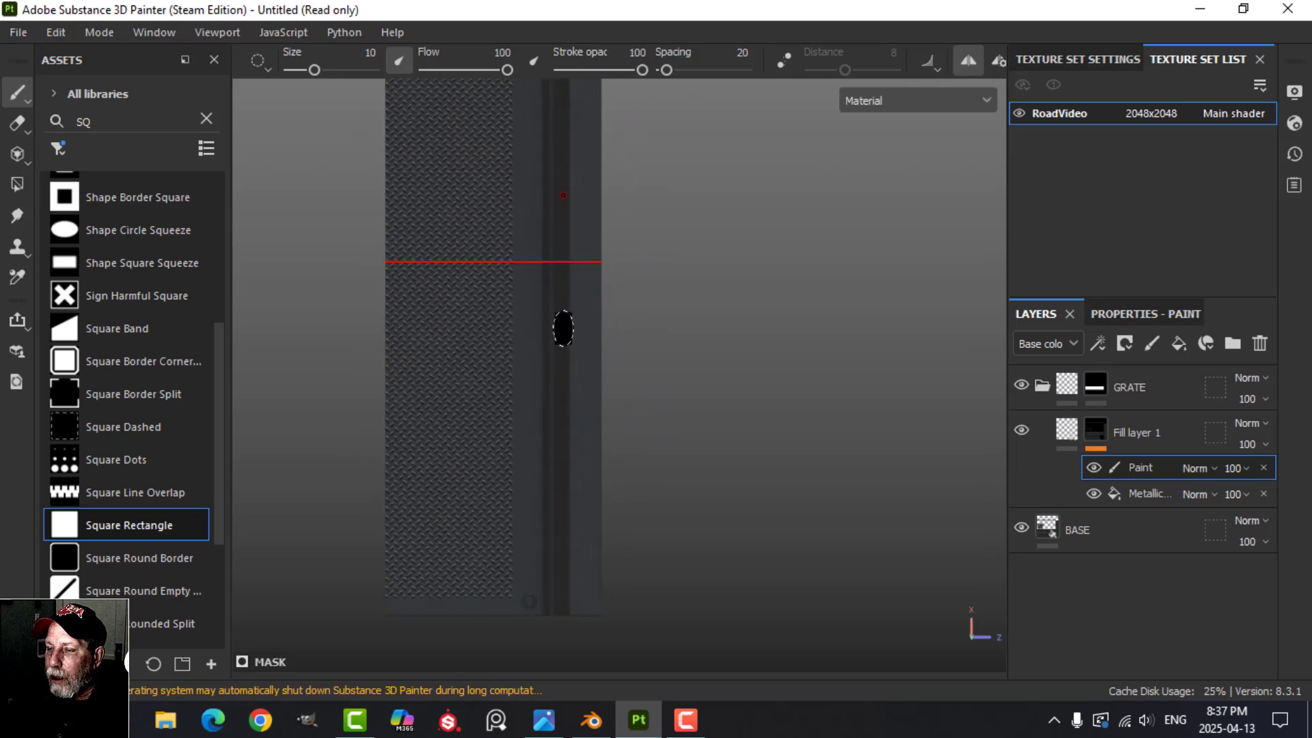
pyautogui.scroll(3, 646, 377)
# Turn off symmetry and frame the full panel from above
pyautogui.click(976, 63)
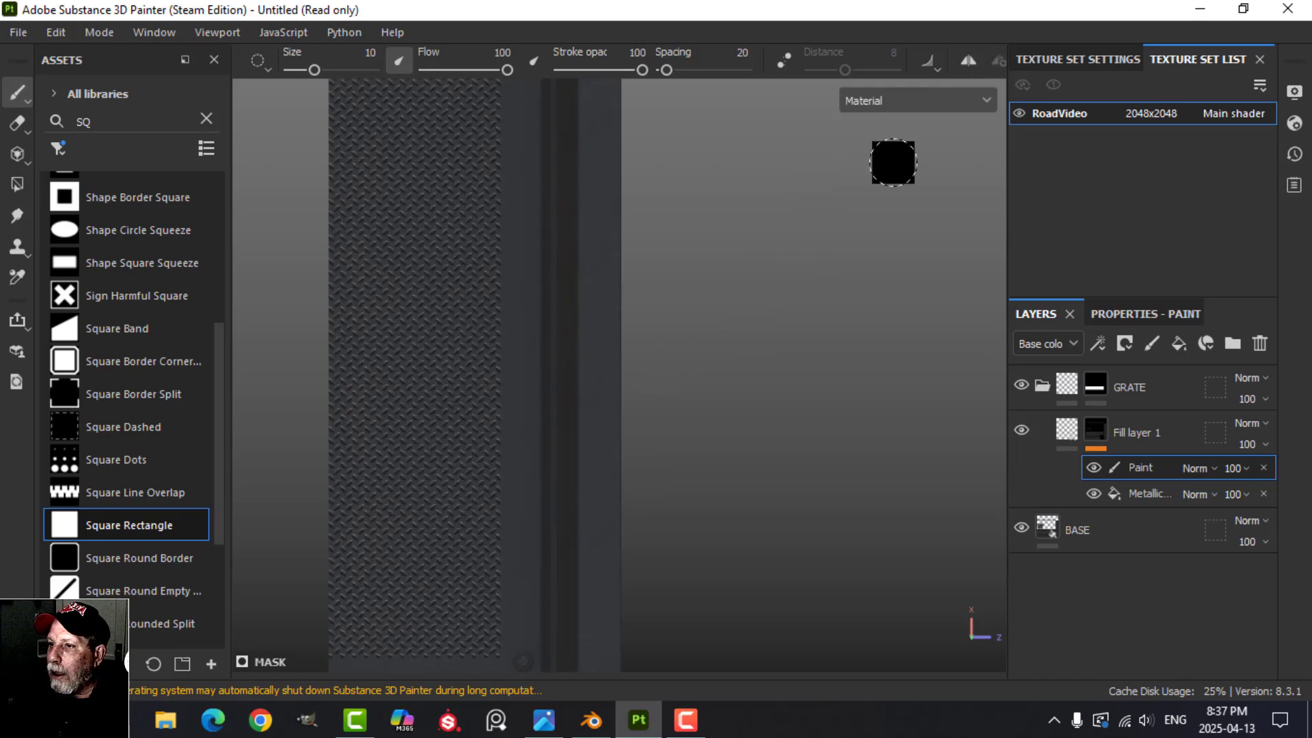
pyautogui.scroll(2, 682, 401)
pyautogui.scroll(-4, 677, 407)
pyautogui.moveTo(668, 407)
pyautogui.keyDown('alt'); pyautogui.mouseDown()
pyautogui.moveTo(668, 363)
pyautogui.moveTo(694, 334)
pyautogui.moveTo(585, 378)
pyautogui.moveTo(645, 341)
pyautogui.mouseUp(); pyautogui.keyUp('alt')
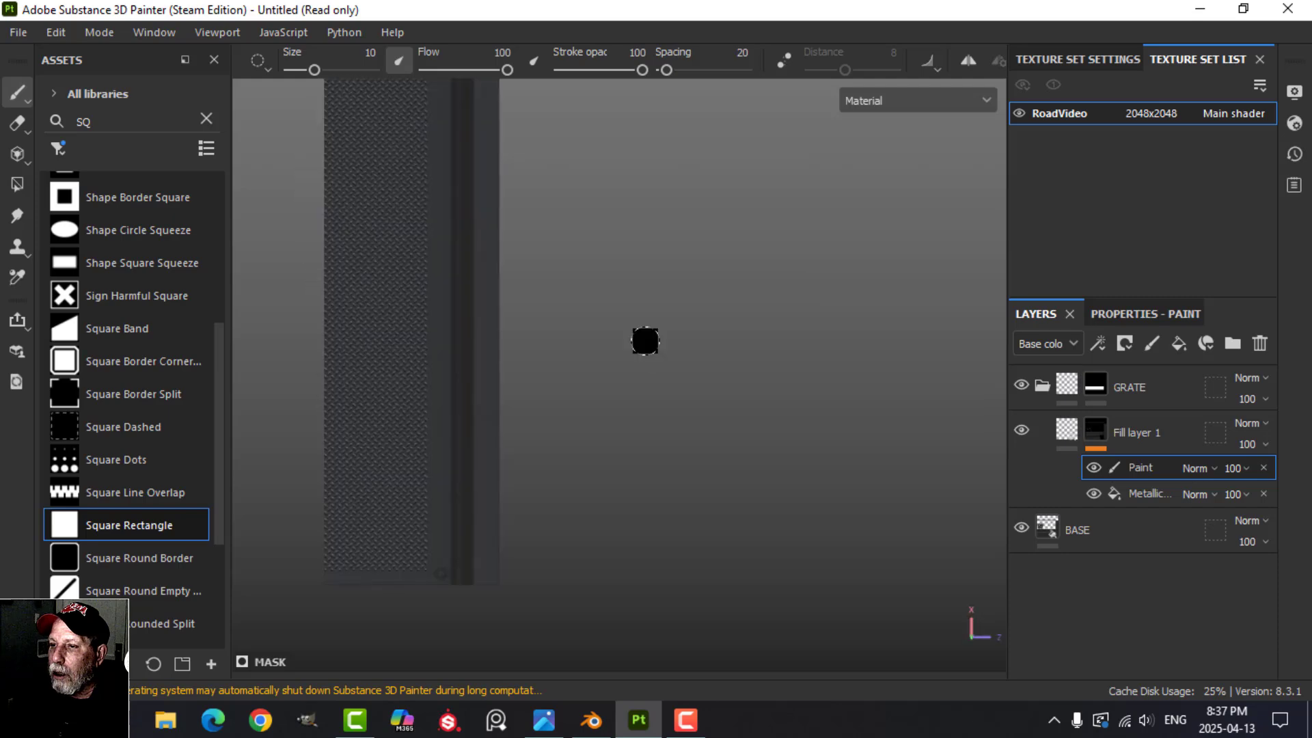
pyautogui.keyDown('alt'); pyautogui.moveTo(593, 289); pyautogui.dragTo(669, 369, button='middle'); pyautogui.keyUp('alt')
pyautogui.scroll(2, 658, 384)
pyautogui.scroll(-3, 657, 386)
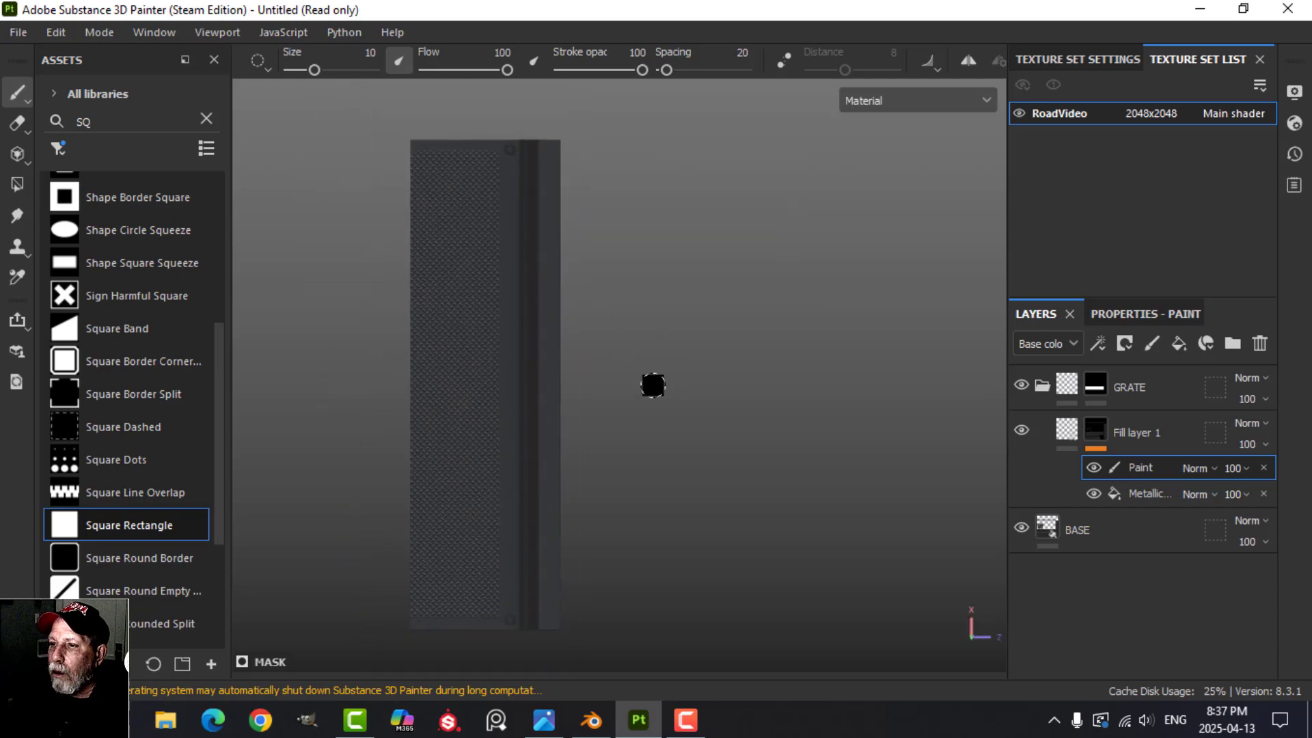
# Collapse the GRATE folder and add a fill layer above it with only the color channel enabled
pyautogui.click(1039, 384)
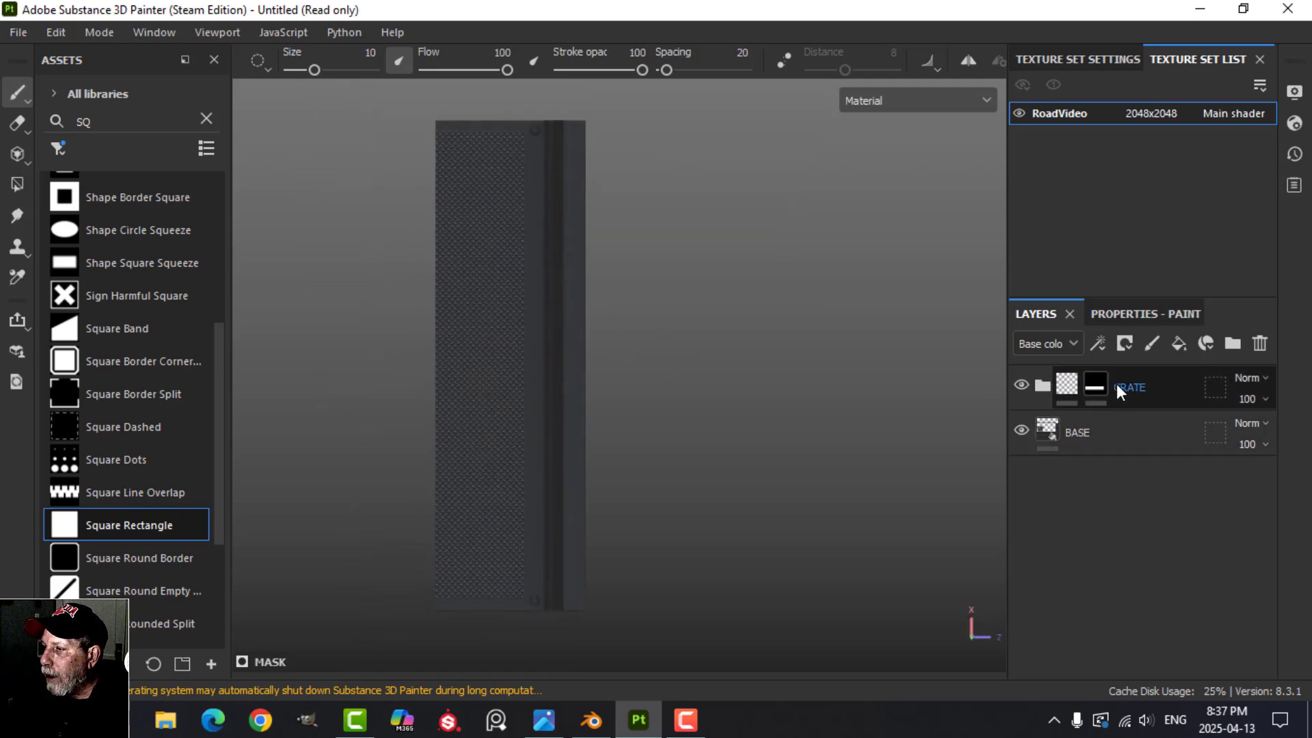
pyautogui.click(1190, 388)
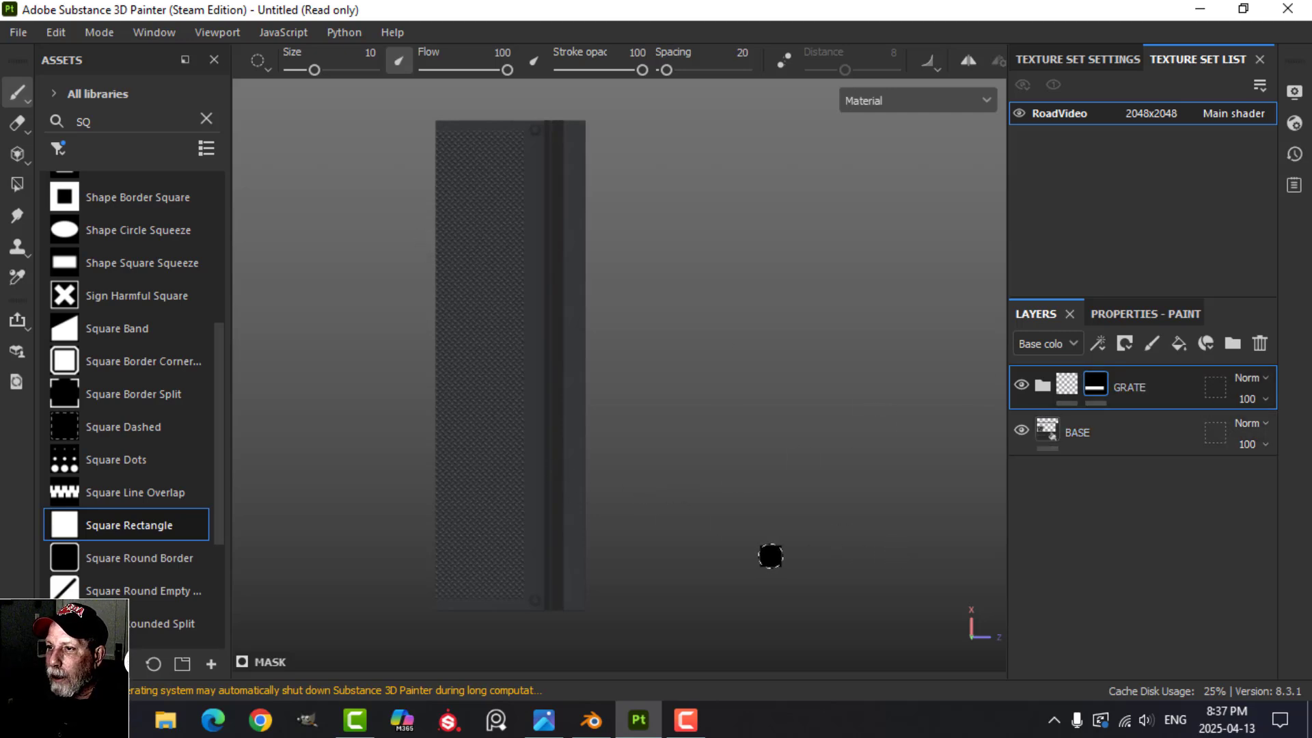
pyautogui.click(1178, 343)
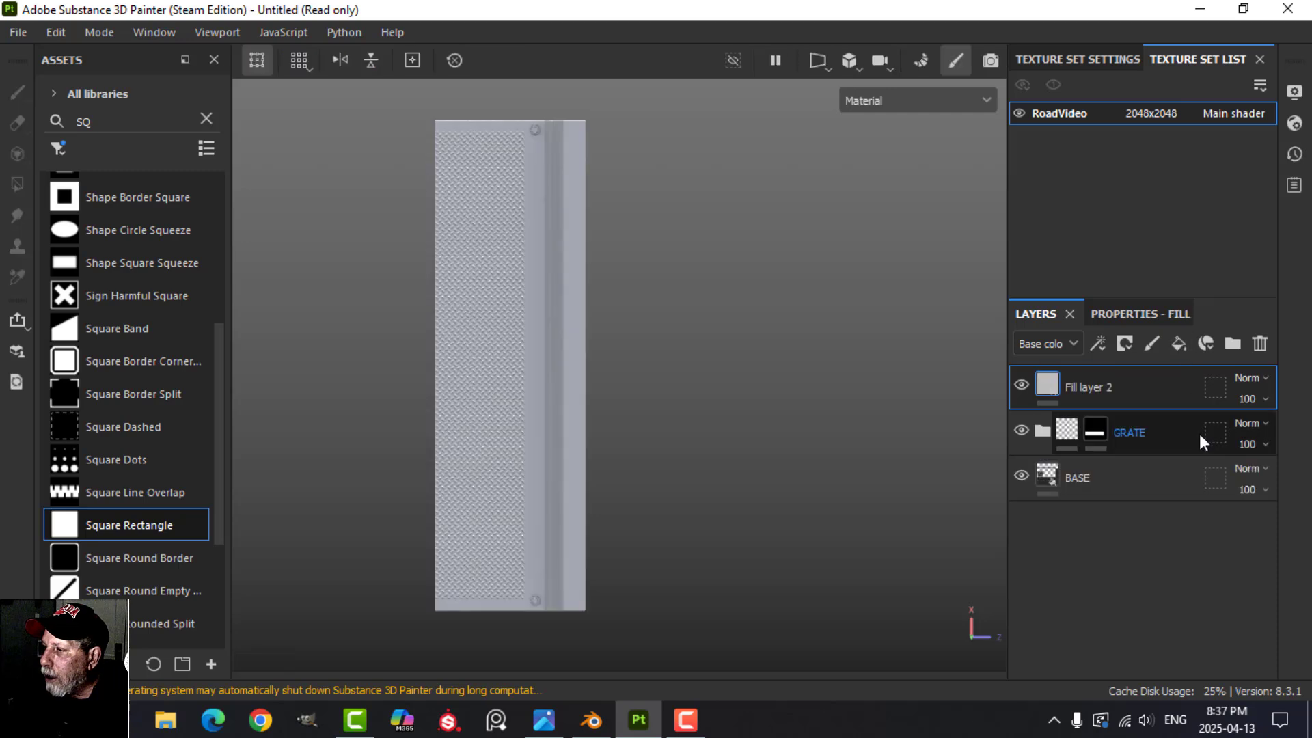
pyautogui.click(1152, 316)
pyautogui.scroll(-3, 1097, 540)
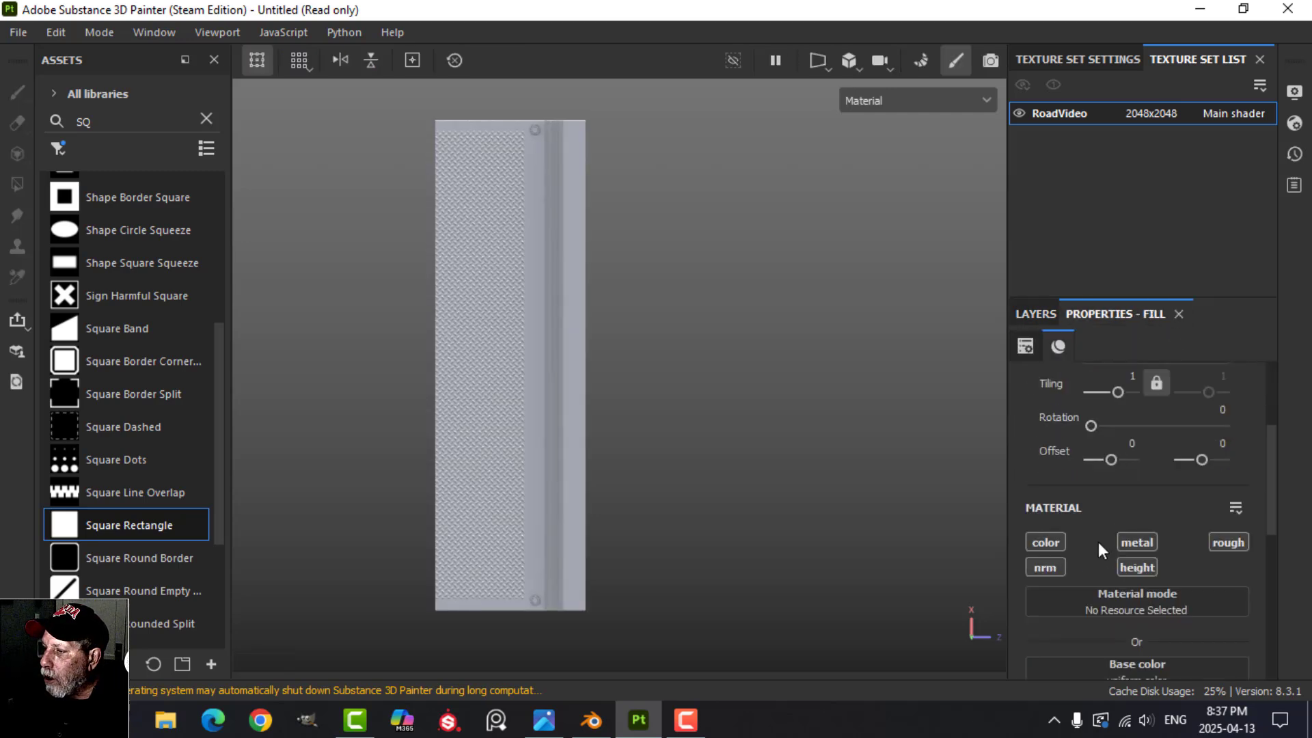
pyautogui.keyDown('alt'); pyautogui.click(1047, 544); pyautogui.keyUp('alt')
pyautogui.click(1046, 314)
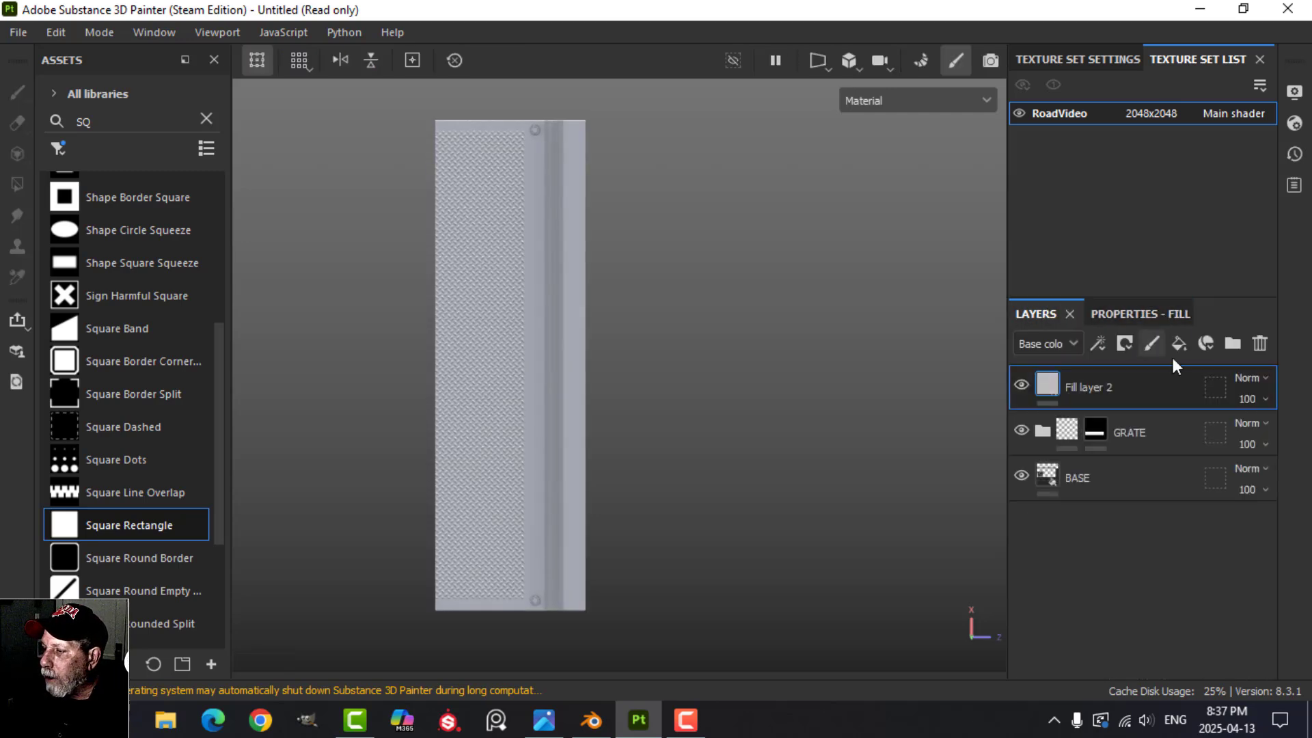
# Give Fill layer 2 a black mask and add a Paint effect to that mask
pyautogui.click(1125, 345)
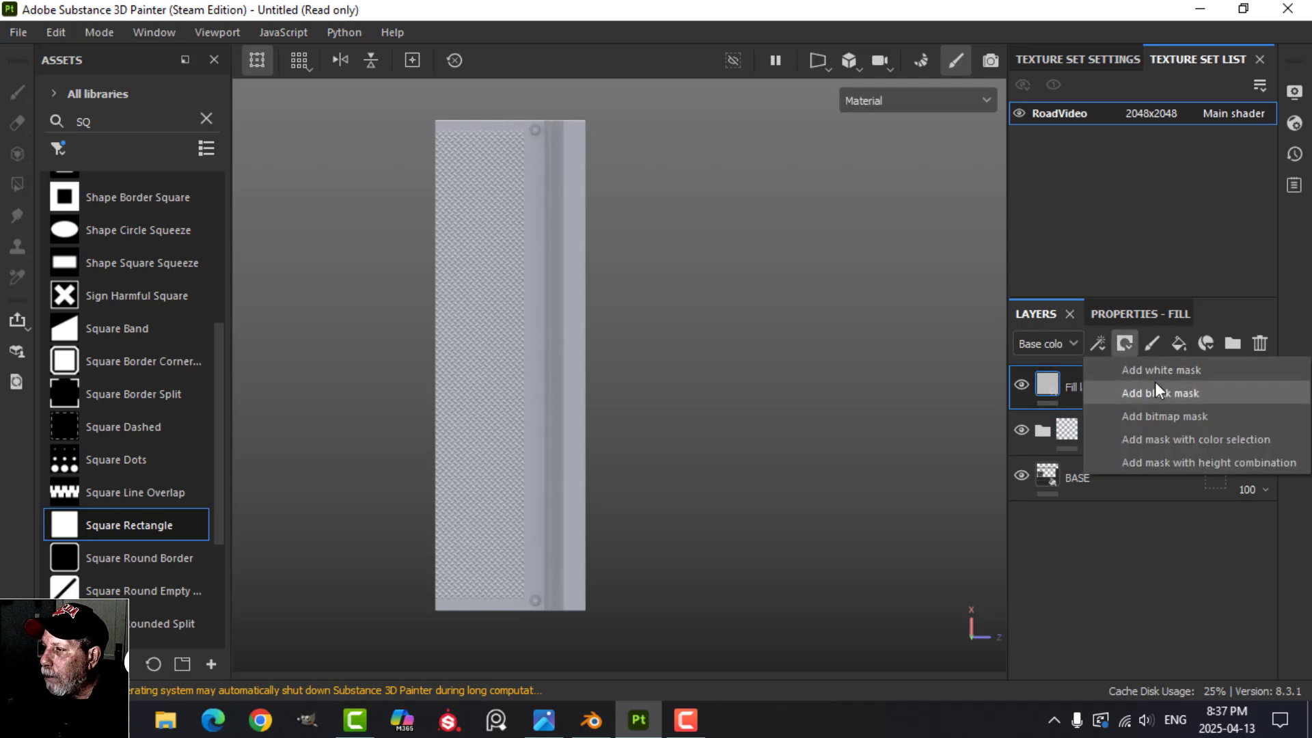
pyautogui.click(1154, 384)
pyautogui.click(1098, 343)
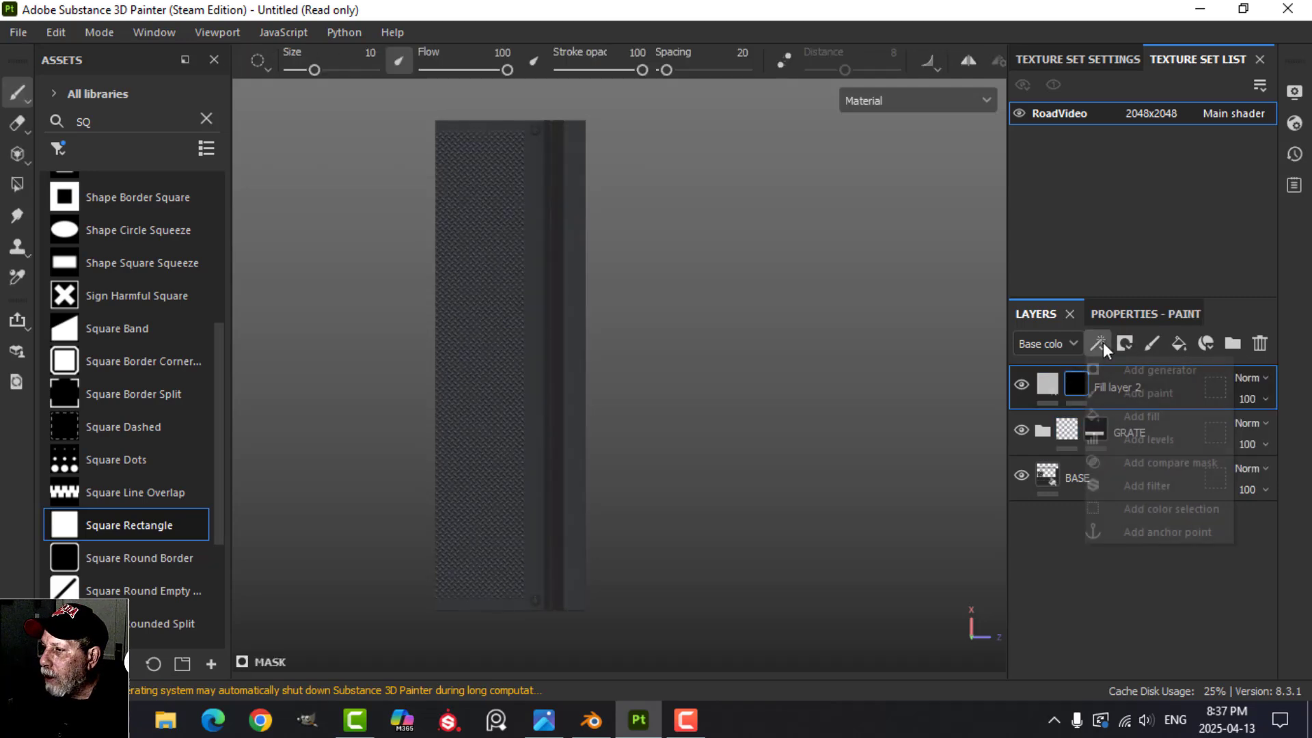
pyautogui.click(1138, 394)
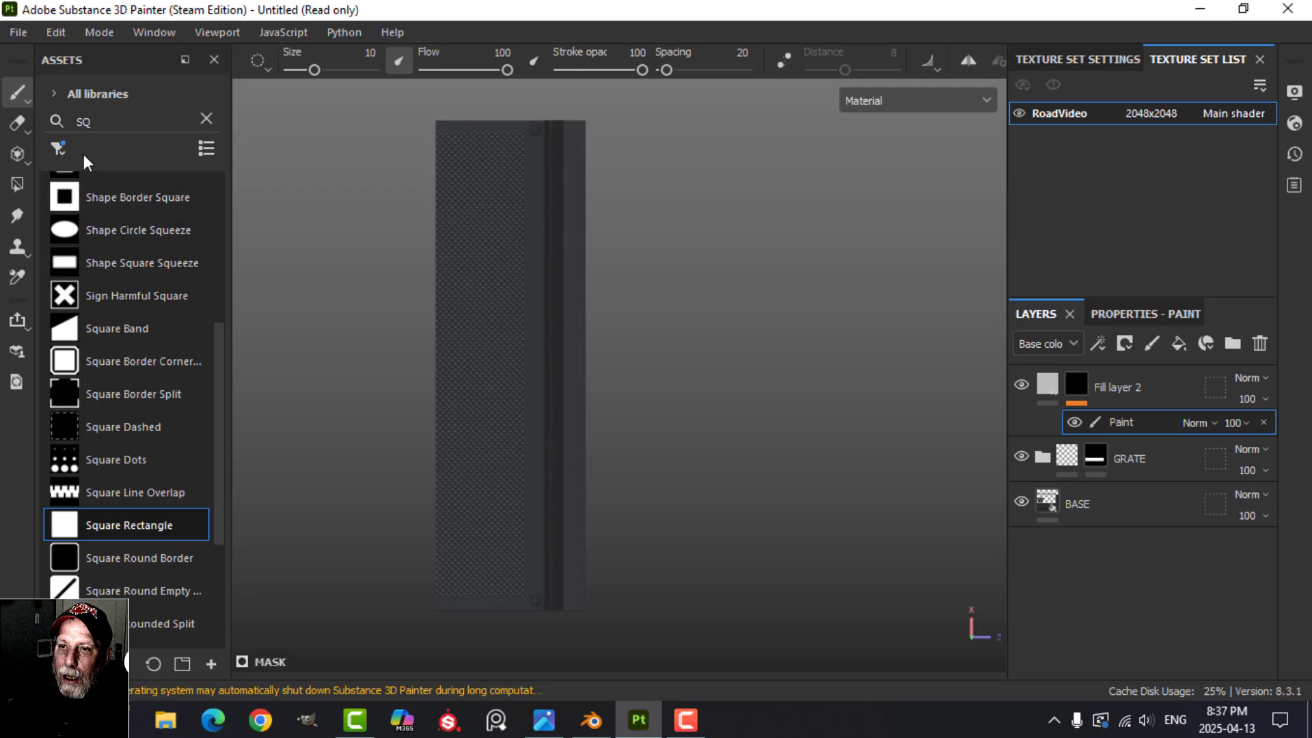
# Search the assets for ARROW and load the Arrow Simple Split alpha onto the brush
pyautogui.click(205, 119)
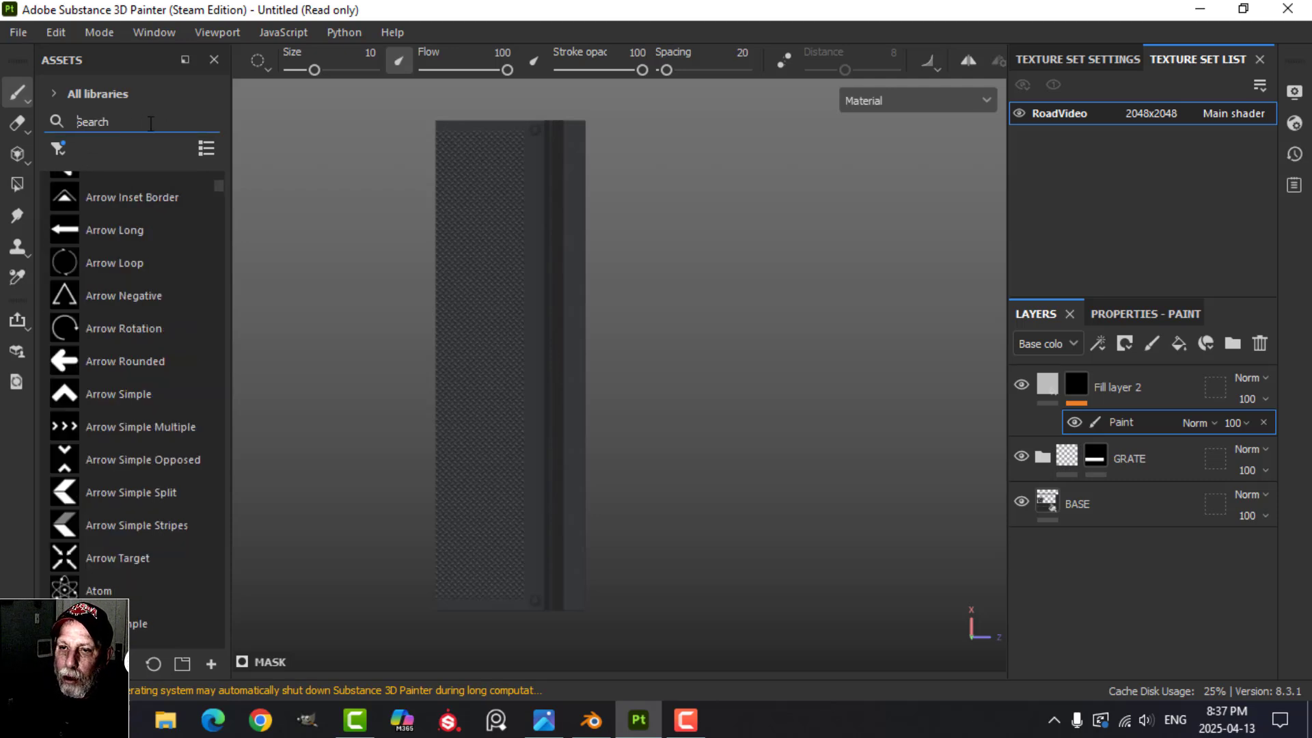
pyautogui.write('ARROW')
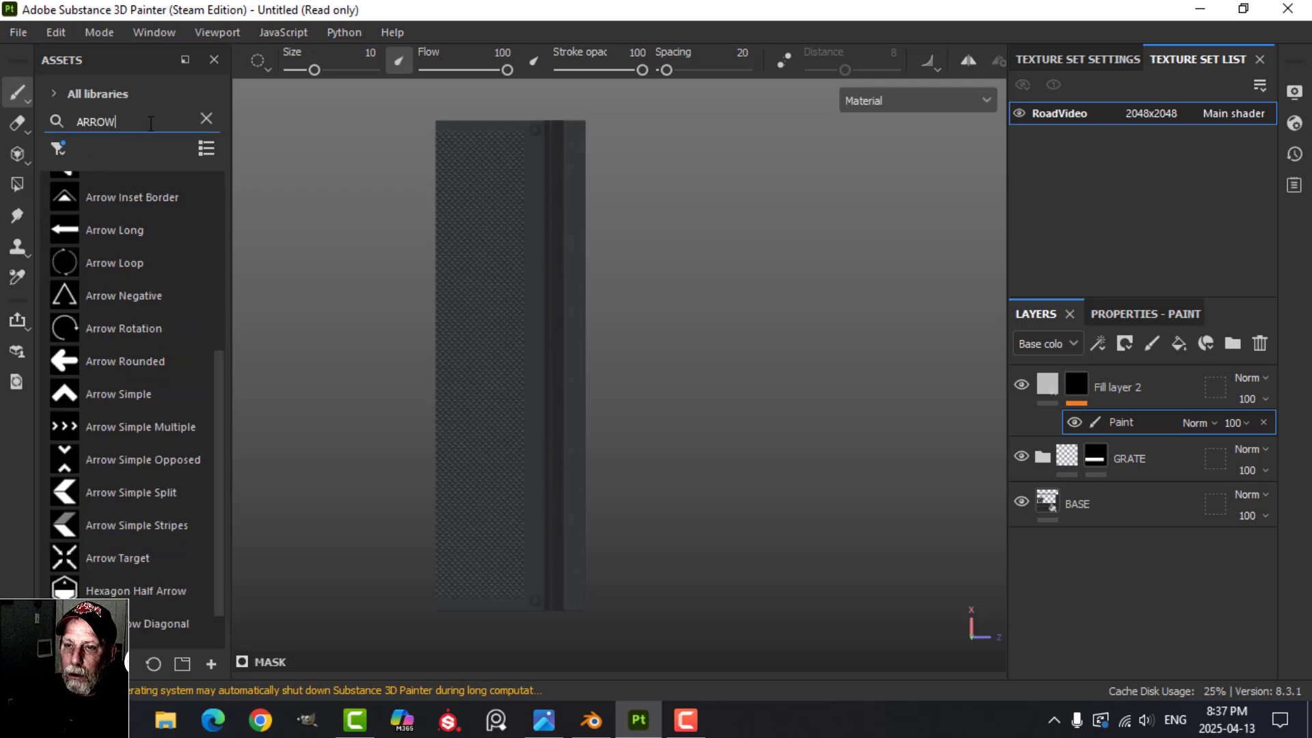
pyautogui.click(108, 489)
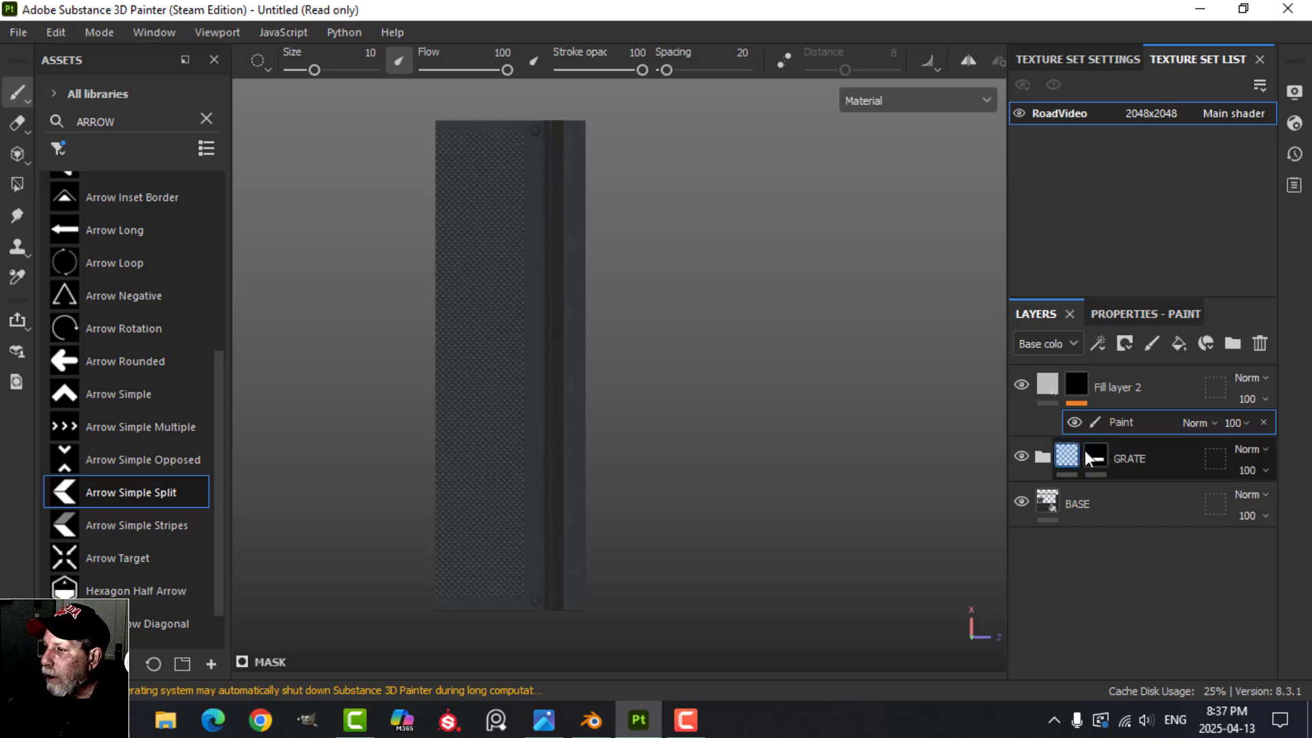
# Set the arrow brush to an angle of 90, a size of about 14 and a spacing of 170
pyautogui.click(1168, 314)
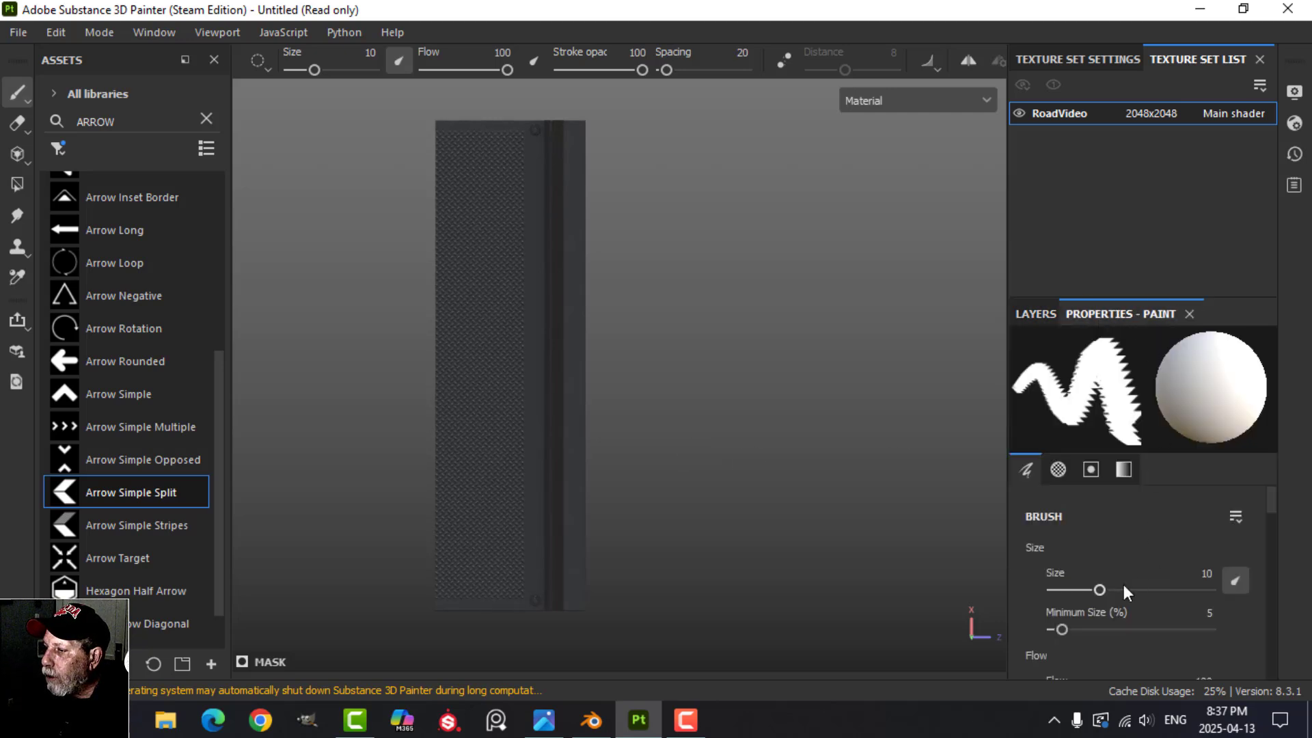
pyautogui.scroll(-5, 1123, 590)
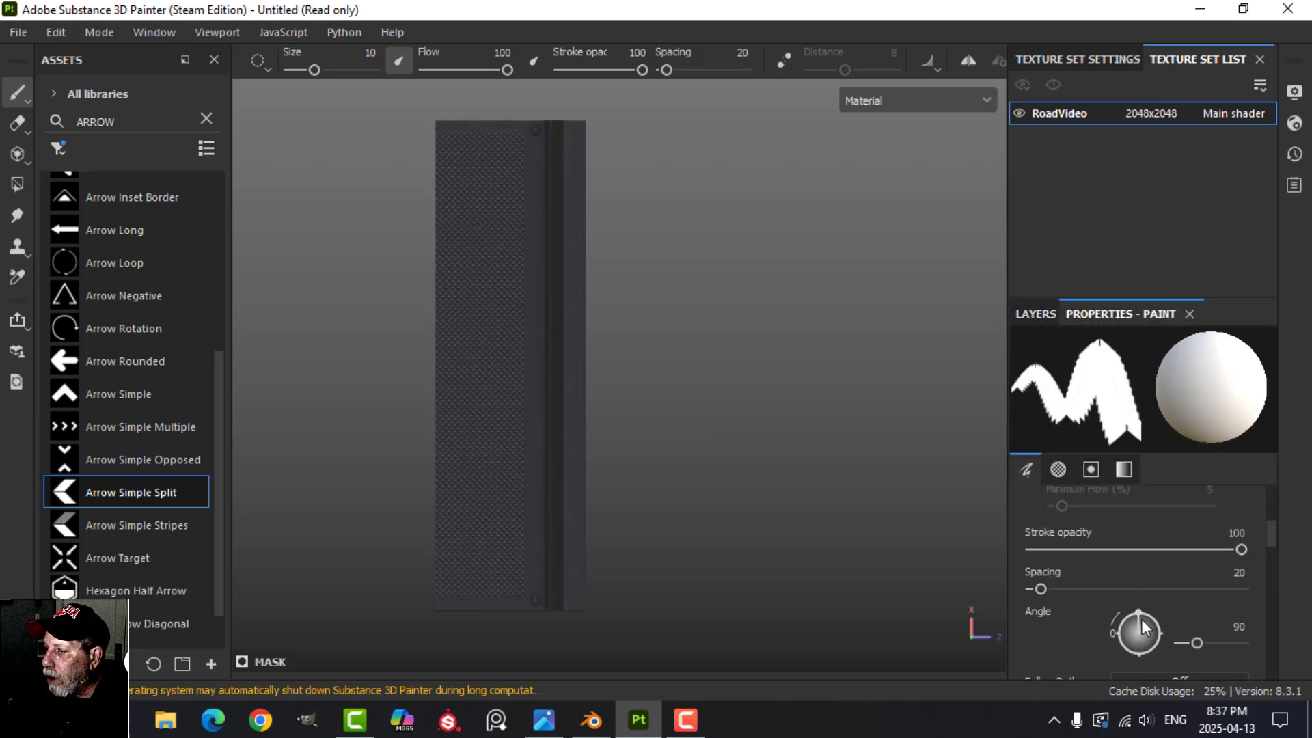
pyautogui.keyDown('ctrl'); pyautogui.moveTo(517, 502); pyautogui.dragTo(524, 500, button='right'); pyautogui.keyUp('ctrl')
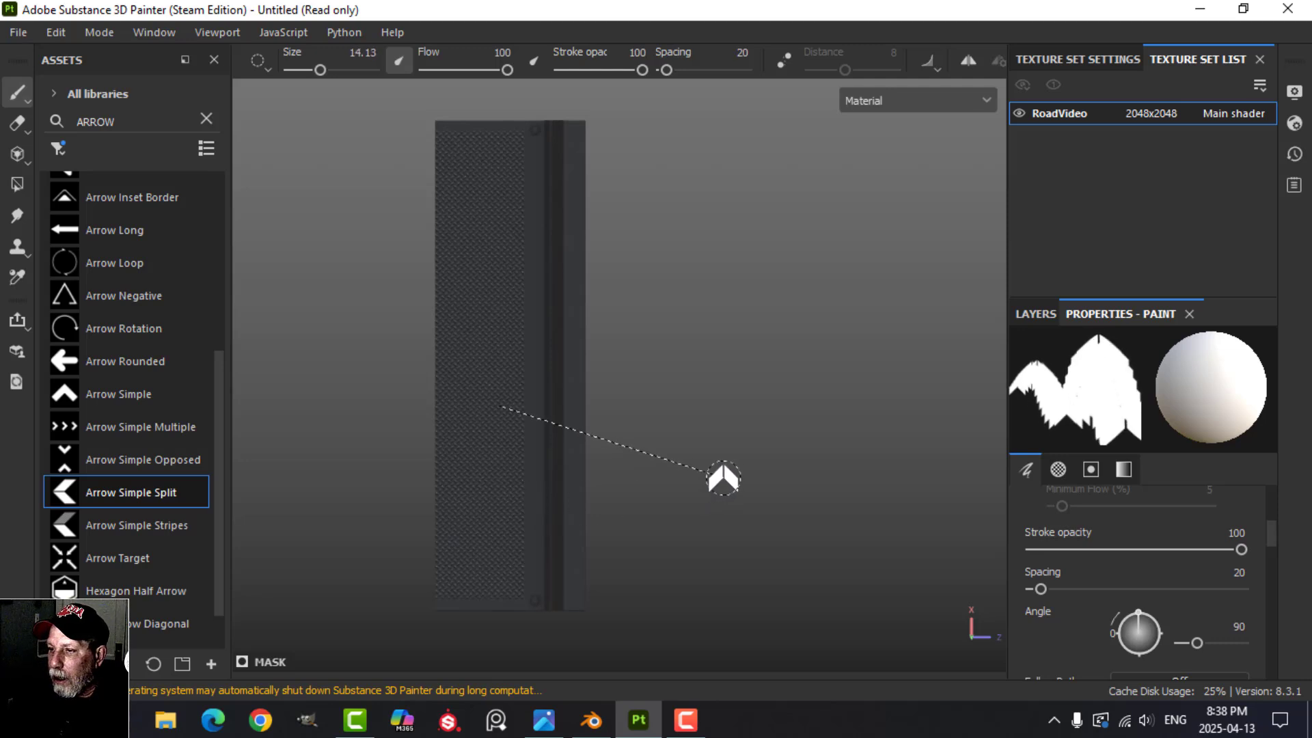
pyautogui.keyDown('alt'); pyautogui.moveTo(685, 480); pyautogui.dragTo(683, 453, button='middle'); pyautogui.keyUp('alt')
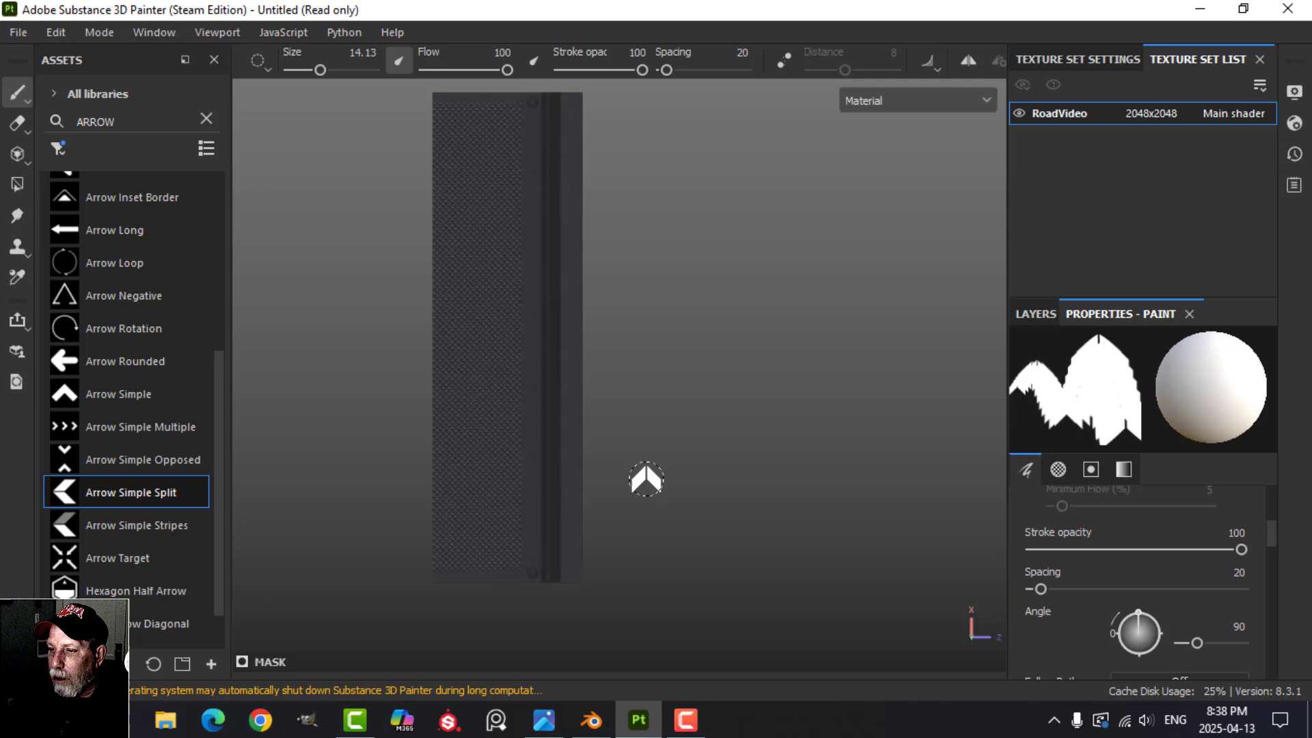
pyautogui.click(483, 497)
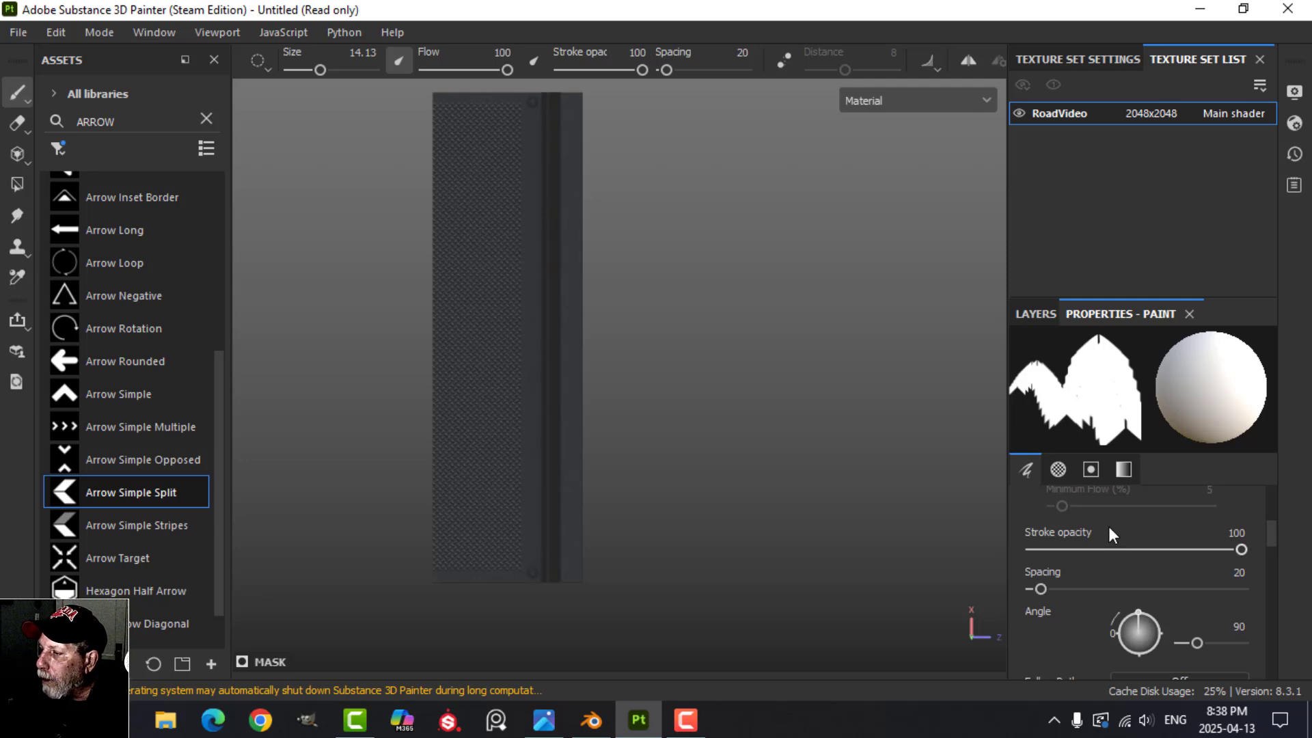
pyautogui.moveTo(1043, 588); pyautogui.dragTo(1119, 582)
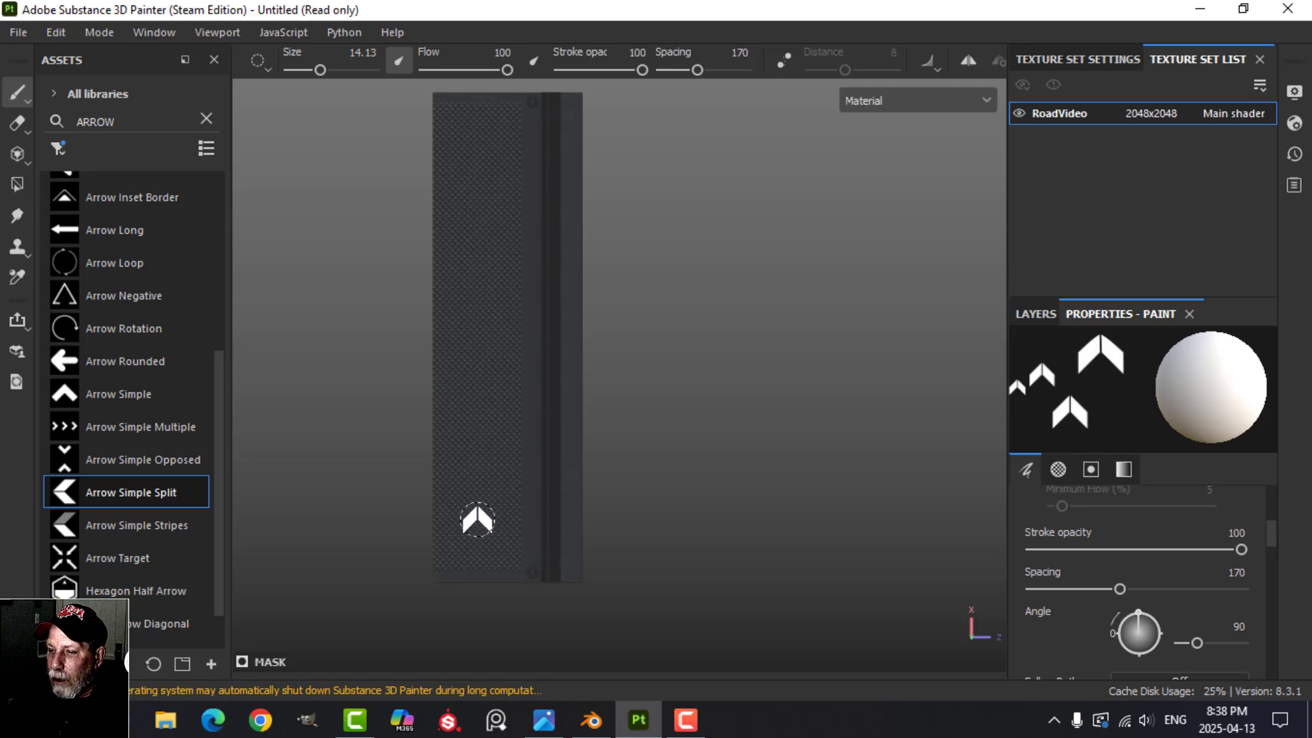
# Paint a straight, evenly spaced row of seven arrows in the mask along the length of the diamond-plate panel
pyautogui.keyDown('alt'); pyautogui.moveTo(715, 332); pyautogui.dragTo(722, 344, button='middle'); pyautogui.keyUp('alt')
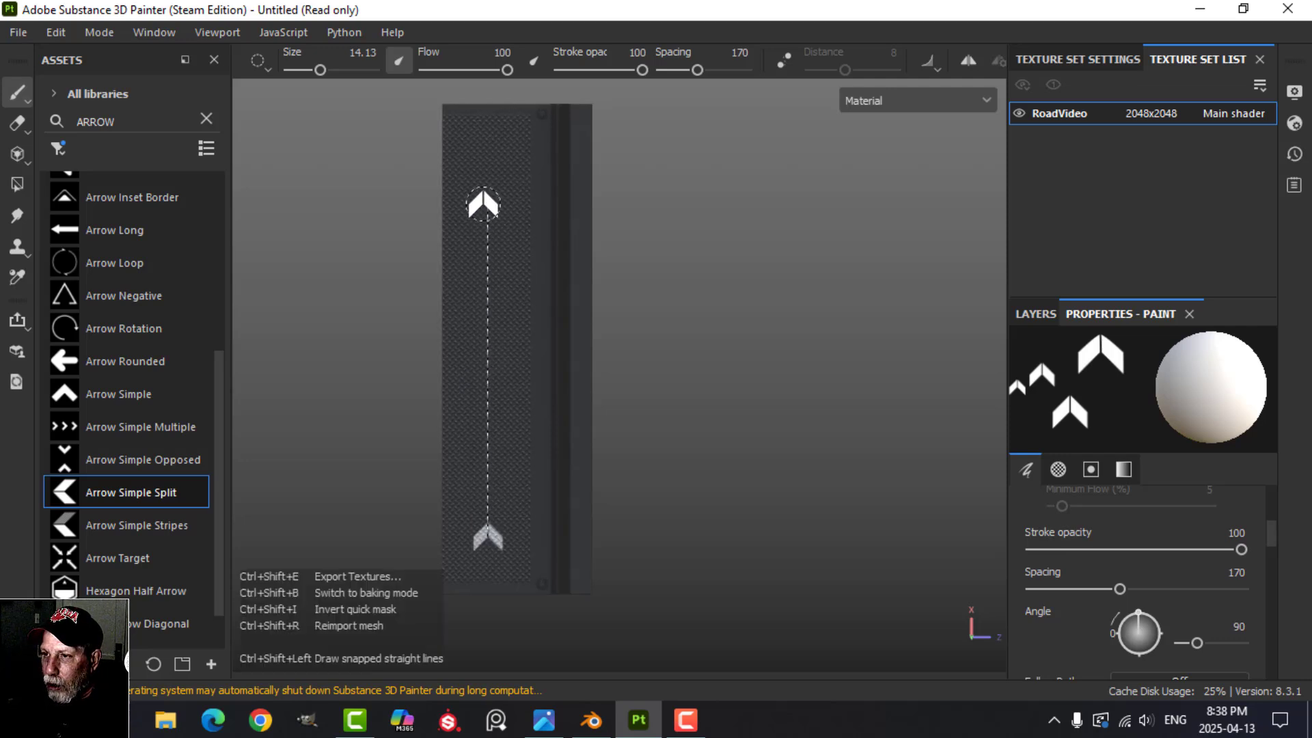
pyautogui.keyDown('ctrl'); pyautogui.keyDown('shift'); pyautogui.click(491, 148); pyautogui.keyUp('shift'); pyautogui.keyUp('ctrl')
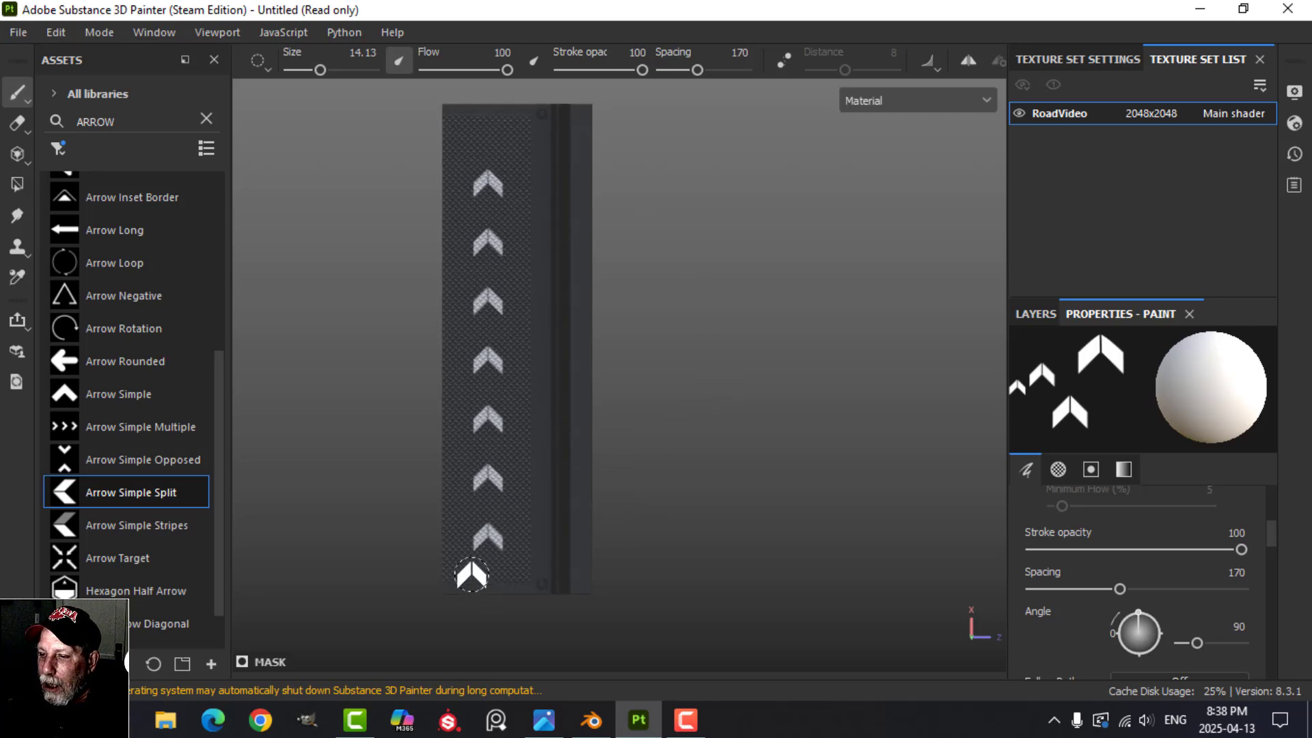
pyautogui.scroll(1, 491, 580)
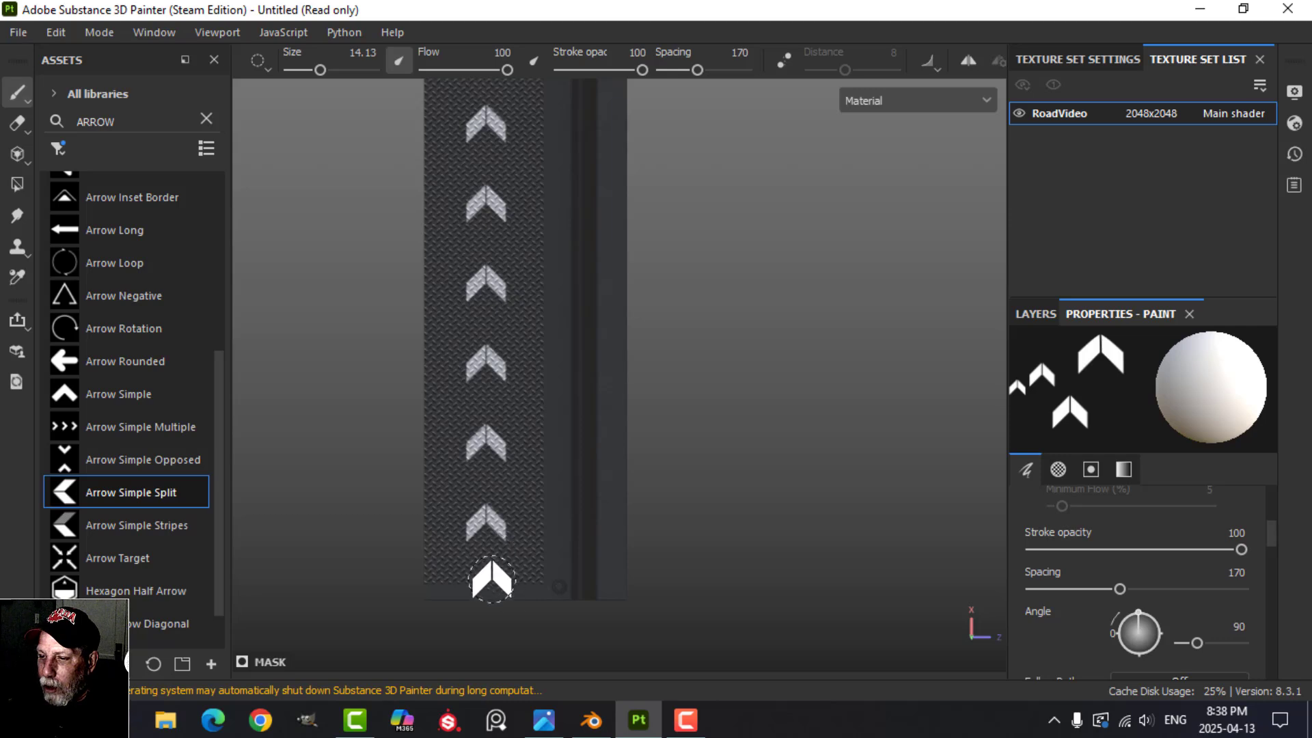
pyautogui.scroll(1, 491, 580)
pyautogui.keyDown('alt'); pyautogui.moveTo(725, 262); pyautogui.dragTo(784, 319, button='middle'); pyautogui.keyUp('alt')
pyautogui.scroll(1, 799, 316)
pyautogui.scroll(-2, 799, 322)
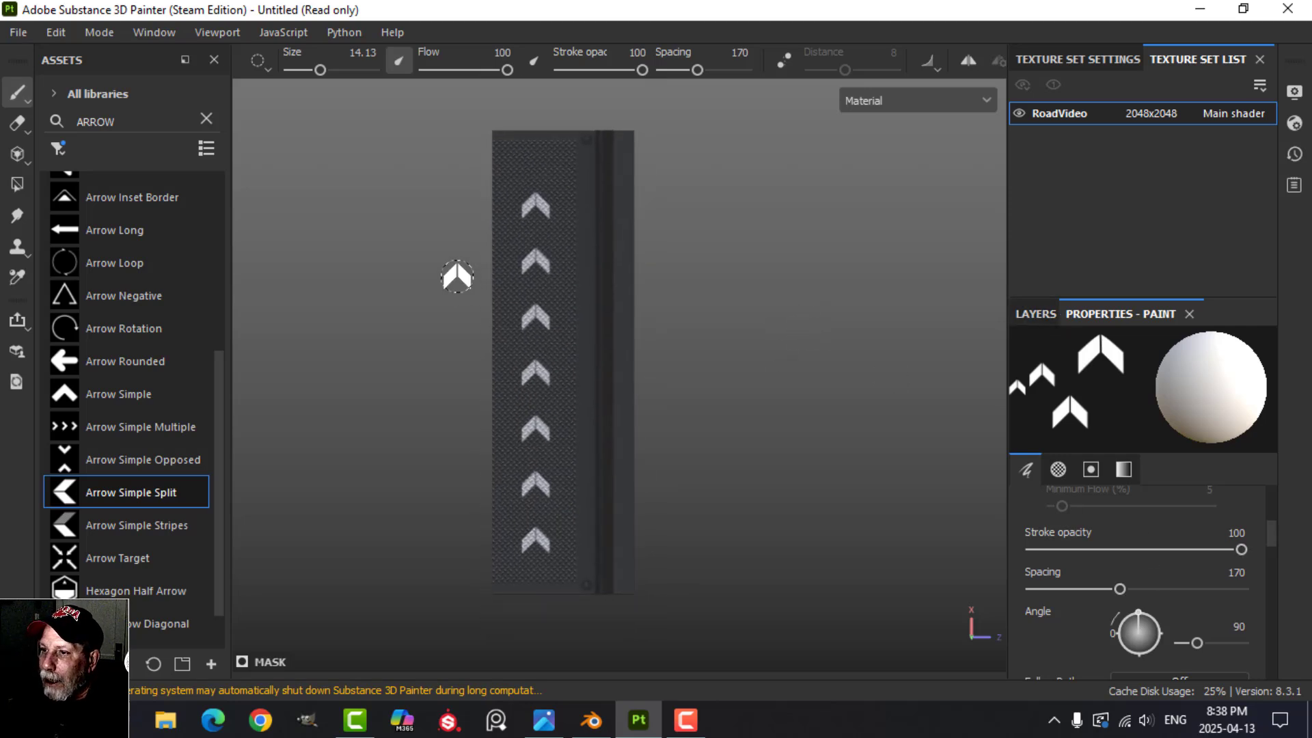
# Add a Transform filter above the Paint effect in Fill layer 2's mask
pyautogui.click(1035, 312)
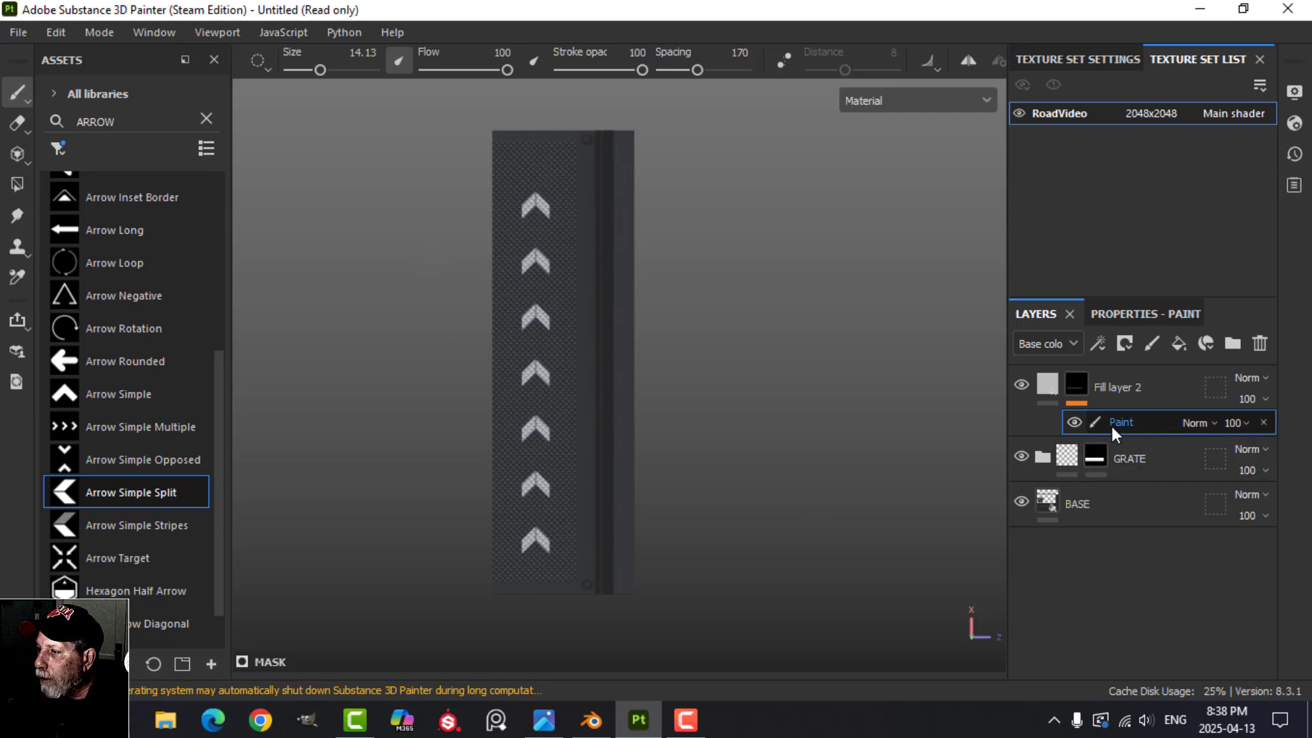
pyautogui.click(1098, 343)
pyautogui.click(1156, 482)
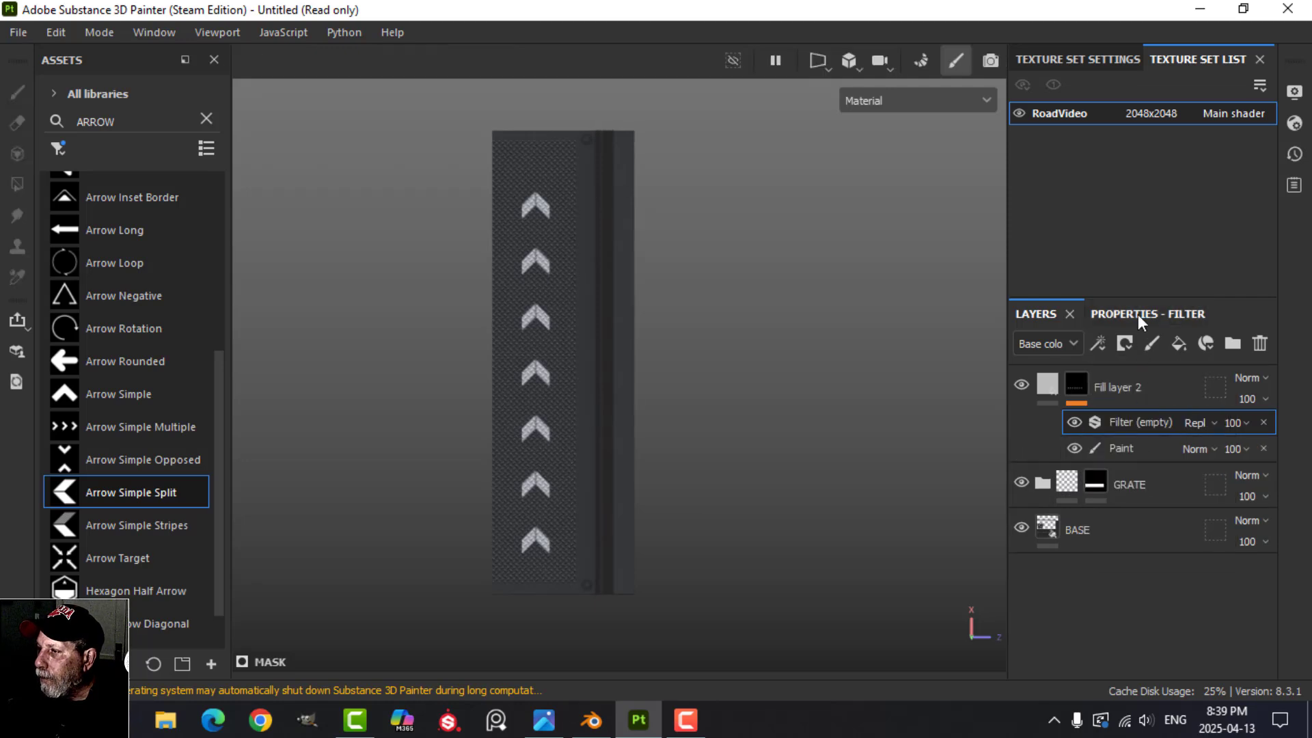
pyautogui.click(1137, 314)
pyautogui.click(1137, 405)
pyautogui.scroll(-8, 1179, 608)
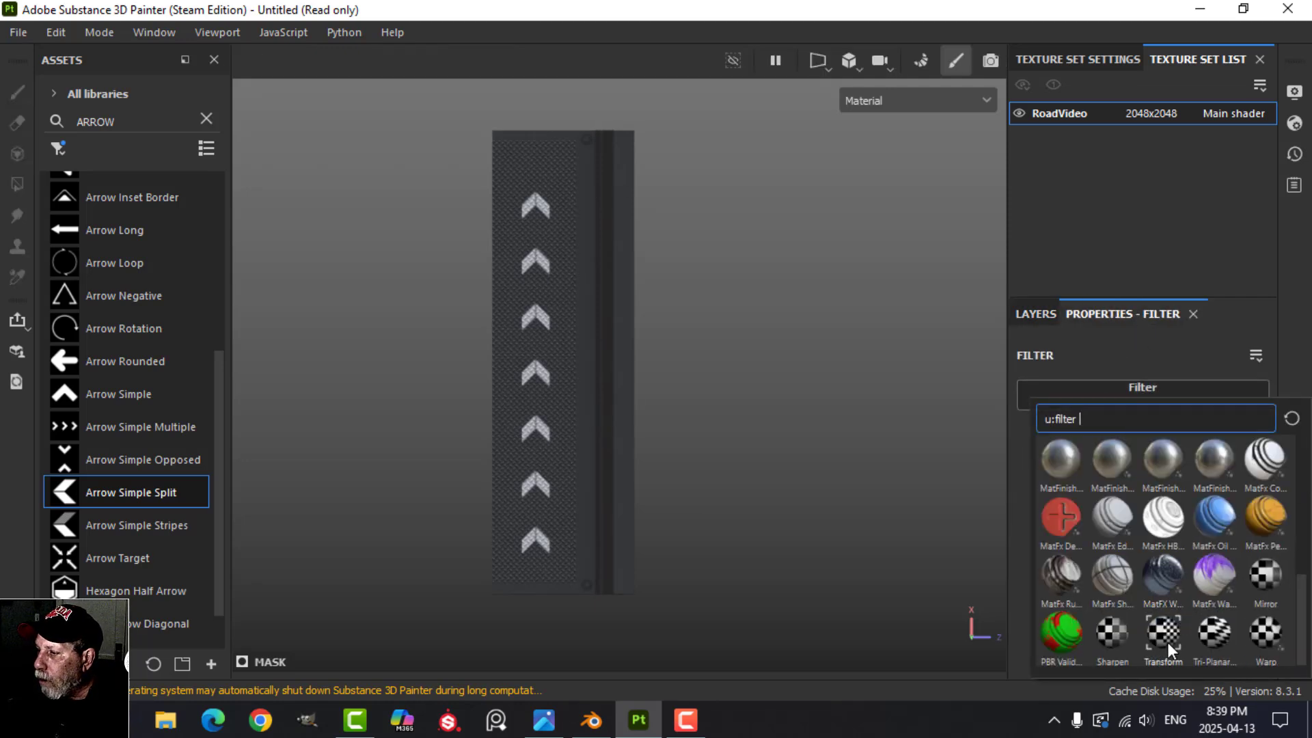
pyautogui.click(1164, 638)
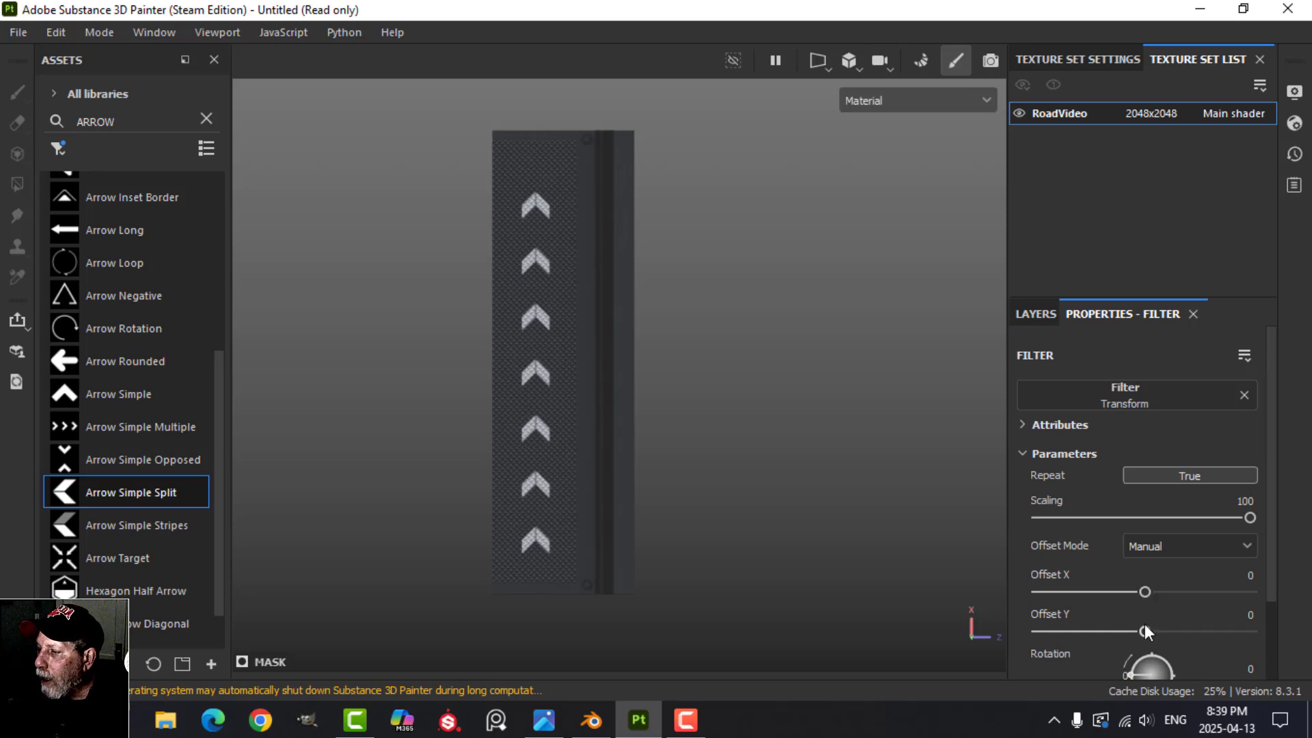
# Shift the arrow row along the panel with a Transform Offset X of -0.05
pyautogui.moveTo(1149, 588); pyautogui.dragTo(1138, 584)
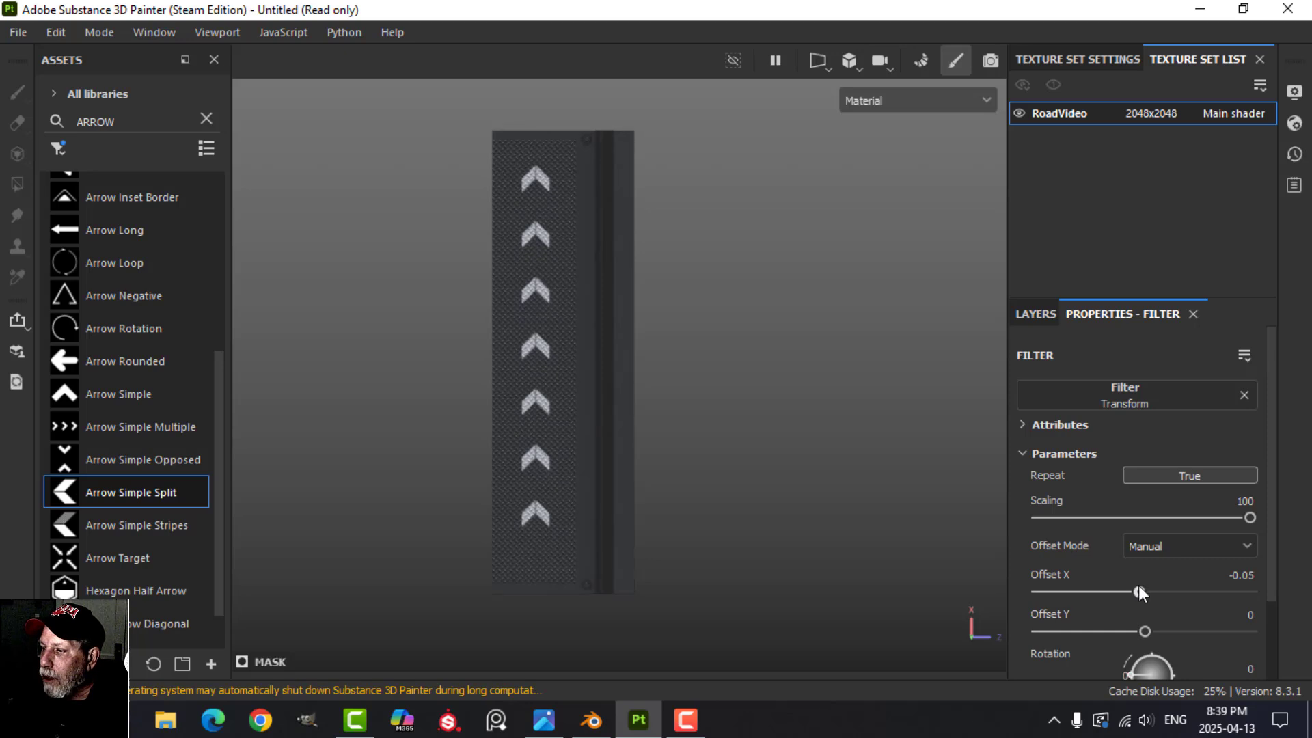
pyautogui.scroll(3, 707, 530)
pyautogui.scroll(-2, 707, 529)
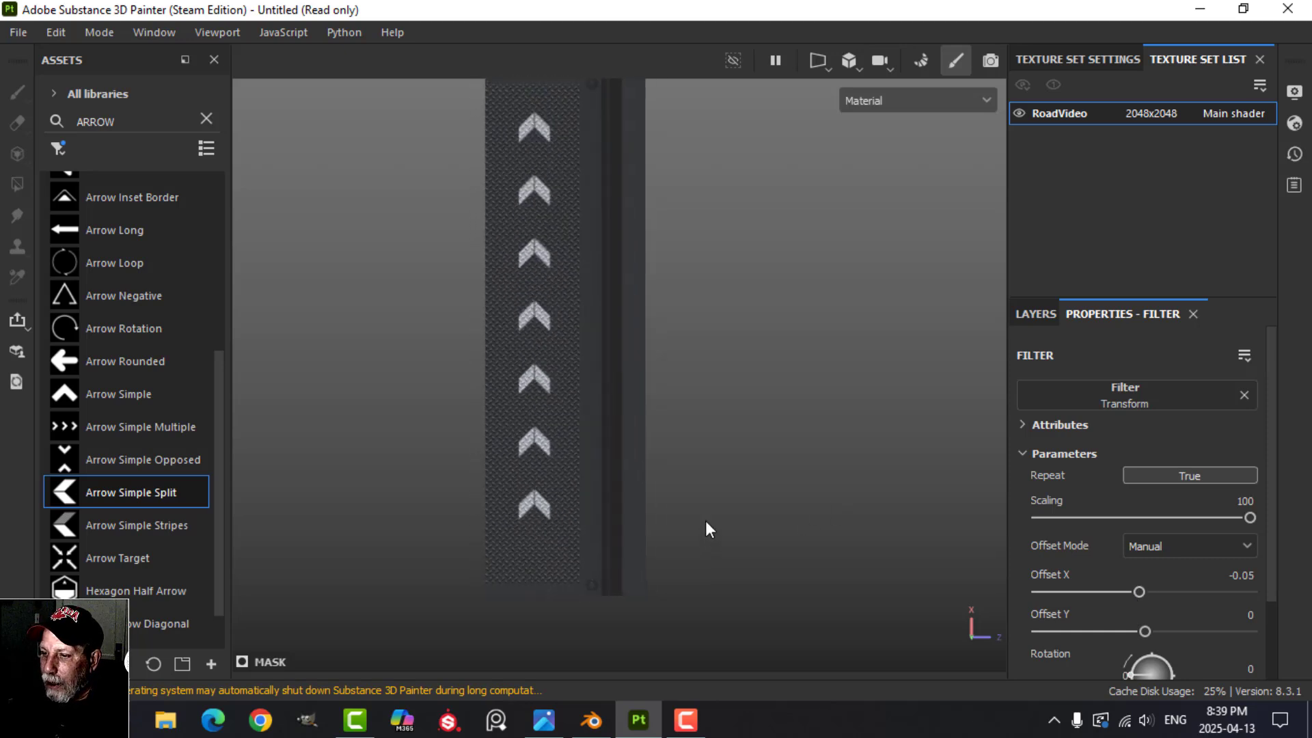
pyautogui.keyDown('alt'); pyautogui.moveTo(727, 355); pyautogui.dragTo(716, 390, button='middle'); pyautogui.keyUp('alt')
# Set the Transform filter's Offset X to -0.04 and compare the arrow row's margins at both panel ends
pyautogui.click(1241, 575)
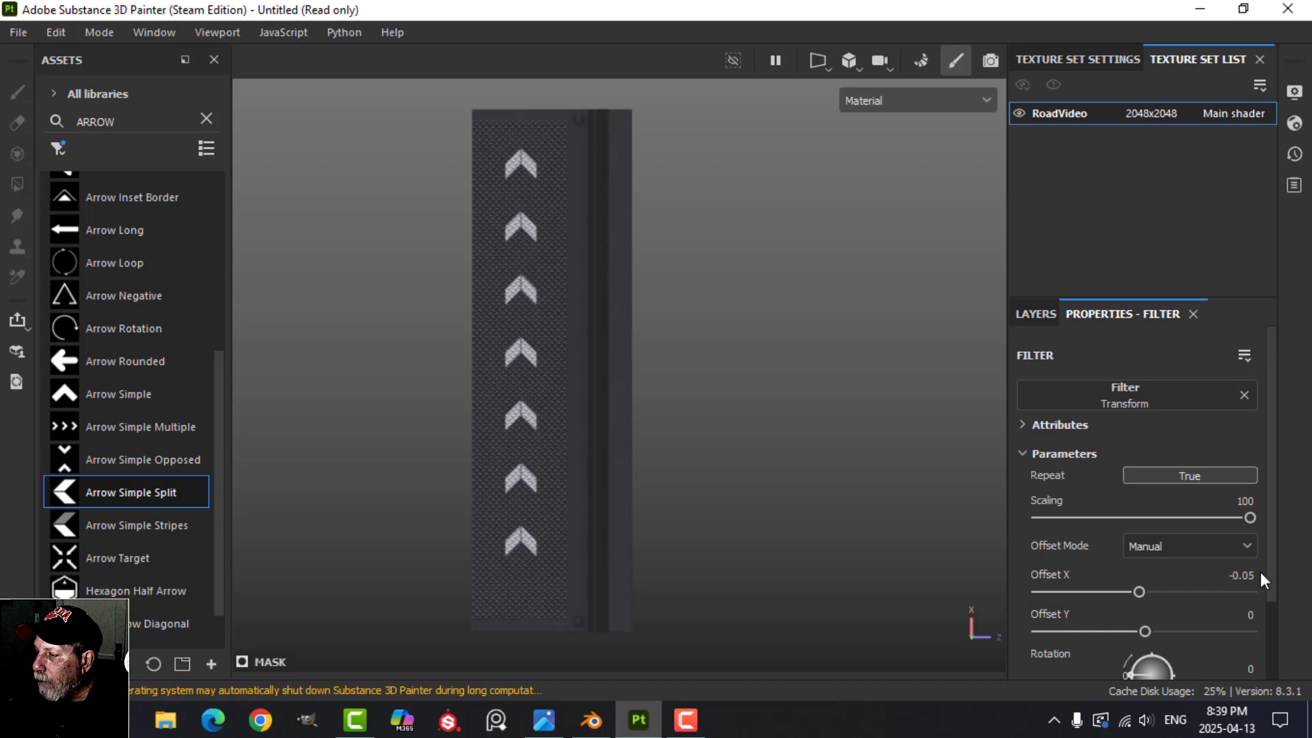
pyautogui.write('-0.0')
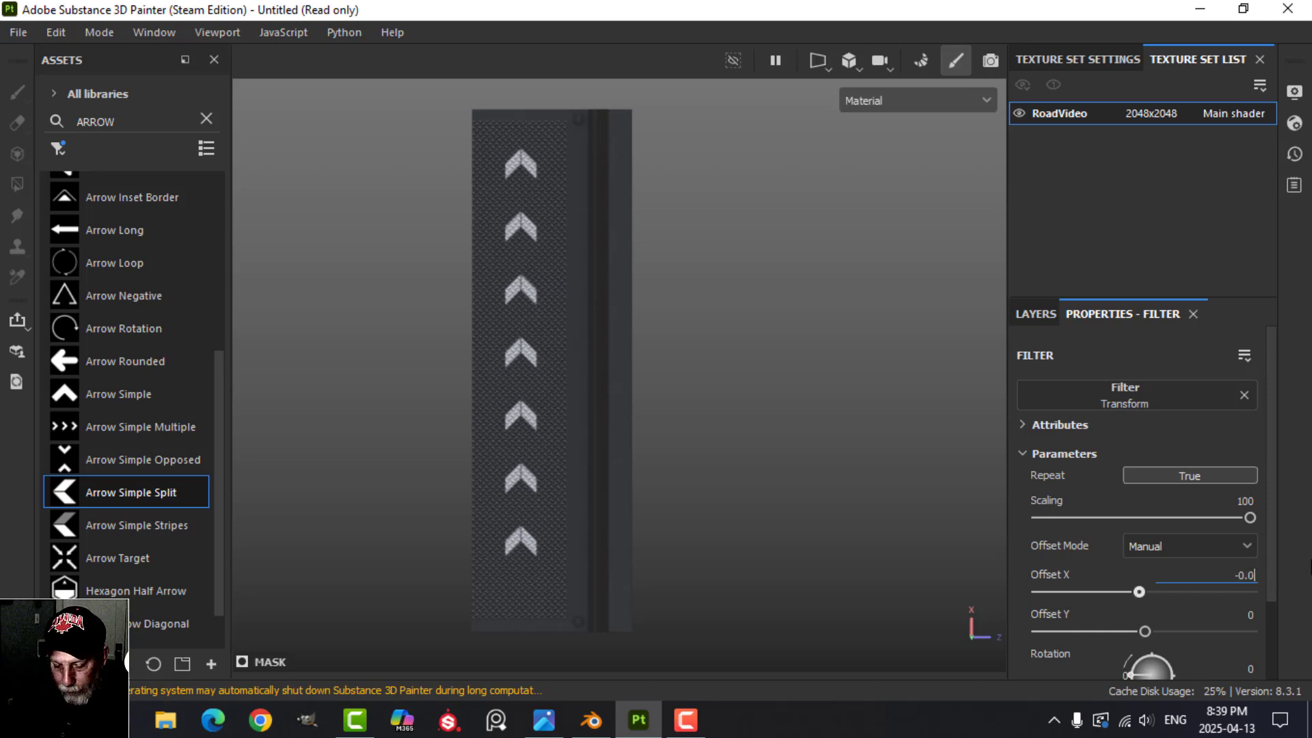
pyautogui.press('Return')
pyautogui.scroll(3, 559, 599)
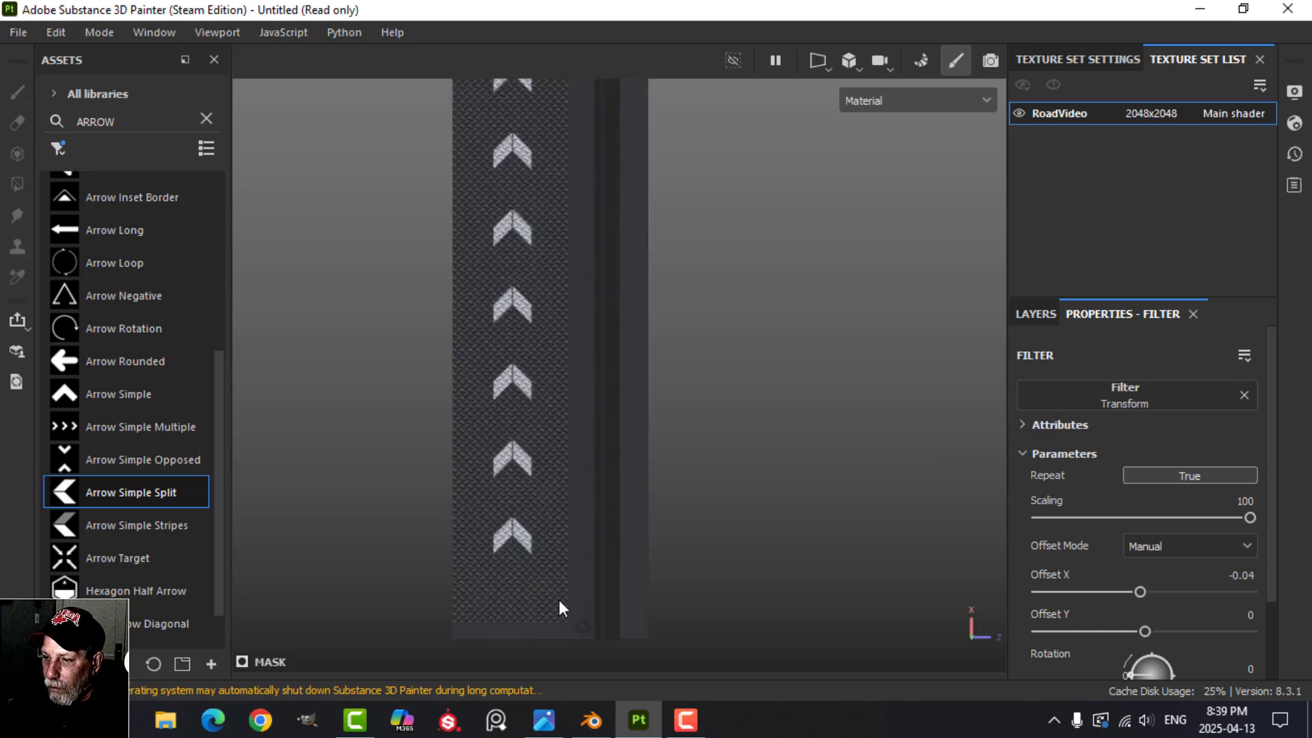
pyautogui.scroll(-4, 554, 601)
pyautogui.keyDown('alt'); pyautogui.moveTo(509, 331); pyautogui.dragTo(514, 353, button='middle'); pyautogui.keyUp('alt')
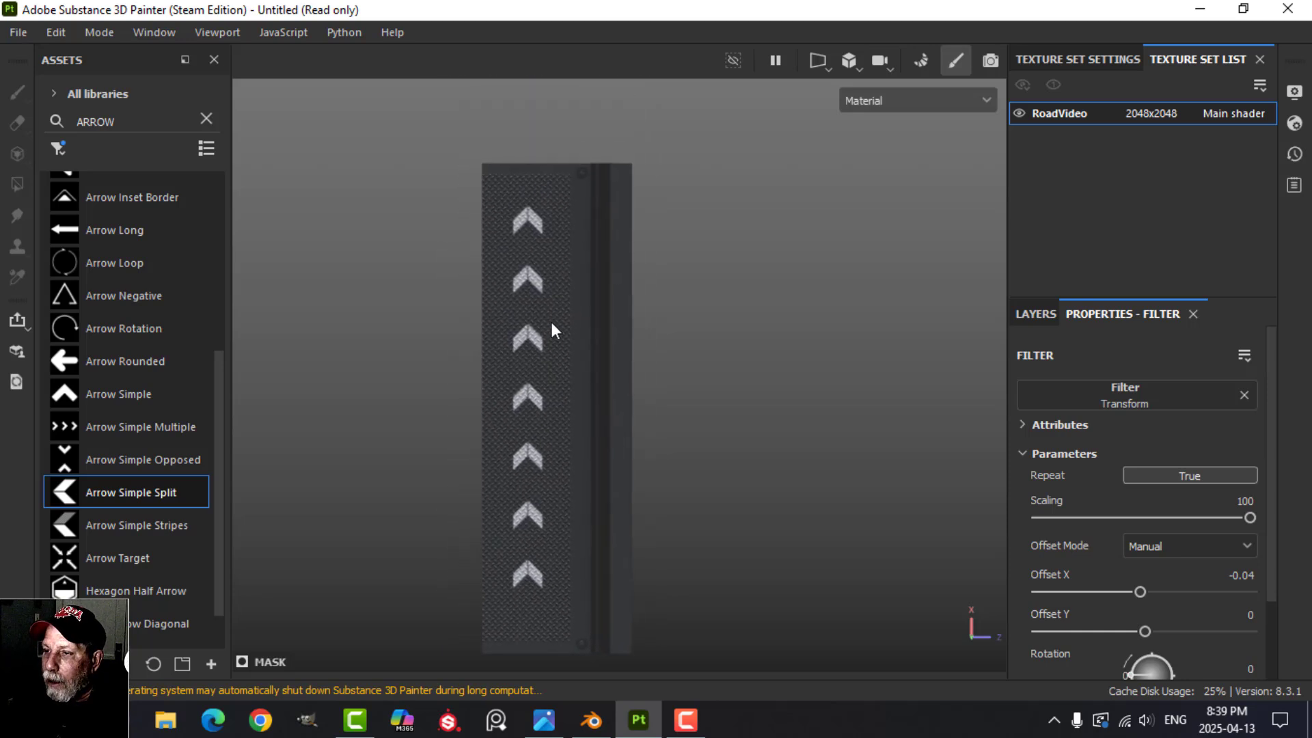
pyautogui.scroll(2, 552, 352)
pyautogui.scroll(-2, 552, 353)
pyautogui.keyDown('alt'); pyautogui.moveTo(555, 437); pyautogui.dragTo(547, 384, button='middle'); pyautogui.keyUp('alt')
# Center the arrow row lengthwise by setting Offset X to -0.035, and check it on the panel in perspective
pyautogui.click(1253, 577)
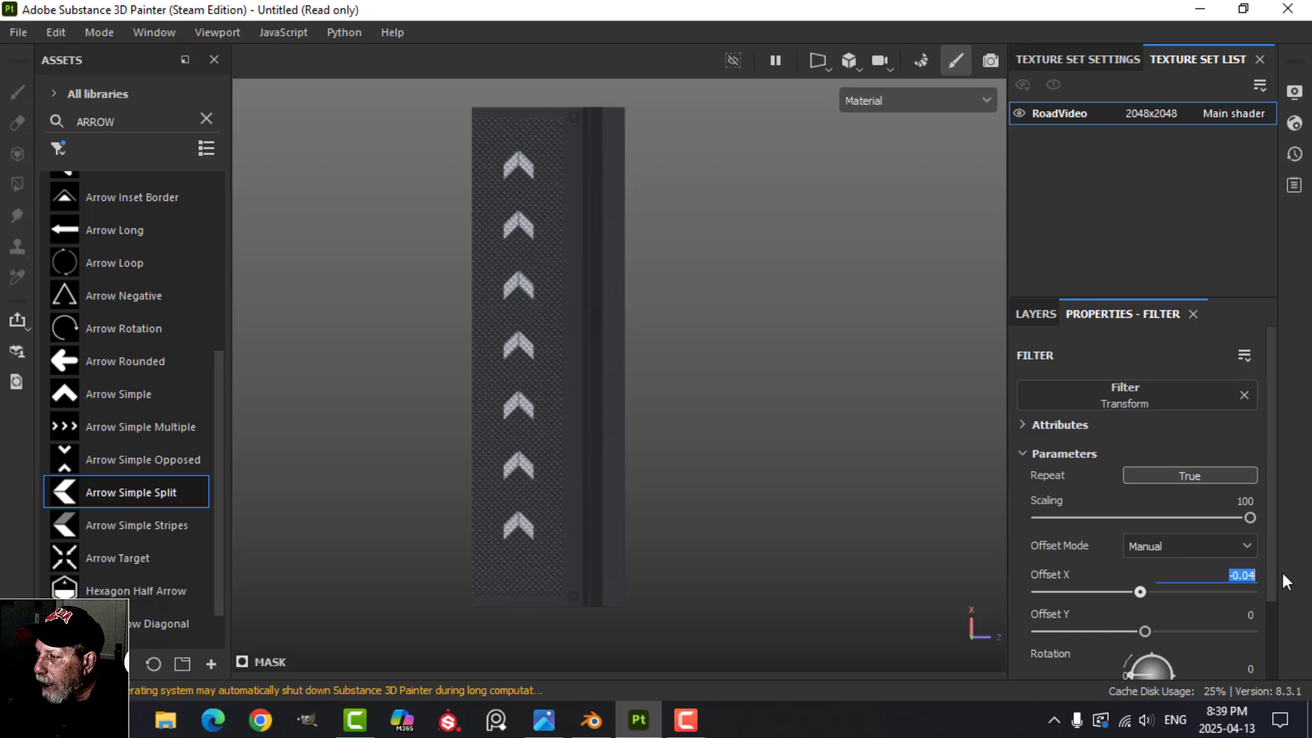
pyautogui.write('-0.03')
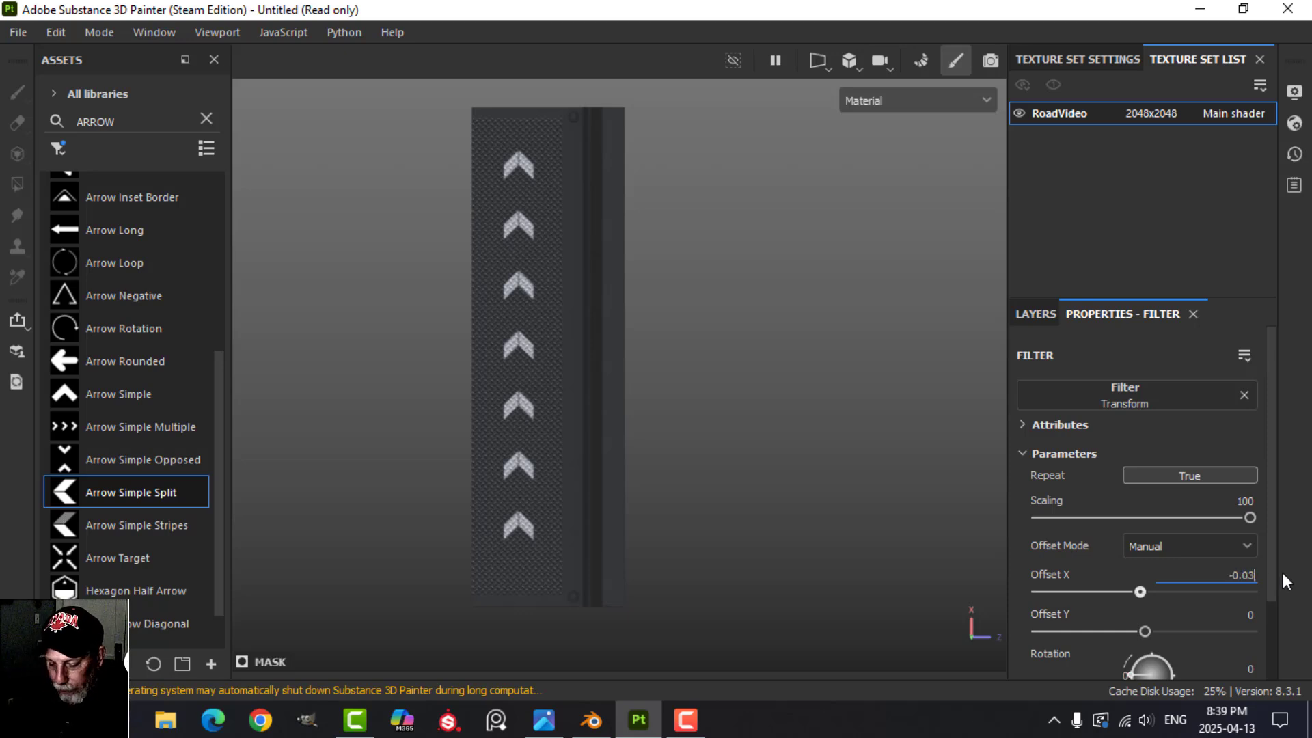
pyautogui.write('5')
pyautogui.press('Return')
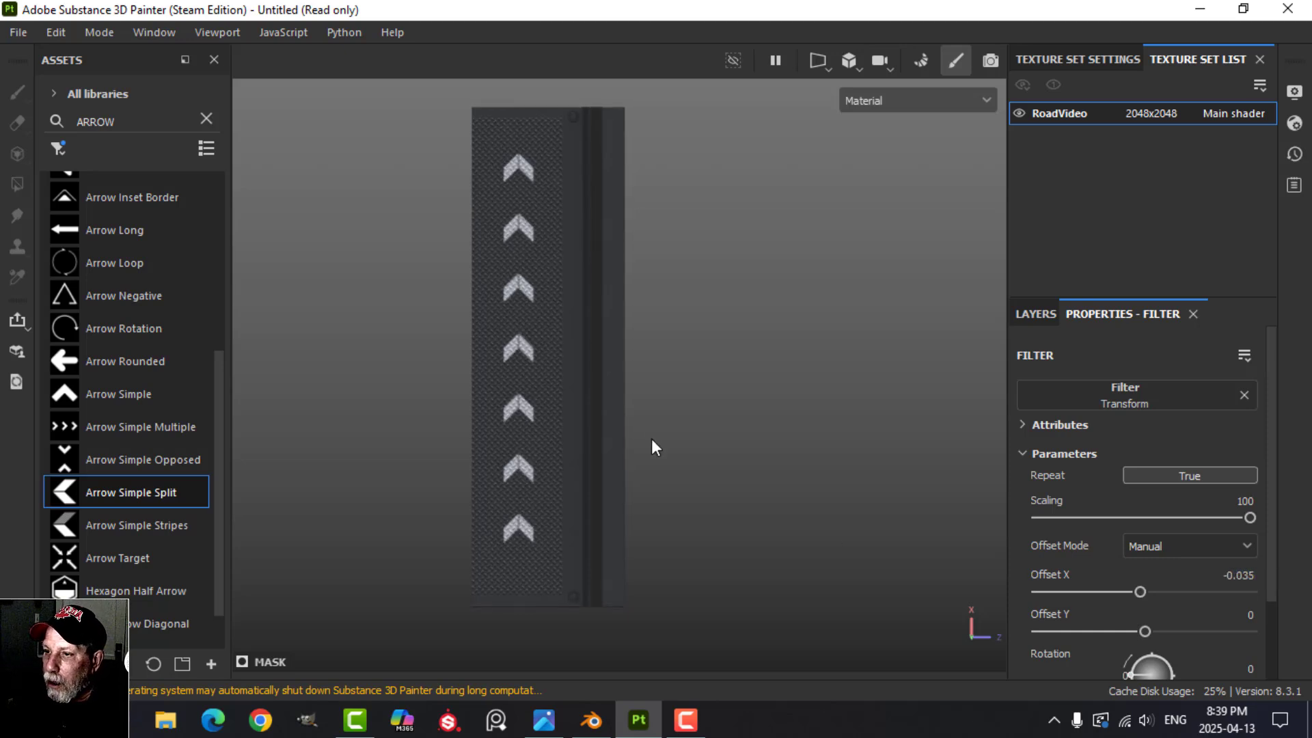
pyautogui.keyDown('alt'); pyautogui.moveTo(649, 433); pyautogui.dragTo(729, 315); pyautogui.keyUp('alt')
pyautogui.keyDown('alt'); pyautogui.moveTo(624, 465); pyautogui.dragTo(787, 335, button='middle'); pyautogui.keyUp('alt')
pyautogui.scroll(-3, 780, 323)
pyautogui.scroll(4, 776, 330)
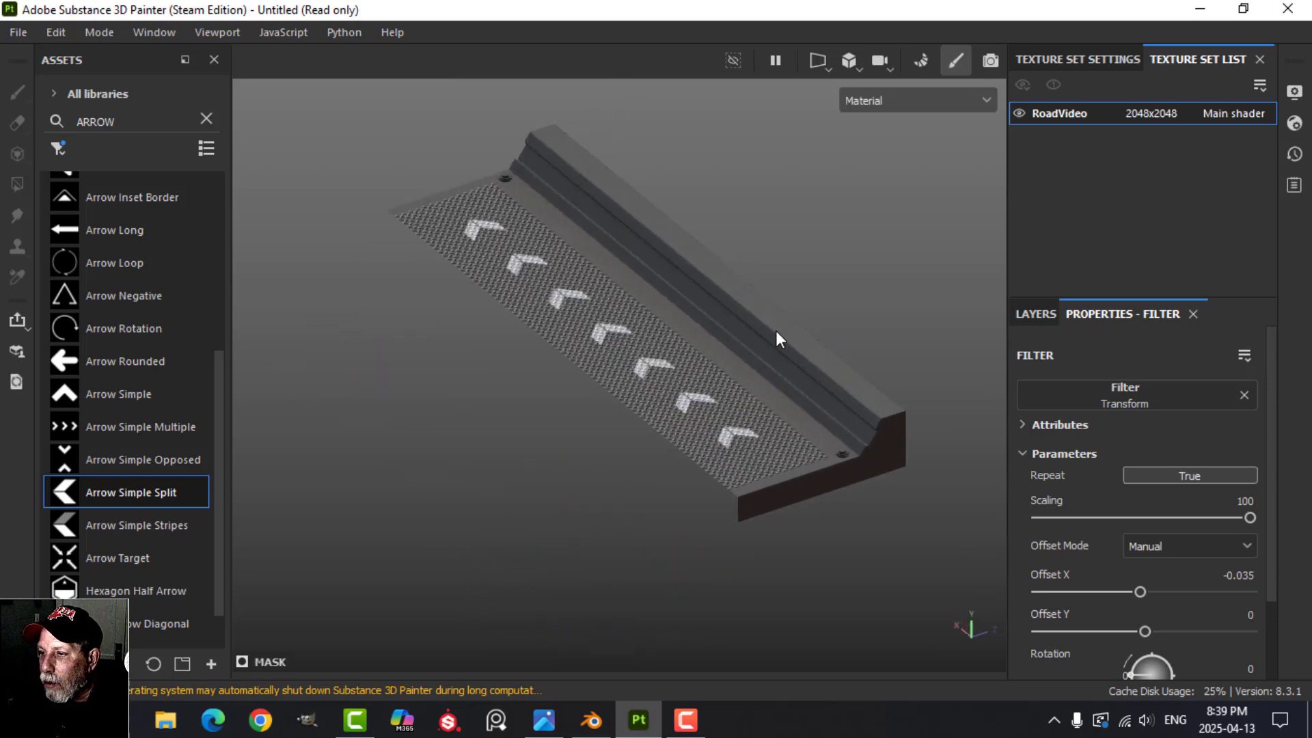
# Rename Fill layer 2 as WHITE ARROWS
pyautogui.keyDown('alt'); pyautogui.moveTo(776, 330); pyautogui.dragTo(645, 412); pyautogui.keyUp('alt')
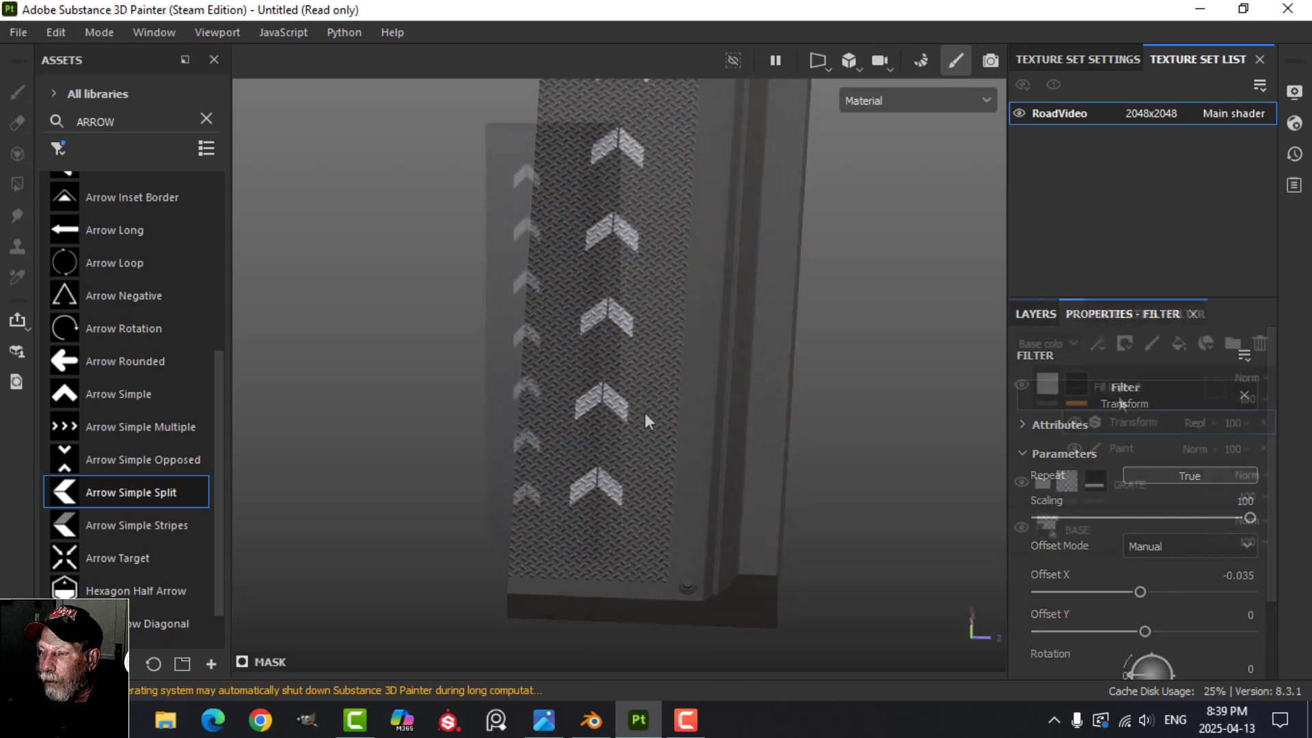
pyautogui.doubleClick(1120, 388)
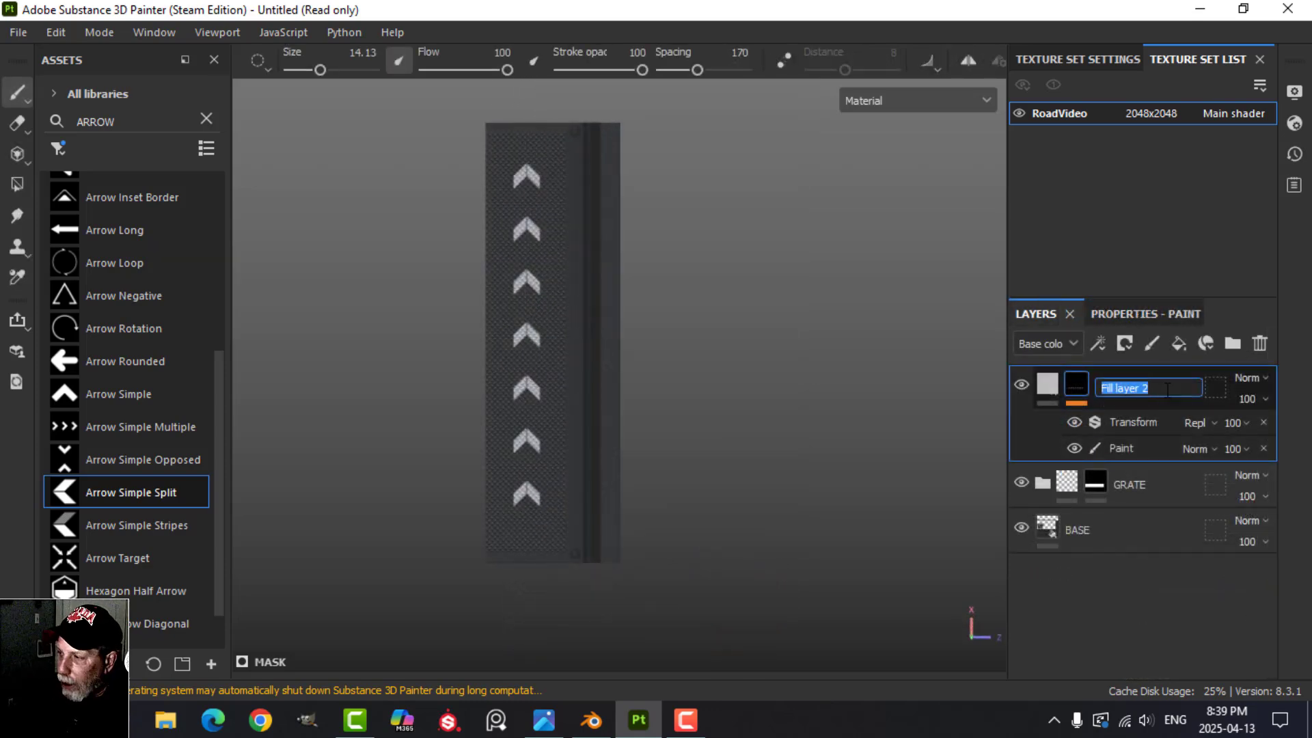
pyautogui.write('WHITE ARROWS')
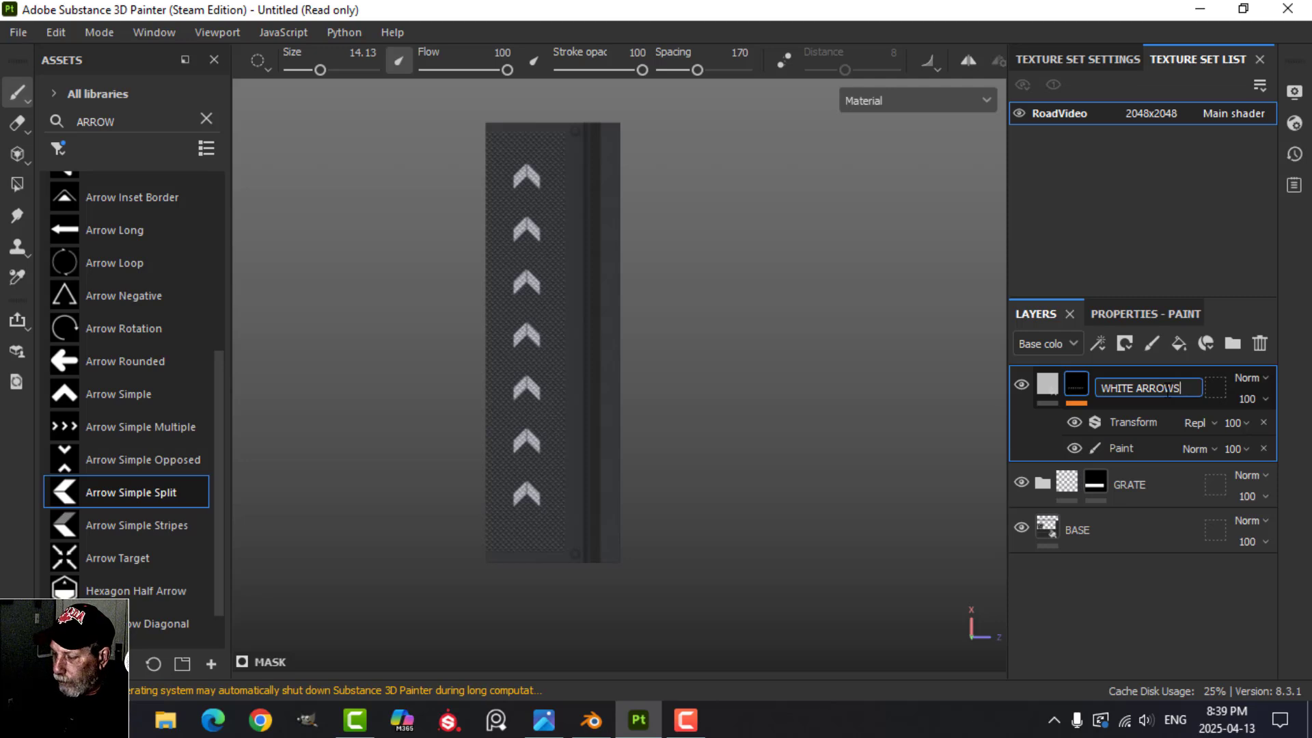
pyautogui.press('Return')
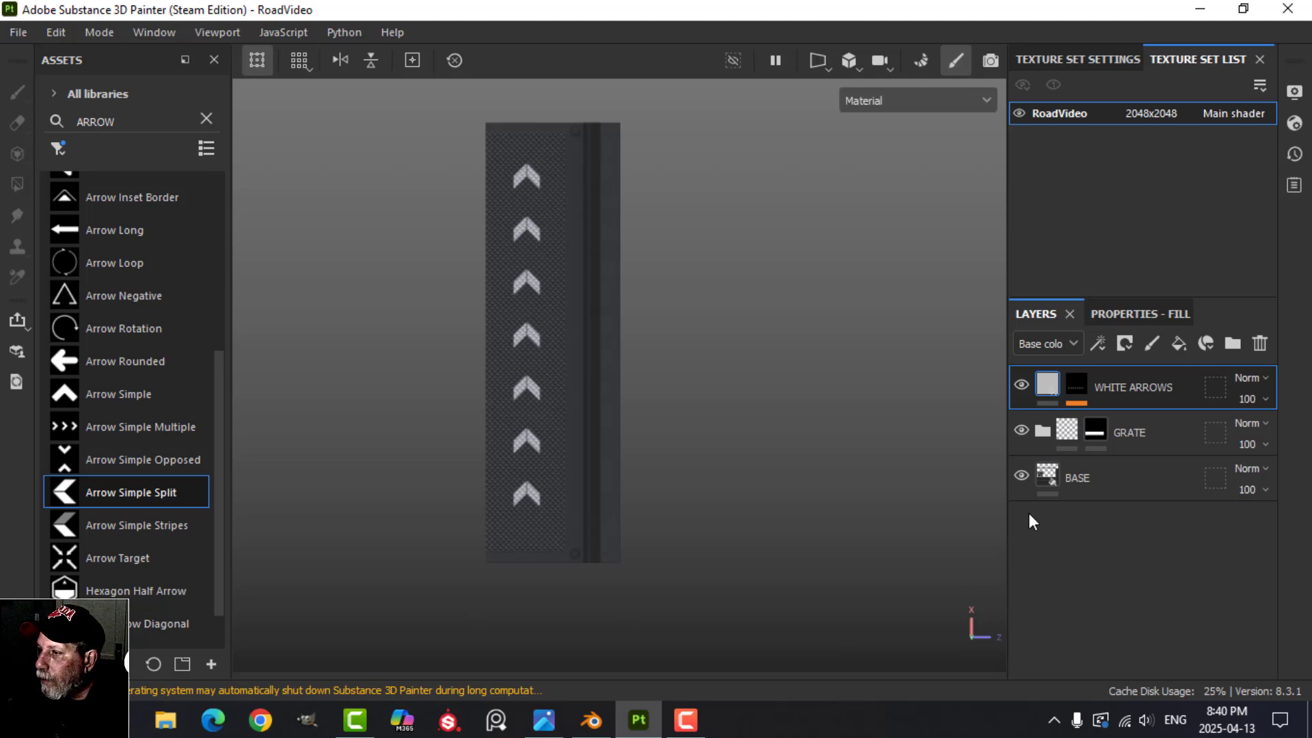
# Duplicate the WHITE ARROWS layer and replace the Paint and Transform effects in the copy's mask with a new Paint effect
pyautogui.rightClick(1052, 386)
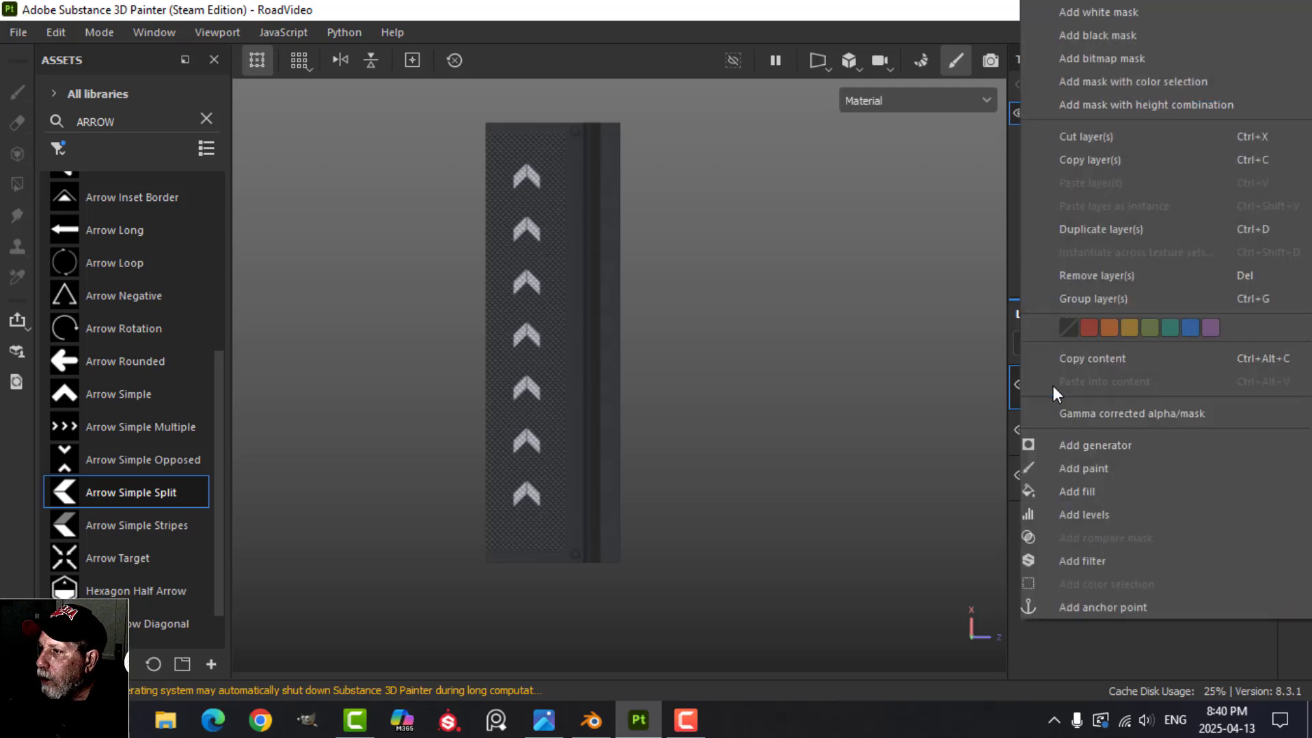
pyautogui.click(1098, 227)
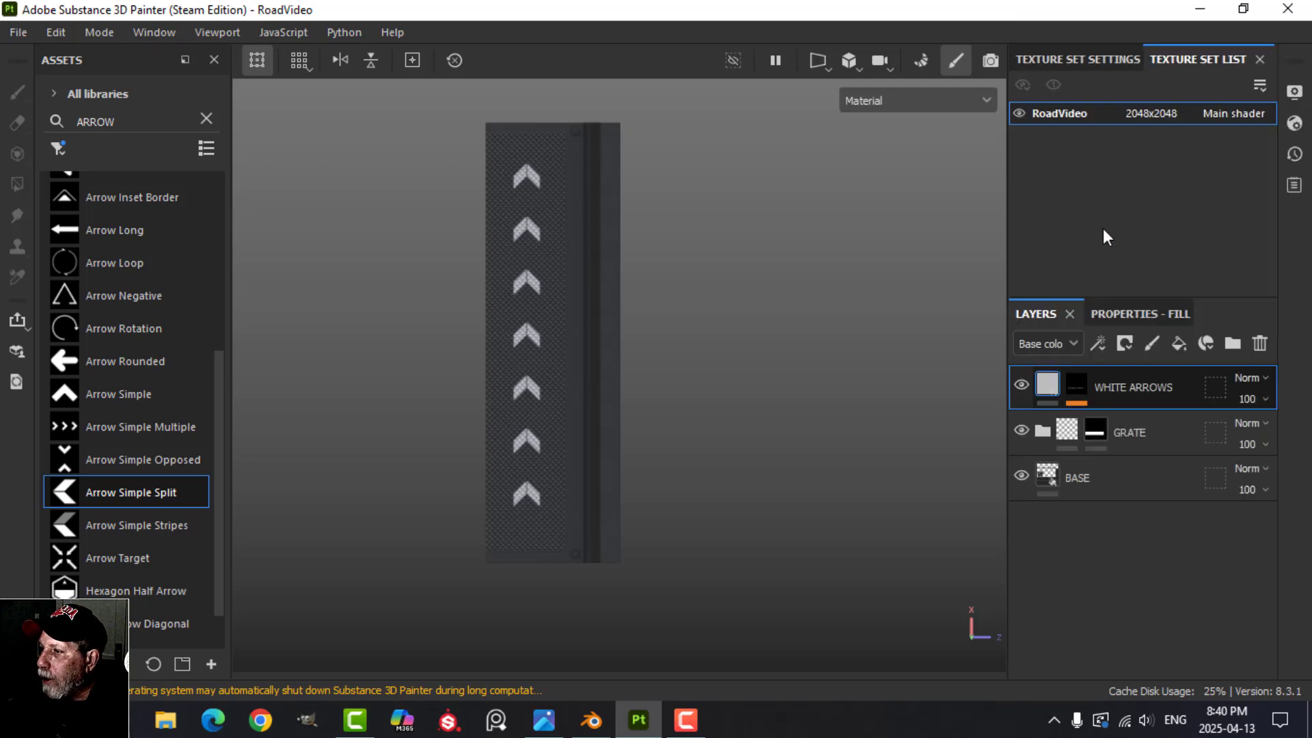
pyautogui.click(1077, 386)
pyautogui.click(1262, 448)
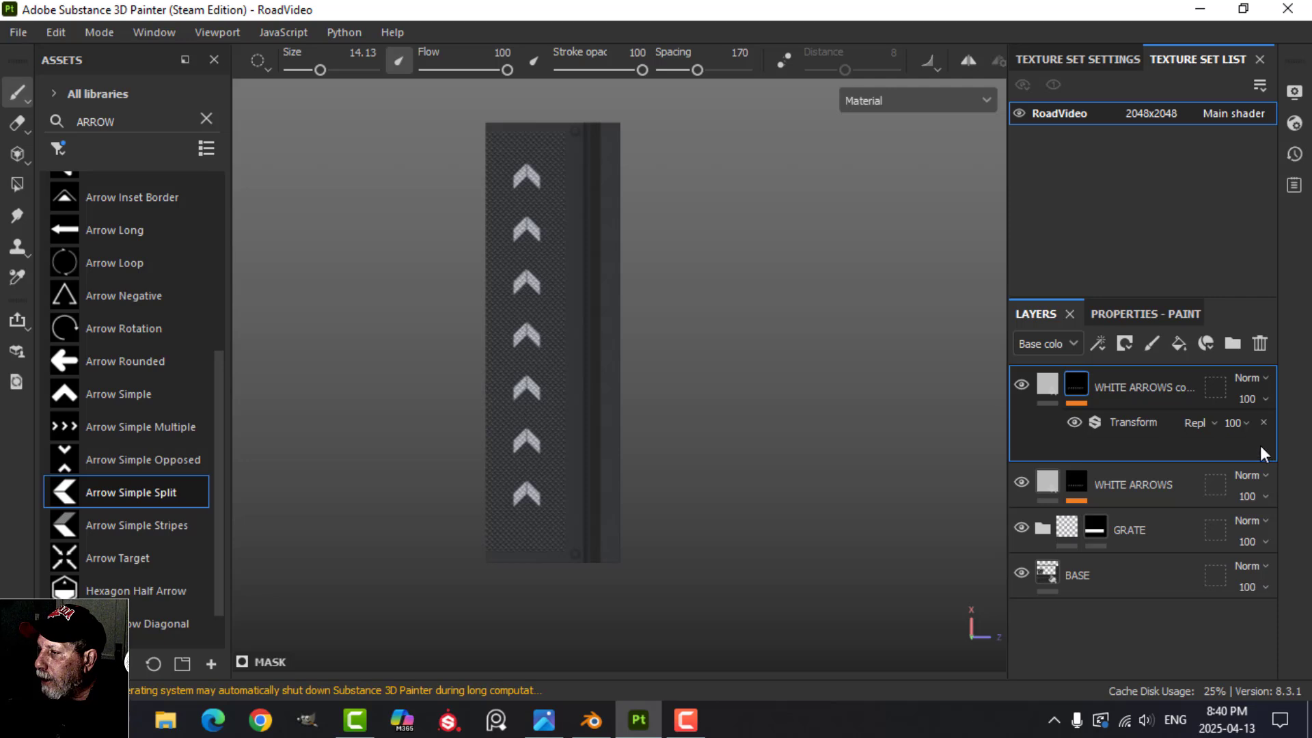
pyautogui.click(1263, 422)
pyautogui.click(1097, 342)
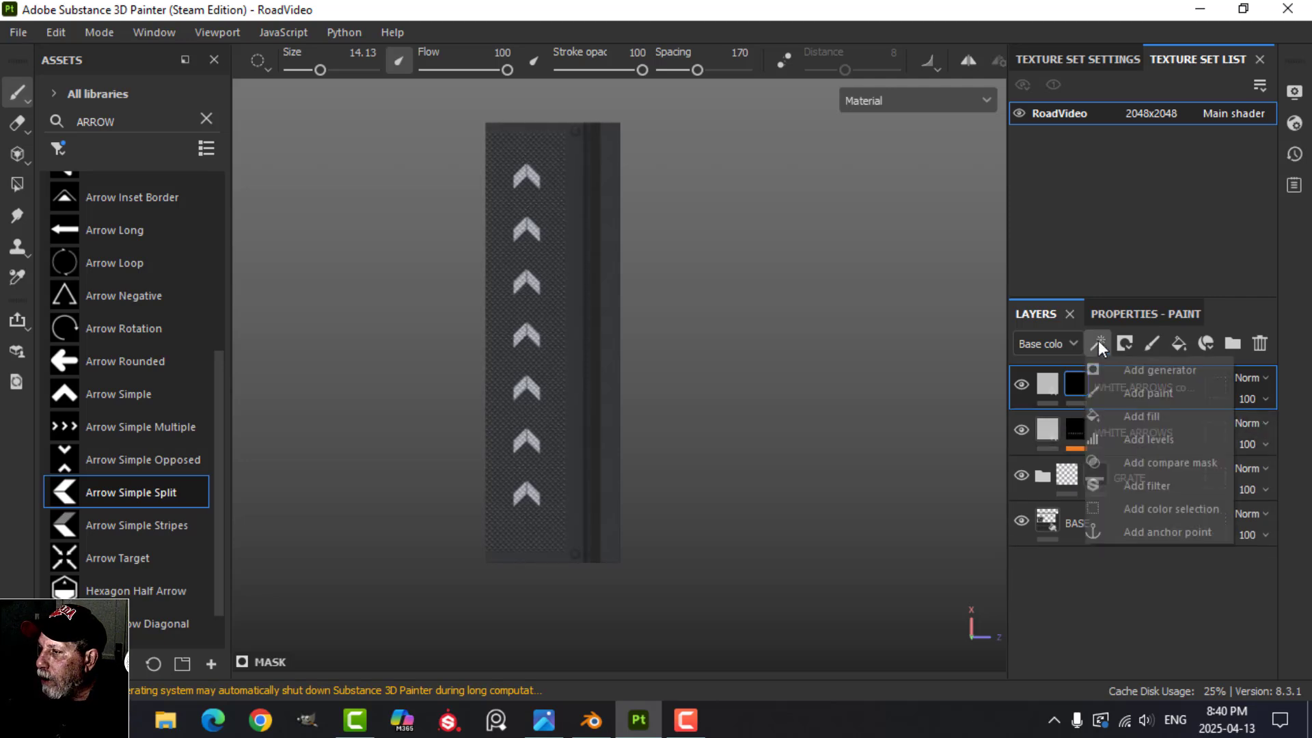
pyautogui.click(1140, 389)
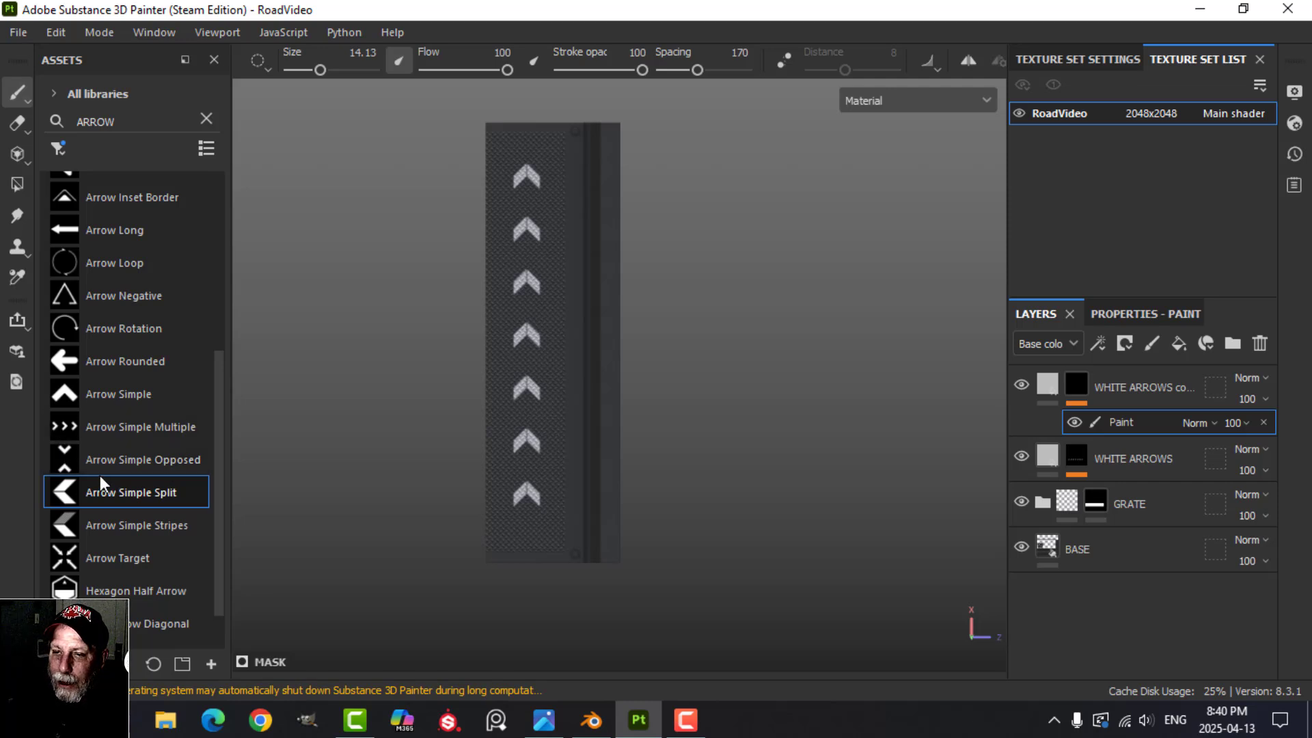
# Search the assets for "sq" and choose the plain rectangle alpha as the brush shape
pyautogui.scroll(2, 100, 474)
pyautogui.scroll(-2, 93, 469)
pyautogui.scroll(4, 93, 469)
pyautogui.scroll(1, 94, 471)
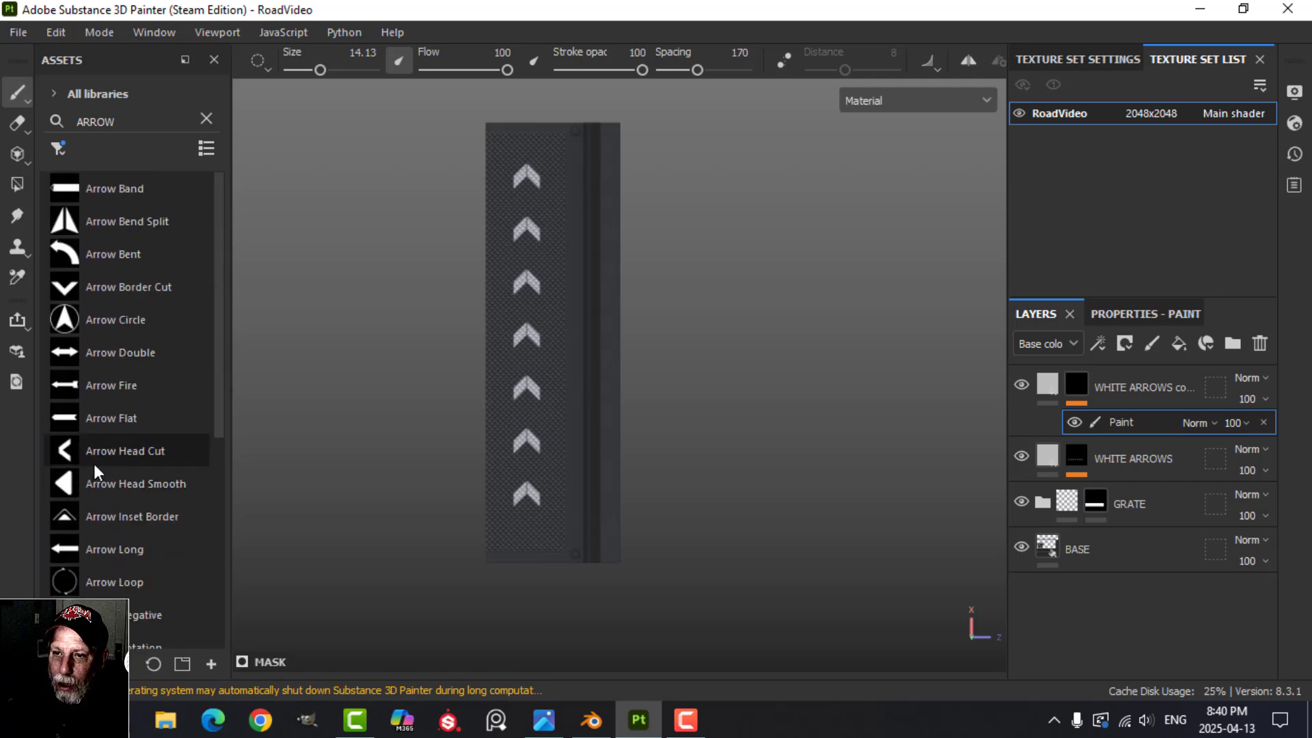
pyautogui.scroll(-2, 94, 469)
pyautogui.scroll(-3, 93, 471)
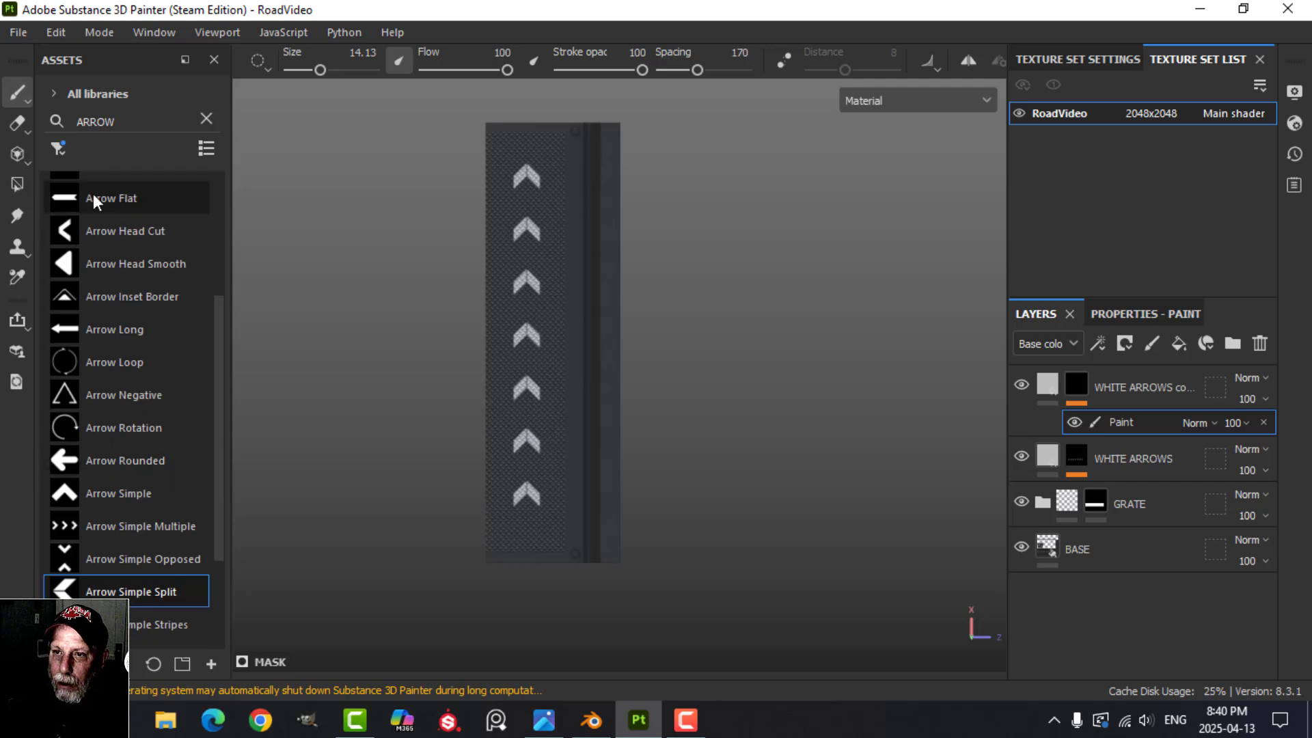
pyautogui.click(206, 118)
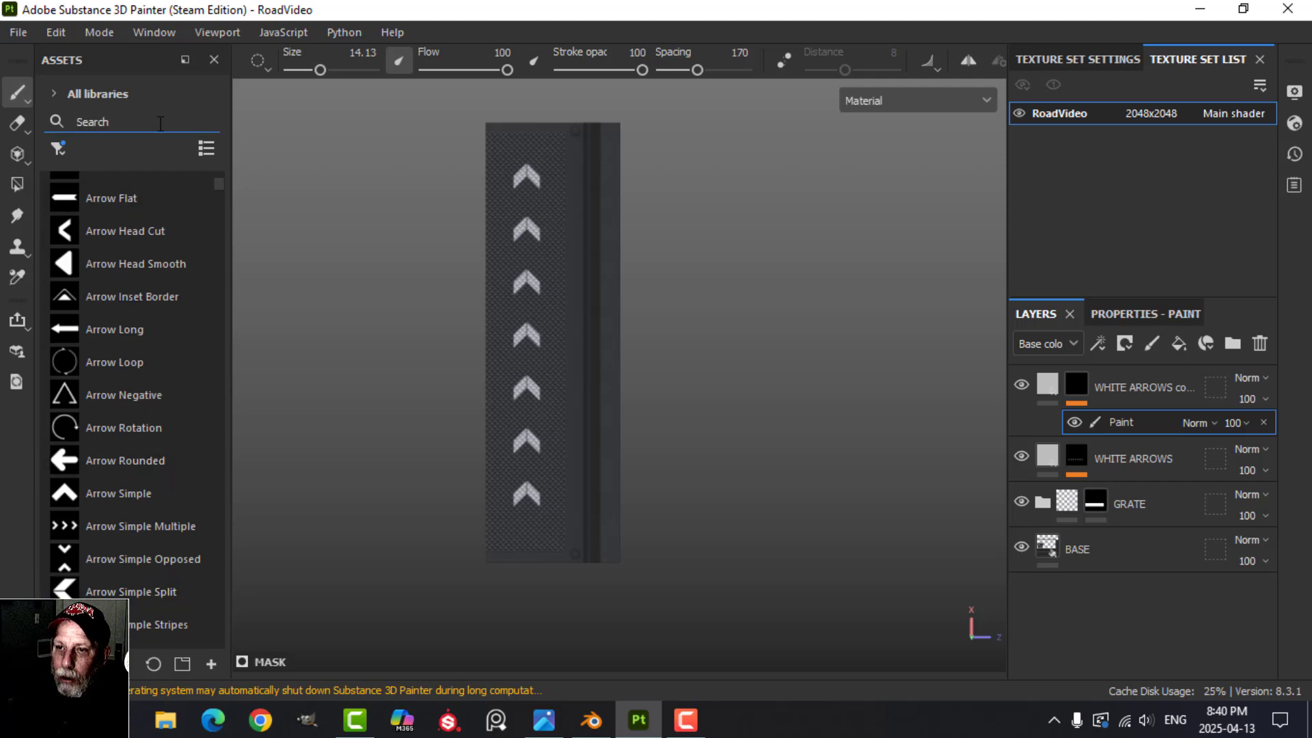
pyautogui.write('sq')
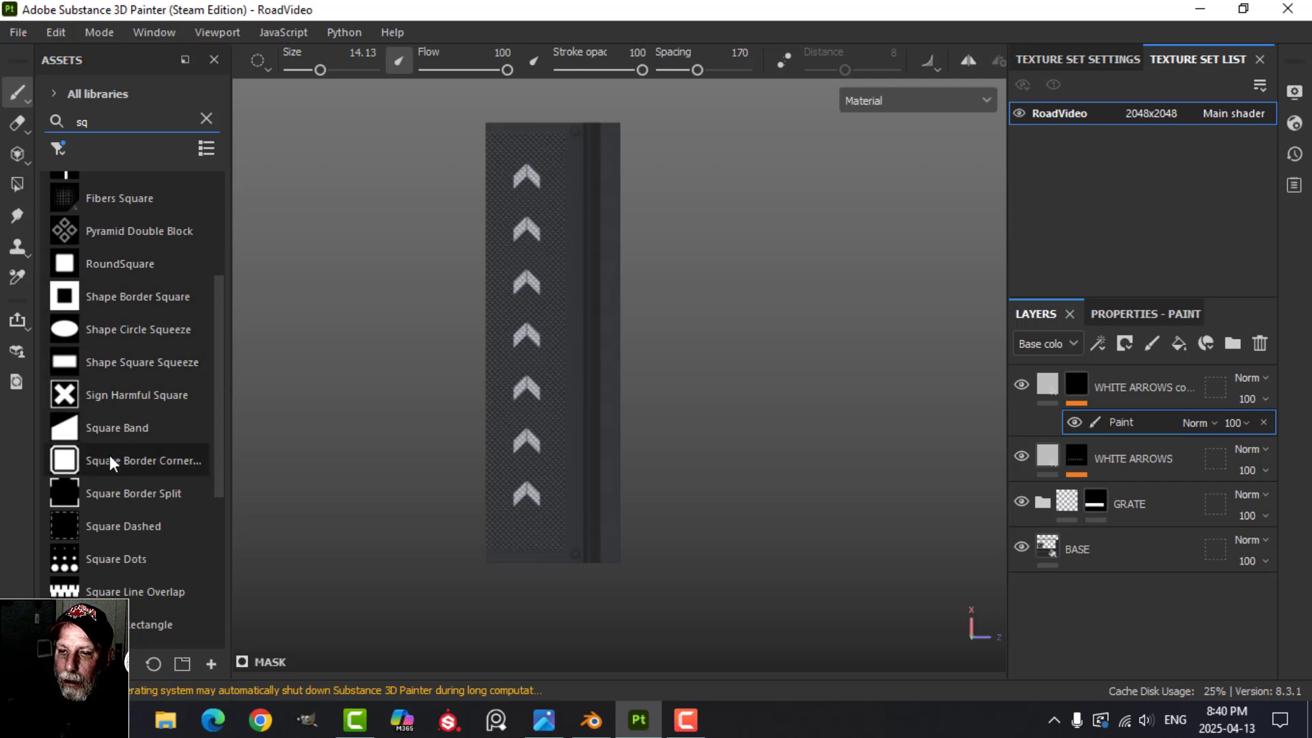
pyautogui.click(147, 623)
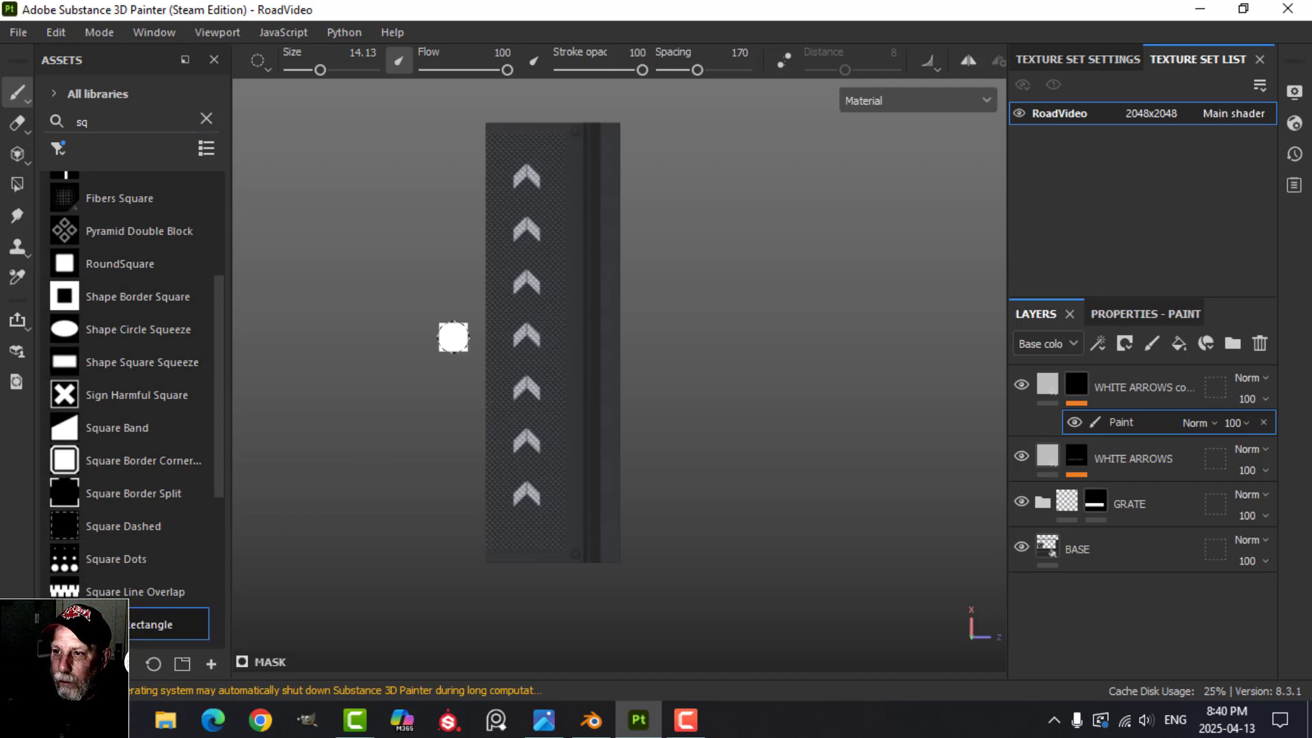
# Shrink the square brush to a size of about 4.6 for small edge markings
pyautogui.press('[')
pyautogui.press('[')
pyautogui.press('[')
pyautogui.press('[')
pyautogui.press('[')
pyautogui.press('[')
pyautogui.press('[')
pyautogui.press('[')
pyautogui.press('[')
pyautogui.press('[')
pyautogui.press('[')
pyautogui.press('[')
pyautogui.press('[')
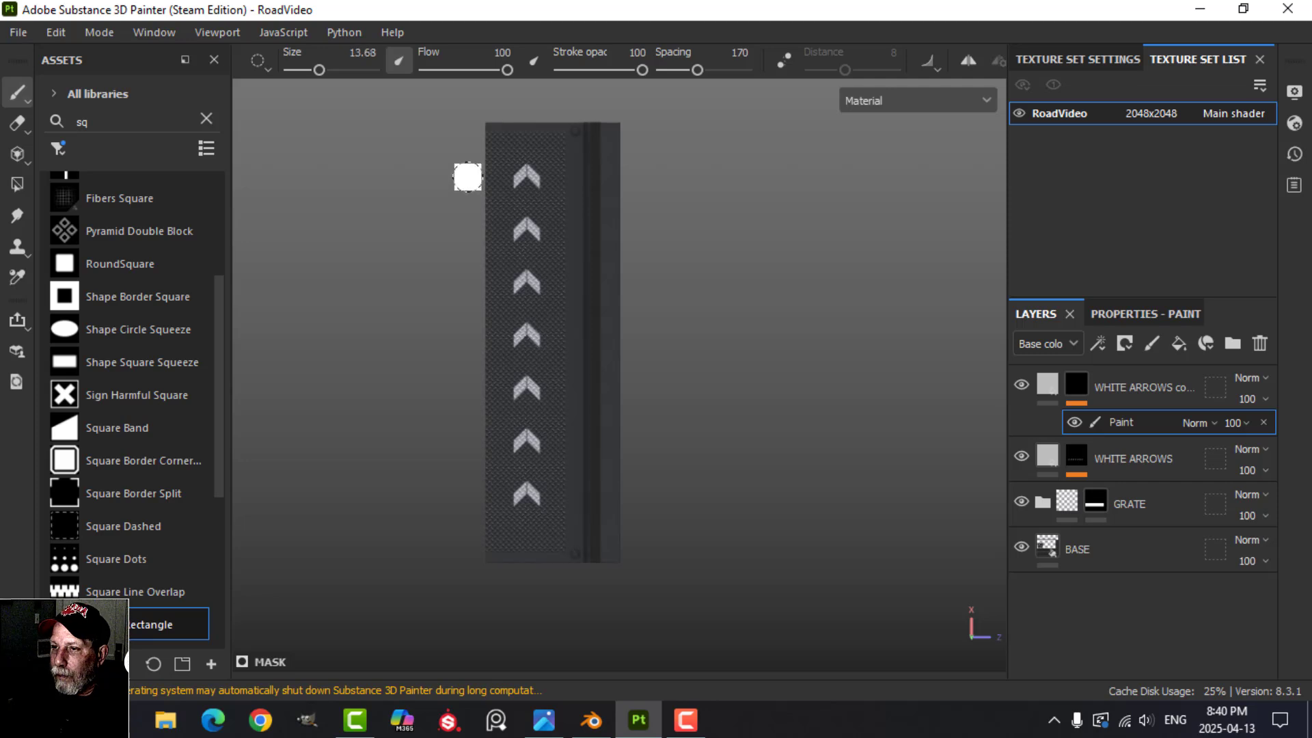
pyautogui.press('[')
pyautogui.press('[')
pyautogui.press('[')
pyautogui.press('[')
pyautogui.press('[')
pyautogui.press('[')
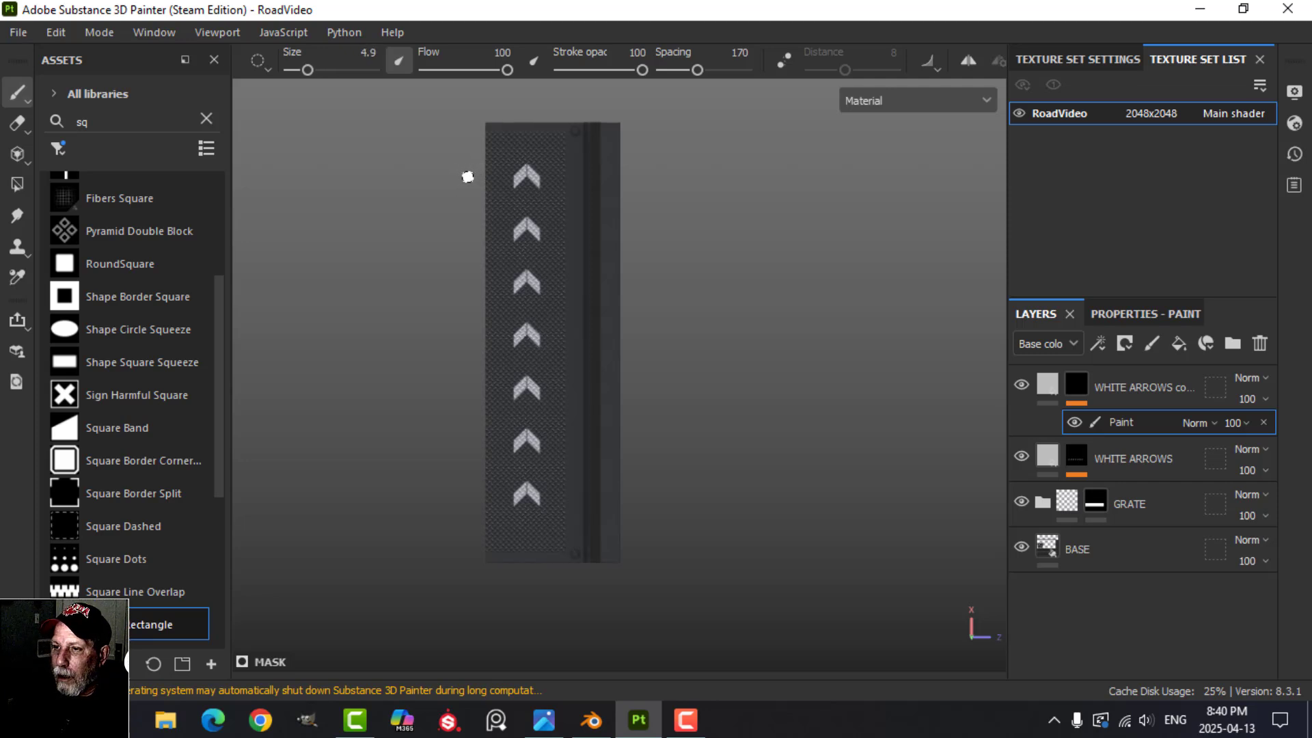
# Try to paint a straight row of squares along the grate's outer long edge with spacing 170
pyautogui.click(488, 114)
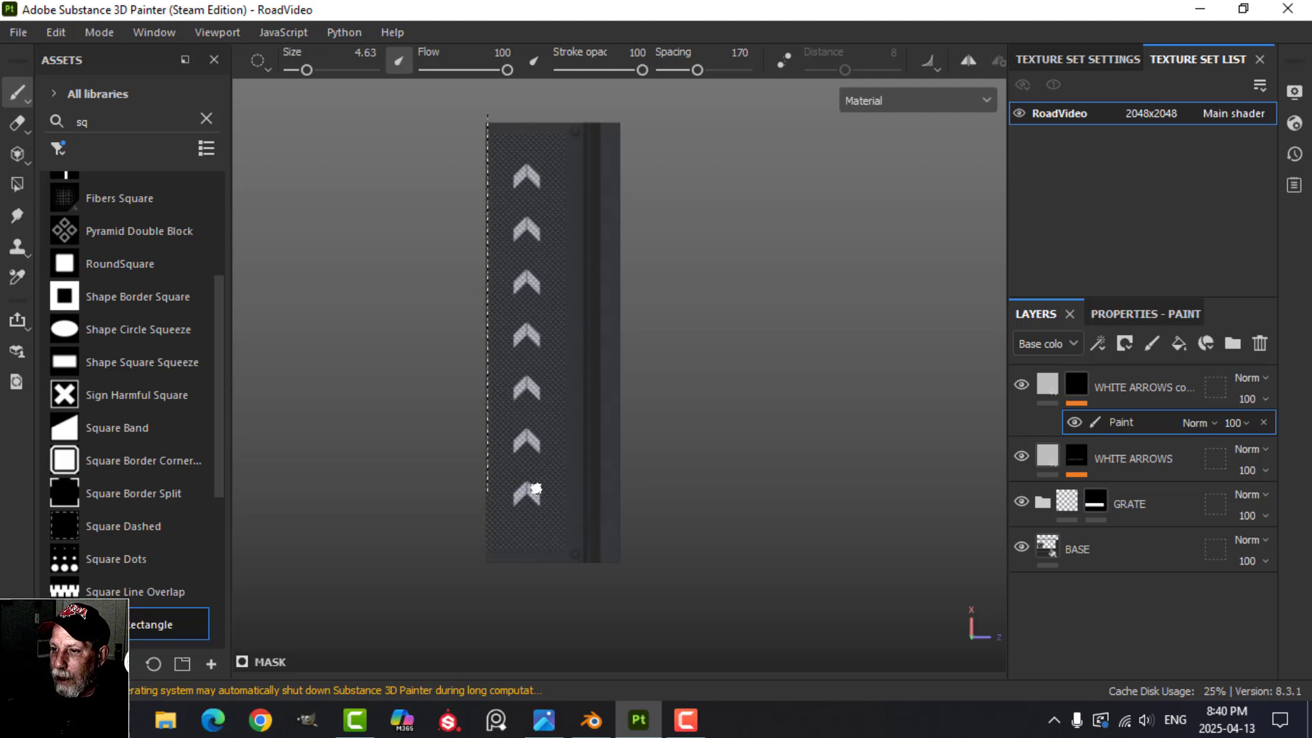
pyautogui.keyDown('shift'); pyautogui.click(490, 597); pyautogui.keyUp('shift')
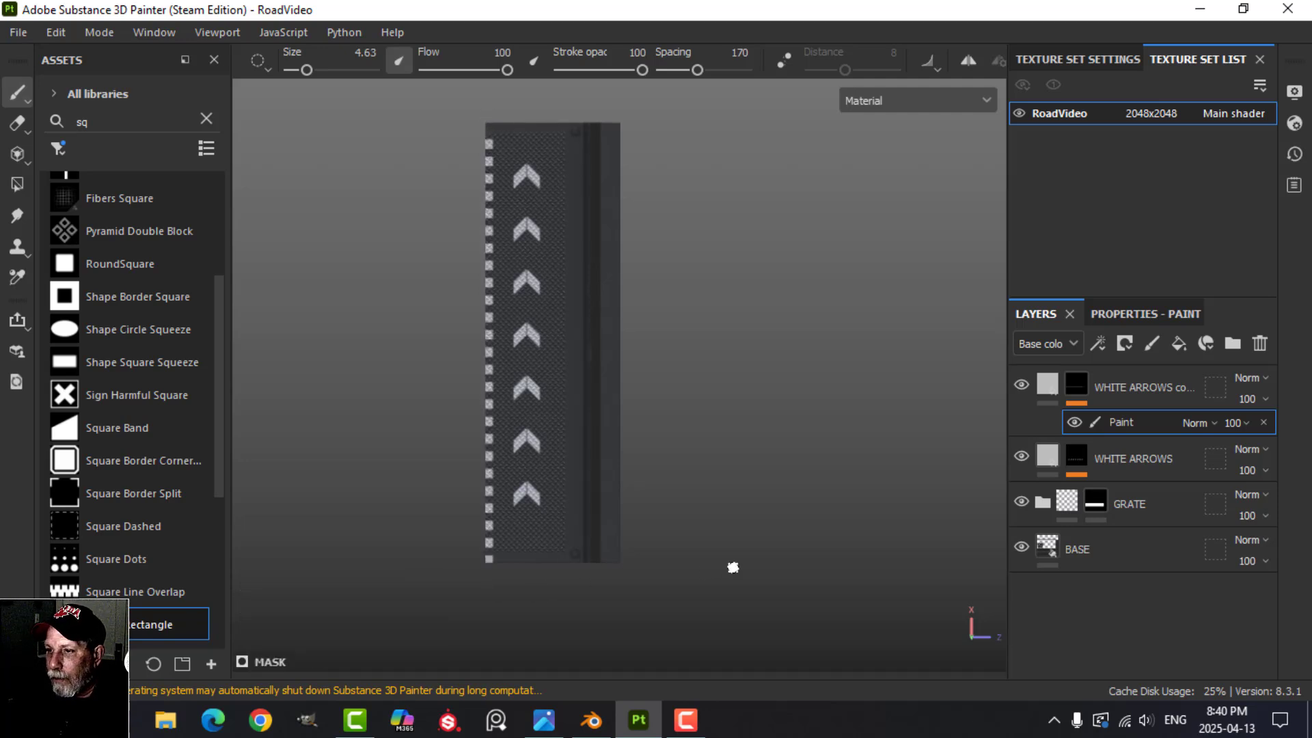
pyautogui.hotkey('ctrl', 'z')
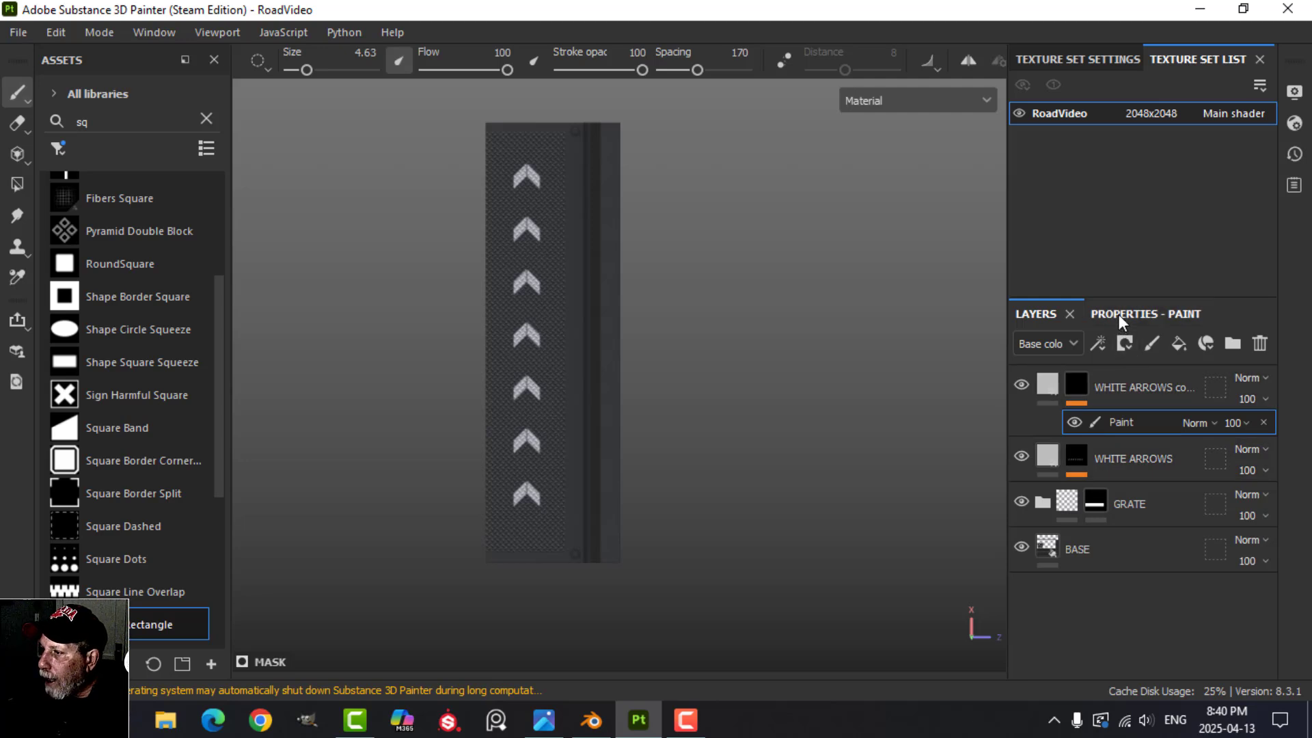
# Set the brush spacing to 243 and paint a straight row of squares along the full length of the grate's outer edge
pyautogui.click(1120, 315)
pyautogui.moveTo(1121, 588); pyautogui.dragTo(1158, 583)
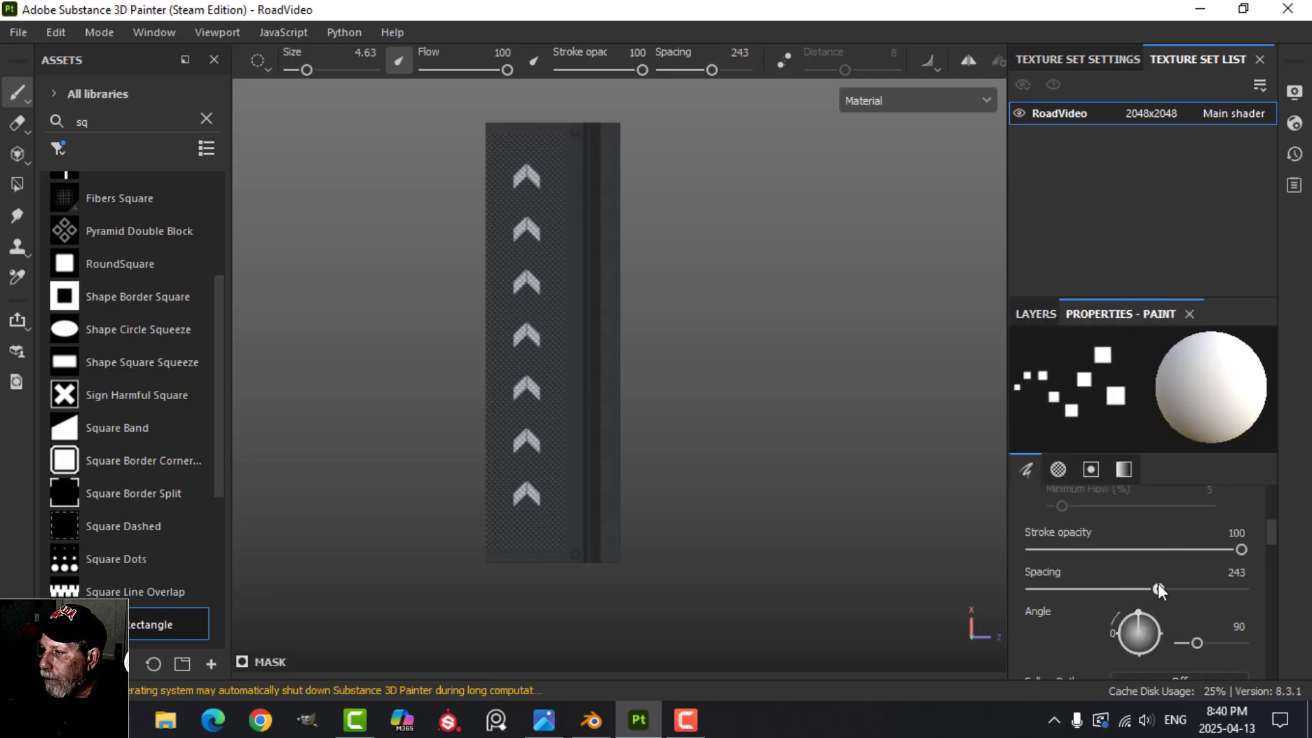
pyautogui.click(487, 115)
pyautogui.keyDown('ctrl'); pyautogui.keyDown('shift'); pyautogui.click(506, 594); pyautogui.keyUp('shift'); pyautogui.keyUp('ctrl')
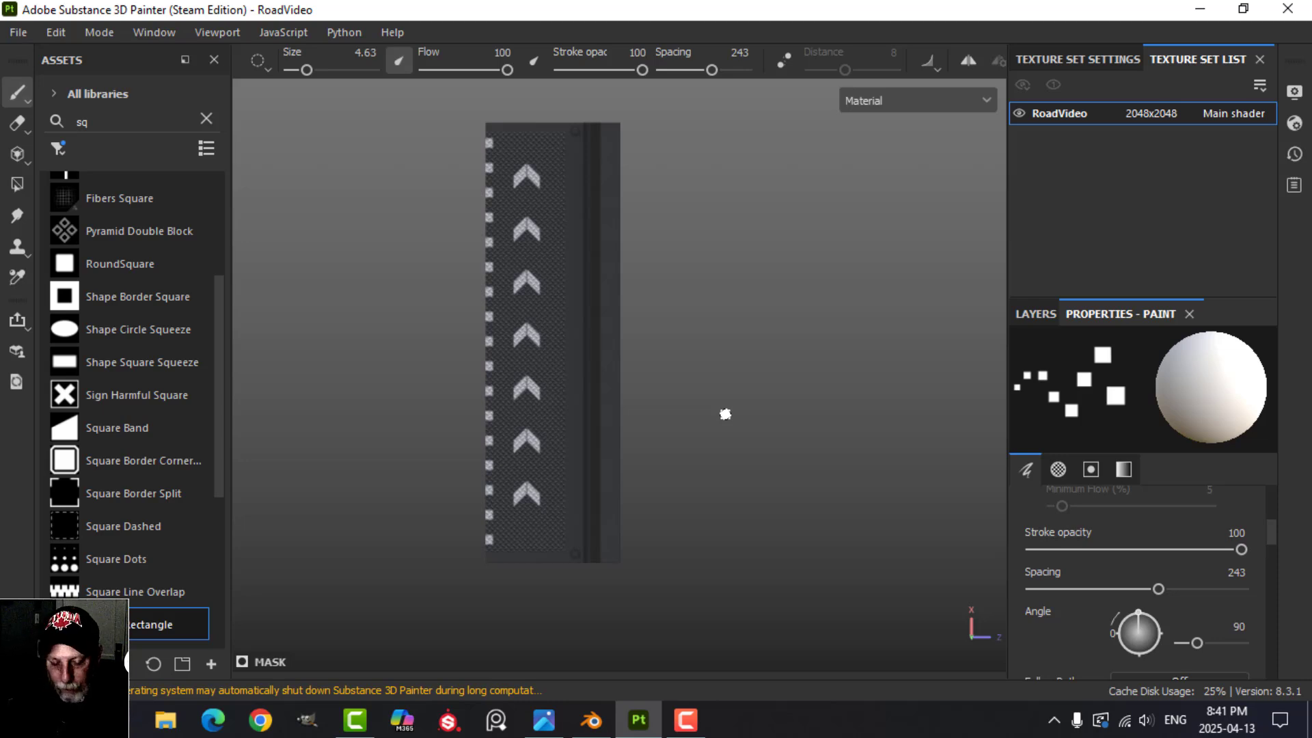
pyautogui.hotkey('ctrl', 'z')
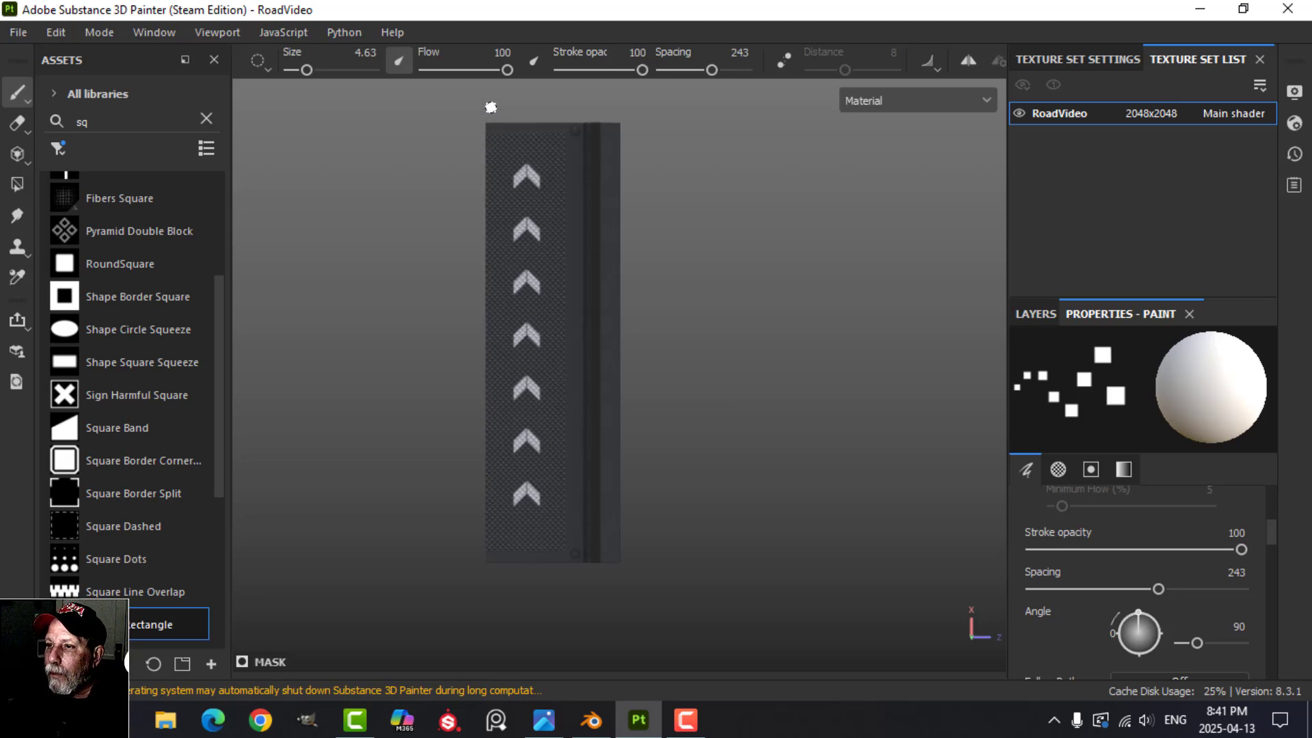
pyautogui.keyDown('shift'); pyautogui.click(504, 600); pyautogui.keyUp('shift')
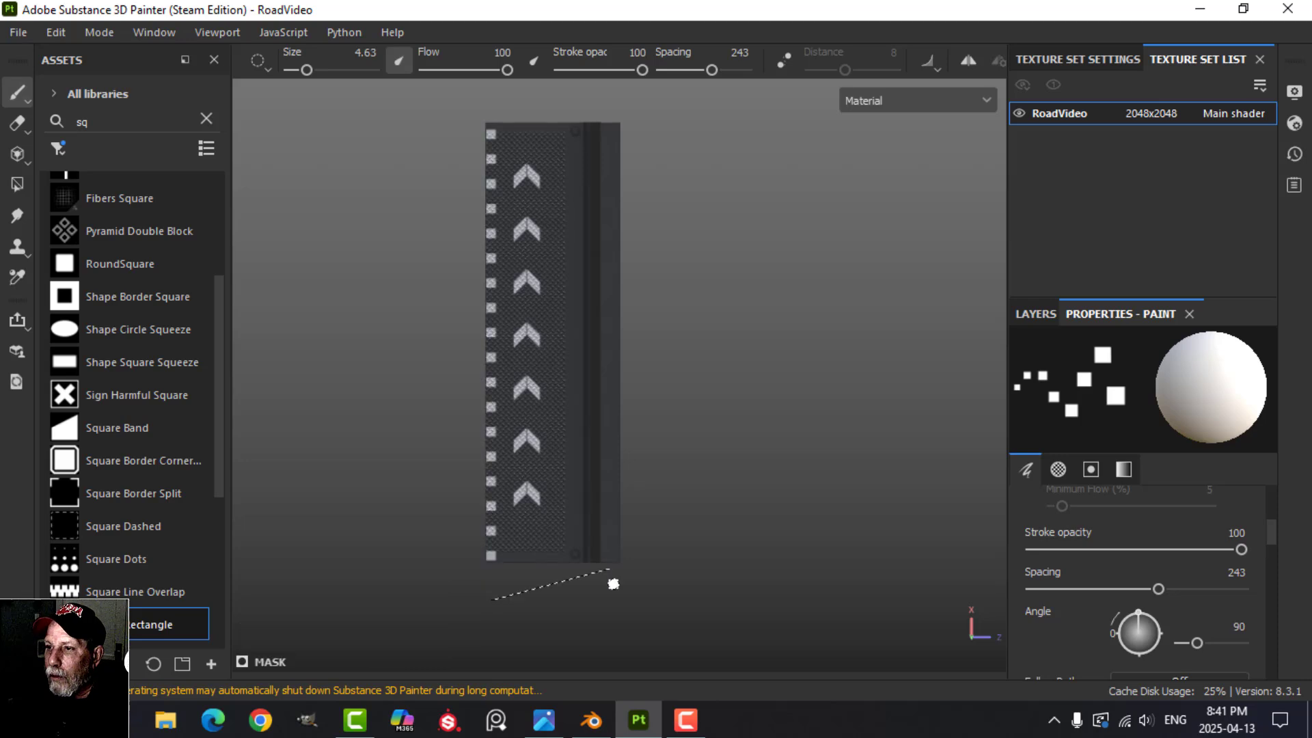
pyautogui.scroll(1, 722, 446)
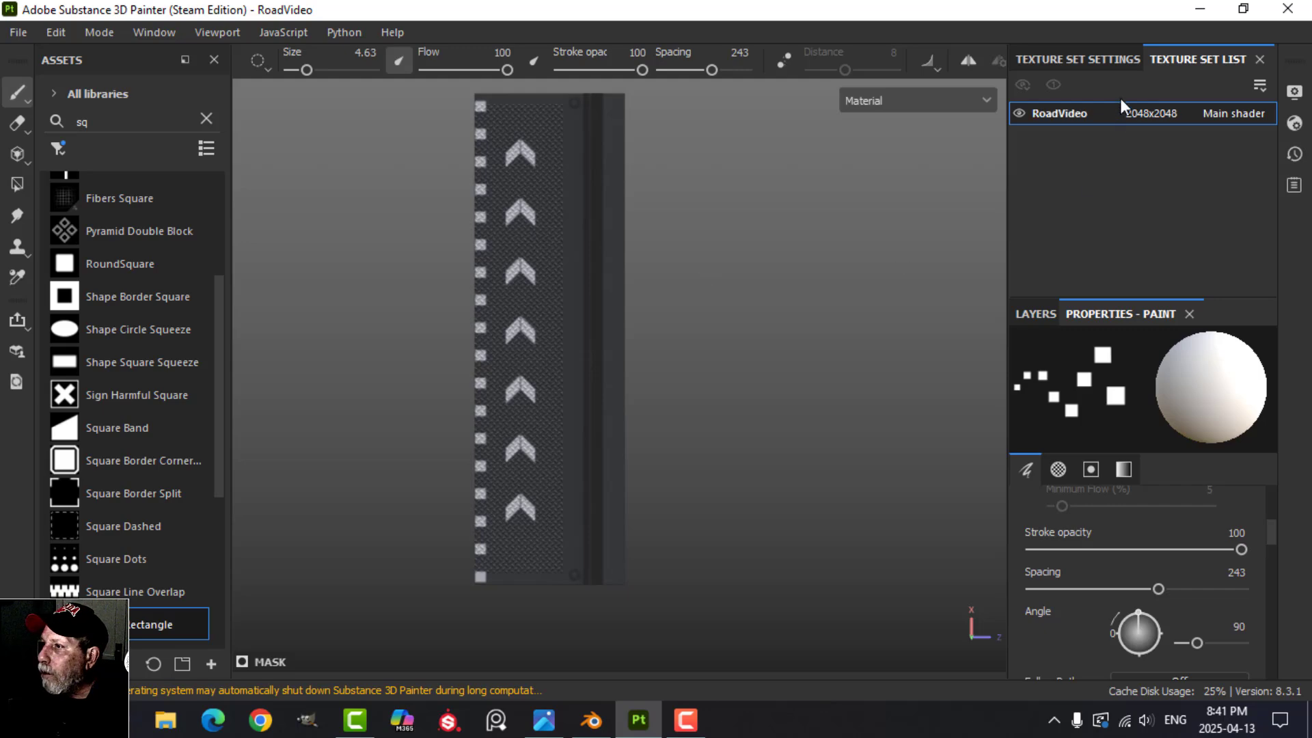
# Open the texture export settings and review the output maps of the PBR Metallic Roughness and PBR Metallic Roughness ShortName templates
pyautogui.click(18, 32)
pyautogui.click(99, 314)
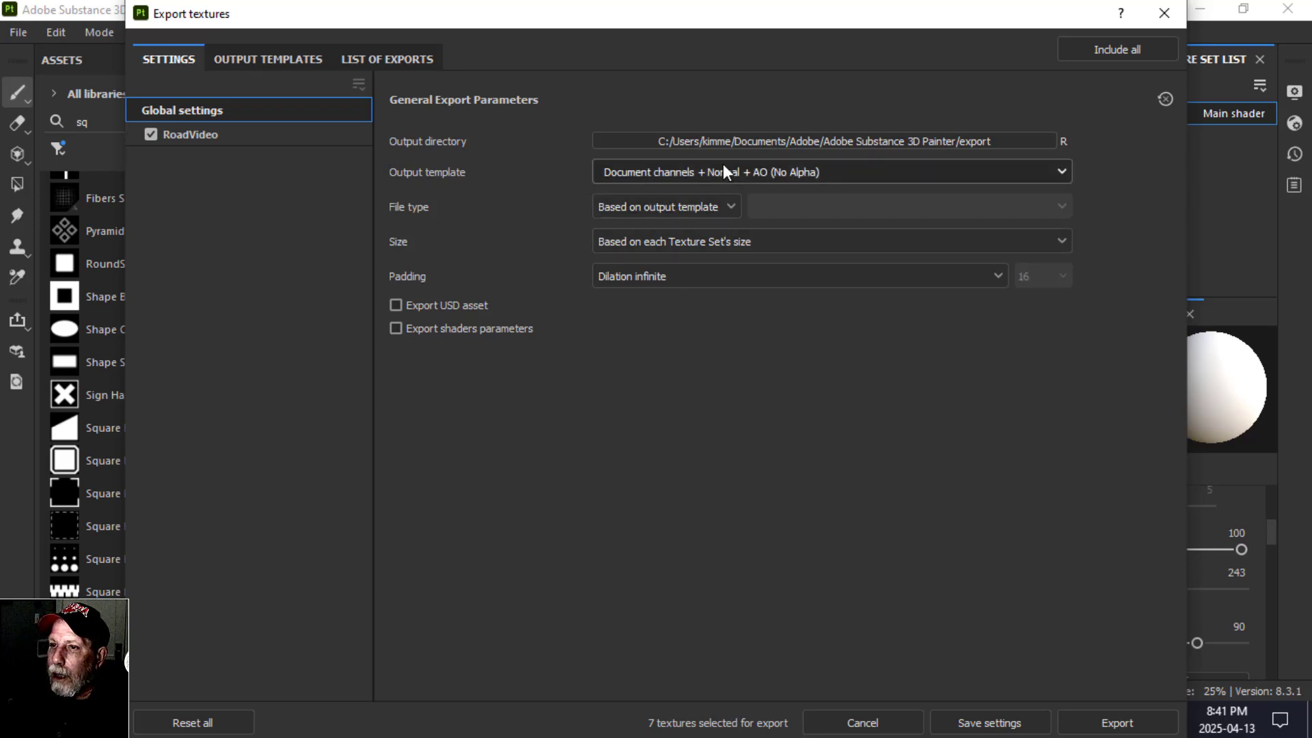
pyautogui.click(272, 58)
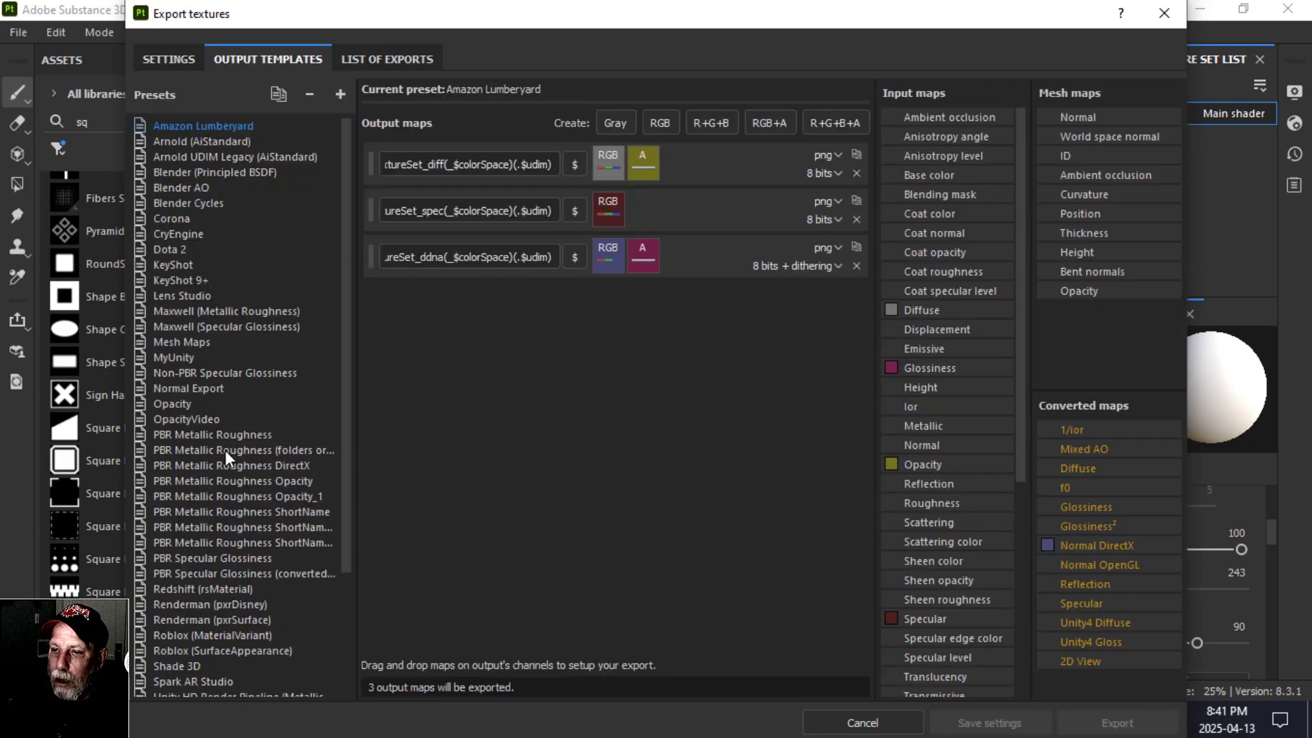
pyautogui.click(194, 435)
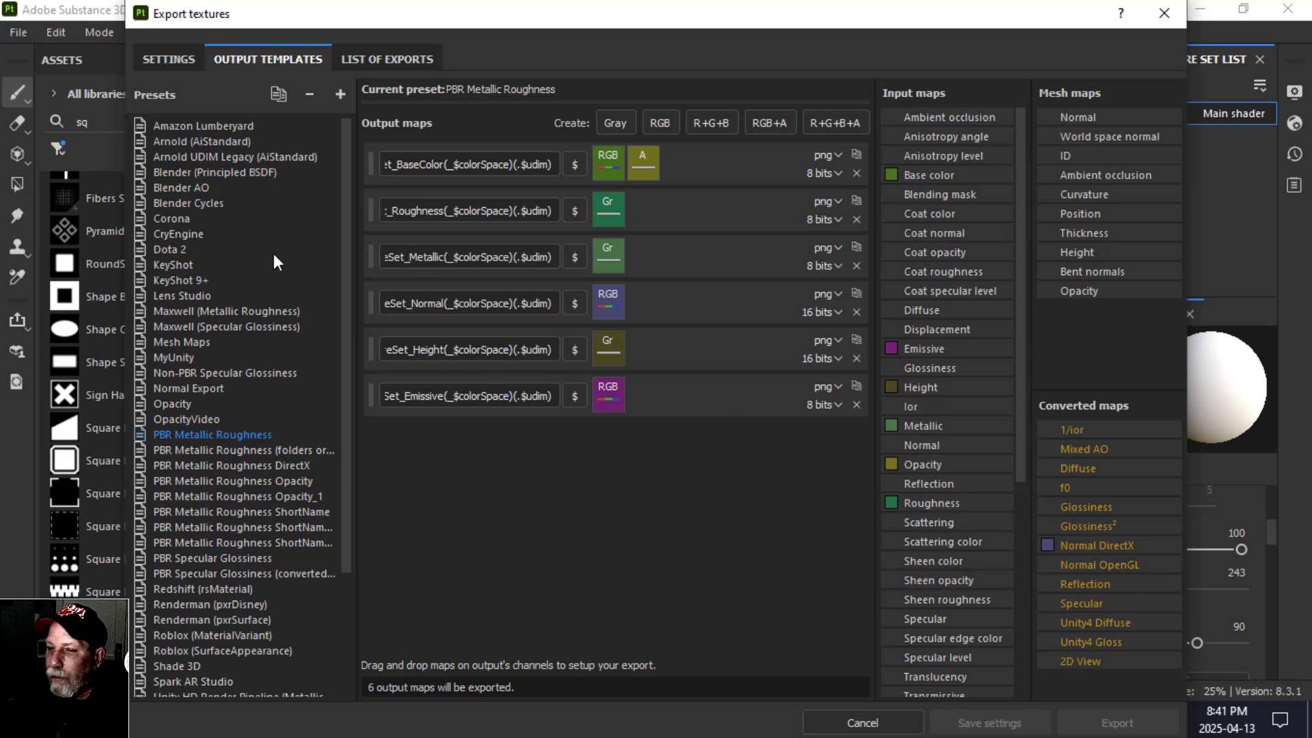
pyautogui.click(287, 511)
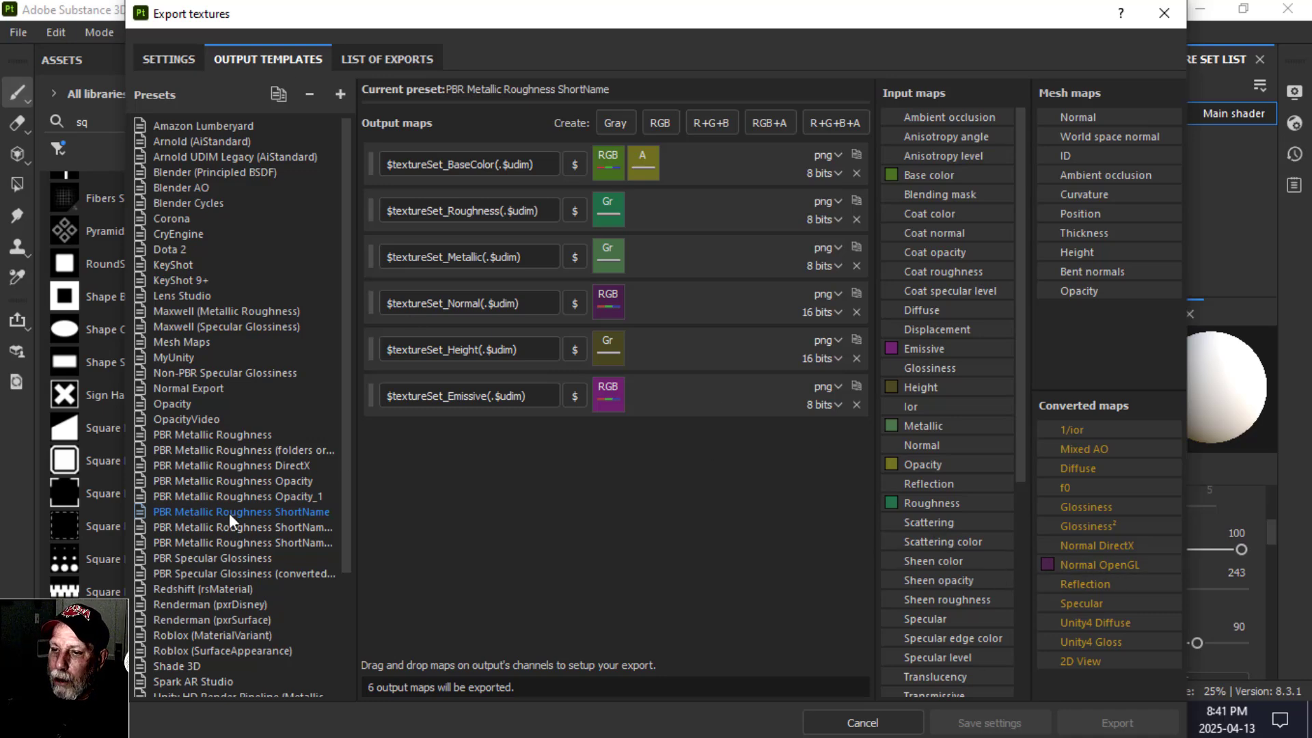
# Set the export's output template to PBR Metallic Roughness ShortName_1
pyautogui.click(151, 58)
pyautogui.click(706, 172)
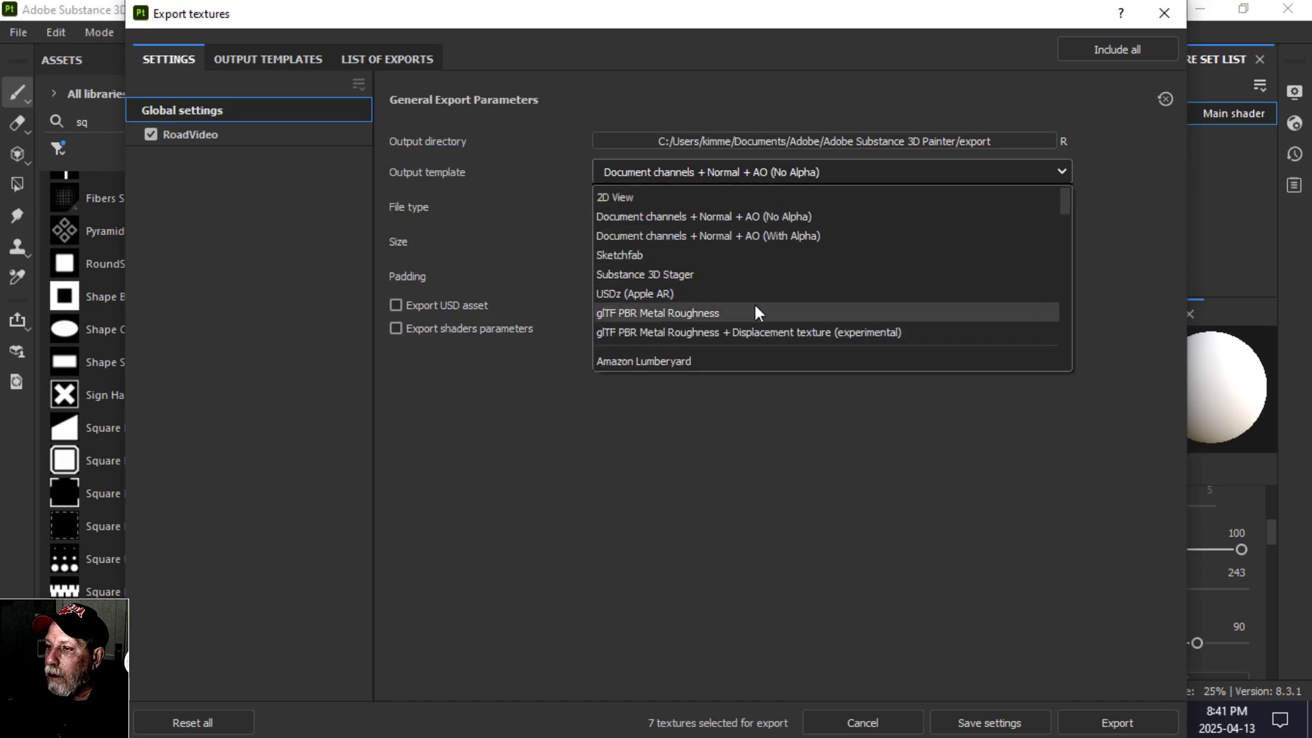
pyautogui.scroll(-6, 754, 305)
pyautogui.scroll(-2, 753, 312)
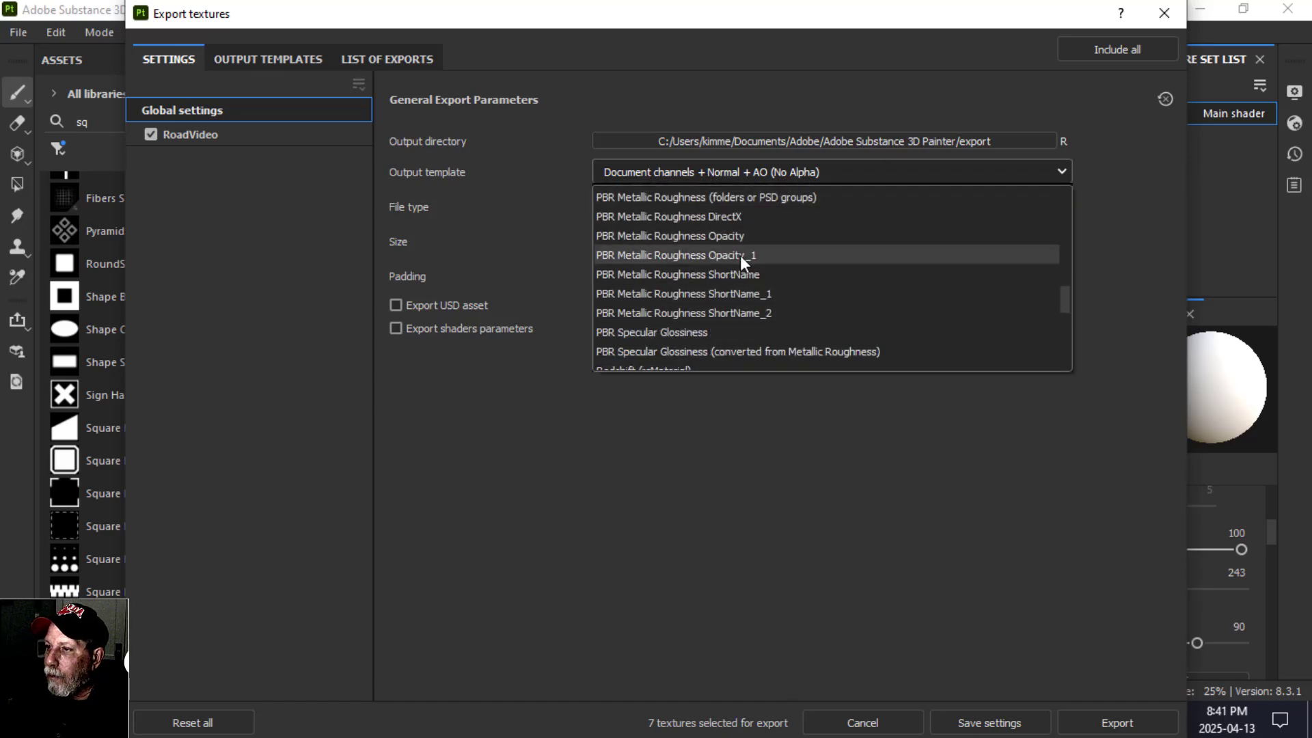
pyautogui.click(737, 293)
# Set the export output directory to the TEXTURES ROAD VIDEO folder in D:/DOCUMENTS/BLENDER
pyautogui.click(751, 140)
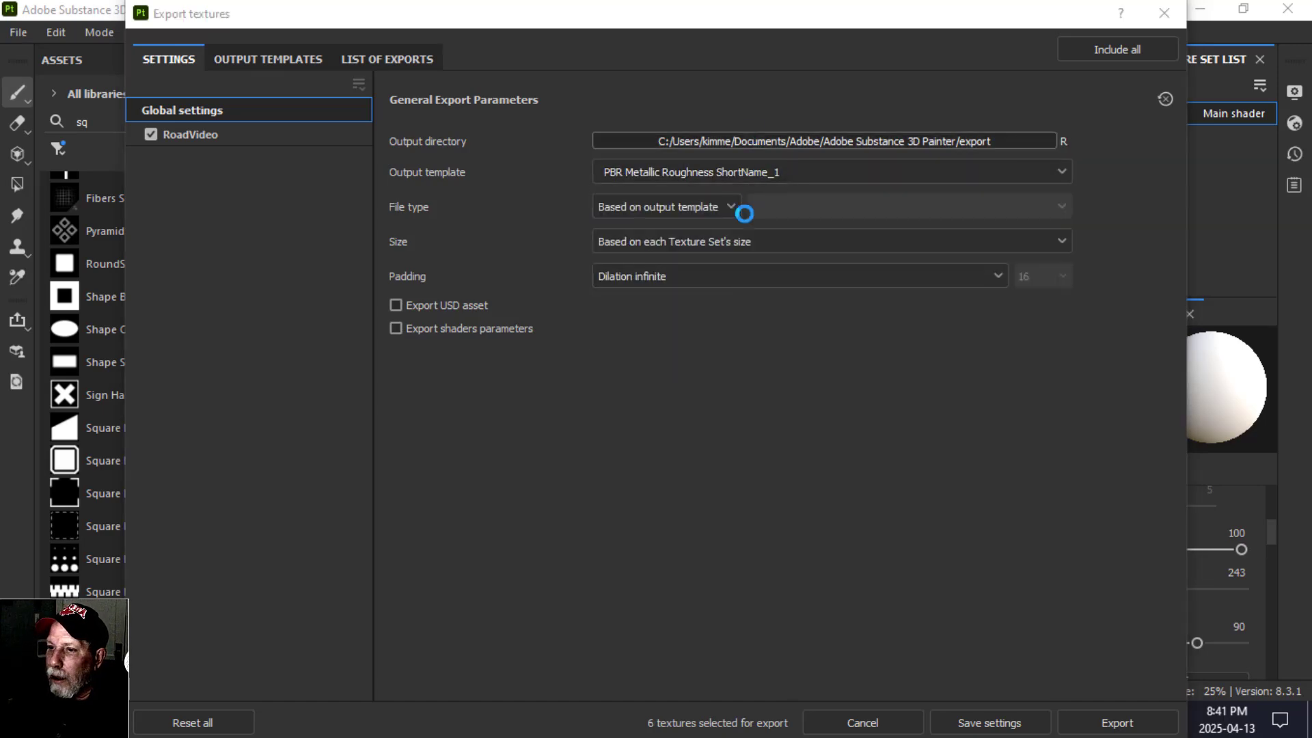
pyautogui.click(209, 172)
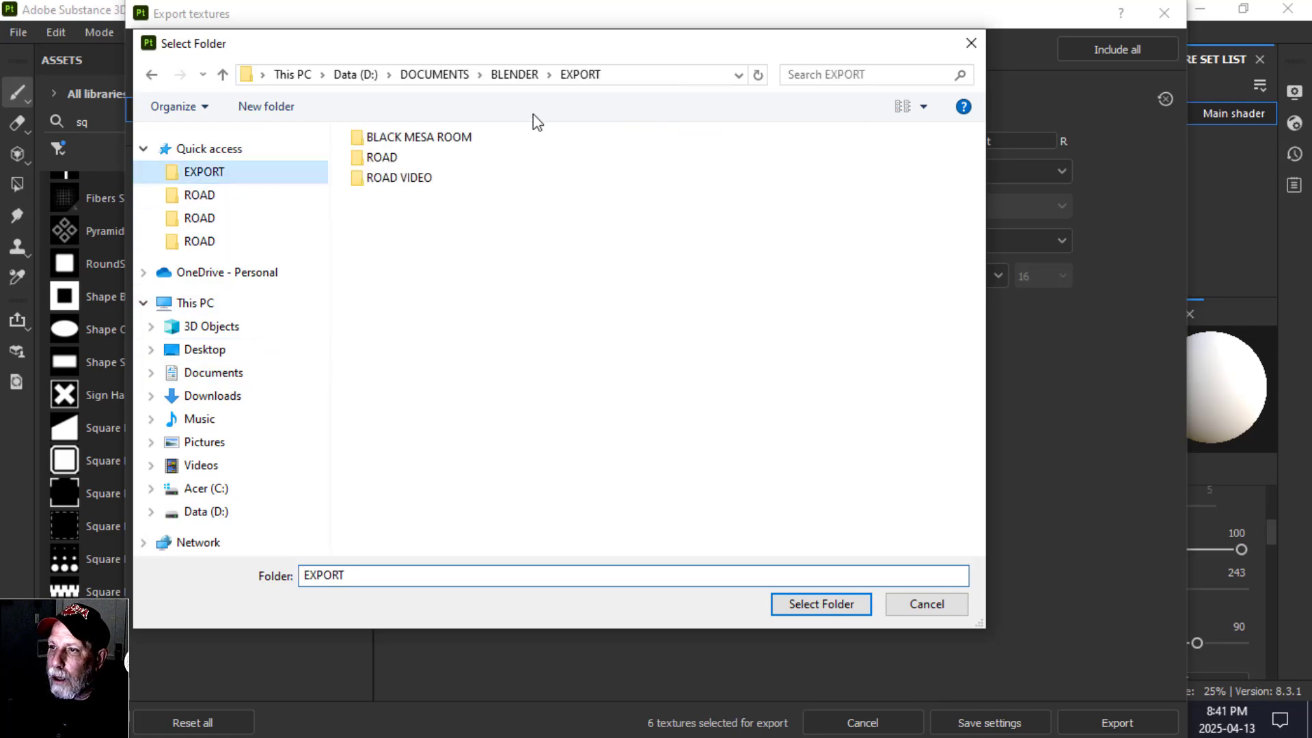
pyautogui.click(524, 74)
pyautogui.scroll(-2, 547, 506)
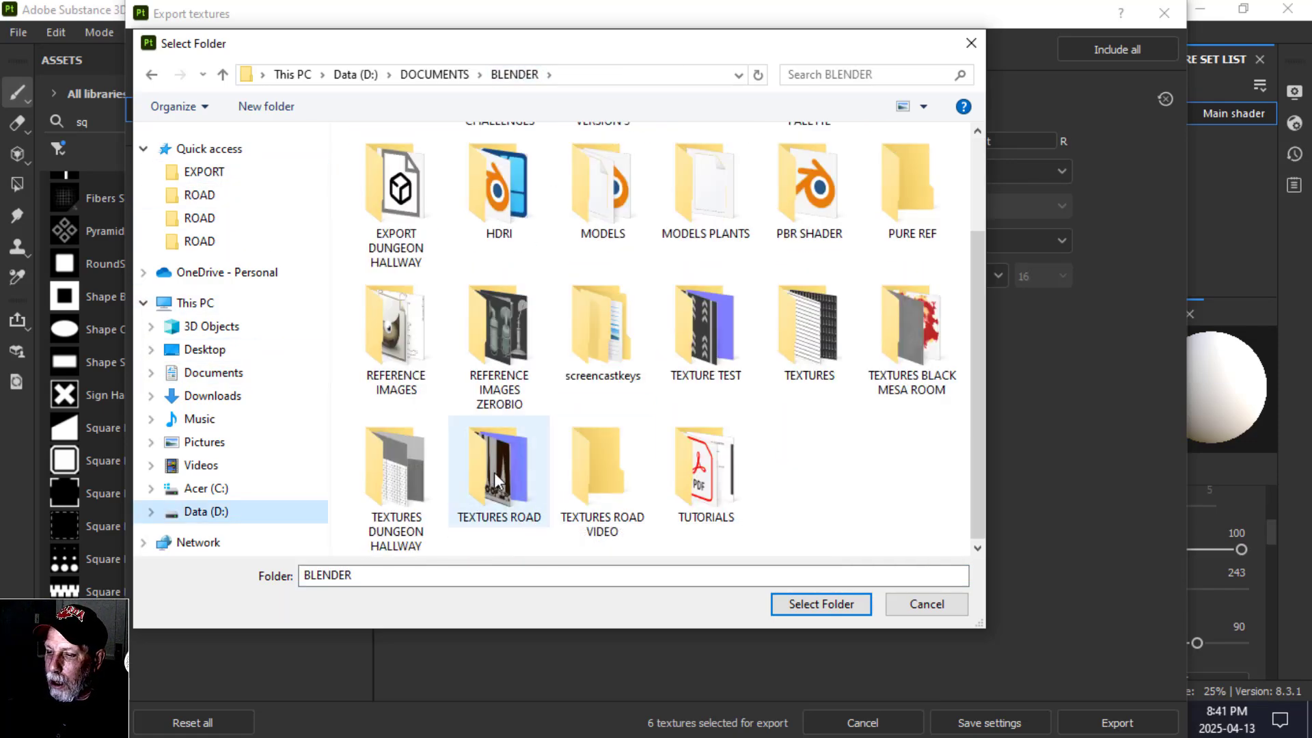
pyautogui.click(615, 470)
pyautogui.click(801, 605)
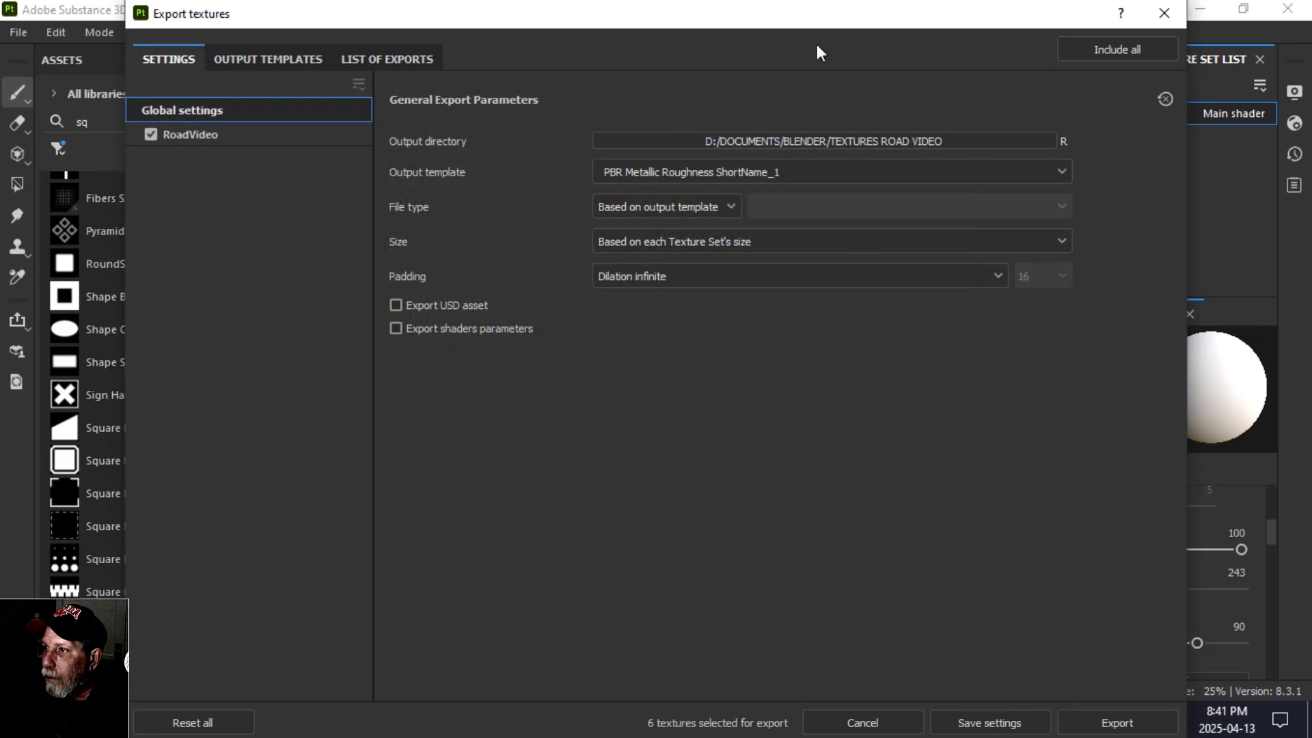
pyautogui.moveTo(819, 5); pyautogui.dragTo(723, 5)
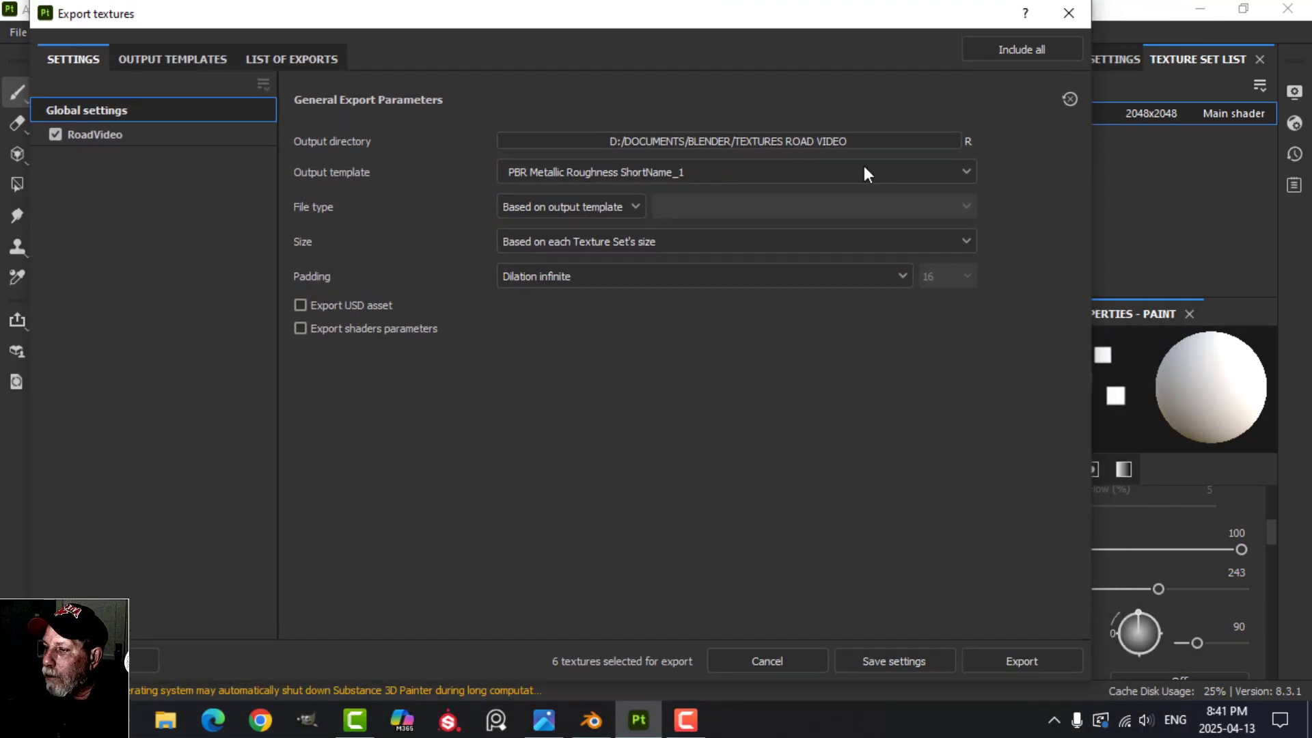
# Export the RoadVideo textures, close the export window and switch to Blender
pyautogui.click(1037, 657)
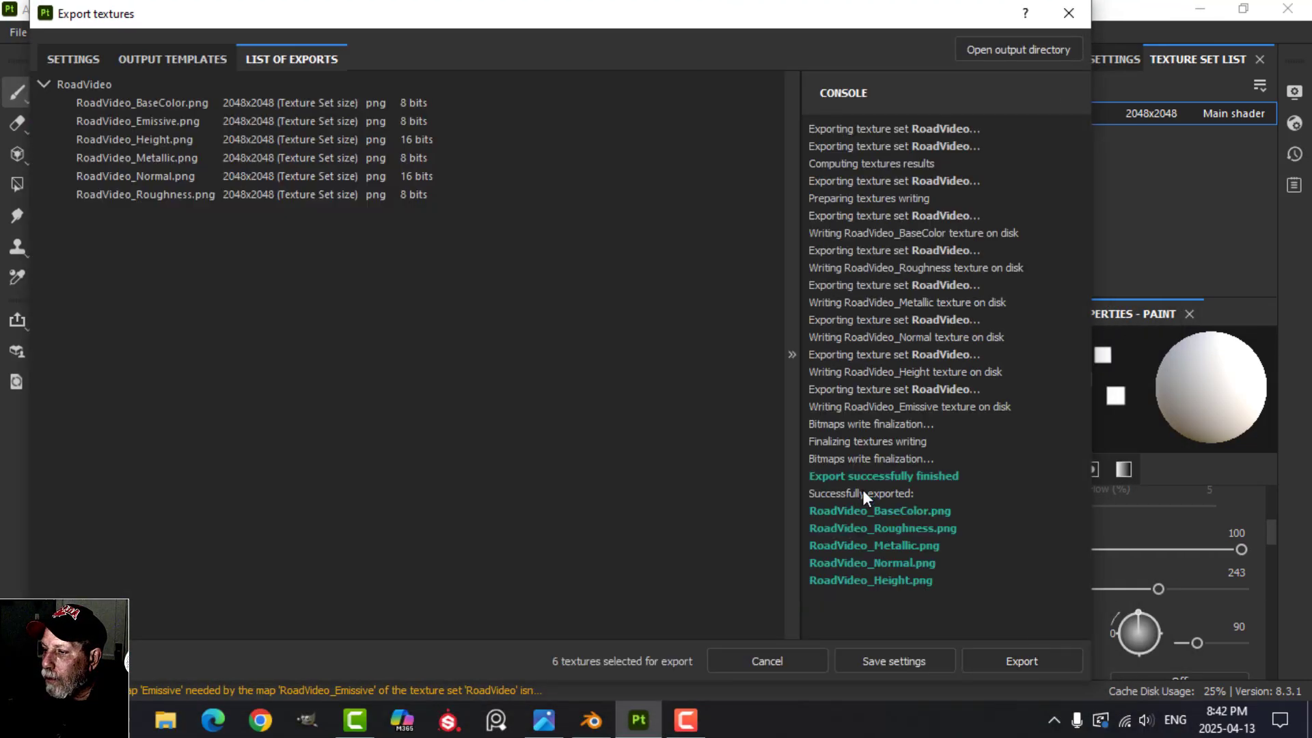
pyautogui.click(1068, 13)
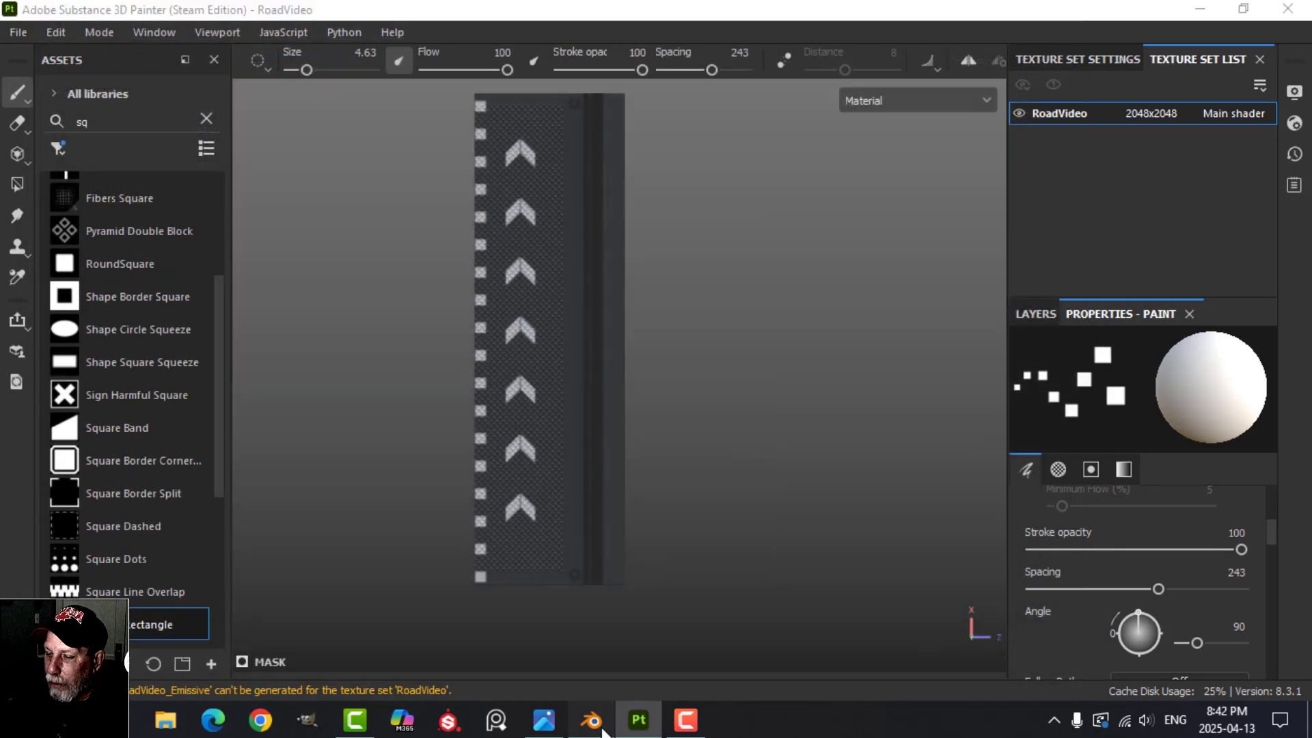
pyautogui.click(600, 727)
# In the Shading workspace, create a new material for the road section and name it Road
pyautogui.click(603, 35)
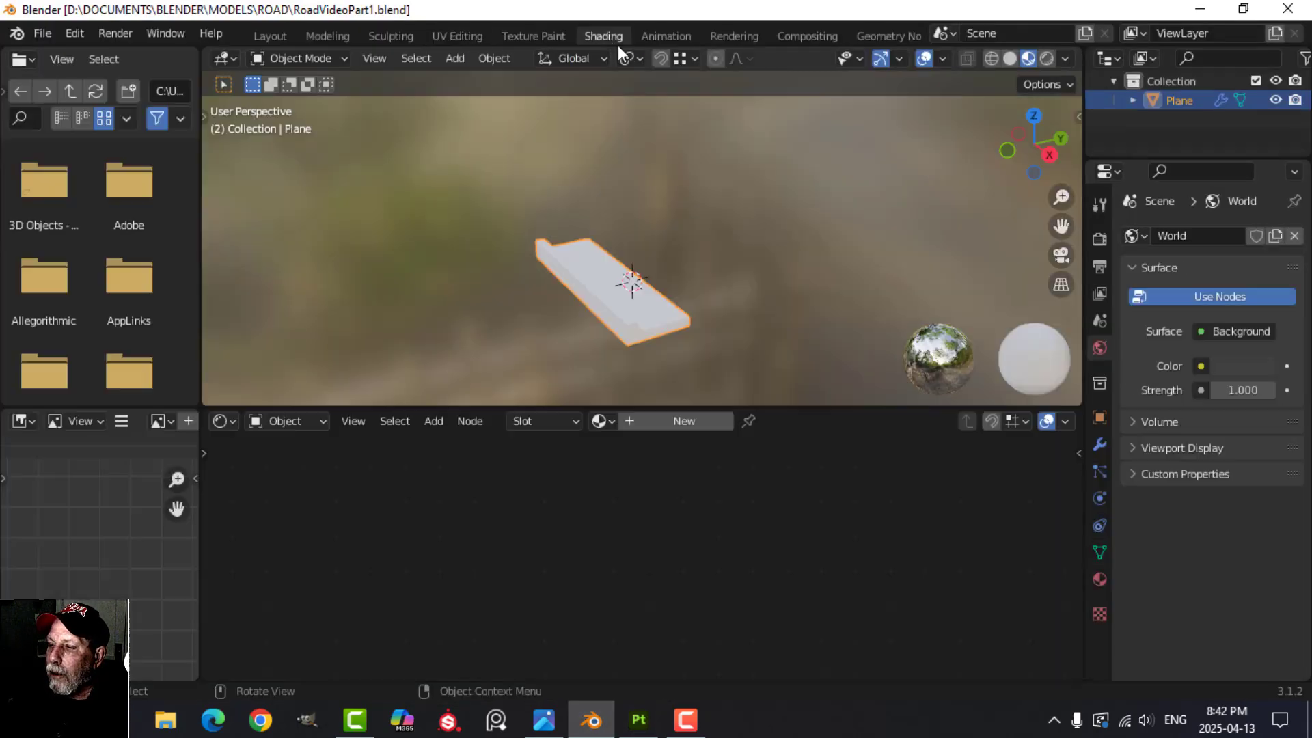
pyautogui.click(710, 419)
pyautogui.doubleClick(761, 419)
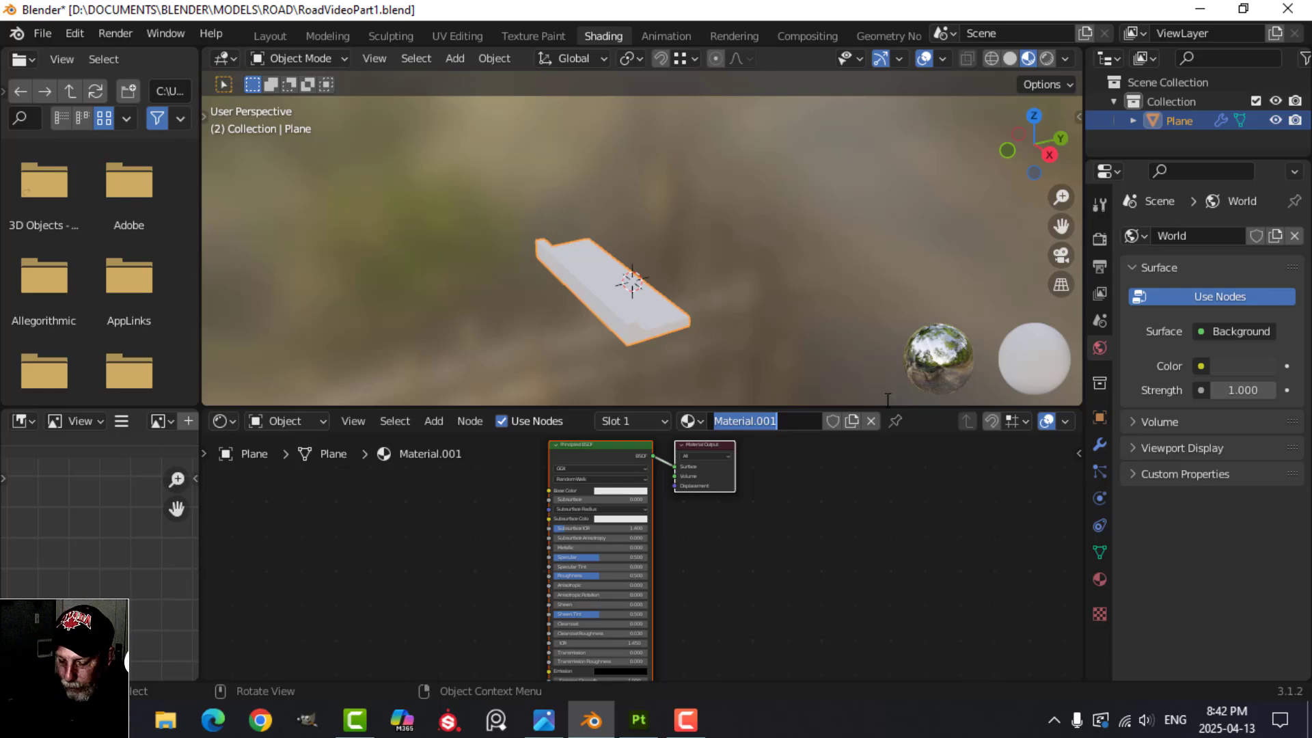
pyautogui.write('Road')
pyautogui.press('Return')
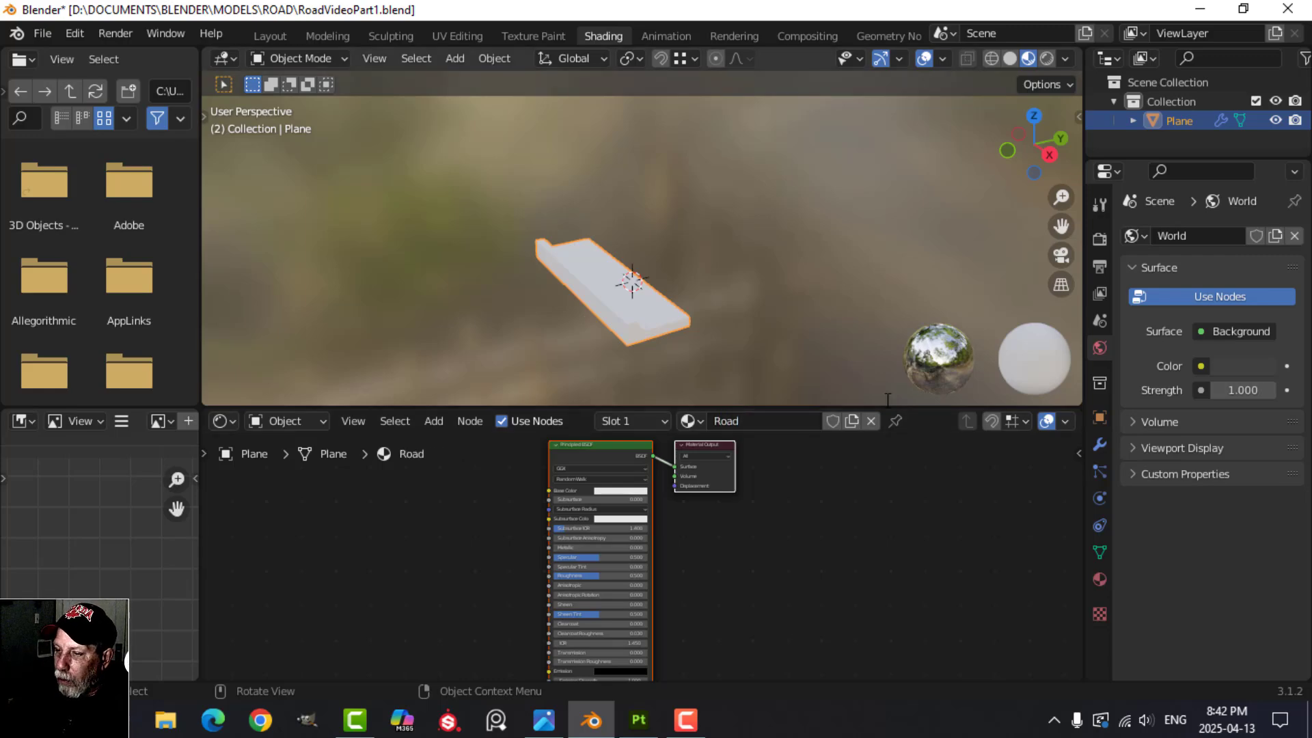
# Run Principled Texture Setup on the Principled BSDF with all RoadVideo maps, BaseColor through Roughness, from the TEXTURES ROAD VIDEO folder
pyautogui.click(601, 442)
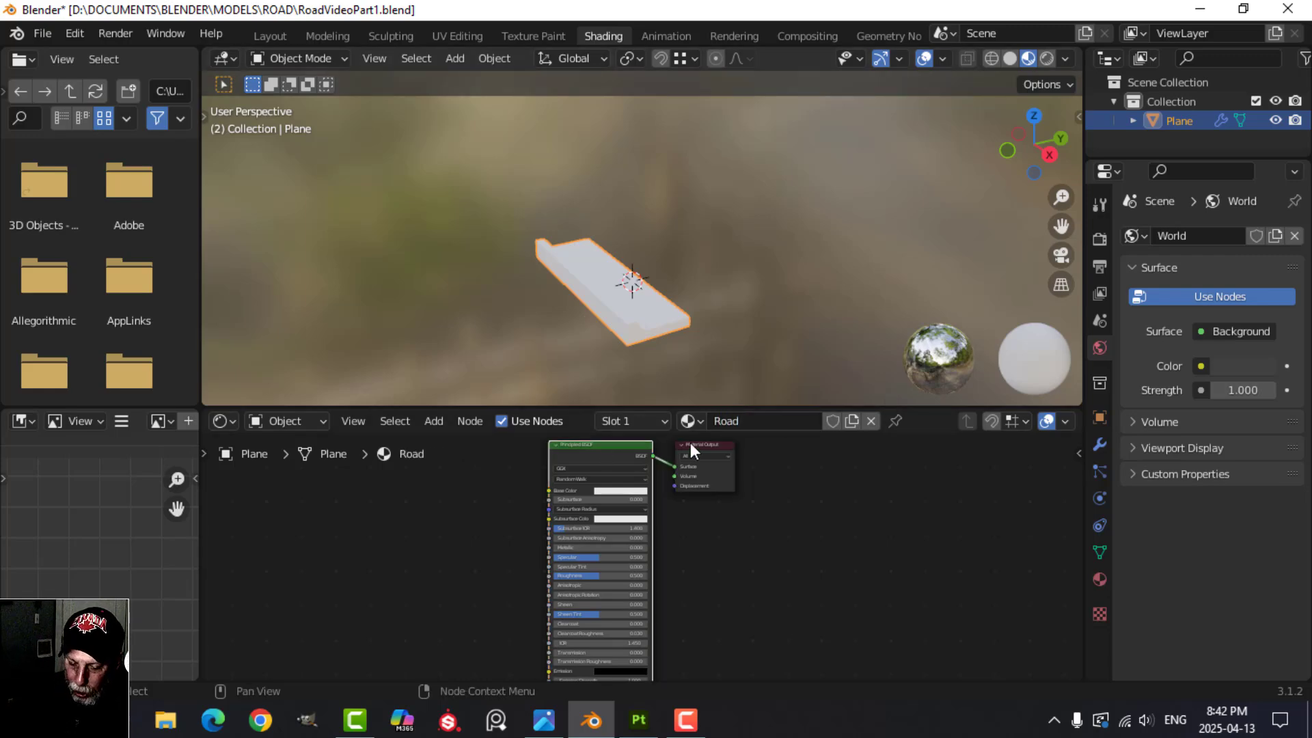
pyautogui.hotkey('ctrl', 'shift', 't')
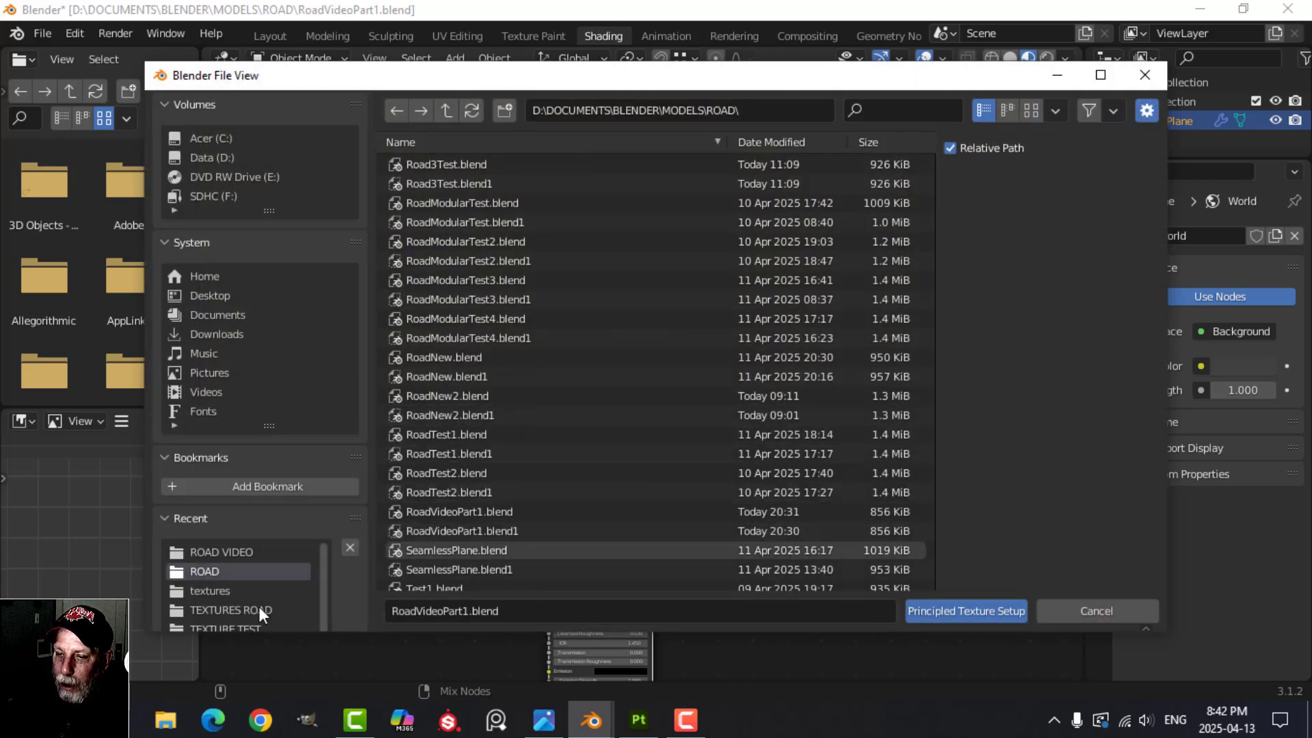
pyautogui.click(259, 607)
pyautogui.click(438, 111)
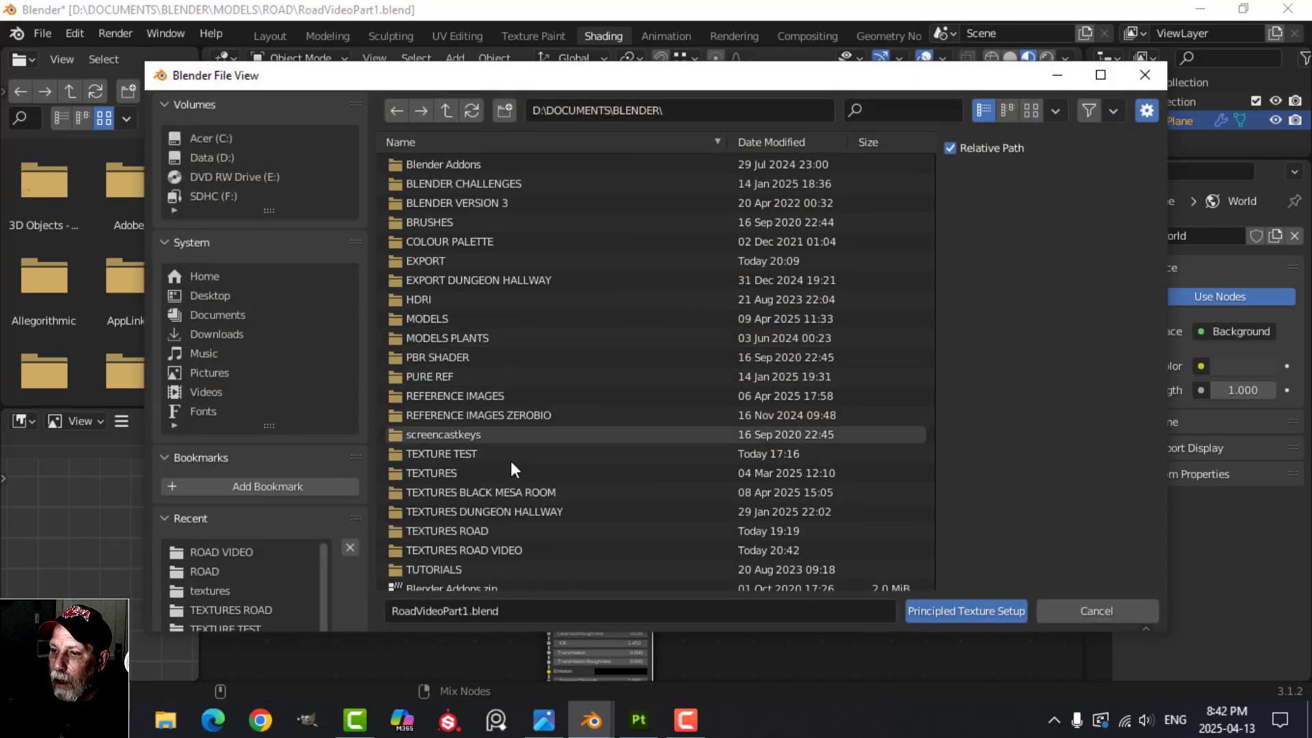
pyautogui.click(489, 549)
pyautogui.click(482, 163)
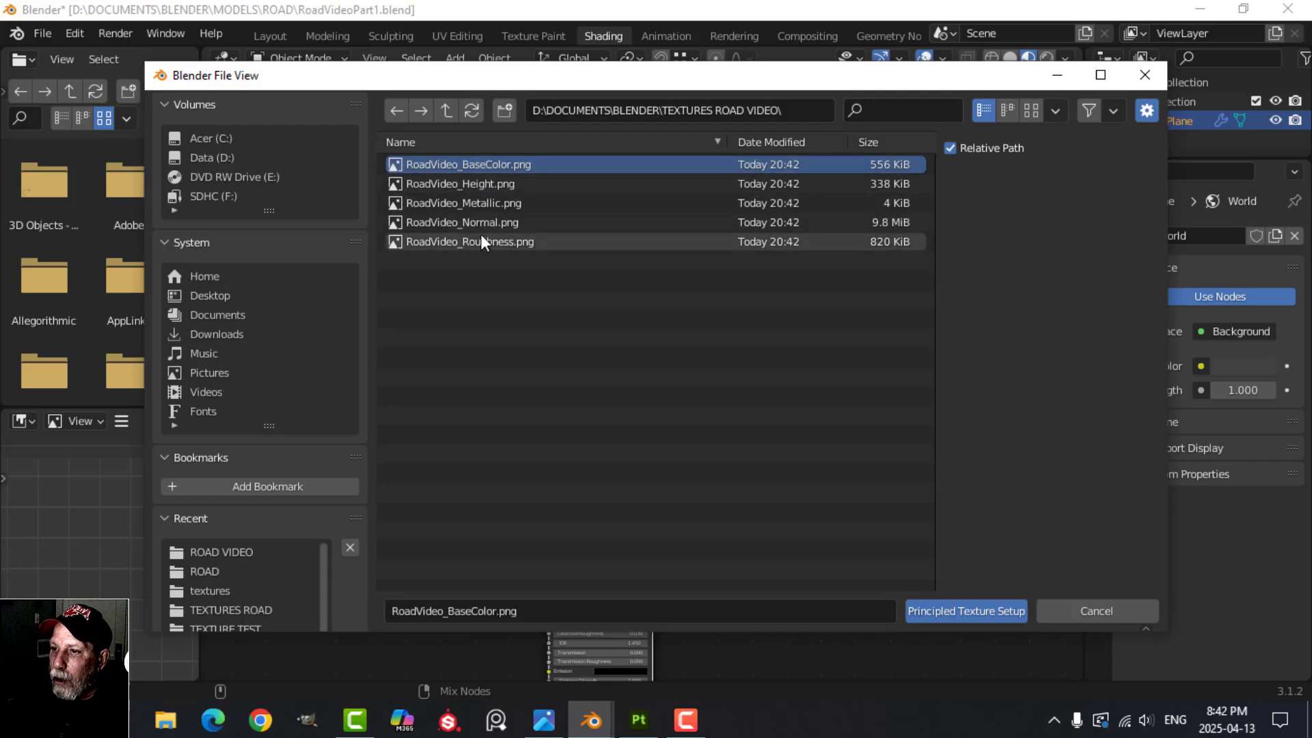
pyautogui.keyDown('shift'); pyautogui.click(481, 241); pyautogui.keyUp('shift')
pyautogui.click(963, 610)
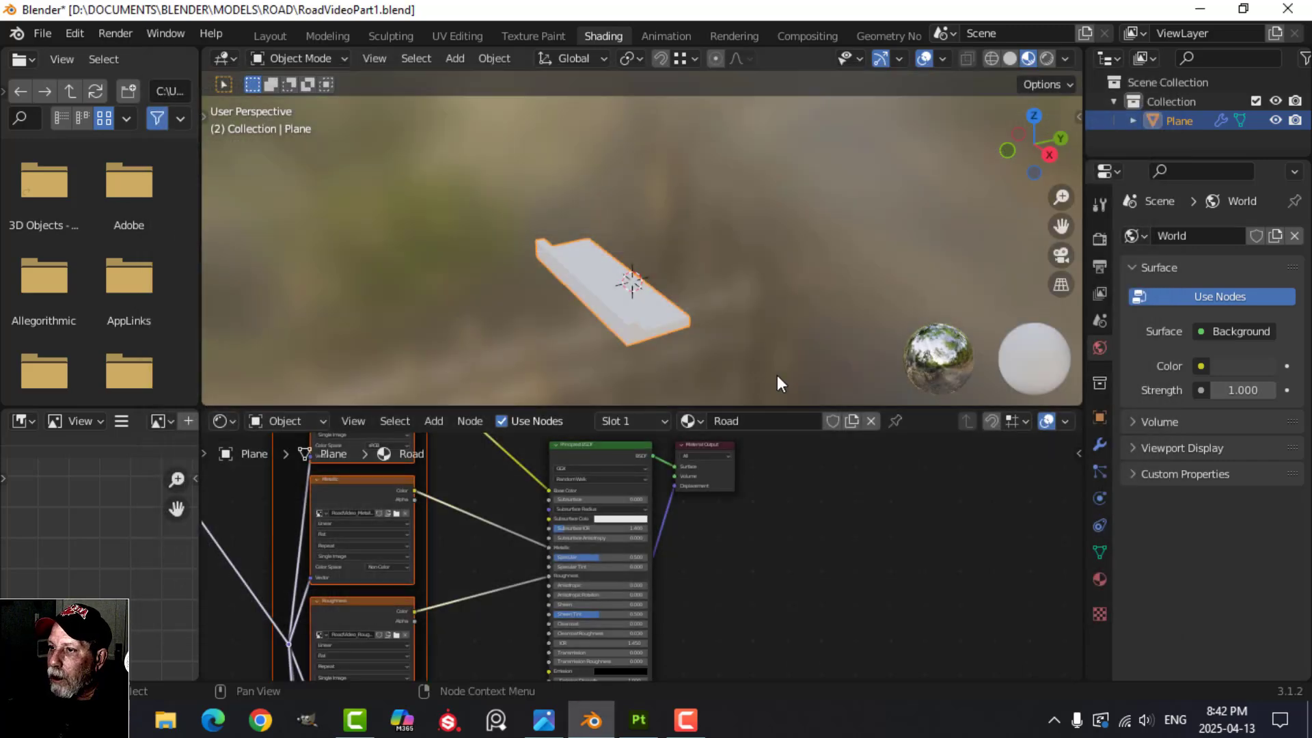
# Show the textured road section with material preview shading in the Layout workspace and deselect it
pyautogui.moveTo(777, 375); pyautogui.dragTo(440, 104, button='middle')
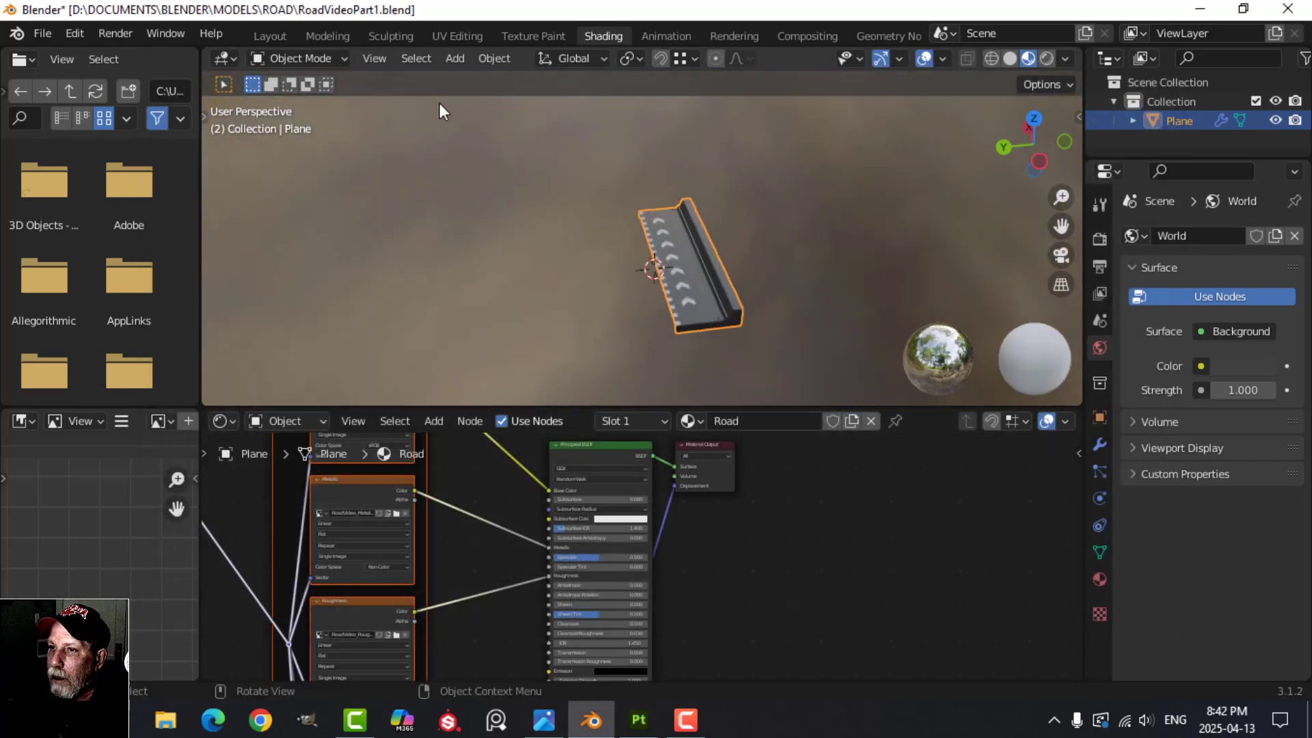
pyautogui.click(270, 36)
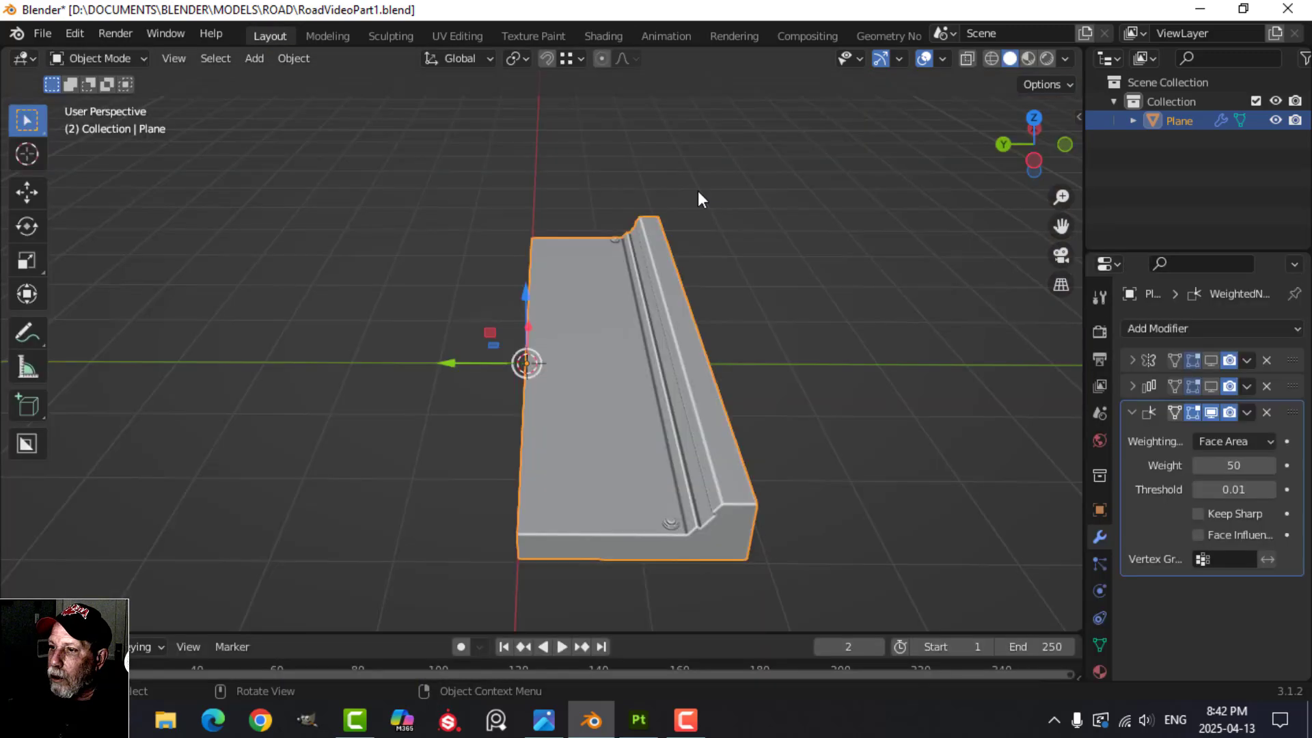
pyautogui.click(1032, 56)
pyautogui.hotkey('alt', 'a')
pyautogui.scroll(5, 653, 453)
pyautogui.moveTo(715, 445)
pyautogui.keyDown('shift'); pyautogui.mouseDown(button='middle')
pyautogui.moveTo(589, 310)
pyautogui.moveTo(502, 243)
pyautogui.mouseUp(button='middle'); pyautogui.keyUp('shift')
pyautogui.scroll(-2, 583, 314)
pyautogui.keyDown('shift'); pyautogui.moveTo(594, 324); pyautogui.dragTo(532, 219, button='middle'); pyautogui.keyUp('shift')
pyautogui.moveTo(580, 301); pyautogui.dragTo(602, 304, button='middle')
# Change the material preview lighting to the last HDRI environment in the viewport shading options
pyautogui.click(1064, 58)
pyautogui.click(1063, 218)
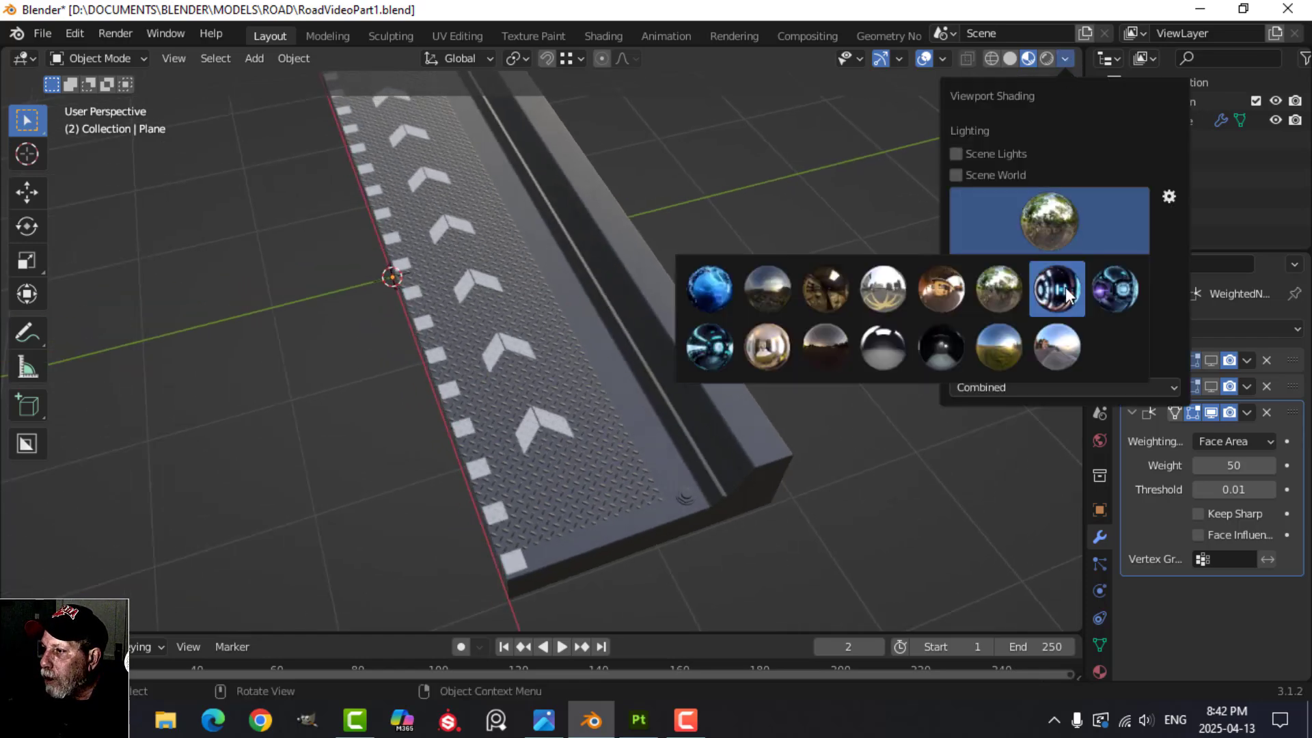
pyautogui.click(1059, 348)
pyautogui.keyDown('shift'); pyautogui.moveTo(580, 391); pyautogui.dragTo(551, 377, button='middle'); pyautogui.keyUp('shift')
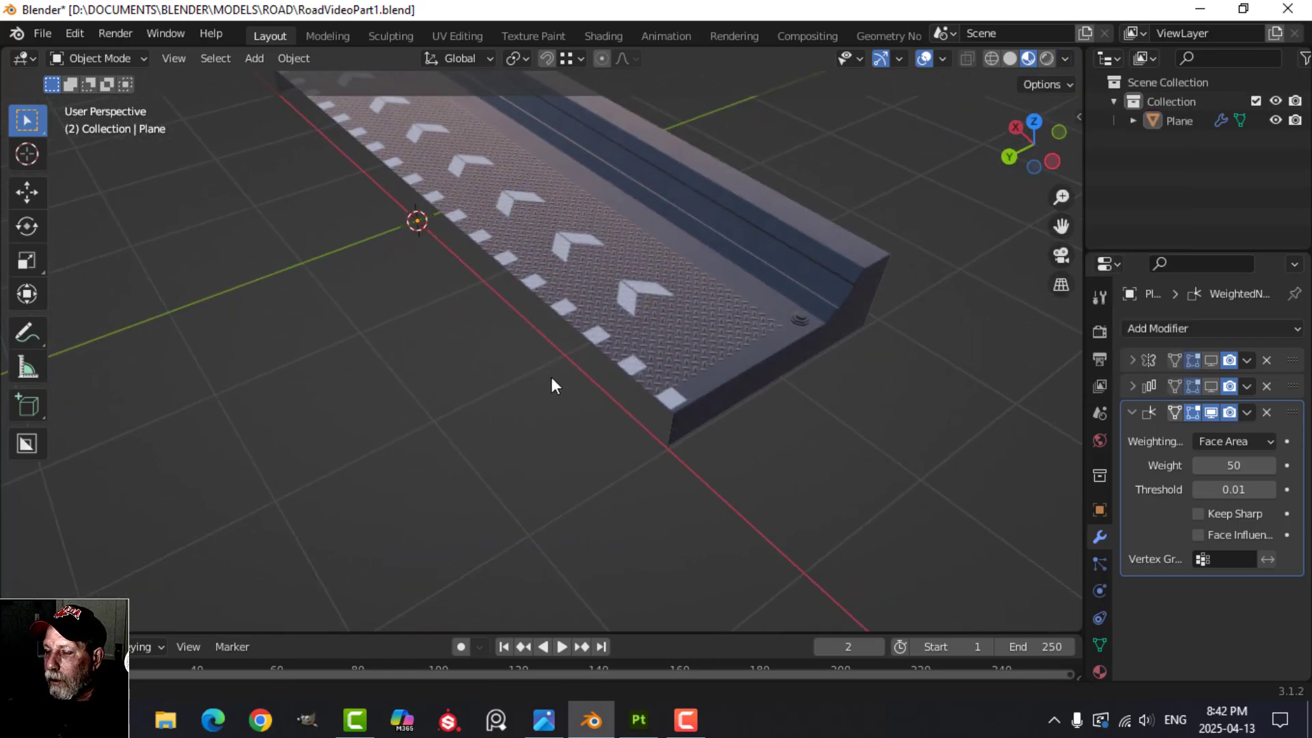
pyautogui.scroll(3, 601, 377)
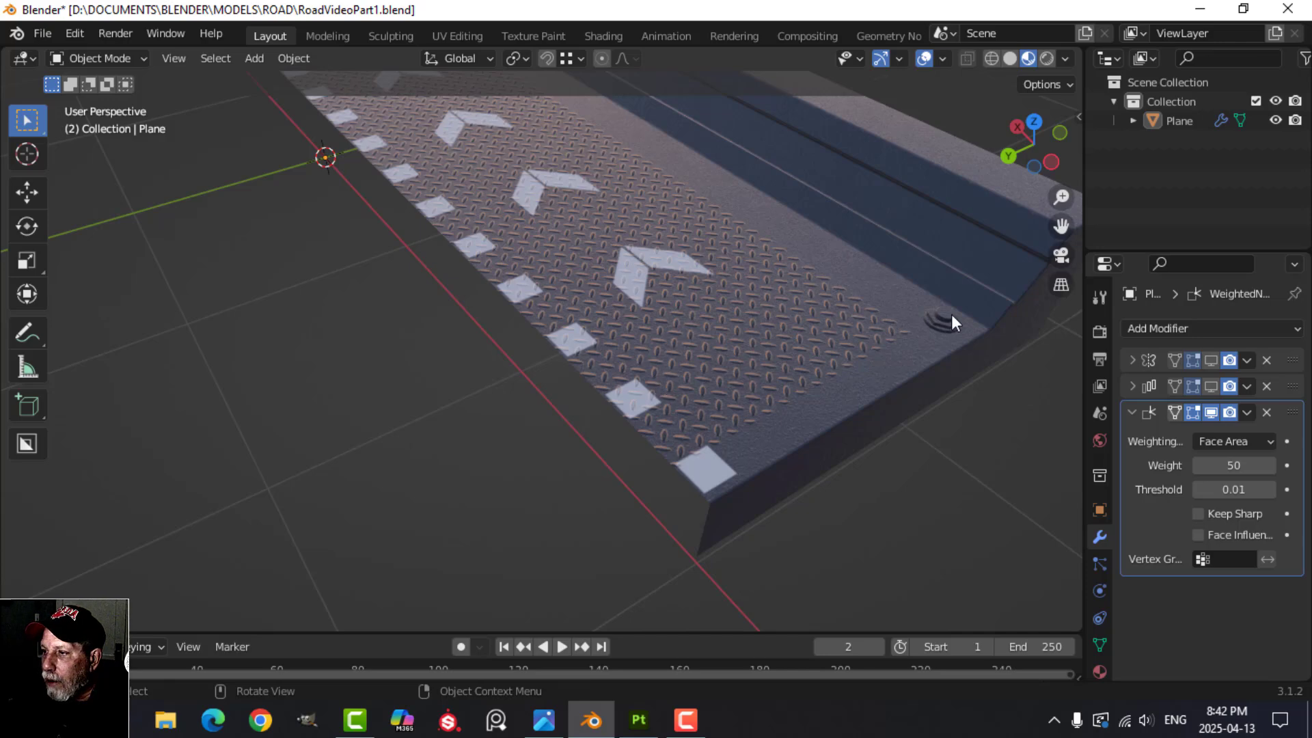
# Turn on viewport display of the road section's Mirror and Array modifiers
pyautogui.scroll(-3, 828, 367)
pyautogui.keyDown('shift'); pyautogui.moveTo(791, 305); pyautogui.dragTo(719, 388, button='middle'); pyautogui.keyUp('shift')
pyautogui.scroll(2, 733, 356)
pyautogui.scroll(-2, 711, 376)
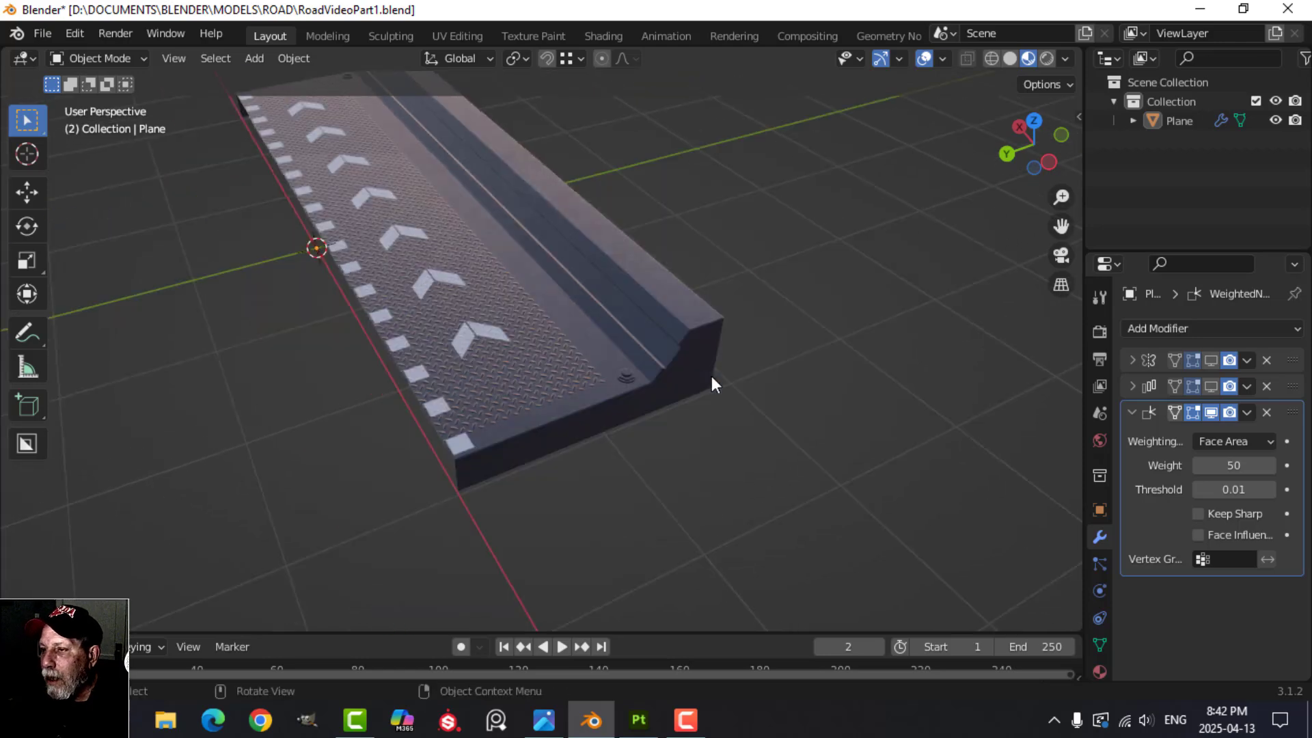
pyautogui.keyDown('shift'); pyautogui.moveTo(574, 304); pyautogui.dragTo(695, 392, button='middle'); pyautogui.keyUp('shift')
pyautogui.click(1210, 360)
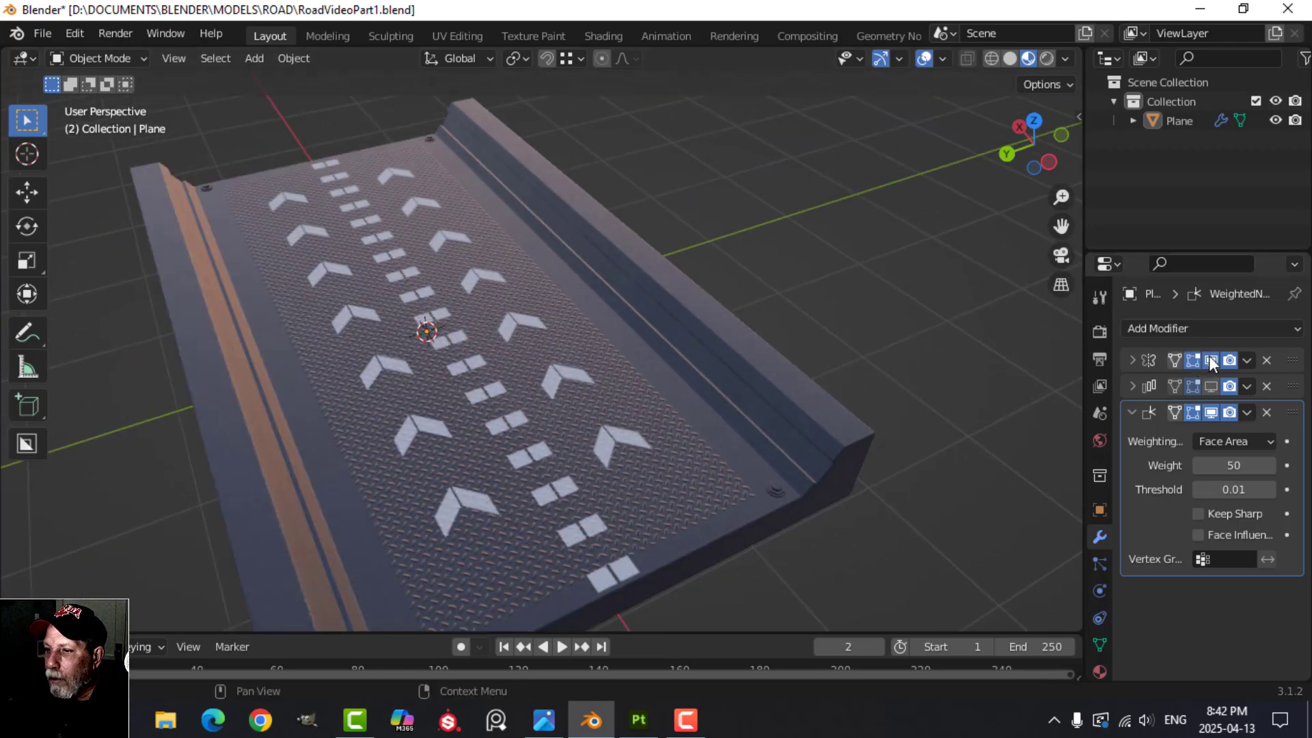
pyautogui.keyDown('shift'); pyautogui.moveTo(633, 444); pyautogui.dragTo(592, 409, button='middle'); pyautogui.keyUp('shift')
pyautogui.moveTo(592, 410); pyautogui.dragTo(541, 381, button='middle')
pyautogui.moveTo(632, 352); pyautogui.dragTo(544, 405, button='middle')
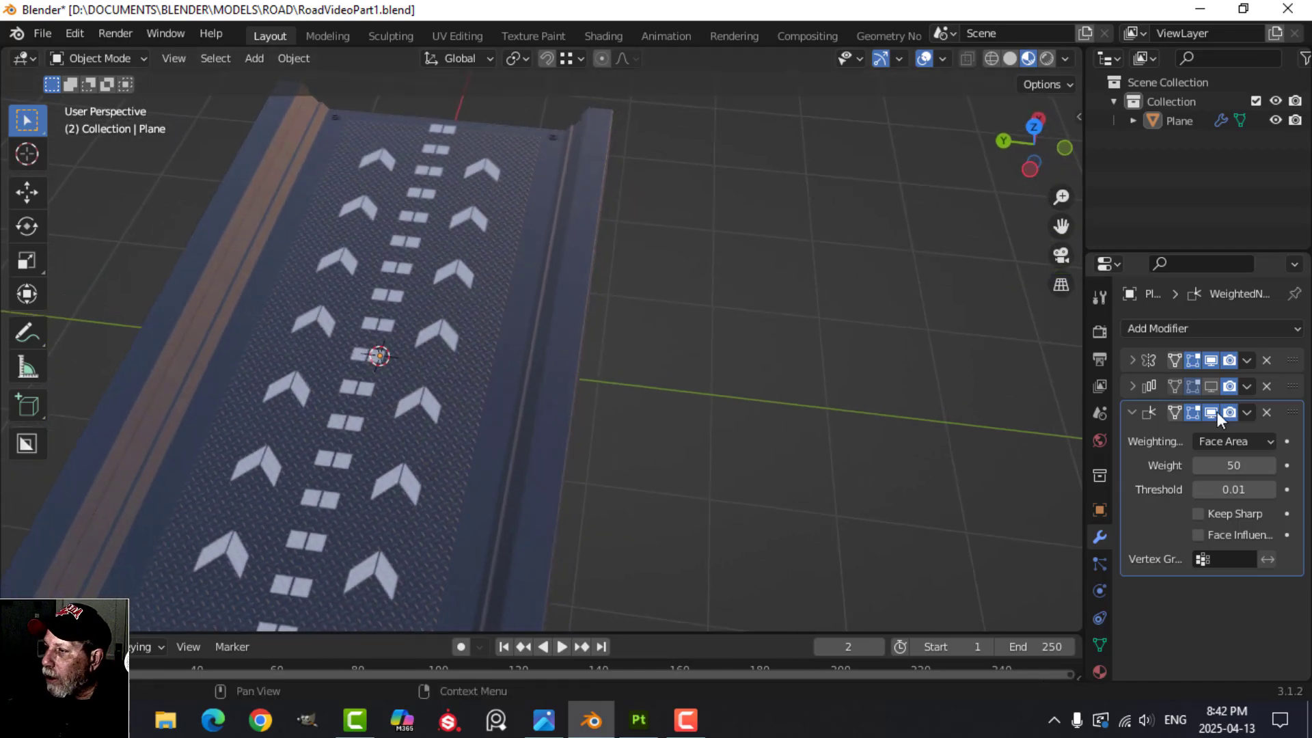
pyautogui.click(1213, 386)
# Examine the mirrored and repeated road up close, checking the markings, diamond plate and seams between sections
pyautogui.moveTo(667, 360); pyautogui.dragTo(605, 341, button='middle')
pyautogui.scroll(4, 566, 322)
pyautogui.moveTo(597, 411); pyautogui.dragTo(667, 407, button='middle')
pyautogui.scroll(3, 564, 401)
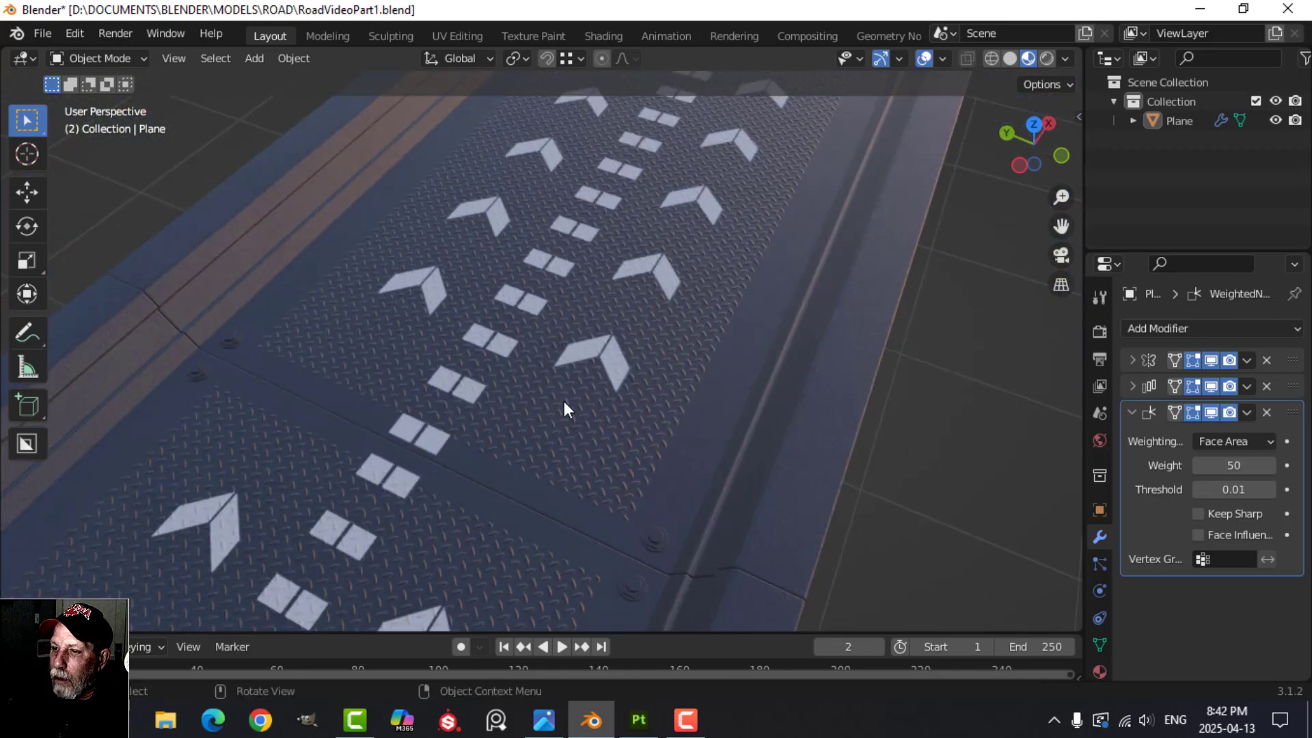
pyautogui.scroll(-3, 449, 376)
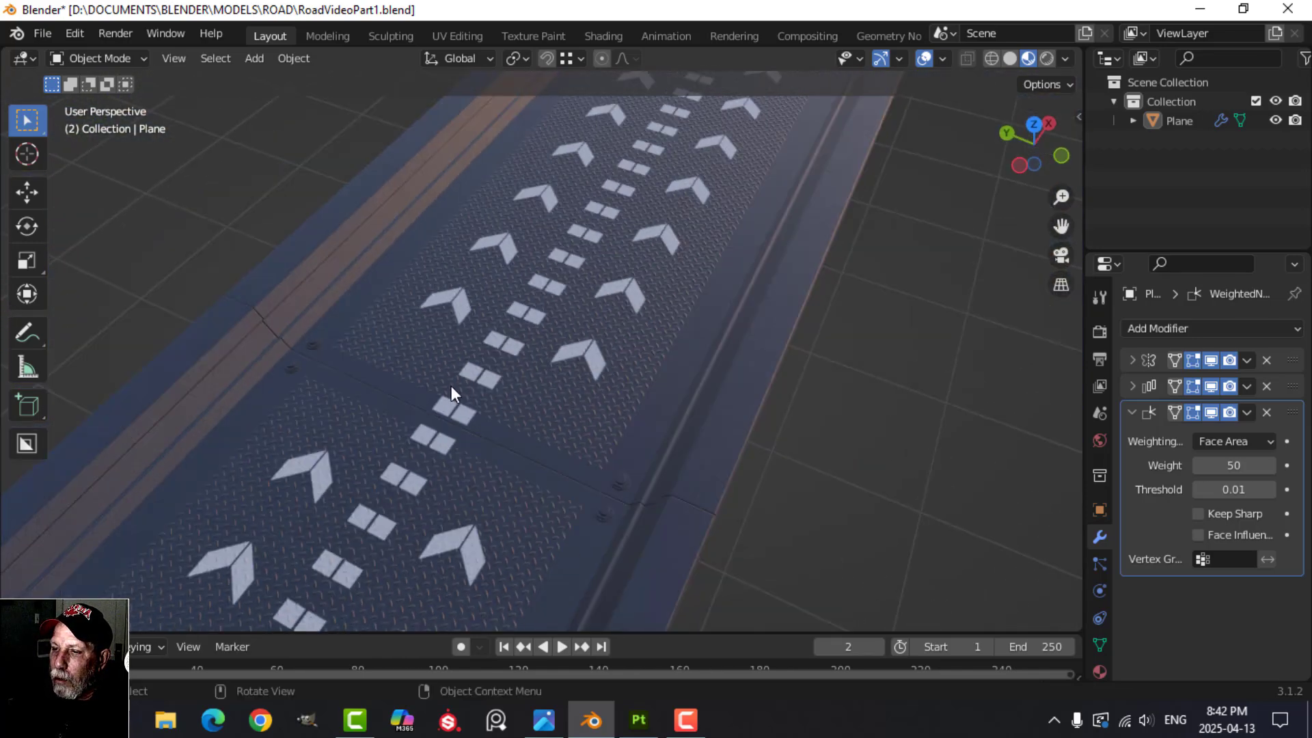
pyautogui.scroll(2, 452, 394)
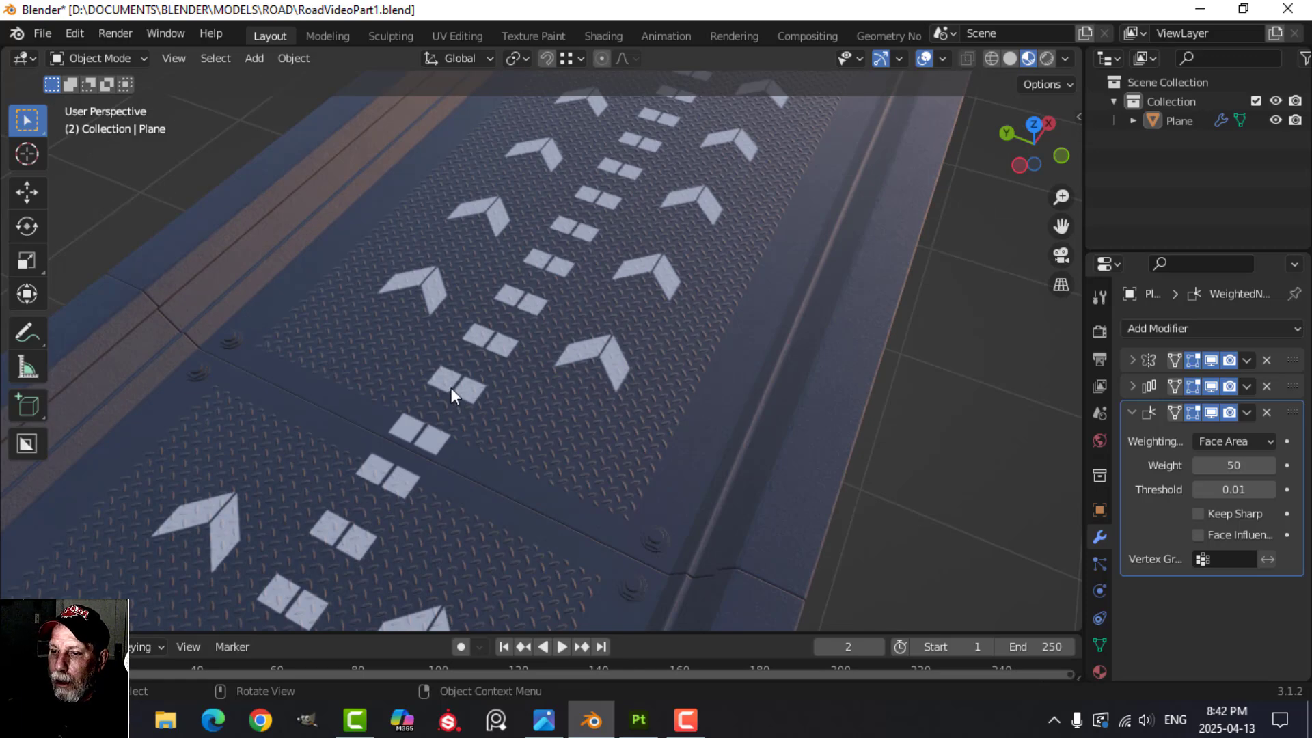
pyautogui.scroll(-3, 449, 388)
pyautogui.moveTo(448, 387); pyautogui.dragTo(541, 360, button='middle')
pyautogui.scroll(3, 500, 334)
pyautogui.scroll(3, 506, 346)
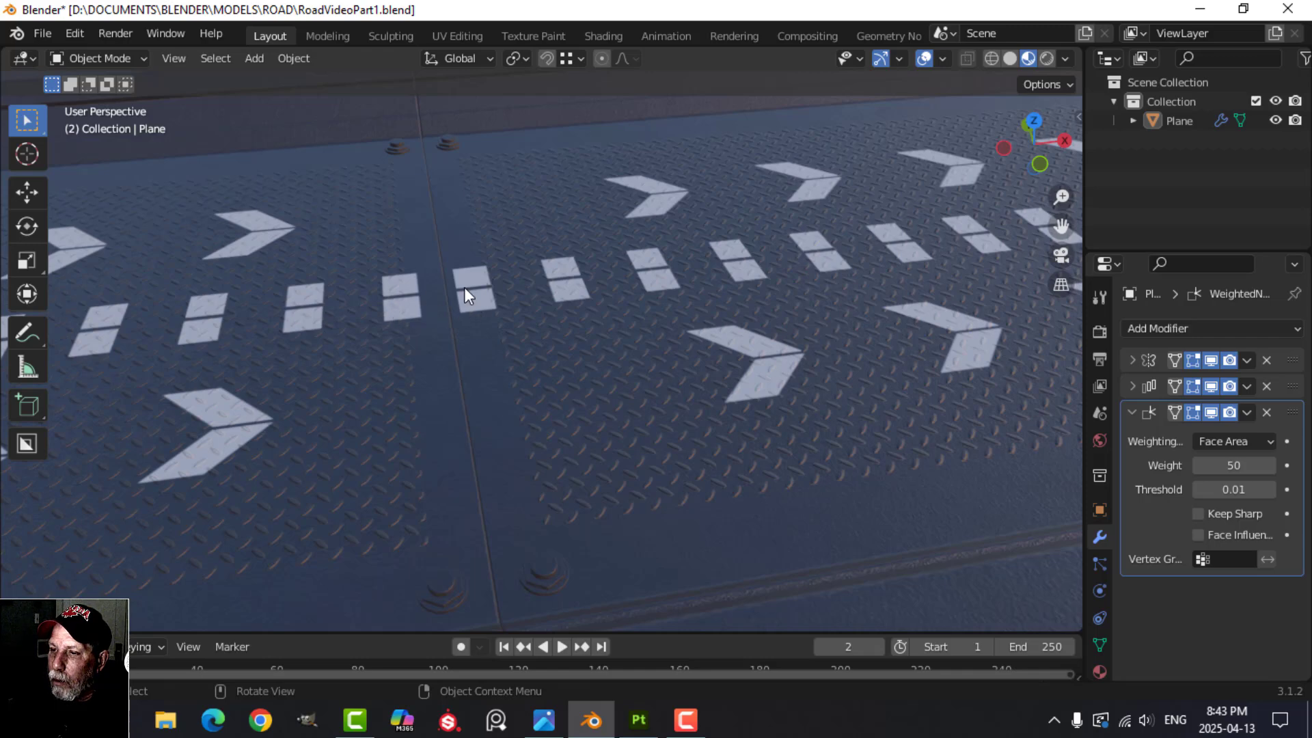
pyautogui.scroll(-5, 460, 366)
pyautogui.keyDown('shift'); pyautogui.moveTo(460, 366); pyautogui.dragTo(587, 359, button='middle'); pyautogui.keyUp('shift')
pyautogui.scroll(-2, 690, 370)
pyautogui.moveTo(587, 359); pyautogui.dragTo(633, 355, button='middle')
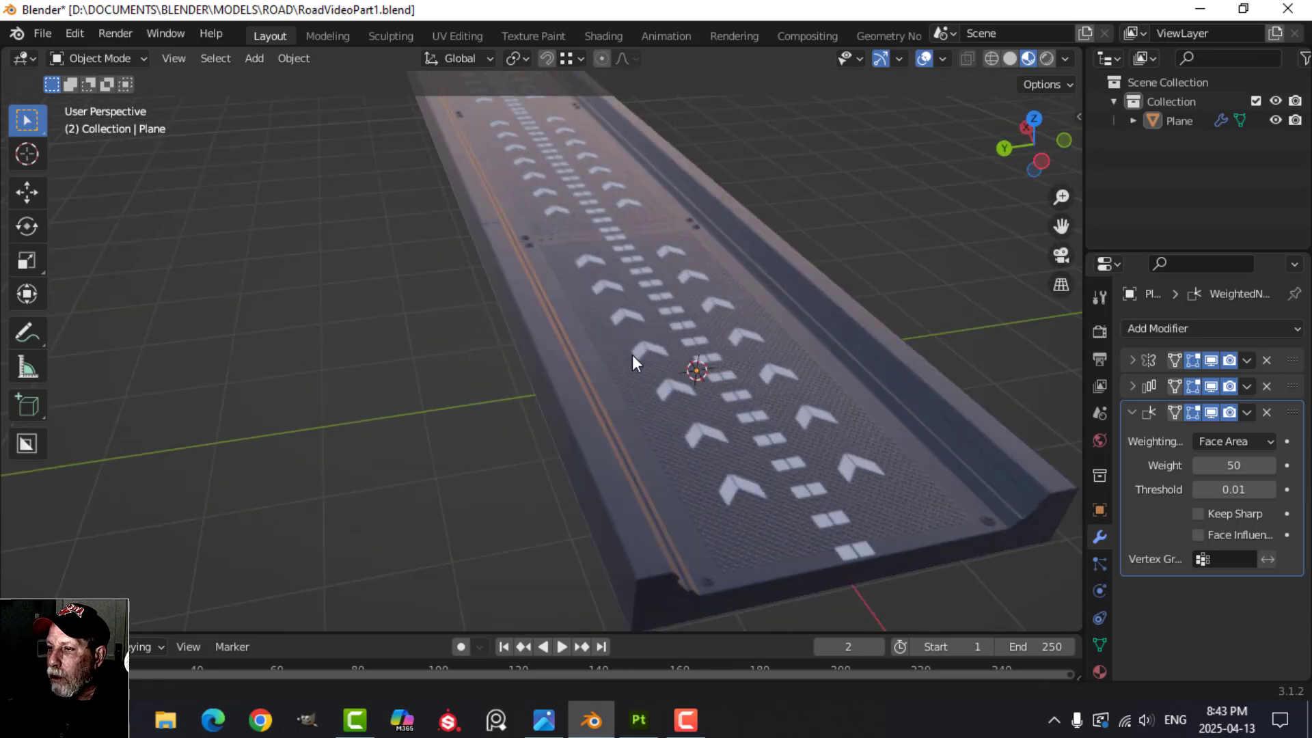
# Save the Blender file RoadVideoPart1.blend
pyautogui.keyDown('shift'); pyautogui.moveTo(724, 342); pyautogui.dragTo(571, 335, button='middle'); pyautogui.keyUp('shift')
pyautogui.scroll(2, 678, 347)
pyautogui.keyDown('shift'); pyautogui.moveTo(530, 429); pyautogui.dragTo(629, 362, button='middle'); pyautogui.keyUp('shift')
pyautogui.hotkey('ctrl', 's')
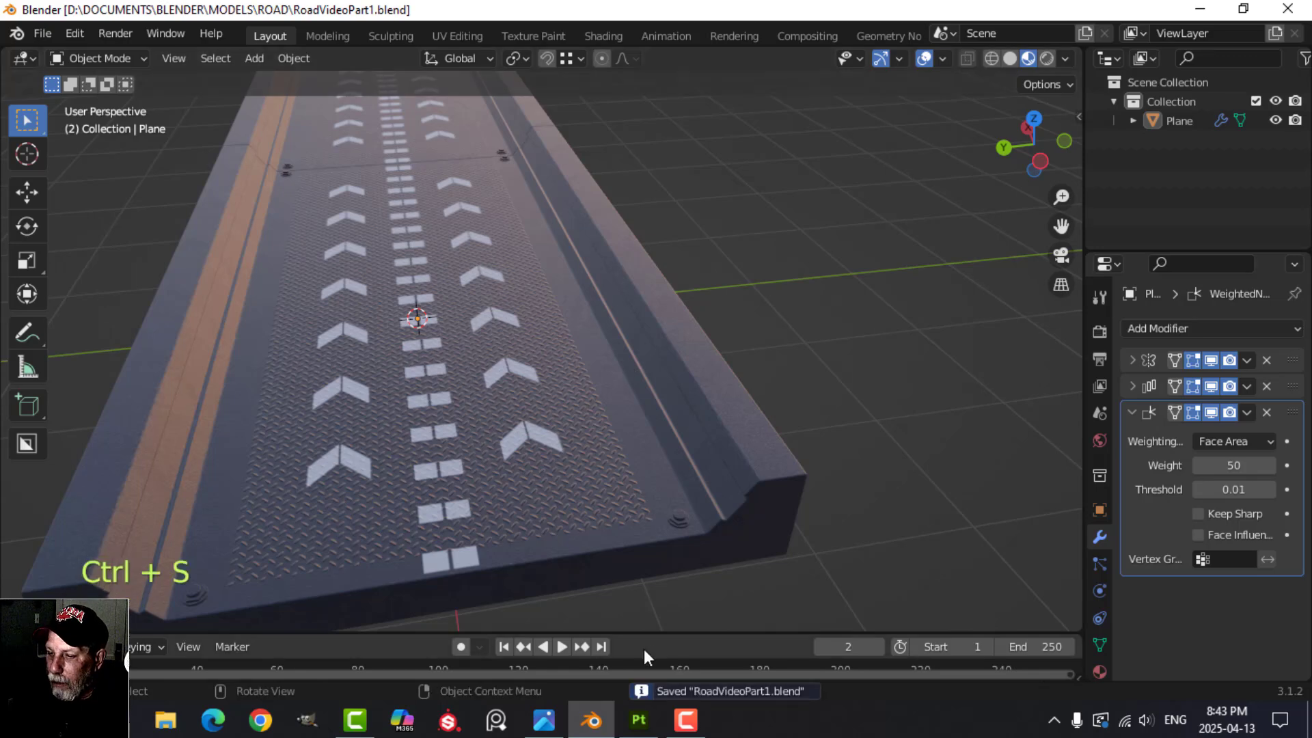
# Switch back to Substance 3D Painter, undo the row of edge squares and set the brush spacing to 5
pyautogui.click(639, 720)
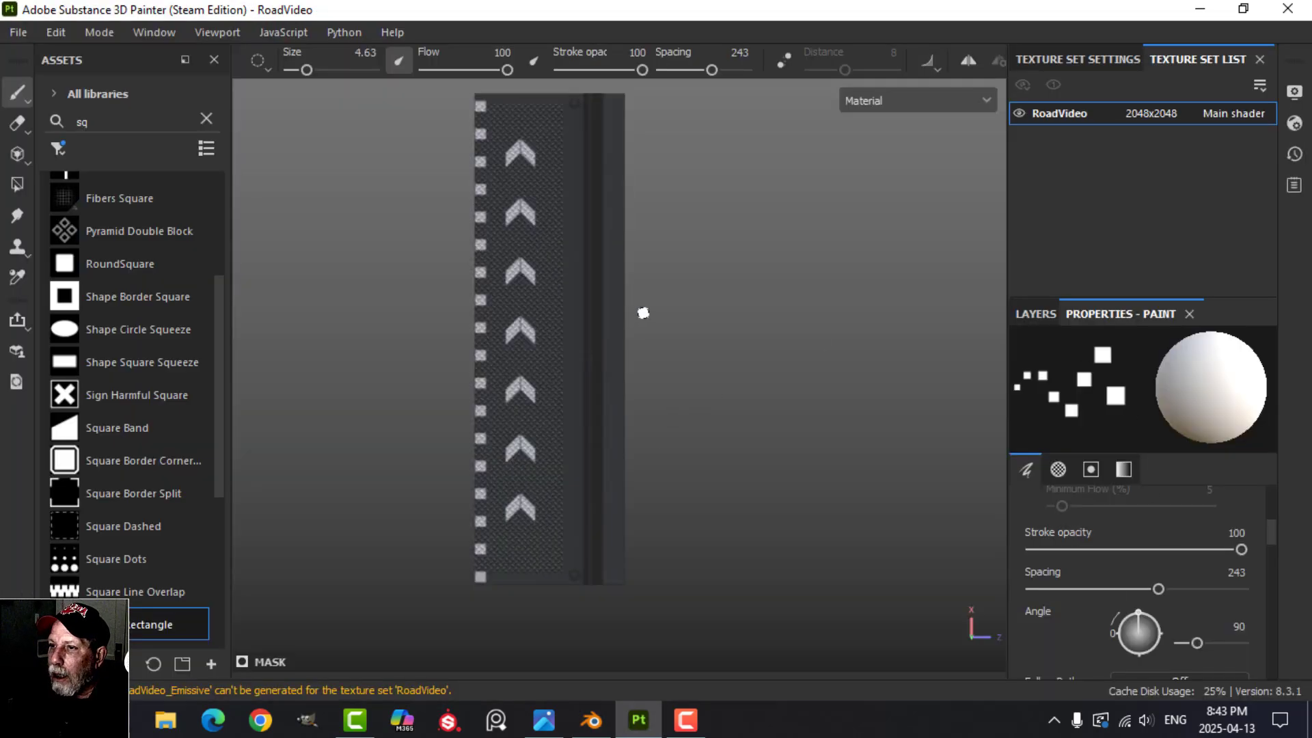
pyautogui.hotkey('ctrl', 'z')
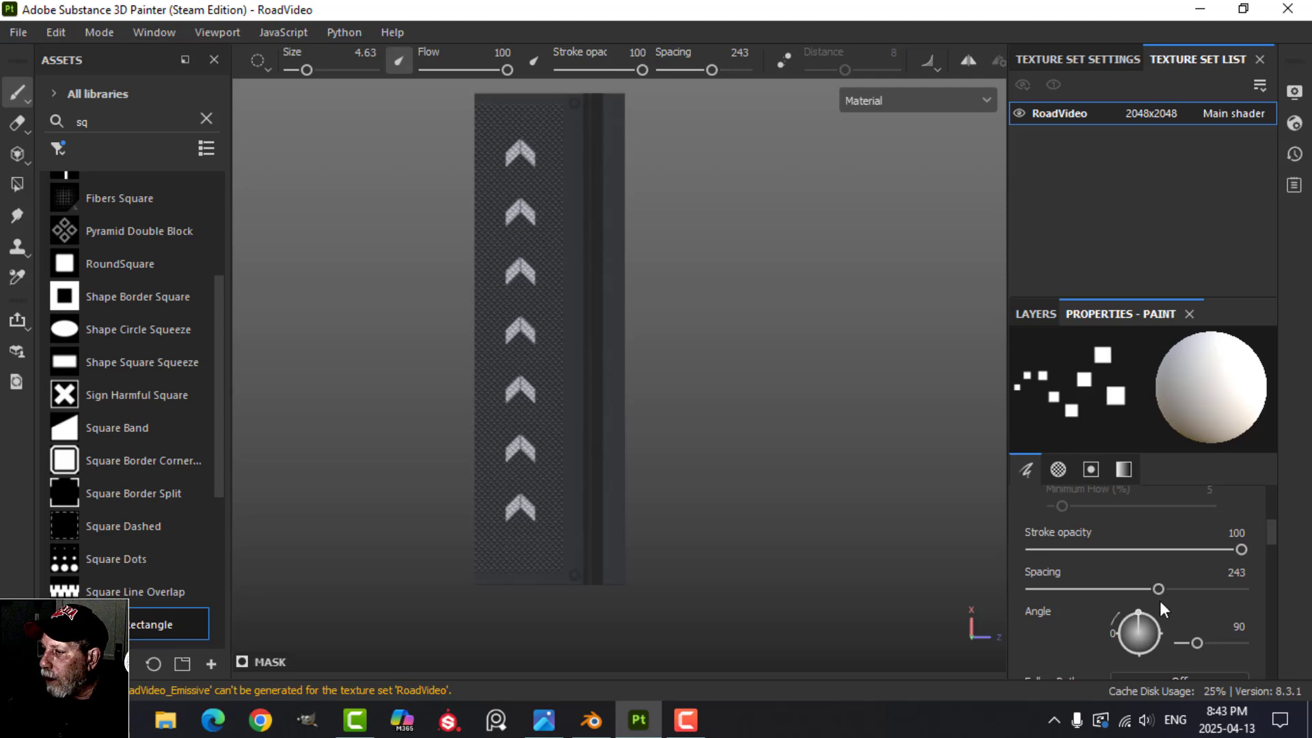
pyautogui.moveTo(1160, 590); pyautogui.dragTo(979, 588)
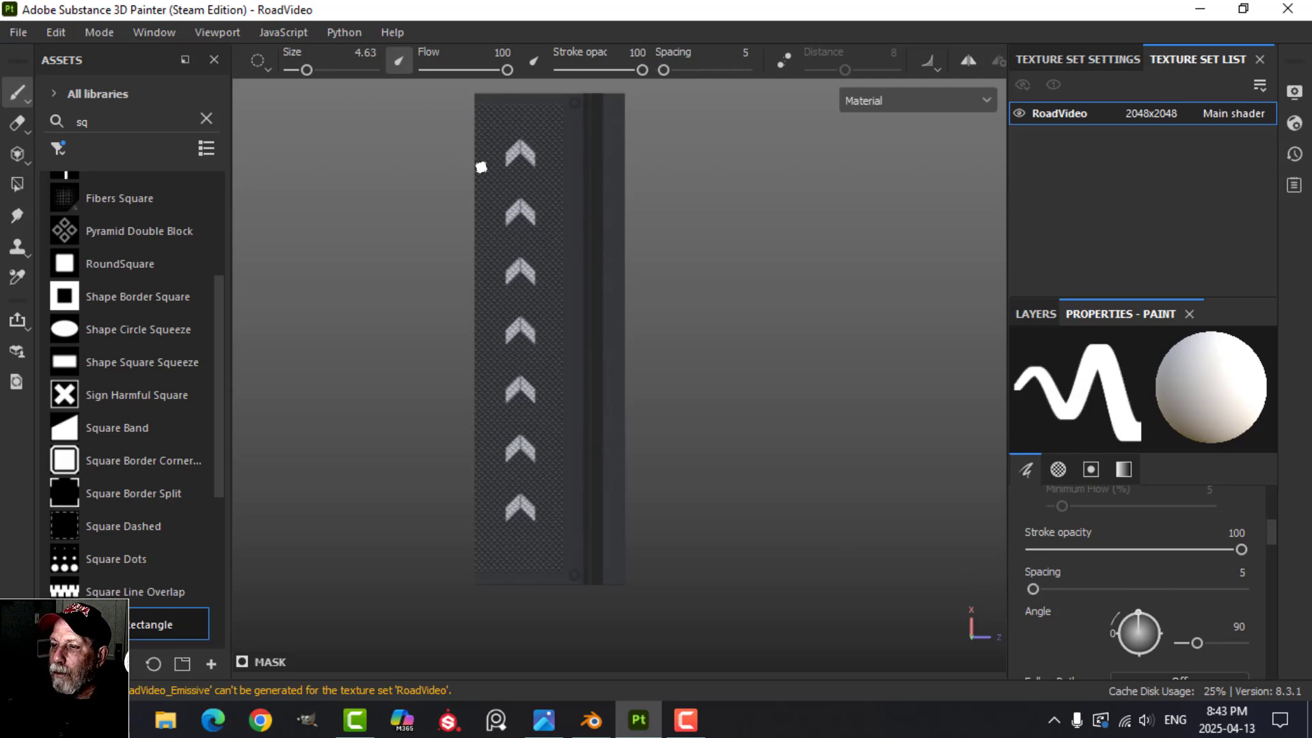
# Try to paint a straight continuous white line along the full length of the grate's outer edge
pyautogui.keyDown('alt'); pyautogui.moveTo(469, 160); pyautogui.dragTo(468, 179, button='middle'); pyautogui.keyUp('alt')
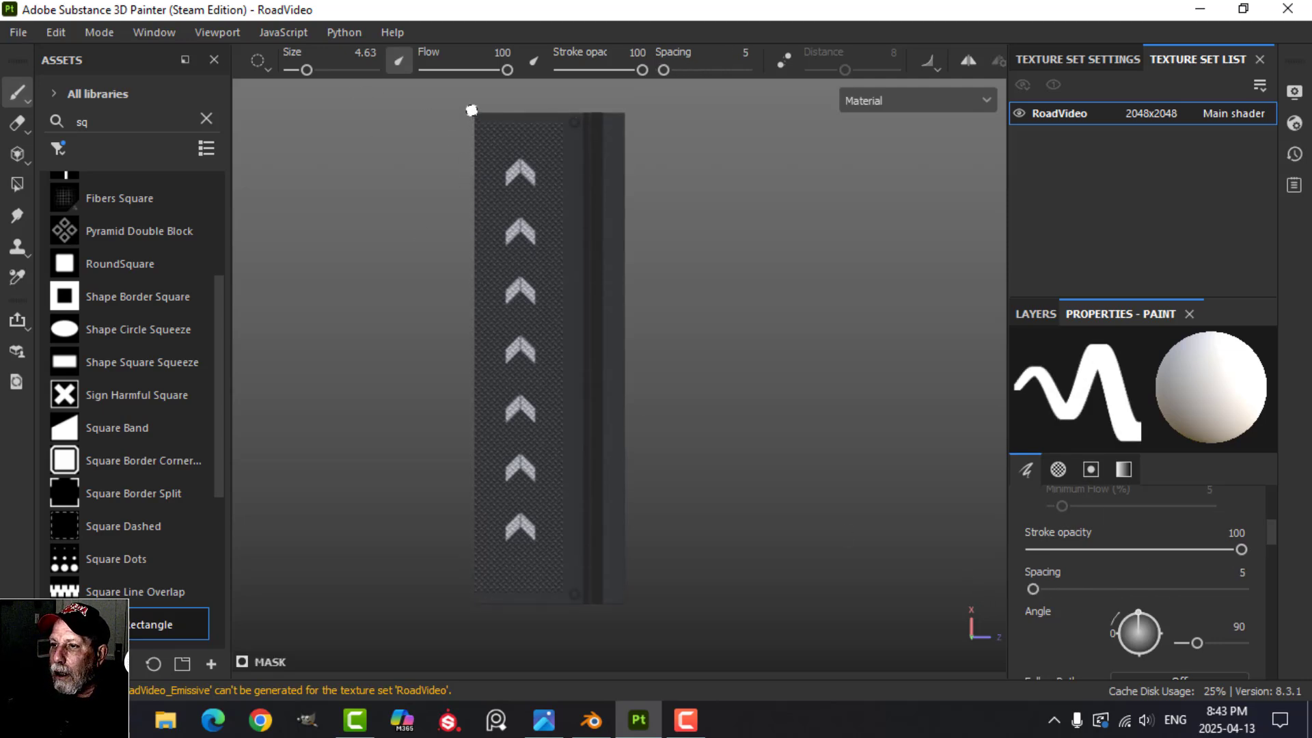
pyautogui.keyDown('ctrl'); pyautogui.keyDown('shift'); pyautogui.click(505, 618); pyautogui.keyUp('shift'); pyautogui.keyUp('ctrl')
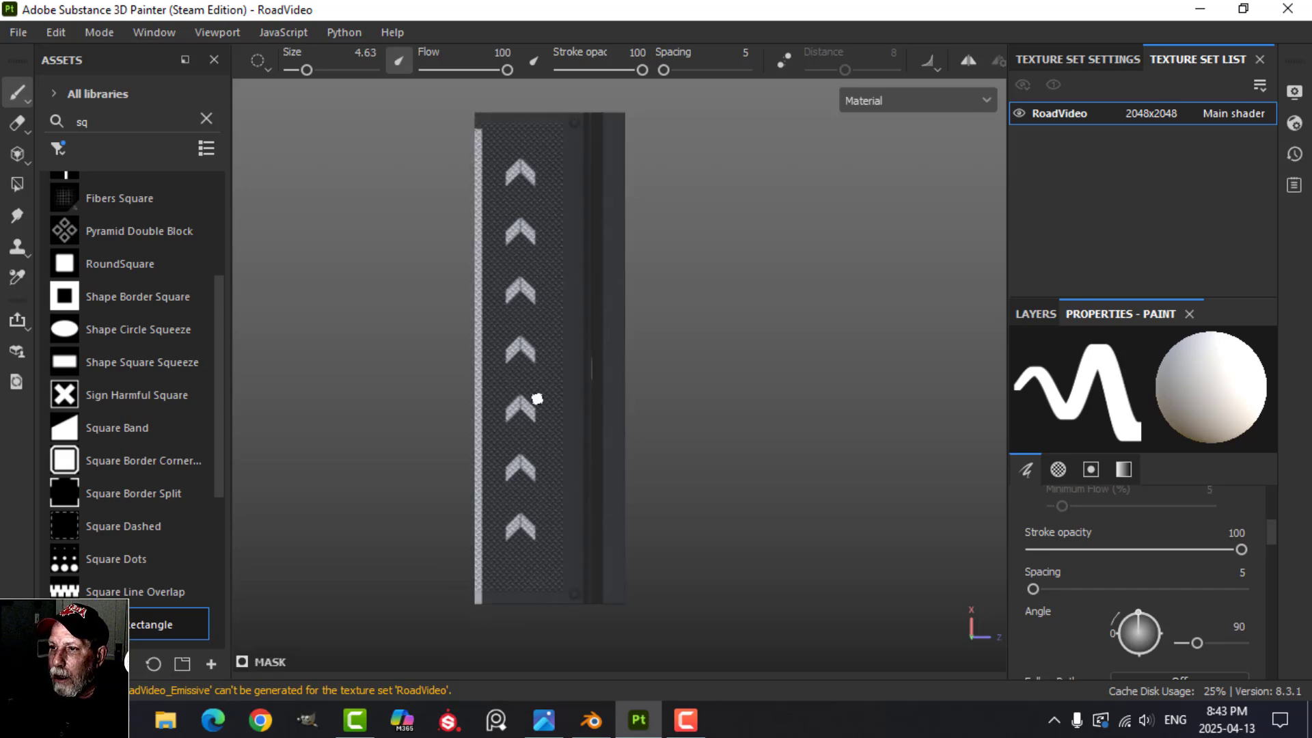
pyautogui.hotkey('ctrl', 'z')
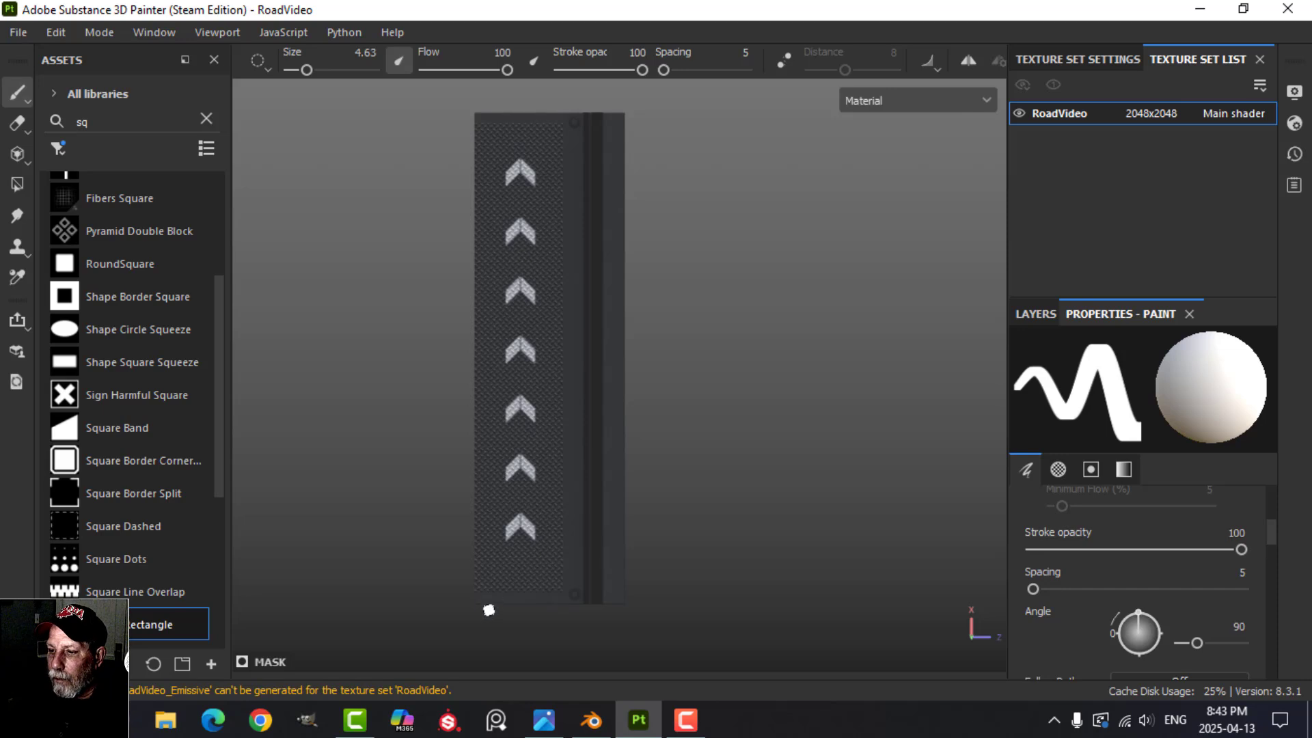
pyautogui.keyDown('shift'); pyautogui.moveTo(703, 375); pyautogui.dragTo(584, 414, button='right'); pyautogui.keyUp('shift')
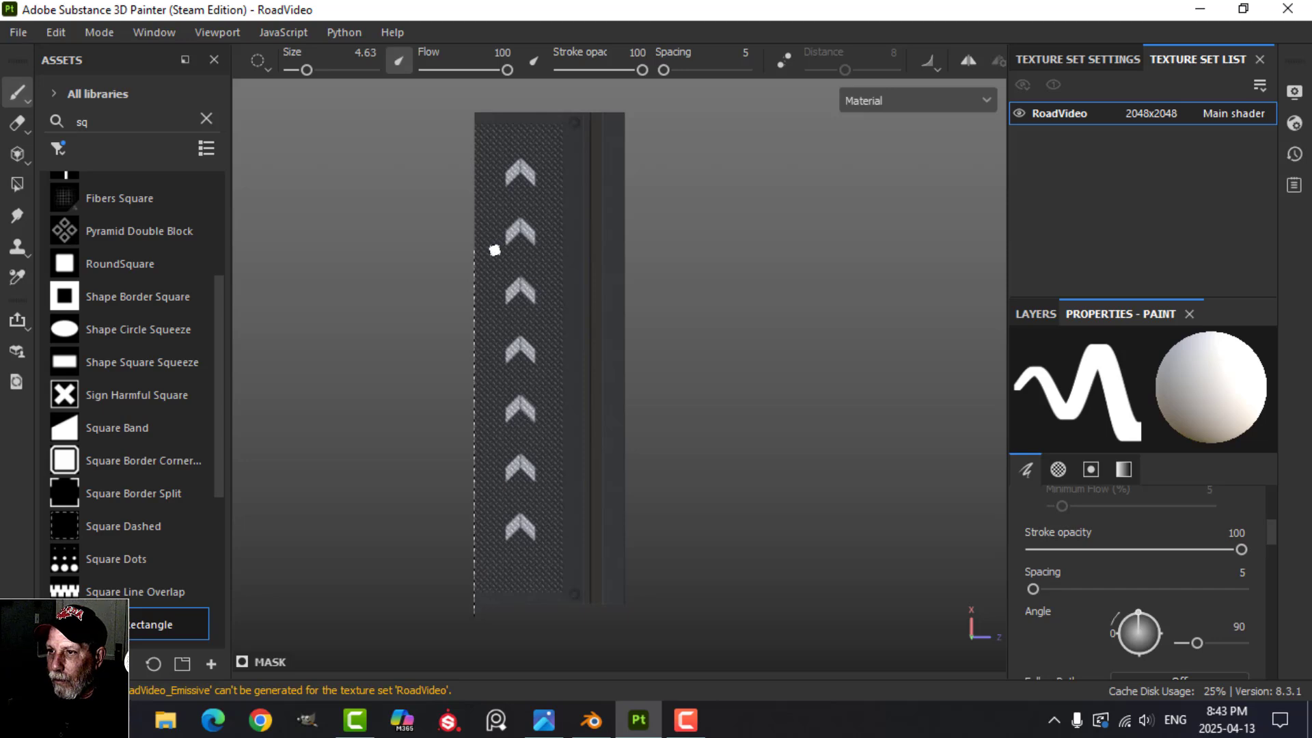
pyautogui.keyDown('shift'); pyautogui.click(458, 101); pyautogui.keyUp('shift')
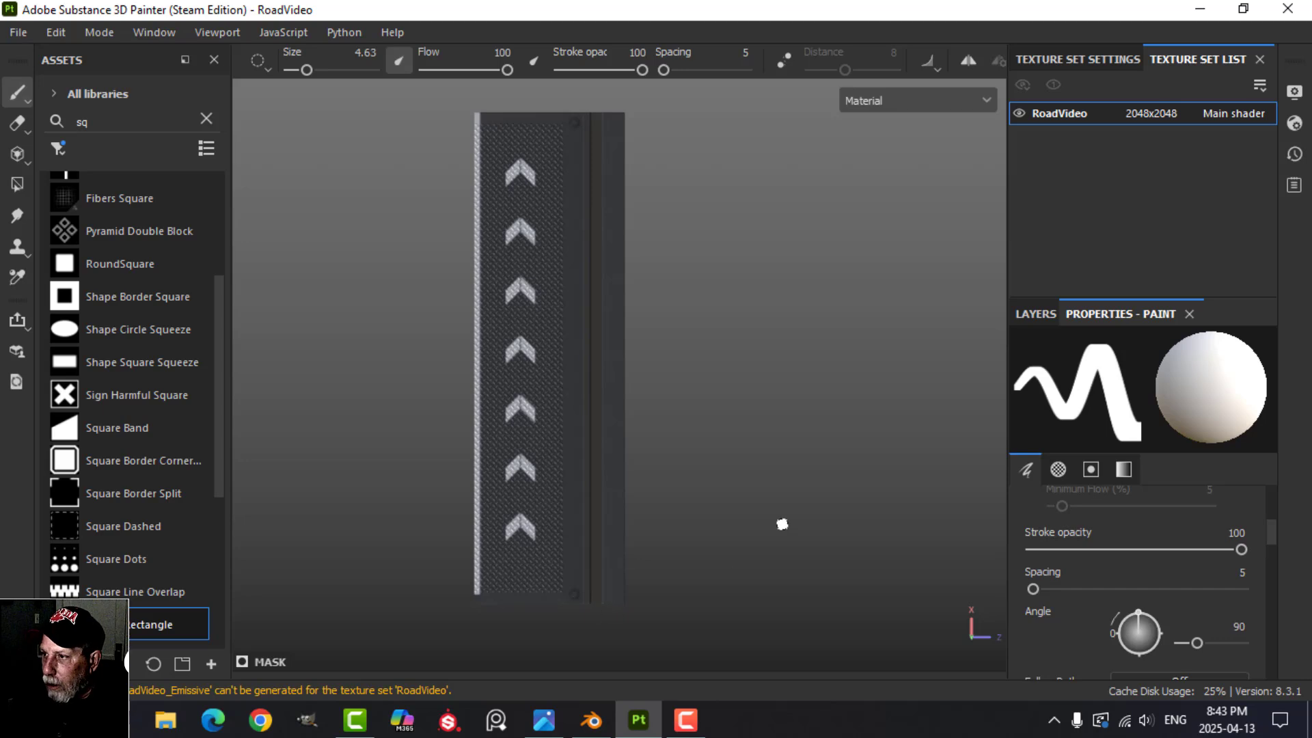
pyautogui.hotkey('ctrl', 'z')
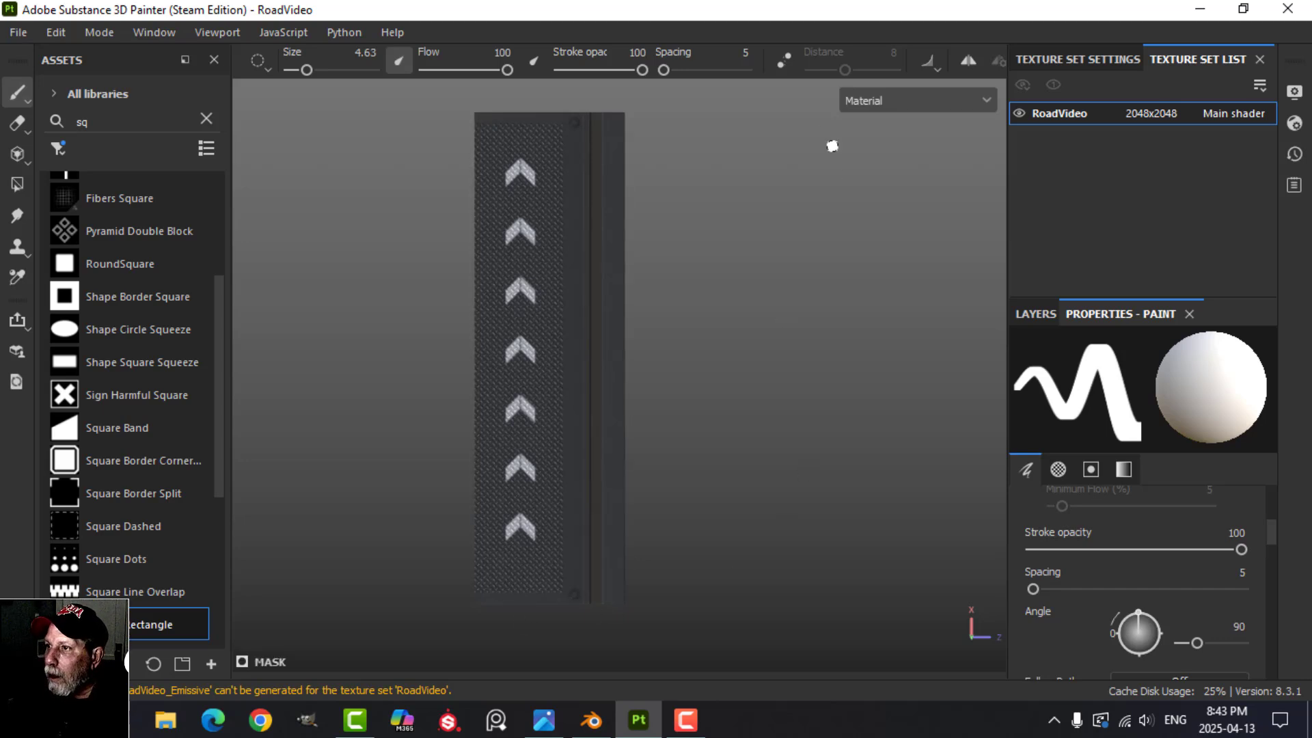
# Show the UV layout beside the model, paint a straight white line along the grate strip's edge, and erase its inner side to thin it
pyautogui.press('F1')
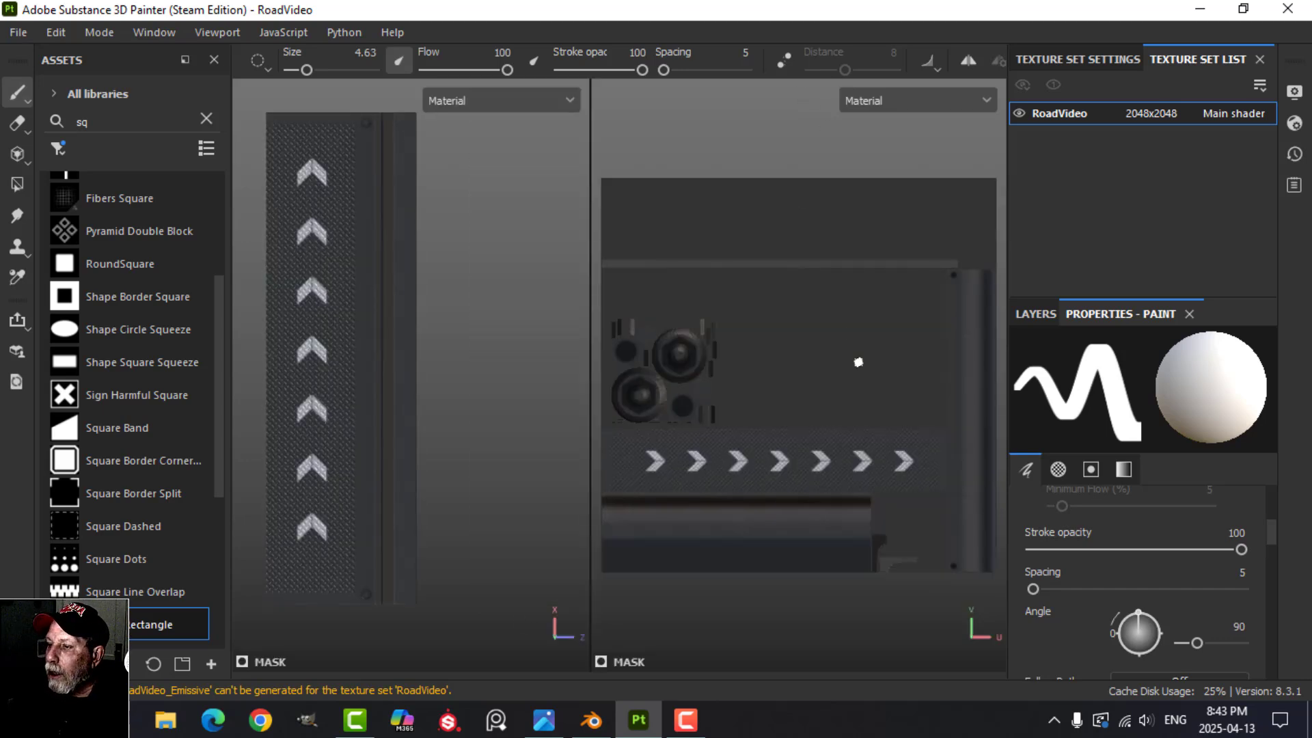
pyautogui.scroll(2, 862, 511)
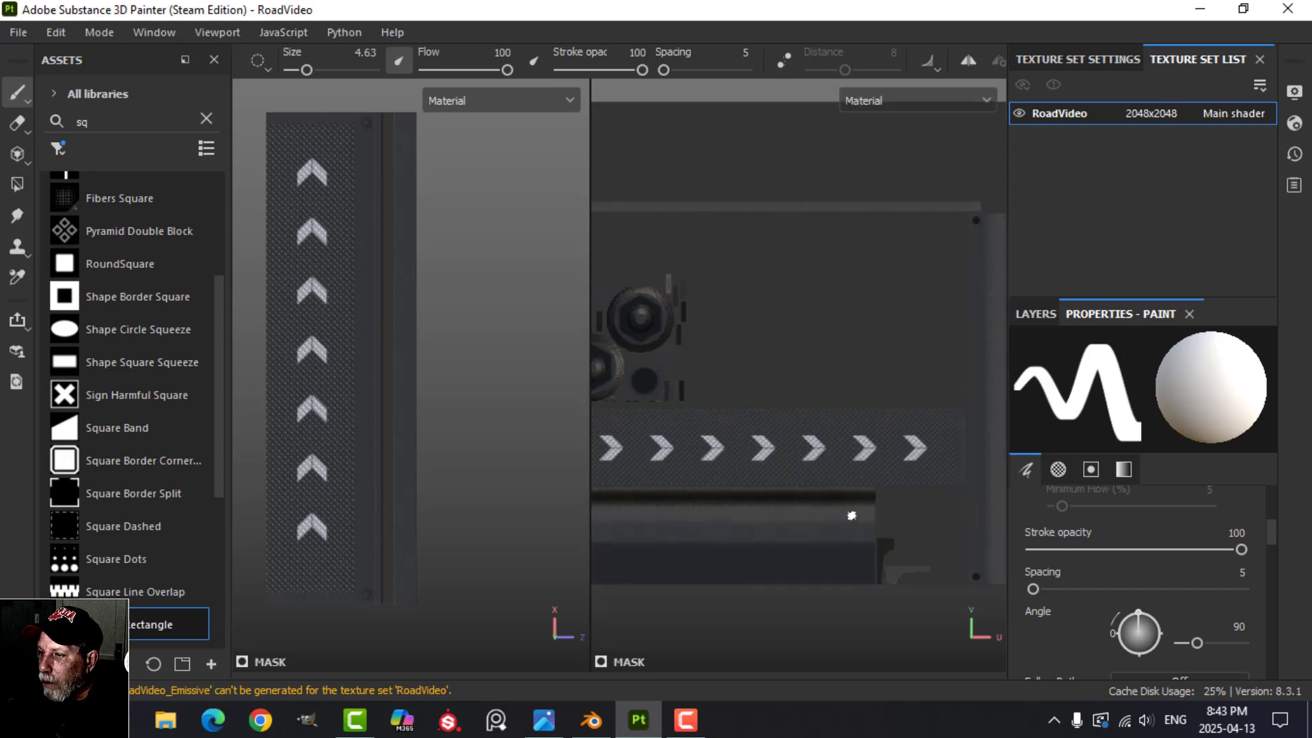
pyautogui.scroll(-2, 851, 512)
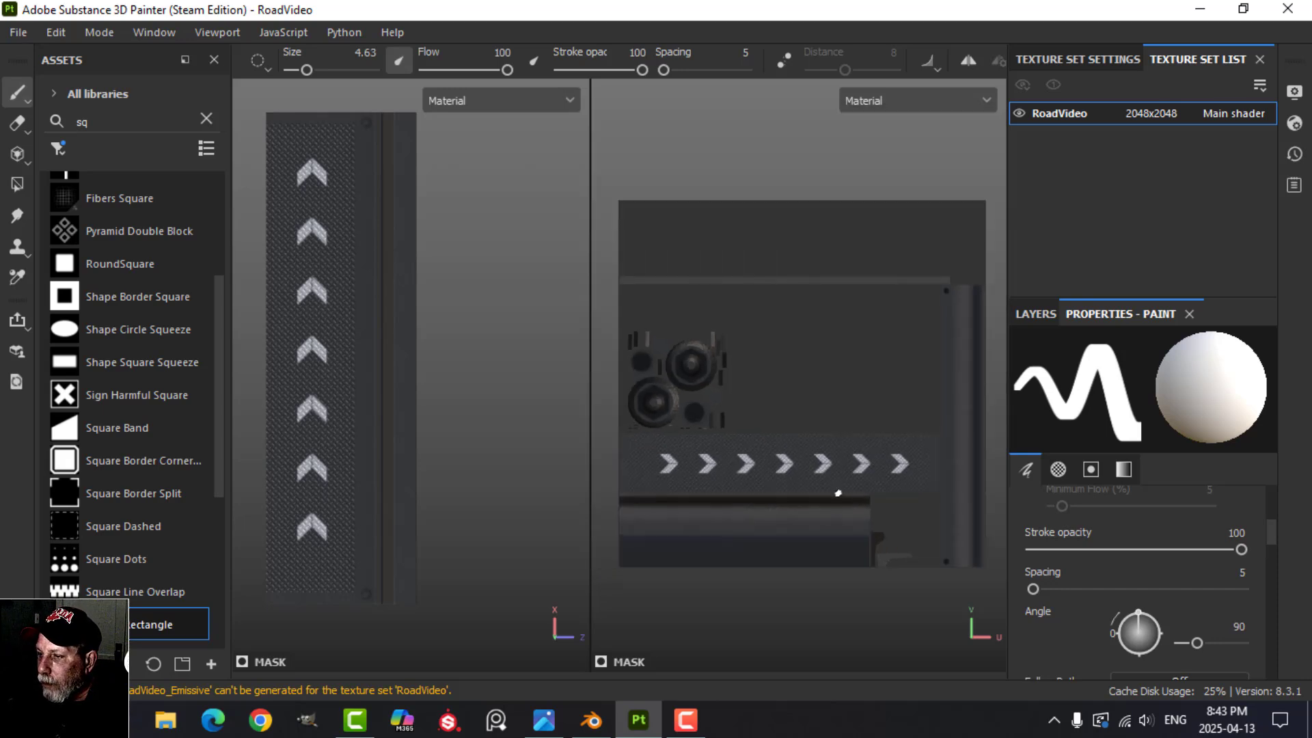
pyautogui.press('Tab')
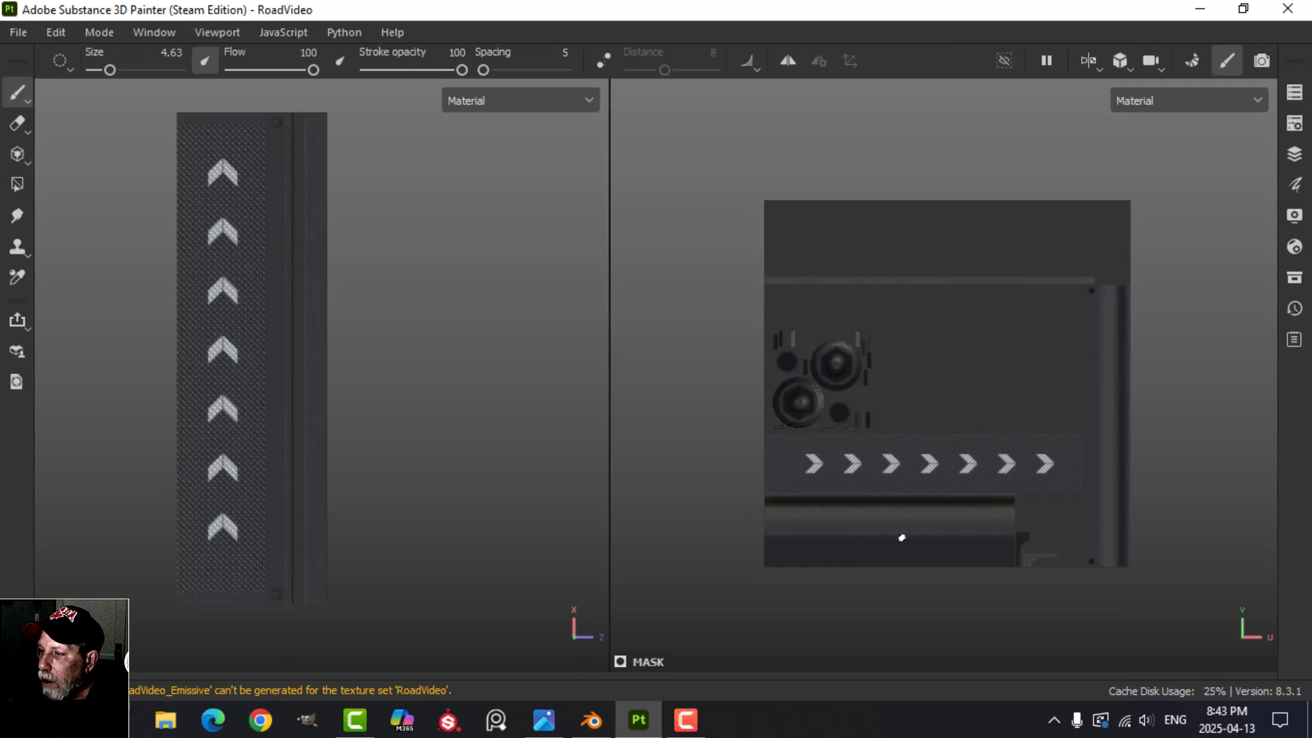
pyautogui.scroll(3, 899, 535)
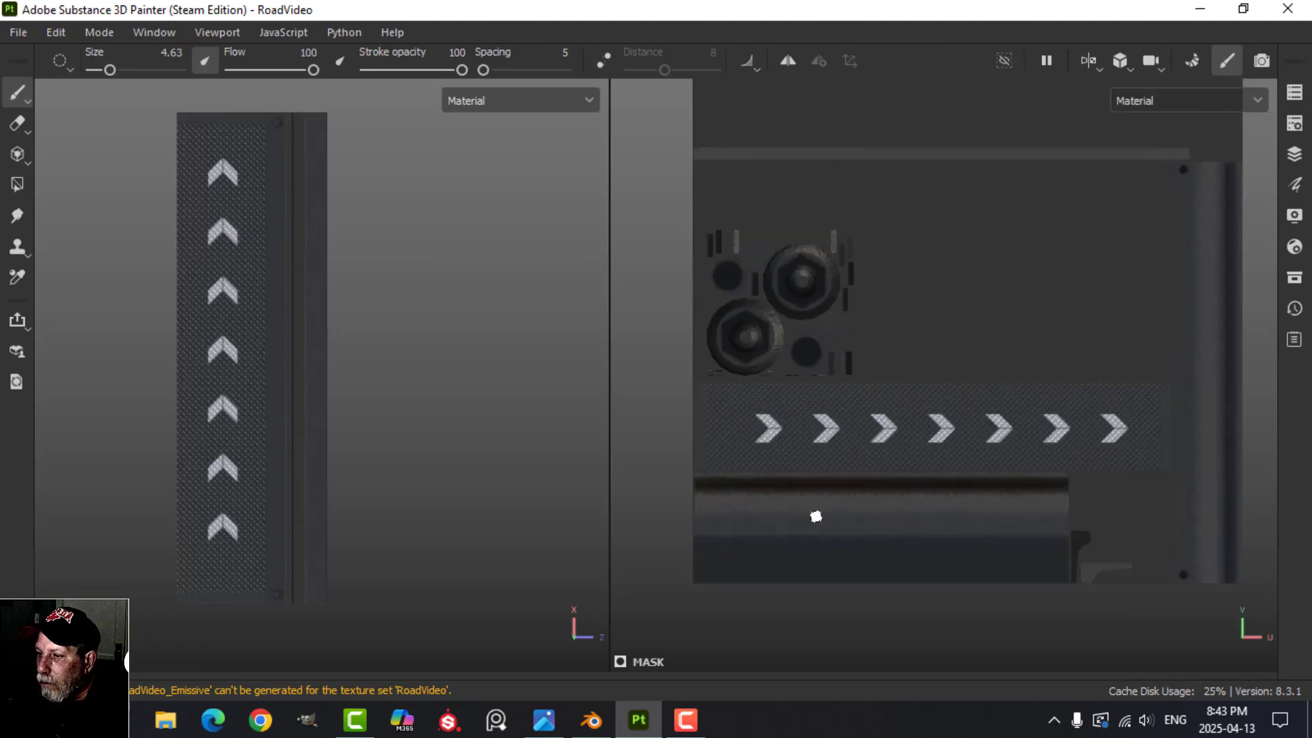
pyautogui.scroll(1, 816, 516)
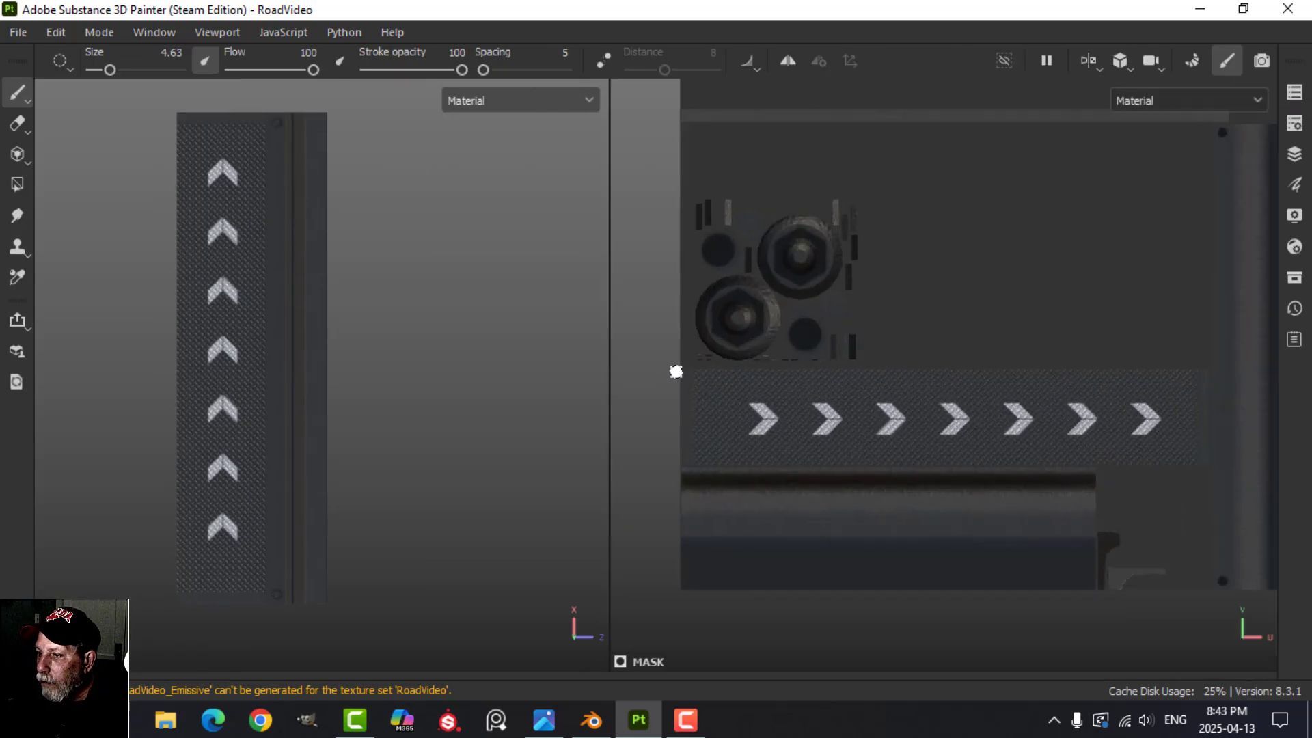
pyautogui.click(671, 372)
pyautogui.keyDown('shift'); pyautogui.click(1235, 372); pyautogui.keyUp('shift')
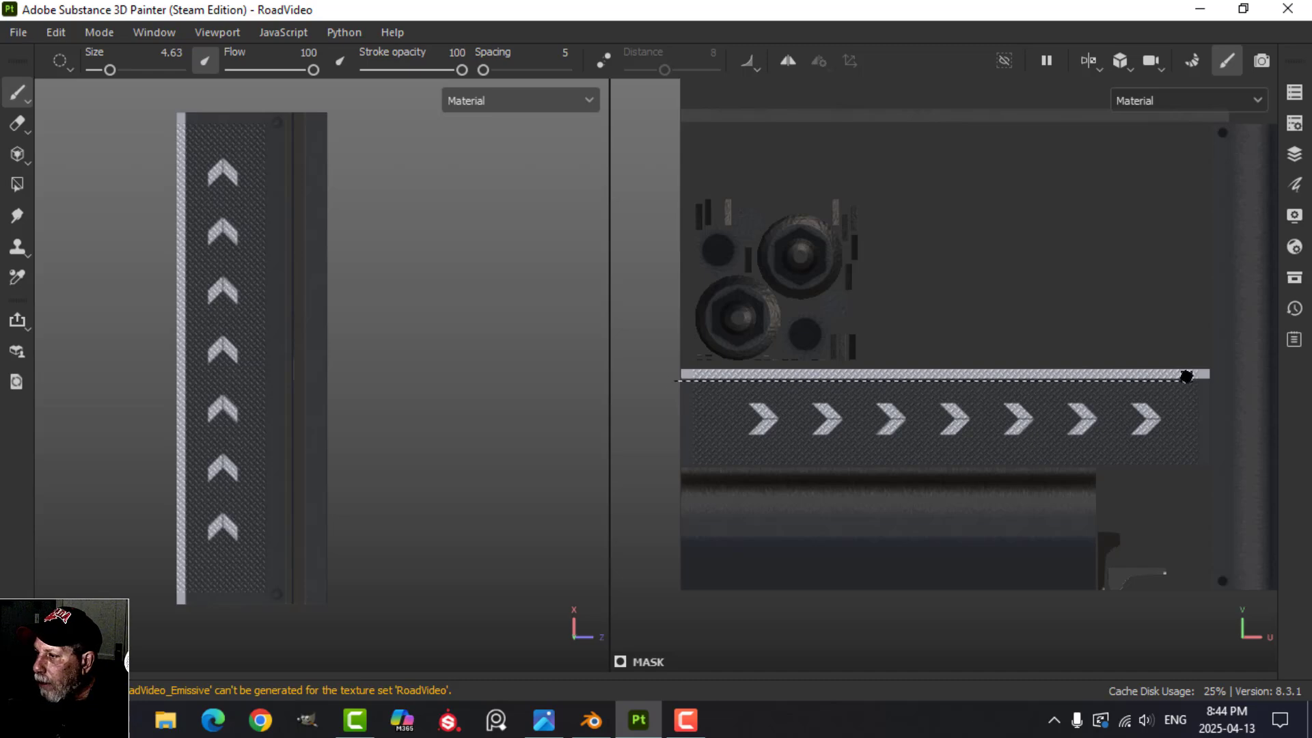
pyautogui.keyDown('shift'); pyautogui.click(1227, 376); pyautogui.keyUp('shift')
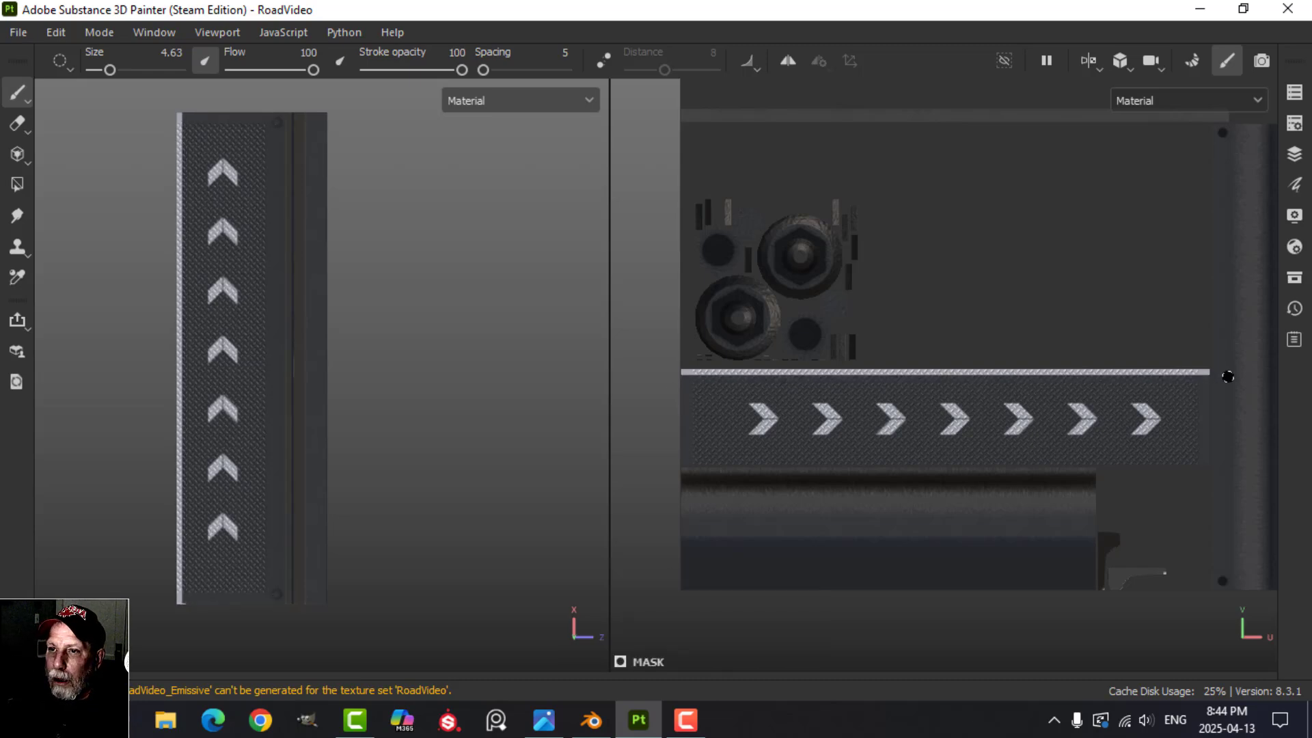
# Export the RoadVideo texture maps to the TEXTURES ROAD VIDEO folder with the PBR Metallic Roughness ShortName_1 template
pyautogui.hotkey('ctrl', 'shift', 'e')
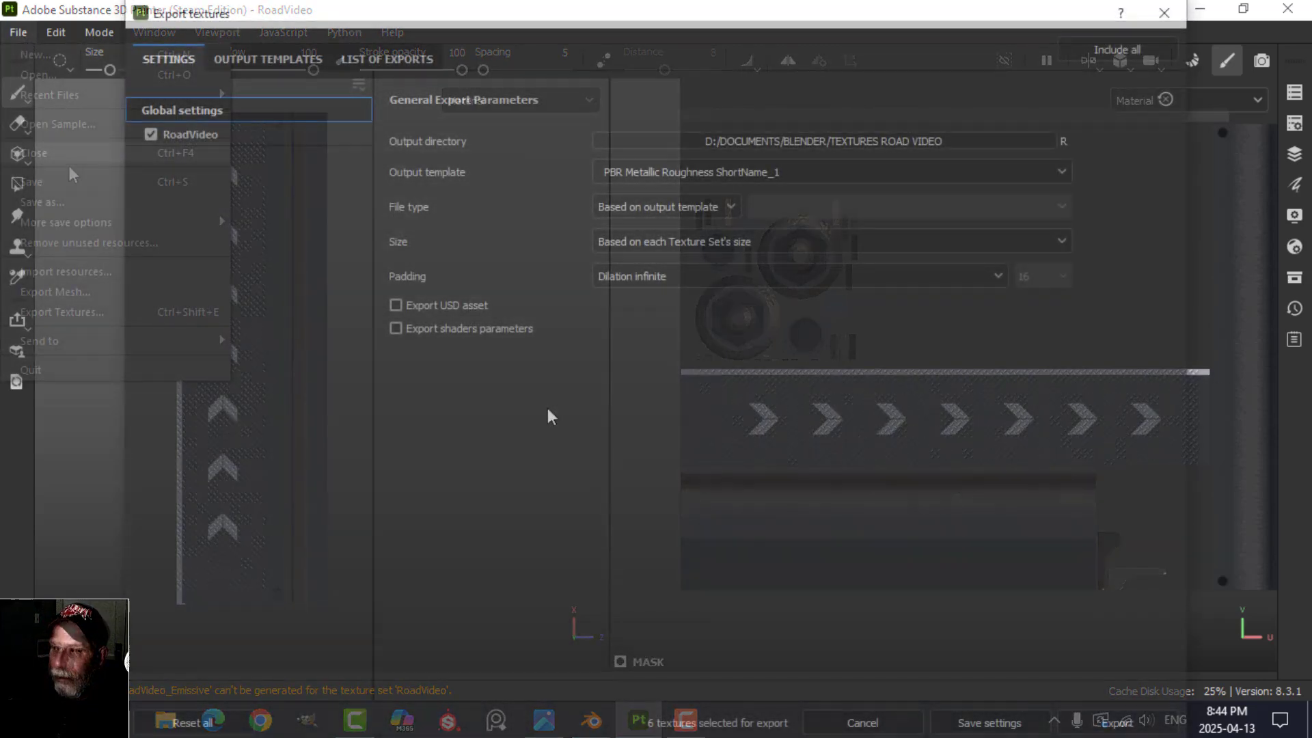
pyautogui.click(1113, 721)
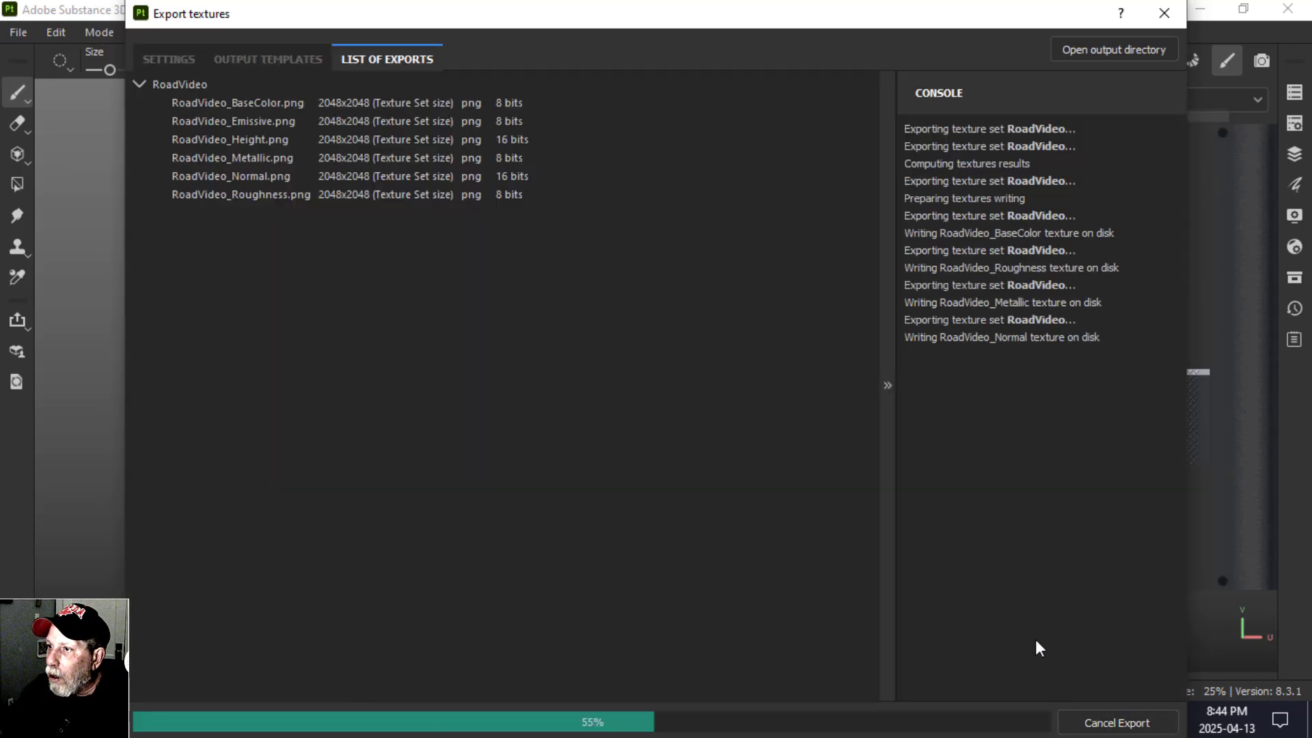
pyautogui.click(1172, 15)
# Switch to Blender and reload the images in the Road material's shader nodes
pyautogui.click(592, 719)
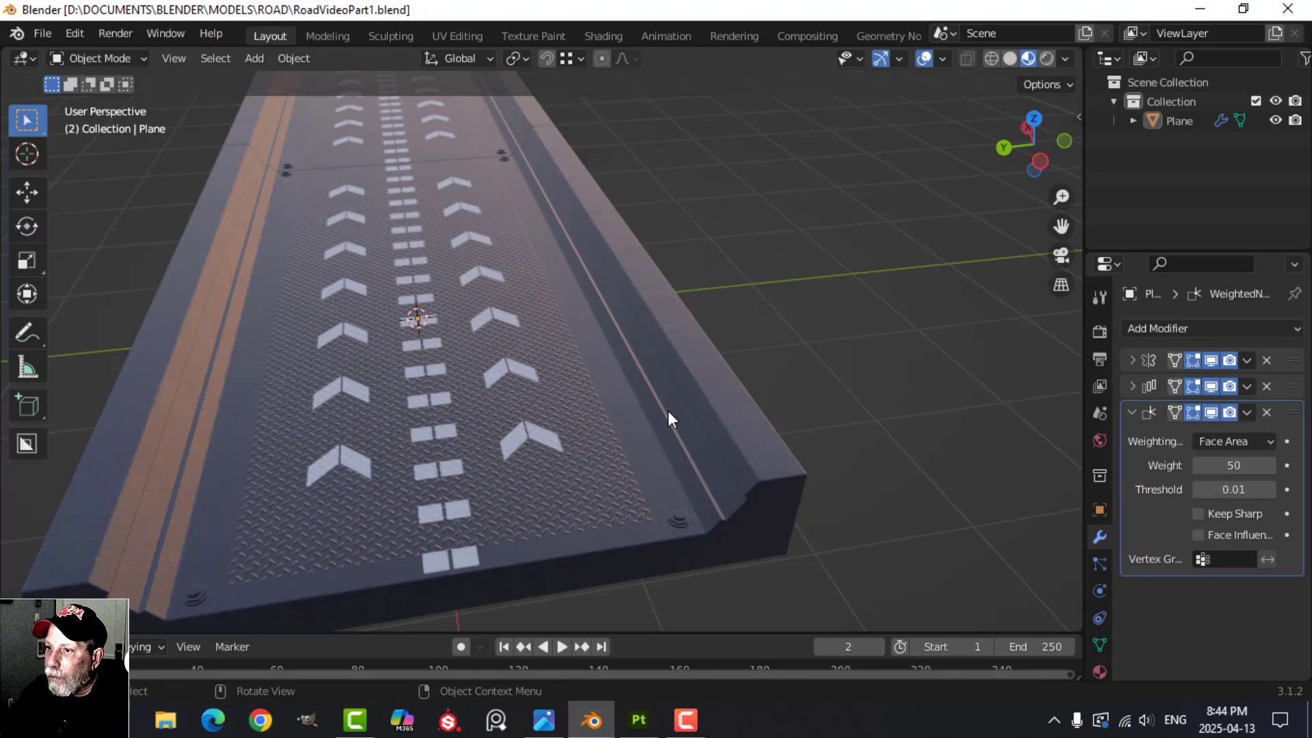
pyautogui.click(603, 36)
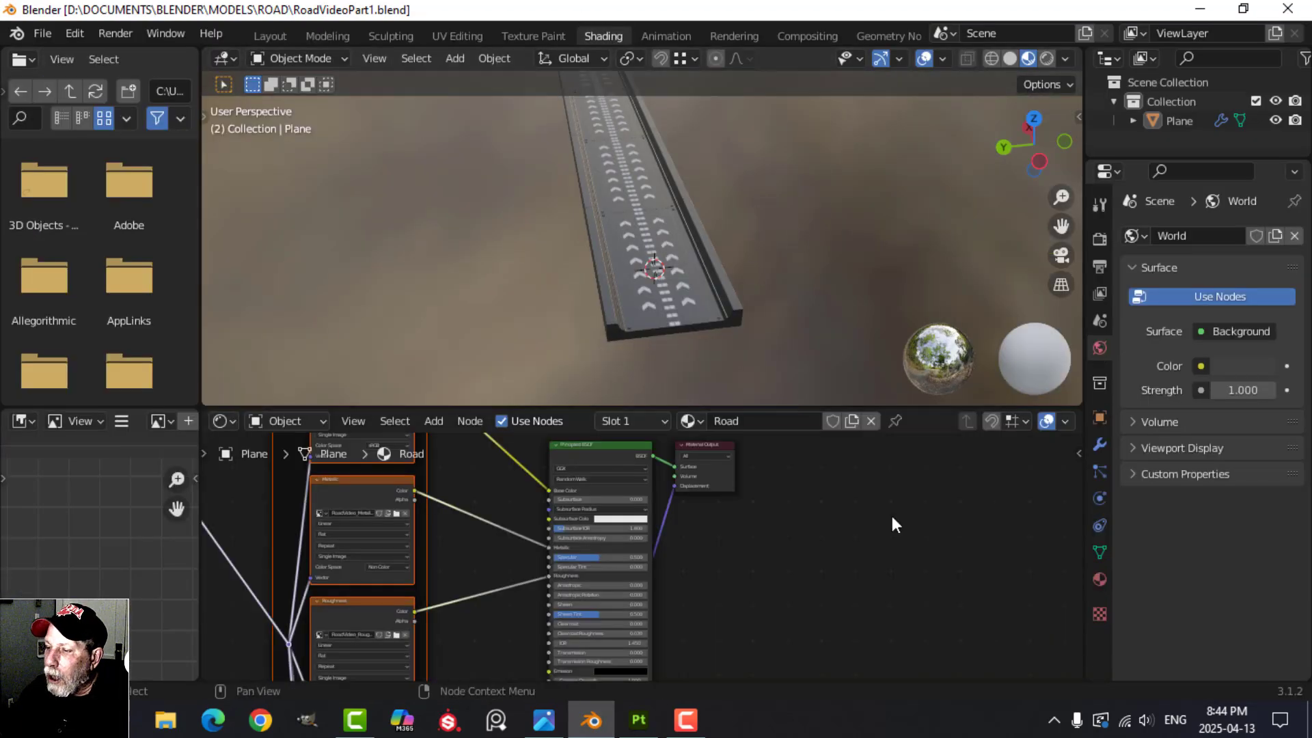
pyautogui.press('n')
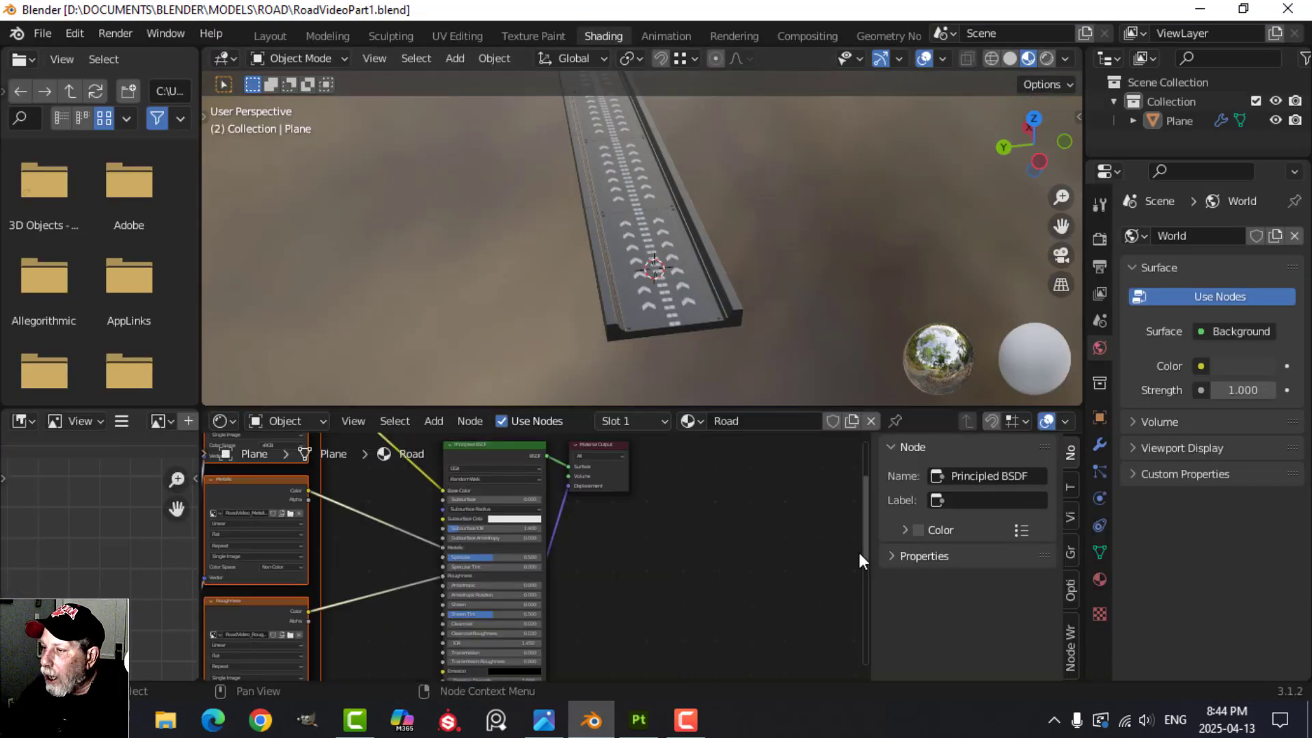
pyautogui.click(1069, 647)
pyautogui.scroll(-8, 992, 528)
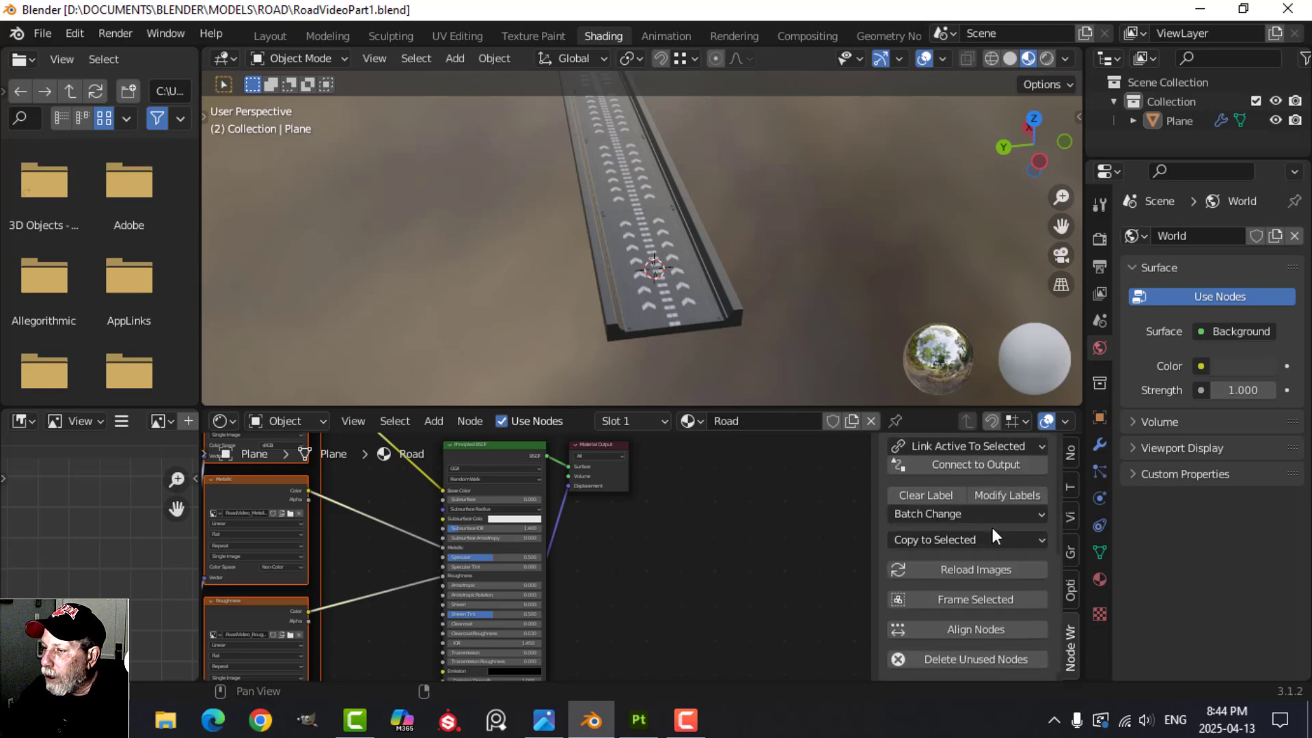
pyautogui.scroll(-1, 992, 528)
pyautogui.click(974, 567)
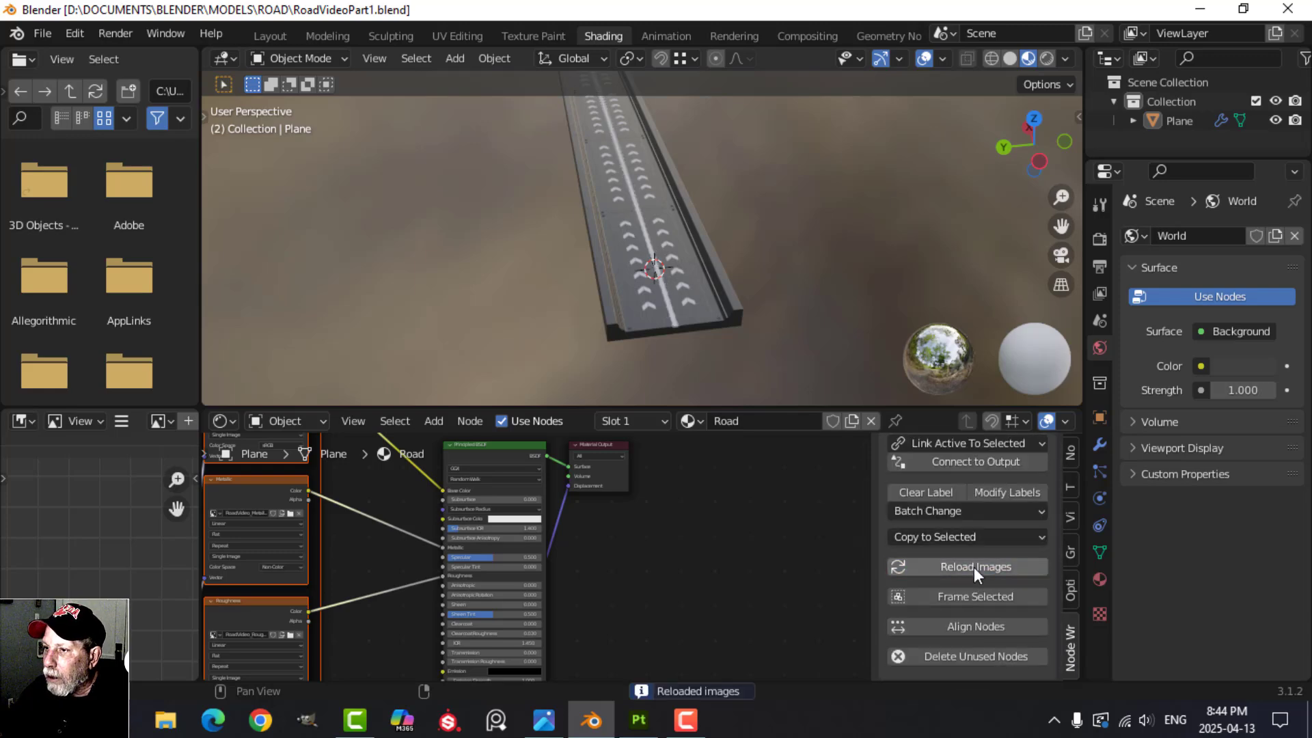
# Examine the road's continuous center line in the layout view, checking its width, the section seams and the front end
pyautogui.click(268, 37)
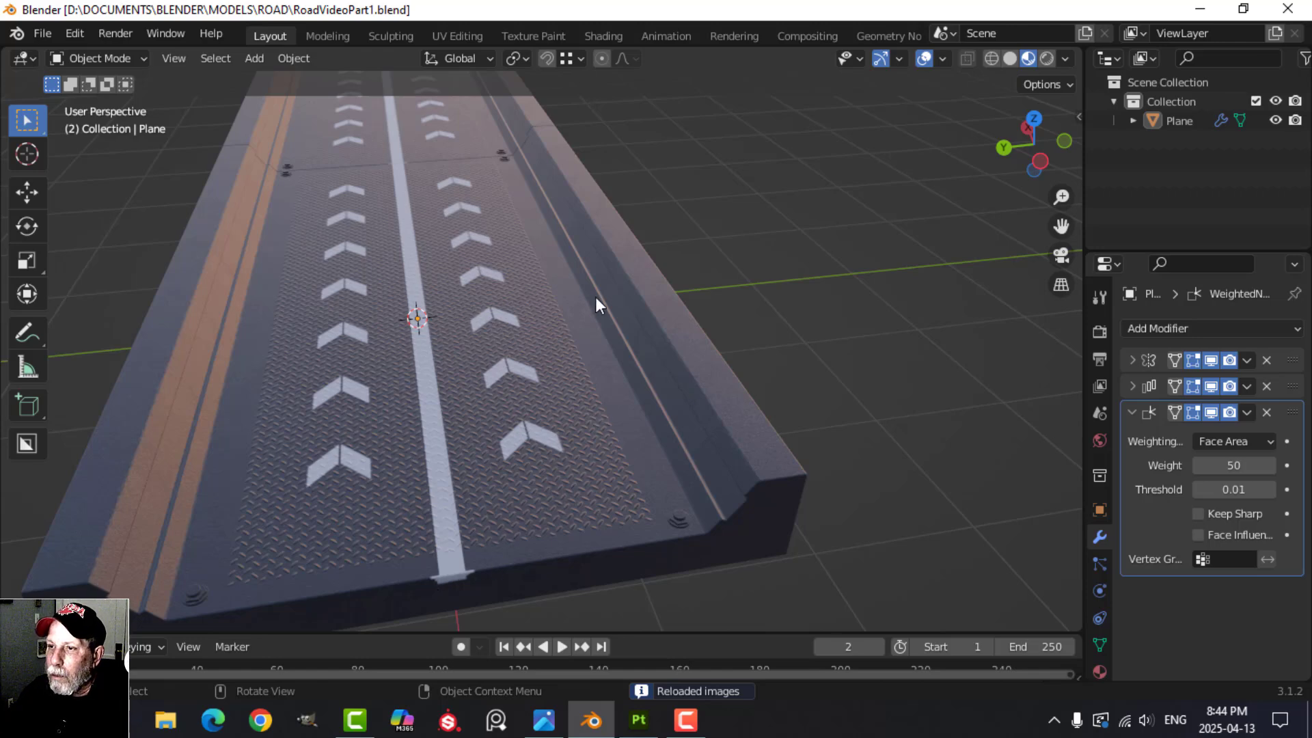
pyautogui.moveTo(596, 298); pyautogui.dragTo(631, 334, button='middle')
pyautogui.scroll(3, 585, 239)
pyautogui.scroll(-5, 627, 307)
pyautogui.keyDown('shift'); pyautogui.moveTo(669, 265); pyautogui.dragTo(854, 361, button='middle'); pyautogui.keyUp('shift')
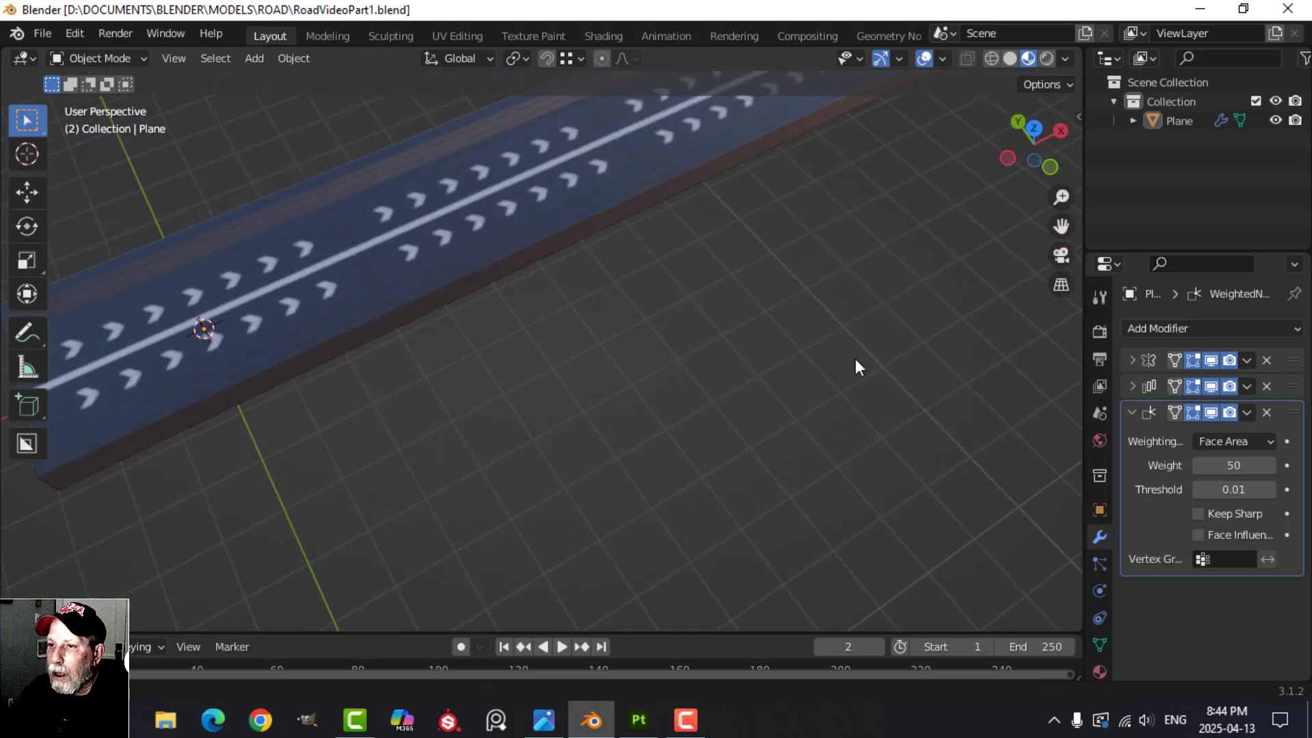
pyautogui.scroll(4, 855, 360)
pyautogui.keyDown('shift'); pyautogui.moveTo(372, 285); pyautogui.dragTo(487, 359, button='middle'); pyautogui.keyUp('shift')
pyautogui.scroll(4, 487, 358)
pyautogui.keyDown('shift'); pyautogui.moveTo(355, 252); pyautogui.dragTo(536, 382, button='middle'); pyautogui.keyUp('shift')
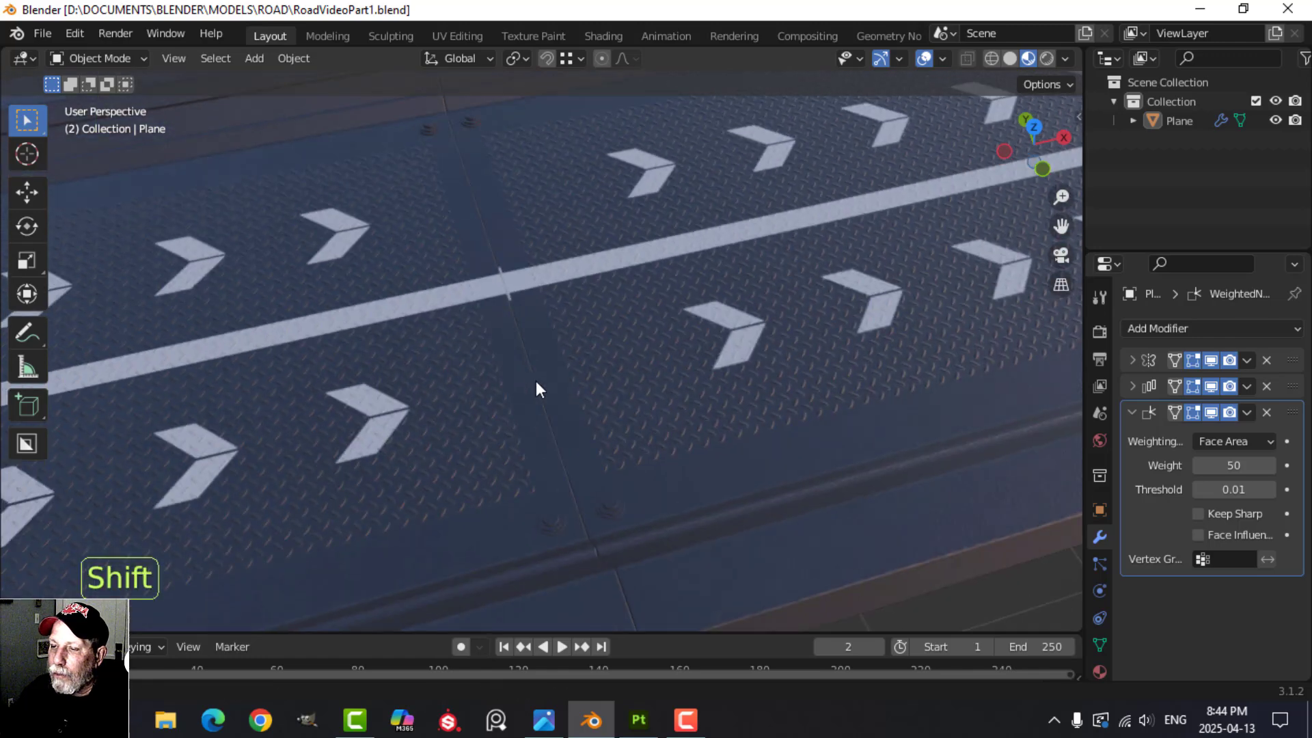
pyautogui.scroll(3, 509, 341)
pyautogui.scroll(-6, 535, 346)
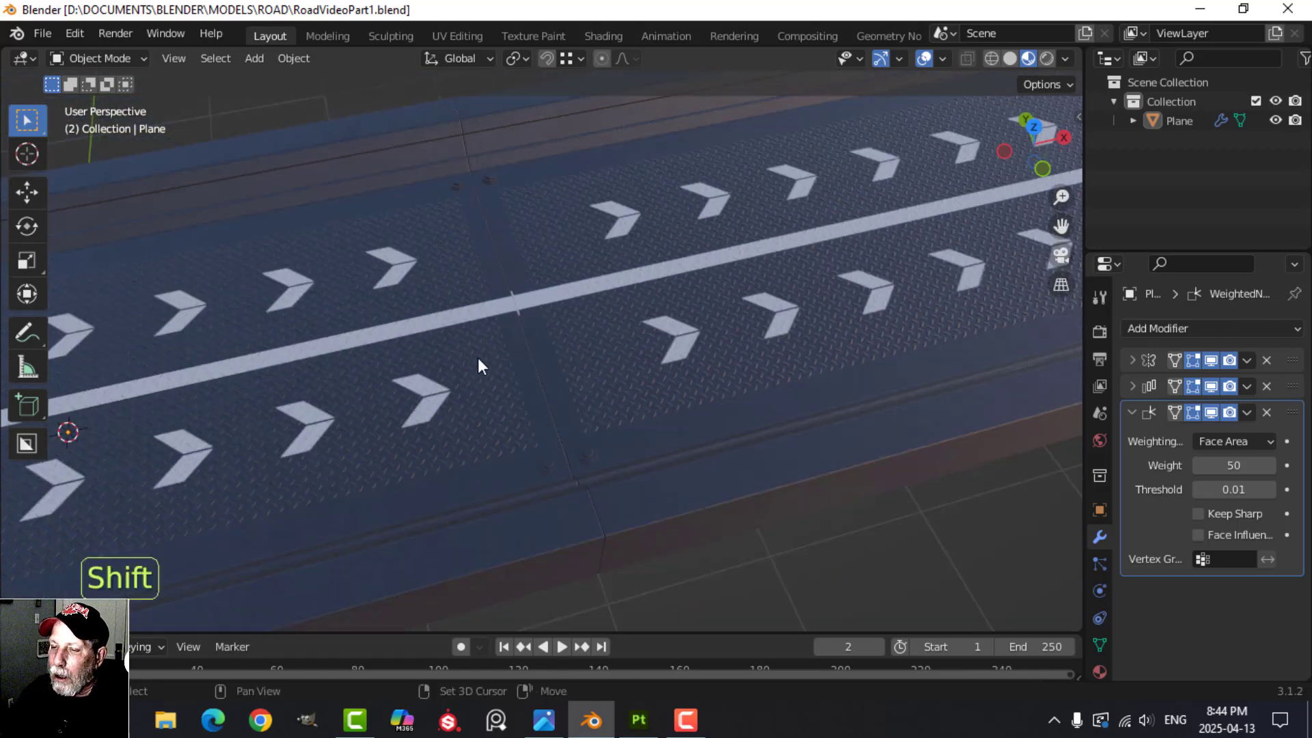
pyautogui.keyDown('shift'); pyautogui.moveTo(410, 373); pyautogui.dragTo(683, 260, button='middle'); pyautogui.keyUp('shift')
pyautogui.scroll(-3, 448, 339)
pyautogui.keyDown('shift'); pyautogui.moveTo(425, 348); pyautogui.dragTo(625, 333, button='middle'); pyautogui.keyUp('shift')
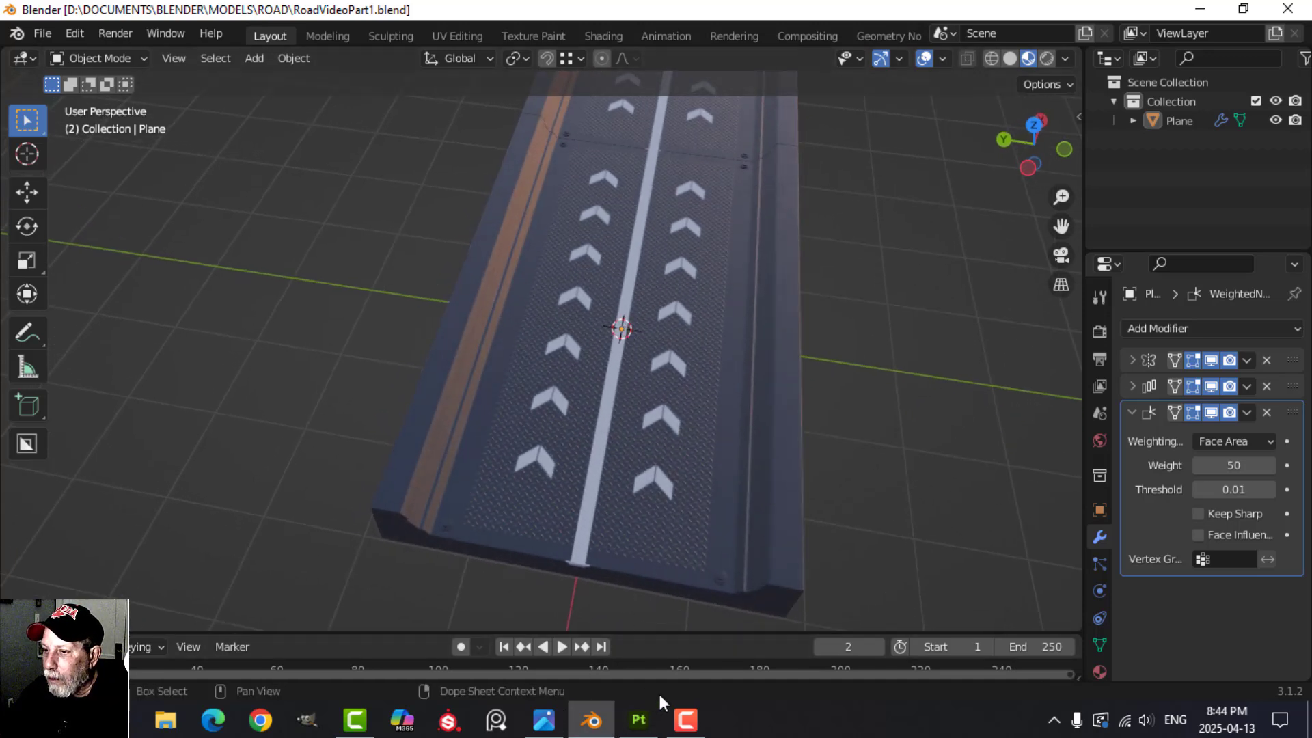
# Switch back to Substance 3D Painter and erase the white paint that spilled onto the road section's end face
pyautogui.click(639, 719)
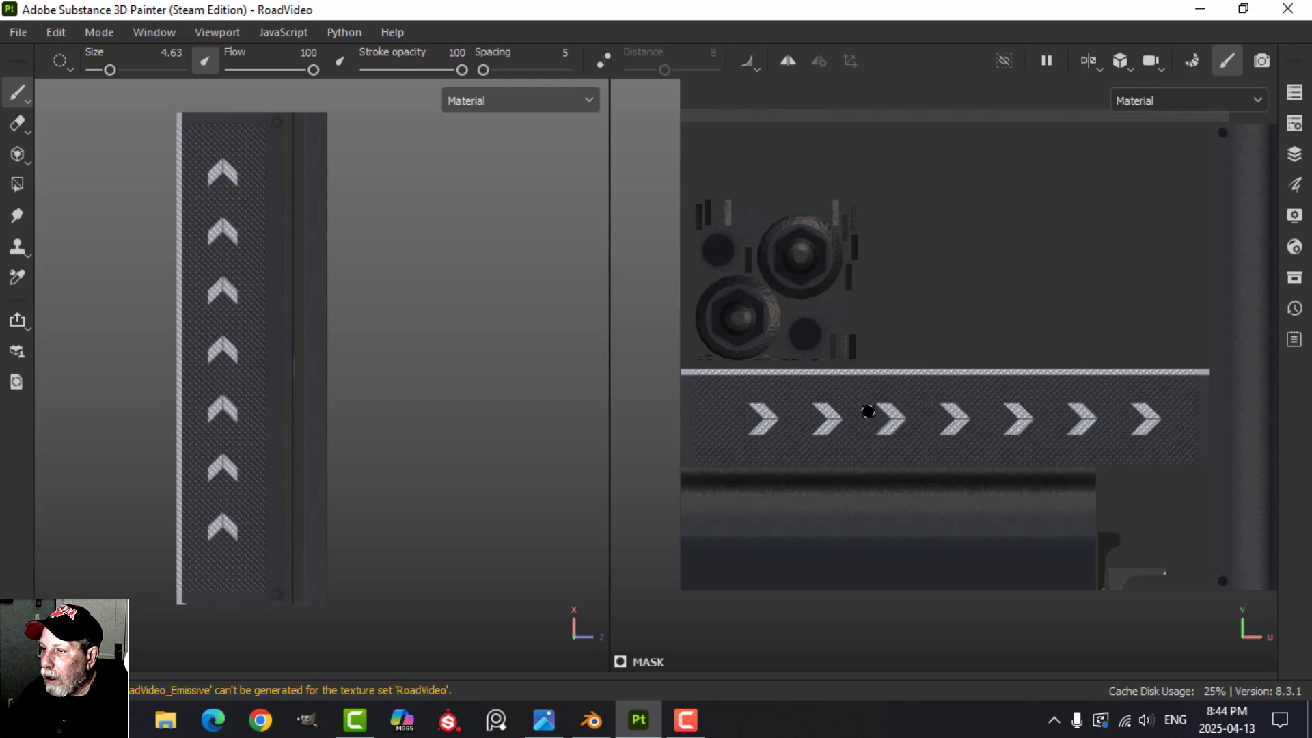
pyautogui.scroll(3, 867, 410)
pyautogui.keyDown('alt'); pyautogui.moveTo(1104, 397); pyautogui.dragTo(540, 395, button='middle'); pyautogui.keyUp('alt')
pyautogui.scroll(3, 908, 351)
pyautogui.scroll(2, 897, 355)
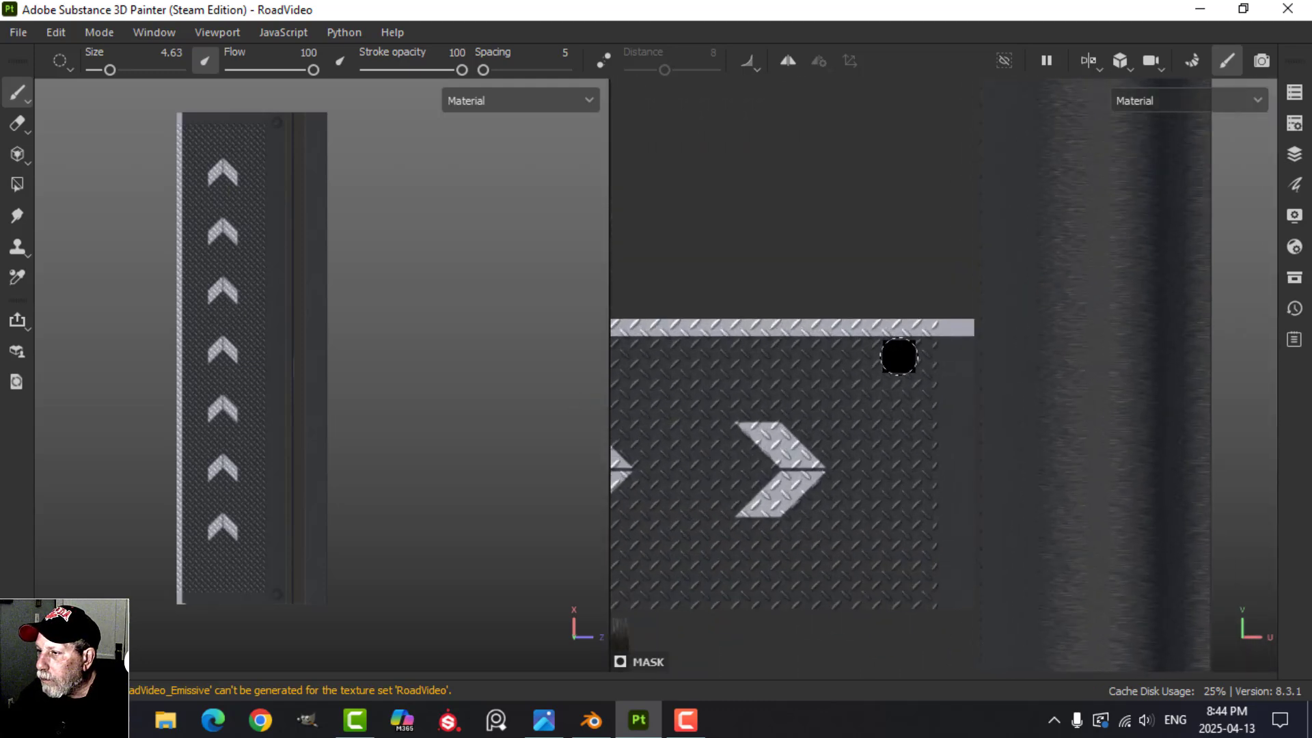
pyautogui.scroll(-2, 263, 508)
pyautogui.keyDown('alt'); pyautogui.moveTo(248, 519); pyautogui.dragTo(273, 424, button='middle'); pyautogui.keyUp('alt')
pyautogui.keyDown('alt'); pyautogui.moveTo(273, 426); pyautogui.dragTo(304, 366); pyautogui.keyUp('alt')
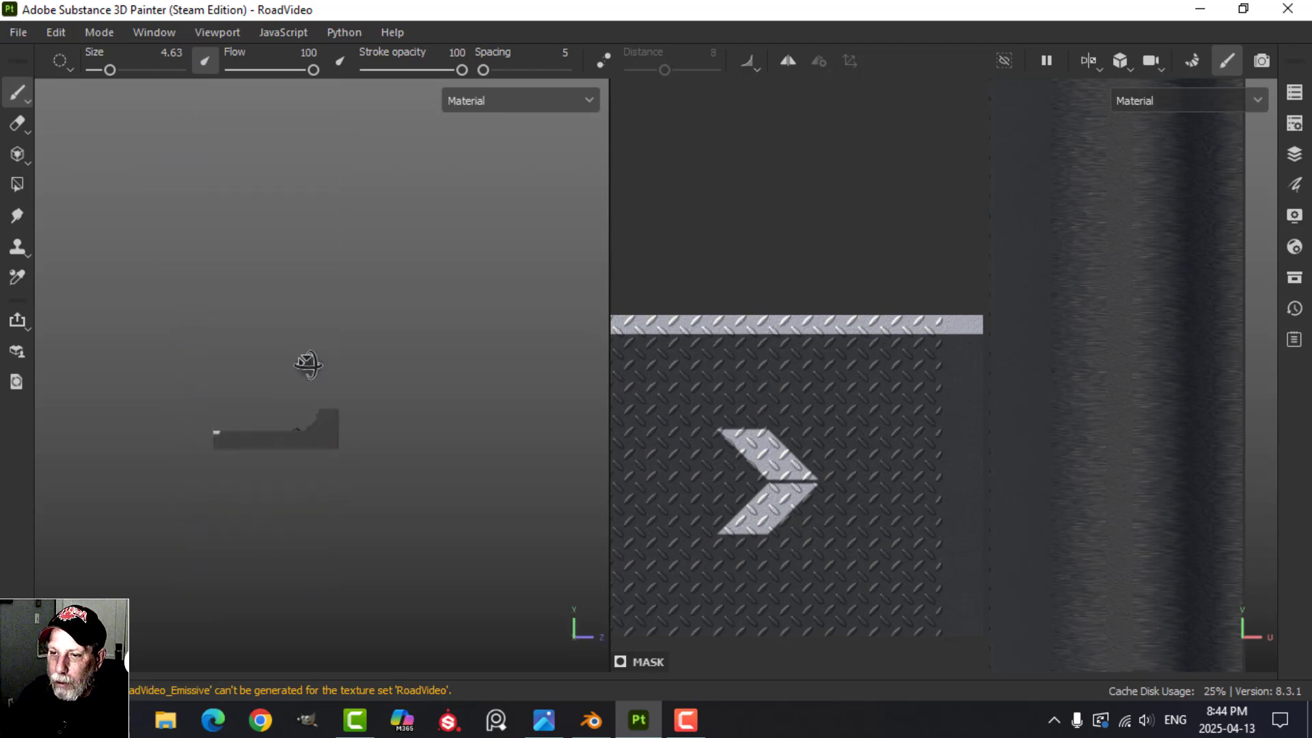
pyautogui.scroll(3, 205, 472)
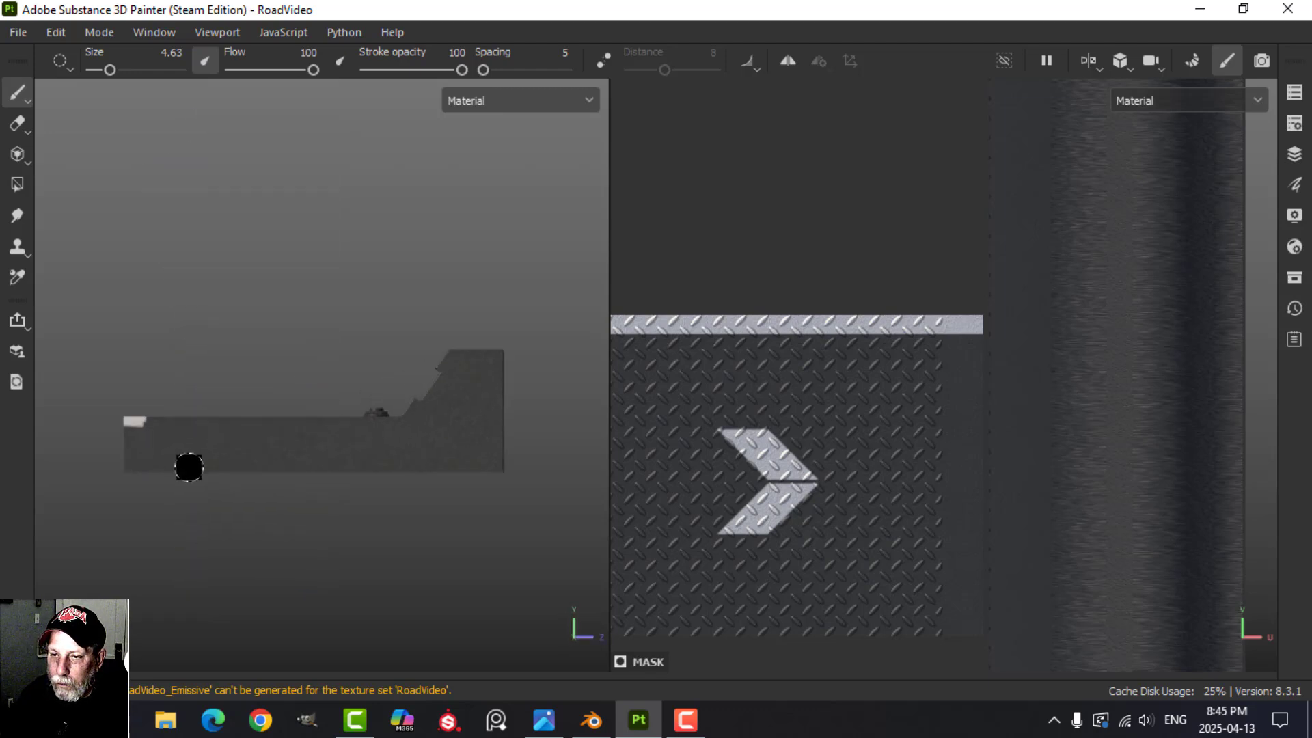
pyautogui.keyDown('alt'); pyautogui.moveTo(187, 463); pyautogui.dragTo(360, 474, button='middle'); pyautogui.keyUp('alt')
pyautogui.scroll(3, 361, 472)
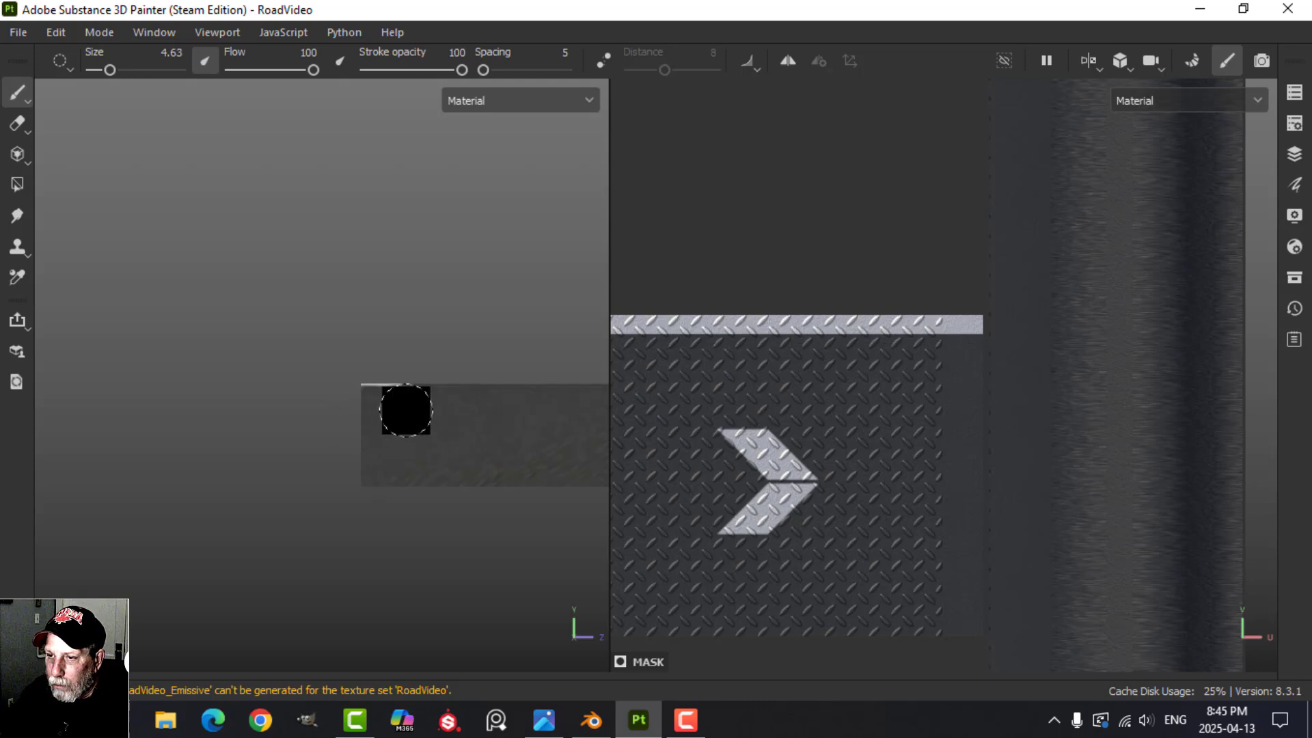
pyautogui.moveTo(454, 302)
pyautogui.keyDown('alt'); pyautogui.mouseDown()
pyautogui.moveTo(445, 412)
pyautogui.moveTo(418, 451)
pyautogui.mouseUp(); pyautogui.keyUp('alt')
pyautogui.scroll(3, 418, 461)
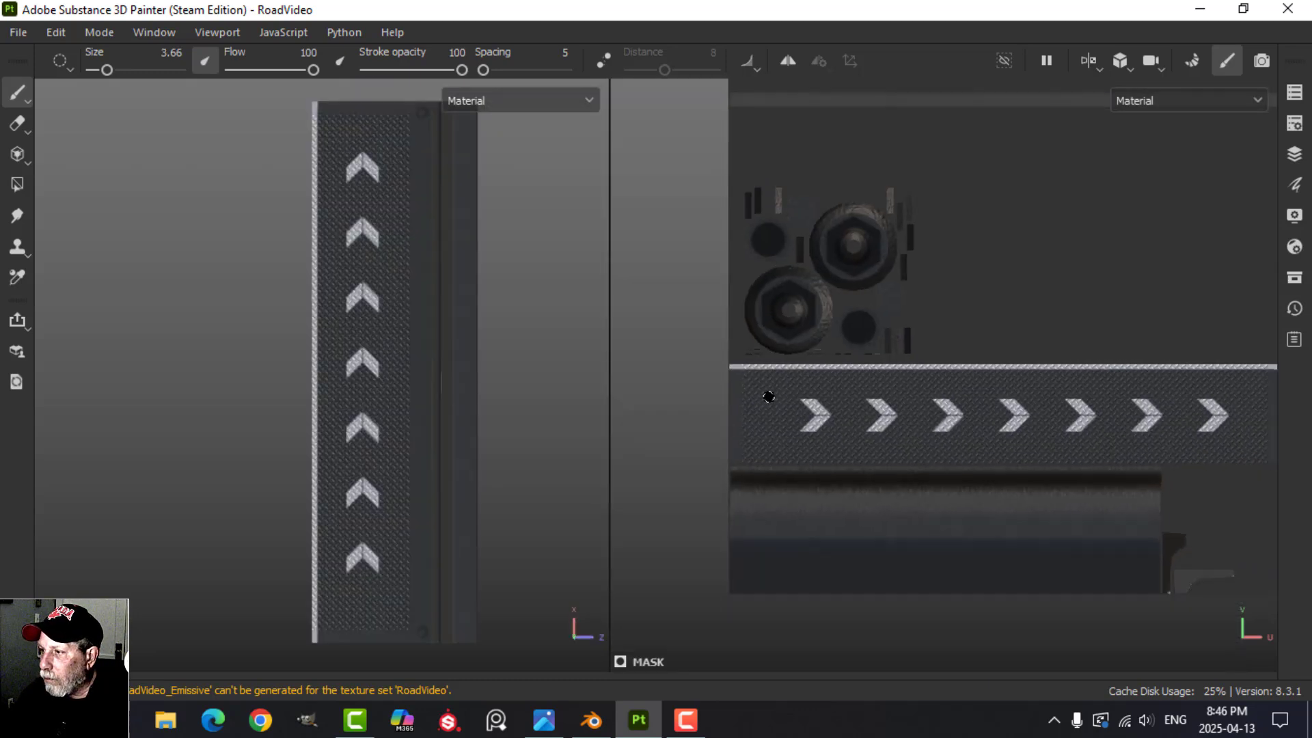
# Thin the white edge line further by erasing a straight strip along its inner side with brush size 3.66
pyautogui.moveTo(768, 397); pyautogui.dragTo(637, 376, button='middle')
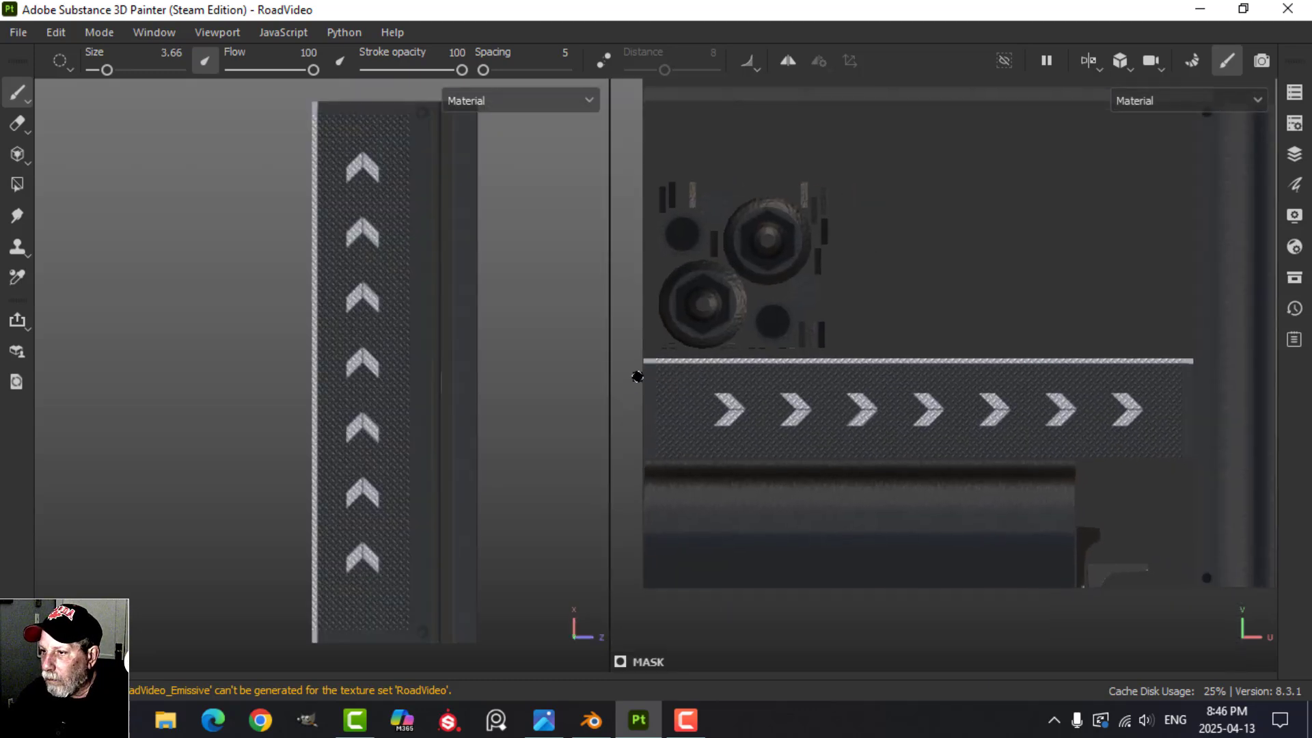
pyautogui.click(638, 366)
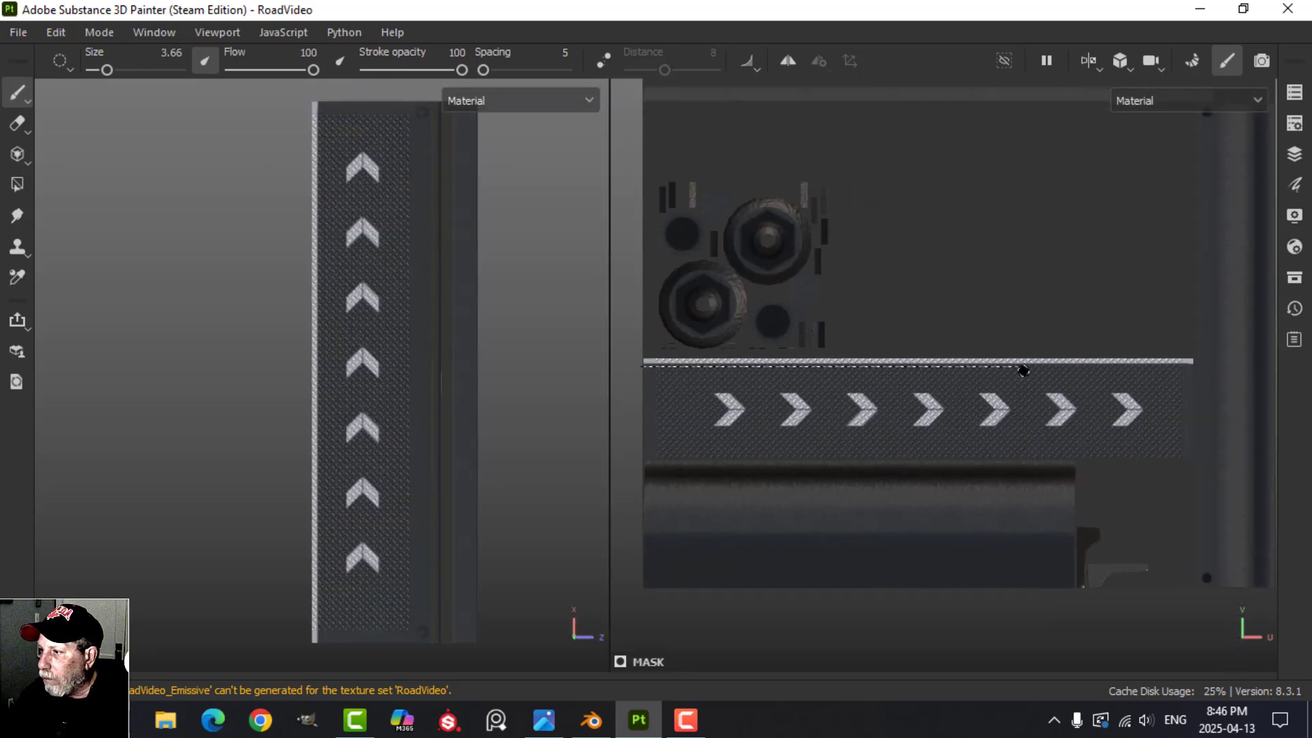
pyautogui.keyDown('ctrl'); pyautogui.keyDown('shift'); pyautogui.click(1227, 386); pyautogui.keyUp('shift'); pyautogui.keyUp('ctrl')
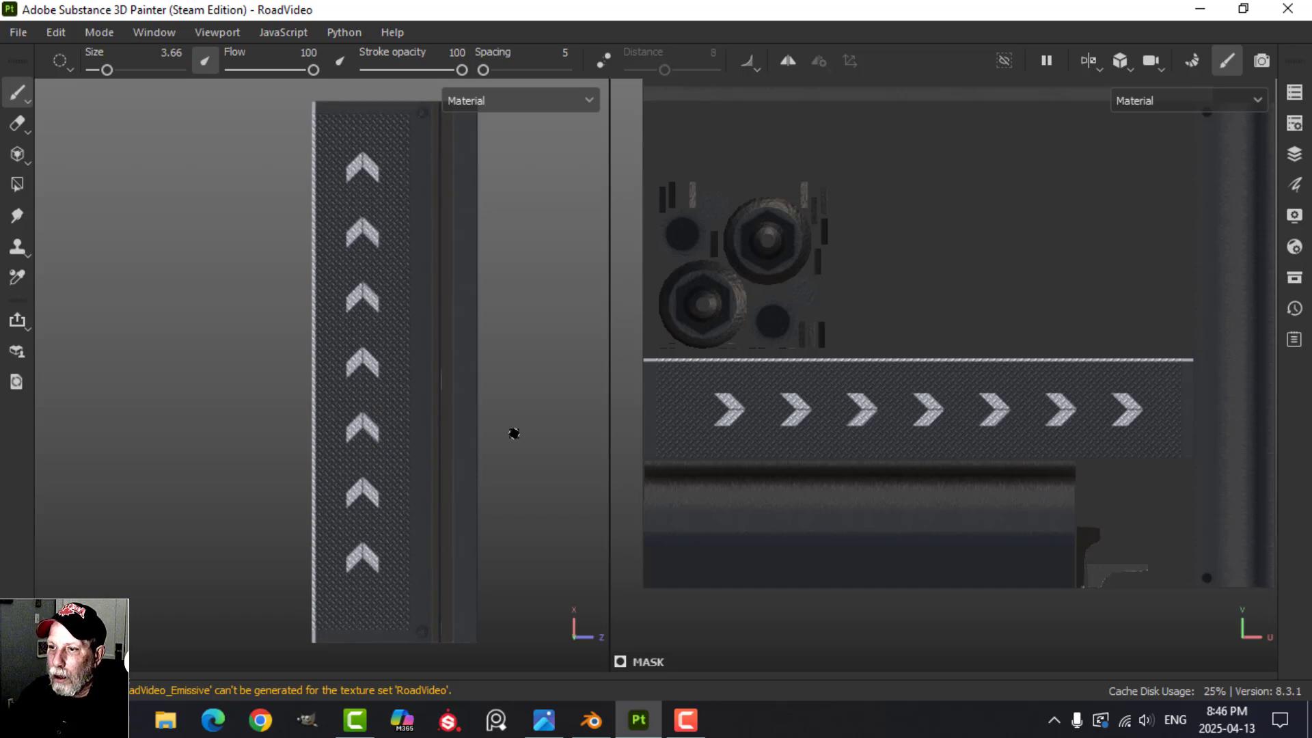
pyautogui.moveTo(471, 443)
pyautogui.keyDown('alt'); pyautogui.mouseDown()
pyautogui.moveTo(550, 375)
pyautogui.moveTo(459, 416)
pyautogui.moveTo(477, 375)
pyautogui.moveTo(552, 307)
pyautogui.moveTo(551, 345)
pyautogui.moveTo(515, 387)
pyautogui.moveTo(378, 349)
pyautogui.moveTo(414, 466)
pyautogui.moveTo(459, 461)
pyautogui.mouseUp(); pyautogui.keyUp('alt')
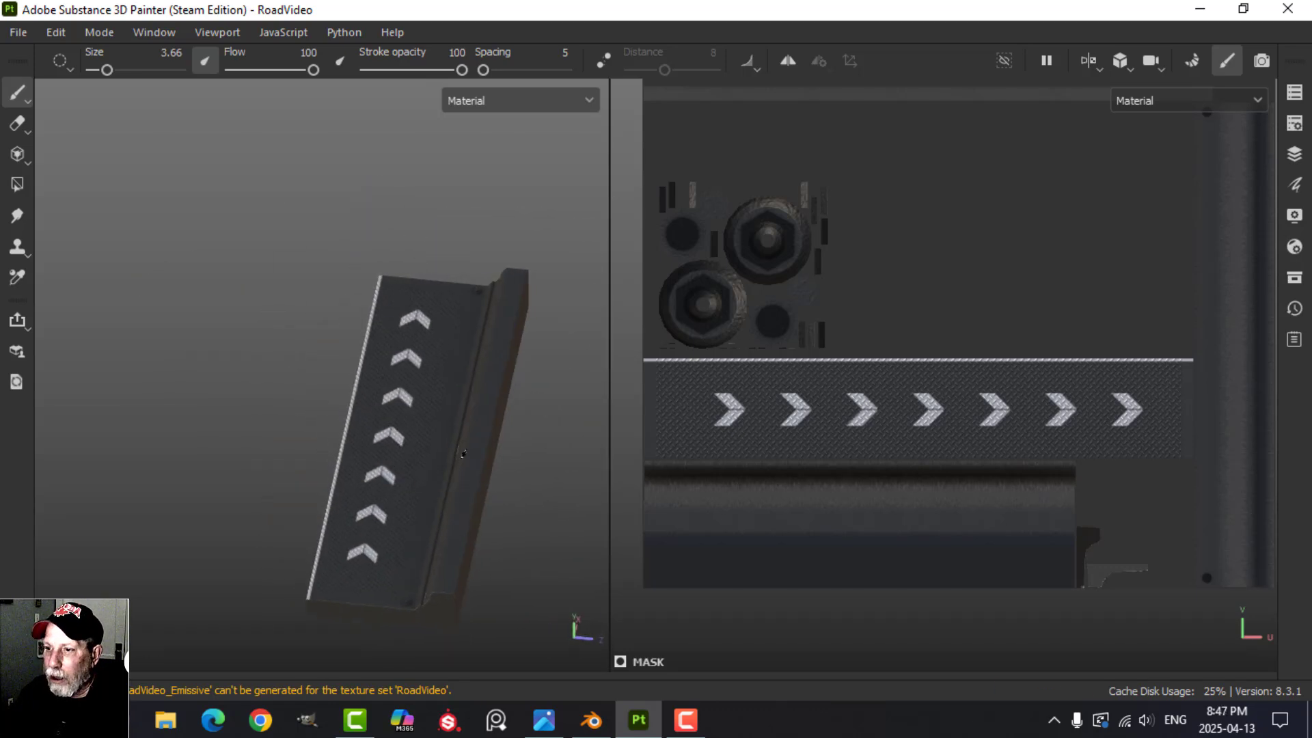
# Rename the copied WHITE ARROWS layer as WHITE LINE
pyautogui.press('Tab')
pyautogui.click(1040, 314)
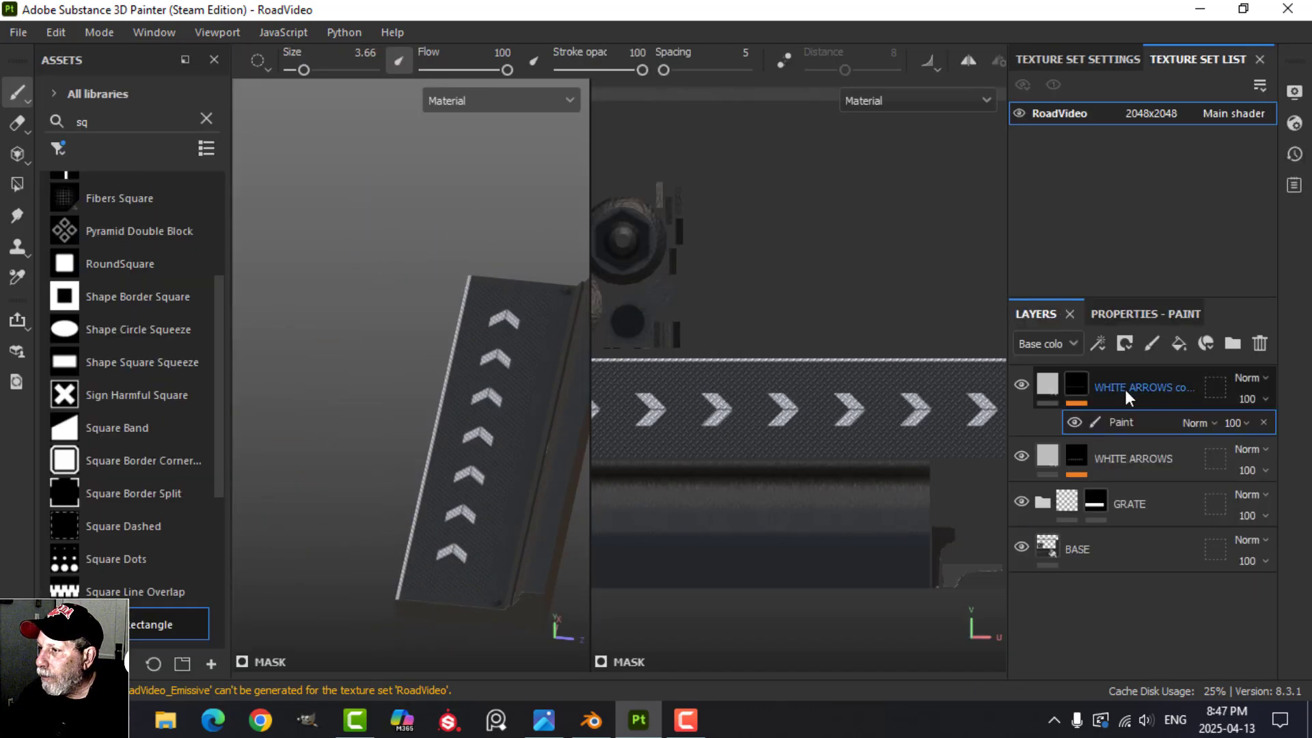
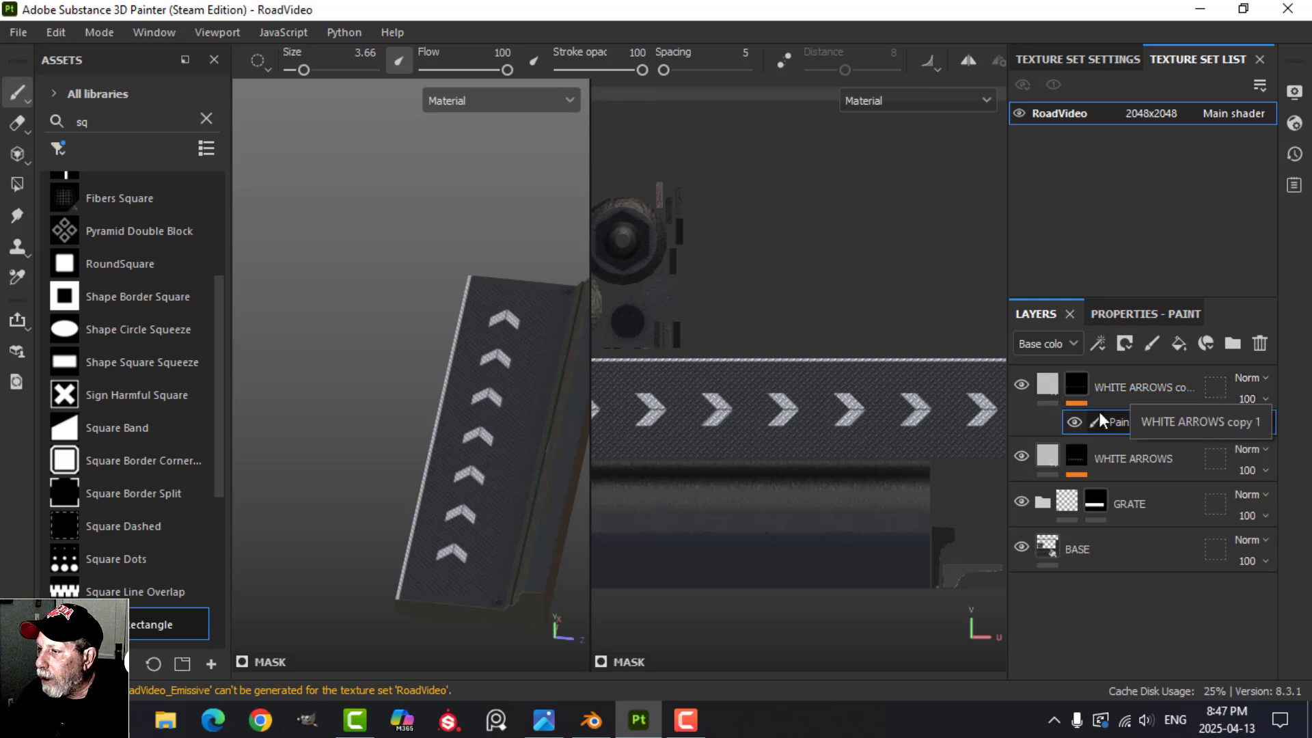
pyautogui.doubleClick(1131, 387)
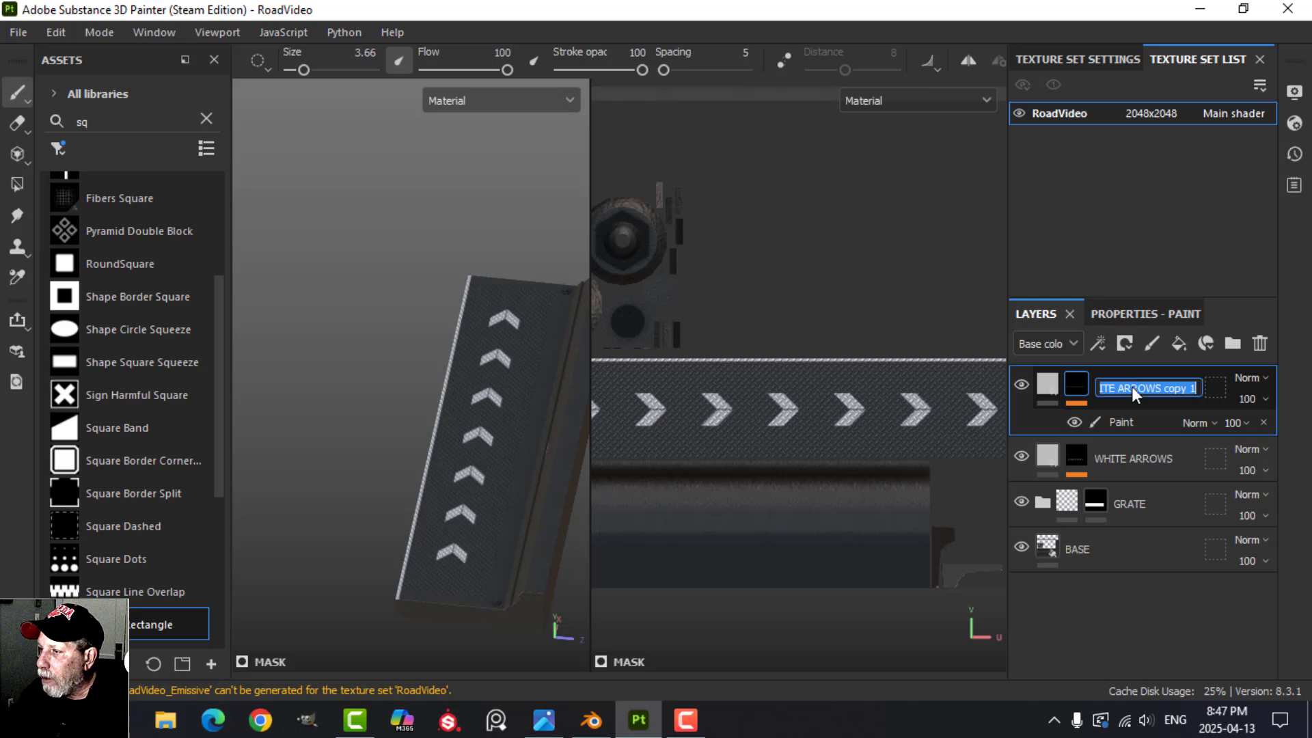
pyautogui.write('white')
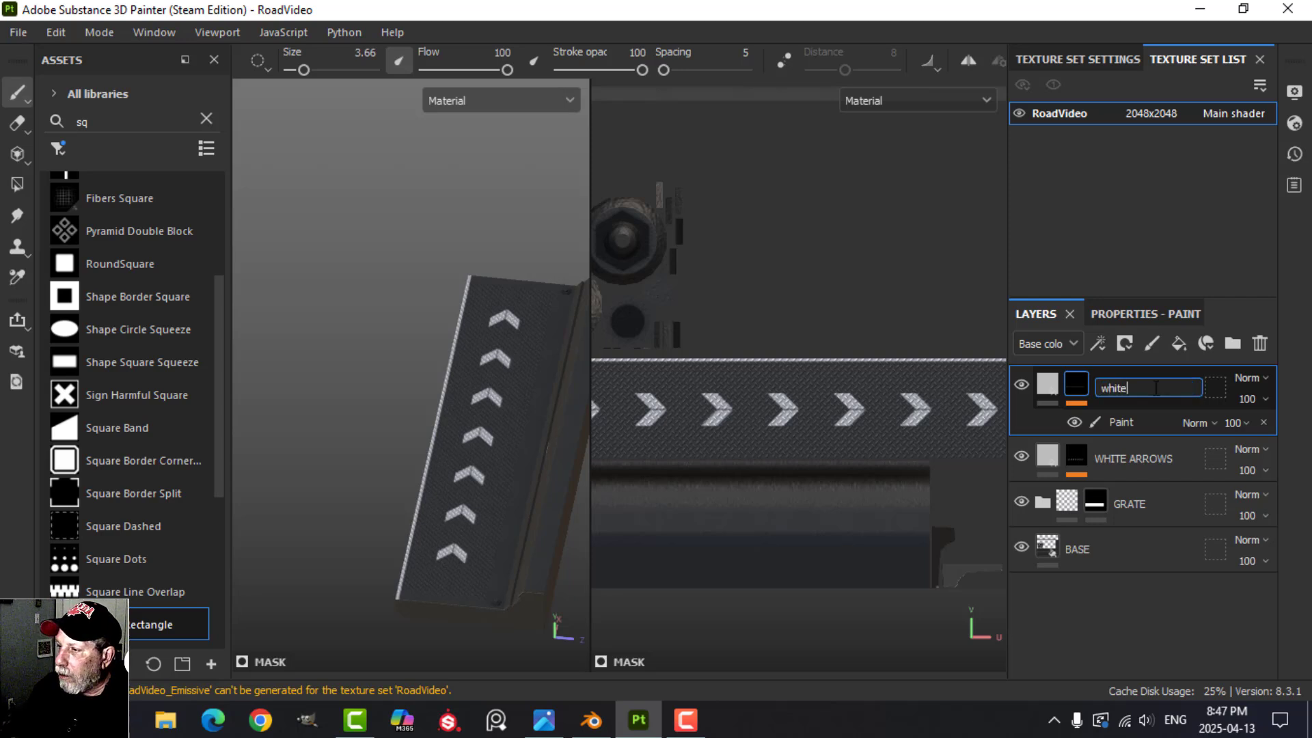
pyautogui.press('BackSpace')
pyautogui.press('BackSpace')
pyautogui.press('capslock')
pyautogui.write('WHITE LI')
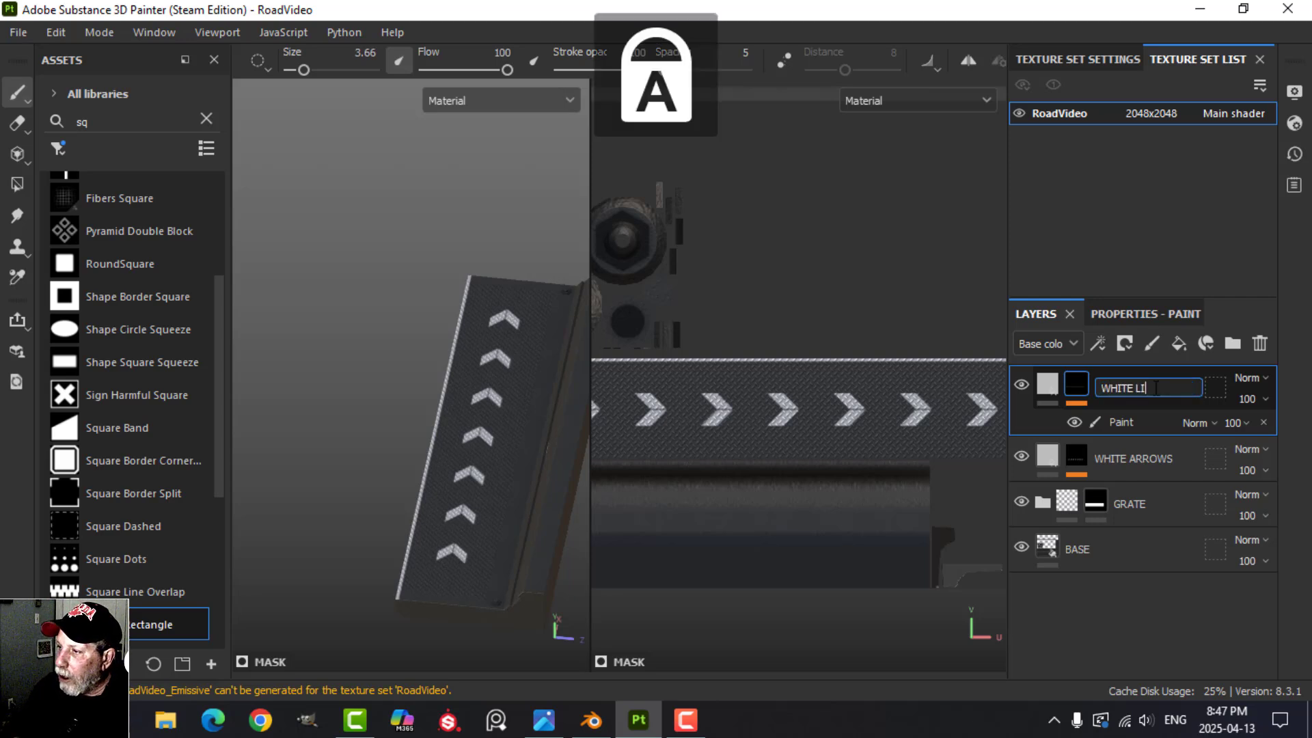
pyautogui.write('NE')
pyautogui.press('Return')
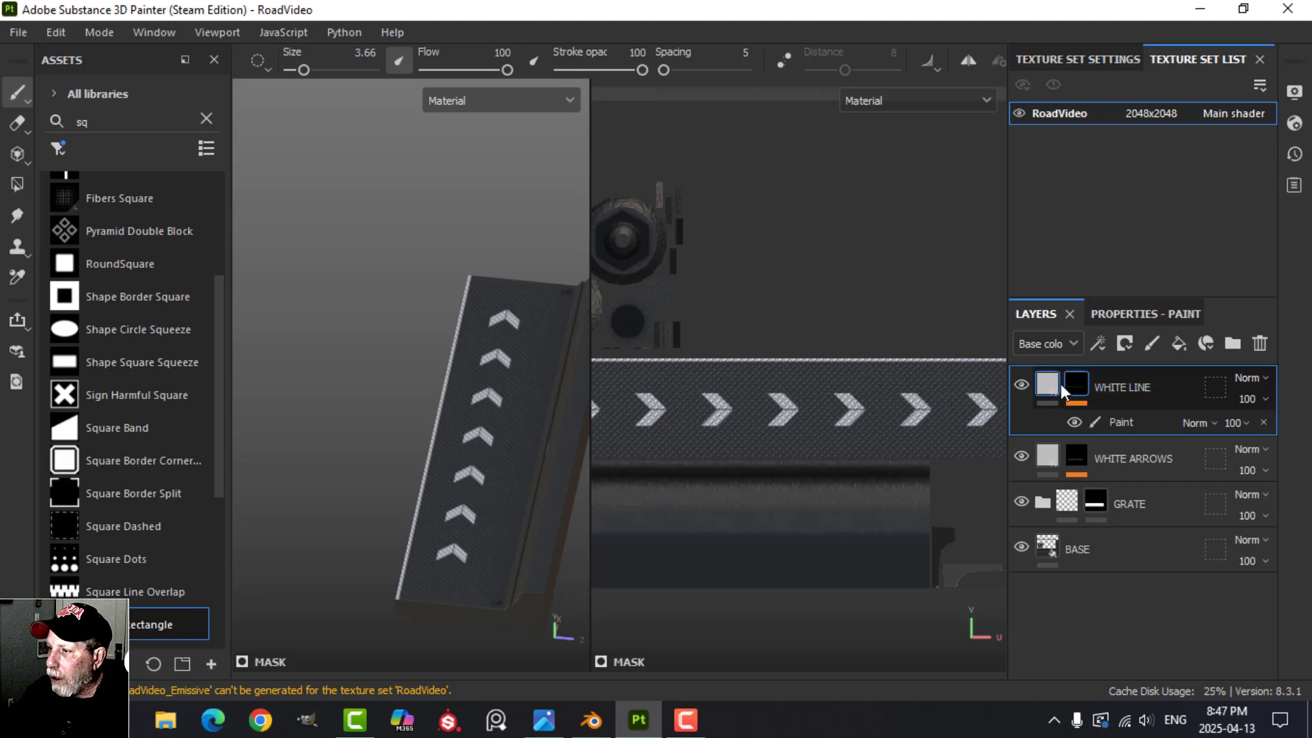
# Add a fill layer above WHITE LINE with only the color channel enabled
pyautogui.click(1061, 391)
pyautogui.moveTo(519, 381)
pyautogui.keyDown('alt'); pyautogui.mouseDown()
pyautogui.moveTo(504, 322)
pyautogui.moveTo(486, 346)
pyautogui.moveTo(494, 337)
pyautogui.mouseUp(); pyautogui.keyUp('alt')
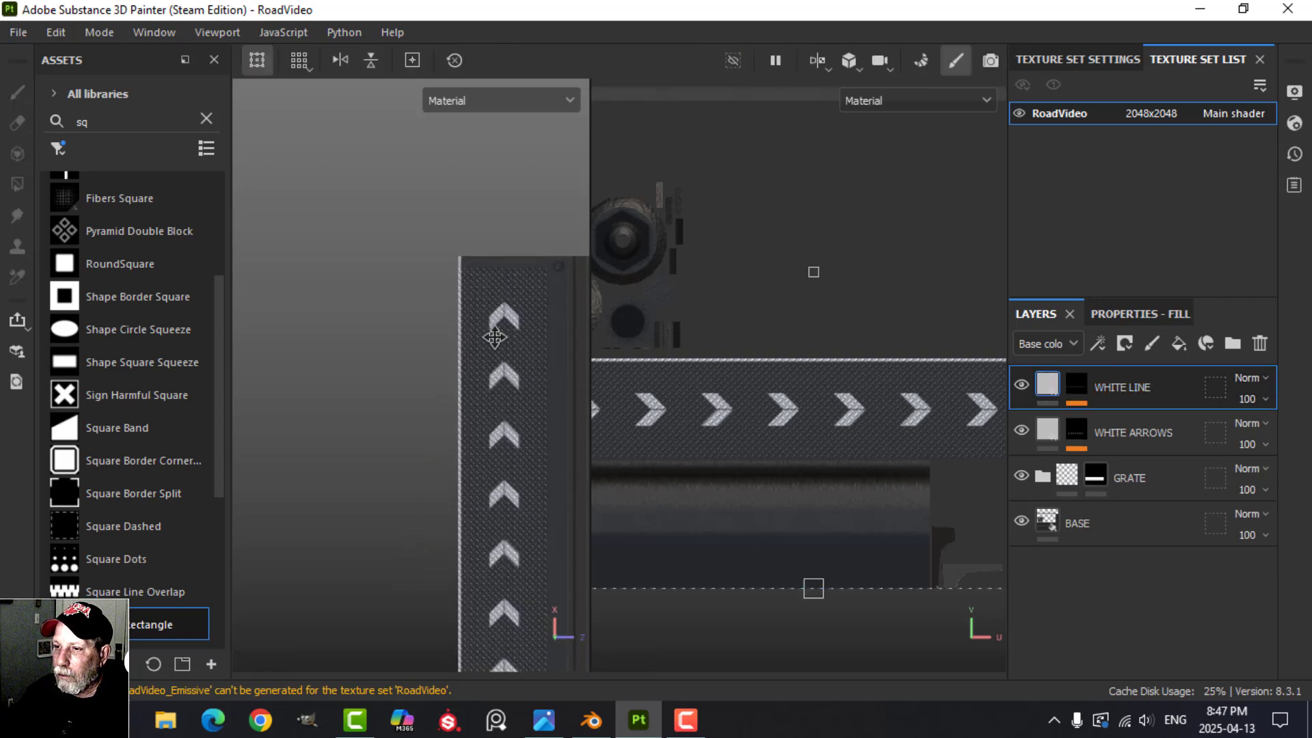
pyautogui.keyDown('alt'); pyautogui.moveTo(494, 337); pyautogui.dragTo(361, 230, button='middle'); pyautogui.keyUp('alt')
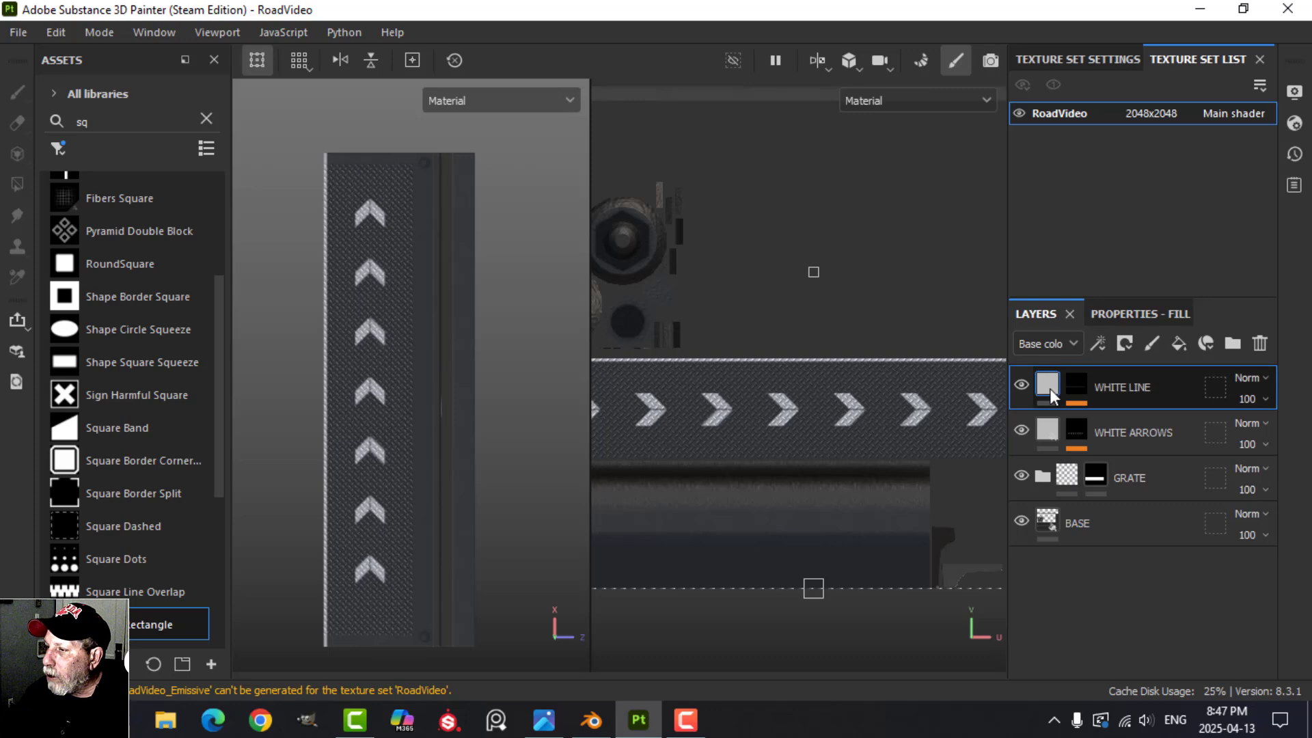
pyautogui.click(1179, 344)
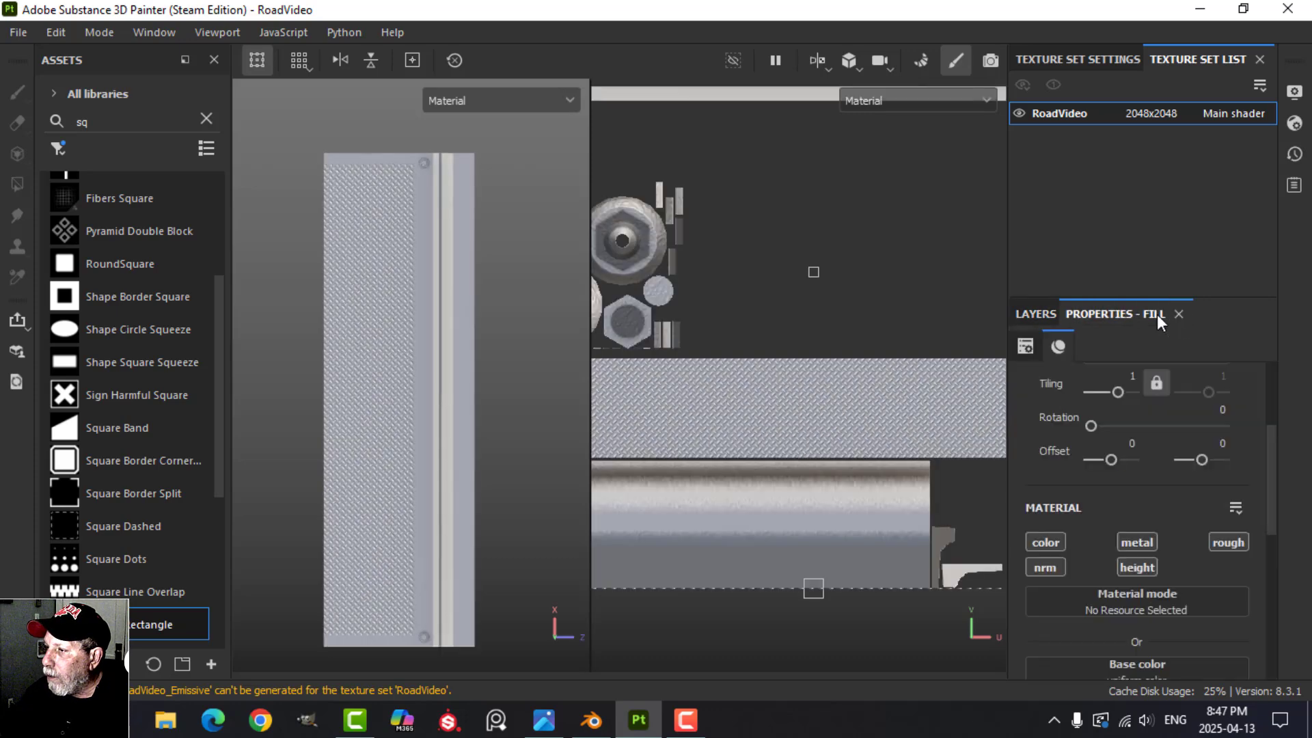
pyautogui.scroll(-3, 1146, 521)
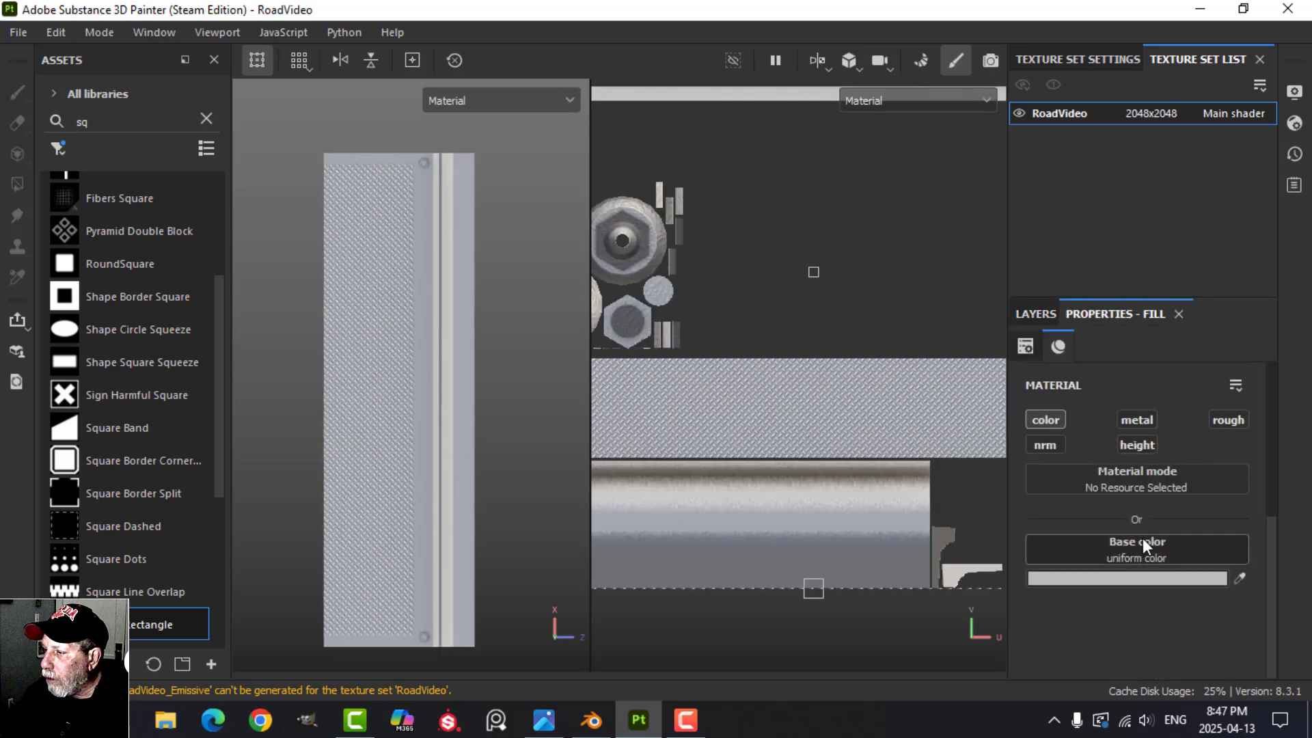
# Set the new fill layer's base color to yellow E1BE1F
pyautogui.click(1140, 579)
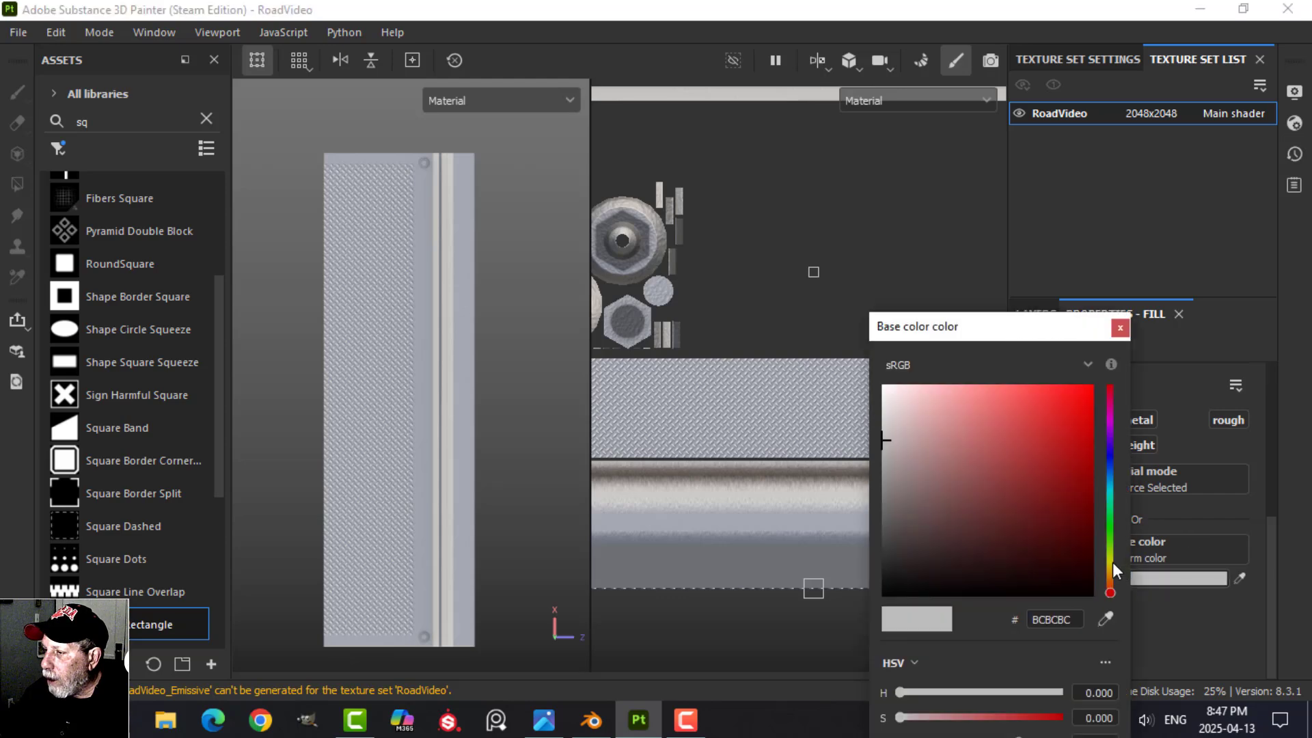
pyautogui.moveTo(1108, 567)
pyautogui.mouseDown()
pyautogui.moveTo(1108, 555)
pyautogui.moveTo(1108, 571)
pyautogui.mouseUp()
pyautogui.moveTo(1036, 444); pyautogui.dragTo(1064, 408)
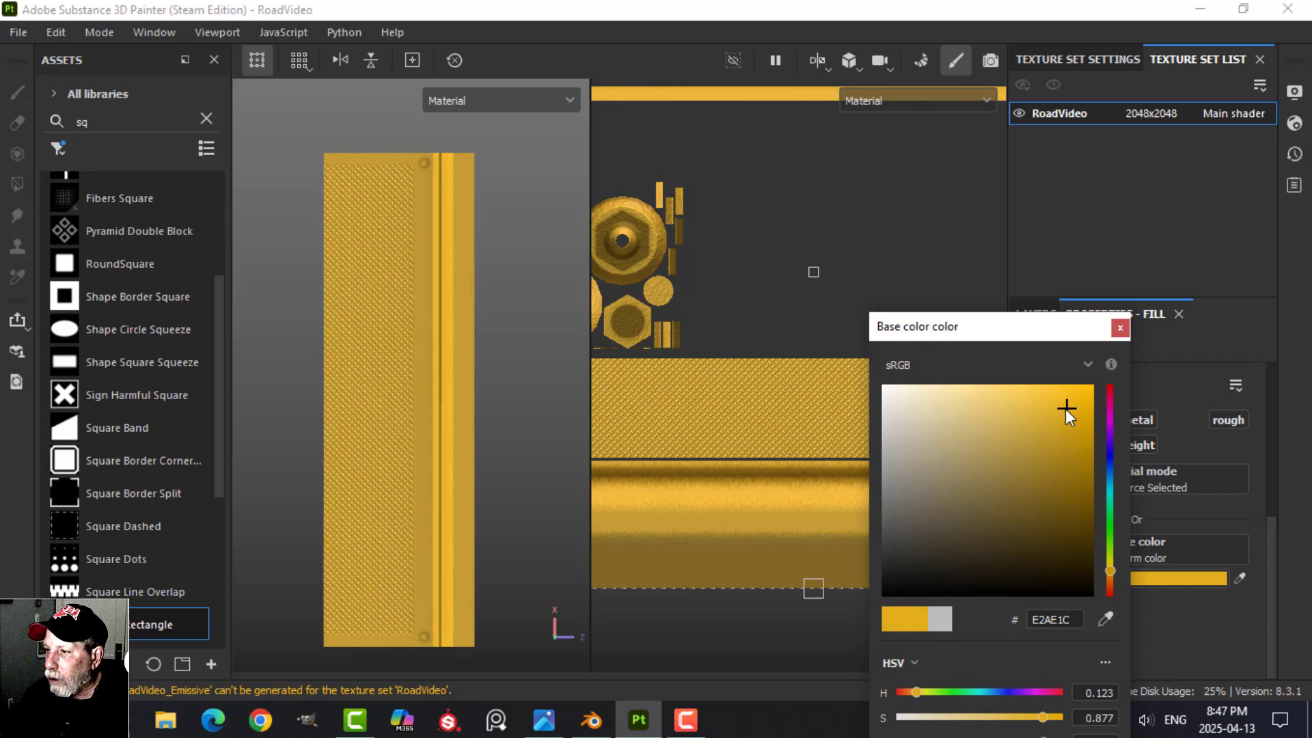
pyautogui.moveTo(1109, 571); pyautogui.dragTo(1109, 568)
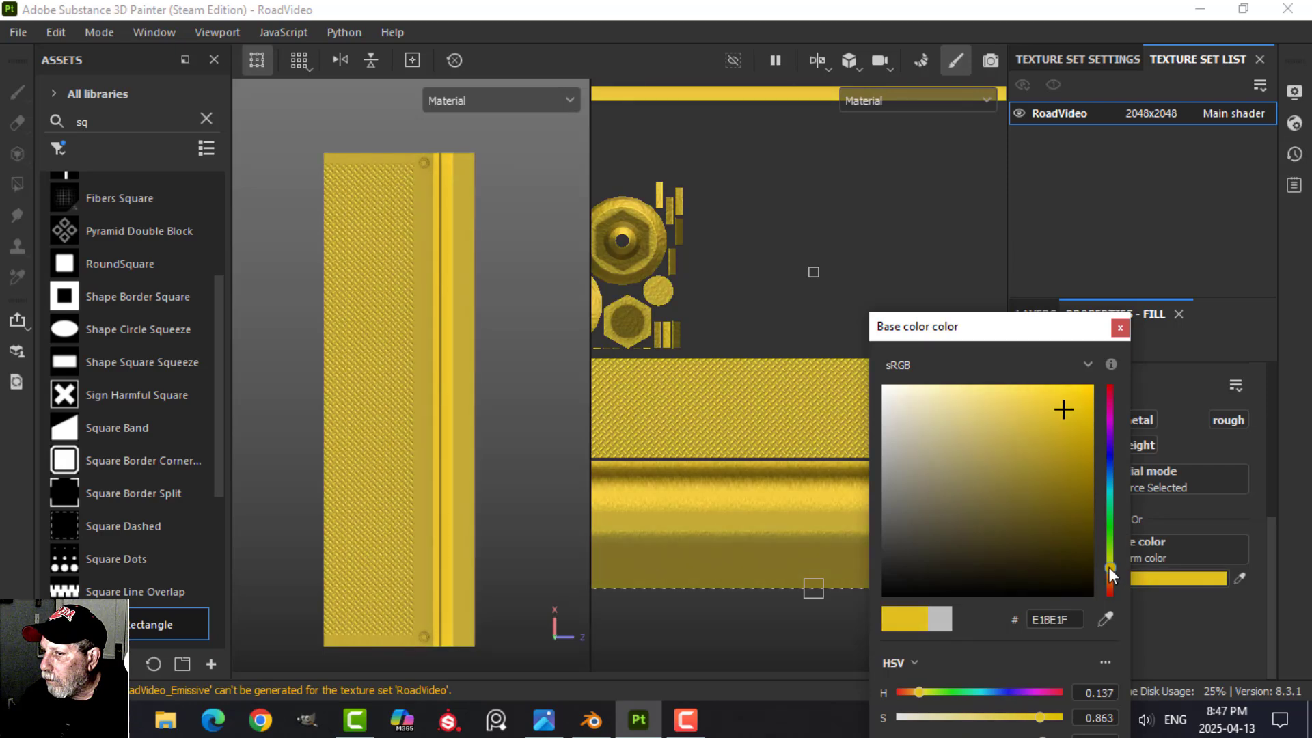
pyautogui.click(1120, 329)
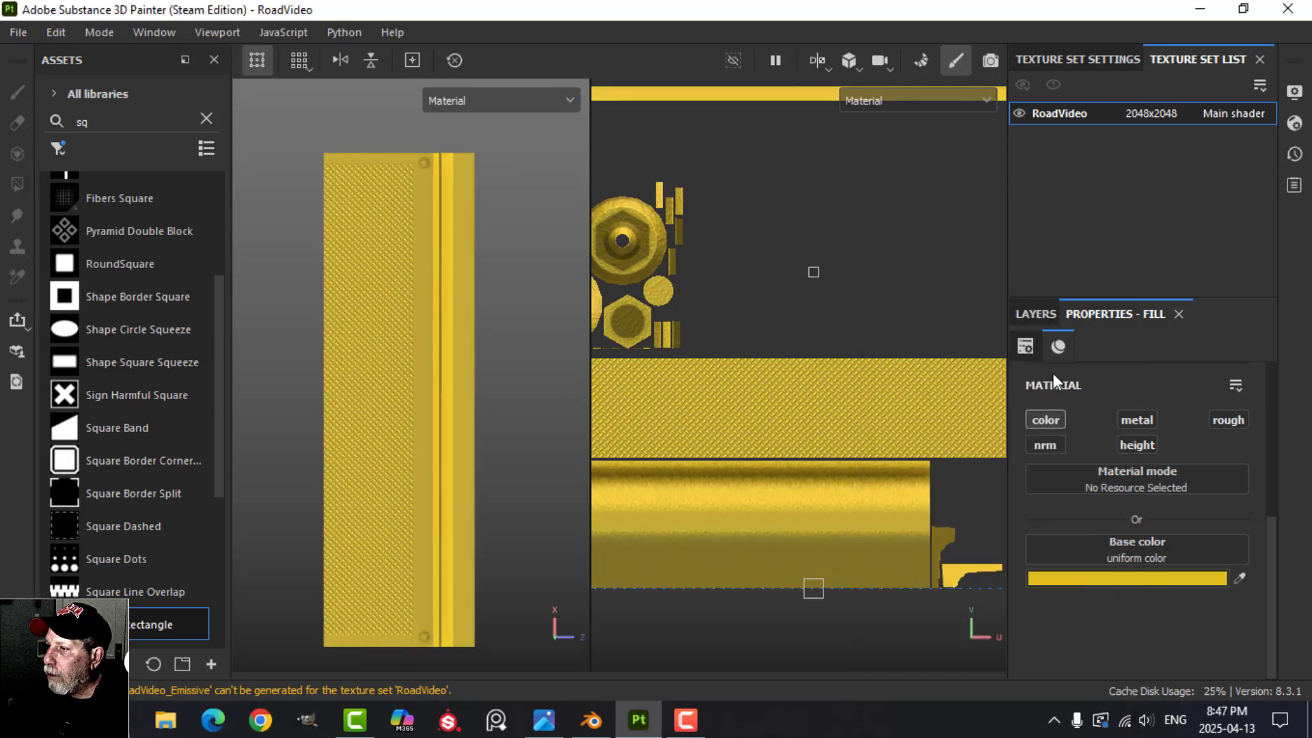
# Give the yellow fill layer a black mask with a paint effect and name it YELLOW LINE
pyautogui.click(1036, 314)
pyautogui.click(1124, 343)
pyautogui.click(1127, 390)
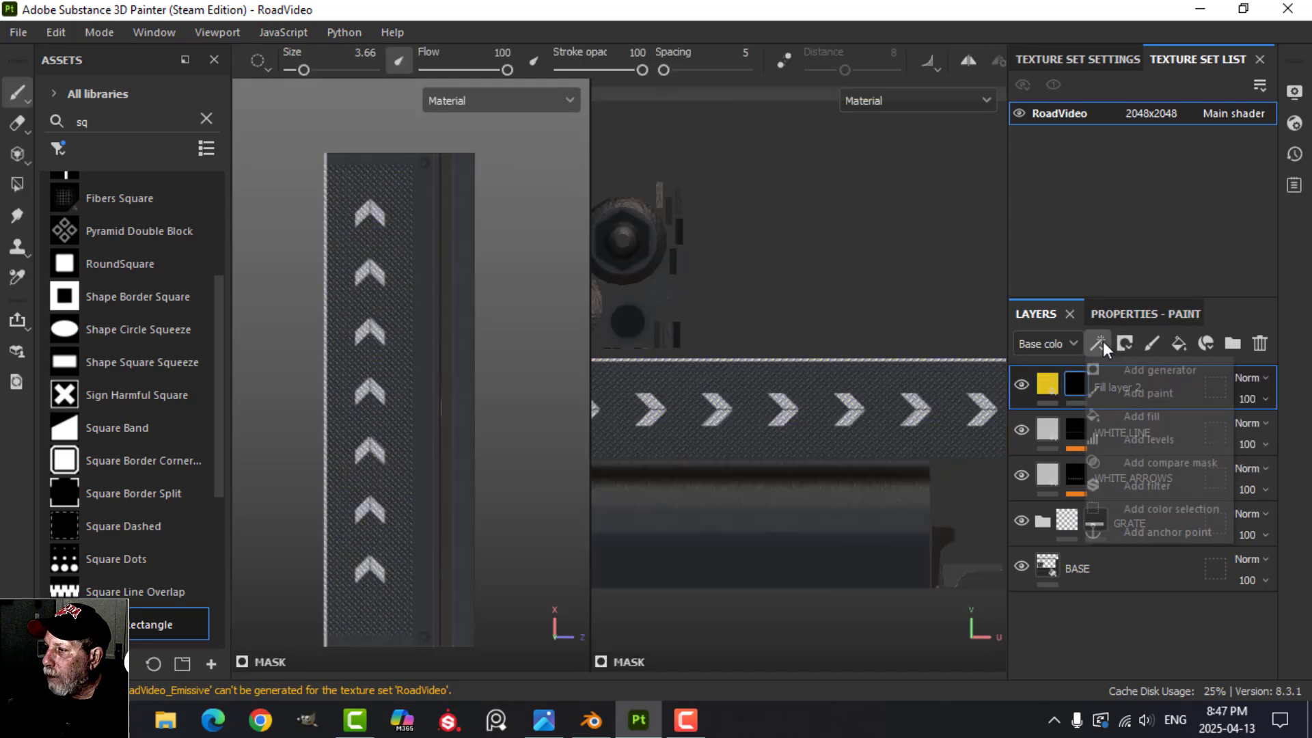
pyautogui.click(1097, 343)
pyautogui.click(1130, 393)
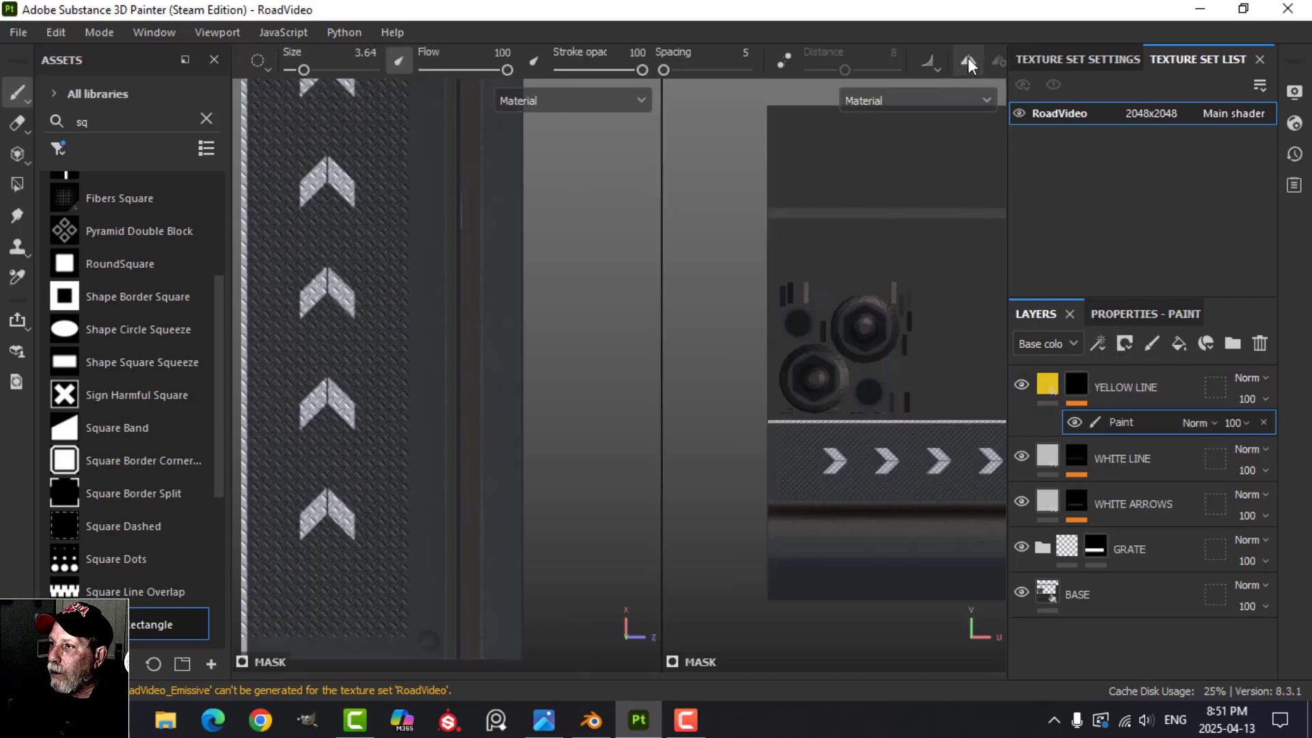
# Enable symmetry and paint a straight yellow line at brush size 3.64 along the diamond plate's edge opposite the white line
pyautogui.click(968, 63)
pyautogui.keyDown('alt'); pyautogui.moveTo(400, 392); pyautogui.dragTo(442, 158, button='middle'); pyautogui.keyUp('alt')
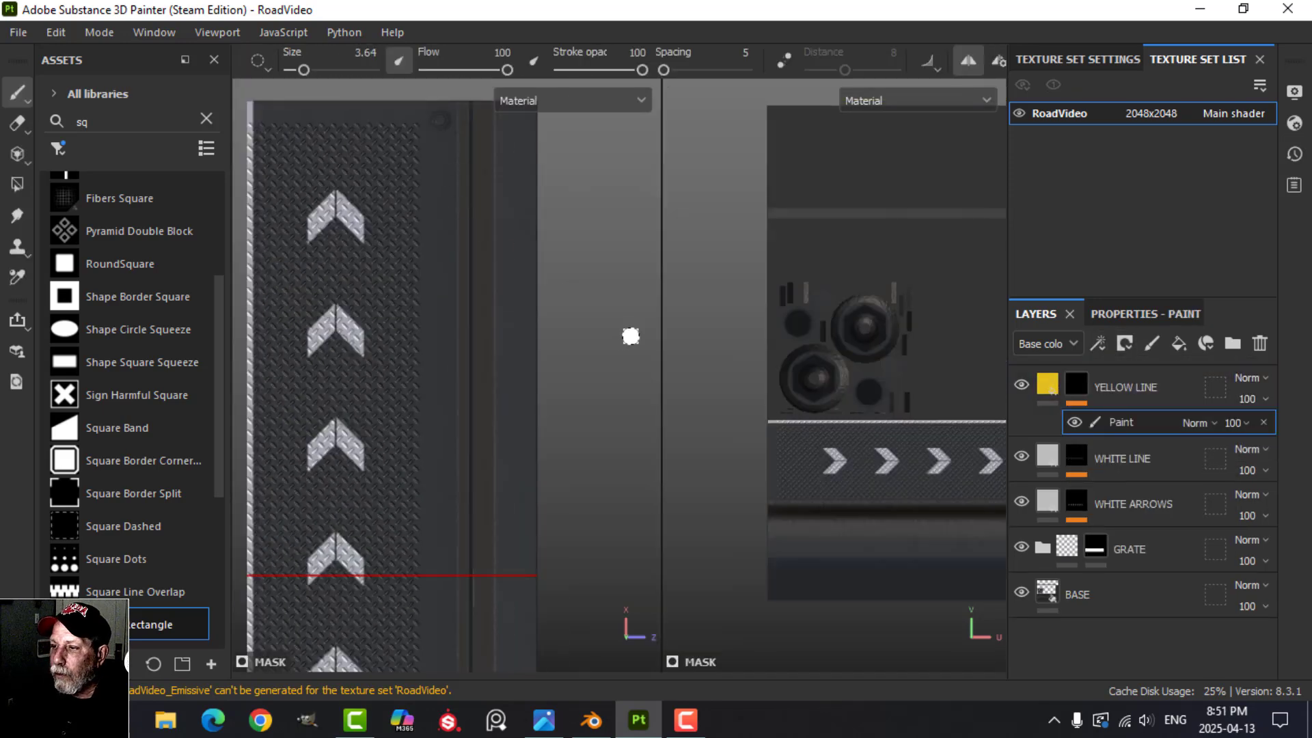
pyautogui.keyDown('alt'); pyautogui.moveTo(630, 335); pyautogui.dragTo(621, 363, button='middle'); pyautogui.keyUp('alt')
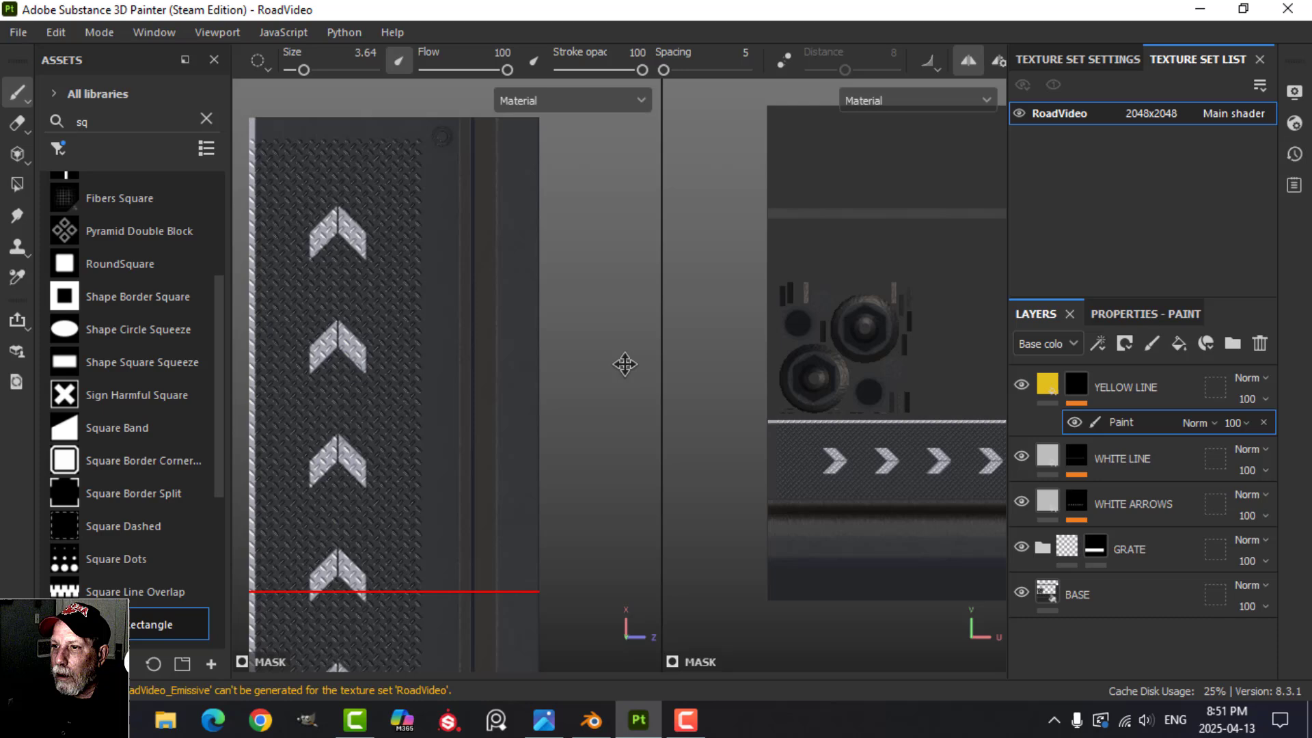
pyautogui.click(424, 105)
pyautogui.keyDown('shift'); pyautogui.click(424, 611); pyautogui.keyUp('shift')
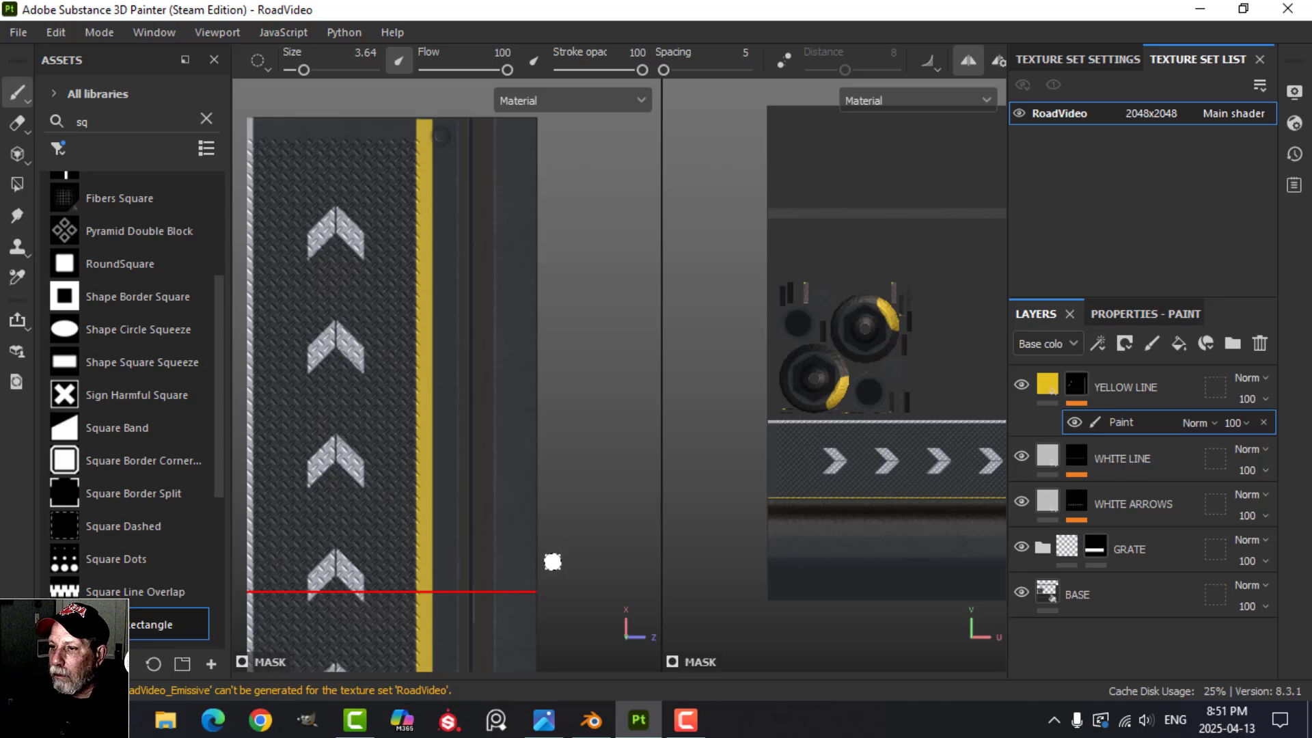
pyautogui.scroll(3, 552, 560)
pyautogui.scroll(-4, 547, 556)
pyautogui.keyDown('alt'); pyautogui.moveTo(548, 582); pyautogui.dragTo(519, 347, button='middle'); pyautogui.keyUp('alt')
pyautogui.keyDown('alt'); pyautogui.moveTo(486, 500); pyautogui.dragTo(486, 365, button='middle'); pyautogui.keyUp('alt')
pyautogui.keyDown('alt'); pyautogui.moveTo(494, 501); pyautogui.dragTo(497, 377, button='middle'); pyautogui.keyUp('alt')
pyautogui.moveTo(483, 550)
pyautogui.keyDown('alt'); pyautogui.mouseDown()
pyautogui.moveTo(483, 452)
pyautogui.moveTo(497, 465)
pyautogui.moveTo(509, 358)
pyautogui.moveTo(492, 461)
pyautogui.mouseUp(); pyautogui.keyUp('alt')
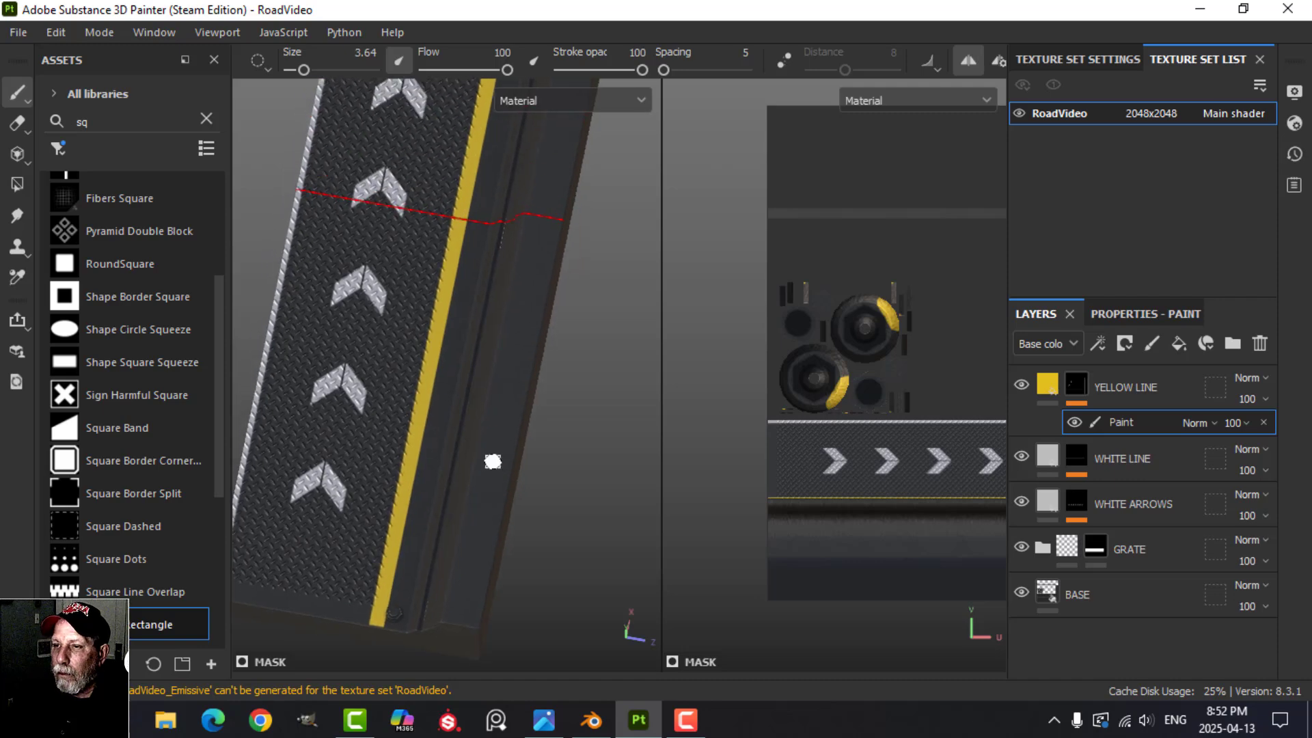
# Save the project and export the RoadVideo textures with the PBR Metallic Roughness ShortName_1 template to the TEXTURES ROAD VIDEO folder
pyautogui.click(17, 32)
pyautogui.click(84, 182)
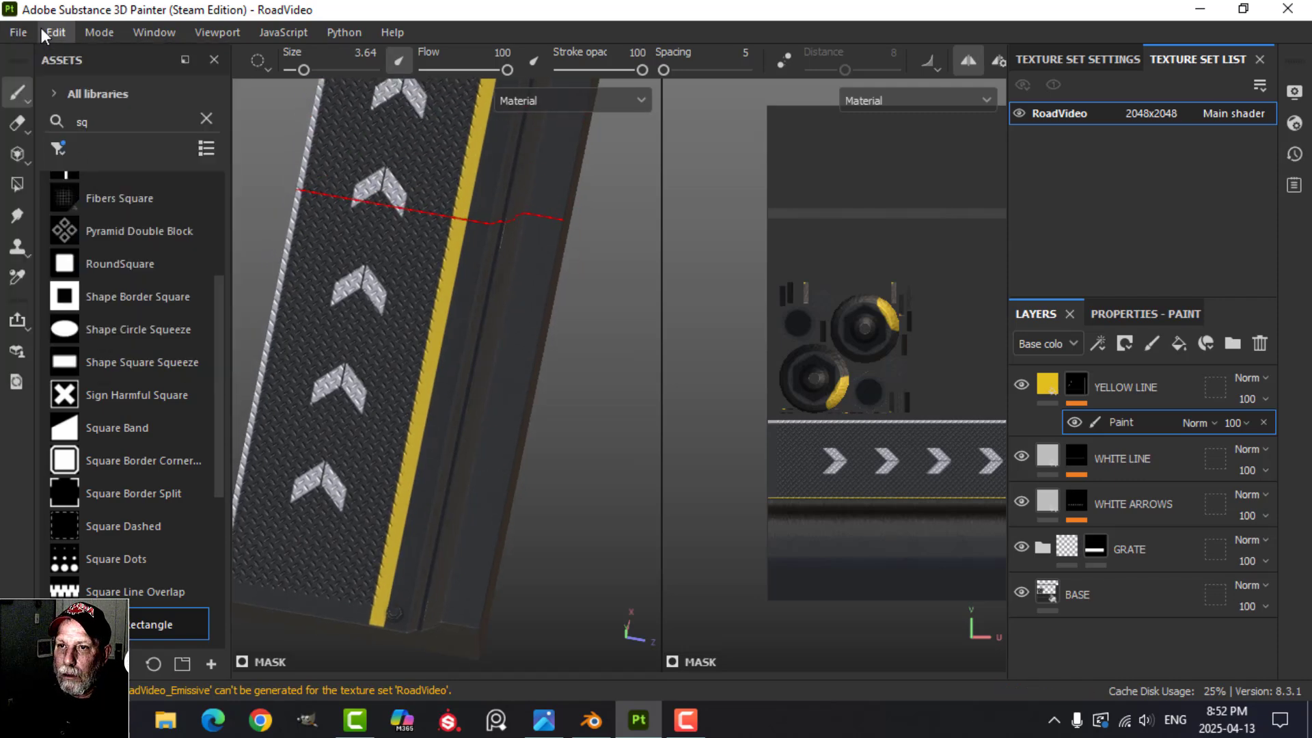
pyautogui.click(26, 27)
pyautogui.click(117, 309)
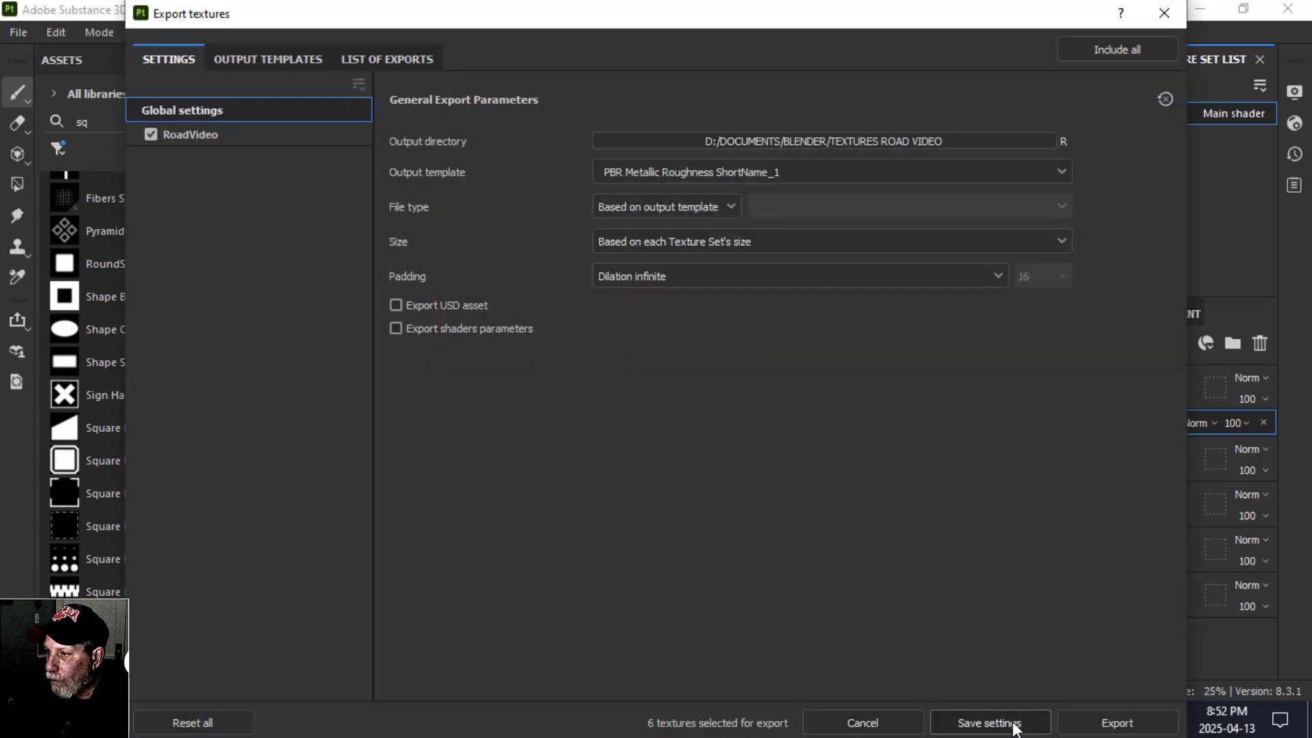
pyautogui.click(1116, 725)
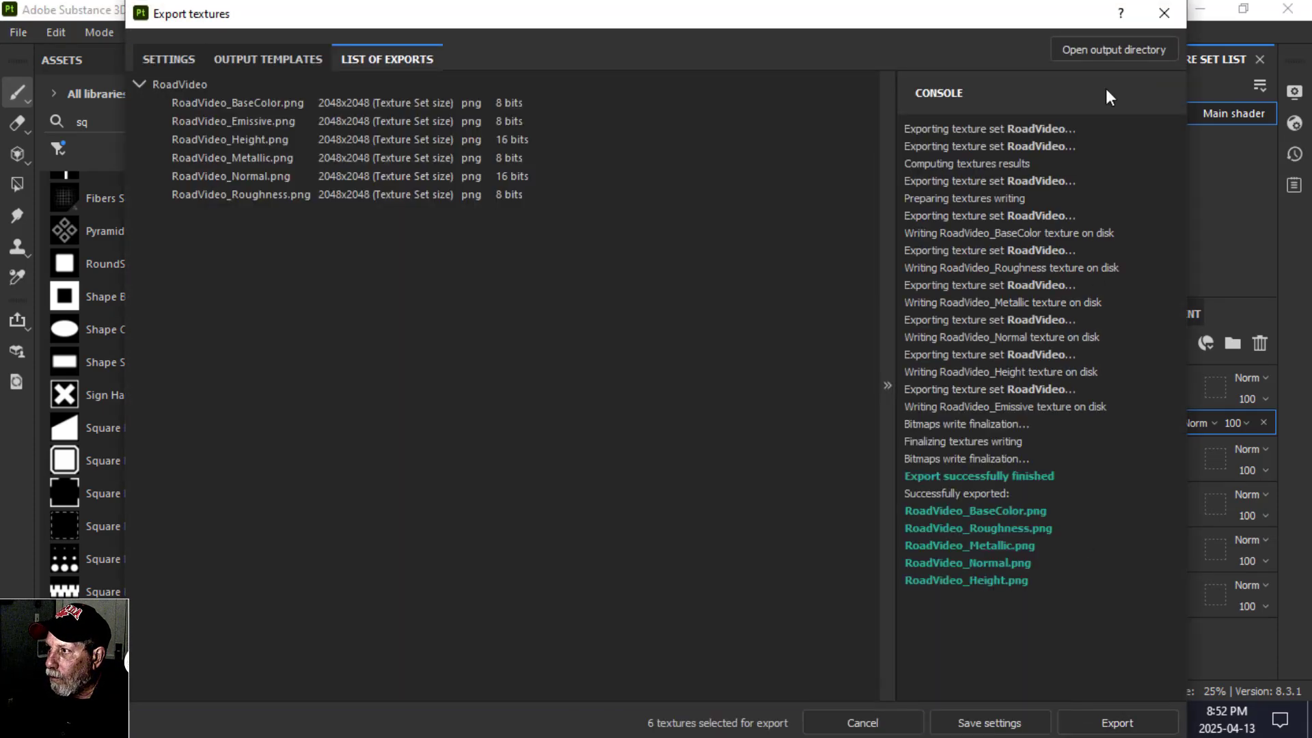
pyautogui.click(1164, 13)
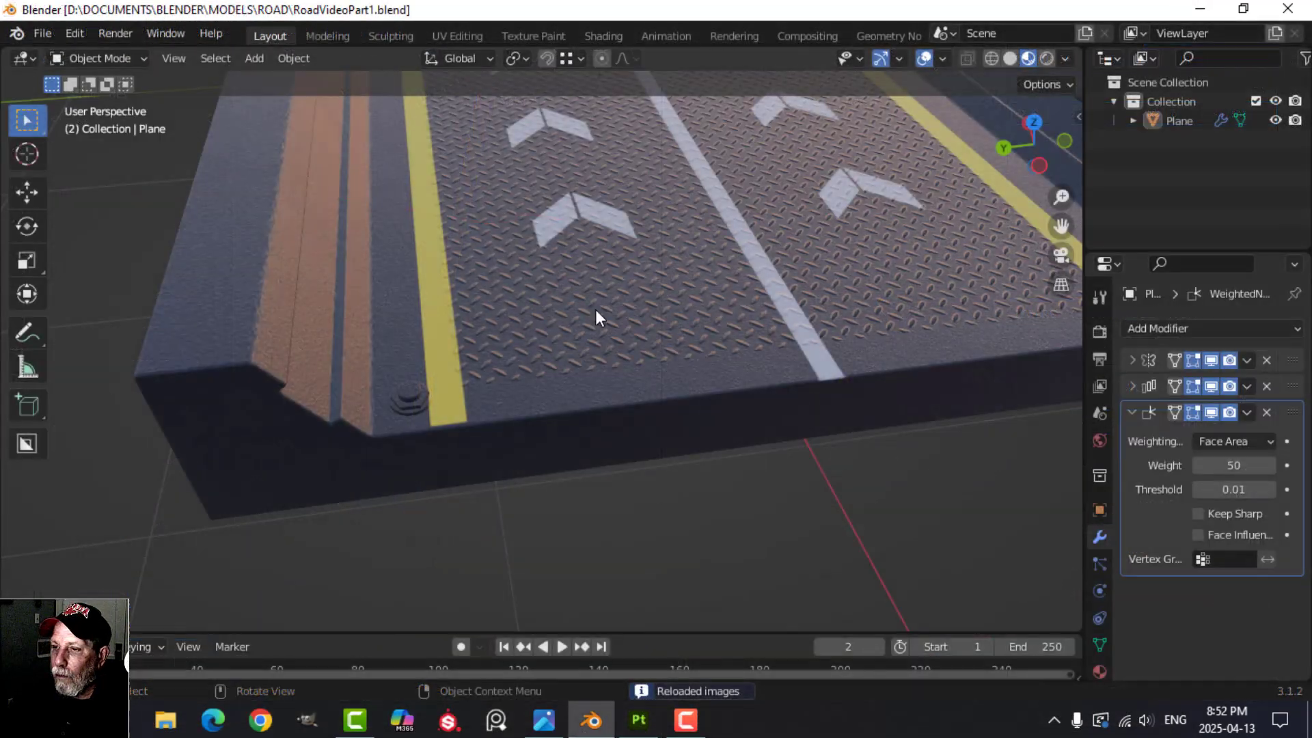
# Examine the reloaded textures on the road in Blender, checking the yellow edge lines, bolts, center line and section ends
pyautogui.scroll(10, 596, 402)
pyautogui.scroll(-13, 596, 401)
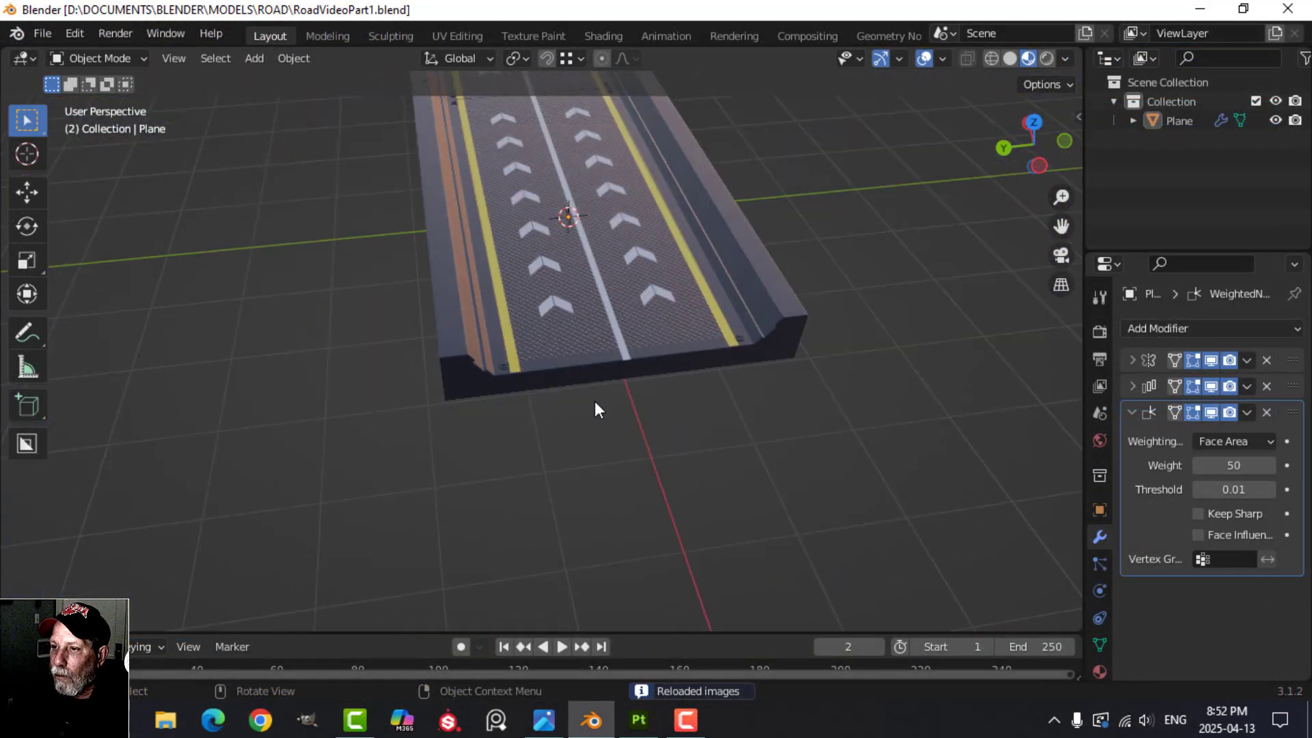
pyautogui.keyDown('alt'); pyautogui.moveTo(595, 401); pyautogui.dragTo(545, 403, button='middle'); pyautogui.keyUp('alt')
pyautogui.scroll(4, 608, 434)
pyautogui.scroll(-3, 609, 432)
pyautogui.scroll(2, 545, 403)
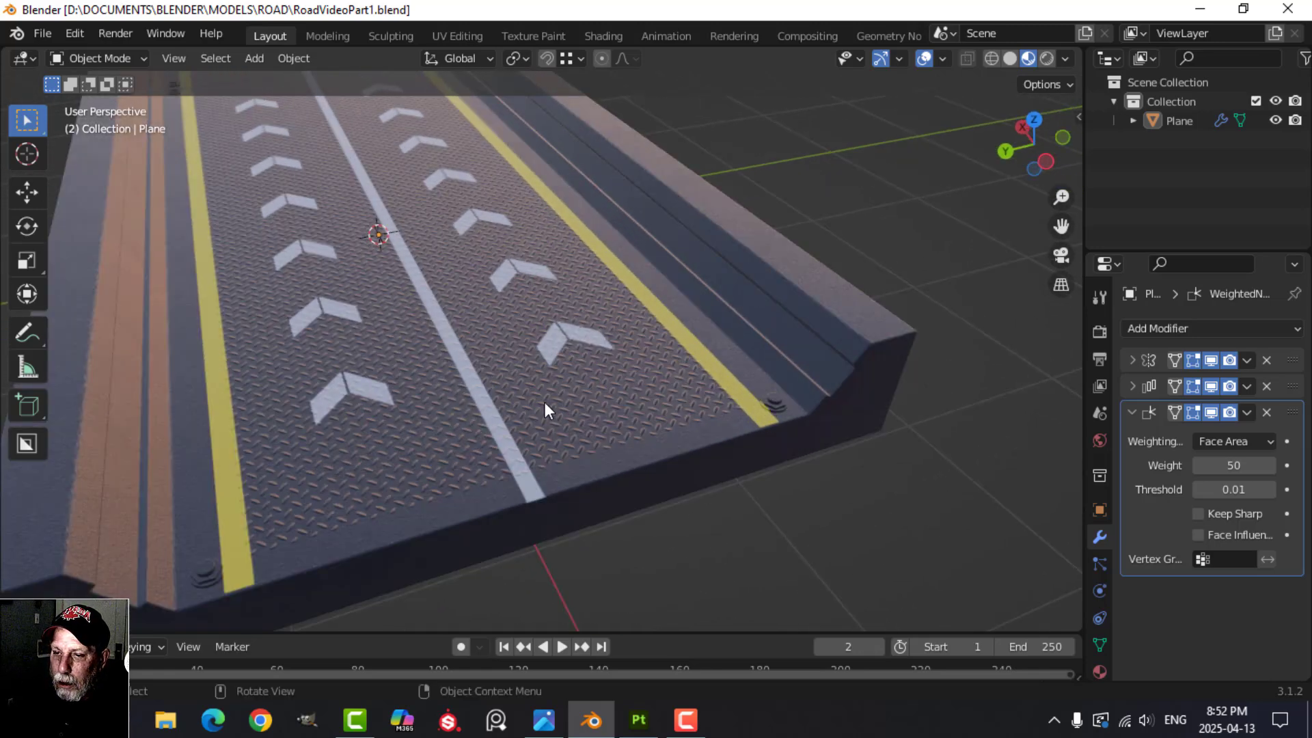
pyautogui.scroll(-2, 544, 408)
pyautogui.moveTo(538, 403); pyautogui.dragTo(476, 427, button='middle')
pyautogui.scroll(4, 448, 433)
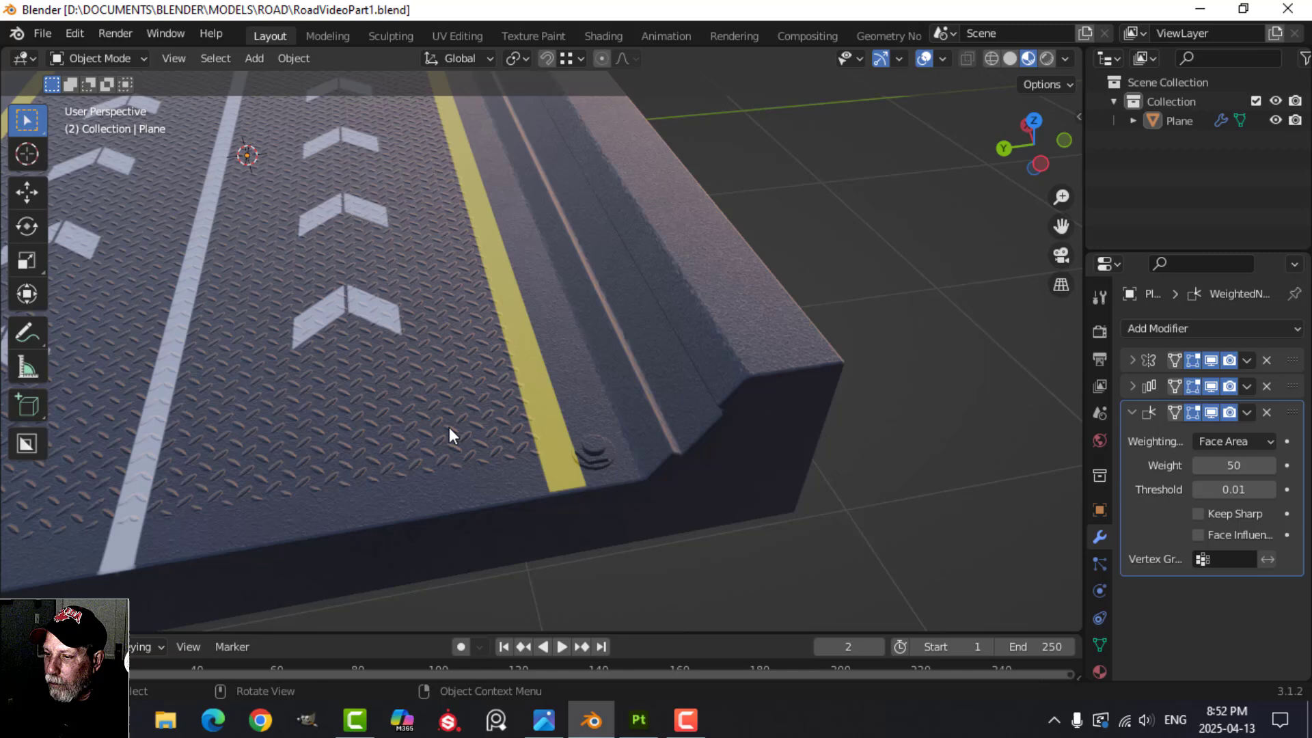
pyautogui.scroll(-3, 448, 428)
pyautogui.keyDown('shift'); pyautogui.moveTo(453, 404); pyautogui.dragTo(484, 533, button='middle'); pyautogui.keyUp('shift')
pyautogui.keyDown('shift'); pyautogui.moveTo(418, 460); pyautogui.dragTo(493, 432, button='middle'); pyautogui.keyUp('shift')
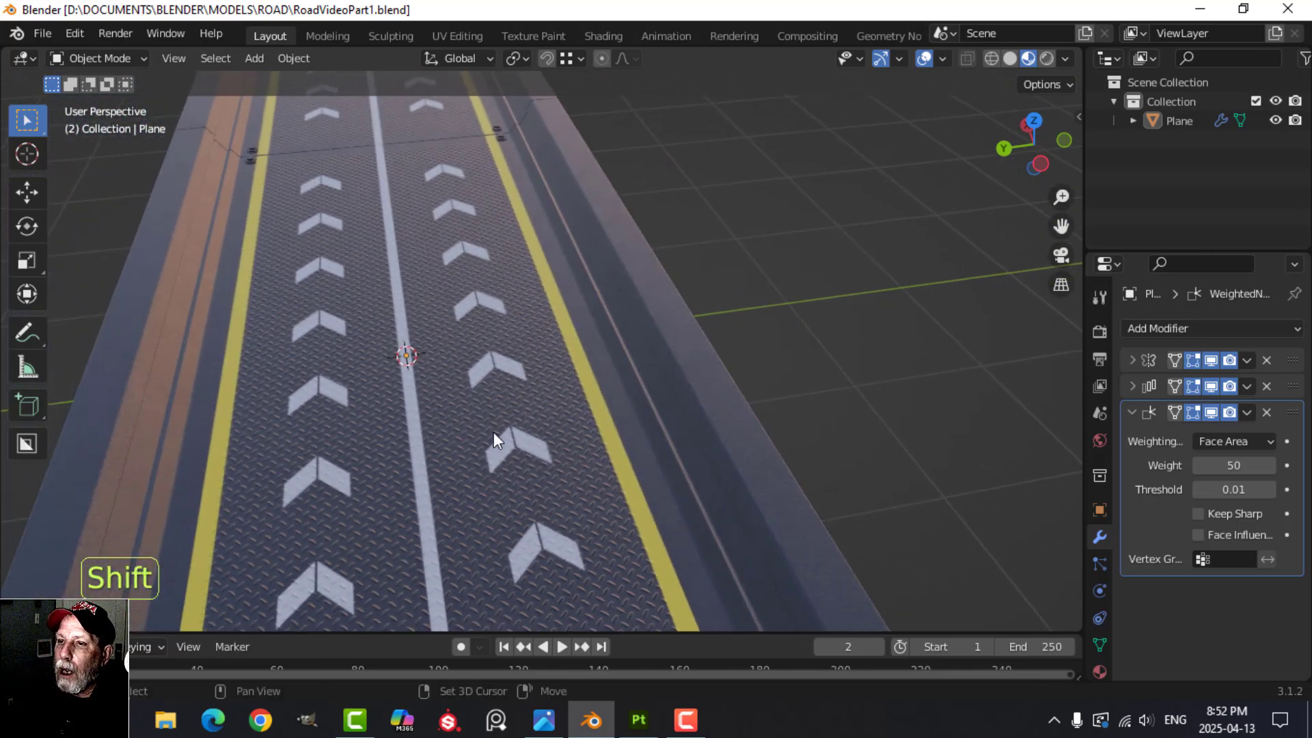
pyautogui.keyDown('shift'); pyautogui.moveTo(409, 509); pyautogui.dragTo(448, 472, button='middle'); pyautogui.keyUp('shift')
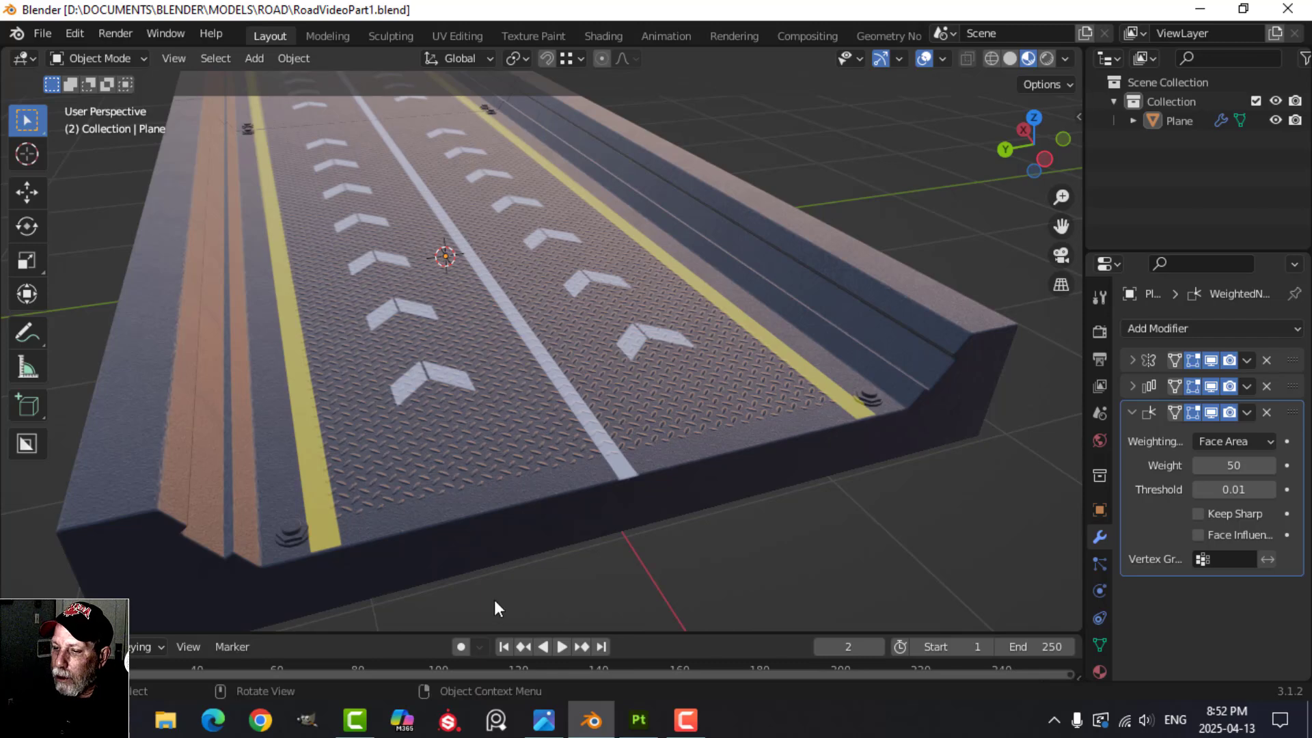
# Switch back to Substance 3D Painter, hide the side panels and show the road section in perspective projection
pyautogui.click(639, 719)
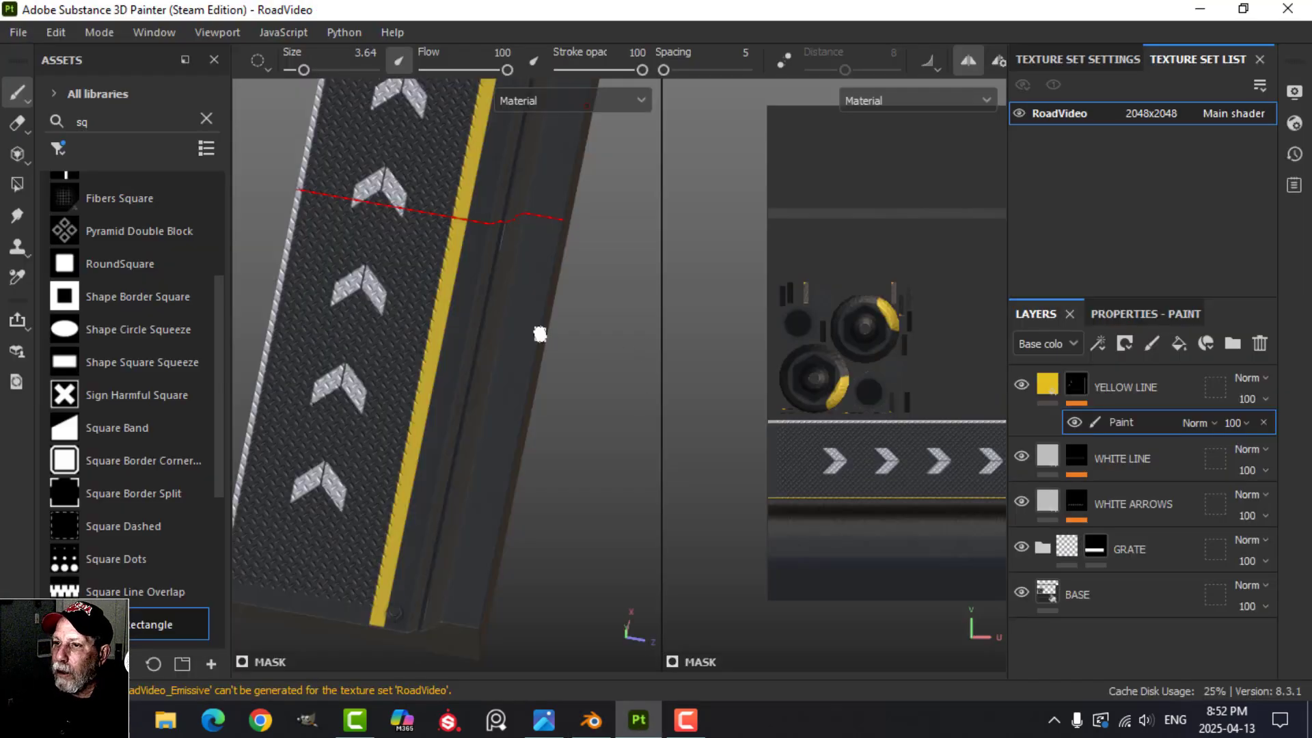
pyautogui.moveTo(539, 334)
pyautogui.keyDown('alt'); pyautogui.mouseDown()
pyautogui.moveTo(486, 406)
pyautogui.moveTo(509, 452)
pyautogui.mouseUp(); pyautogui.keyUp('alt')
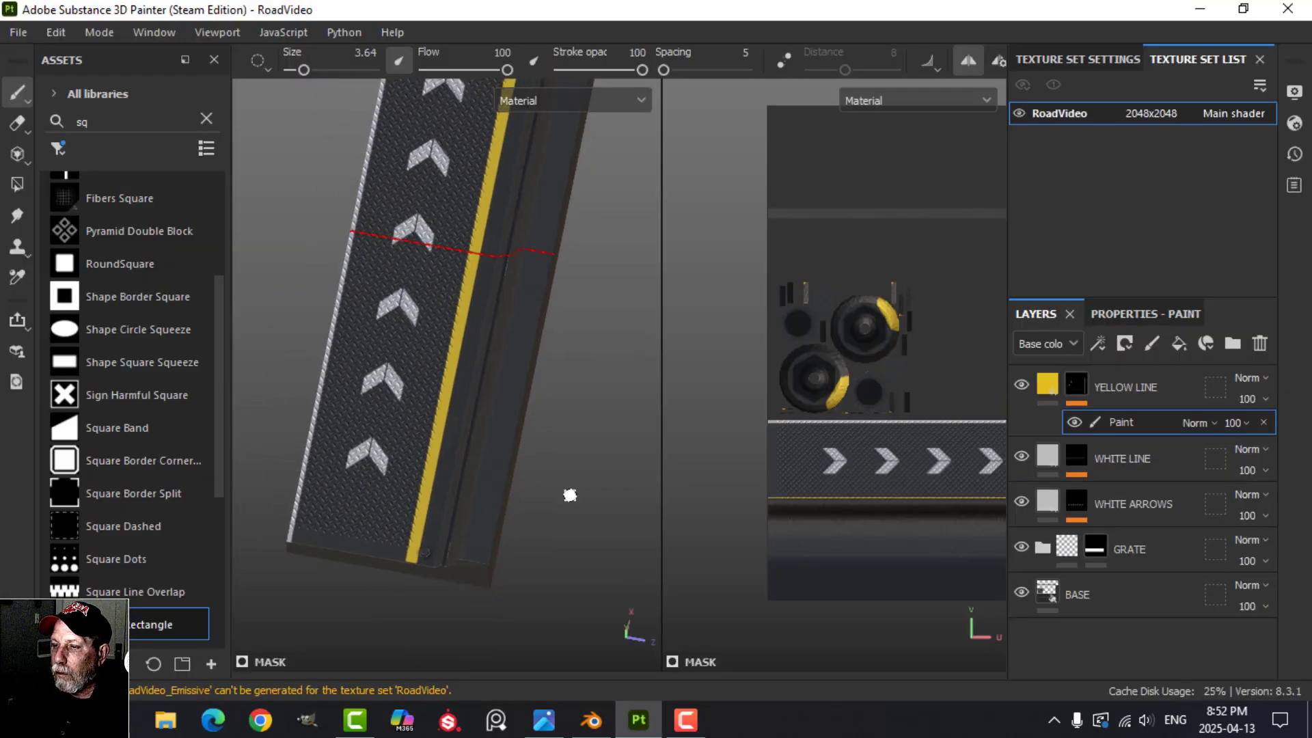
pyautogui.keyDown('alt'); pyautogui.moveTo(570, 494); pyautogui.dragTo(642, 363); pyautogui.keyUp('alt')
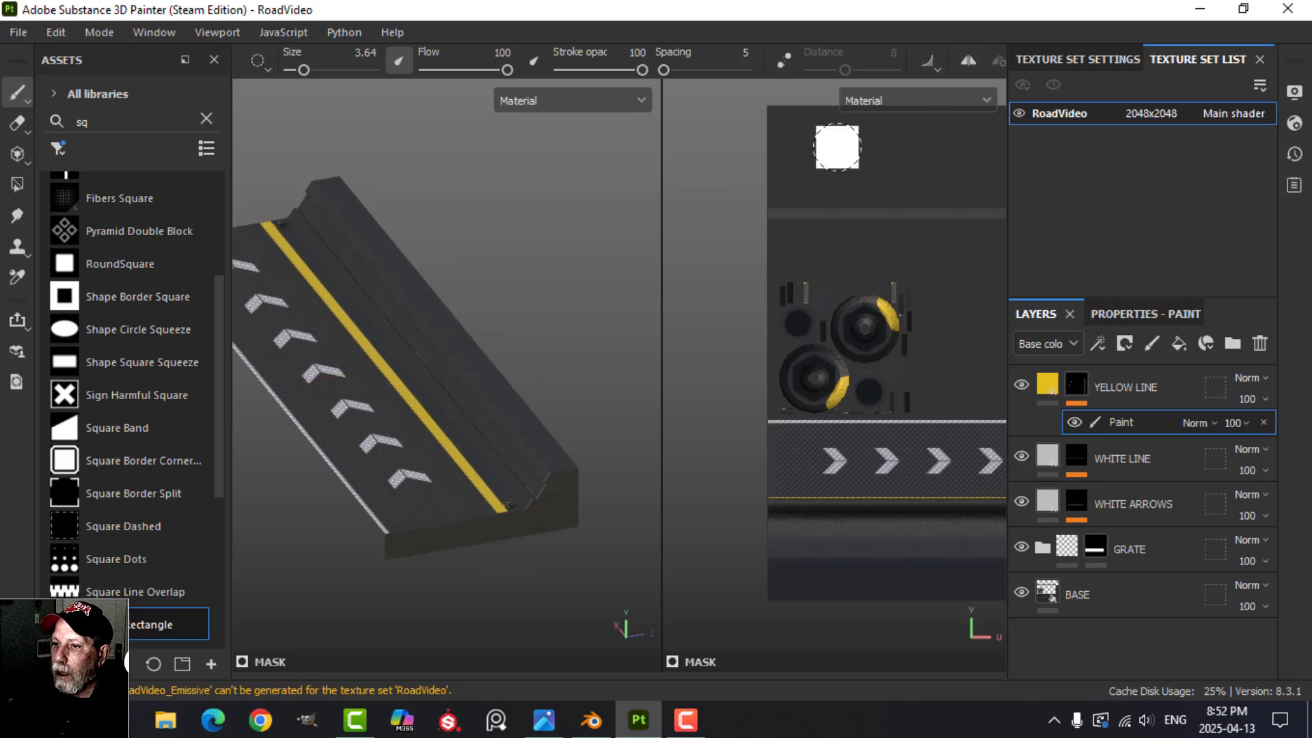
pyautogui.press('Tab')
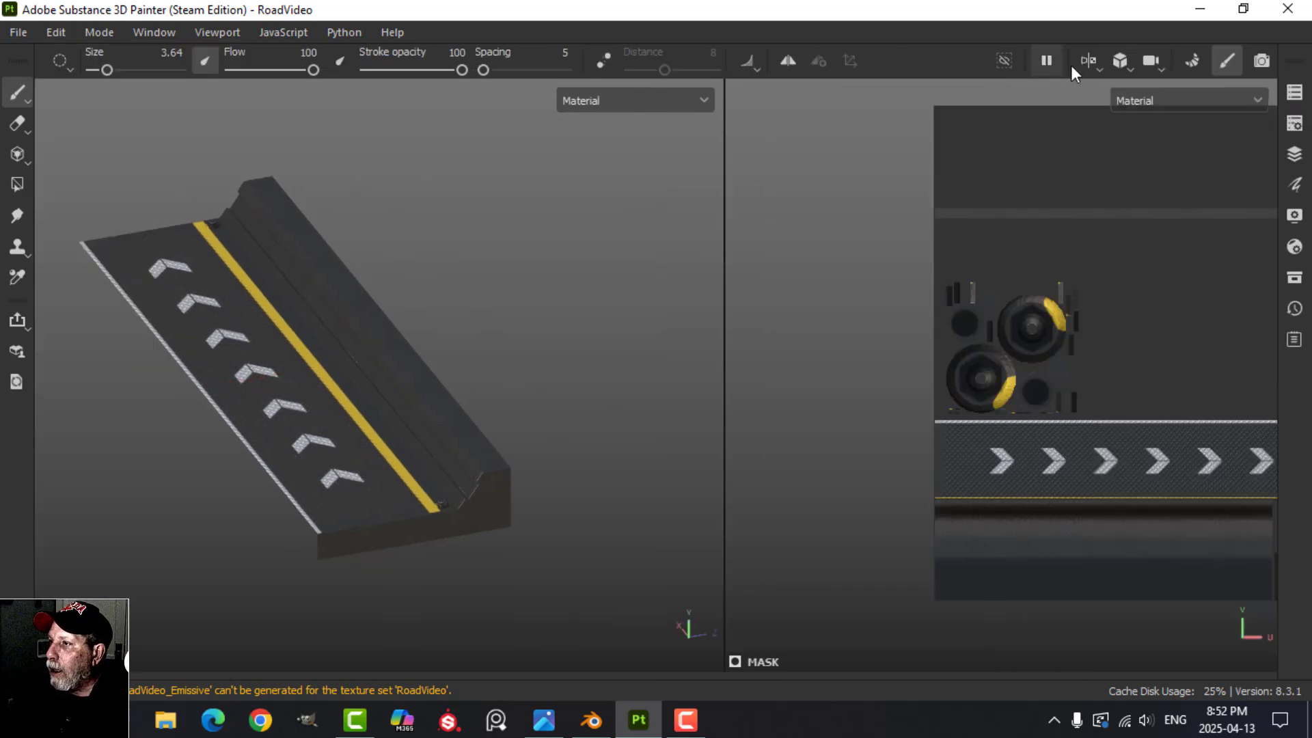
pyautogui.click(1121, 60)
pyautogui.click(1148, 94)
pyautogui.keyDown('alt'); pyautogui.moveTo(369, 434); pyautogui.dragTo(363, 444); pyautogui.keyUp('alt')
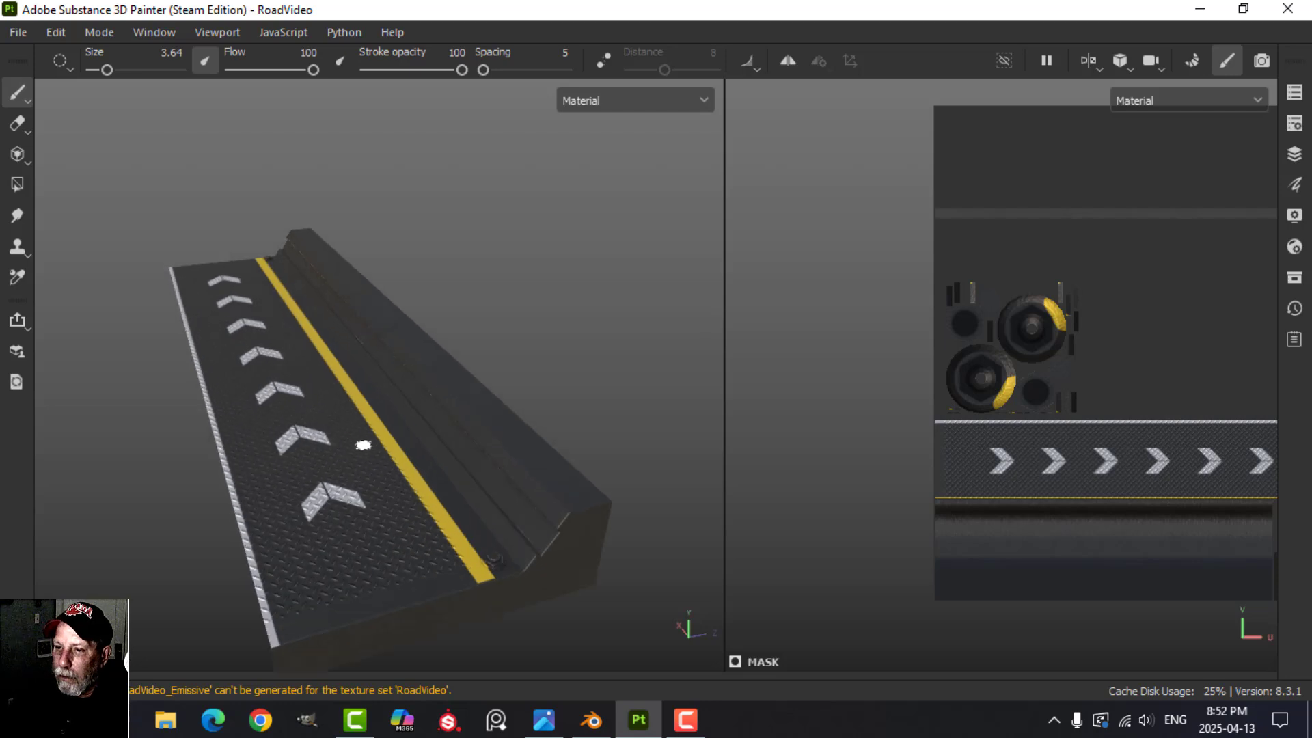
pyautogui.keyDown('alt'); pyautogui.moveTo(492, 443); pyautogui.dragTo(458, 337, button='middle'); pyautogui.keyUp('alt')
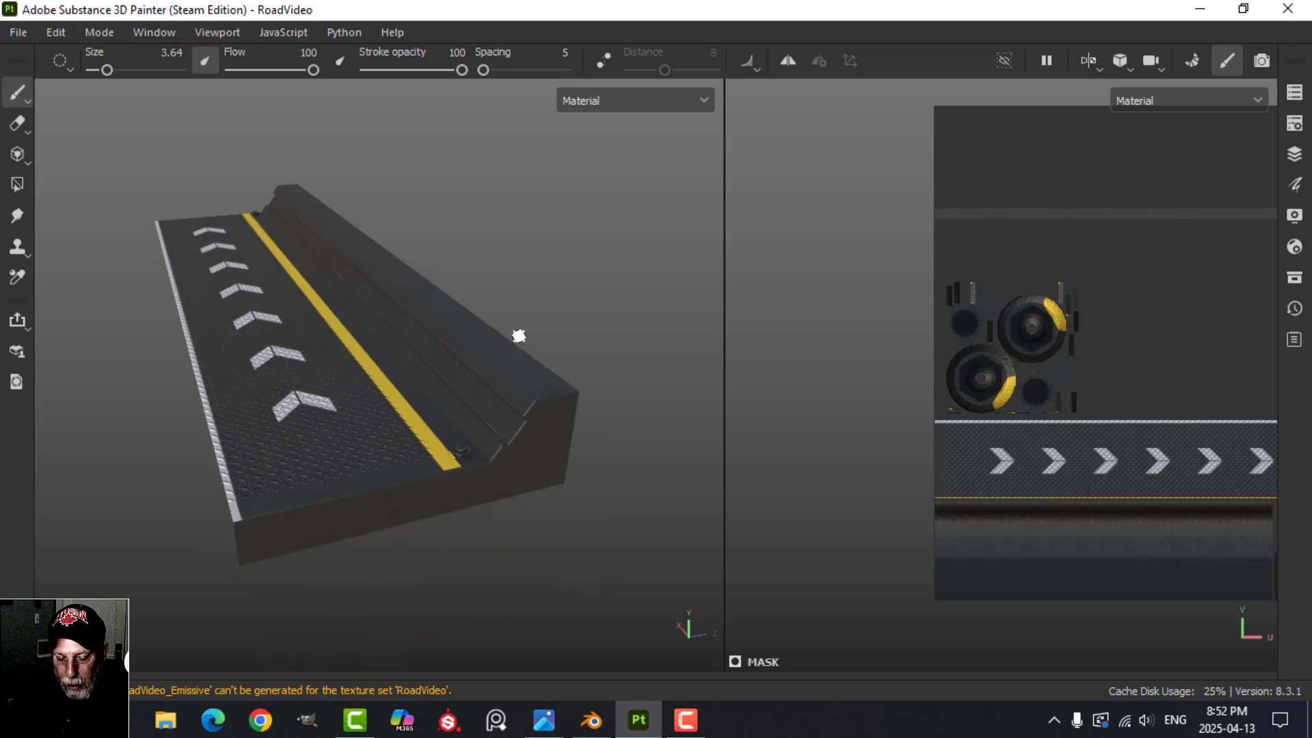
# Restore the side panels, show only the 3D view of the road section and select the YELLOW LINE layer's fill
pyautogui.press('F2')
pyautogui.scroll(-3, 478, 394)
pyautogui.press('F1')
pyautogui.press('Tab')
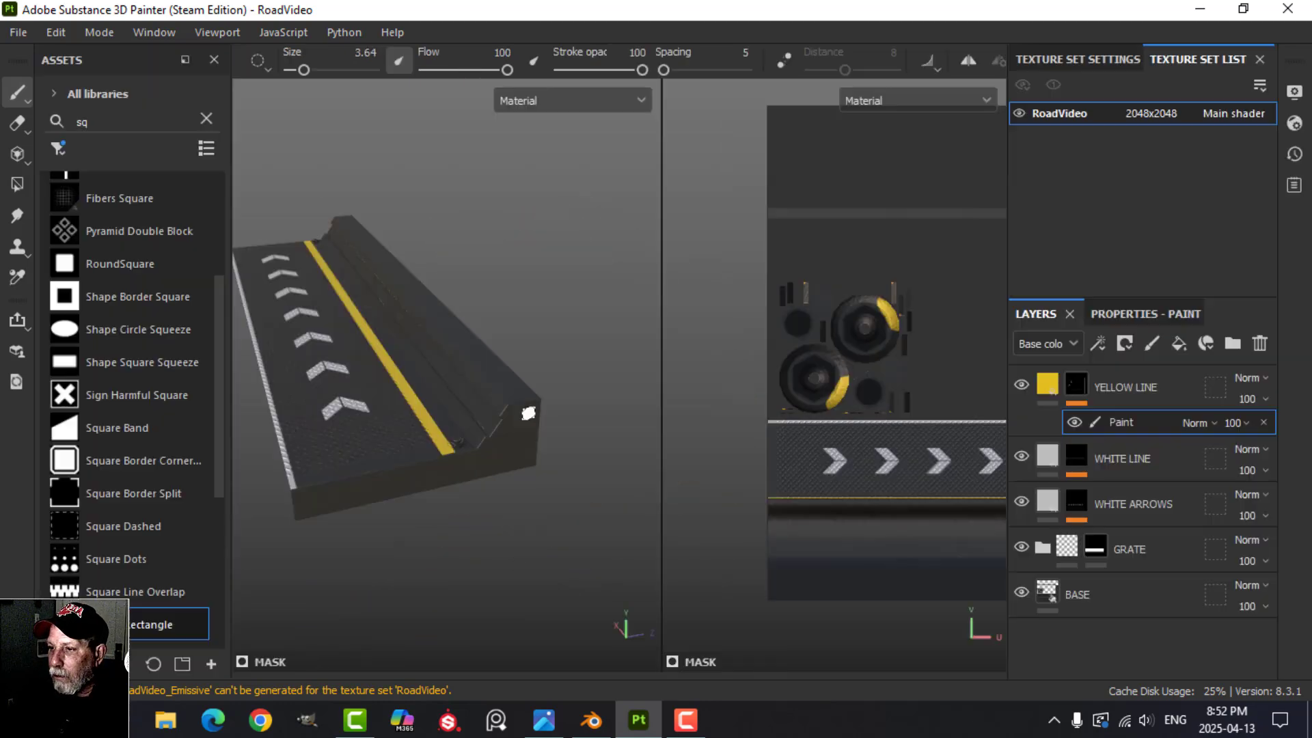
pyautogui.keyDown('alt'); pyautogui.moveTo(528, 413); pyautogui.dragTo(578, 418); pyautogui.keyUp('alt')
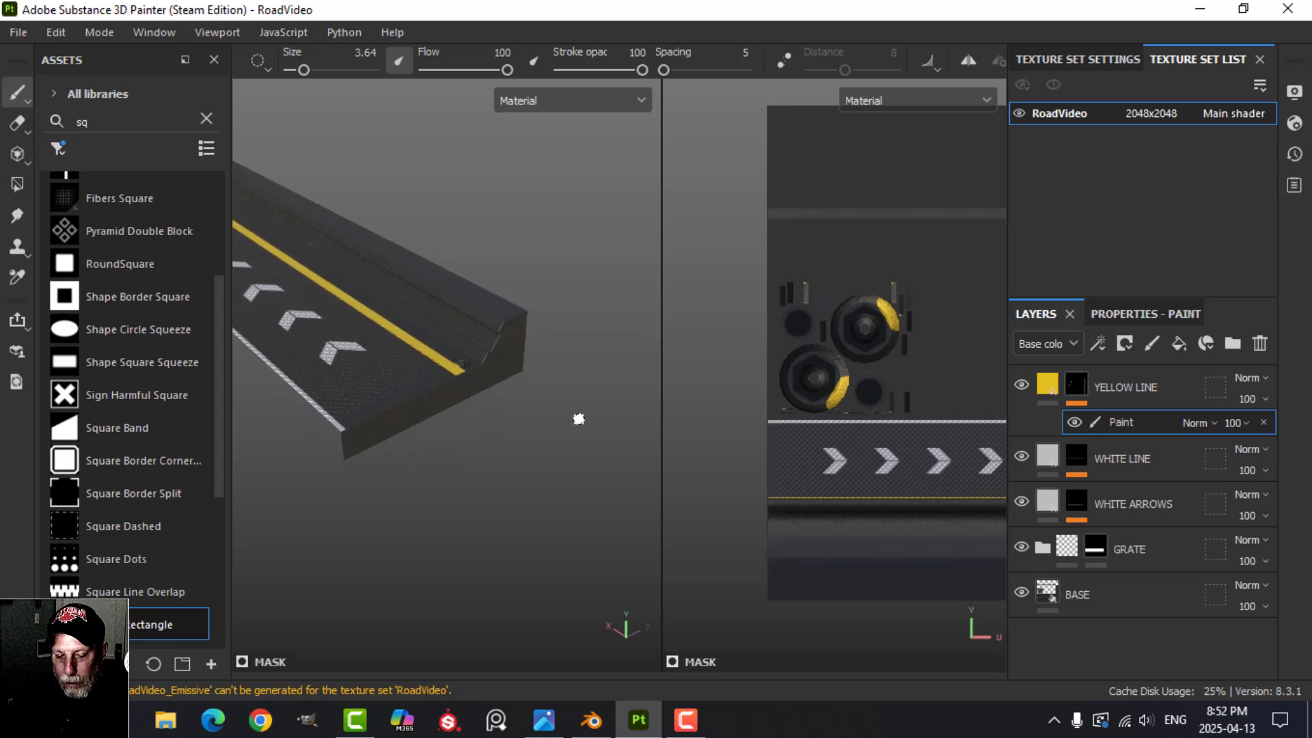
pyautogui.press('F2')
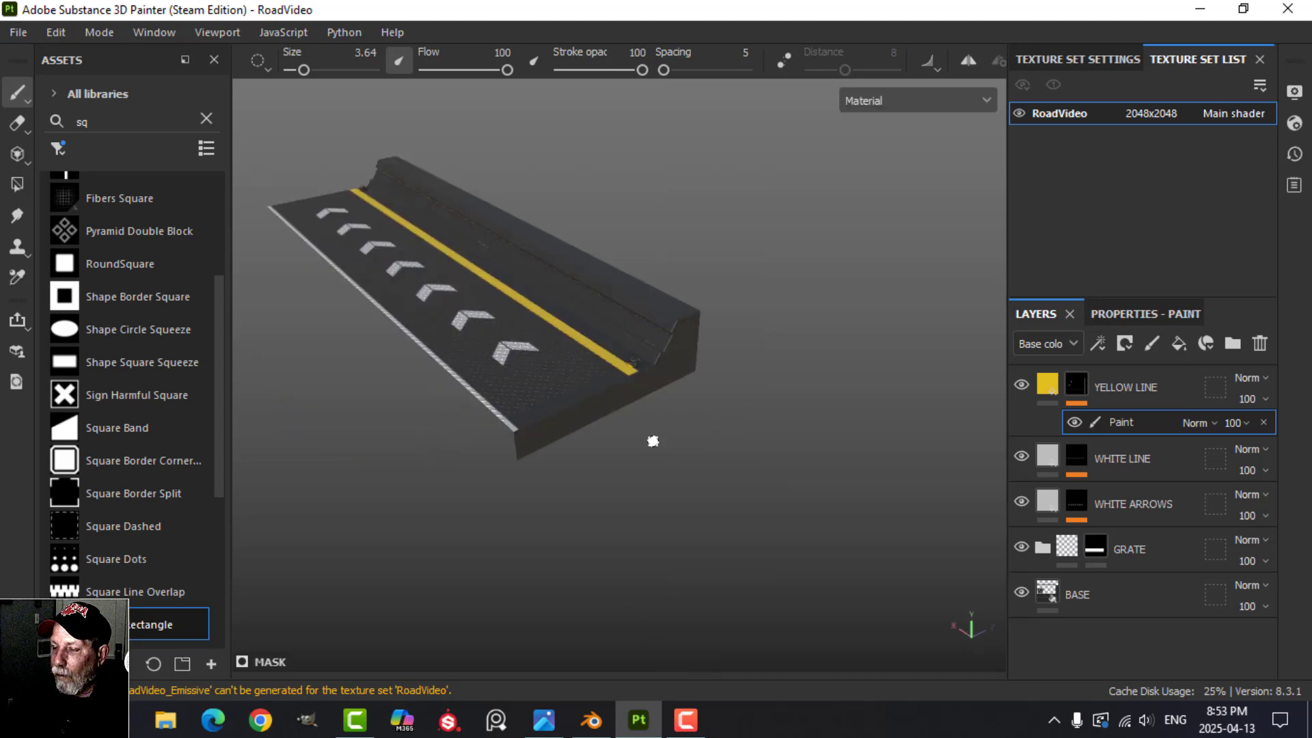
pyautogui.keyDown('alt'); pyautogui.moveTo(647, 411); pyautogui.dragTo(638, 471); pyautogui.keyUp('alt')
pyautogui.click(1047, 386)
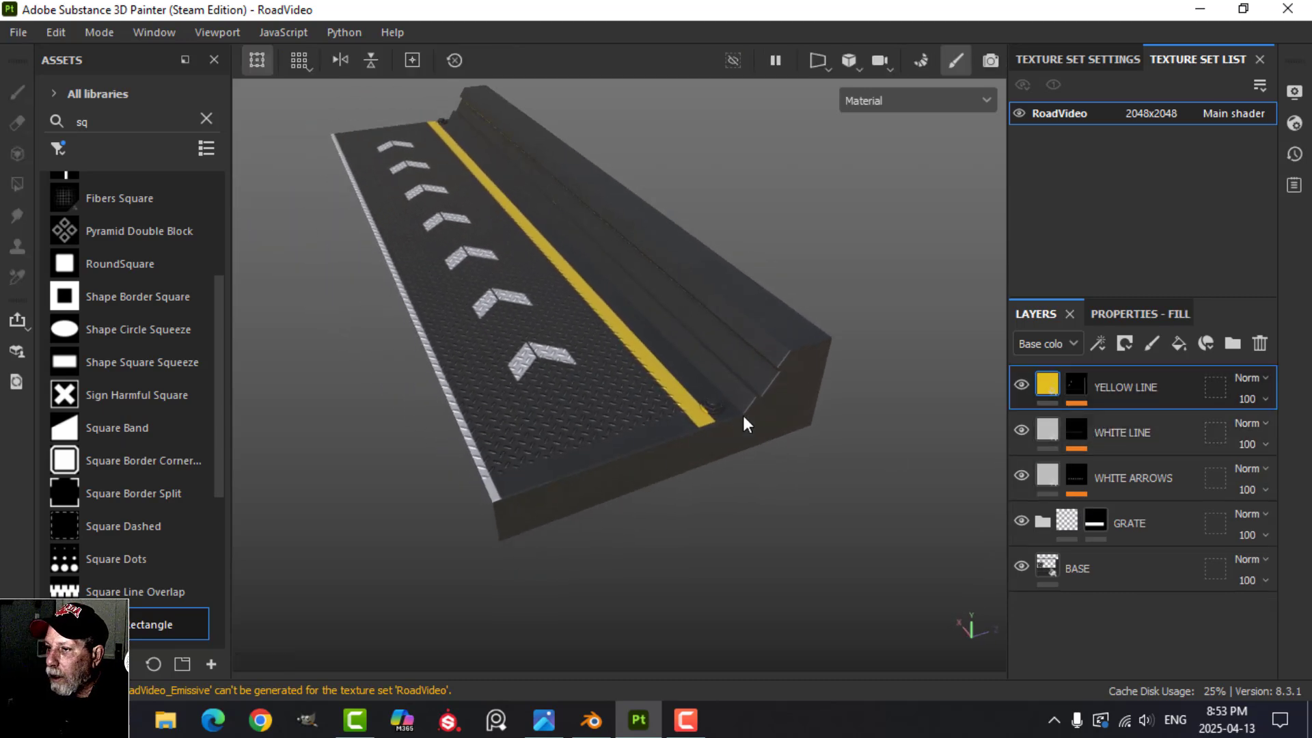
pyautogui.keyDown('alt'); pyautogui.moveTo(741, 425); pyautogui.dragTo(600, 473); pyautogui.keyUp('alt')
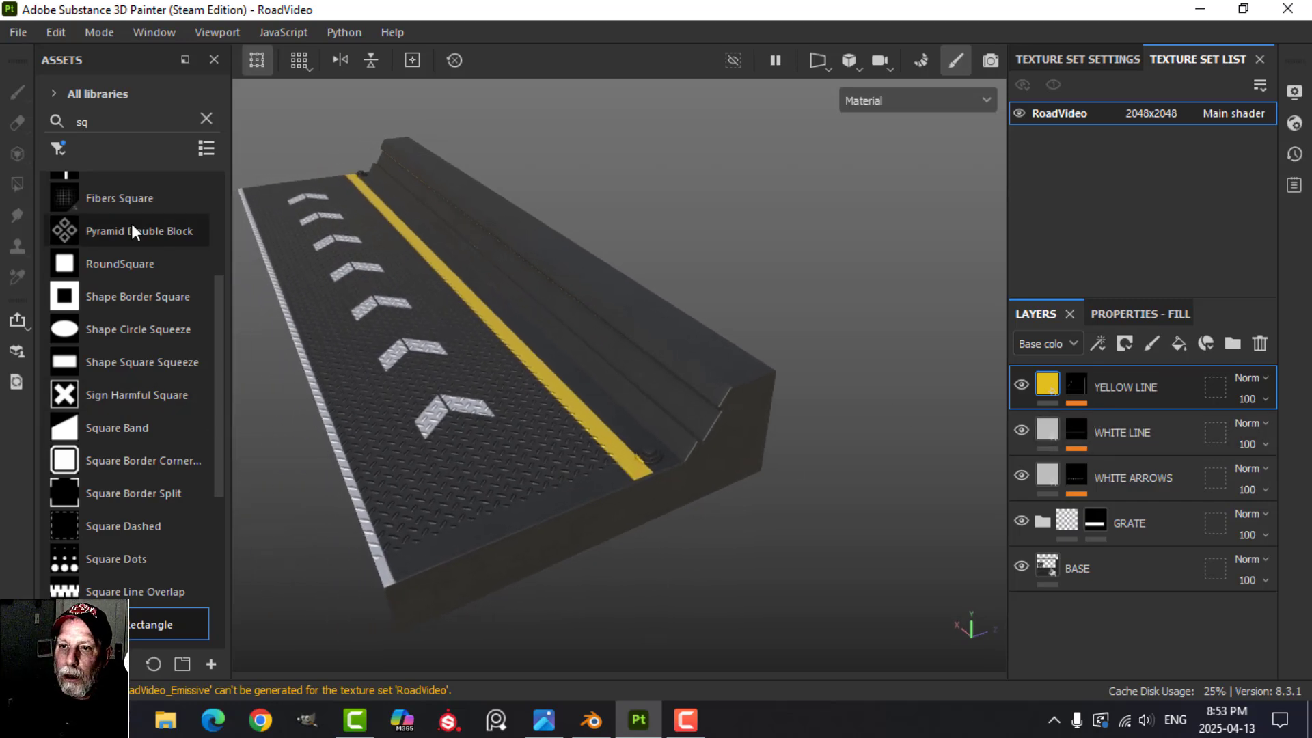
# Filter the assets to materials, search for METAL and add Iron Grainy as a new layer above YELLOW LINE
pyautogui.click(207, 118)
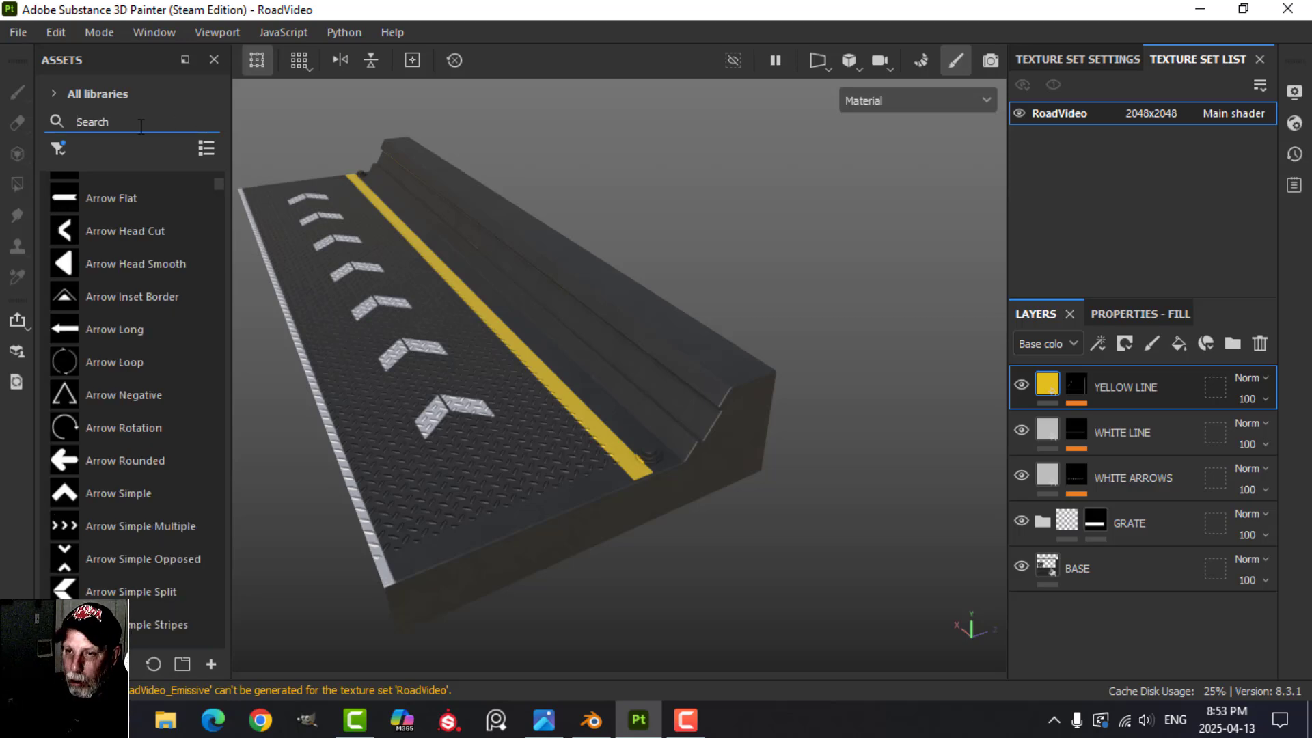
pyautogui.click(64, 156)
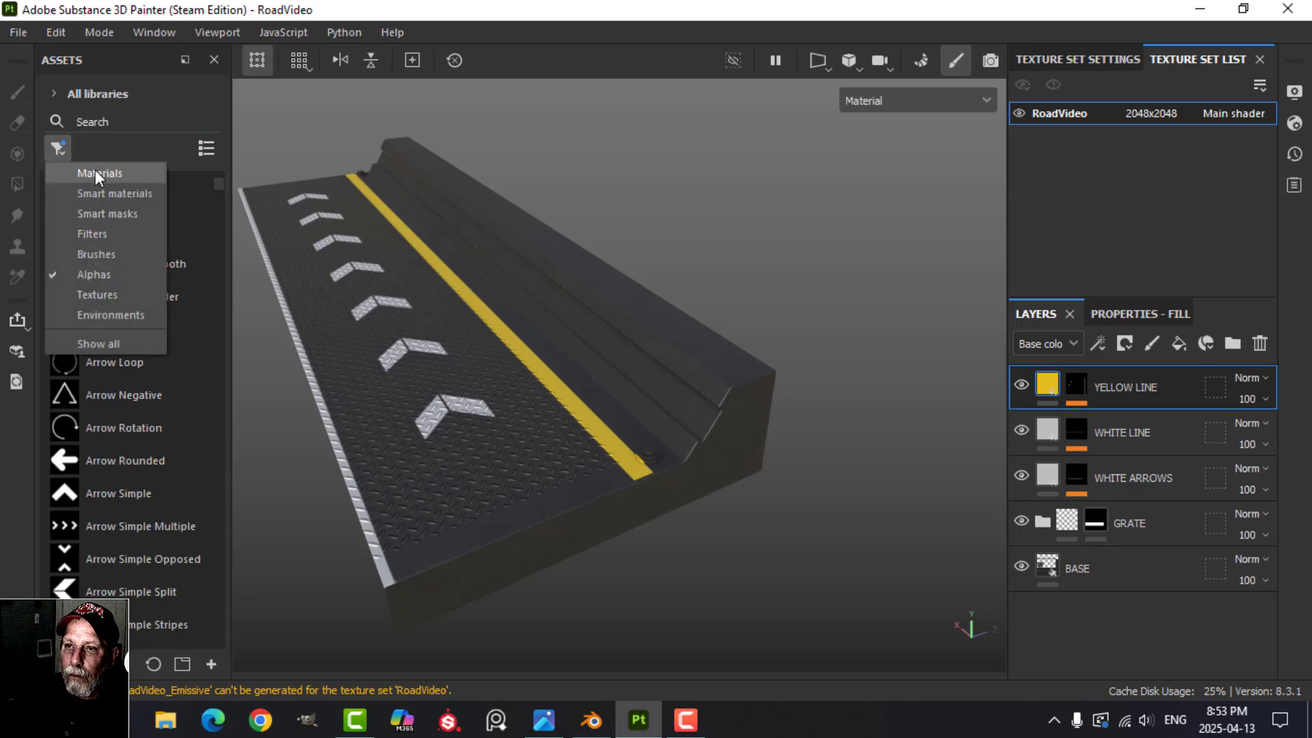
pyautogui.click(95, 169)
pyautogui.click(130, 120)
pyautogui.write('M')
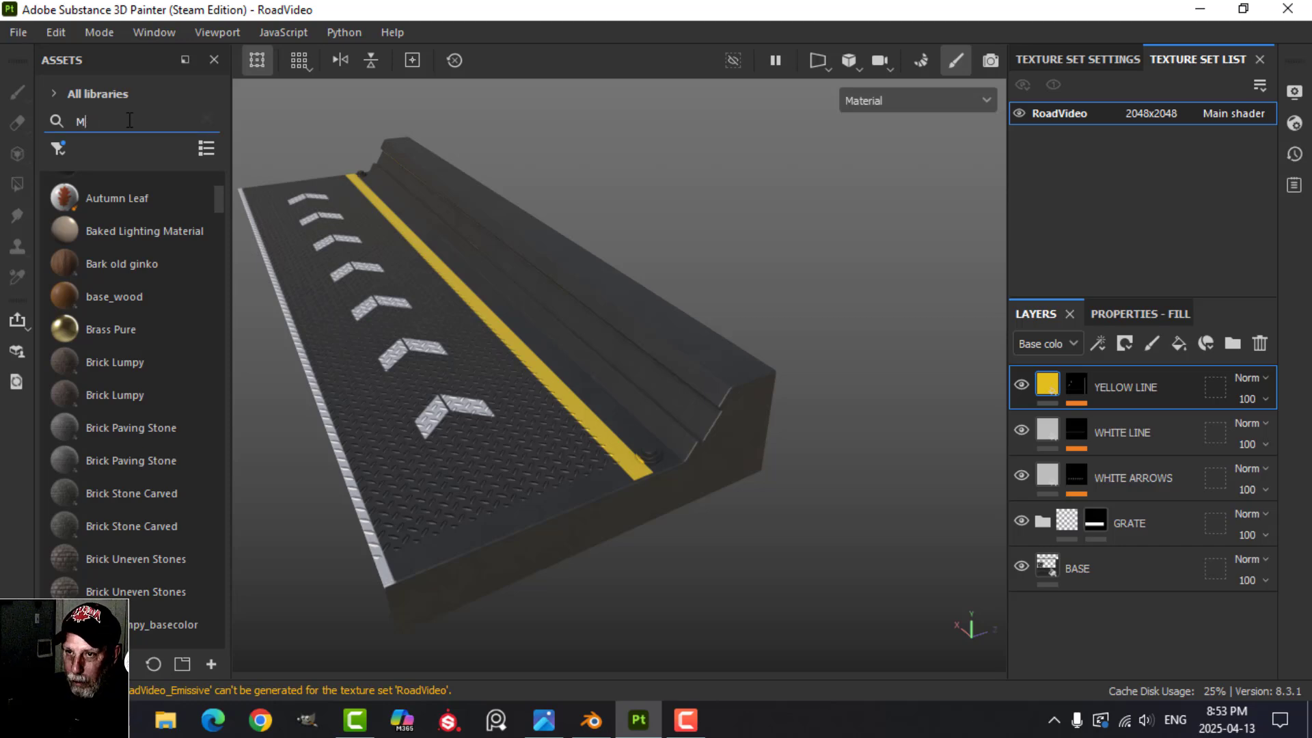
pyautogui.write('ETAL')
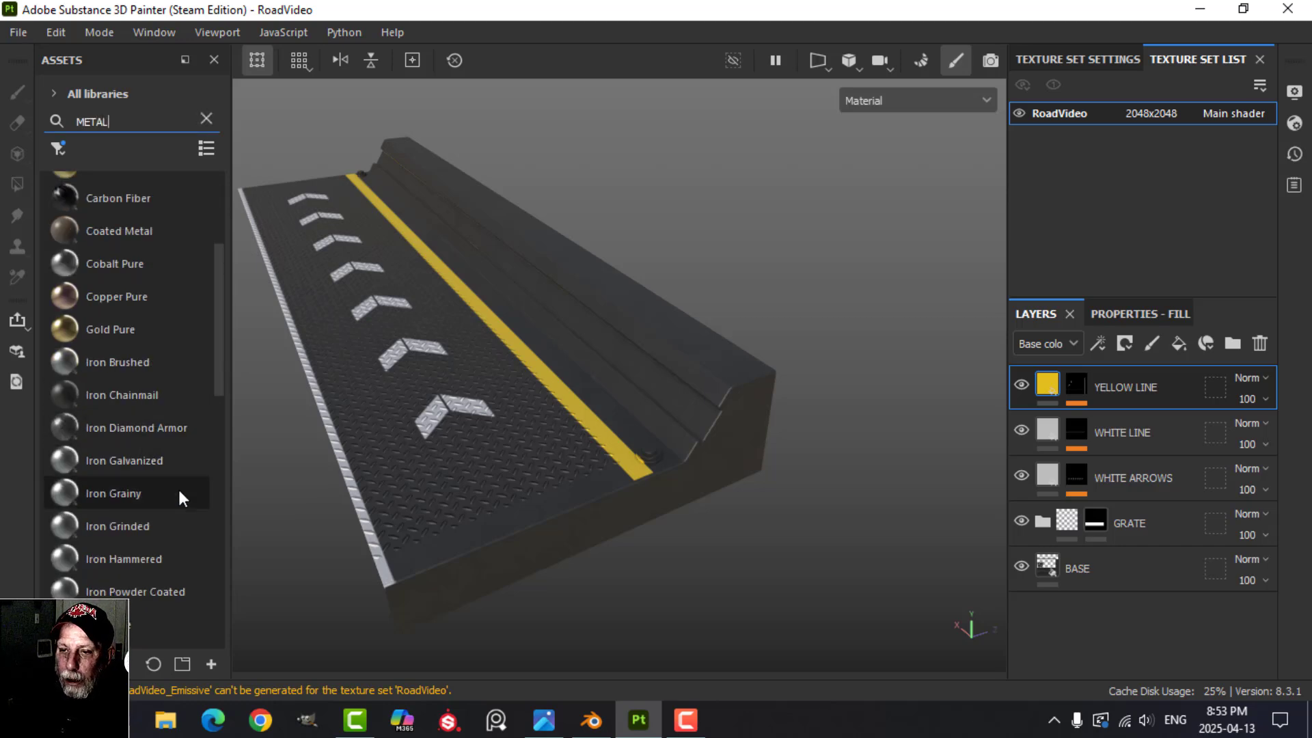
pyautogui.moveTo(124, 499)
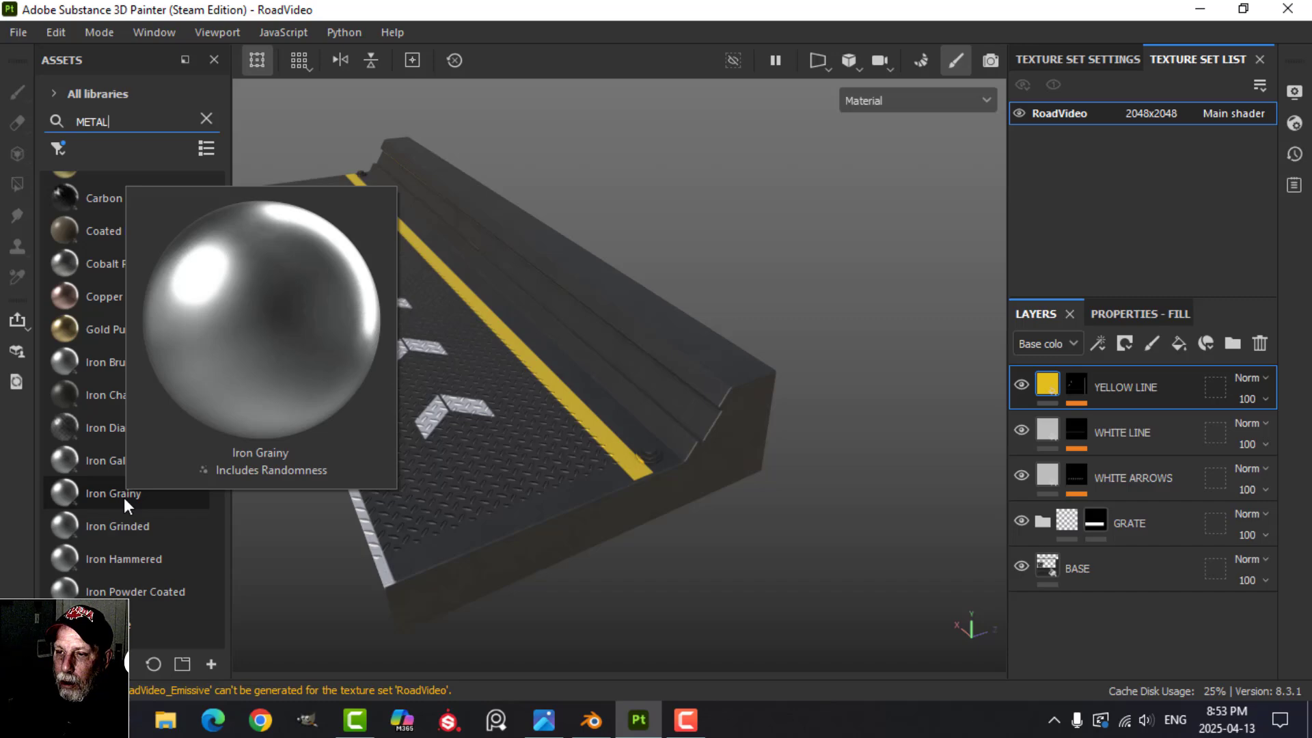
pyautogui.moveTo(124, 498); pyautogui.dragTo(1073, 373)
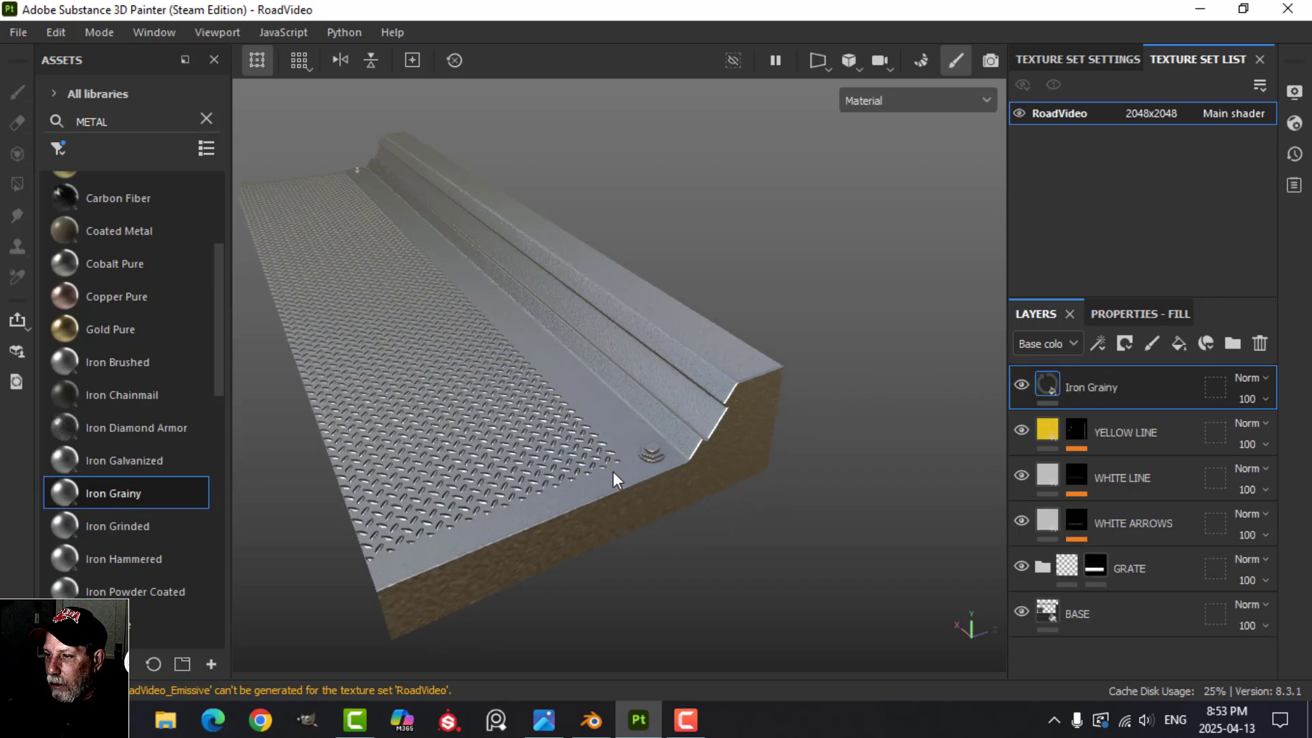
pyautogui.scroll(3, 612, 472)
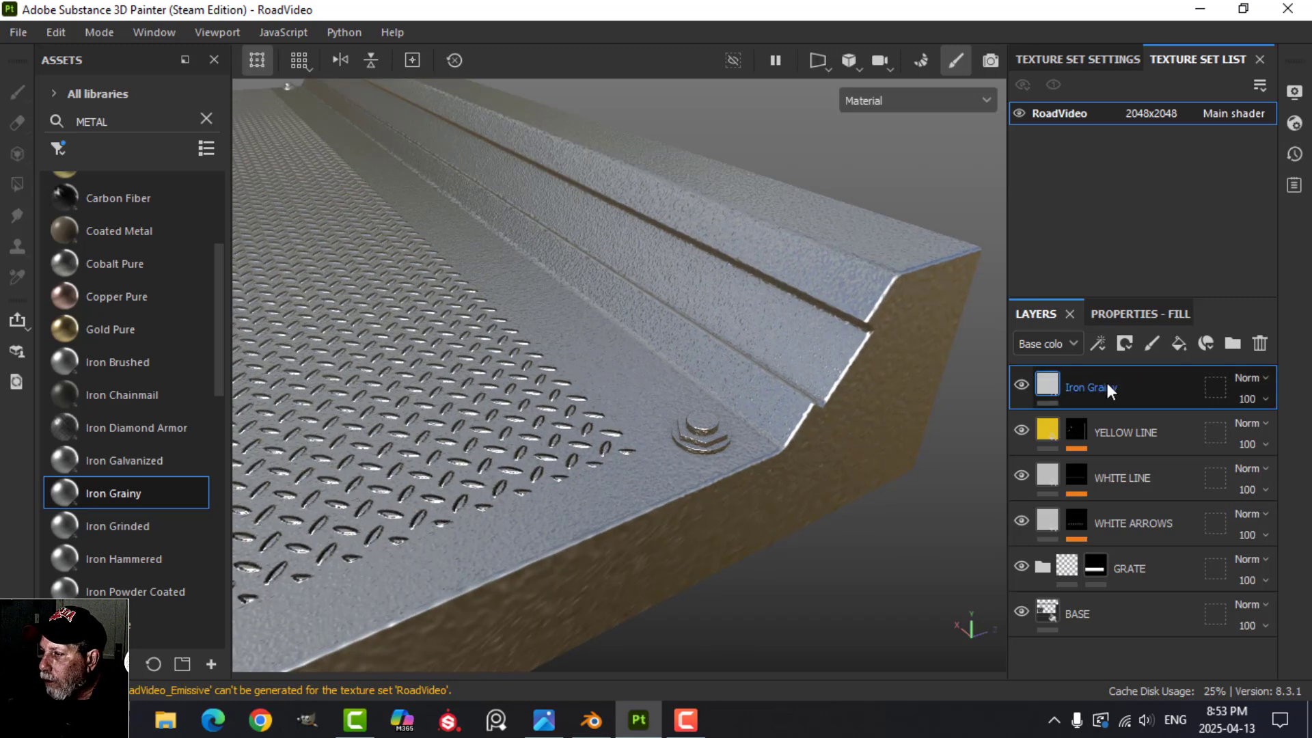
# Set the Iron Grainy layer's grain intensity to 0.08
pyautogui.click(1128, 316)
pyautogui.scroll(-2, 1163, 587)
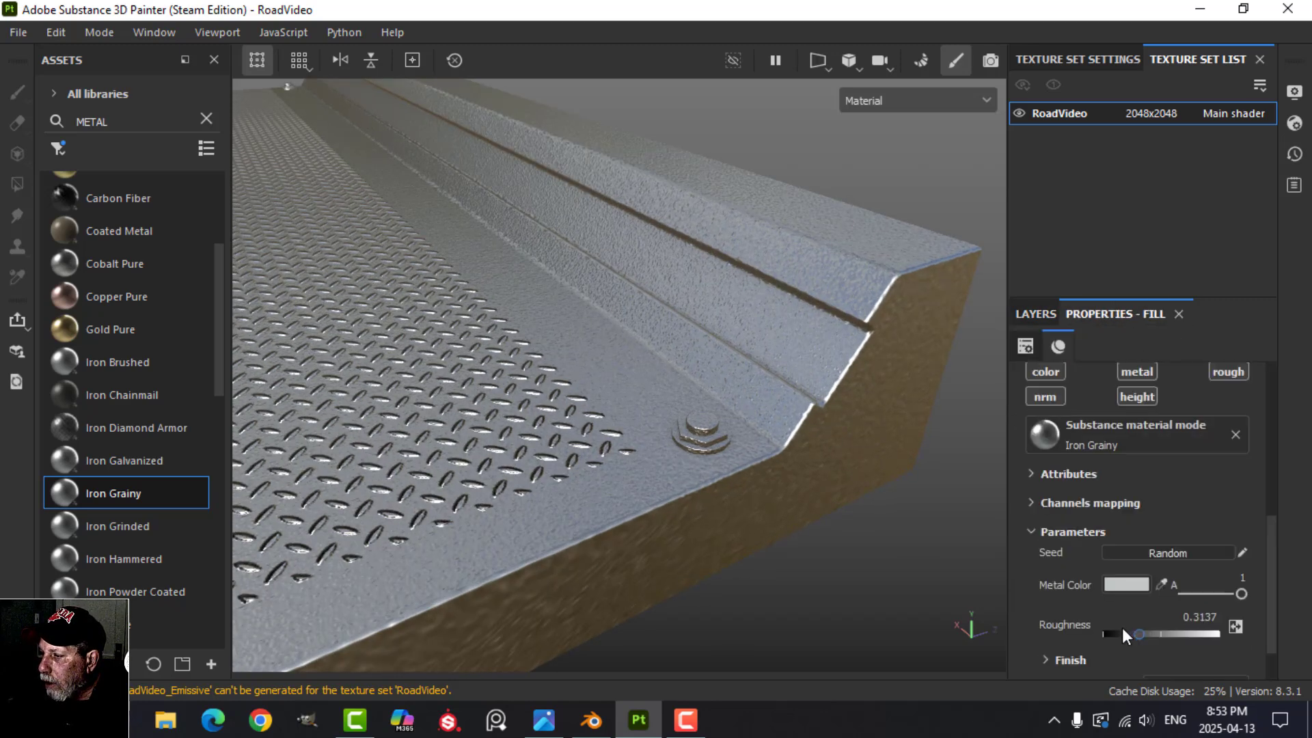
pyautogui.scroll(-2, 1122, 627)
pyautogui.click(1047, 601)
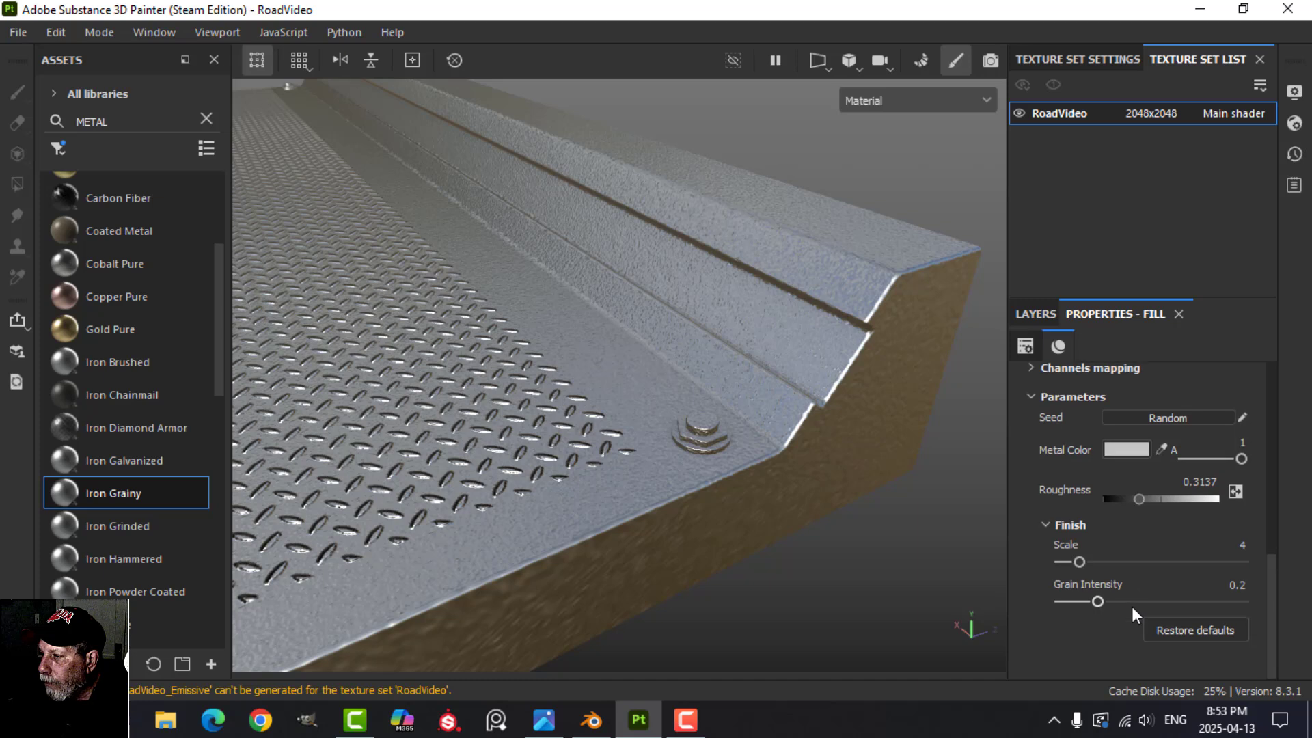
pyautogui.moveTo(1131, 603); pyautogui.dragTo(1076, 603)
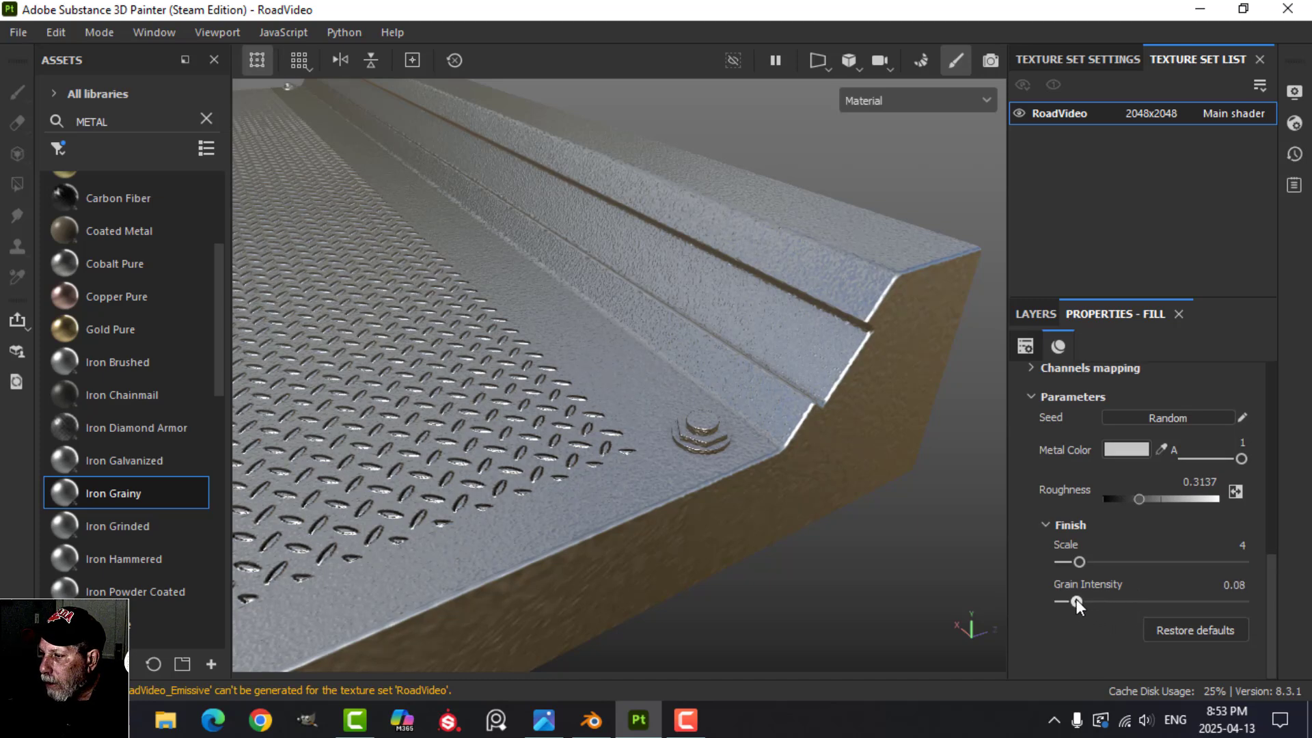
# Darken the Iron Grainy layer's metal color to a medium grey and raise its roughness slightly
pyautogui.click(1113, 451)
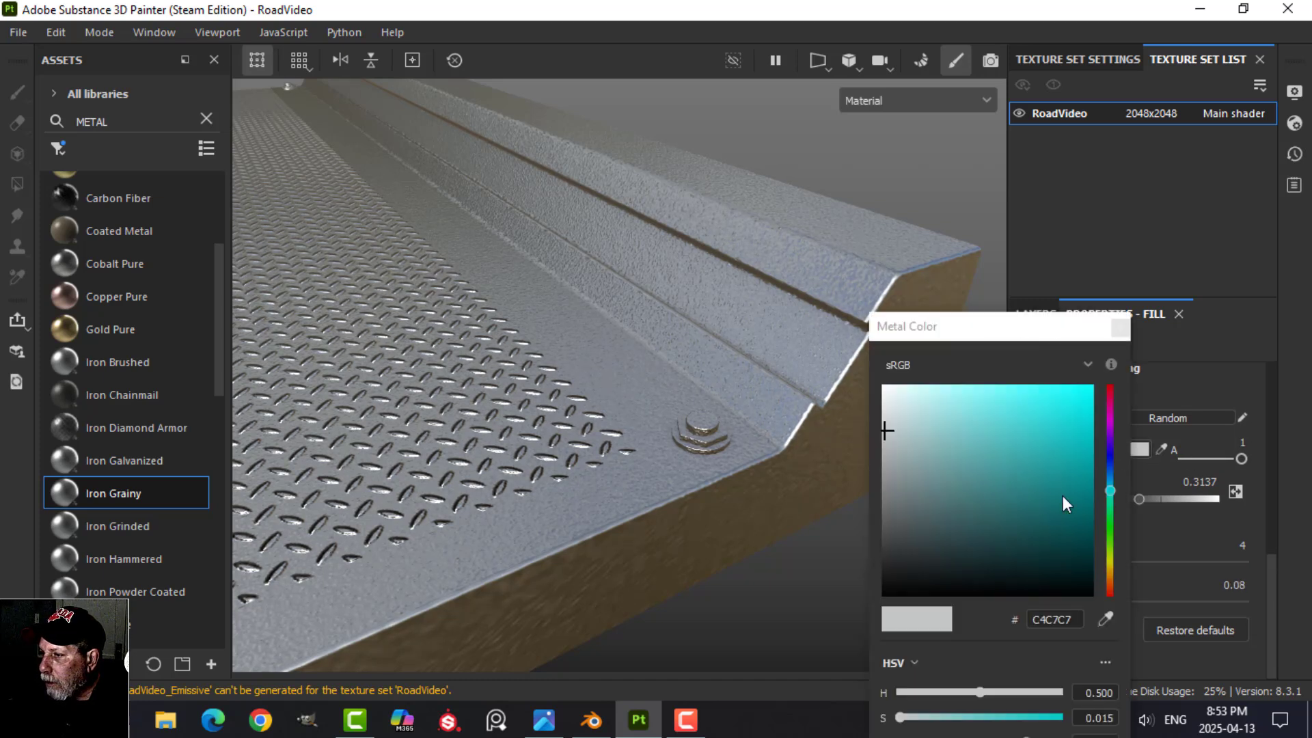
pyautogui.moveTo(900, 457)
pyautogui.mouseDown()
pyautogui.moveTo(879, 457)
pyautogui.moveTo(890, 462)
pyautogui.mouseUp()
pyautogui.click(1119, 329)
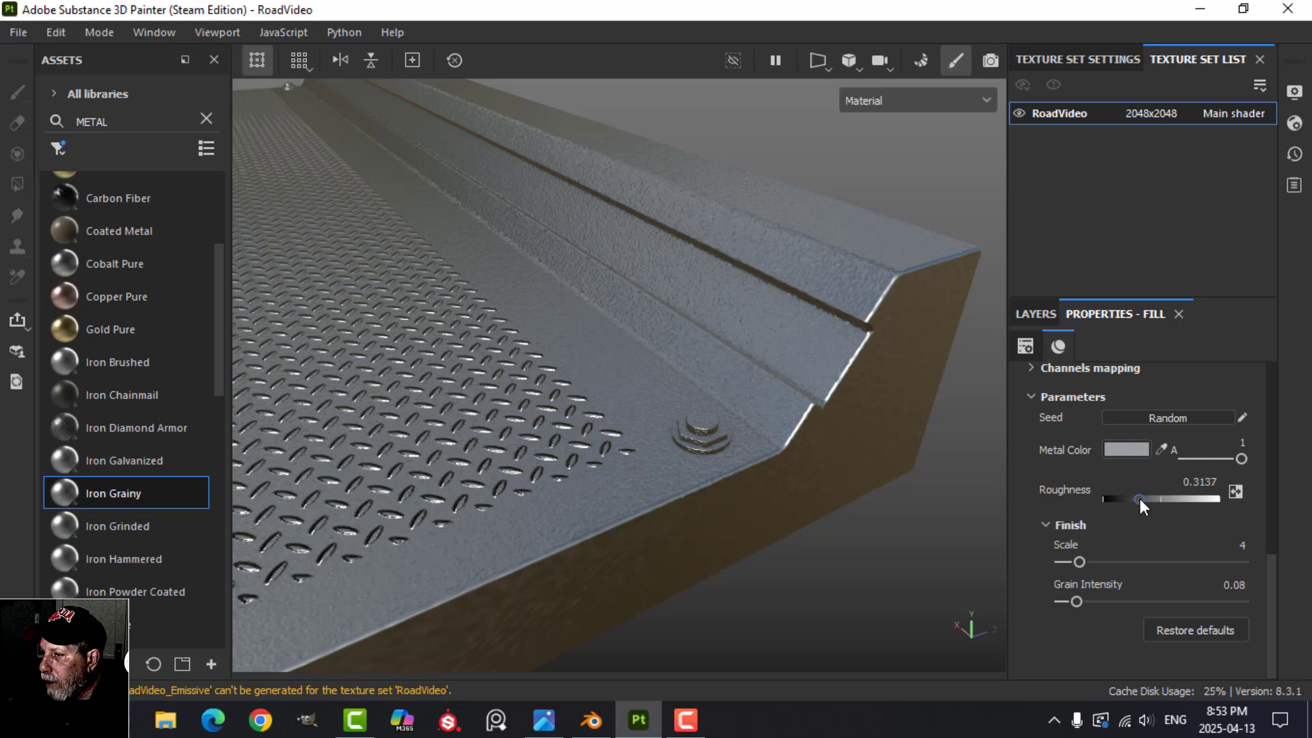
pyautogui.moveTo(1139, 498)
pyautogui.mouseDown()
pyautogui.moveTo(1152, 497)
pyautogui.moveTo(1141, 498)
pyautogui.mouseUp()
pyautogui.click(1036, 313)
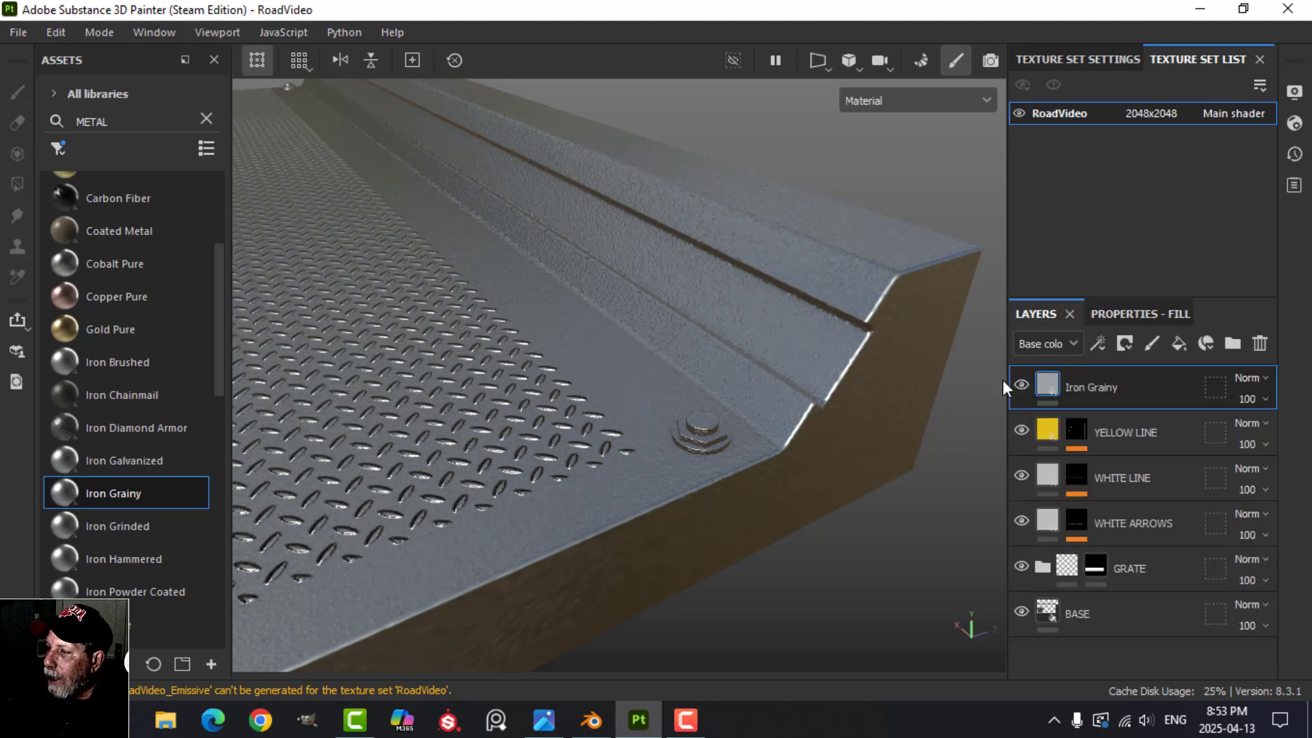
# Add a black mask to the Iron Grainy layer and reveal it on the bolt with a mesh-mode polygon fill
pyautogui.click(1124, 344)
pyautogui.click(1154, 392)
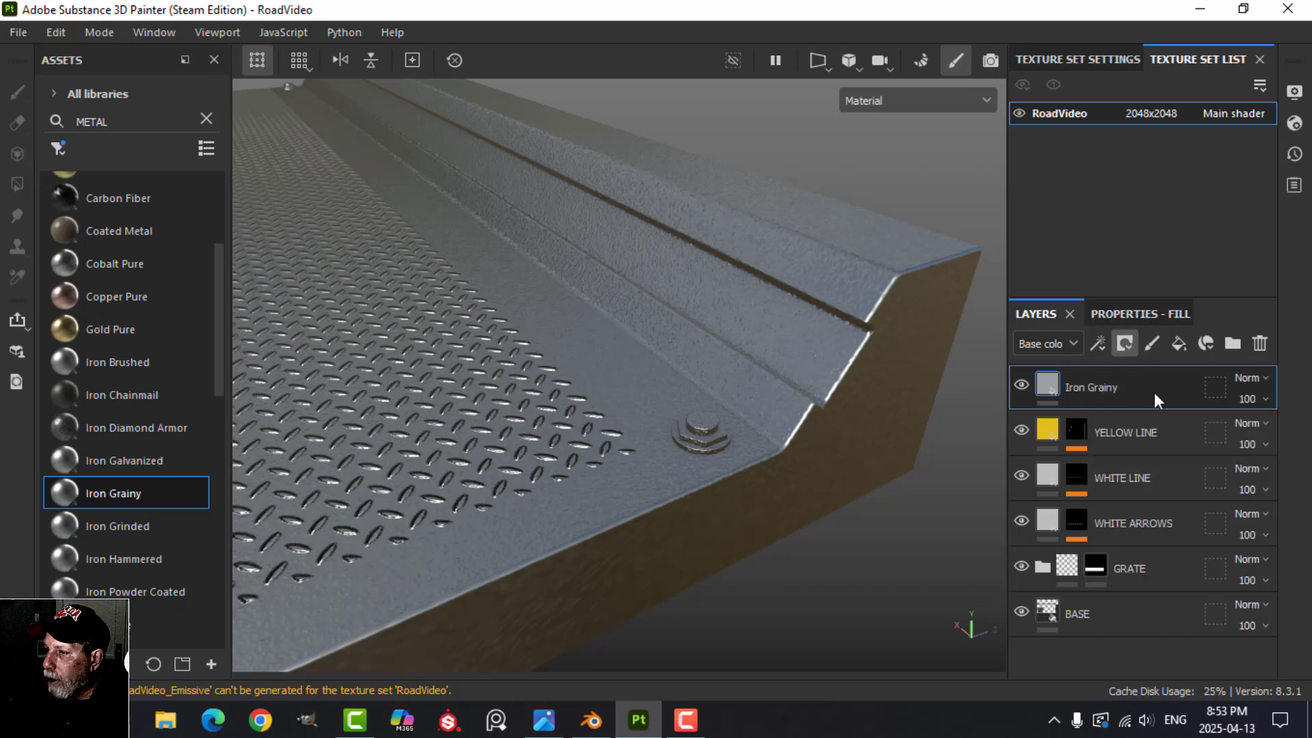
pyautogui.click(25, 183)
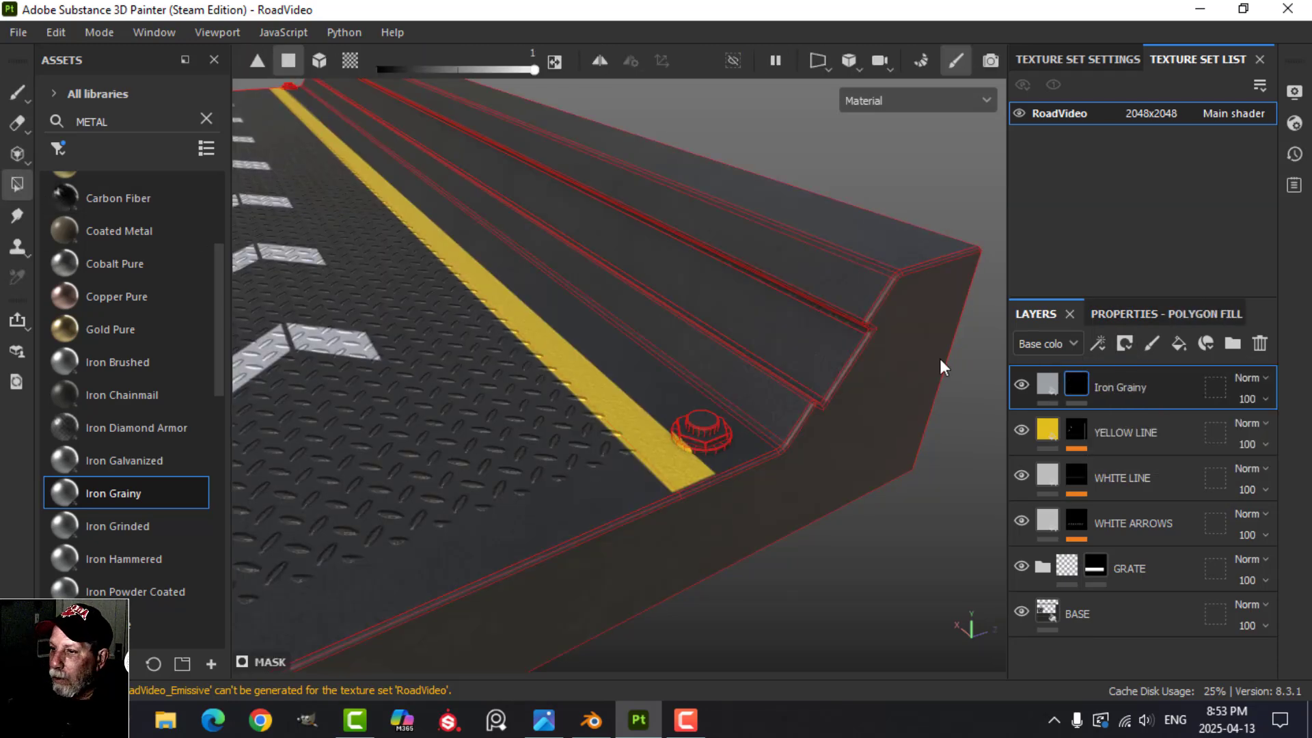
pyautogui.click(1102, 311)
pyautogui.click(1140, 345)
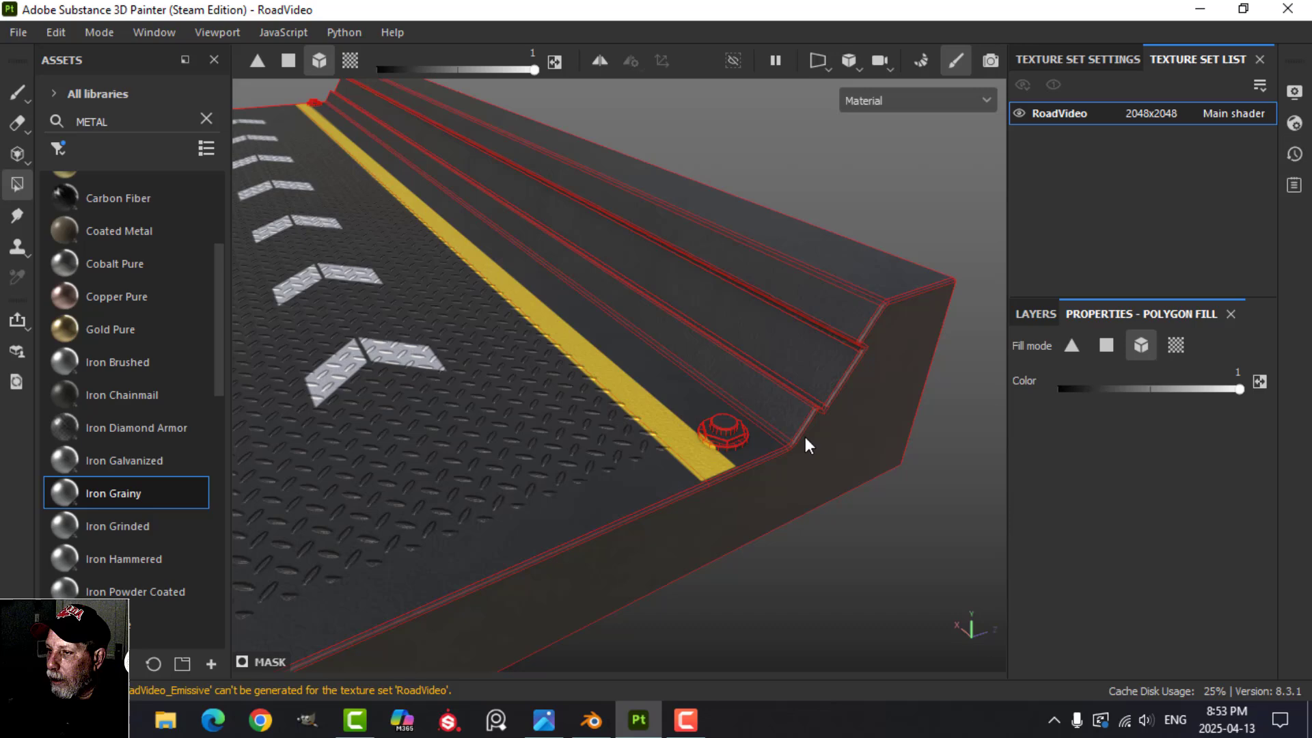
pyautogui.click(728, 420)
pyautogui.scroll(4, 735, 435)
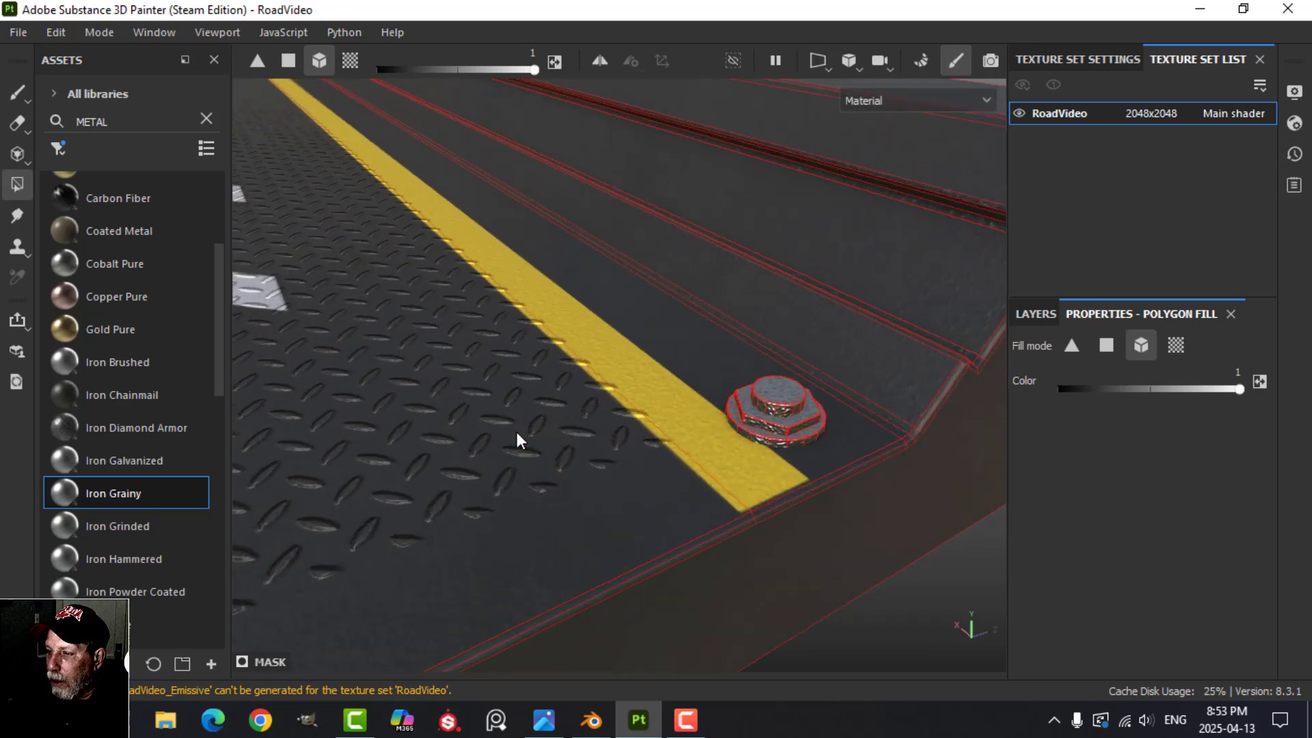
# Examine the metal bolts, arrows, yellow line and diamond plate along both ends of the road section without the wireframe overlay
pyautogui.keyDown('alt'); pyautogui.moveTo(516, 438); pyautogui.dragTo(465, 409); pyautogui.keyUp('alt')
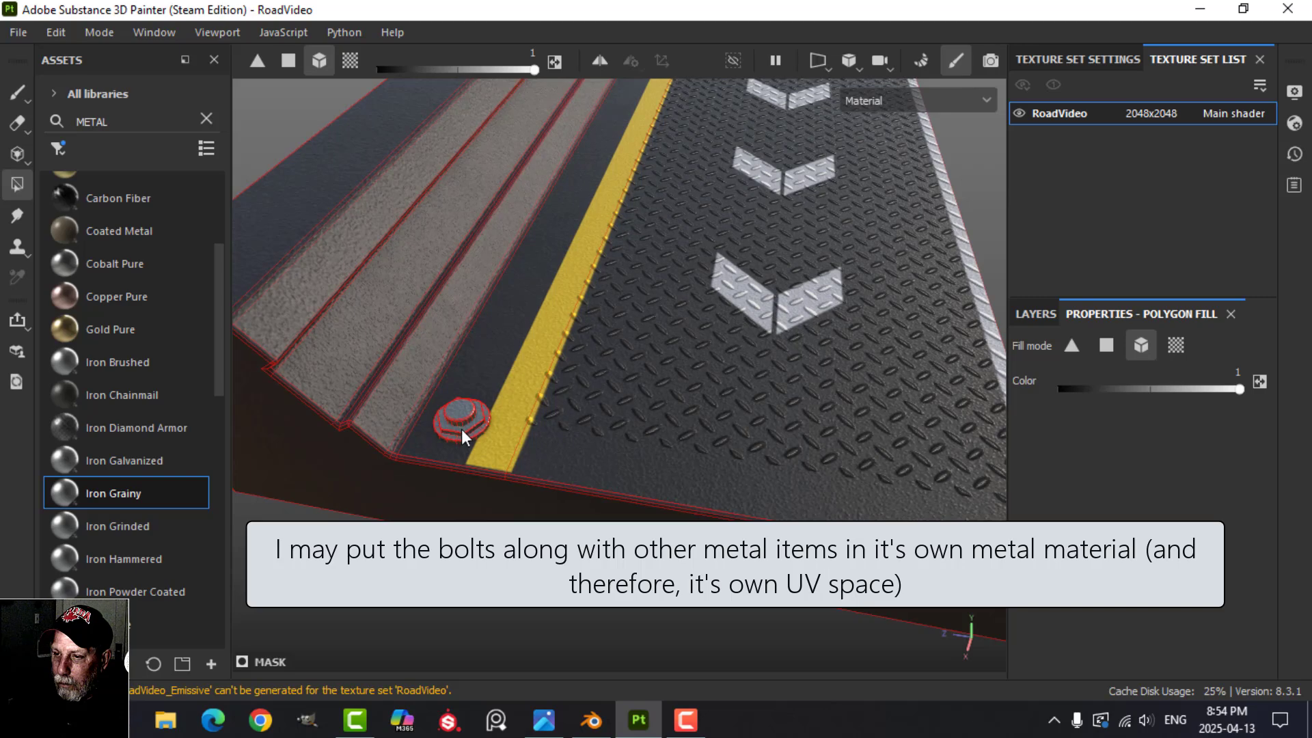
pyautogui.click(13, 91)
pyautogui.scroll(3, 618, 375)
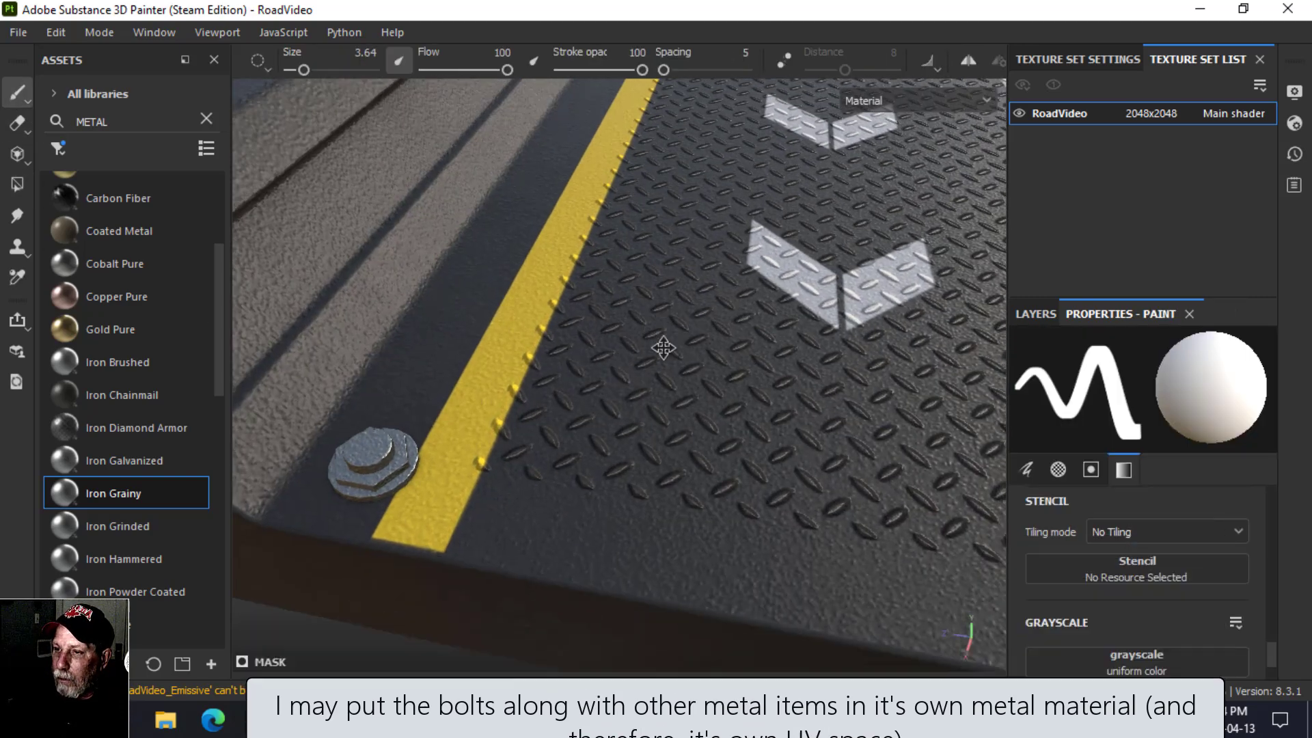
pyautogui.keyDown('alt'); pyautogui.moveTo(662, 345); pyautogui.dragTo(452, 444, button='middle'); pyautogui.keyUp('alt')
pyautogui.scroll(2, 592, 422)
pyautogui.scroll(-5, 591, 422)
pyautogui.keyDown('alt'); pyautogui.moveTo(580, 434); pyautogui.dragTo(535, 441); pyautogui.keyUp('alt')
pyautogui.scroll(3, 535, 441)
pyautogui.keyDown('alt'); pyautogui.moveTo(717, 363); pyautogui.dragTo(524, 377); pyautogui.keyUp('alt')
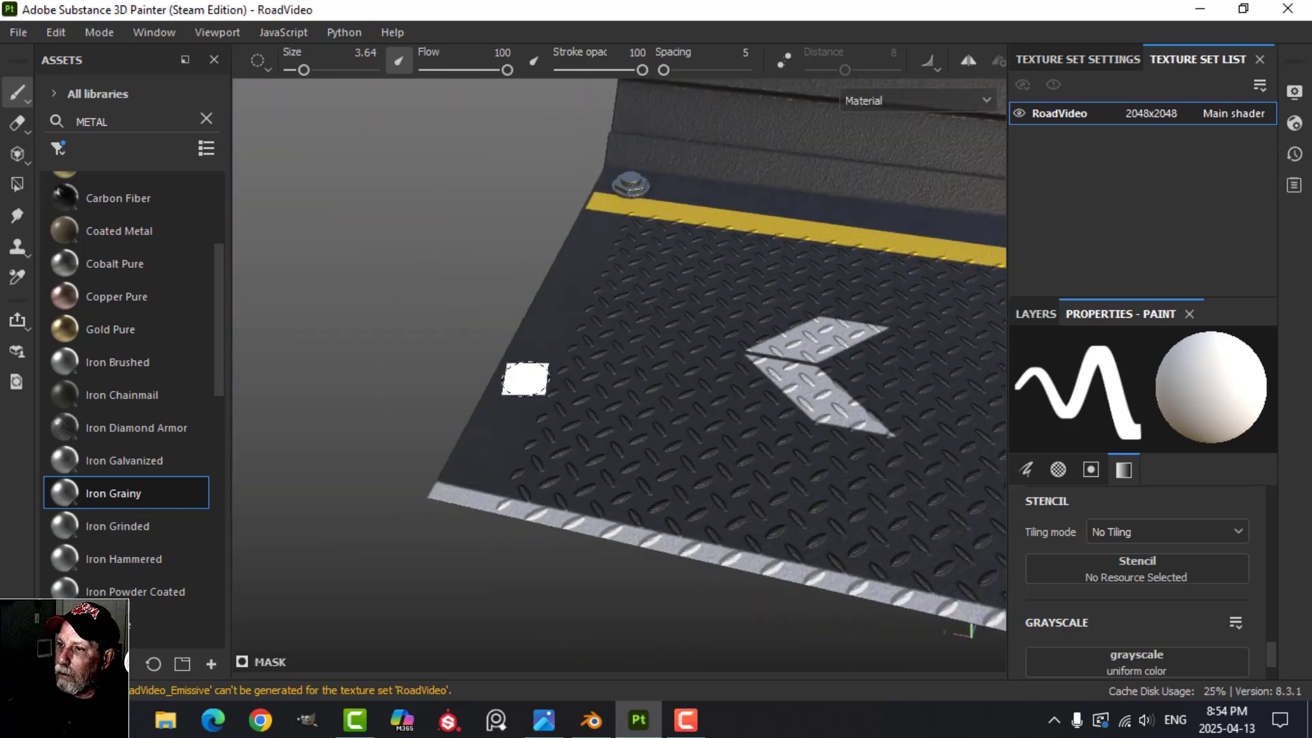
pyautogui.keyDown('alt'); pyautogui.moveTo(820, 393); pyautogui.dragTo(574, 425, button='middle'); pyautogui.keyUp('alt')
pyautogui.keyDown('alt'); pyautogui.moveTo(737, 437); pyautogui.dragTo(581, 454); pyautogui.keyUp('alt')
pyautogui.scroll(2, 854, 455)
pyautogui.scroll(-5, 847, 465)
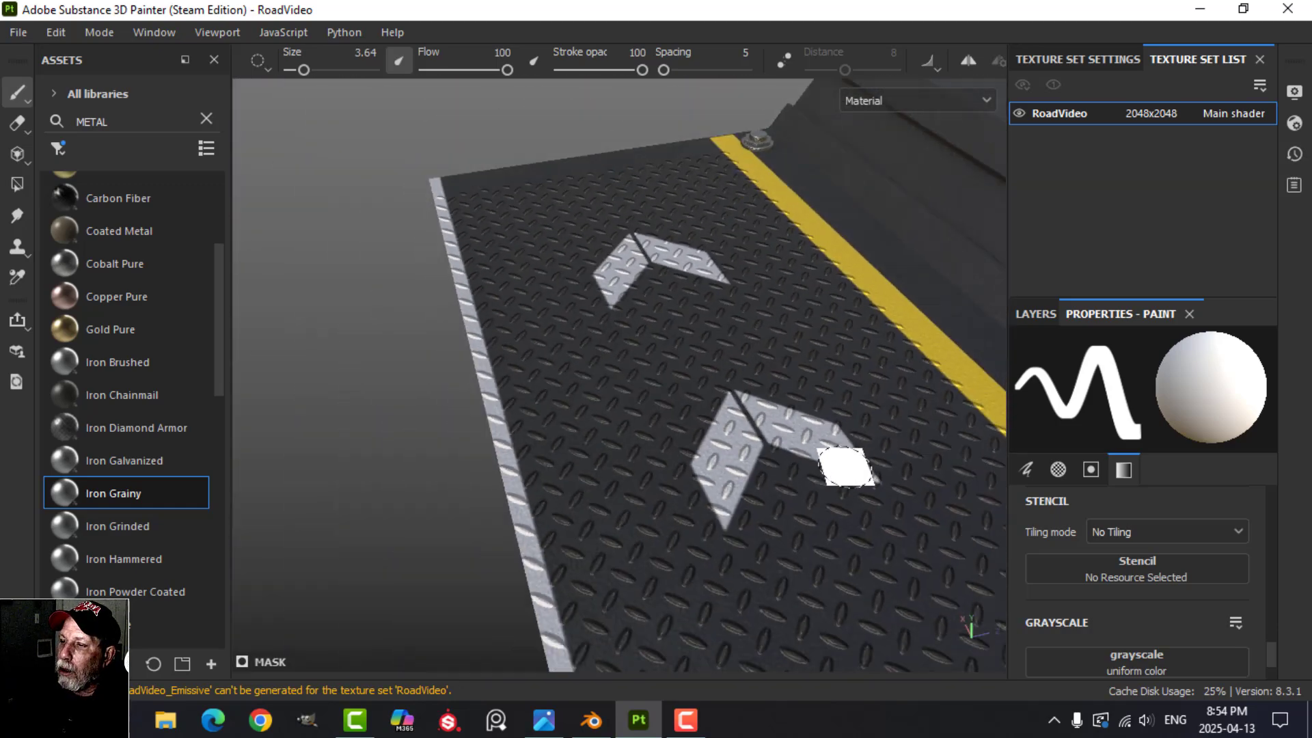
pyautogui.keyDown('alt'); pyautogui.moveTo(843, 471); pyautogui.dragTo(619, 368, button='middle'); pyautogui.keyUp('alt')
pyautogui.keyDown('alt'); pyautogui.moveTo(786, 470); pyautogui.dragTo(601, 344, button='middle'); pyautogui.keyUp('alt')
pyautogui.scroll(2, 623, 439)
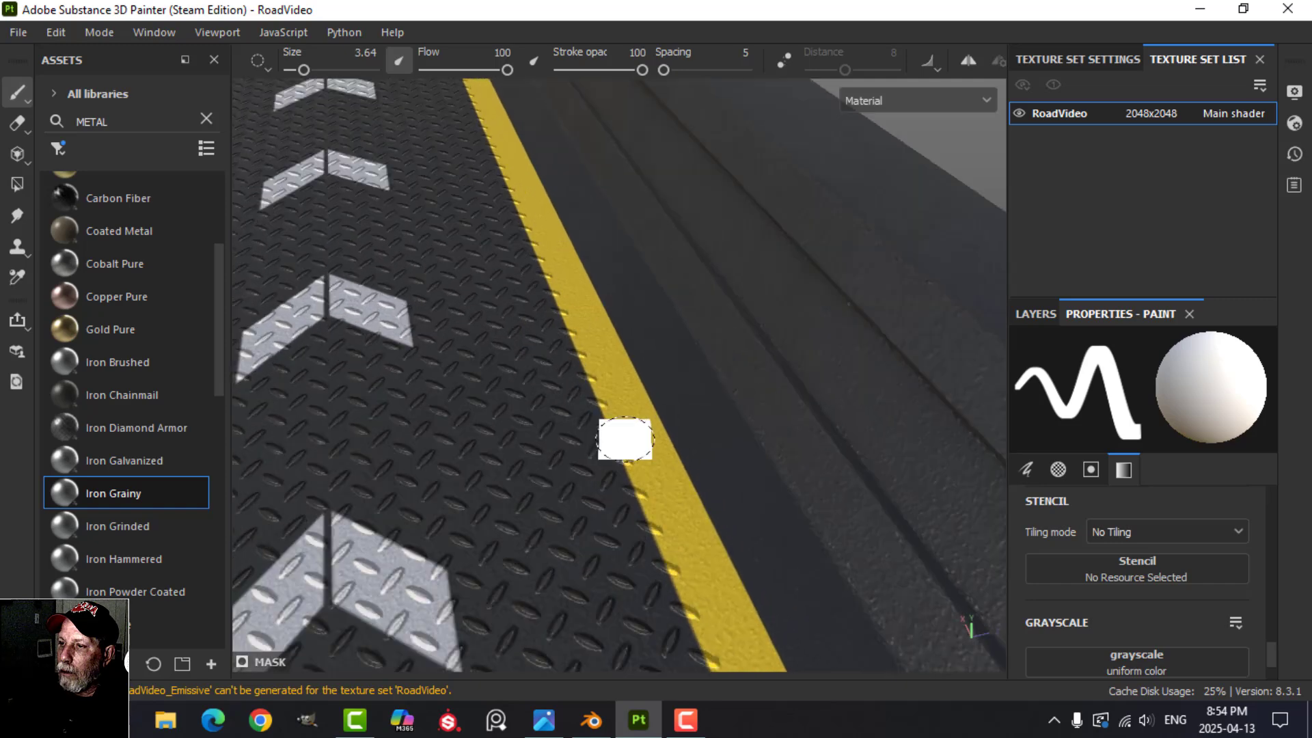
pyautogui.scroll(-5, 625, 443)
pyautogui.scroll(-3, 655, 498)
pyautogui.keyDown('alt'); pyautogui.moveTo(677, 567); pyautogui.dragTo(640, 401, button='middle'); pyautogui.keyUp('alt')
pyautogui.scroll(-3, 697, 514)
pyautogui.keyDown('alt'); pyautogui.moveTo(743, 569); pyautogui.dragTo(852, 460, button='middle'); pyautogui.keyUp('alt')
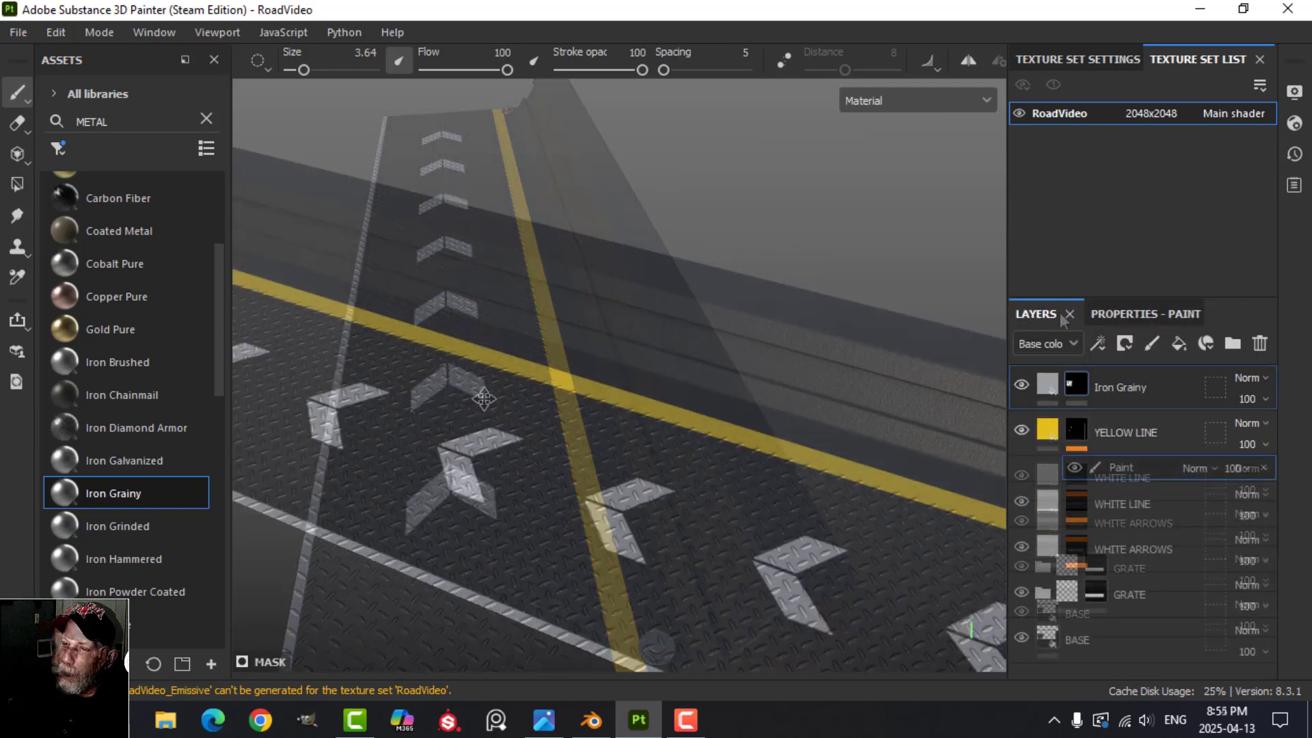
pyautogui.moveTo(587, 410)
pyautogui.keyDown('alt'); pyautogui.mouseDown()
pyautogui.moveTo(541, 439)
pyautogui.moveTo(682, 492)
pyautogui.moveTo(678, 506)
pyautogui.moveTo(580, 460)
pyautogui.moveTo(629, 503)
pyautogui.moveTo(757, 516)
pyautogui.mouseUp(); pyautogui.keyUp('alt')
pyautogui.scroll(-3, 678, 507)
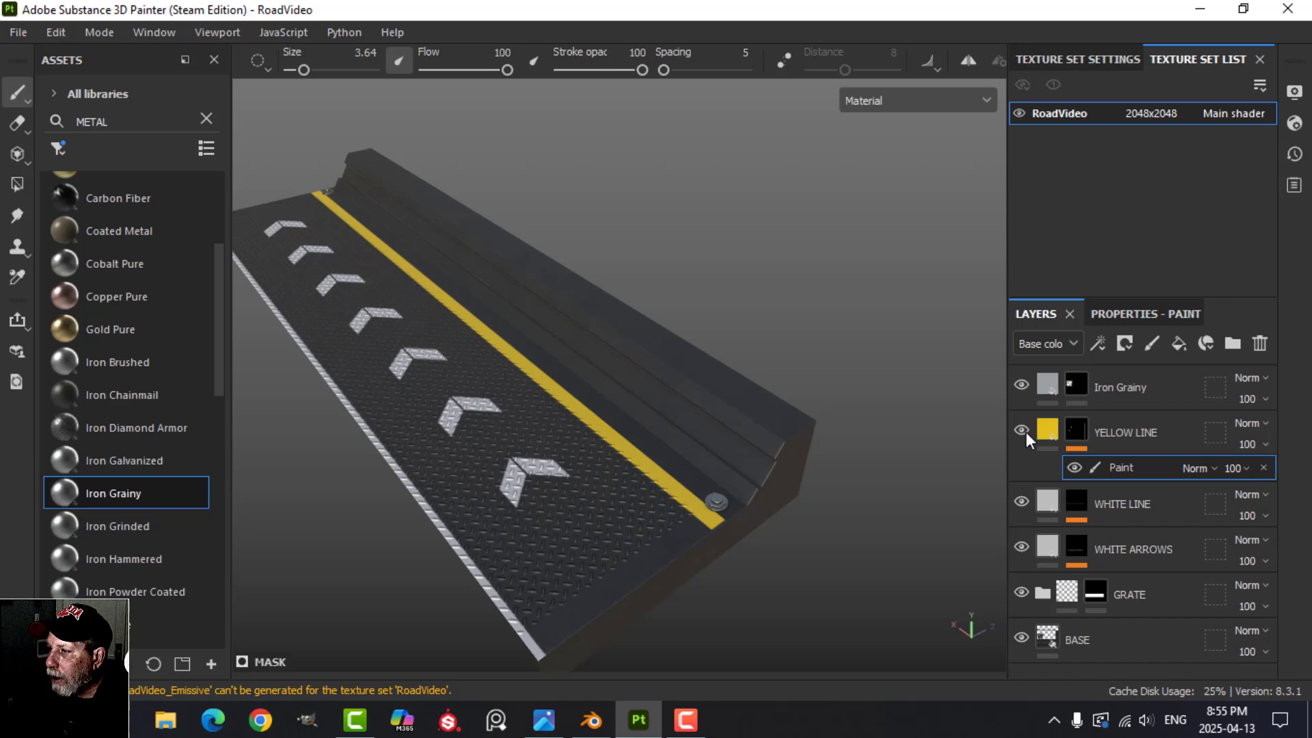
# Rename the Iron Grainy layer to BOLTS and save the project
pyautogui.click(1046, 384)
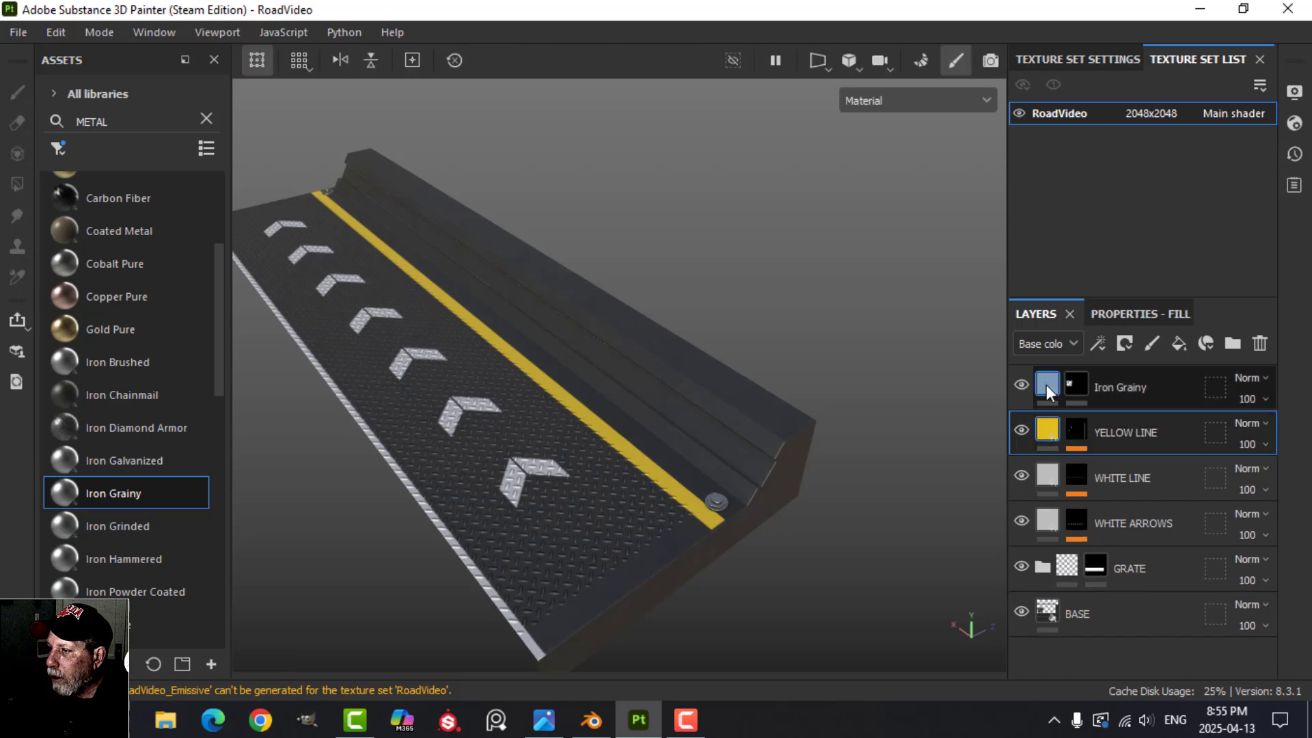
pyautogui.doubleClick(1118, 387)
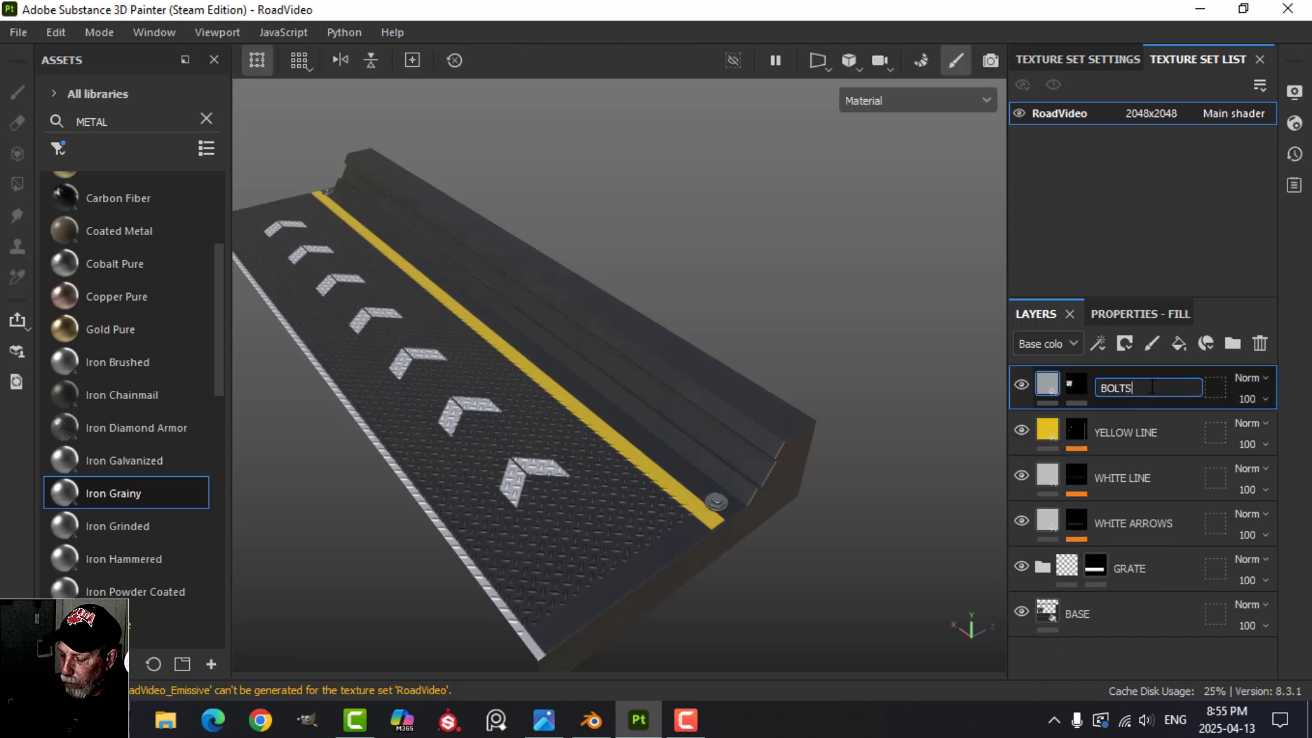
pyautogui.press('Return')
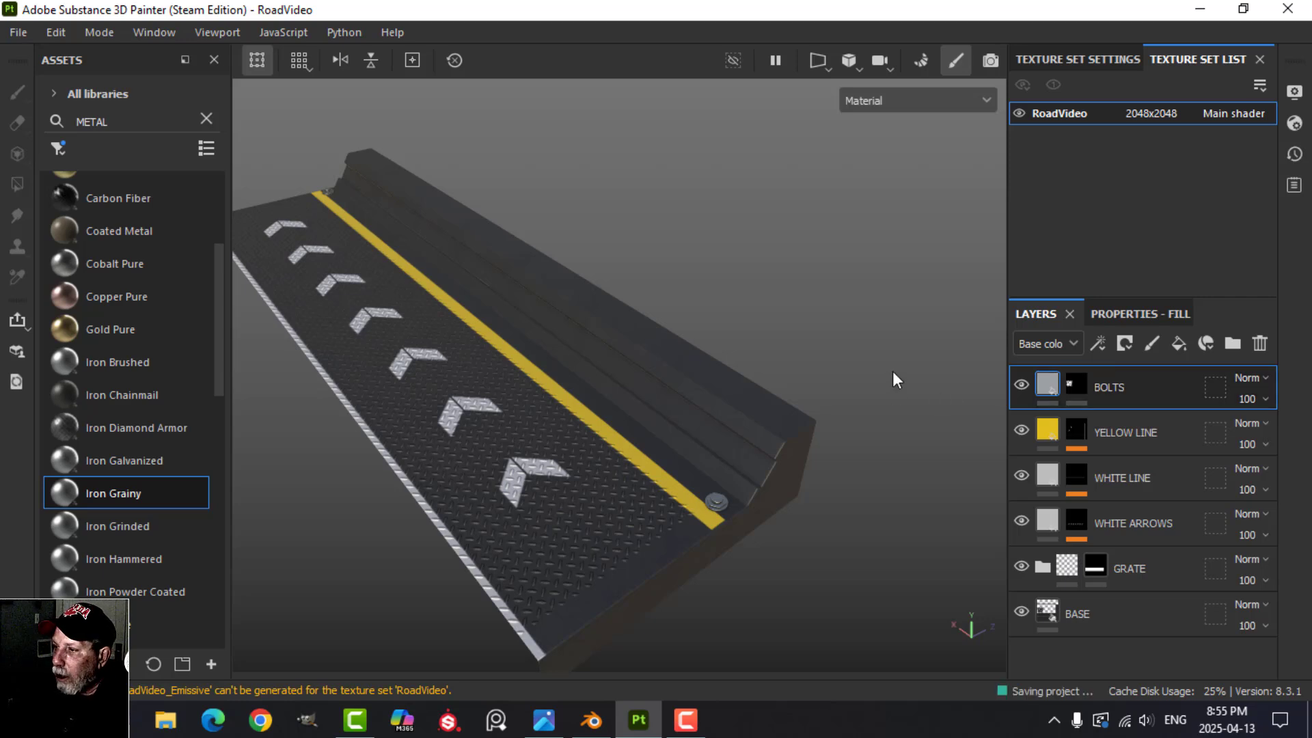
# Add a fill layer above BOLTS with only the color and roughness channels enabled
pyautogui.click(1178, 343)
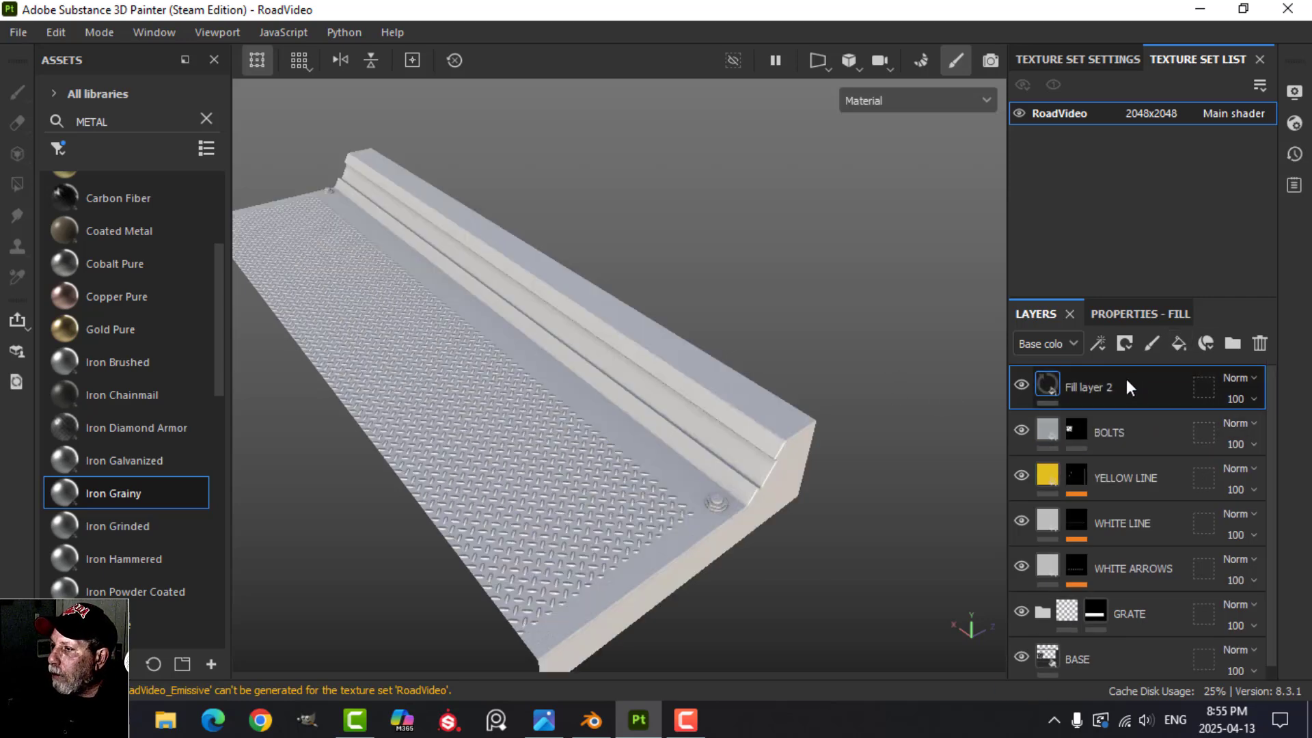
pyautogui.click(1141, 312)
pyautogui.keyDown('alt'); pyautogui.click(1056, 420); pyautogui.keyUp('alt')
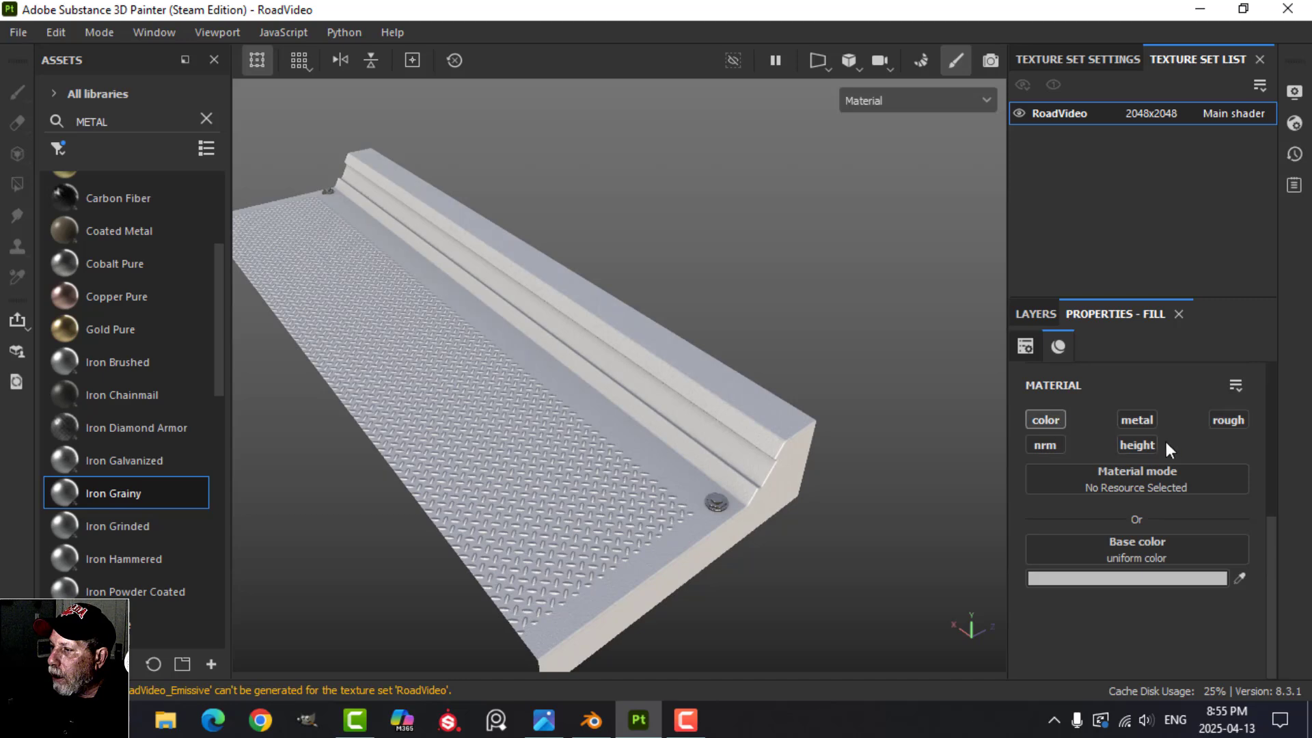
pyautogui.click(1238, 421)
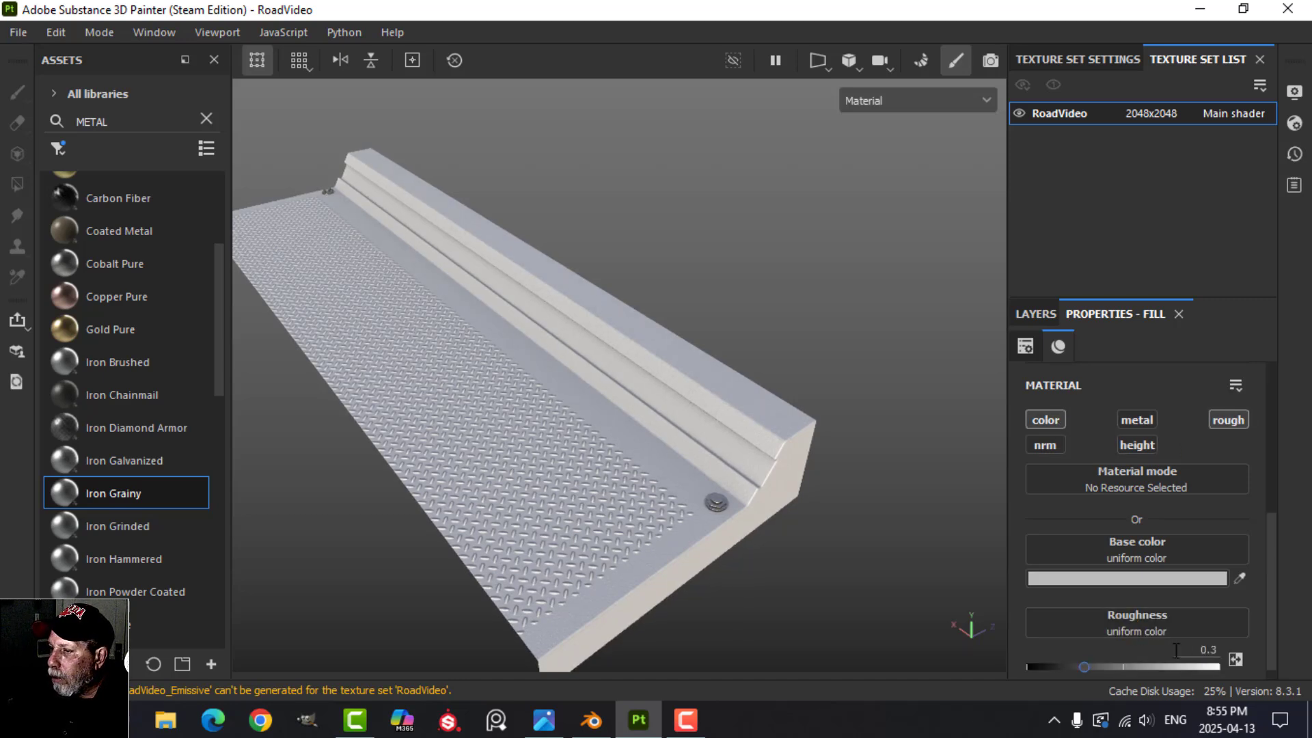
# Set the new fill layer's base color to a saturated golden yellow with a hue of 0.128
pyautogui.click(1145, 579)
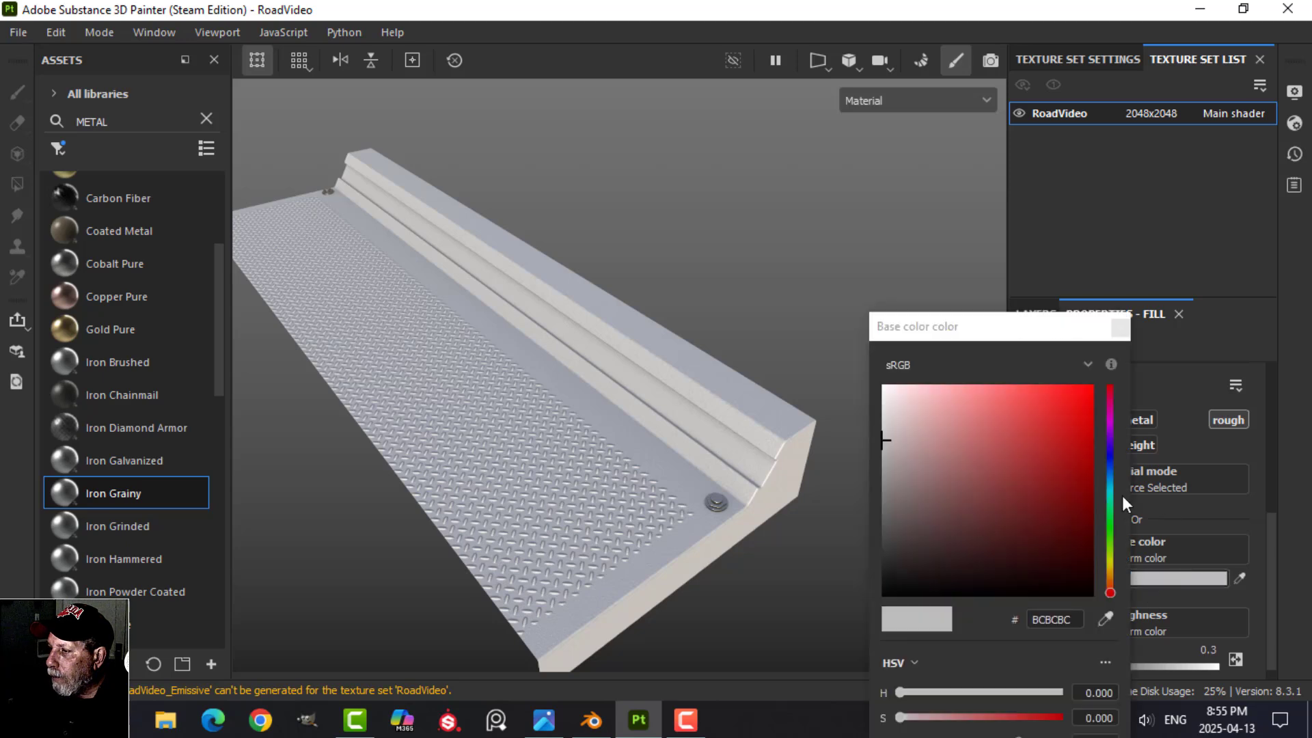
pyautogui.click(1110, 570)
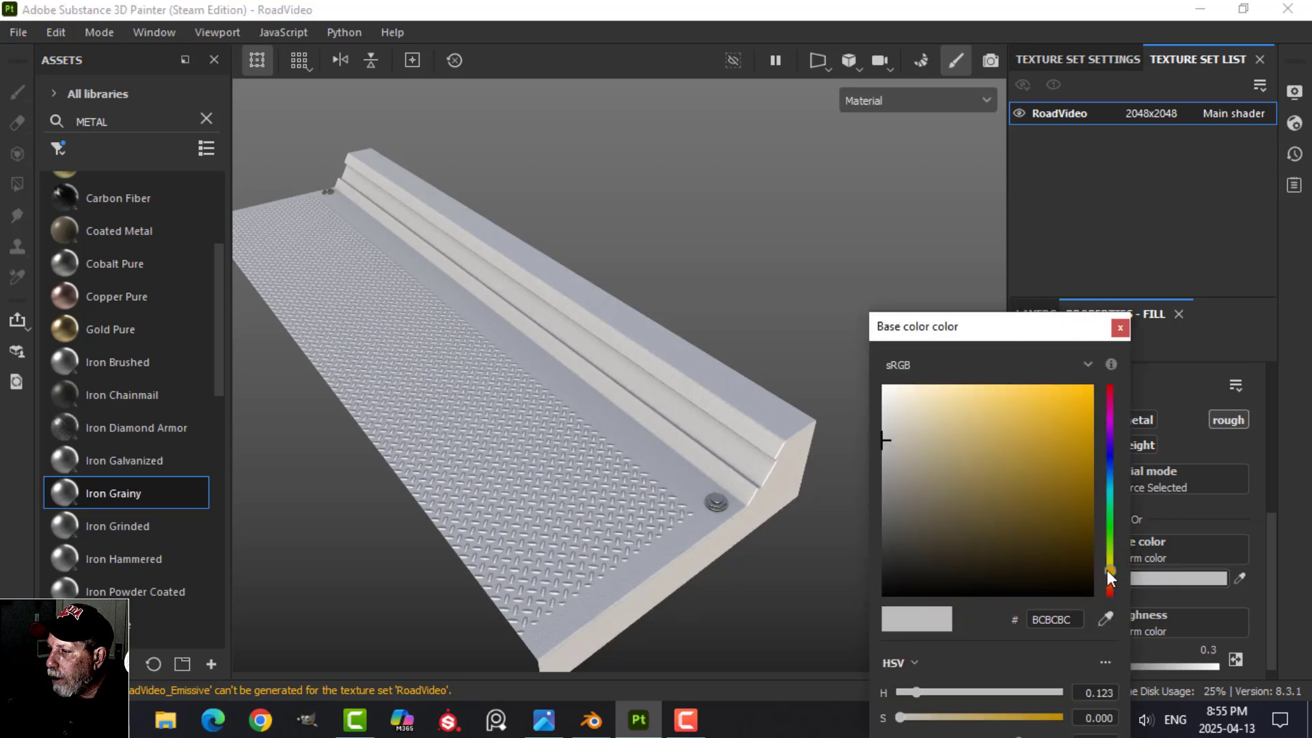
pyautogui.moveTo(1106, 570); pyautogui.dragTo(1105, 568)
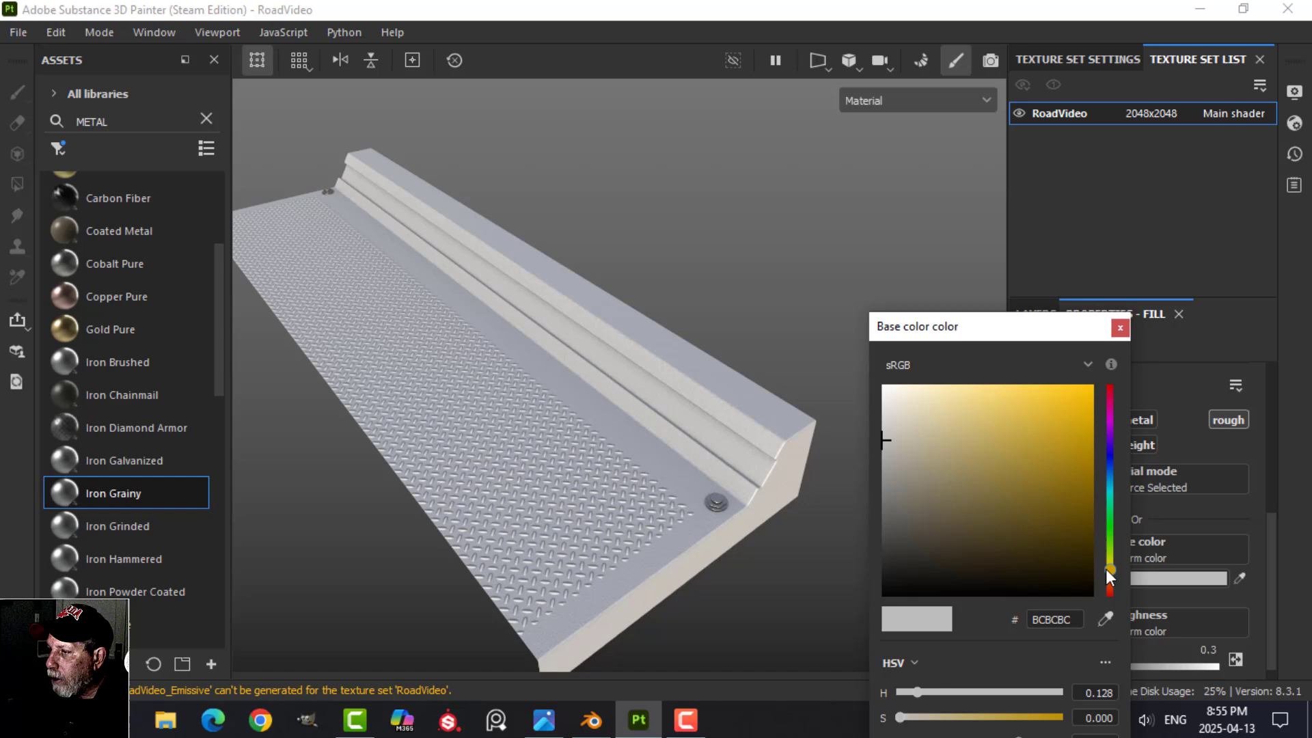
pyautogui.click(1076, 404)
pyautogui.click(1119, 328)
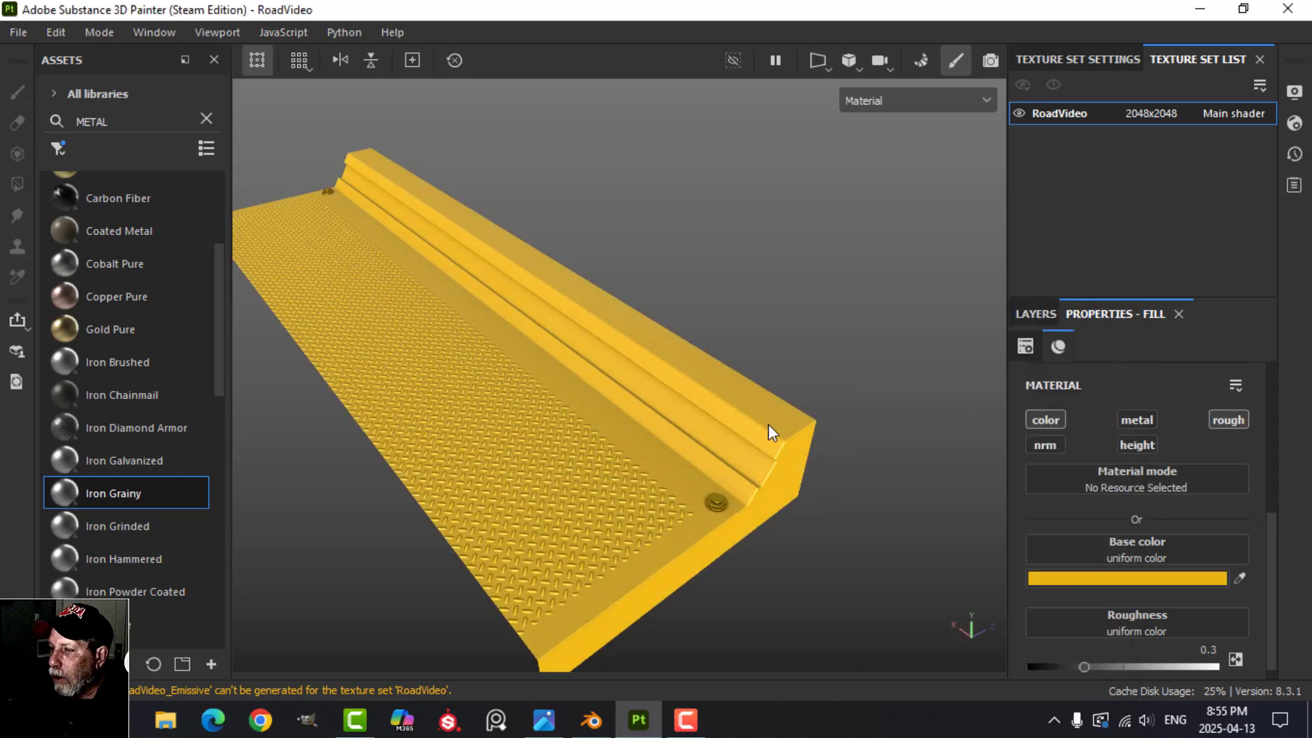
# Add a black mask to the yellow fill layer and reveal it on the curb's inner sloped face with a UV-chunk polygon fill
pyautogui.click(1035, 314)
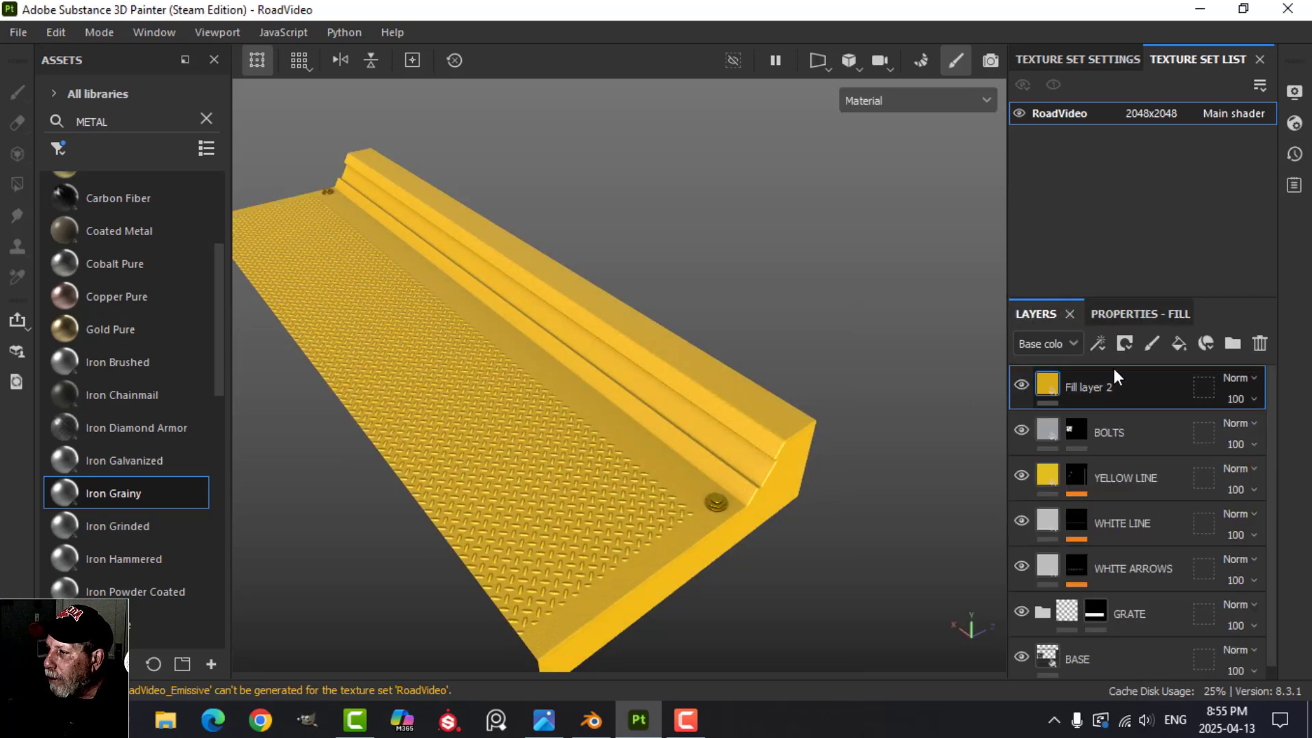
pyautogui.click(1124, 343)
pyautogui.click(1145, 395)
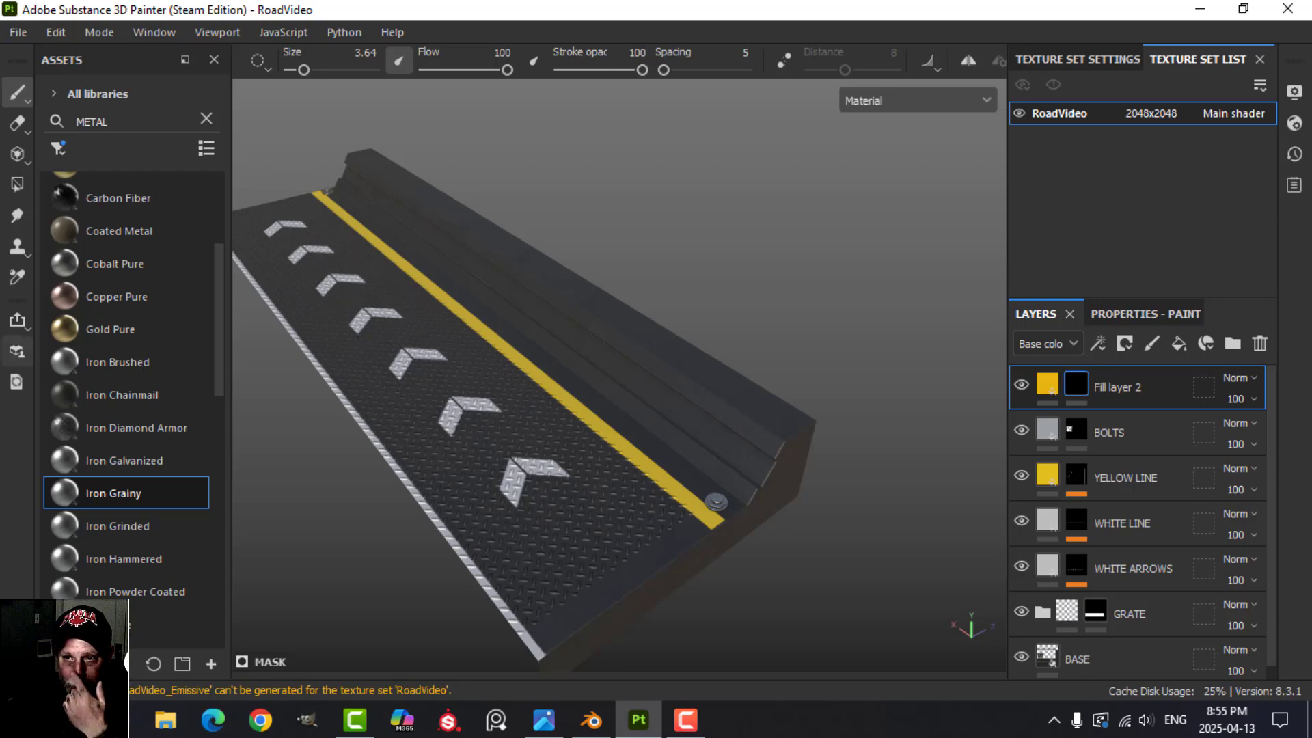
pyautogui.click(17, 184)
pyautogui.click(1126, 313)
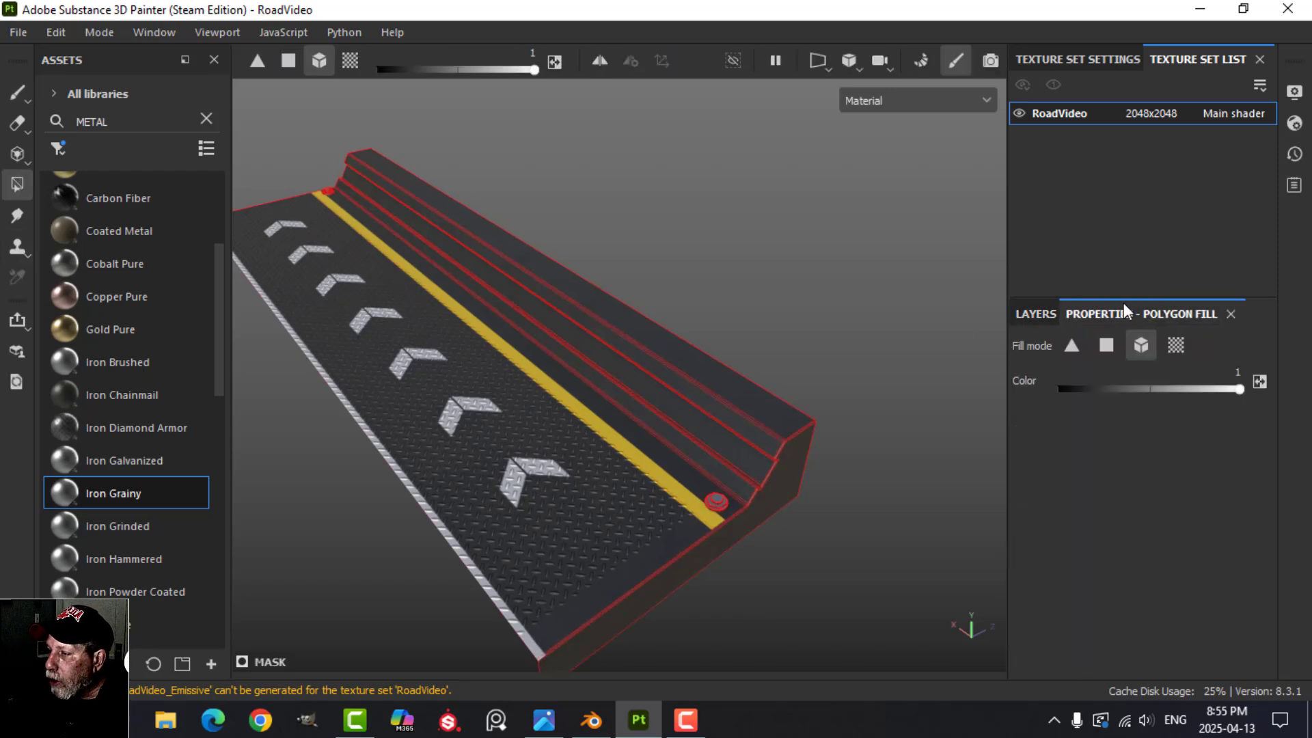
pyautogui.click(1175, 345)
pyautogui.scroll(6, 727, 420)
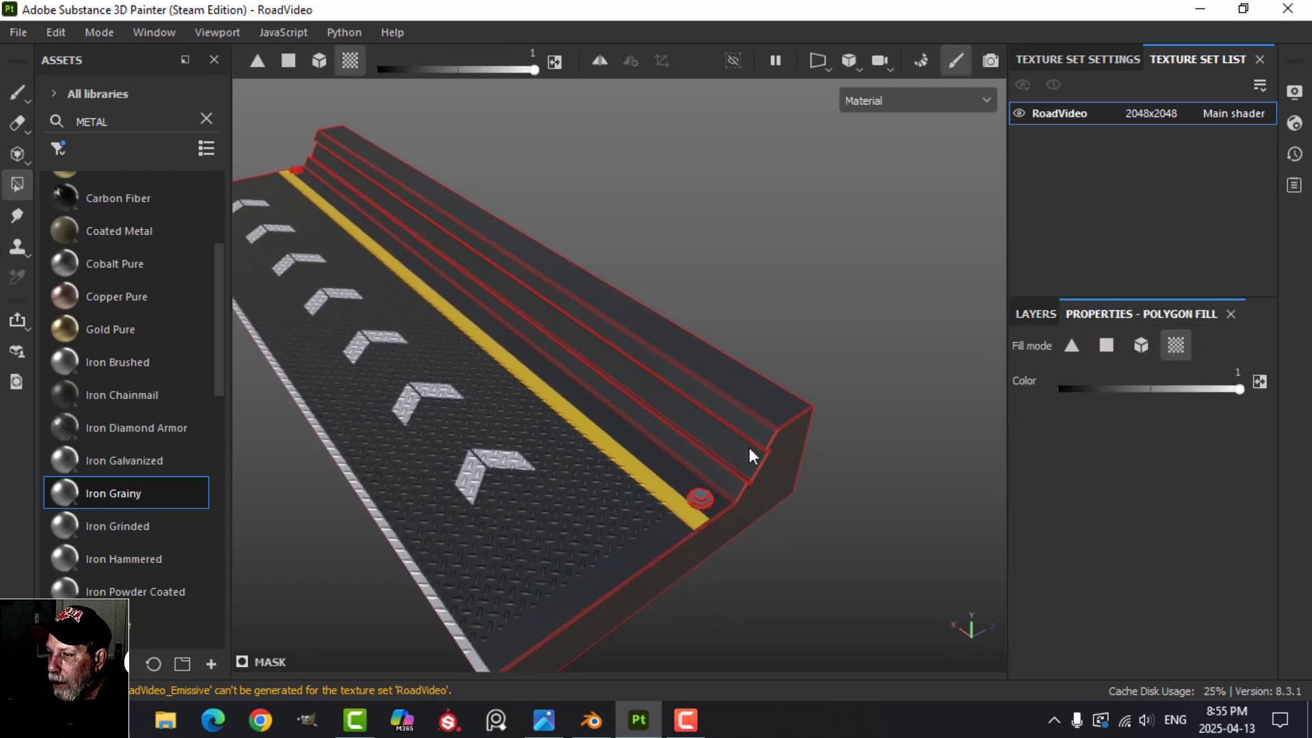
pyautogui.click(730, 452)
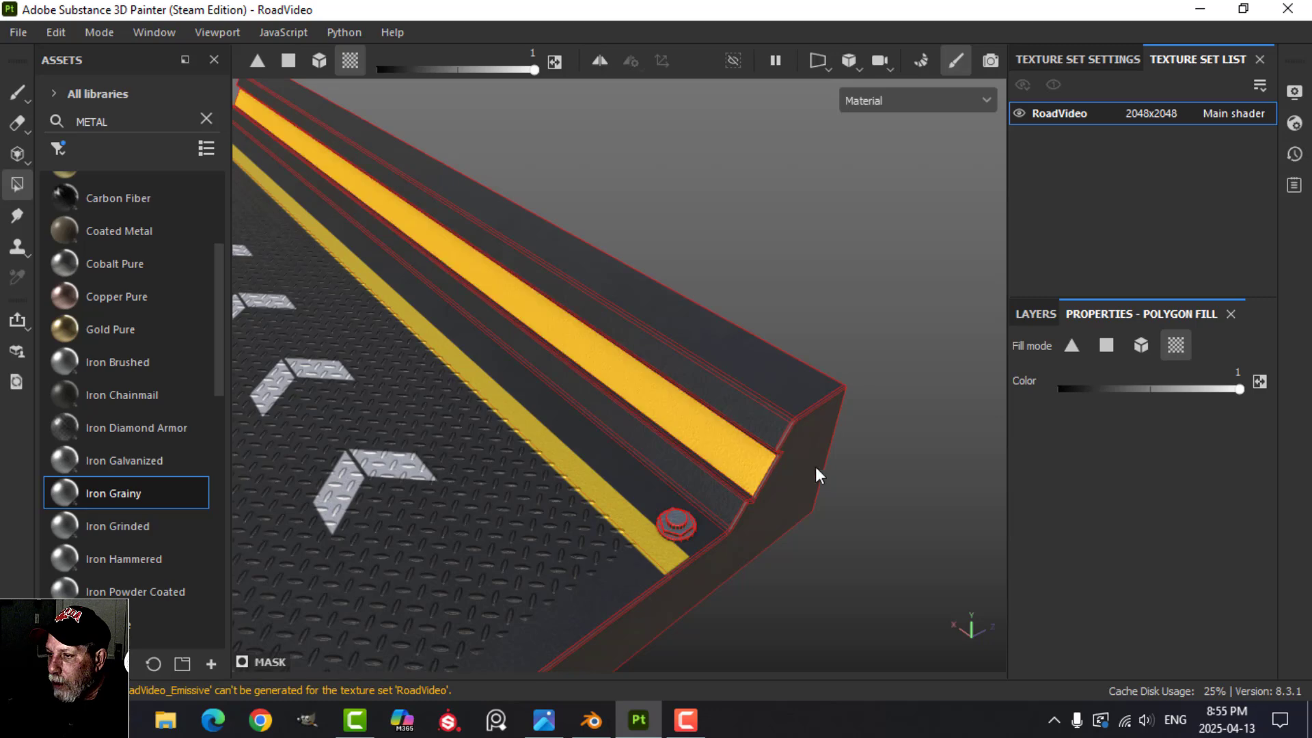
pyautogui.click(17, 92)
pyautogui.moveTo(784, 526)
pyautogui.keyDown('alt'); pyautogui.mouseDown()
pyautogui.moveTo(722, 493)
pyautogui.moveTo(768, 518)
pyautogui.moveTo(647, 521)
pyautogui.moveTo(694, 521)
pyautogui.moveTo(785, 472)
pyautogui.moveTo(796, 478)
pyautogui.mouseUp(); pyautogui.keyUp('alt')
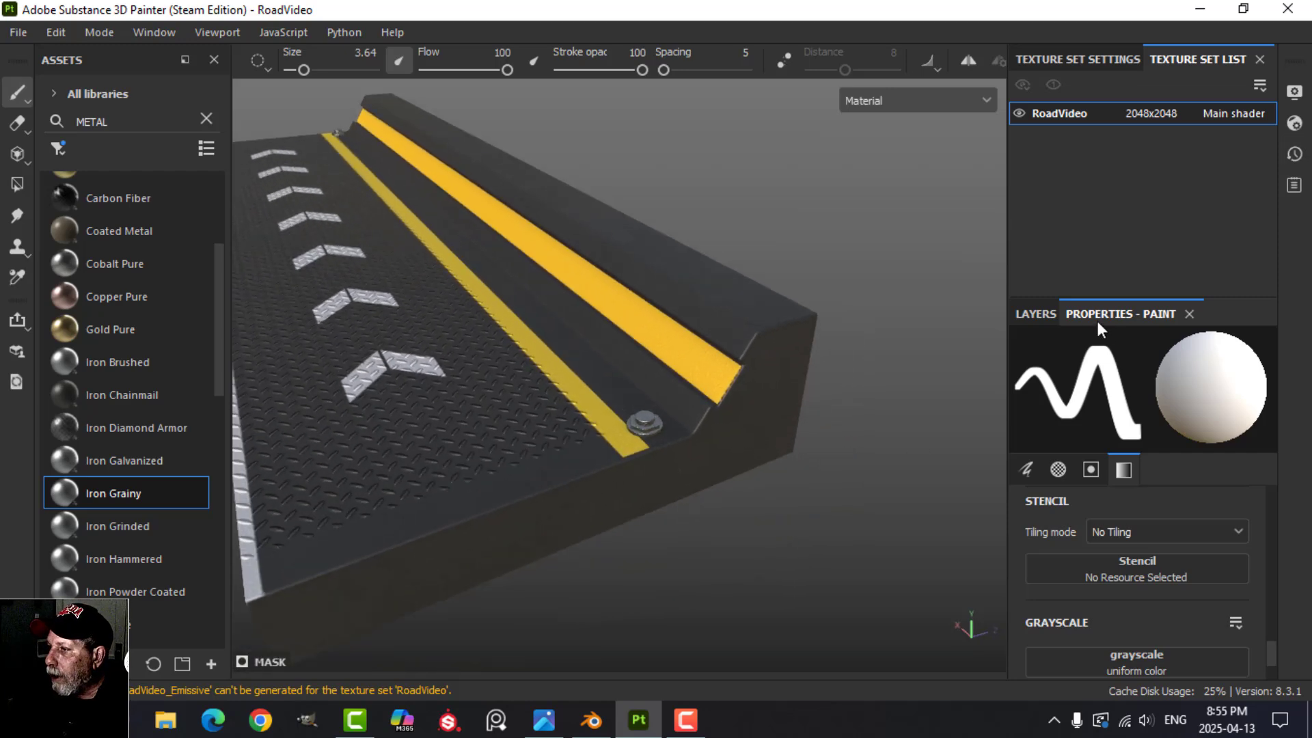
# Add a fill to the yellow layer's mask and assign the Stripes procedural texture as its grayscale
pyautogui.click(1035, 314)
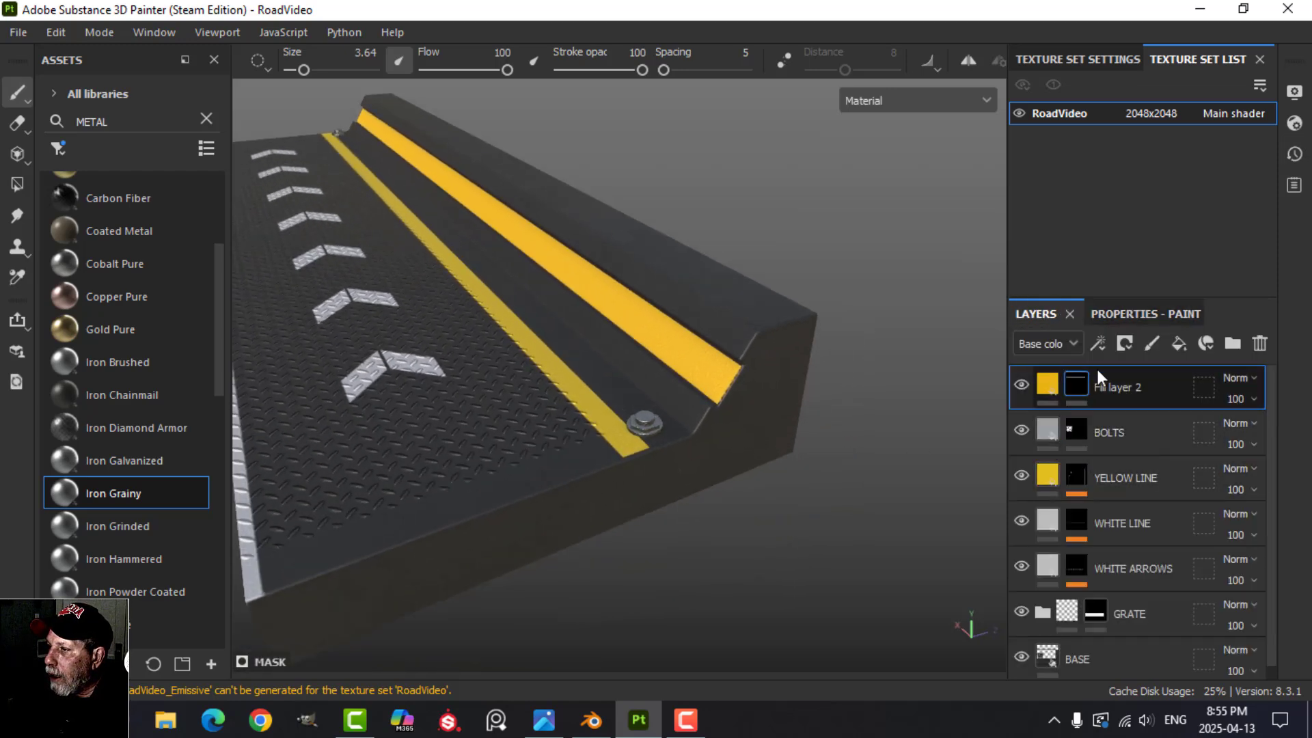
pyautogui.click(1097, 344)
pyautogui.click(1131, 414)
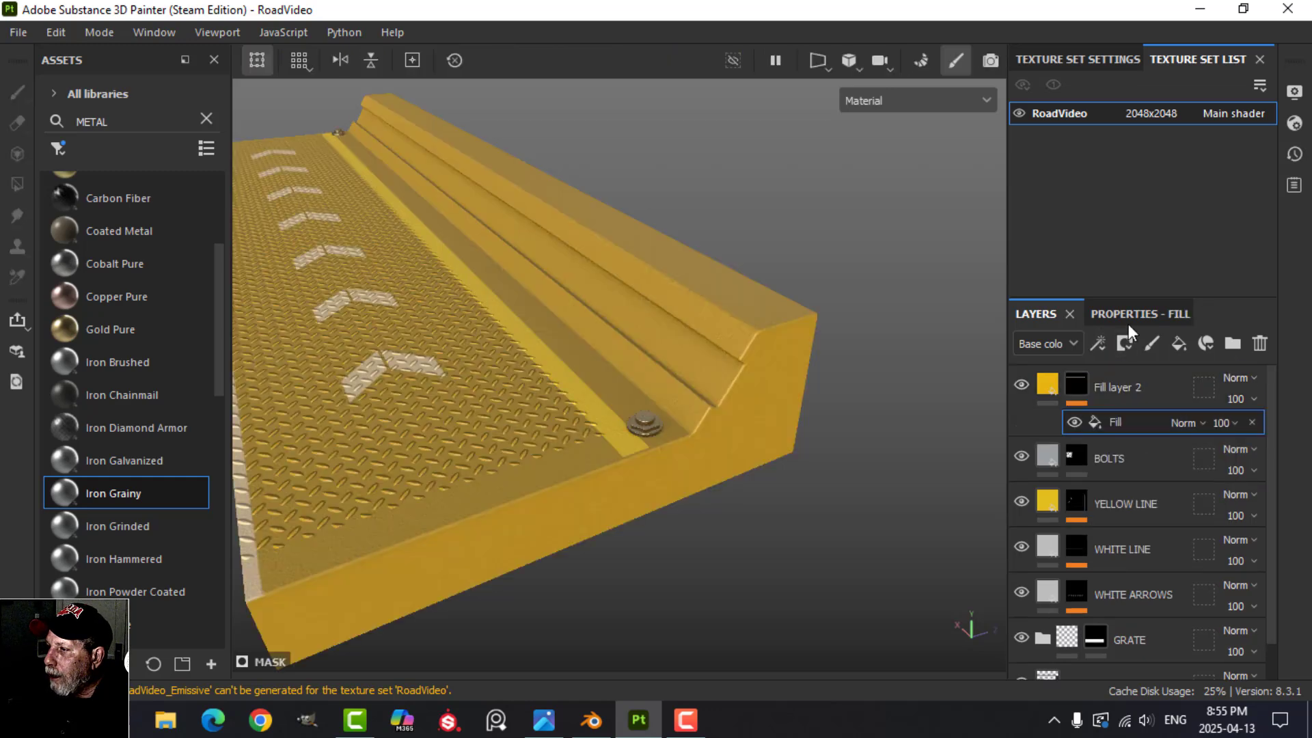
pyautogui.click(1133, 458)
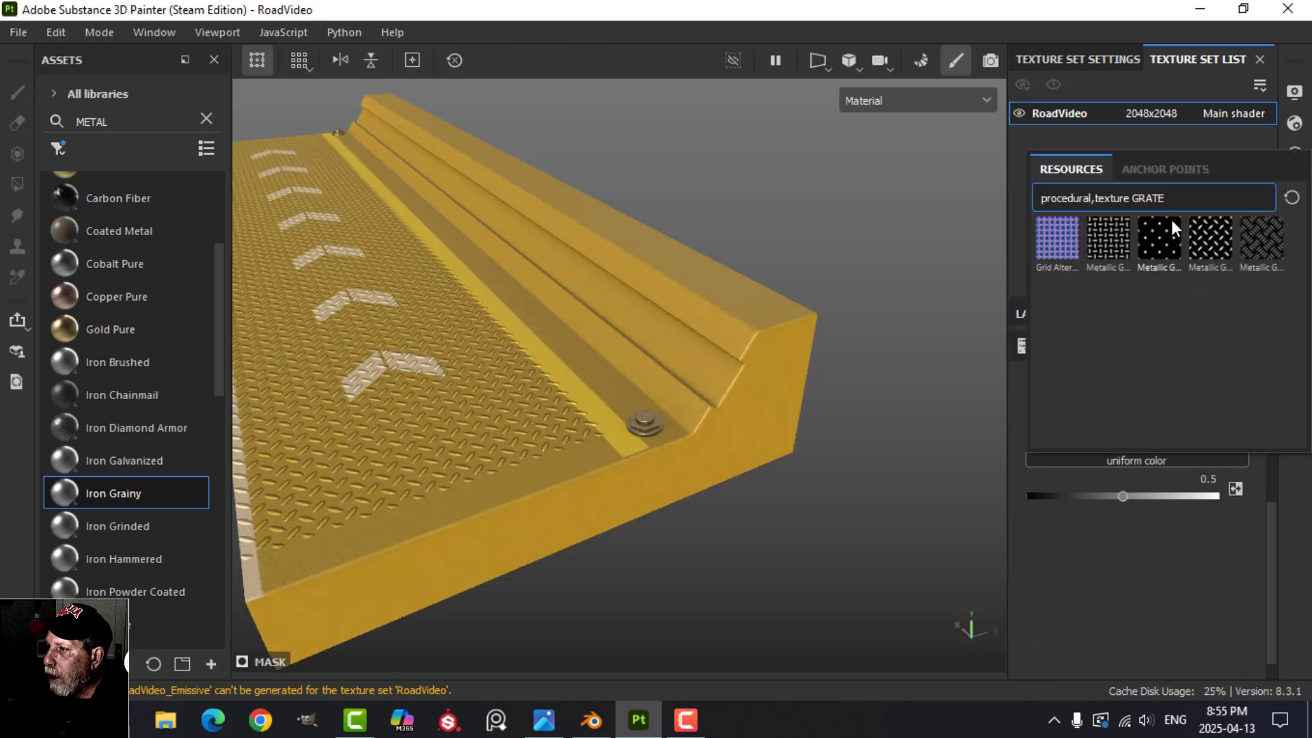
pyautogui.click(1291, 200)
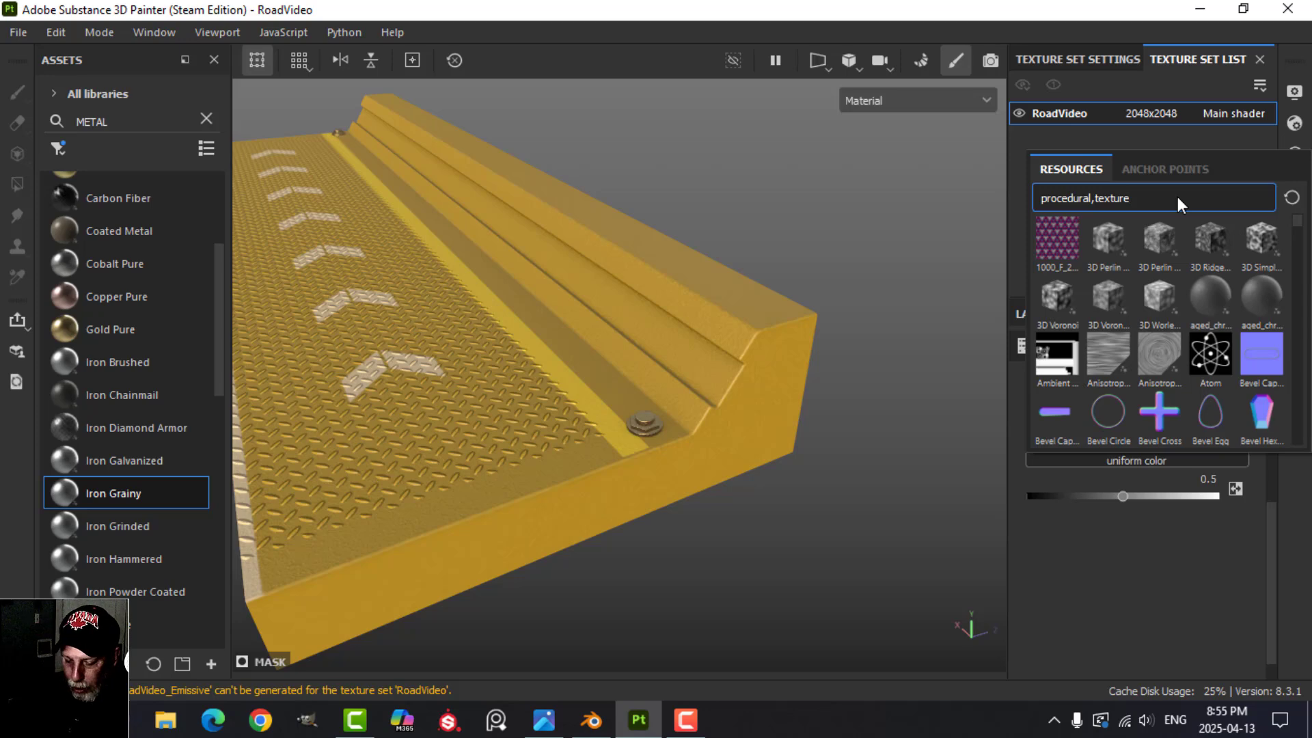
pyautogui.write('STRIP')
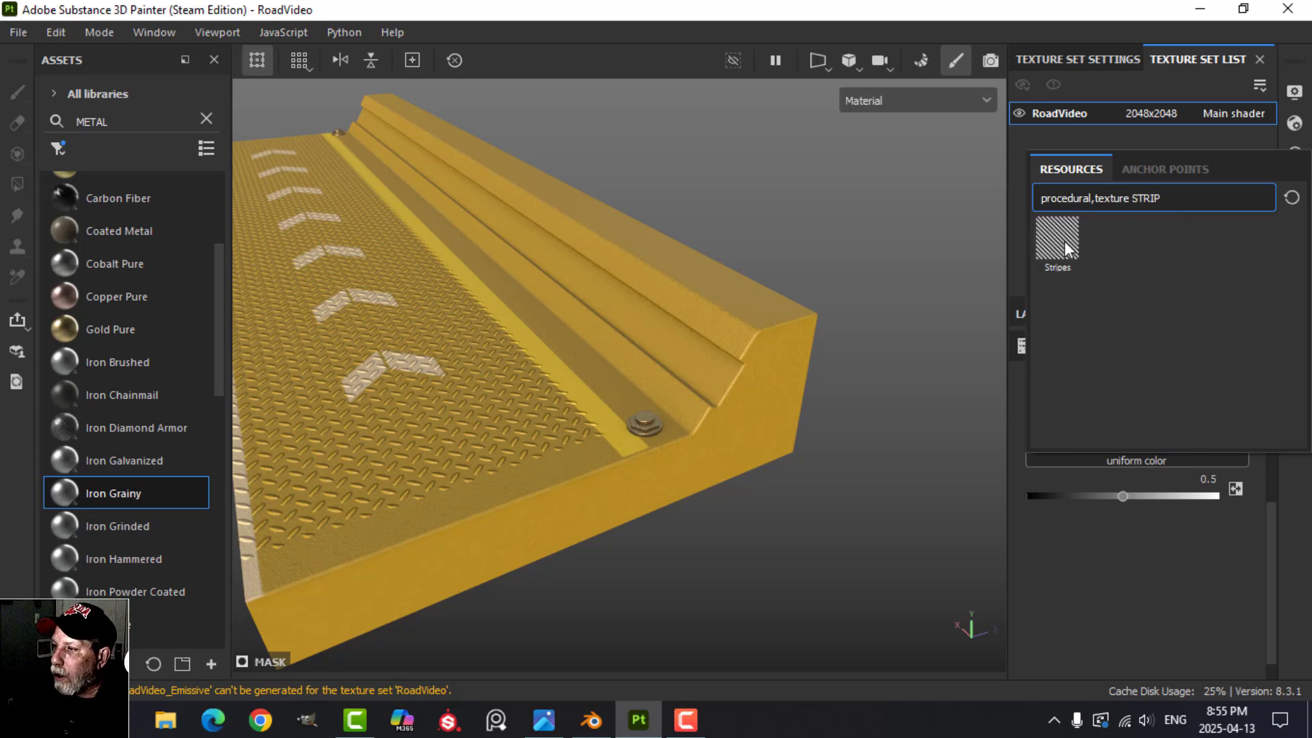
pyautogui.click(1064, 240)
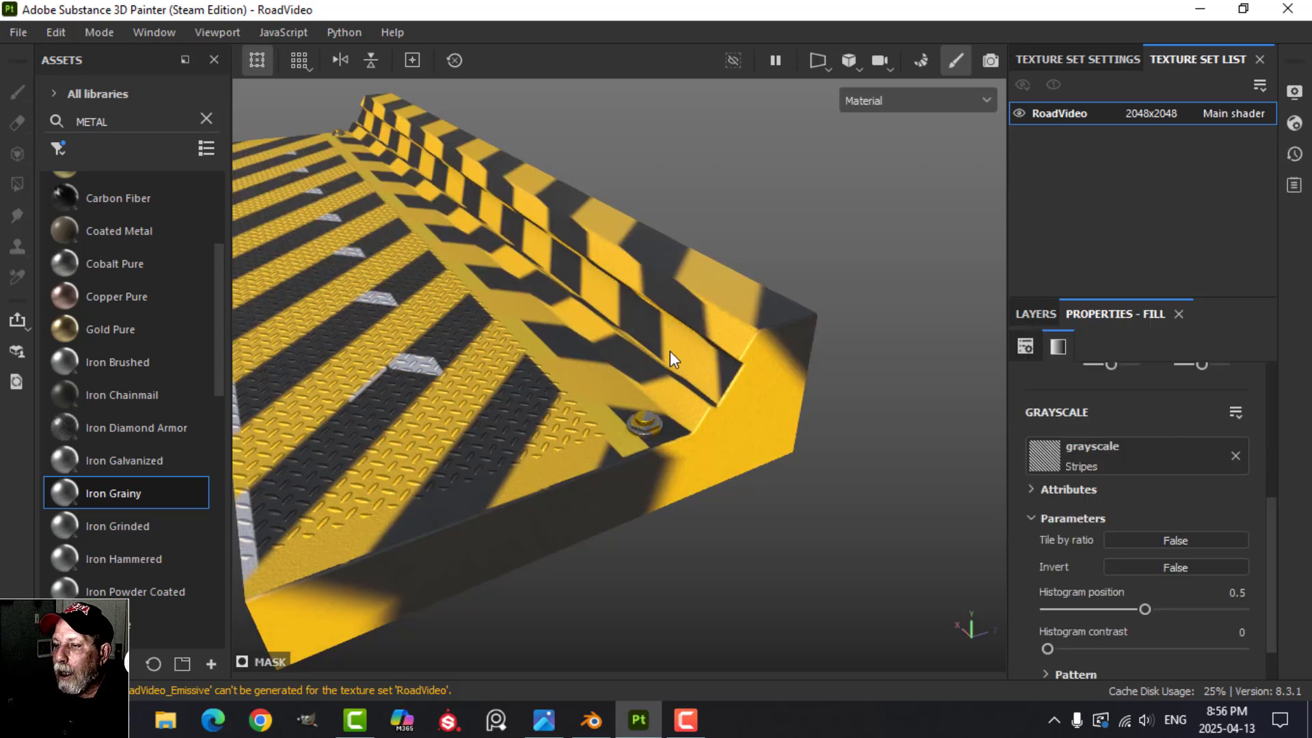
# Place the striped yellow layer in a new folder and add a black mask to the folder
pyautogui.click(1025, 313)
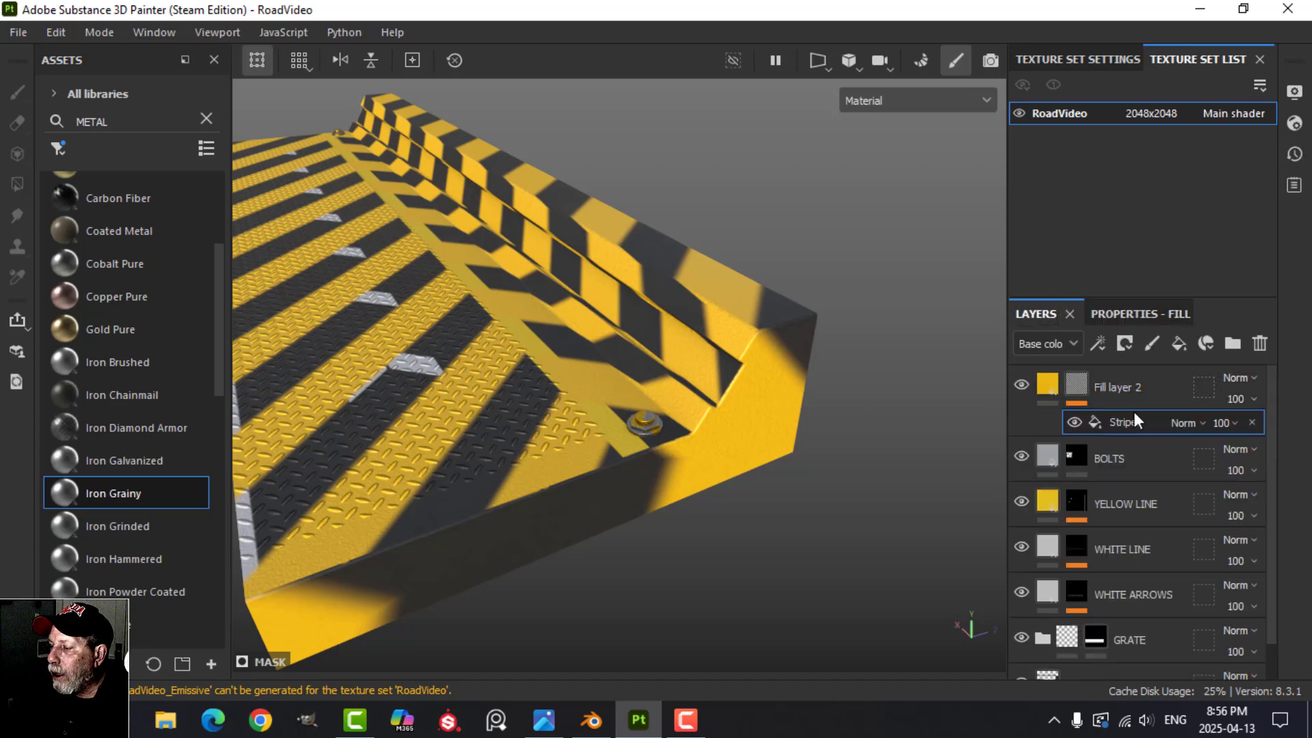
pyautogui.click(1047, 383)
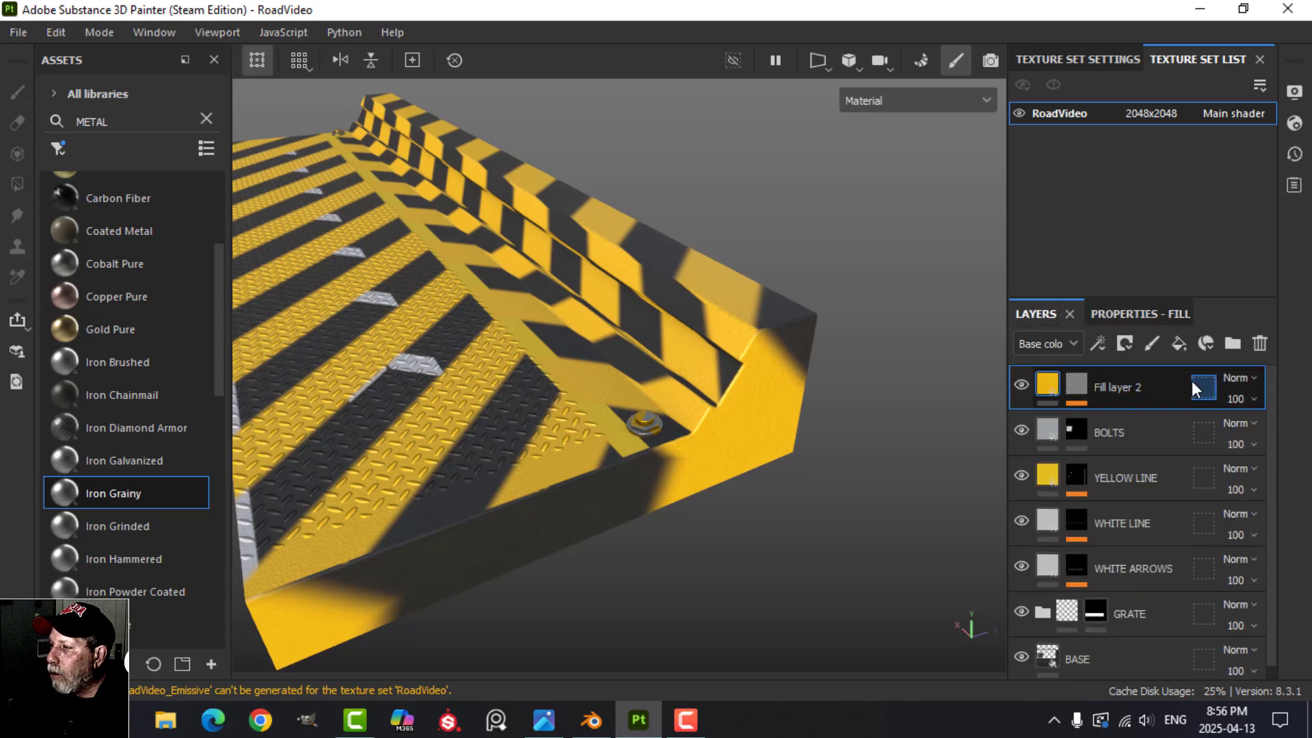
pyautogui.click(1229, 344)
pyautogui.moveTo(1056, 421); pyautogui.dragTo(1073, 403)
pyautogui.moveTo(1082, 396); pyautogui.dragTo(1066, 383)
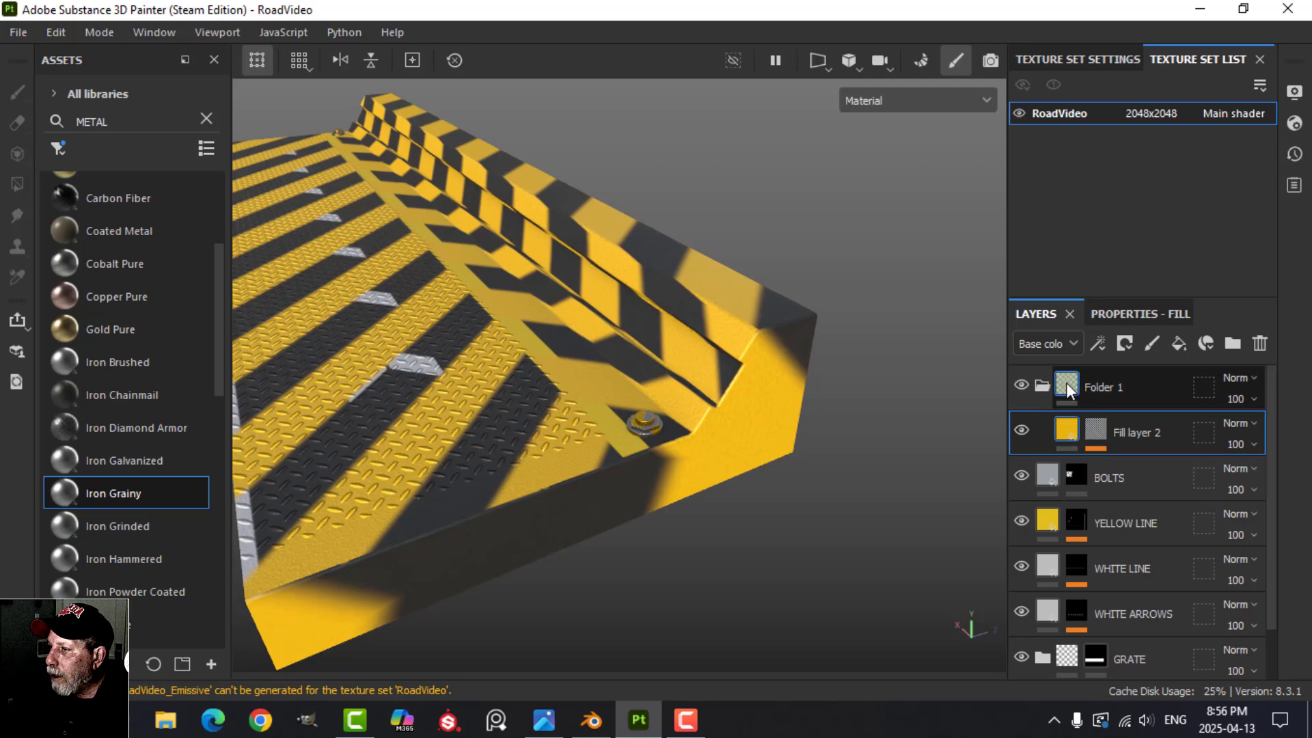
pyautogui.click(1065, 382)
pyautogui.click(1124, 343)
pyautogui.click(1133, 397)
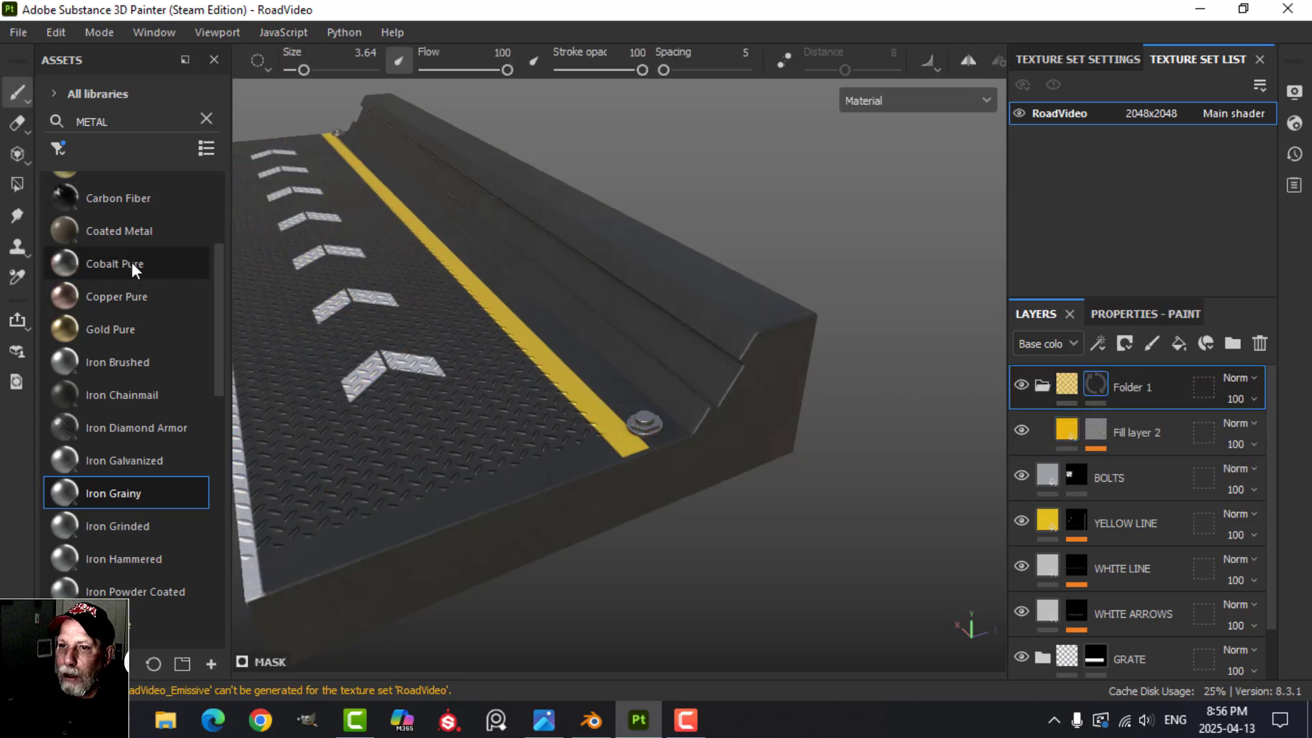
# Reveal the folder's mask only on the curb's inner sloped face with a UV-chunk polygon fill
pyautogui.click(19, 183)
pyautogui.click(704, 373)
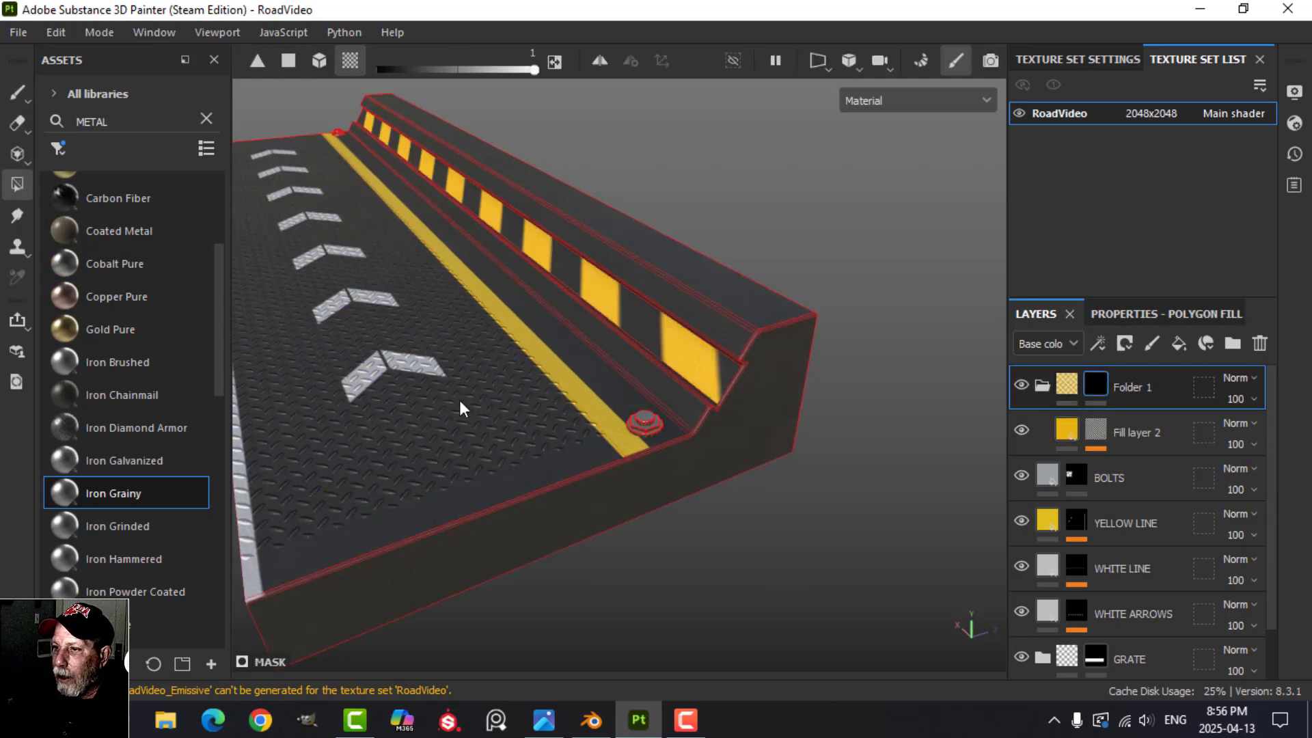
pyautogui.click(18, 93)
pyautogui.scroll(2, 703, 415)
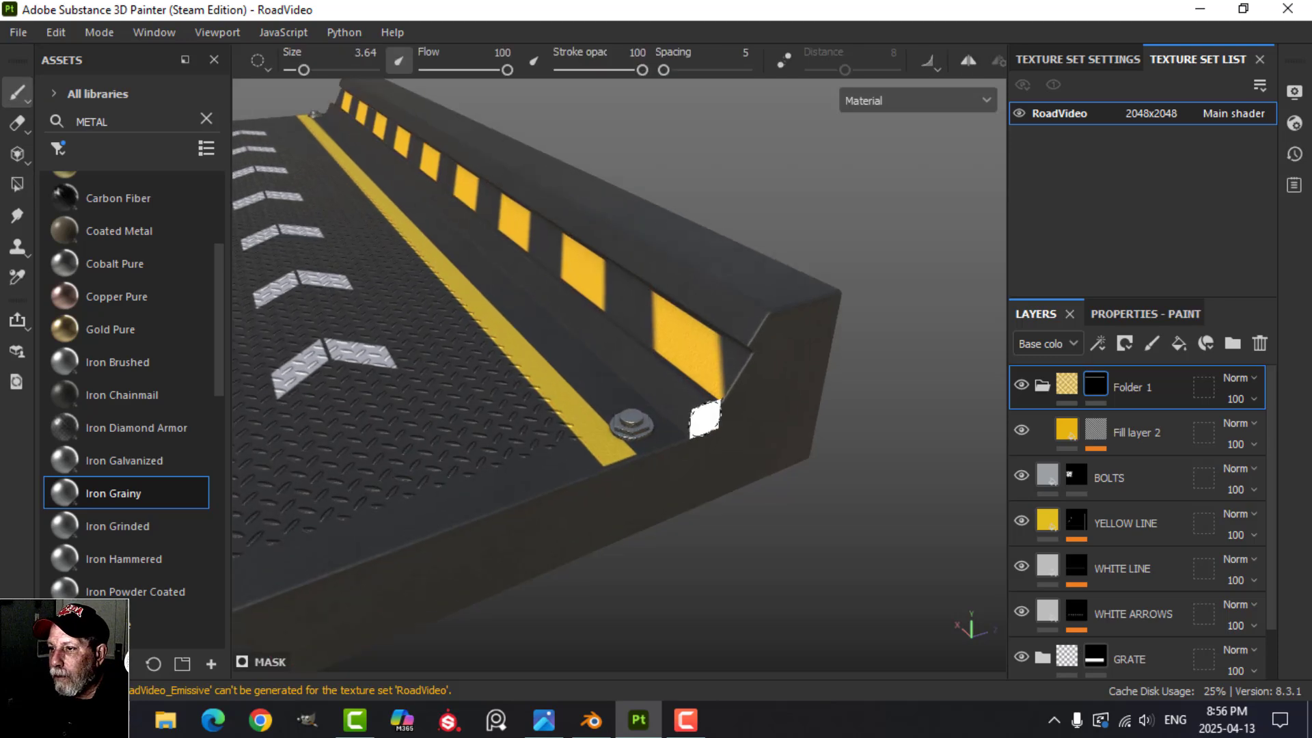
pyautogui.scroll(-1, 705, 418)
# Add a fill layer inside the folder with only color and roughness enabled, and set its base color to dark gray 1F1F1F
pyautogui.click(1075, 432)
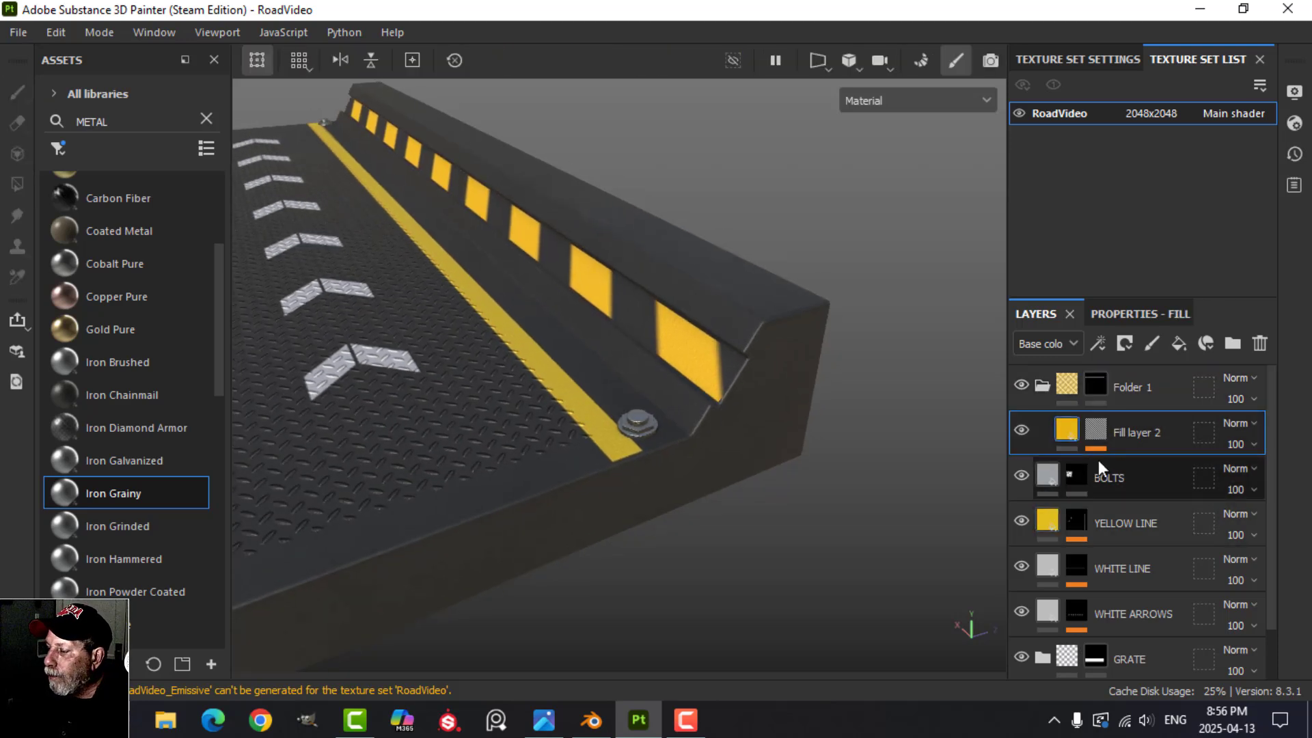
pyautogui.click(1178, 344)
pyautogui.click(1154, 316)
pyautogui.click(1136, 446)
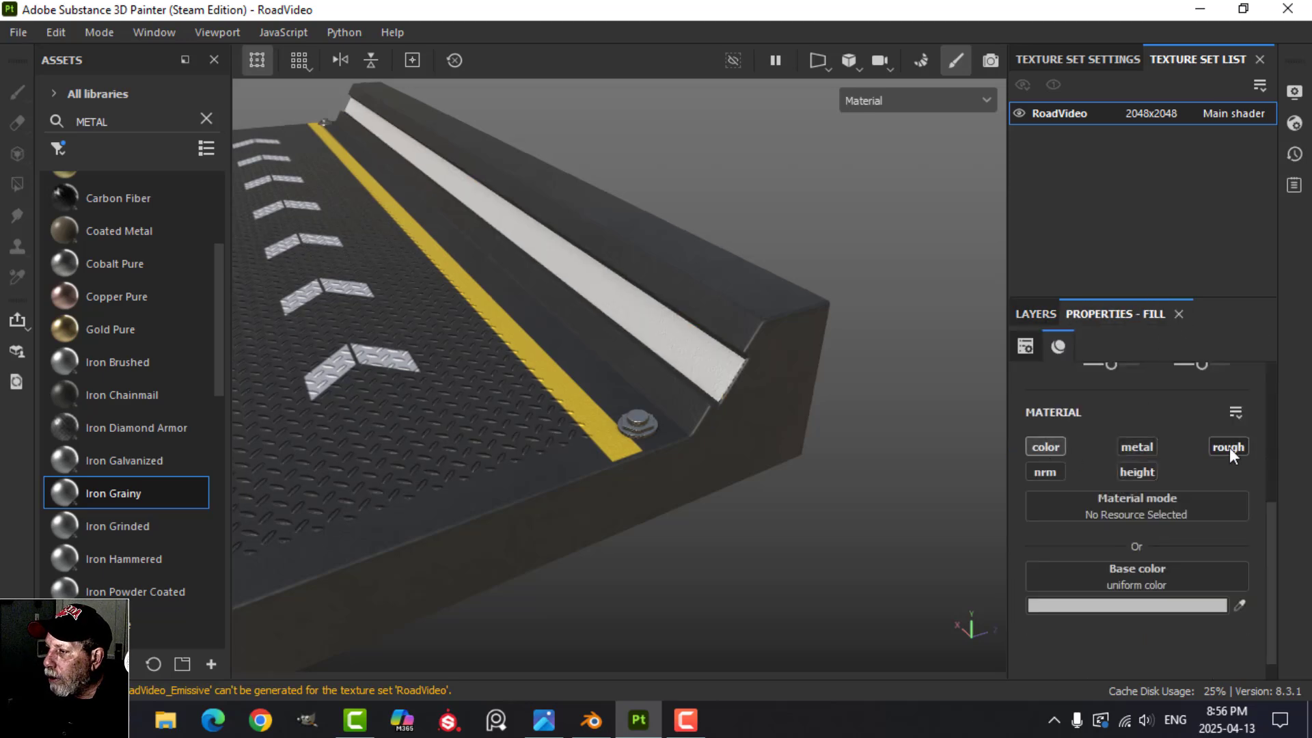
pyautogui.scroll(-1, 1185, 587)
pyautogui.click(1129, 560)
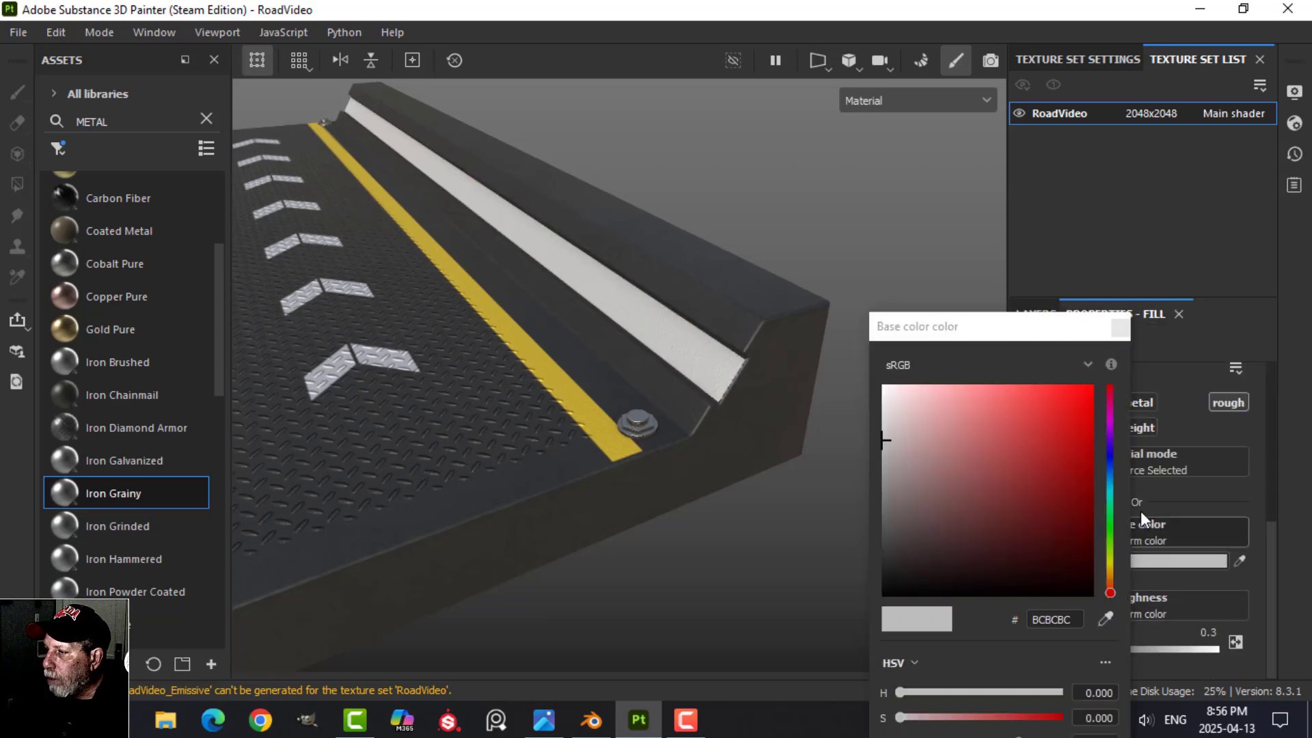
pyautogui.moveTo(940, 553); pyautogui.dragTo(872, 569)
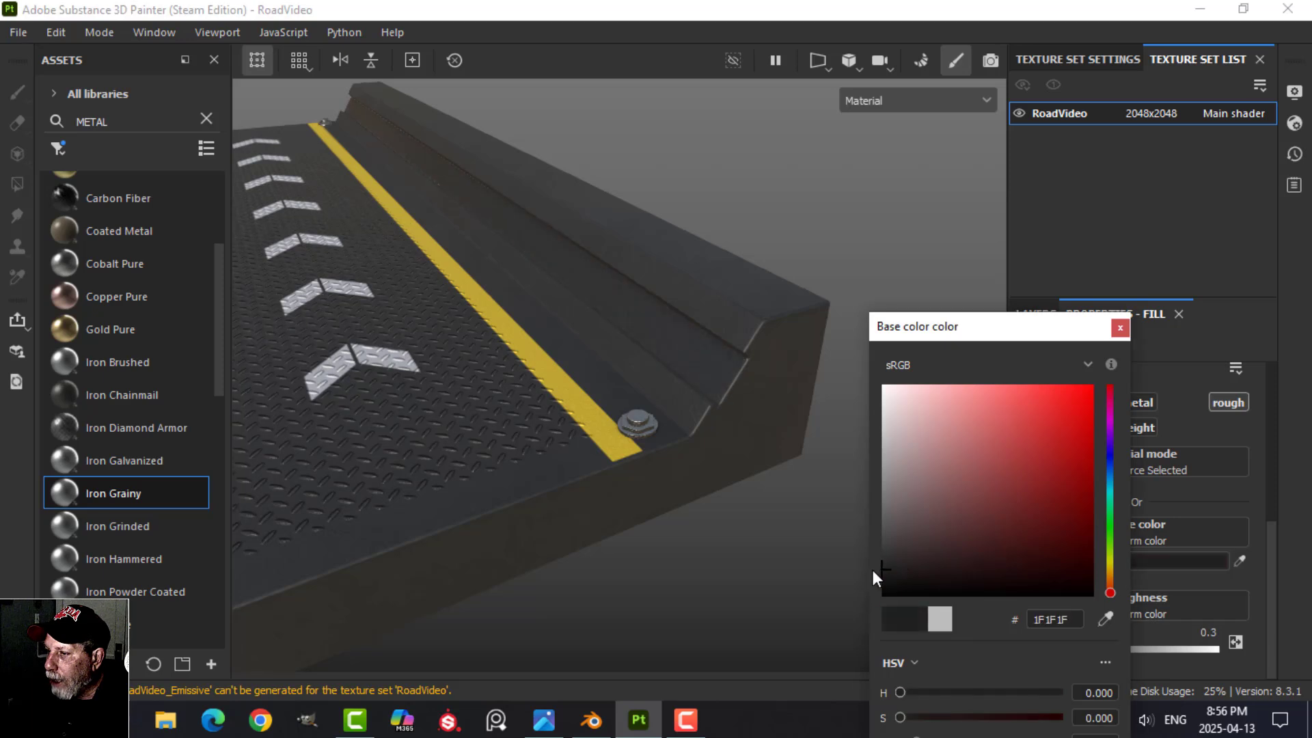
pyautogui.click(1119, 327)
# Move the dark gray fill layer below the striped yellow layer inside the folder
pyautogui.click(1054, 318)
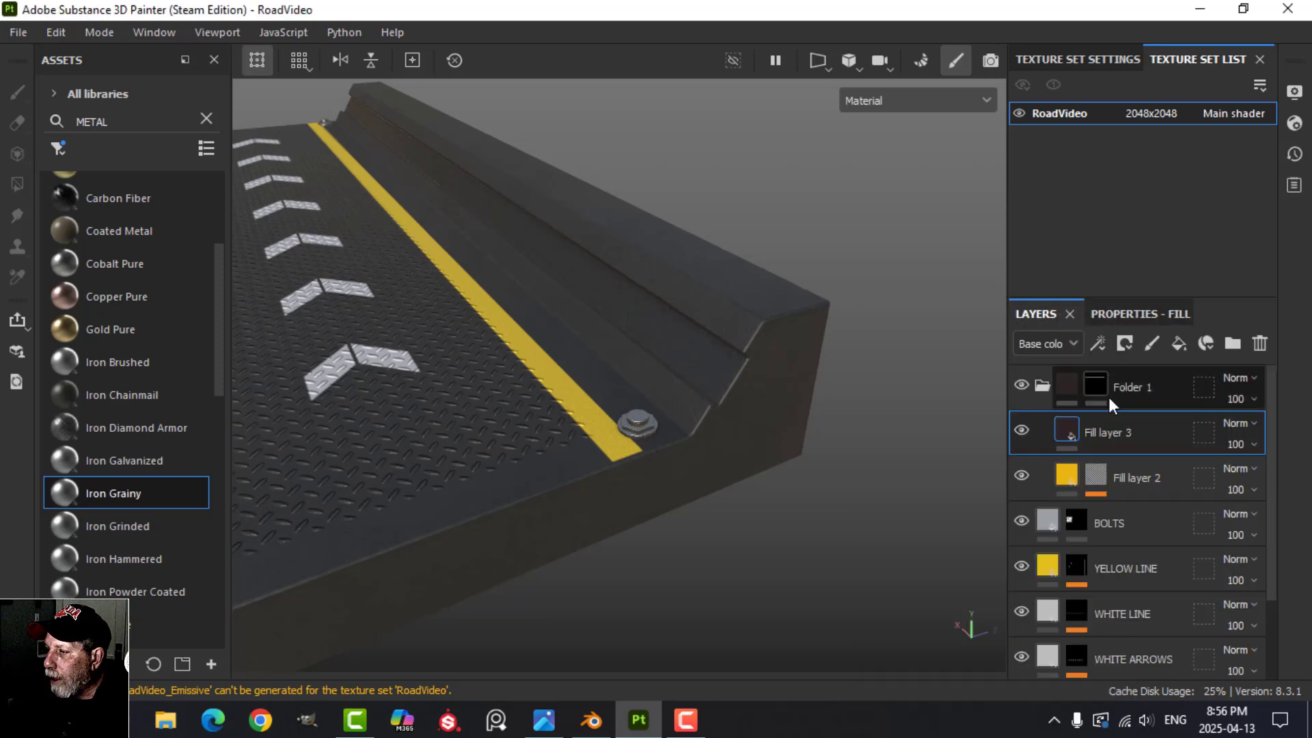
pyautogui.moveTo(1068, 429); pyautogui.dragTo(1068, 490)
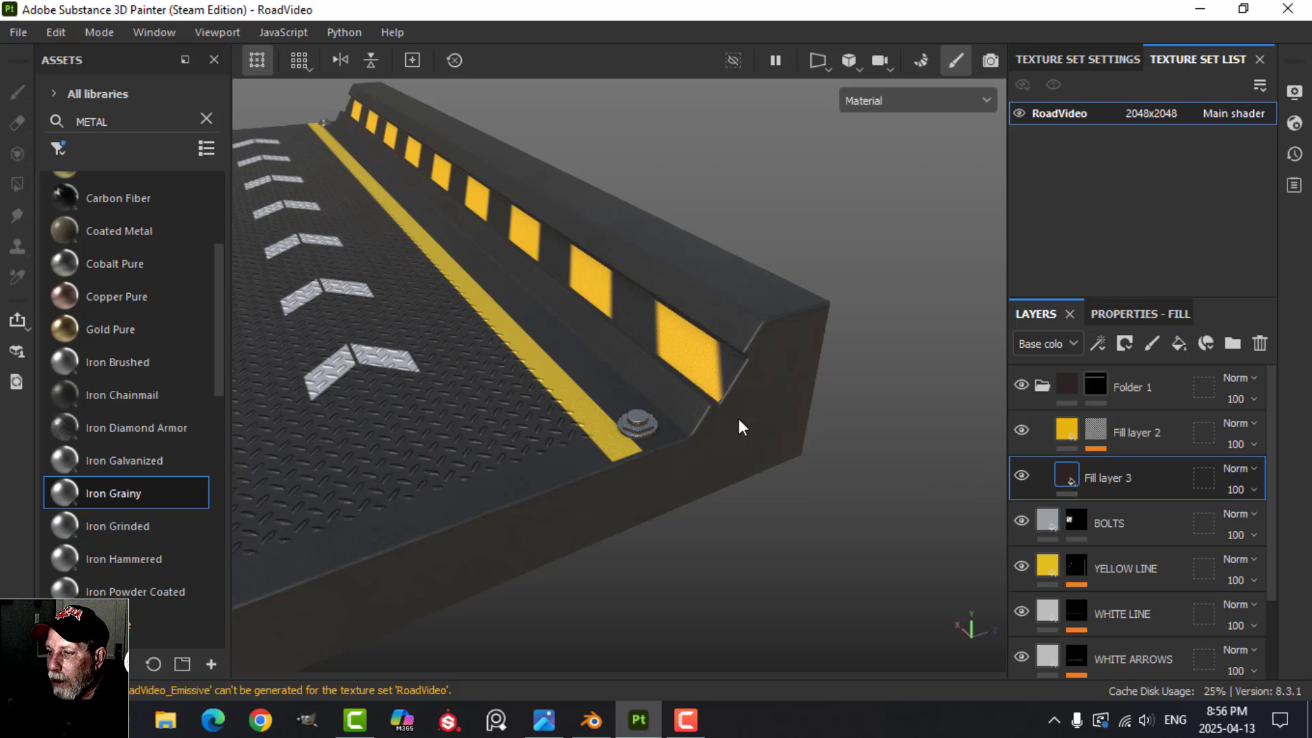
pyautogui.scroll(-3, 738, 419)
pyautogui.scroll(3, 732, 404)
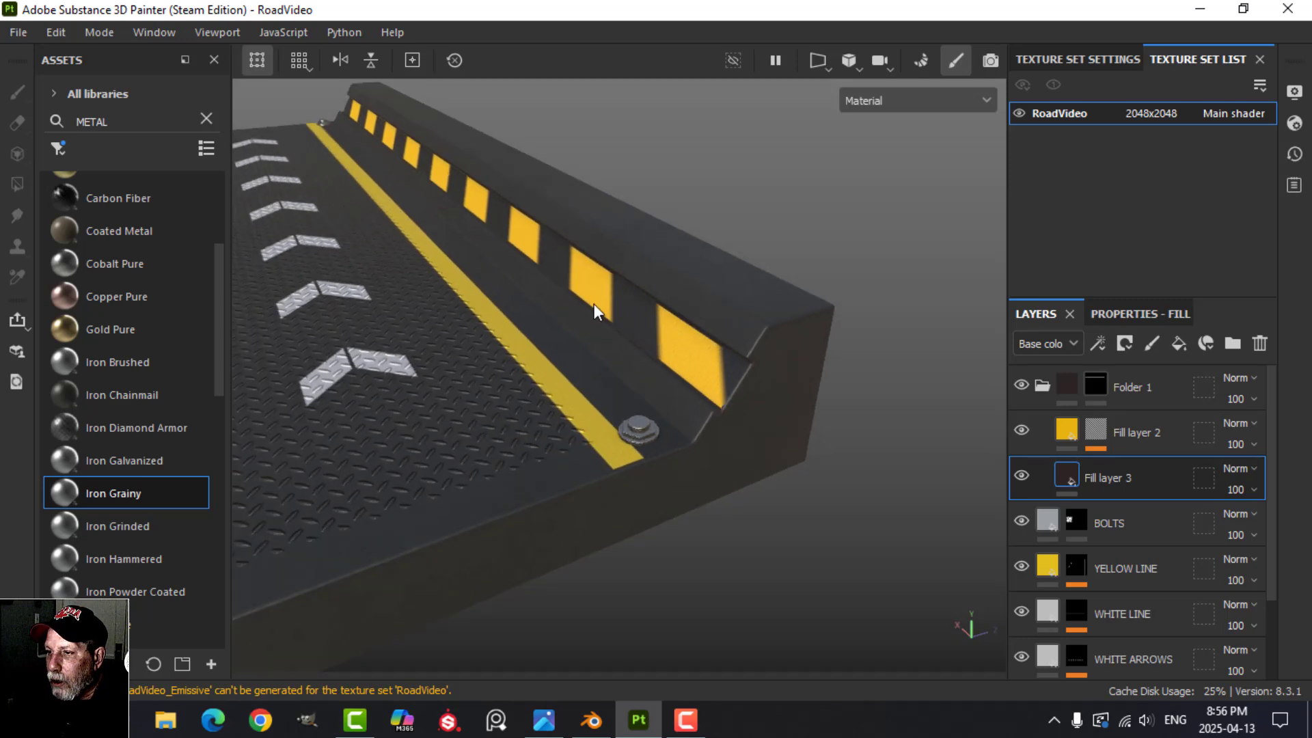
# Set the histogram position of the Stripes fill in the yellow layer's mask to 0.95
pyautogui.click(1096, 432)
pyautogui.click(1133, 466)
pyautogui.click(1140, 314)
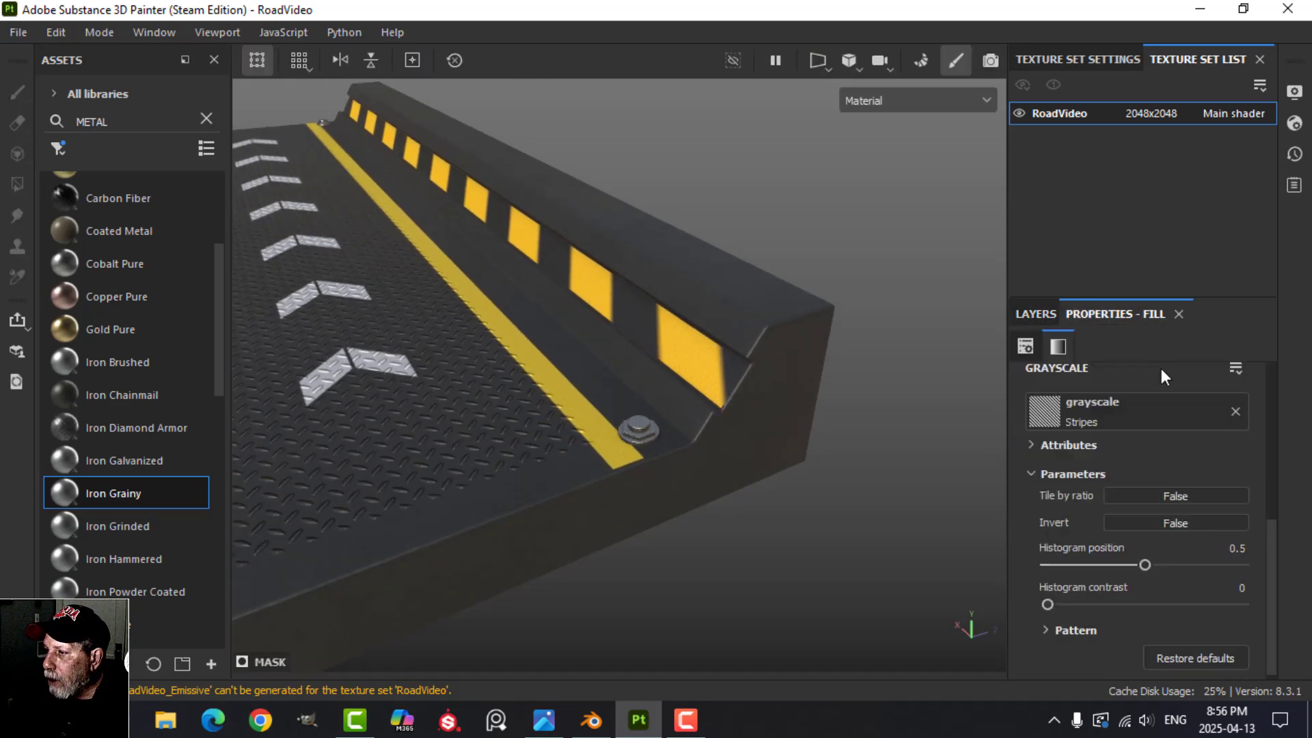
pyautogui.moveTo(1143, 564); pyautogui.dragTo(1231, 564)
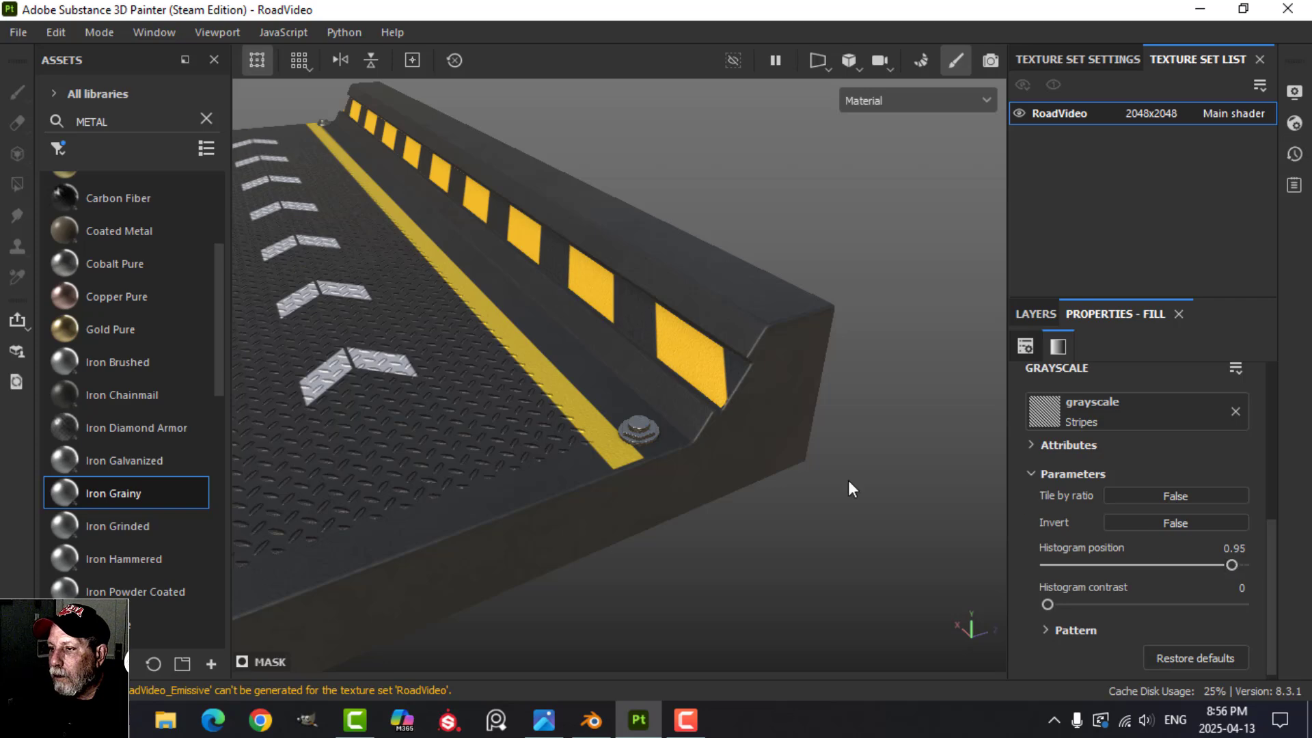
# Examine the yellow and black hazard stripes along the curb at both ends of the road section
pyautogui.scroll(3, 708, 424)
pyautogui.scroll(-4, 704, 444)
pyautogui.scroll(-4, 704, 451)
pyautogui.moveTo(703, 451)
pyautogui.keyDown('alt'); pyautogui.mouseDown()
pyautogui.moveTo(547, 354)
pyautogui.moveTo(689, 449)
pyautogui.mouseUp(); pyautogui.keyUp('alt')
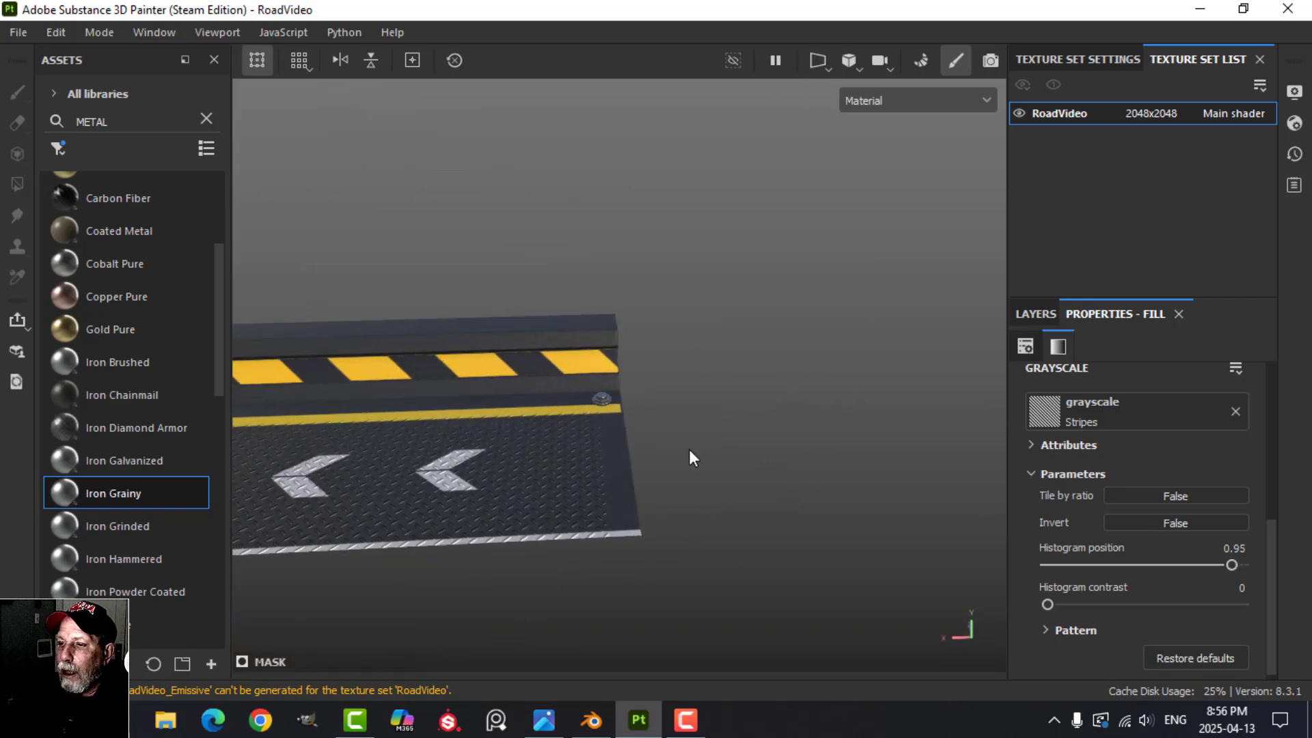
pyautogui.keyDown('alt'); pyautogui.moveTo(688, 449); pyautogui.dragTo(844, 411, button='middle'); pyautogui.keyUp('alt')
pyautogui.scroll(3, 679, 433)
pyautogui.scroll(-6, 628, 440)
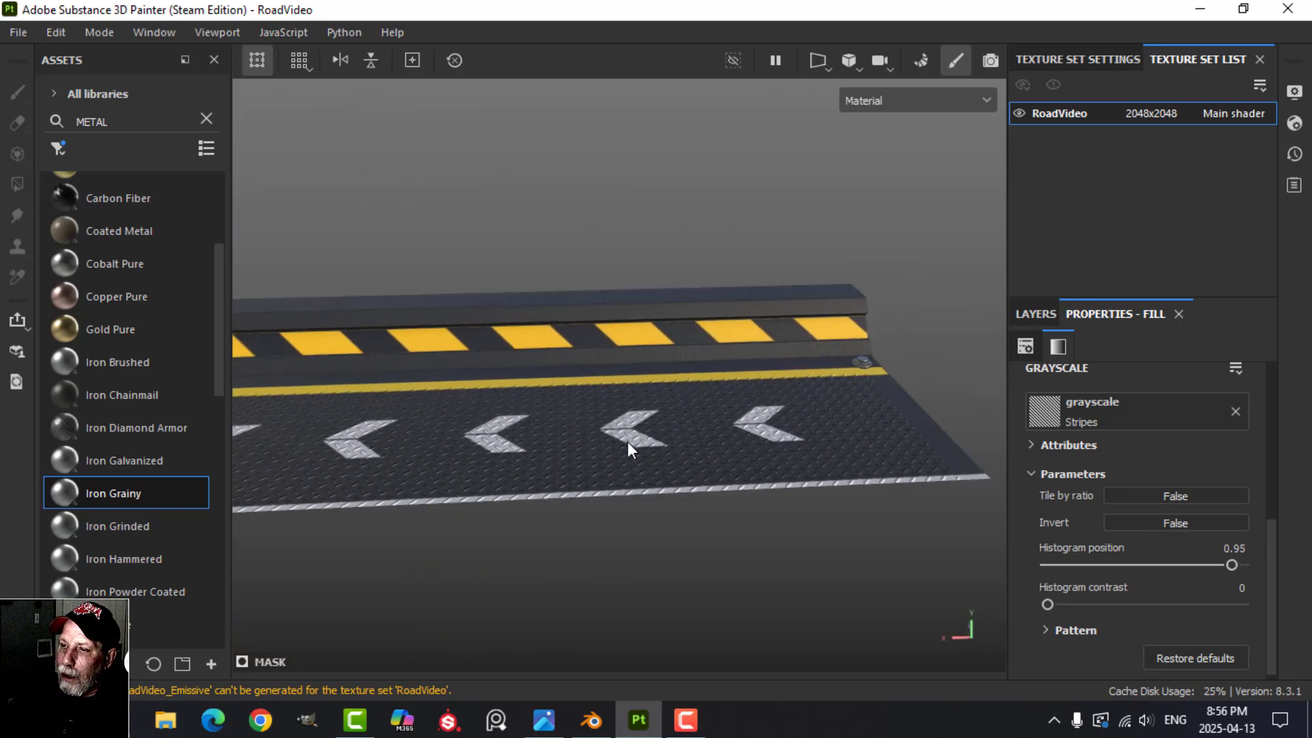
pyautogui.keyDown('alt'); pyautogui.moveTo(627, 442); pyautogui.dragTo(766, 400, button='middle'); pyautogui.keyUp('alt')
pyautogui.scroll(-1, 522, 413)
pyautogui.keyDown('alt'); pyautogui.moveTo(405, 418); pyautogui.dragTo(415, 455, button='middle'); pyautogui.keyUp('alt')
pyautogui.scroll(4, 404, 445)
pyautogui.scroll(3, 397, 456)
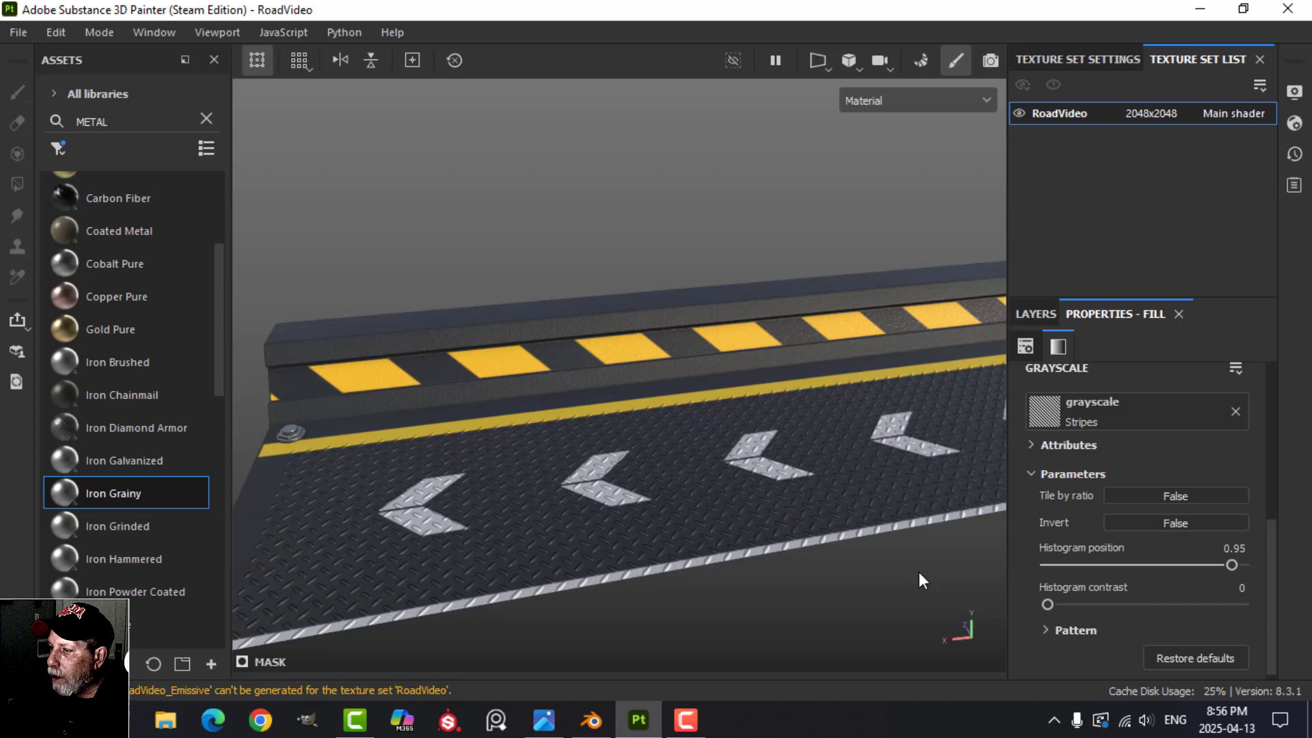
# Set the pattern width of the Stripes fill in the yellow layer's mask to 0.38
pyautogui.click(1064, 630)
pyautogui.scroll(-3, 1137, 633)
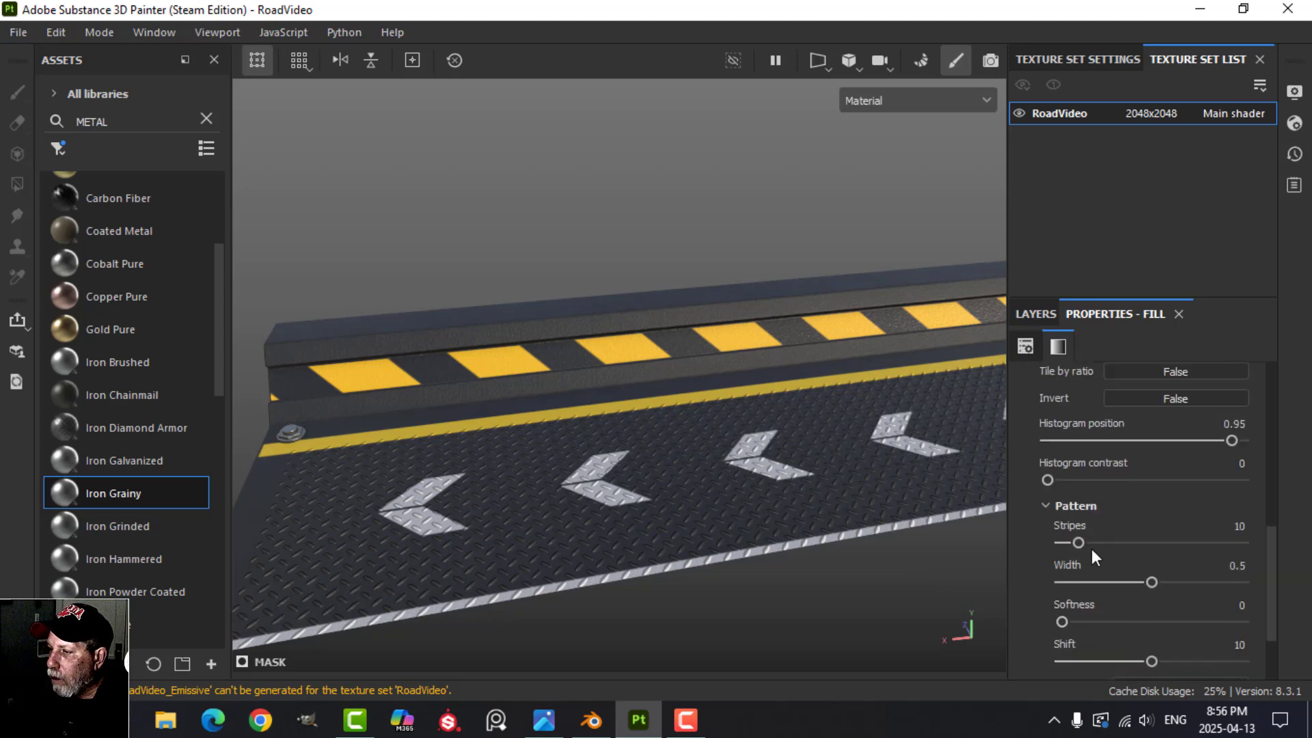
pyautogui.moveTo(1152, 583); pyautogui.dragTo(1128, 582)
# Examine the spacing of the hazard stripes along the whole curb and at both ends of the road section
pyautogui.scroll(2, 818, 460)
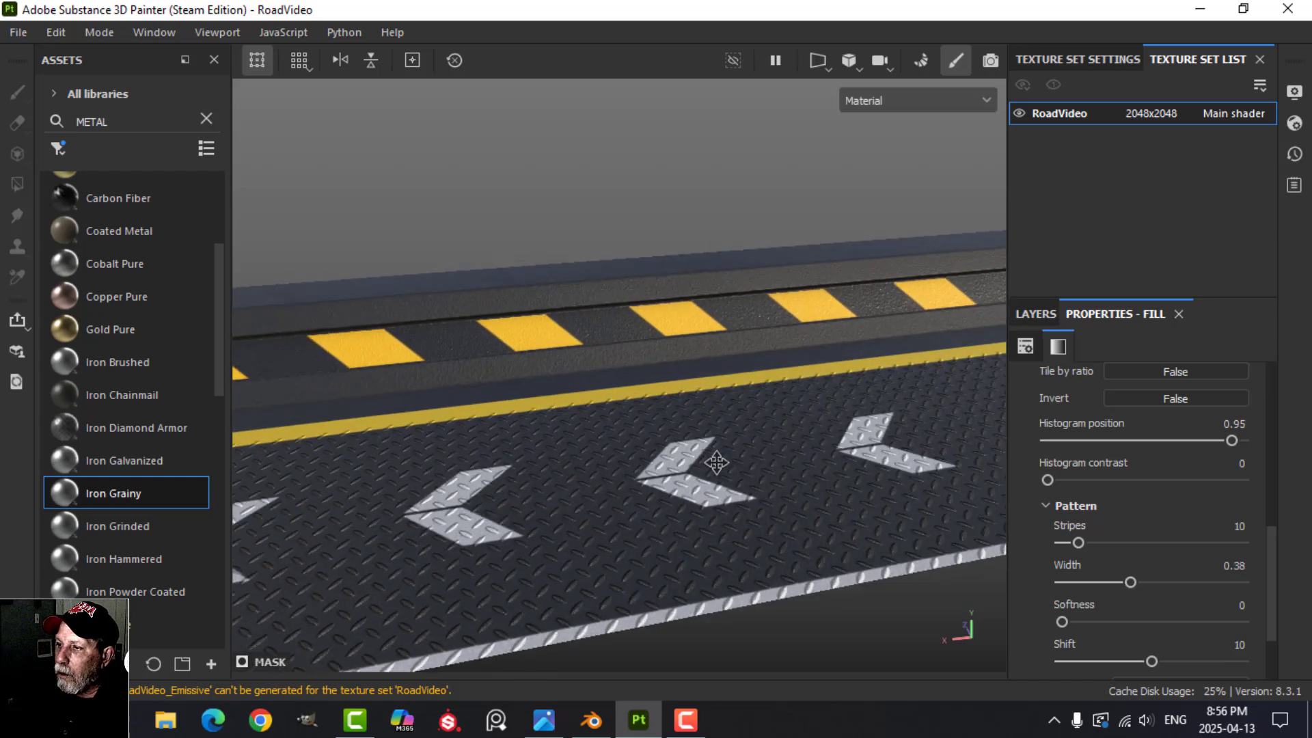
pyautogui.scroll(-5, 866, 406)
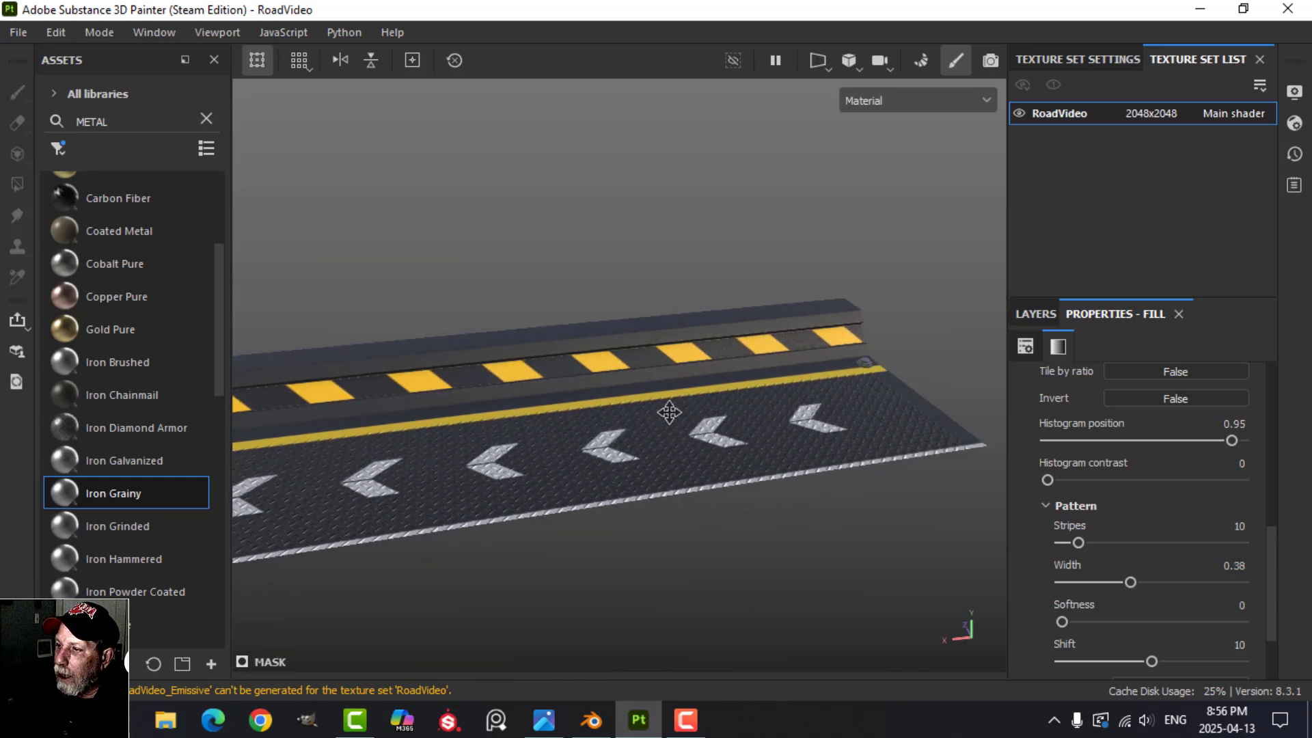
pyautogui.moveTo(752, 409); pyautogui.dragTo(861, 412, button='middle')
pyautogui.keyDown('alt'); pyautogui.moveTo(860, 412); pyautogui.dragTo(729, 445); pyautogui.keyUp('alt')
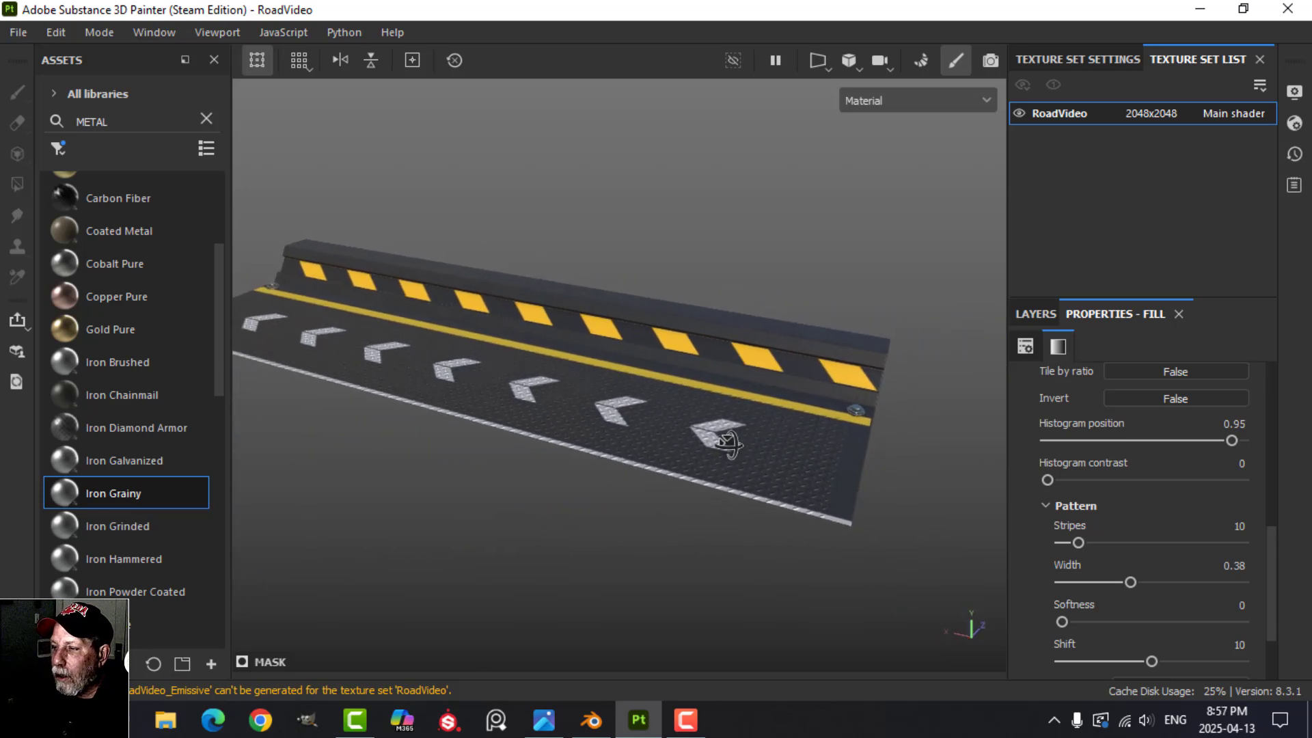
pyautogui.keyDown('alt'); pyautogui.moveTo(815, 440); pyautogui.dragTo(606, 543); pyautogui.keyUp('alt')
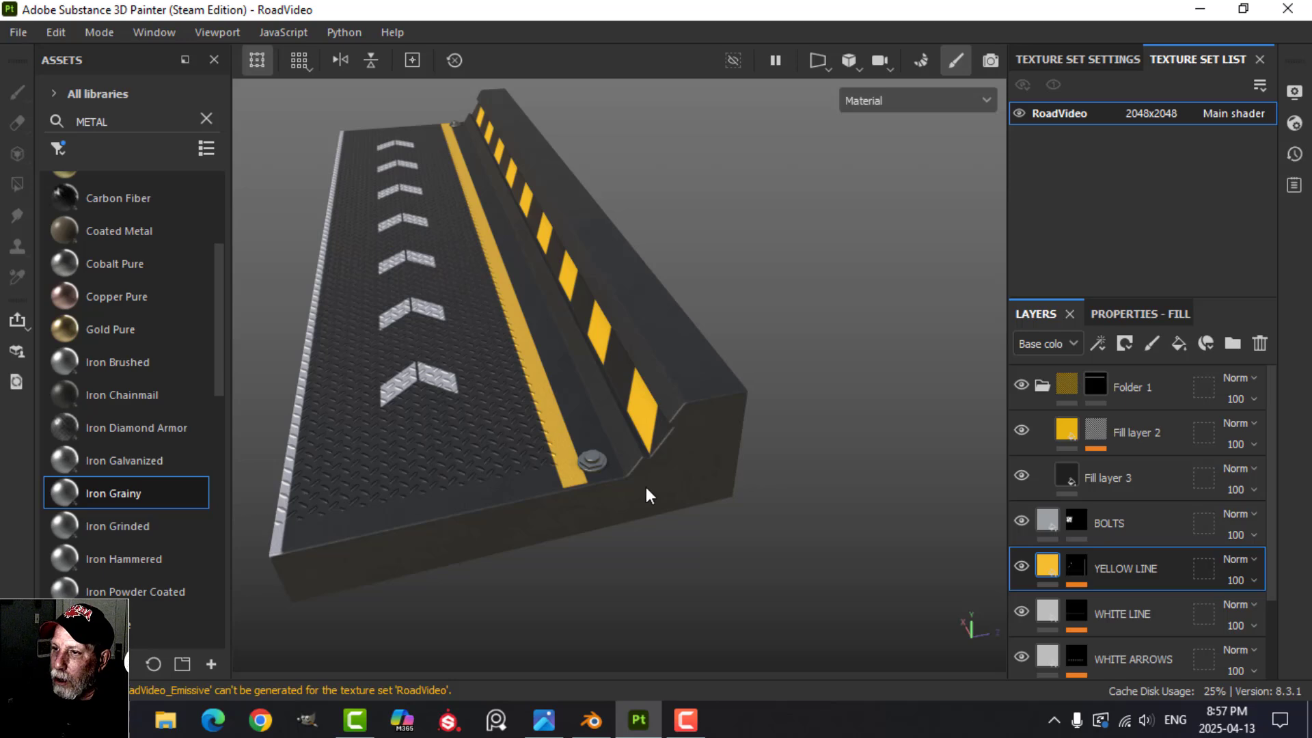
pyautogui.scroll(3, 736, 560)
pyautogui.scroll(-6, 724, 560)
pyautogui.keyDown('alt'); pyautogui.moveTo(677, 561); pyautogui.dragTo(693, 526); pyautogui.keyUp('alt')
# Collapse the folder holding the yellow and black stripe layers and rename it HAZARD
pyautogui.click(1048, 388)
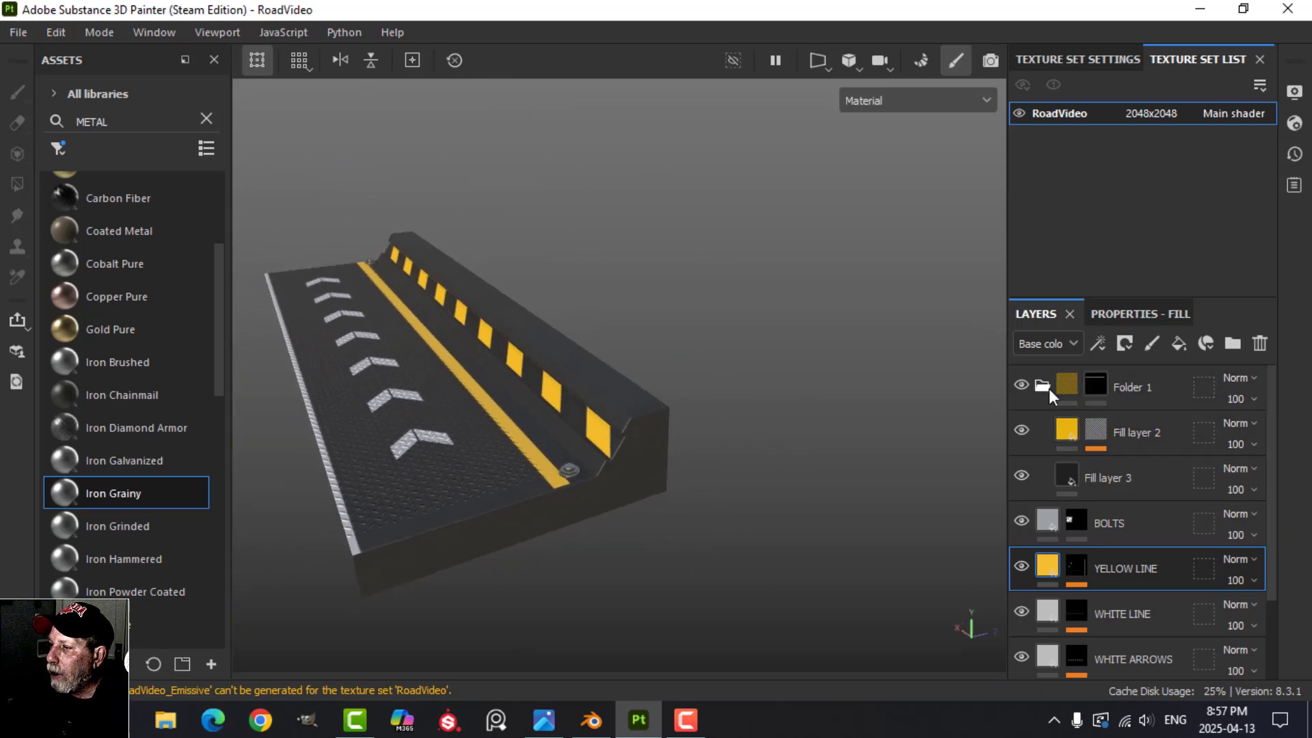
pyautogui.click(1043, 386)
pyautogui.doubleClick(1138, 387)
pyautogui.write('HA')
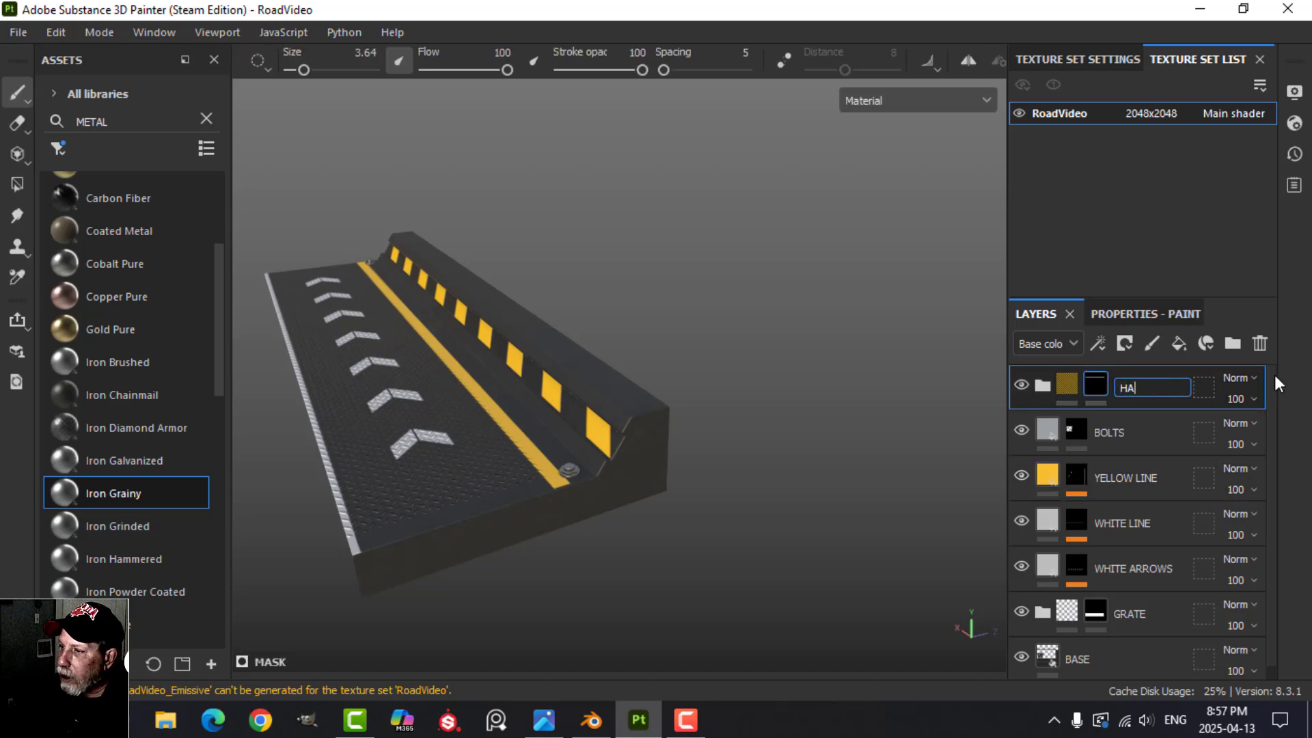
pyautogui.write('ZARD')
pyautogui.press('Return')
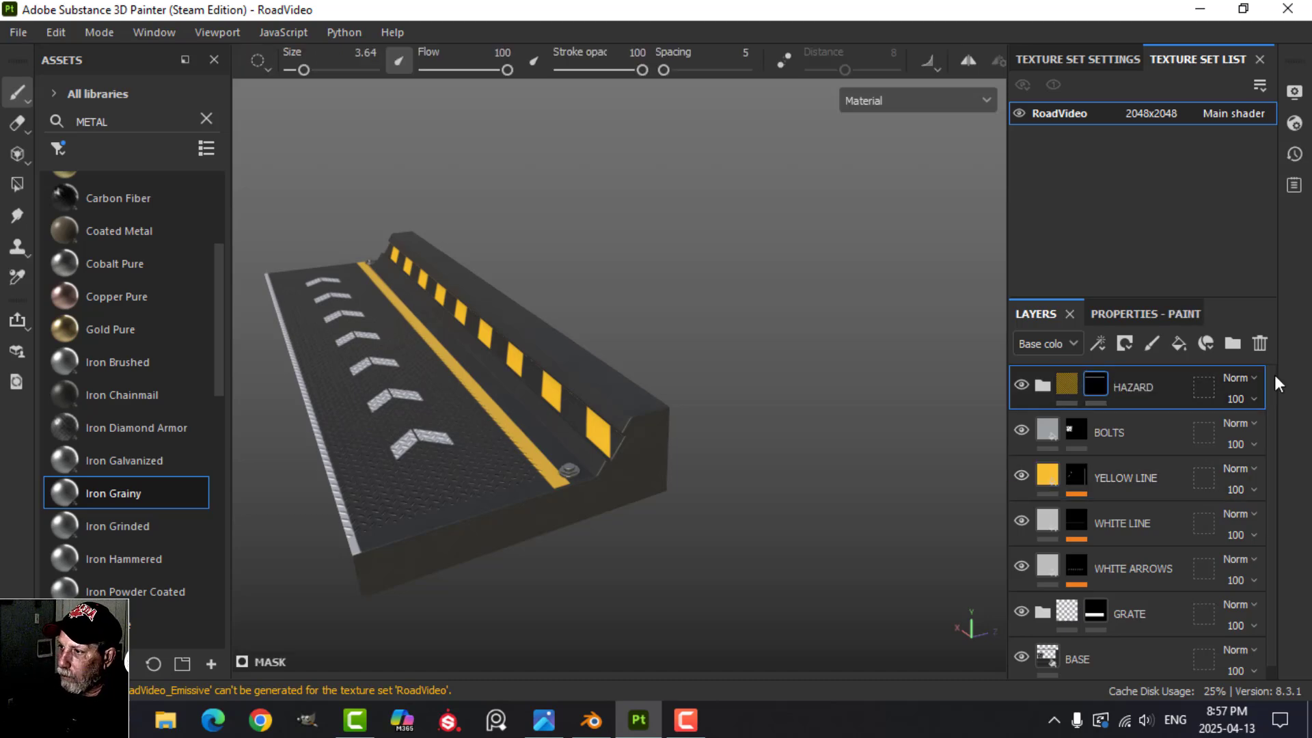
# Export the RoadVideo textures to the TEXTURES ROAD VIDEO folder using the PBR Metallic Roughness ShortName_1 template, and leave the export dialog
pyautogui.click(18, 32)
pyautogui.click(97, 313)
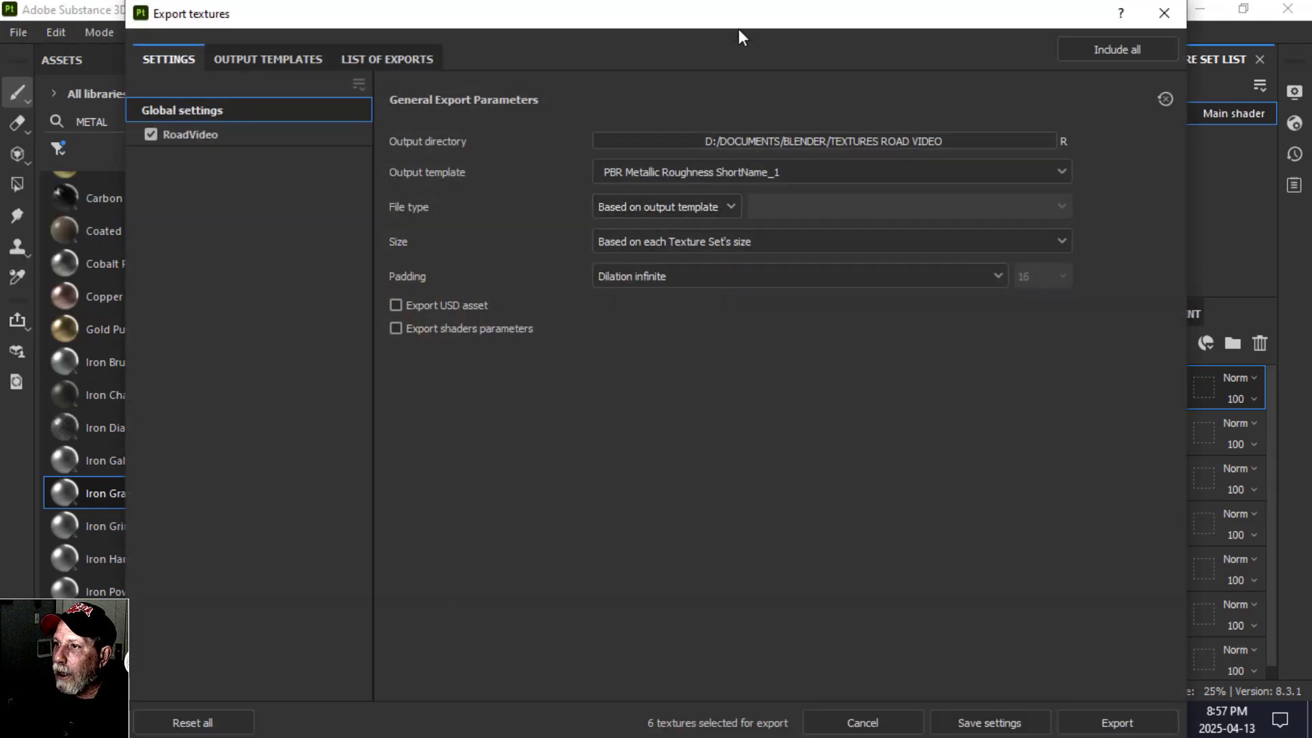
pyautogui.moveTo(738, 31)
pyautogui.mouseDown()
pyautogui.moveTo(749, 61)
pyautogui.moveTo(713, 28)
pyautogui.mouseUp()
pyautogui.click(1064, 675)
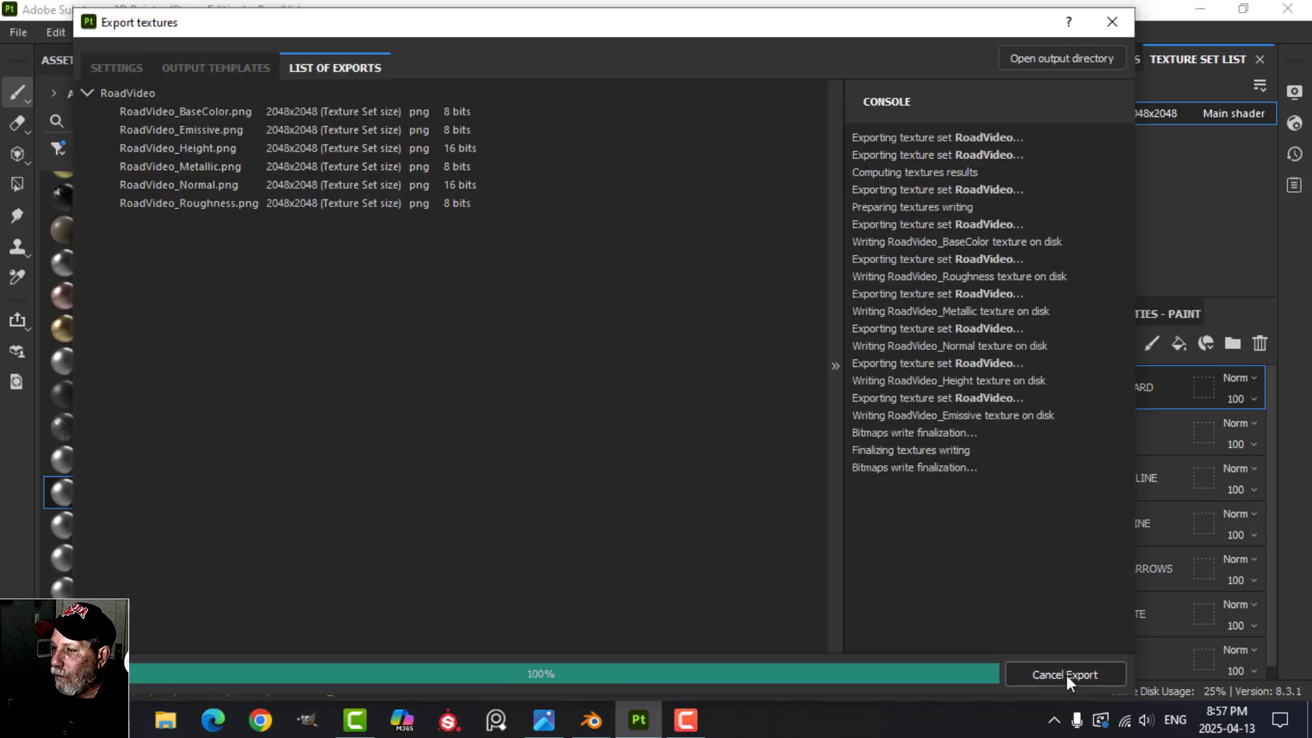
pyautogui.click(1114, 16)
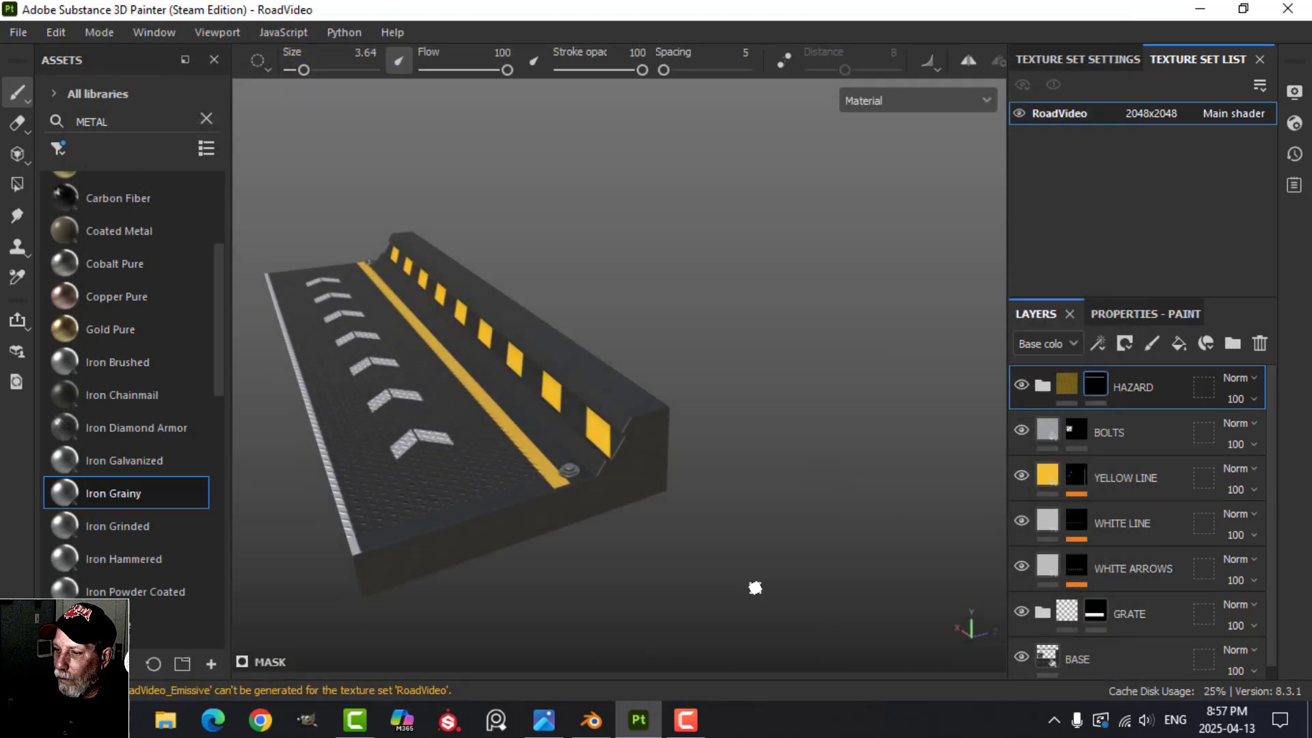
# Switch to Blender, reload the Road material's image textures in the Shading workspace, and return to the Layout workspace
pyautogui.click(591, 719)
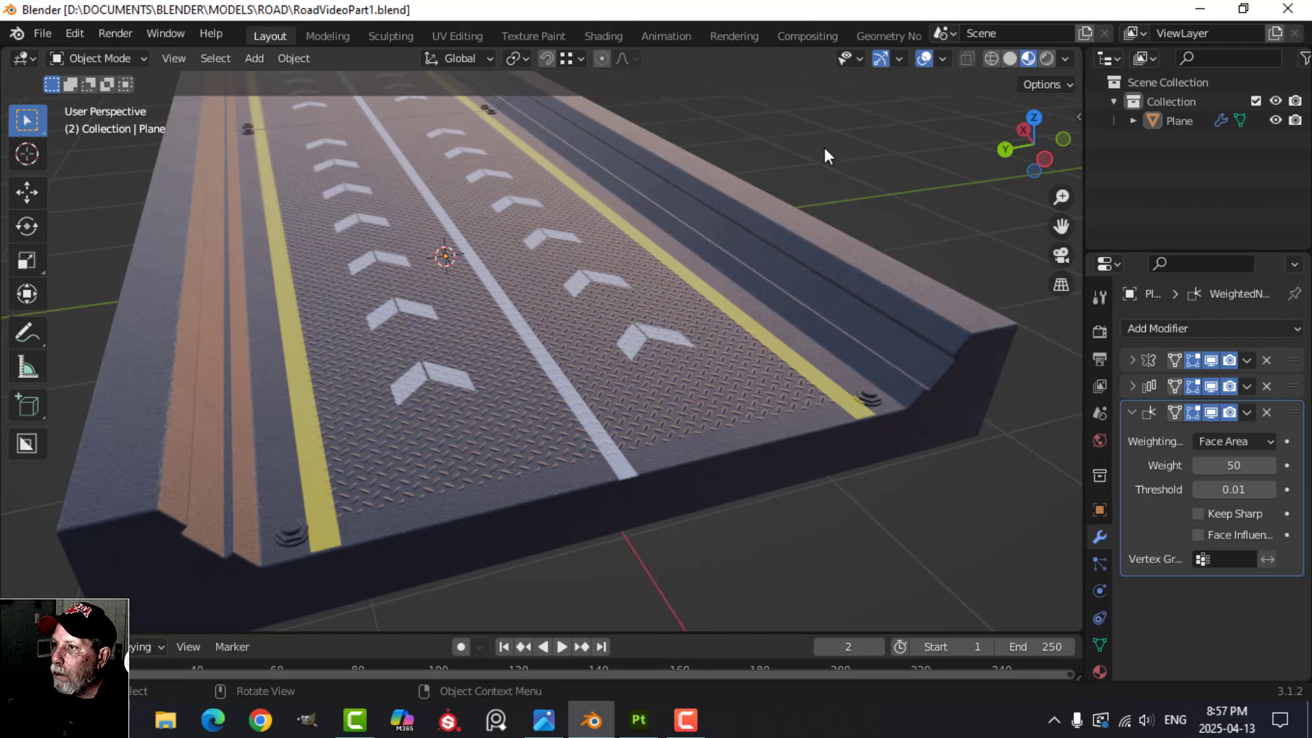
pyautogui.click(607, 37)
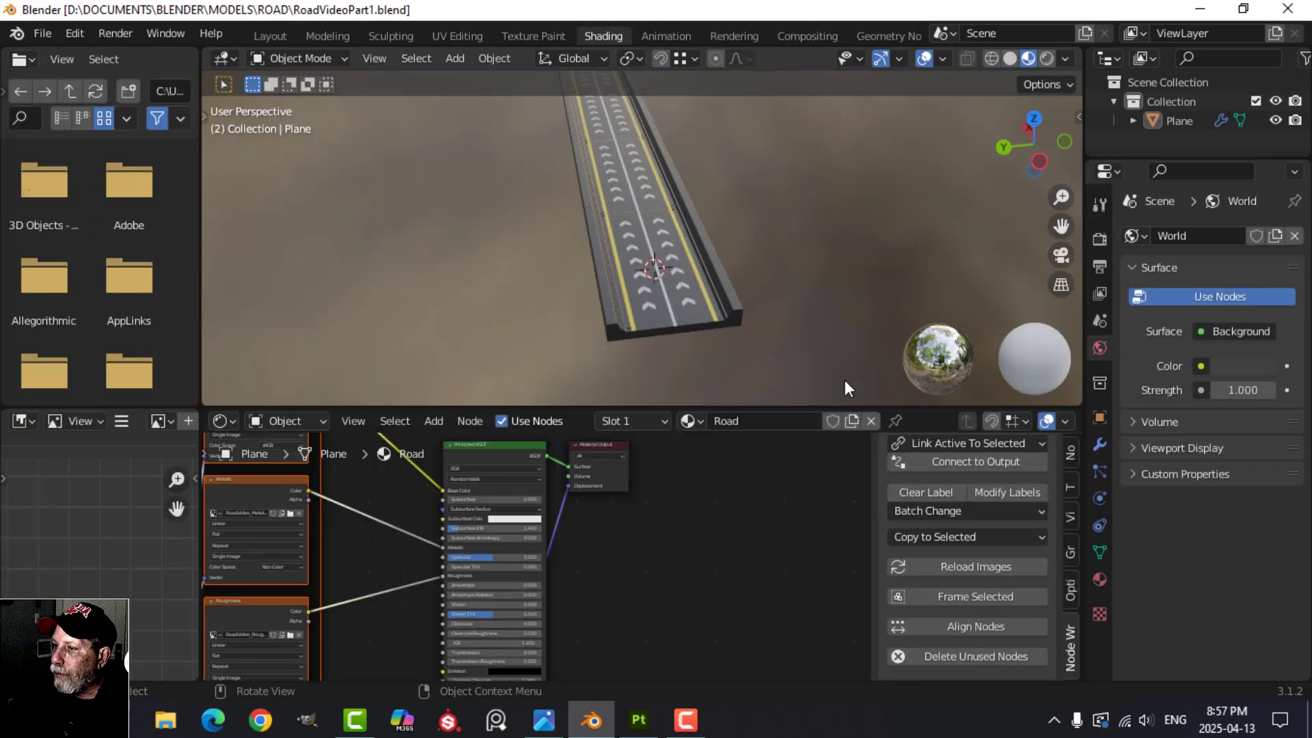
pyautogui.click(955, 568)
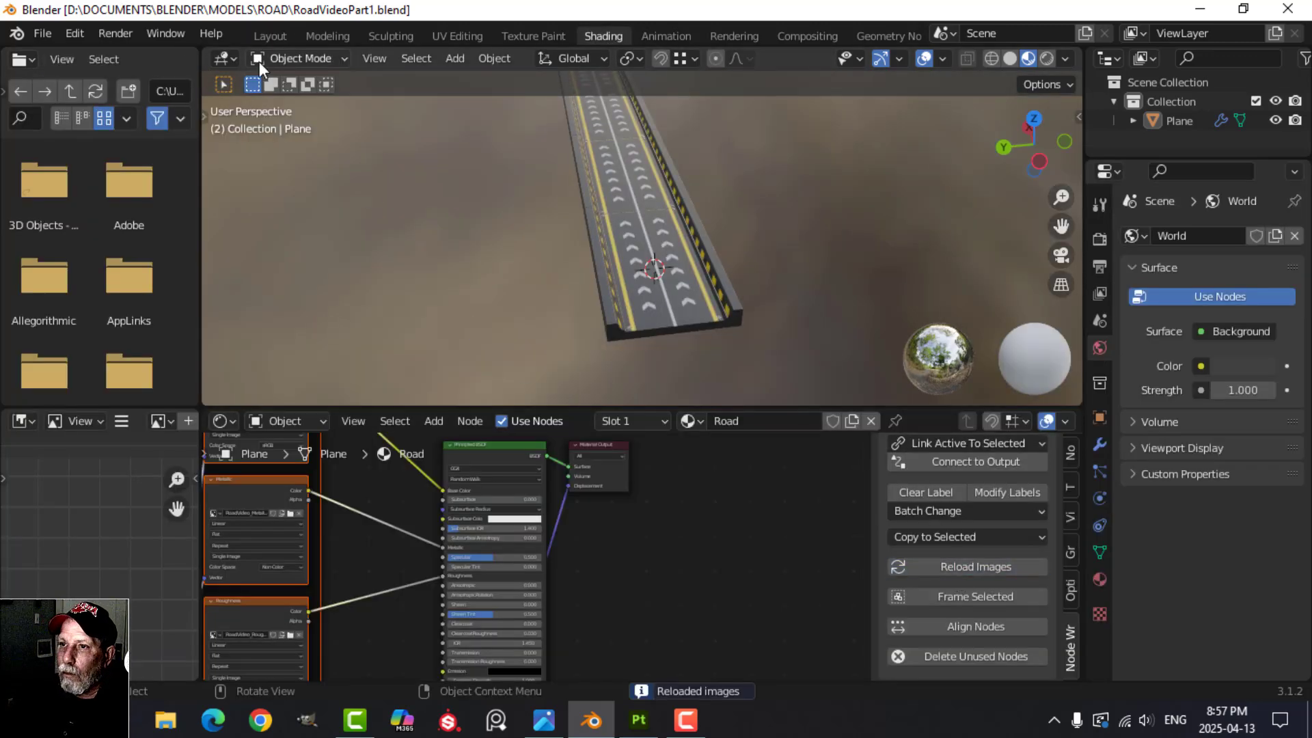
pyautogui.click(276, 38)
# Examine the hazard stripes, bolts and section seams on both sides of the repeated road model
pyautogui.scroll(2, 646, 376)
pyautogui.scroll(-5, 637, 376)
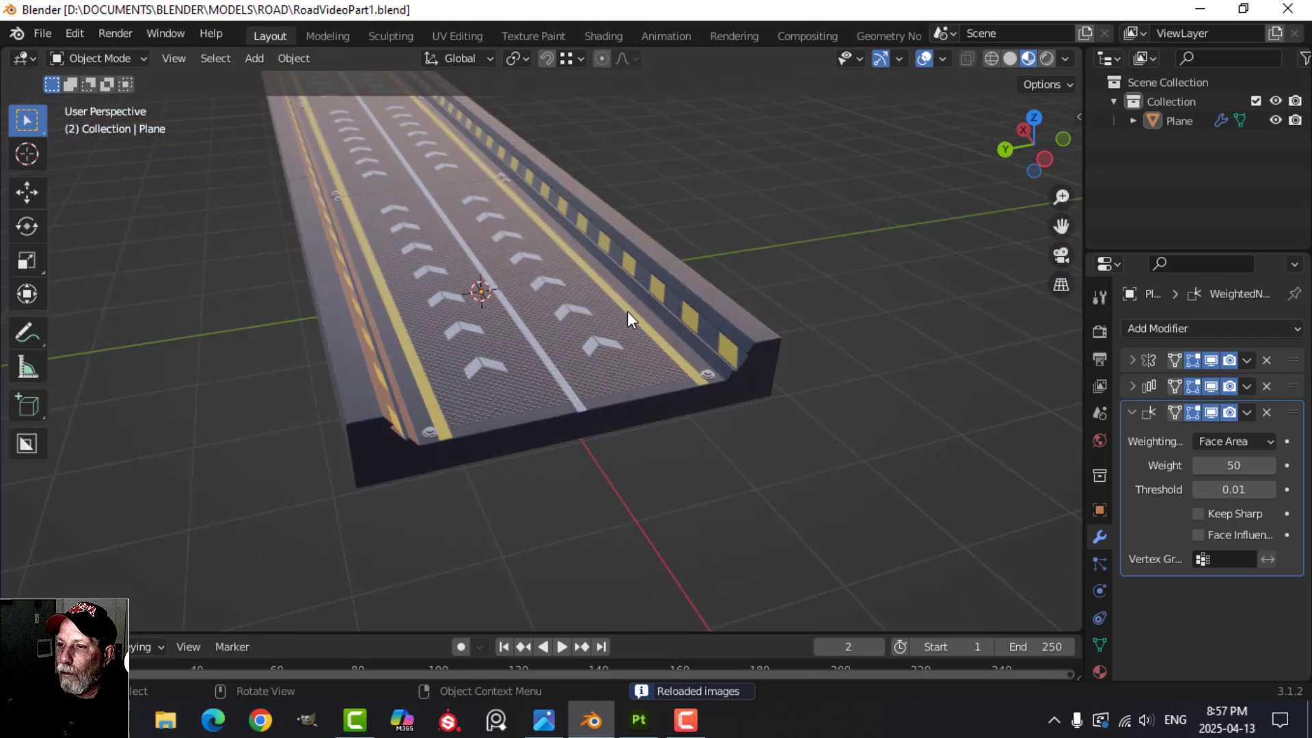
pyautogui.moveTo(627, 310); pyautogui.dragTo(506, 301, button='middle')
pyautogui.scroll(3, 529, 412)
pyautogui.scroll(-3, 527, 408)
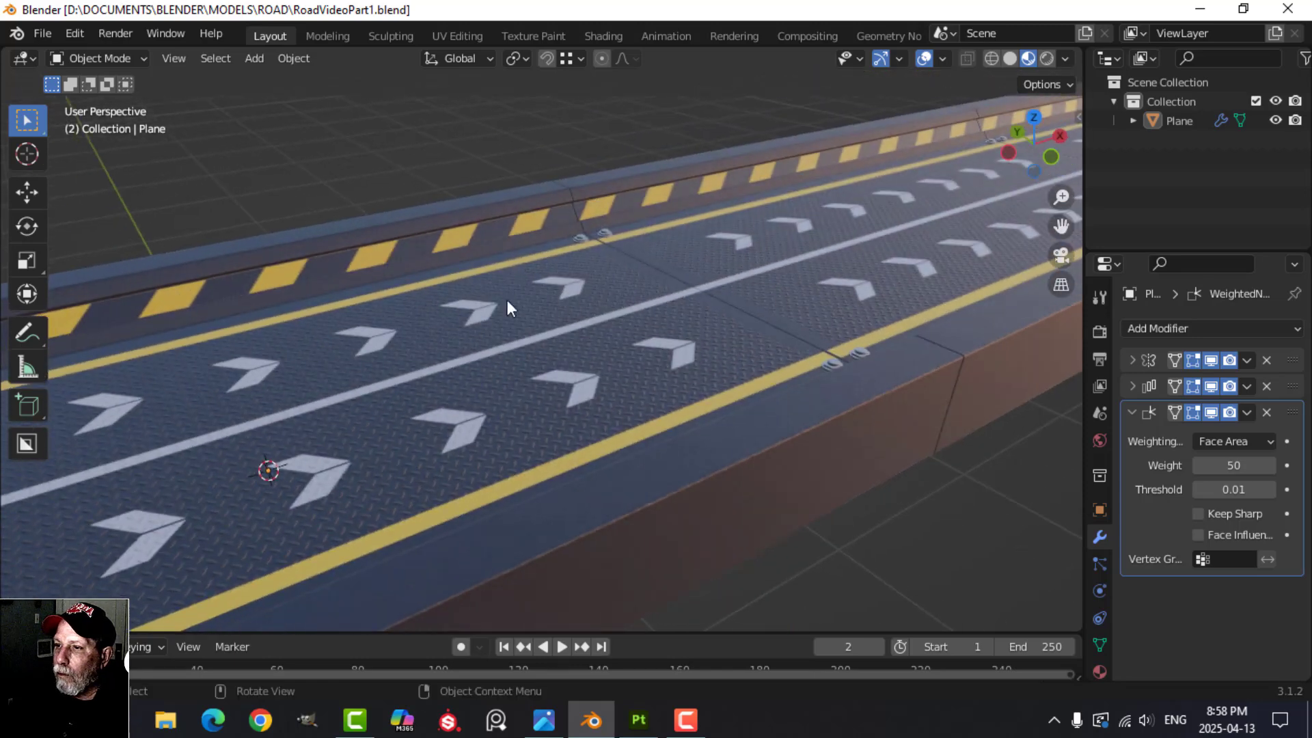
pyautogui.scroll(-3, 539, 287)
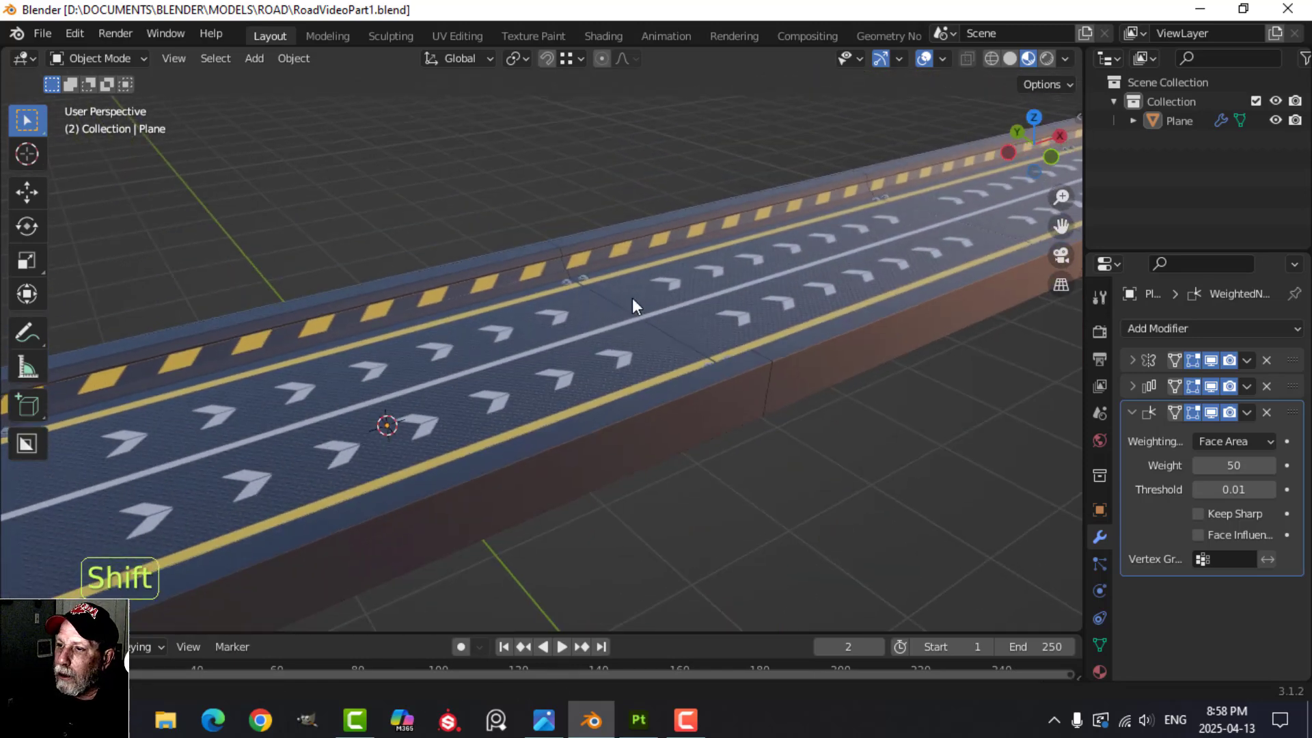
pyautogui.keyDown('shift'); pyautogui.moveTo(772, 261); pyautogui.dragTo(719, 289, button='middle'); pyautogui.keyUp('shift')
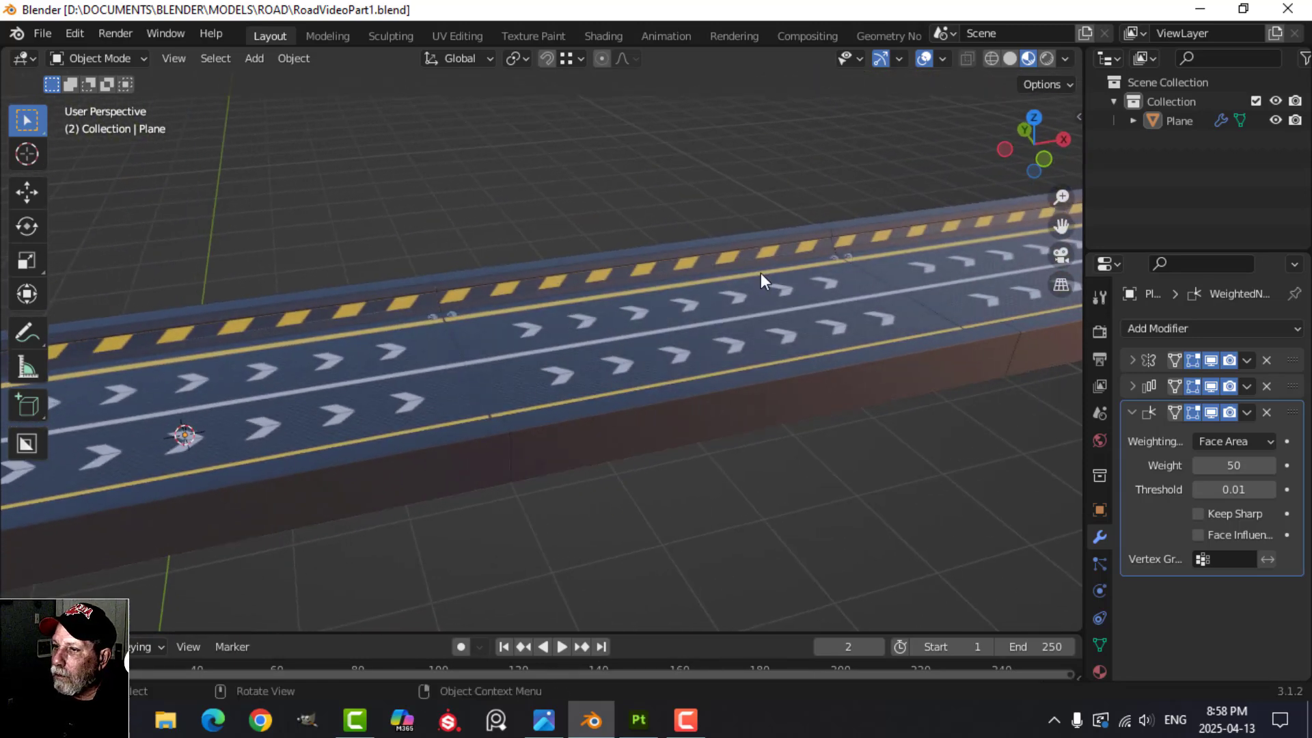
pyautogui.keyDown('shift'); pyautogui.moveTo(474, 325); pyautogui.dragTo(749, 310, button='middle'); pyautogui.keyUp('shift')
pyautogui.scroll(3, 765, 471)
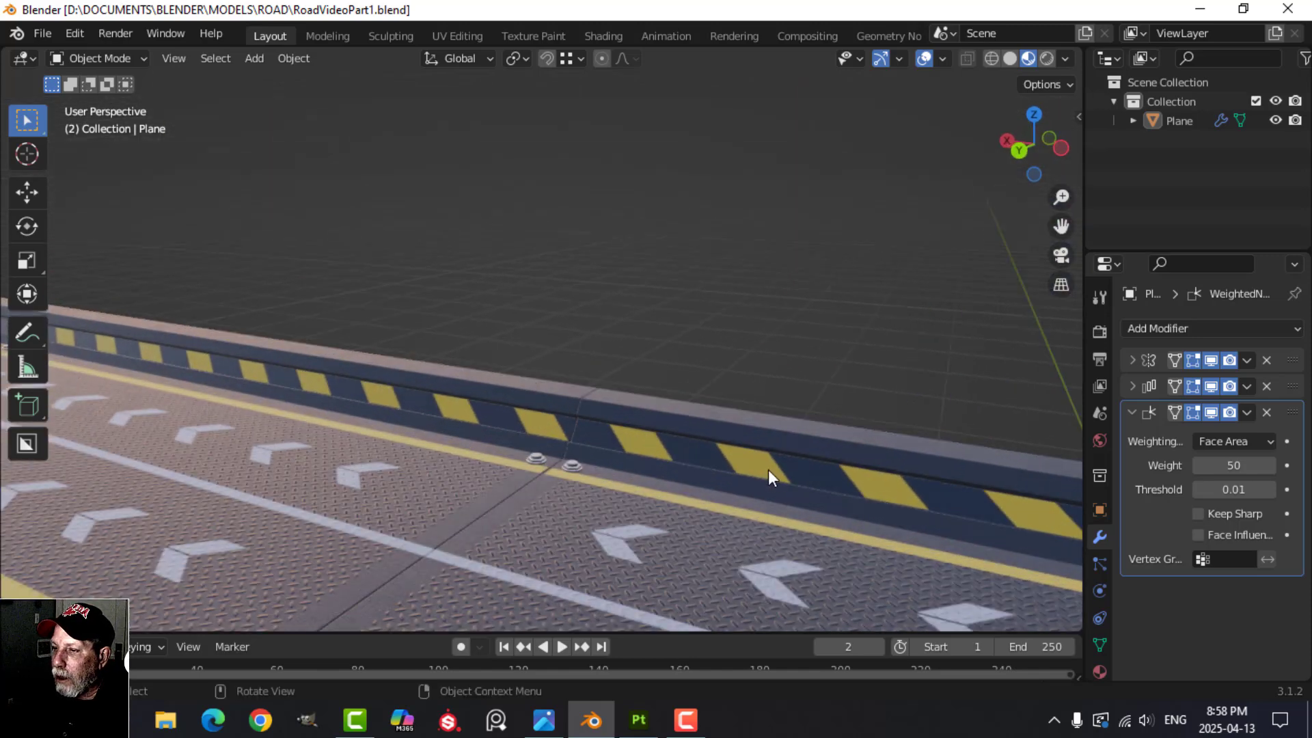
pyautogui.scroll(-5, 764, 468)
pyautogui.keyDown('shift'); pyautogui.moveTo(776, 476); pyautogui.dragTo(634, 442, button='middle'); pyautogui.keyUp('shift')
pyautogui.scroll(3, 608, 474)
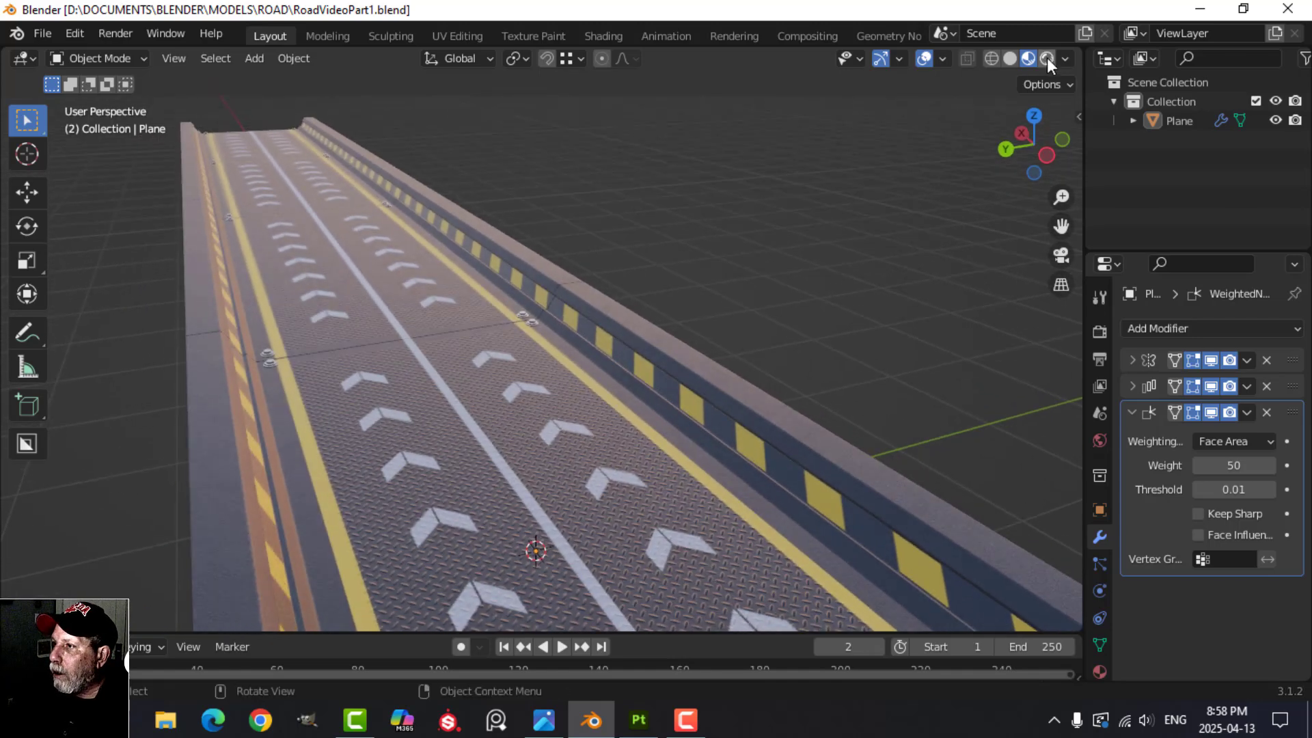
# Lower the viewport's environment lighting strength to about 0.567 and inspect the road surface and curbs under it
pyautogui.click(1065, 60)
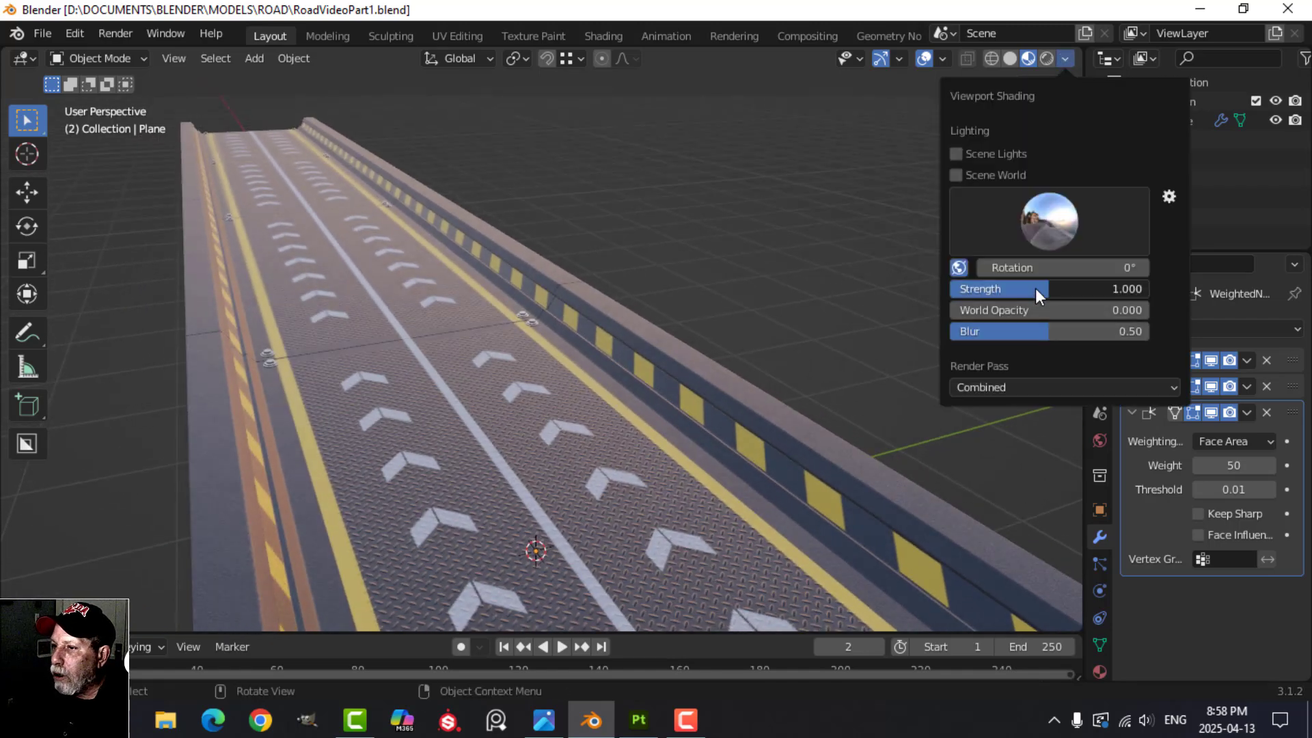
pyautogui.moveTo(1035, 288); pyautogui.dragTo(996, 288)
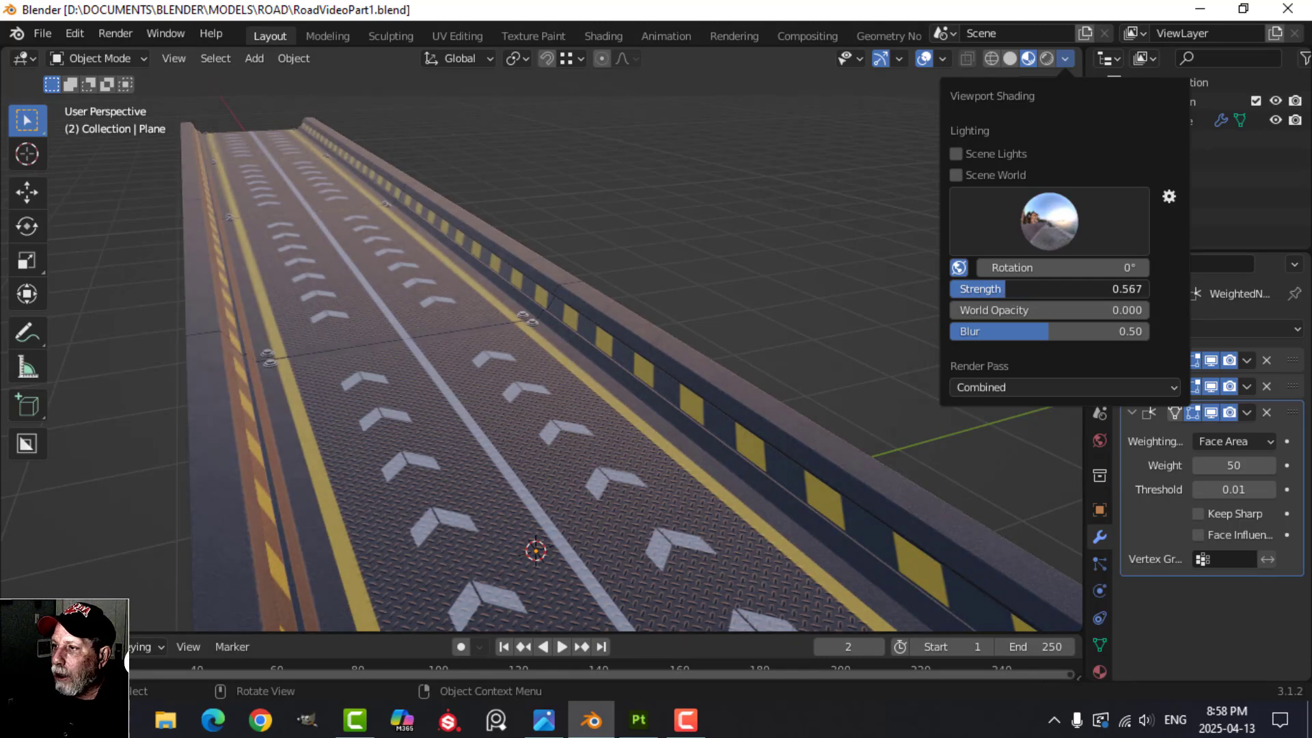
pyautogui.scroll(2, 572, 460)
pyautogui.keyDown('shift'); pyautogui.moveTo(580, 466); pyautogui.dragTo(590, 283, button='middle'); pyautogui.keyUp('shift')
pyautogui.scroll(-3, 584, 330)
pyautogui.keyDown('shift'); pyautogui.moveTo(568, 391); pyautogui.dragTo(514, 365, button='middle'); pyautogui.keyUp('shift')
pyautogui.scroll(-2, 518, 332)
pyautogui.moveTo(521, 350); pyautogui.dragTo(505, 378, button='middle')
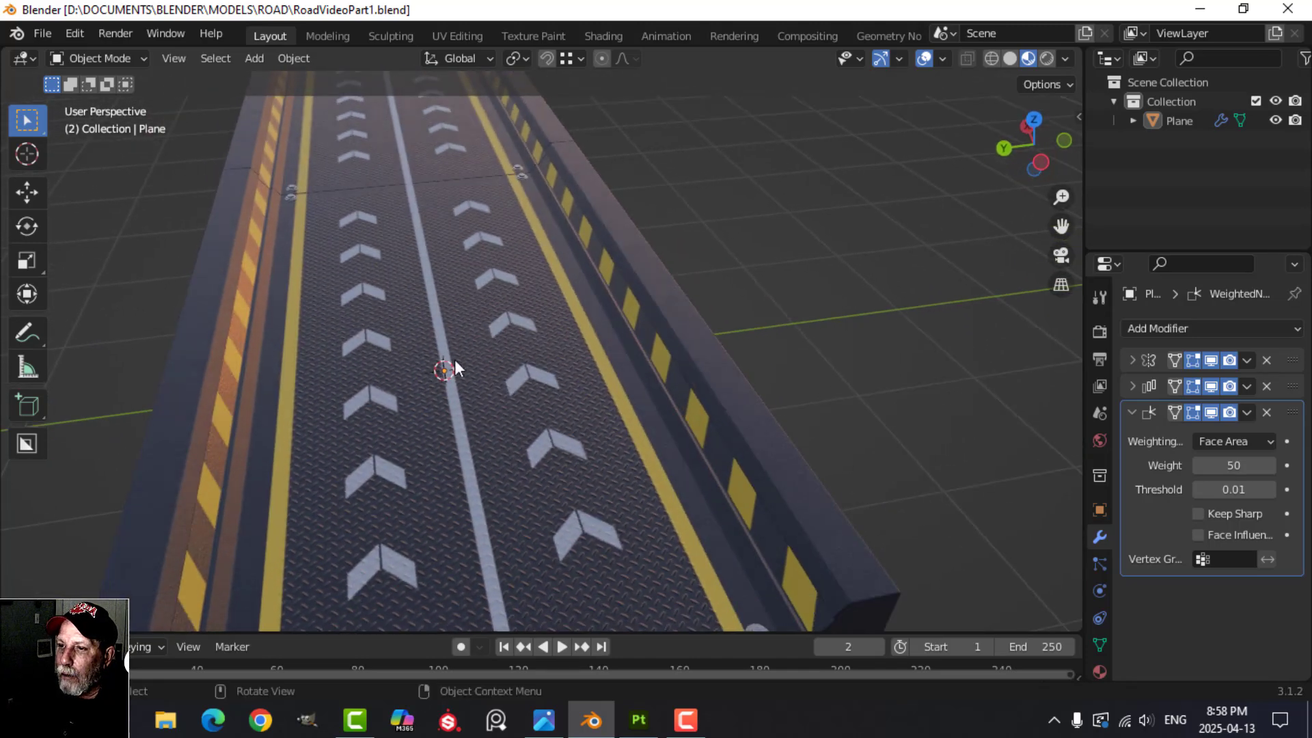
pyautogui.moveTo(432, 225); pyautogui.dragTo(528, 391, button='middle')
# Switch to Substance 3D Painter and add a fill layer above the HAZARD folder with only color and roughness, setting roughness to about 0.98
pyautogui.click(639, 719)
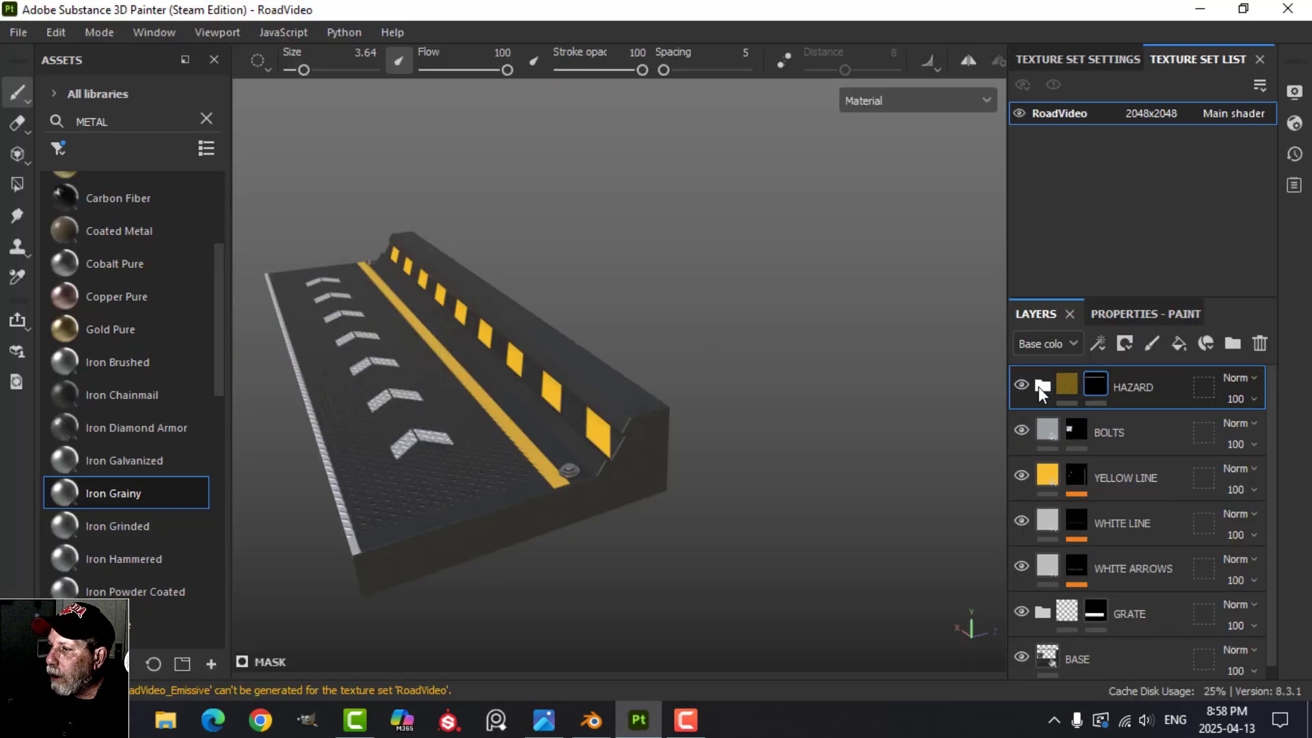
pyautogui.click(1067, 383)
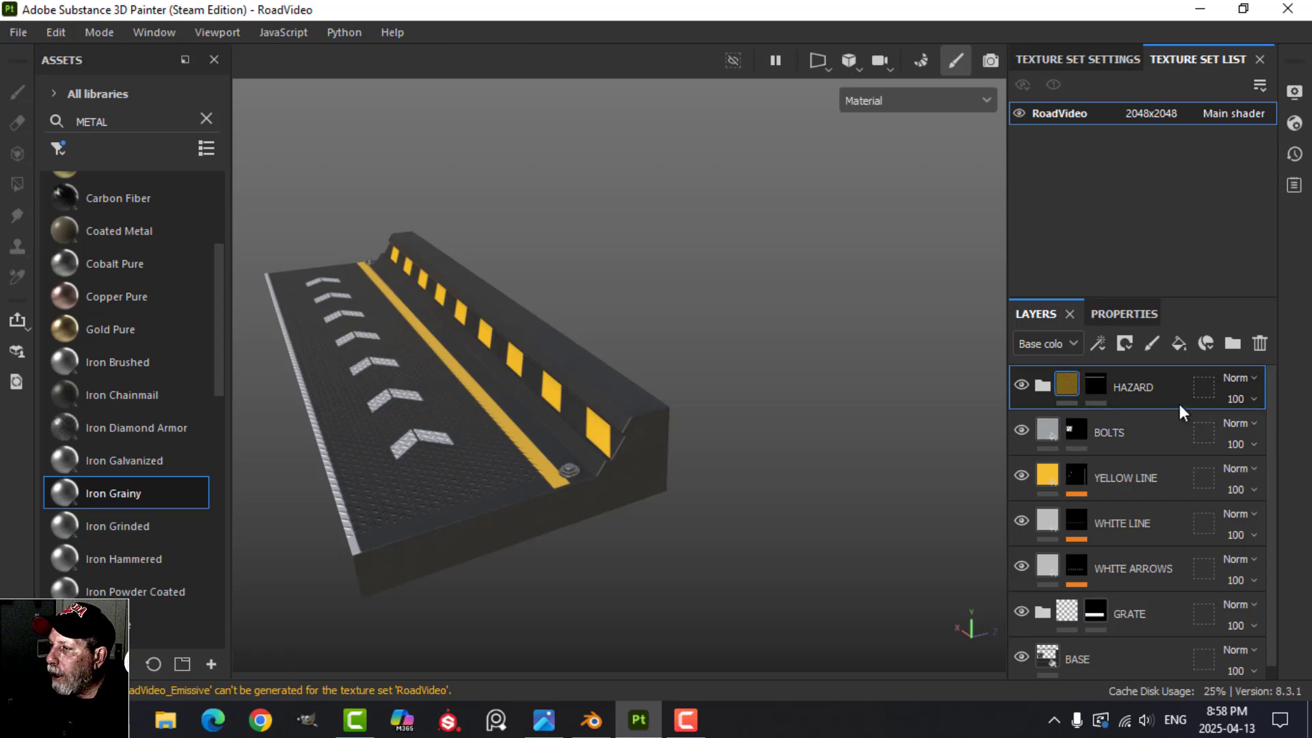
pyautogui.click(1178, 344)
pyautogui.click(1136, 314)
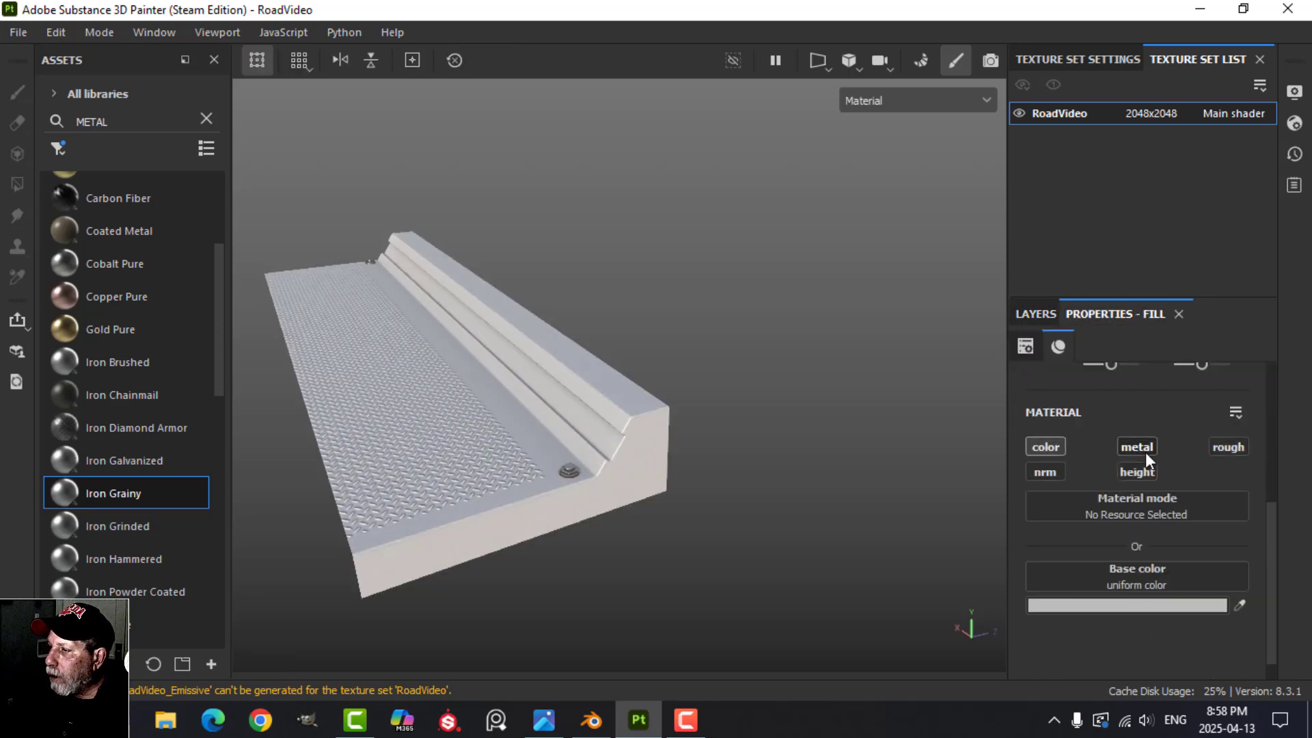
pyautogui.click(1219, 446)
pyautogui.scroll(-1, 1133, 547)
pyautogui.moveTo(1084, 649); pyautogui.dragTo(1152, 650)
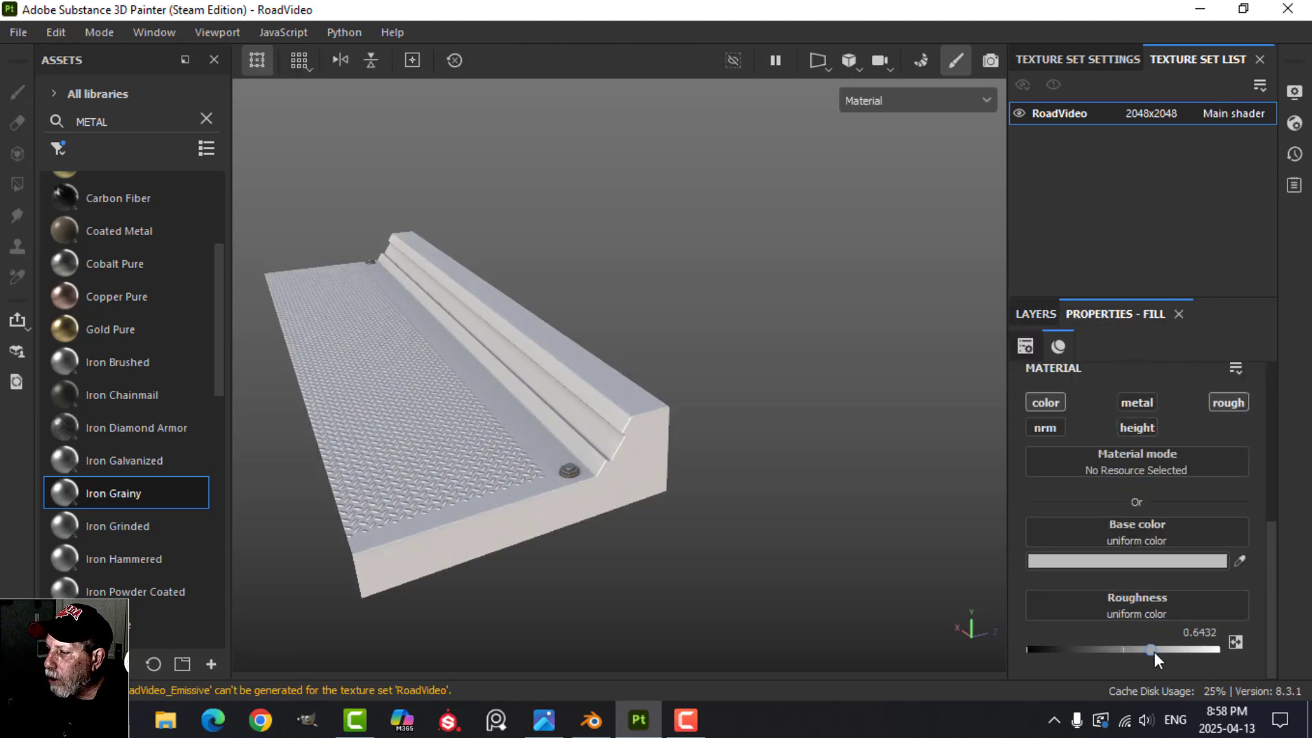
# Set the new fill layer's base color to dark brown 1D0A02
pyautogui.click(1167, 561)
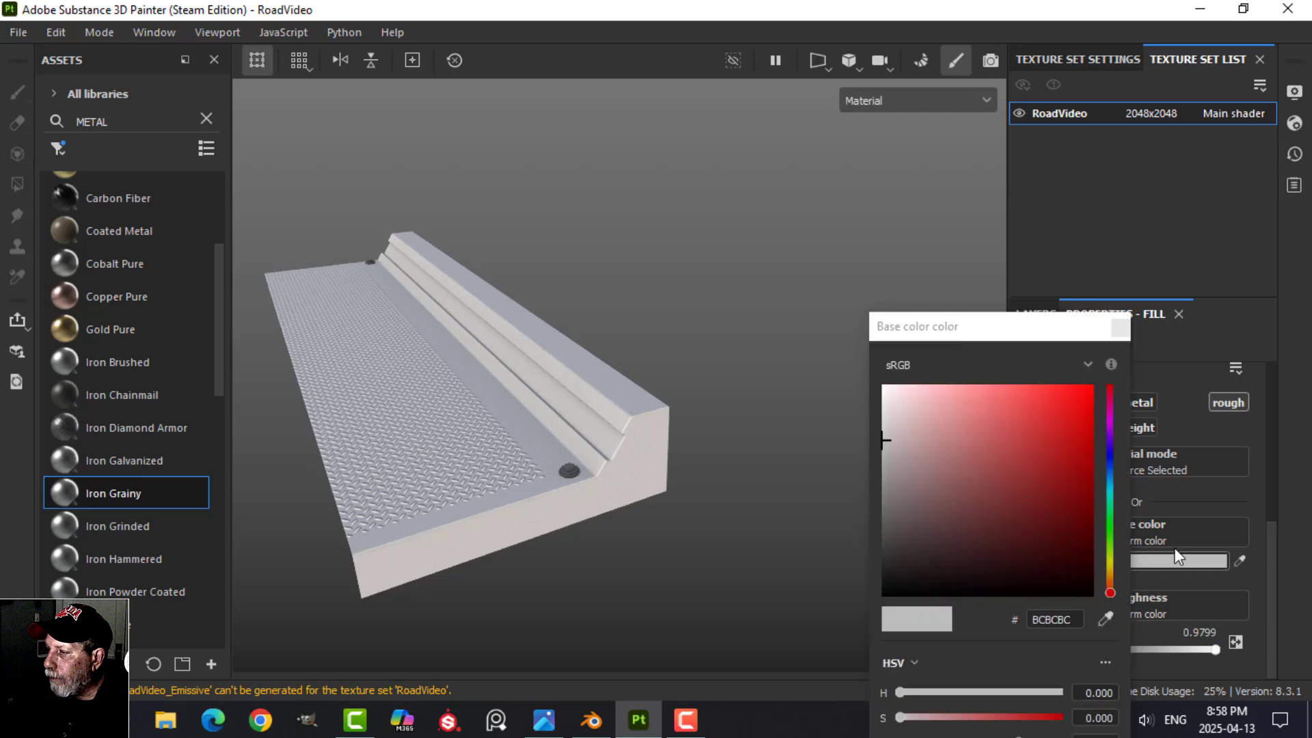
pyautogui.click(1109, 585)
pyautogui.click(1078, 571)
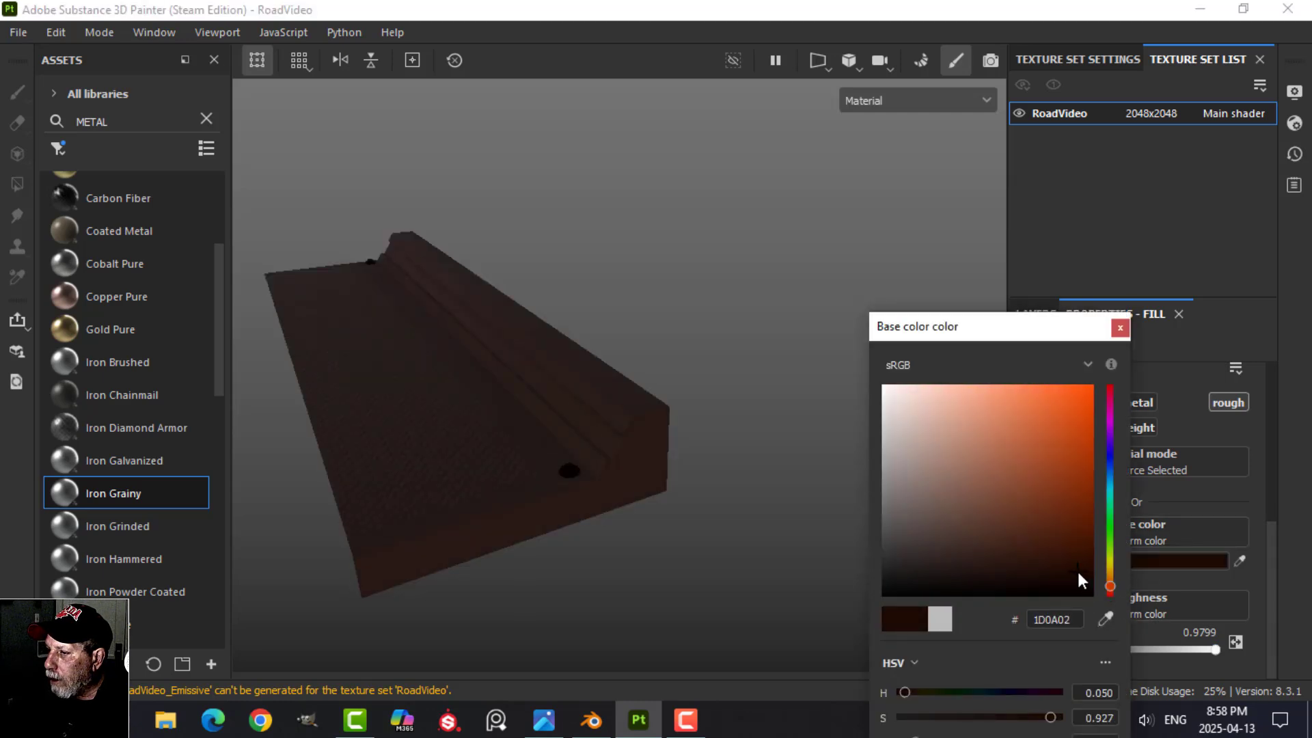
pyautogui.click(1120, 329)
# Add a black mask to the dark brown fill layer and apply a Dirt generator to the mask
pyautogui.click(1034, 315)
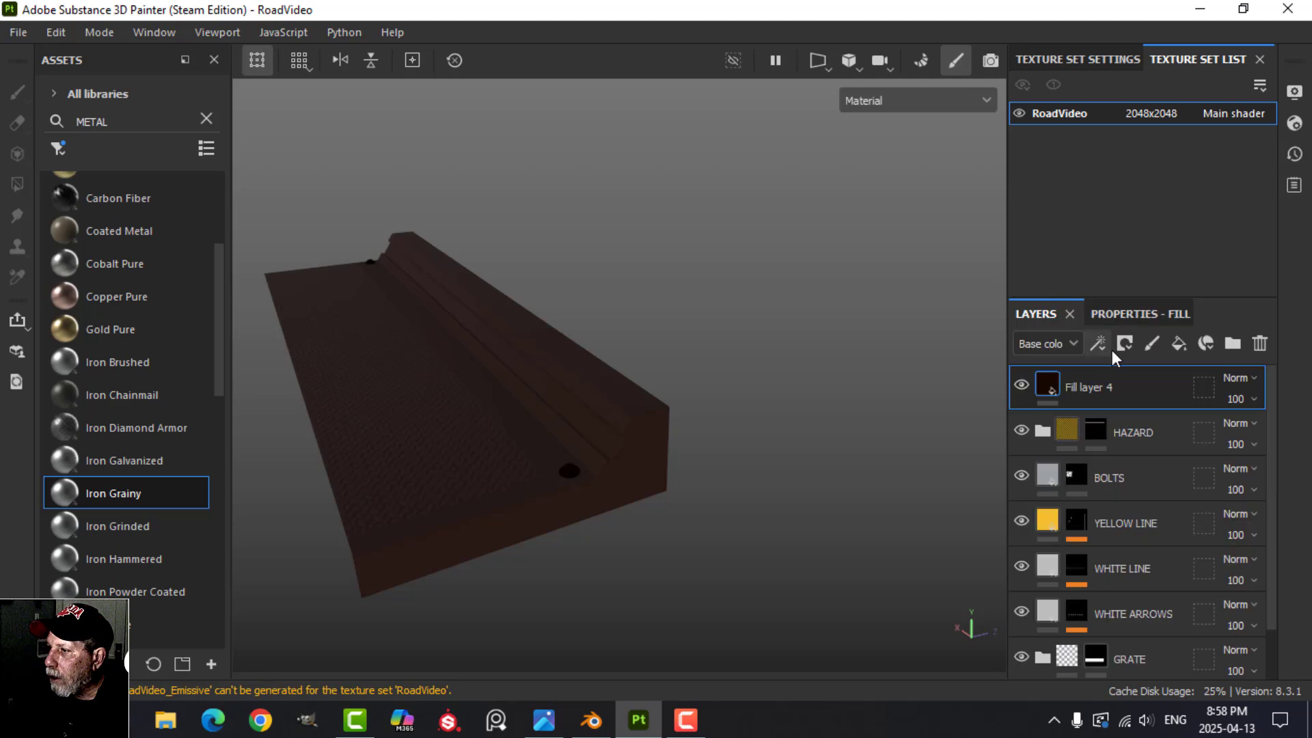
pyautogui.click(1125, 343)
pyautogui.click(1141, 388)
pyautogui.click(1097, 343)
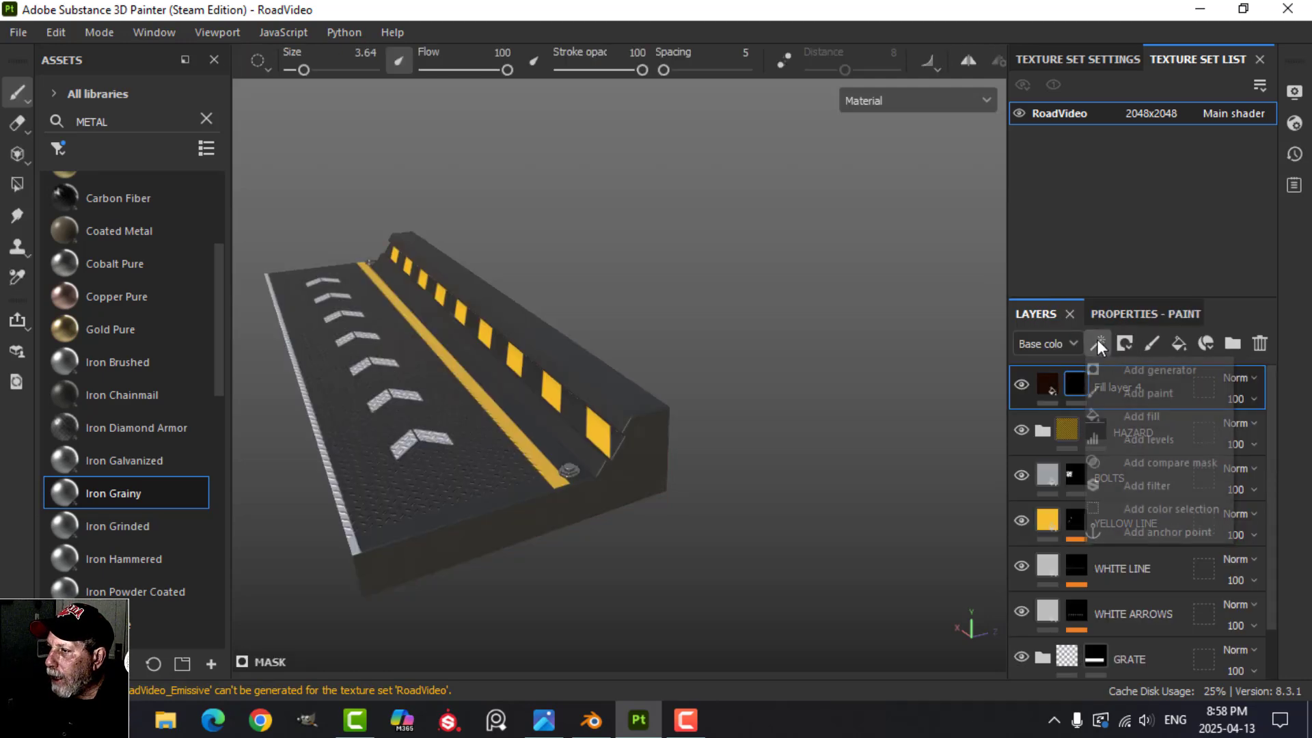
pyautogui.click(1133, 373)
pyautogui.click(1121, 392)
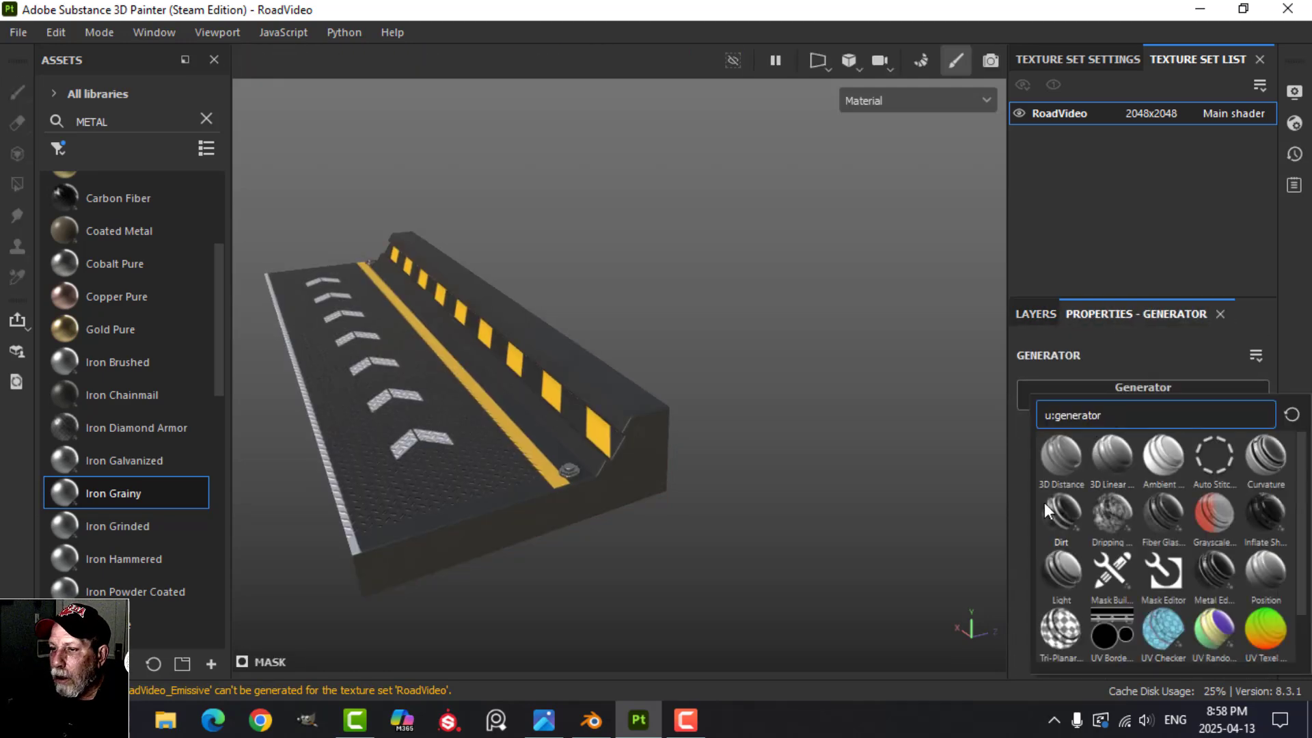
pyautogui.click(1059, 513)
# Set the generator's Dirt Level to 0.6 and check the dirt across the road section
pyautogui.moveTo(1195, 543); pyautogui.dragTo(1165, 542)
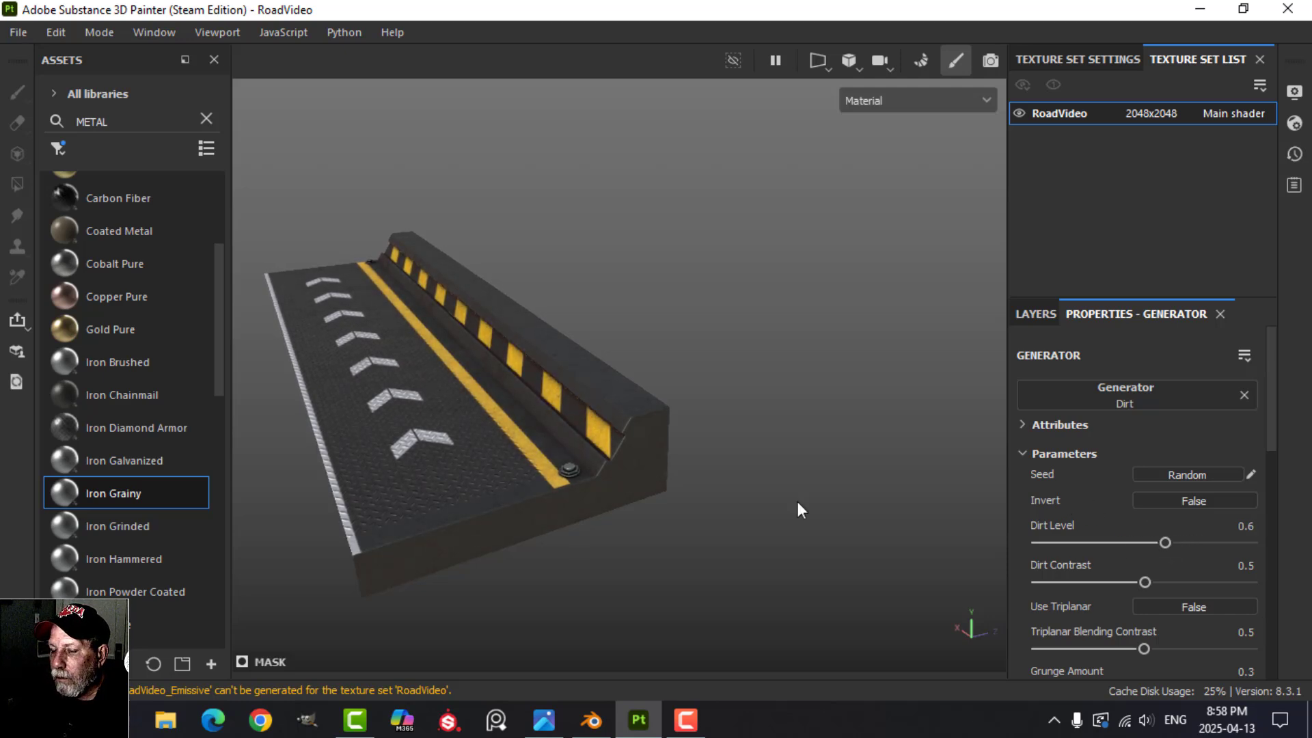
pyautogui.keyDown('alt'); pyautogui.moveTo(396, 431); pyautogui.dragTo(481, 424); pyautogui.keyUp('alt')
pyautogui.keyDown('alt'); pyautogui.moveTo(481, 424); pyautogui.dragTo(608, 415, button='middle'); pyautogui.keyUp('alt')
pyautogui.keyDown('alt'); pyautogui.moveTo(608, 415); pyautogui.dragTo(690, 408); pyautogui.keyUp('alt')
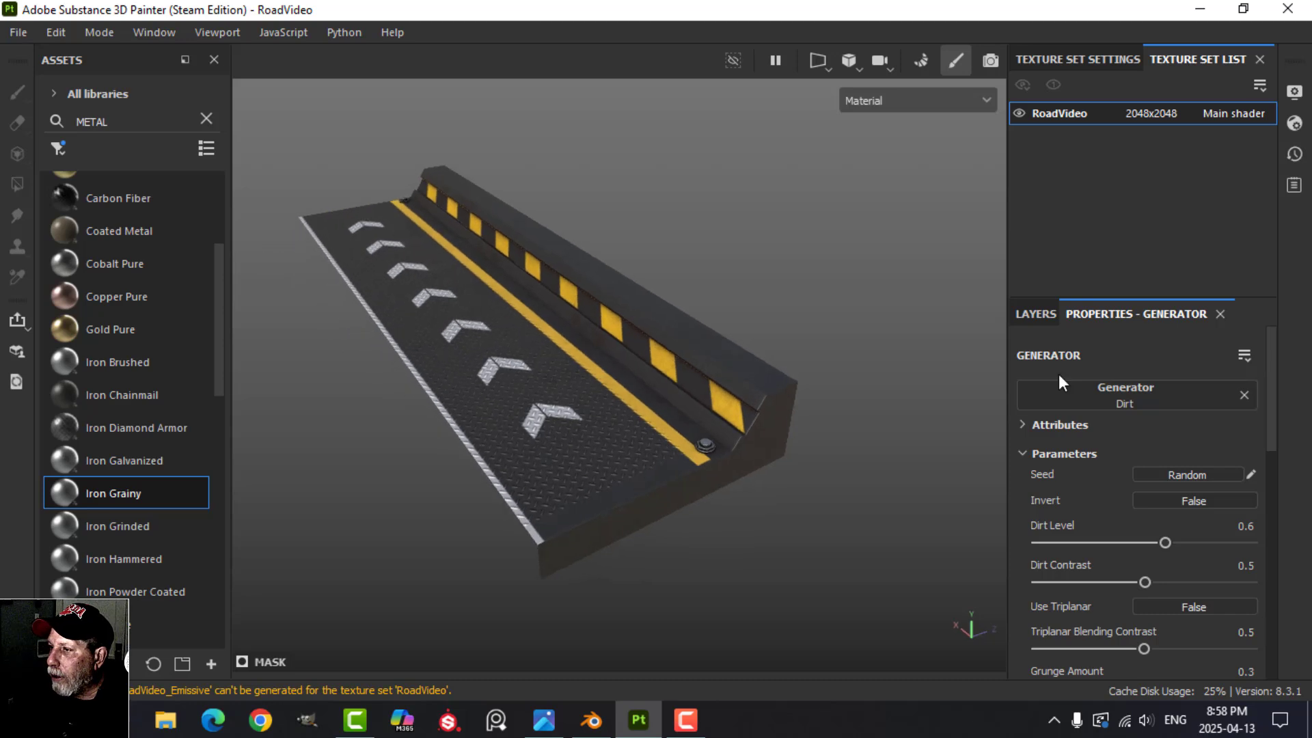
# Rename the dark brown fill layer DIRT
pyautogui.click(1046, 314)
pyautogui.doubleClick(1117, 387)
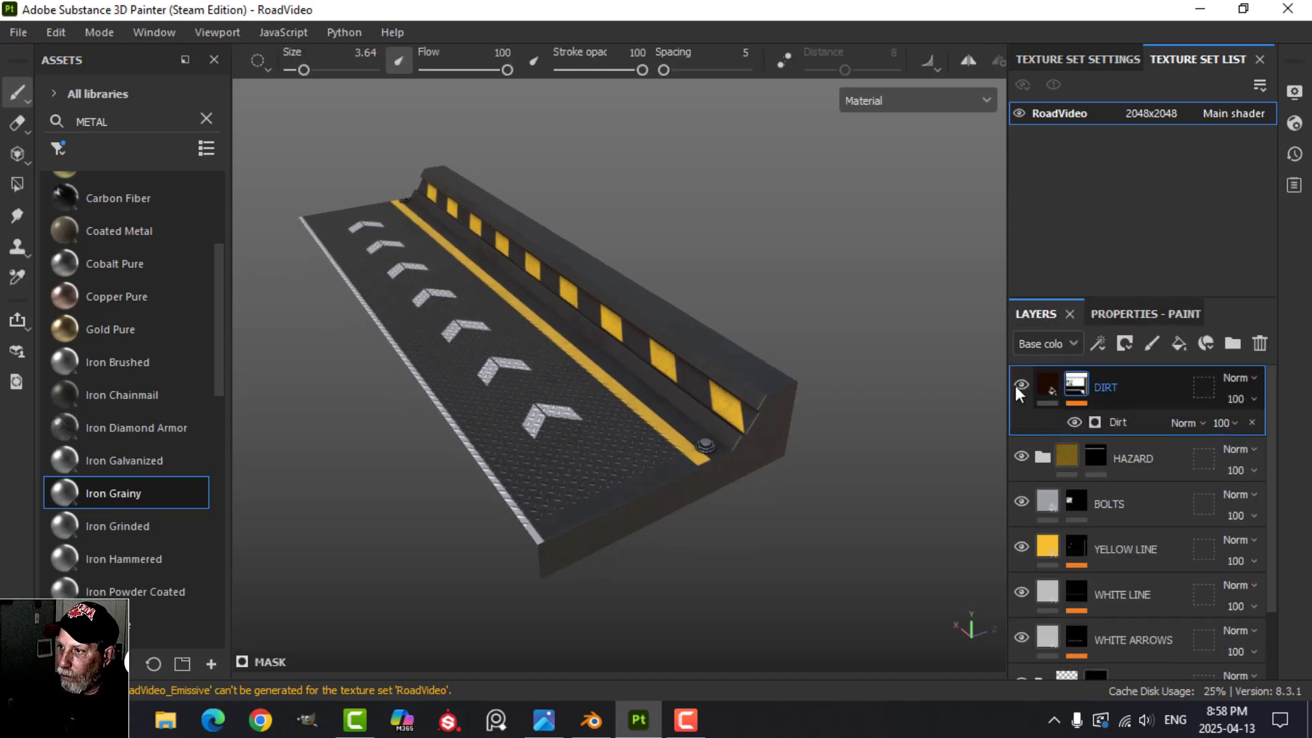
# Finish naming the DIRT layer and open the texture export for the road section
pyautogui.press('Return')
pyautogui.click(19, 35)
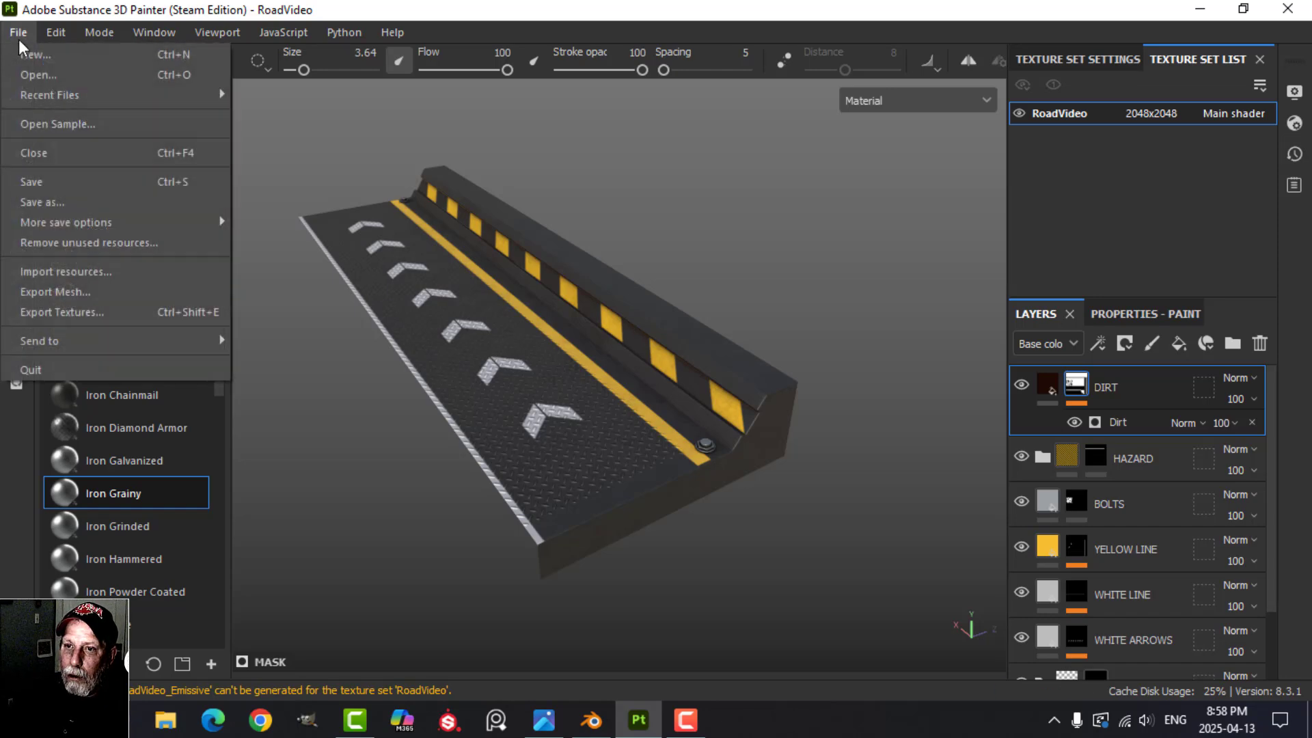
pyautogui.click(79, 311)
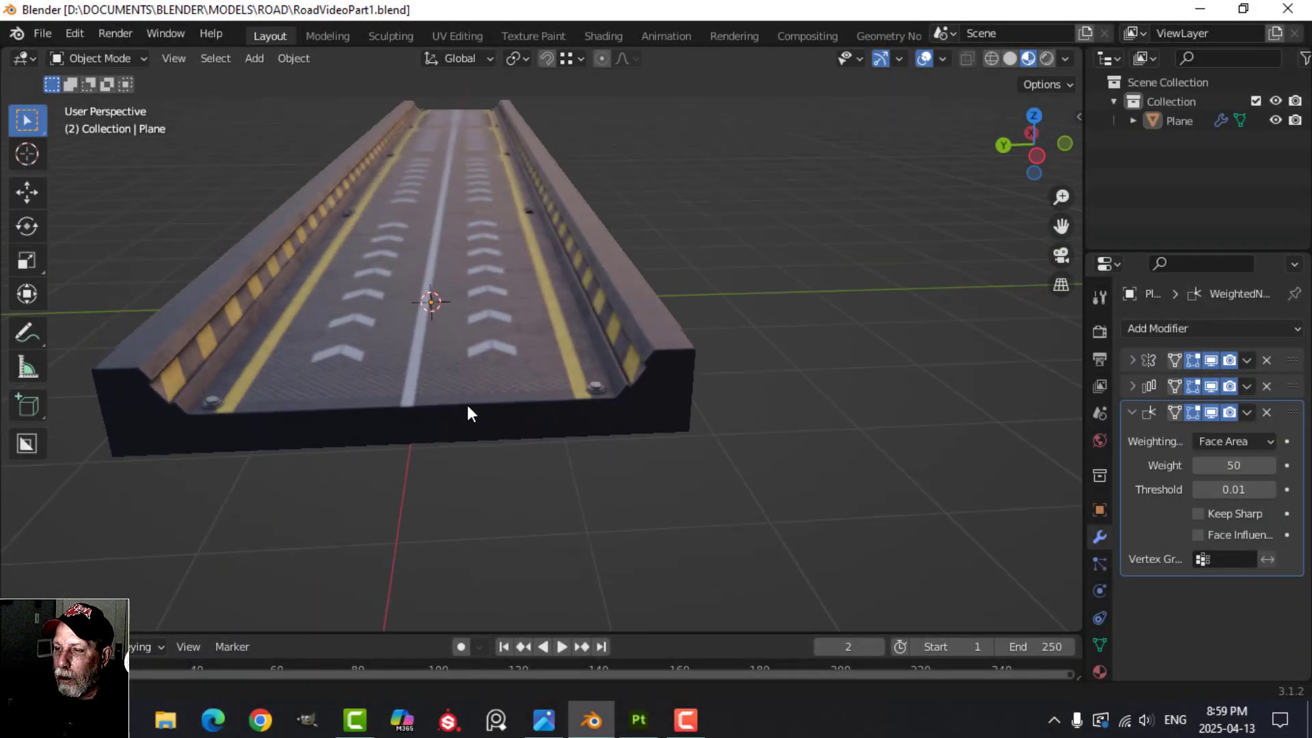
# Inspect the re-textured road in Blender and compare its dirt, arrows and hazard stripes with the reference image FencePattern-studio.jpg
pyautogui.moveTo(466, 402); pyautogui.dragTo(437, 465, button='middle')
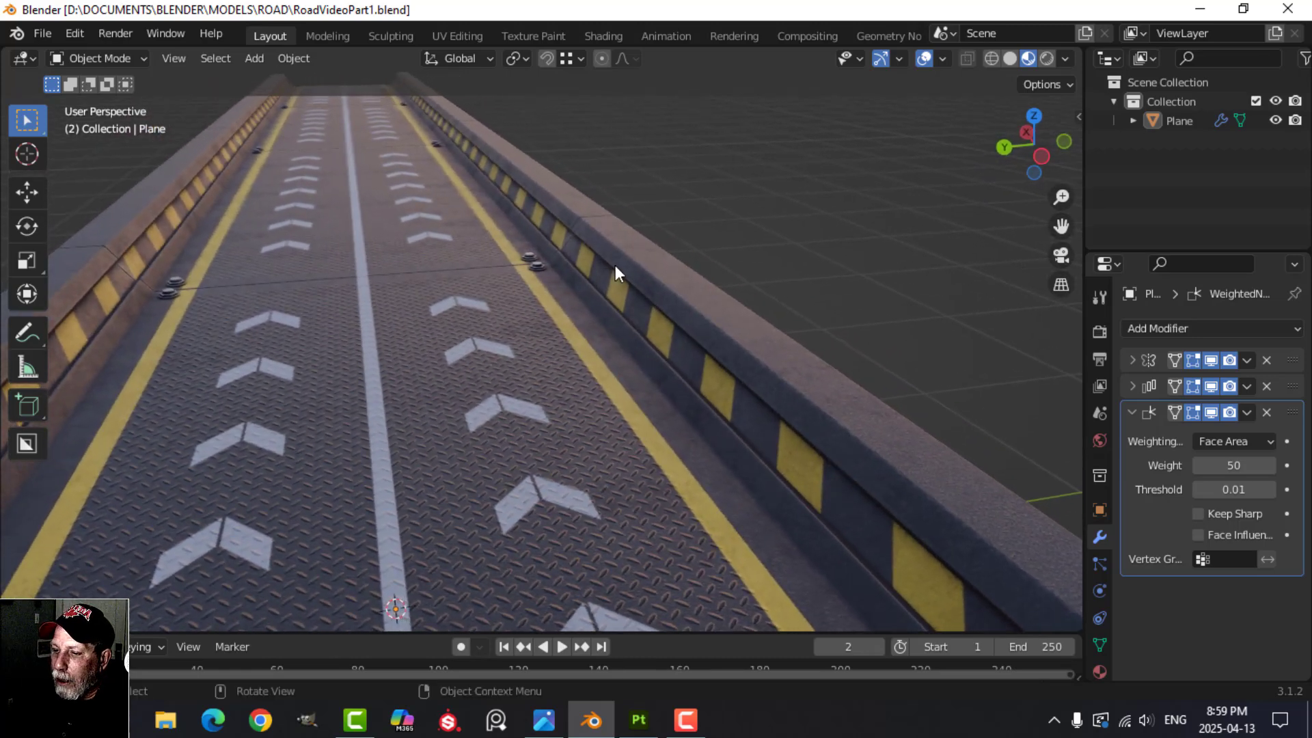
pyautogui.click(546, 713)
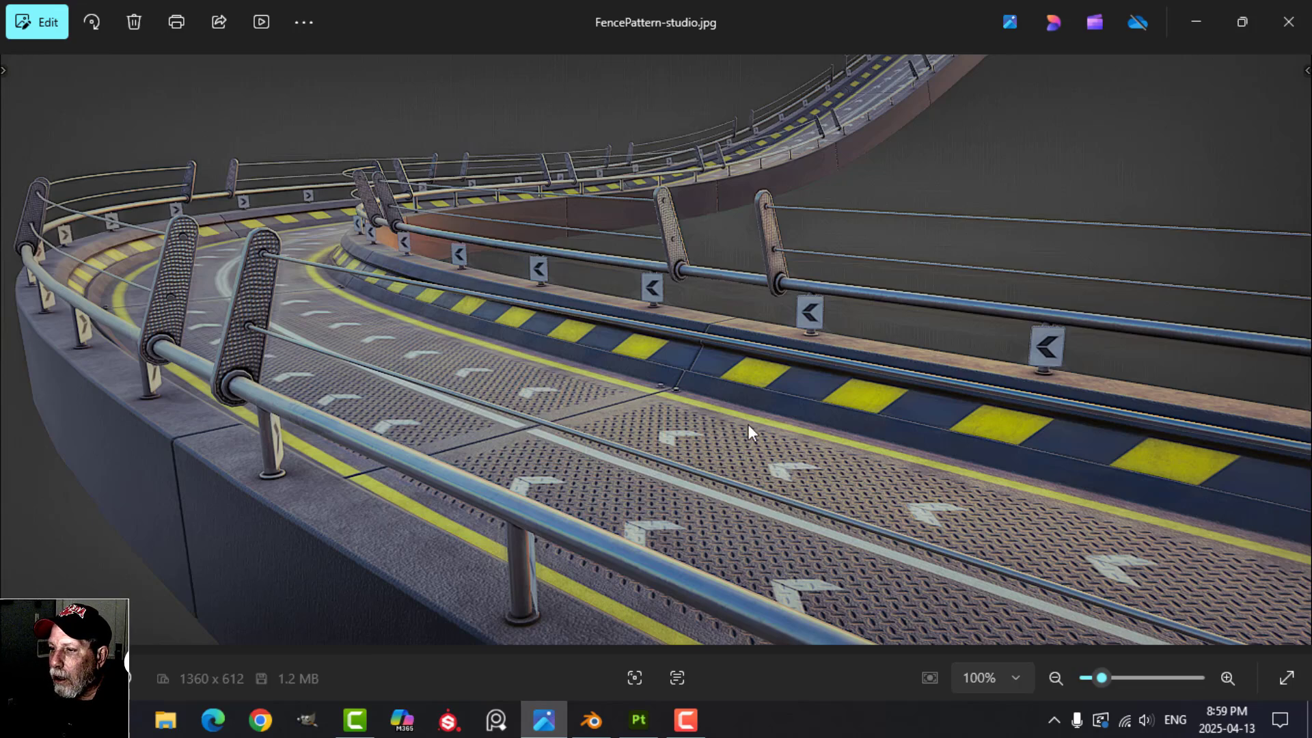
pyautogui.scroll(1, 639, 413)
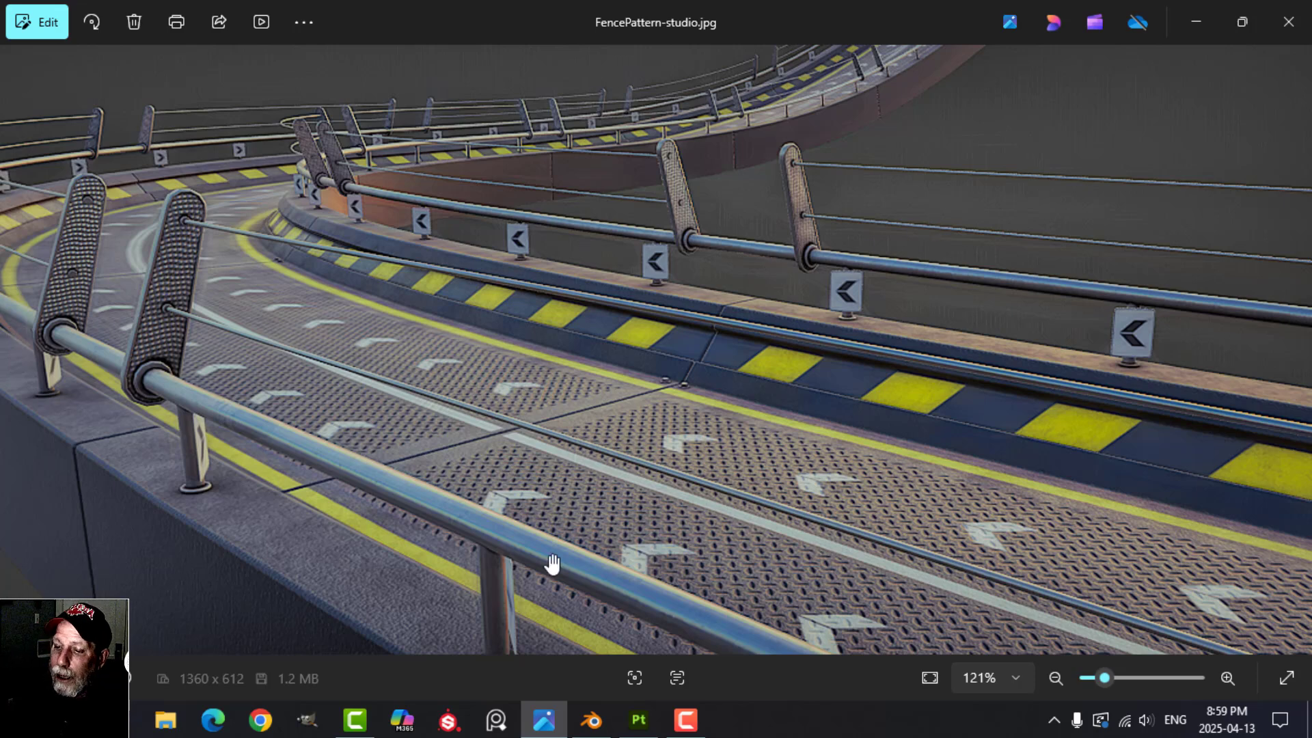
pyautogui.click(592, 723)
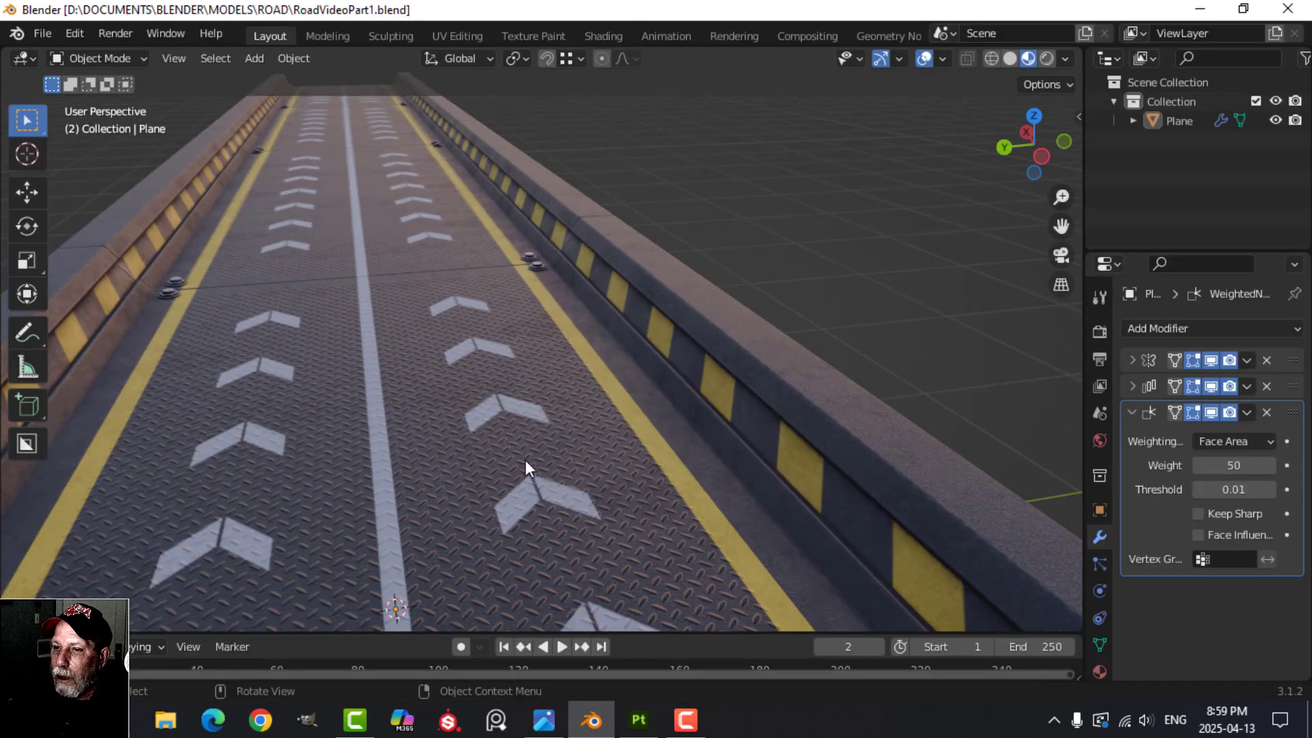
pyautogui.moveTo(525, 461); pyautogui.dragTo(497, 440, button='middle')
pyautogui.scroll(-3, 507, 462)
pyautogui.moveTo(498, 440); pyautogui.dragTo(508, 432, button='middle')
pyautogui.keyDown('shift'); pyautogui.moveTo(609, 419); pyautogui.dragTo(577, 436, button='middle'); pyautogui.keyUp('shift')
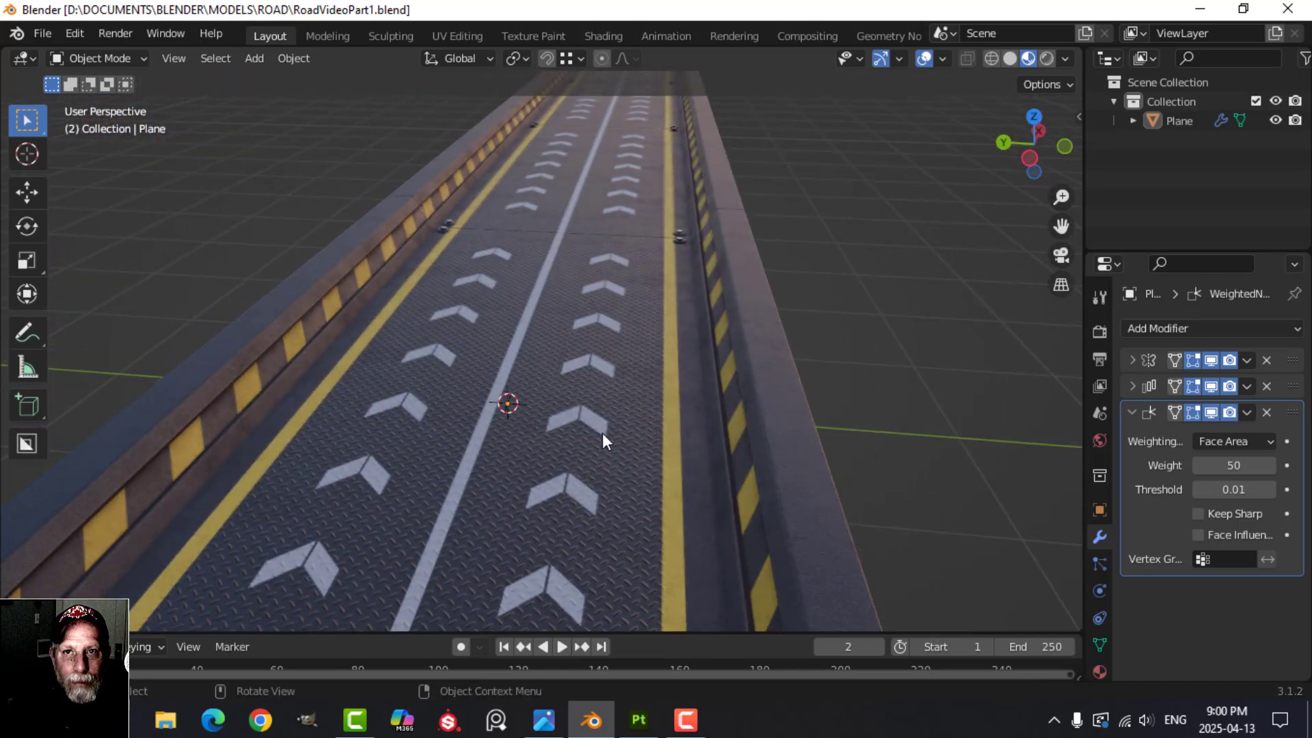